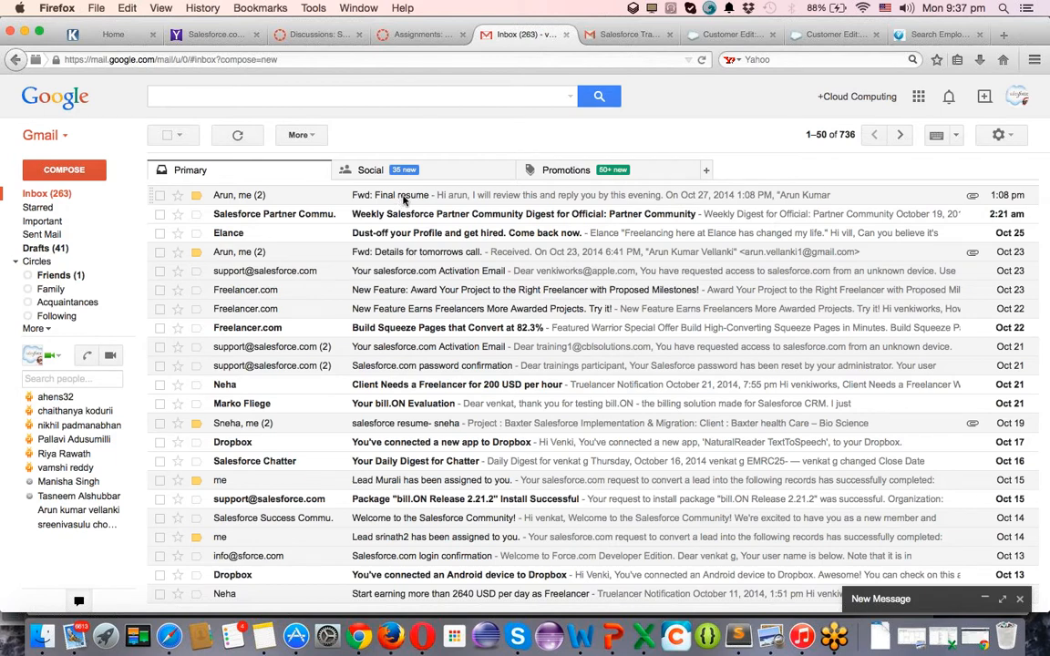
Open the 'Fwd: Final resume' email and expand its first message to show the attached resume.
left_click(403, 196)
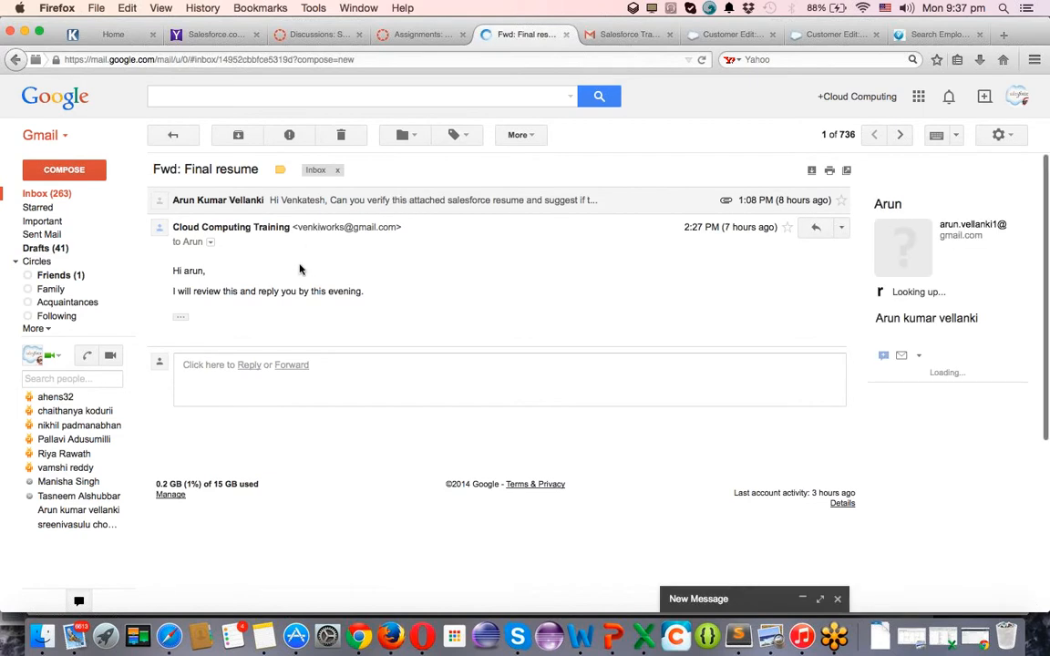
left_click(268, 204)
left_click(45, 197)
Read the 'Salesforce Training Demo - Gotomeeting Link 9.30PM' sent thread's replies, returning to the top.
left_click(627, 35)
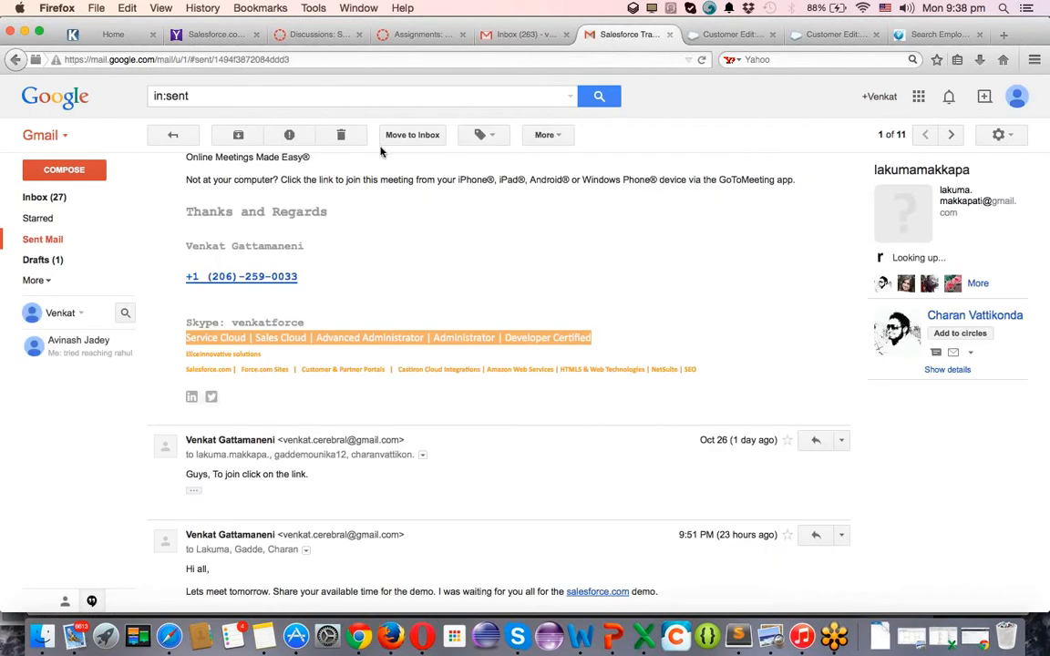
scroll(345, 348, "down", 4)
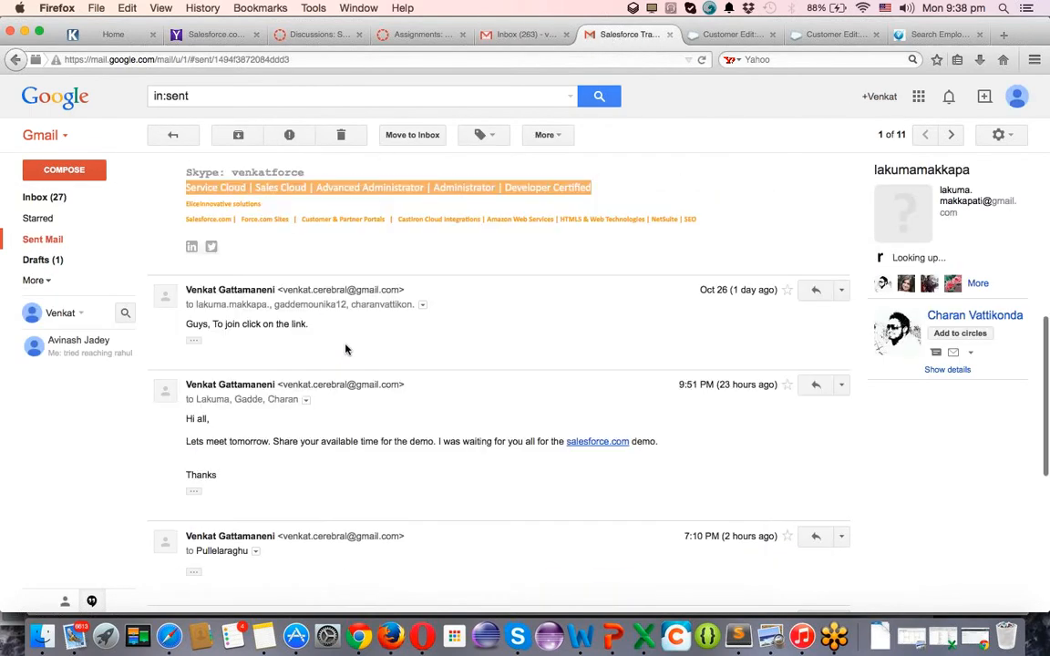
scroll(346, 349, "down", 2)
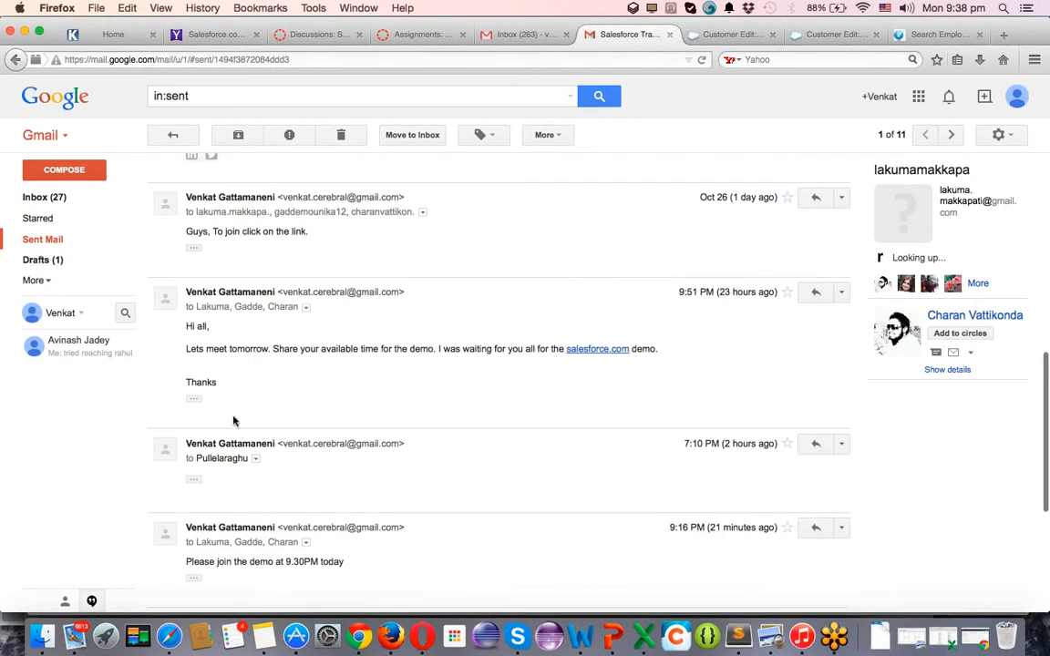
scroll(348, 381, "down", 3)
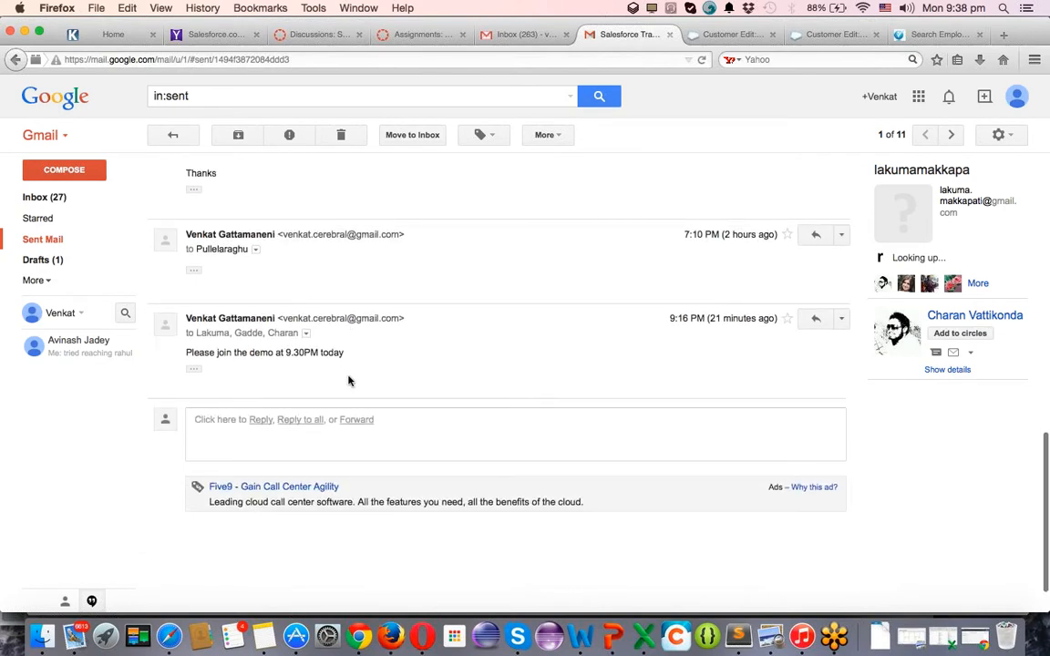
scroll(348, 380, "up", 10)
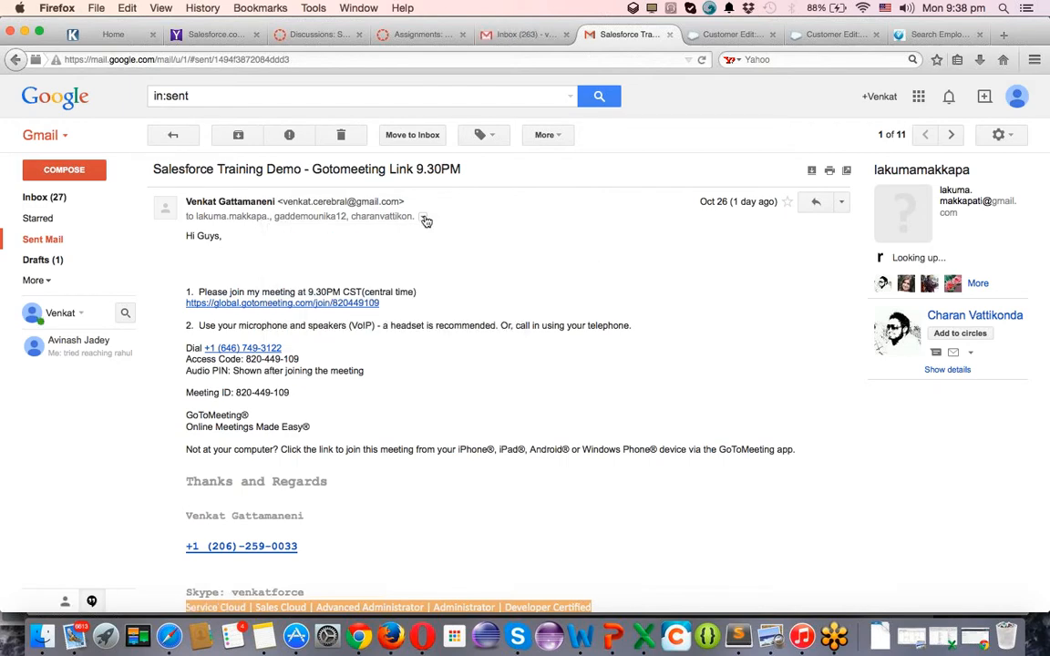
scroll(291, 288, "down", 8)
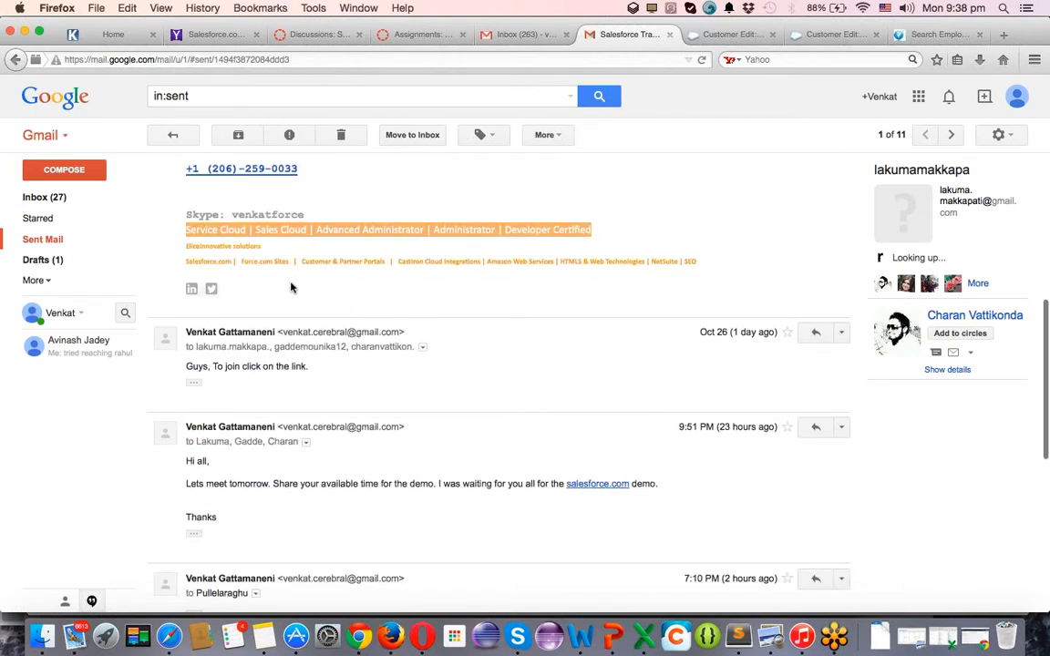
scroll(291, 288, "down", 3)
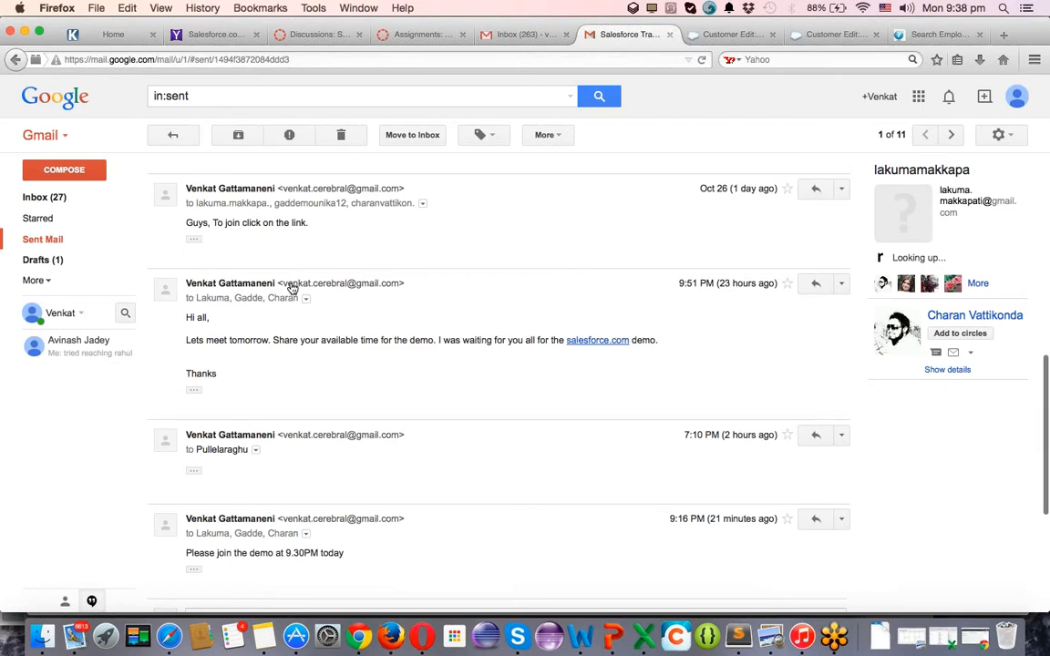
scroll(292, 288, "up", 3)
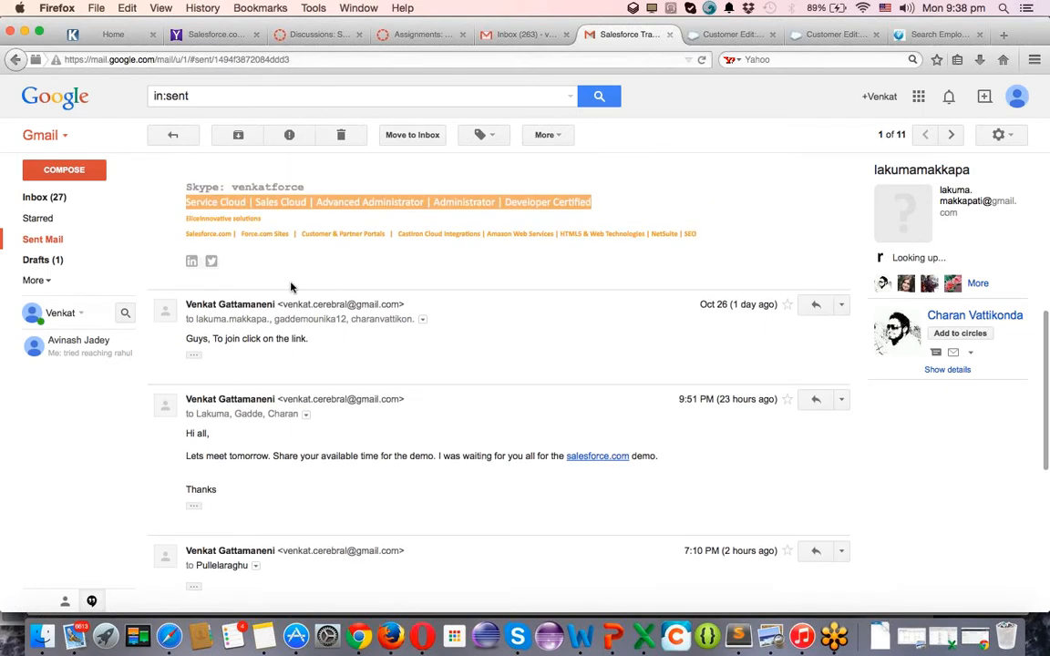
scroll(291, 288, "up", 4)
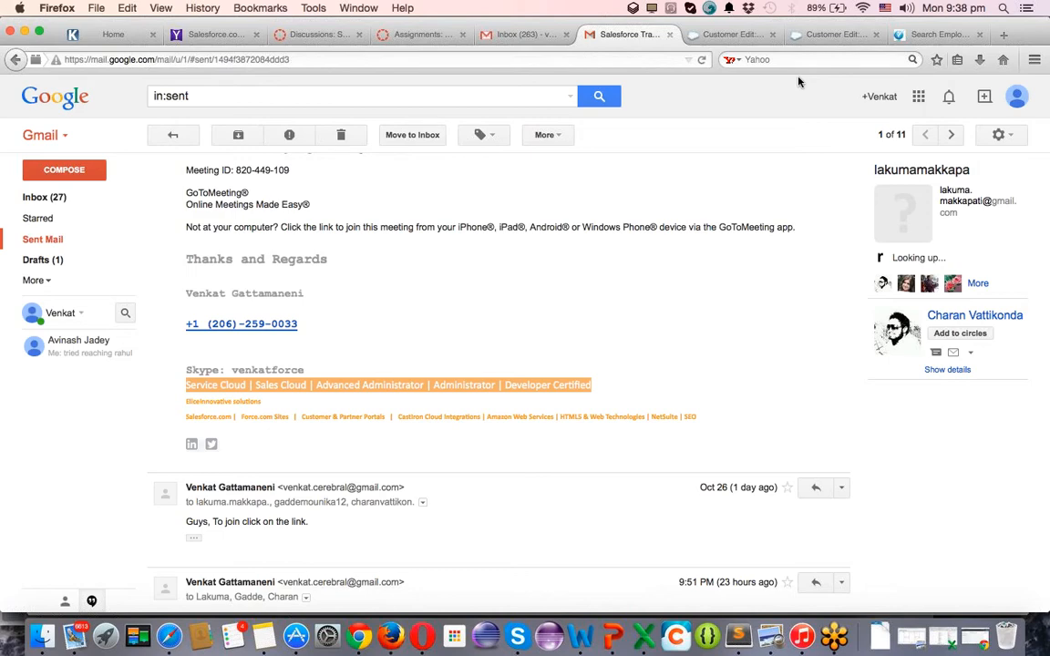
scroll(478, 345, "up", 5)
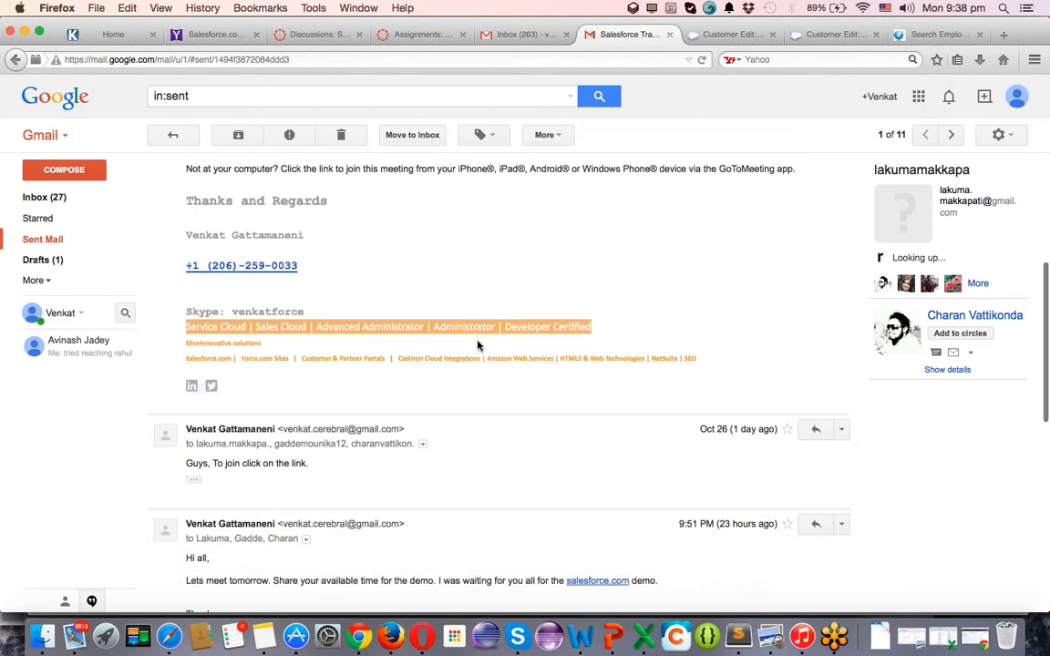
scroll(477, 345, "up", 1)
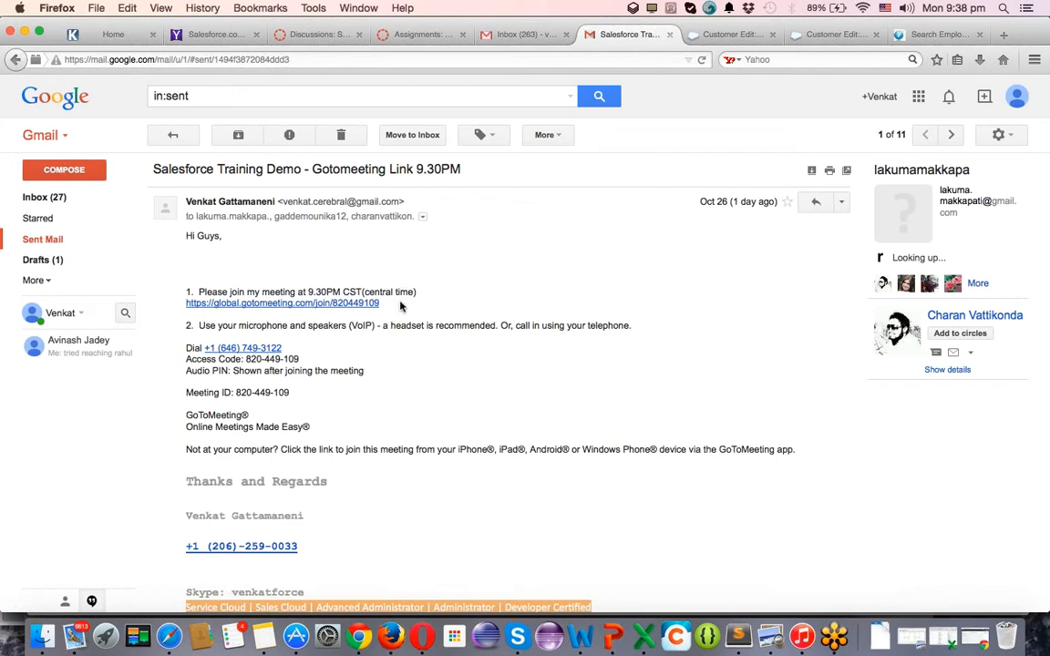
Copy the GoToMeeting joining details, including the mobile line, from the demo email body.
left_click_drag(399, 306, 180, 294)
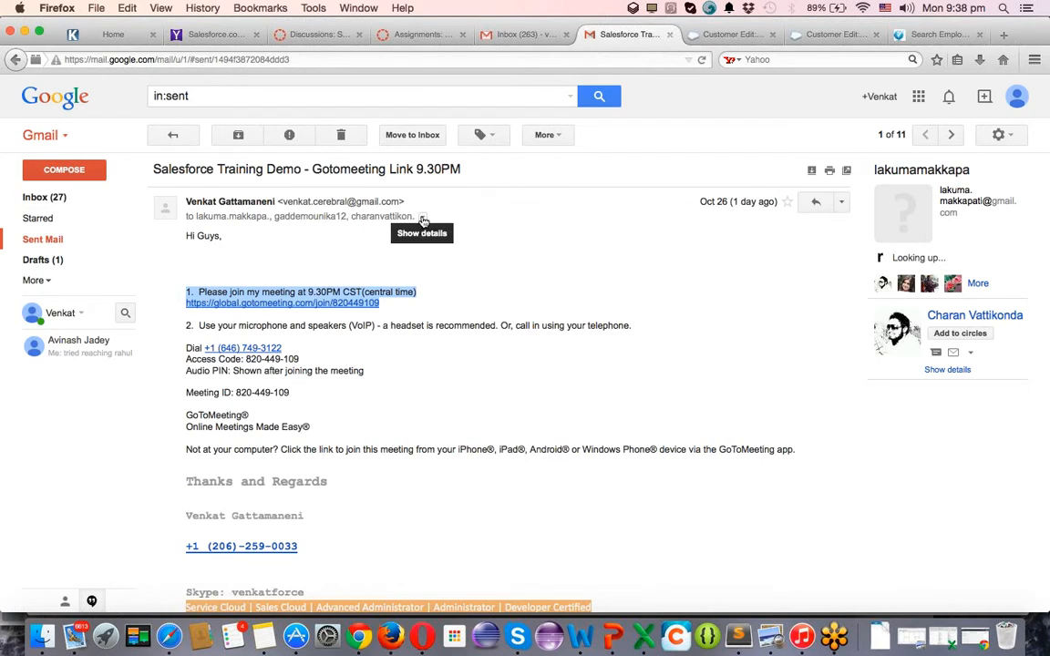
left_click(423, 218)
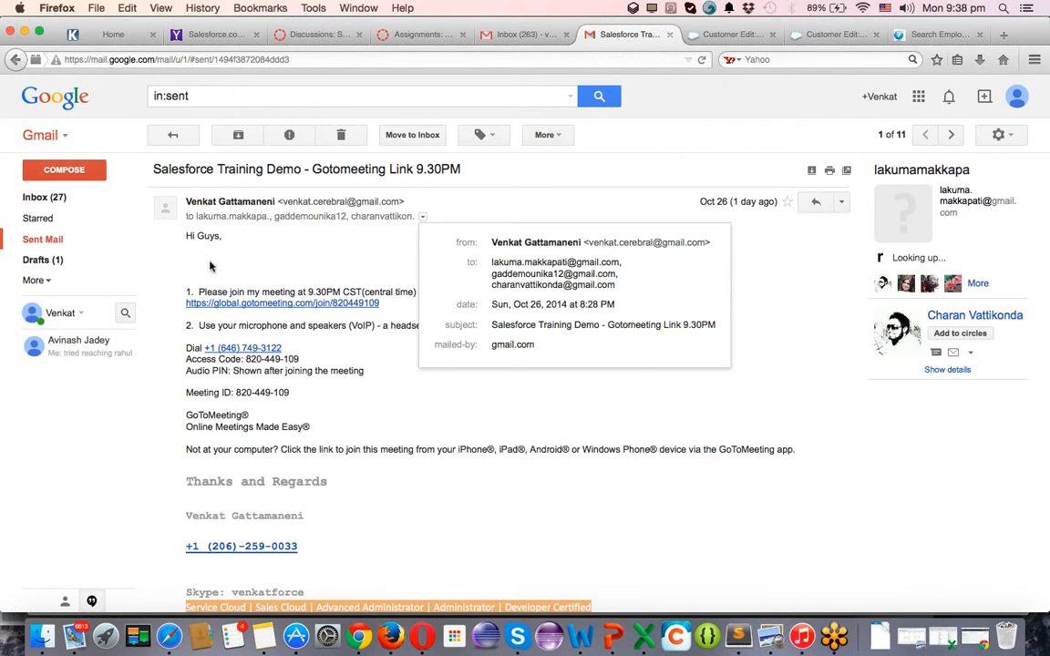
left_click_drag(187, 264, 315, 428)
left_click_drag(339, 469, 344, 473)
key("super+c")
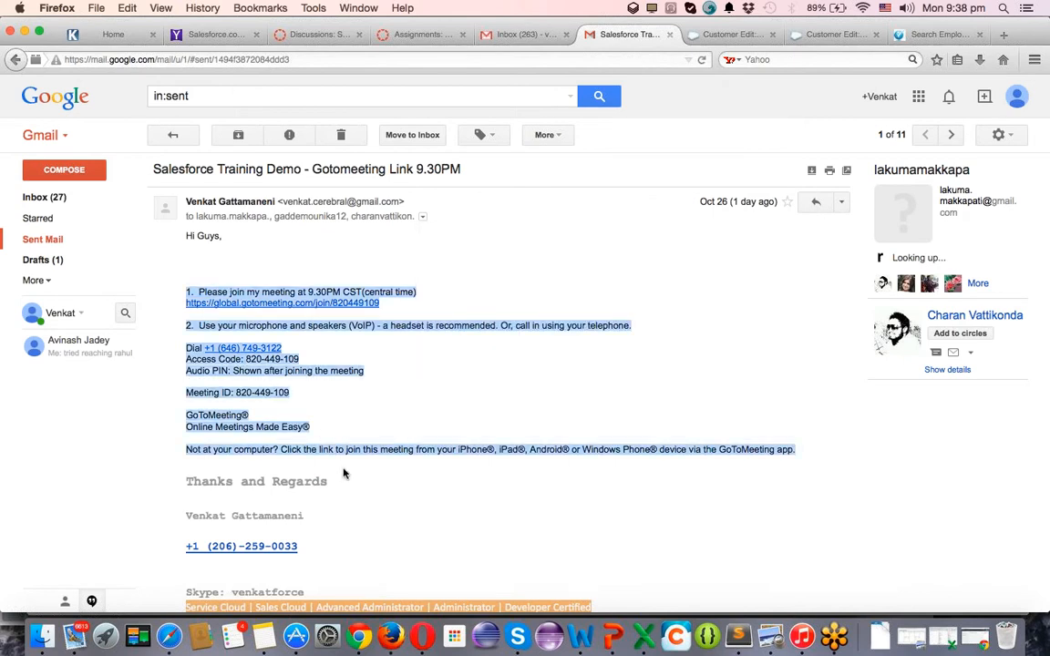
Start a reply-all to the demo email with the meeting details pasted into its body.
left_click(841, 208)
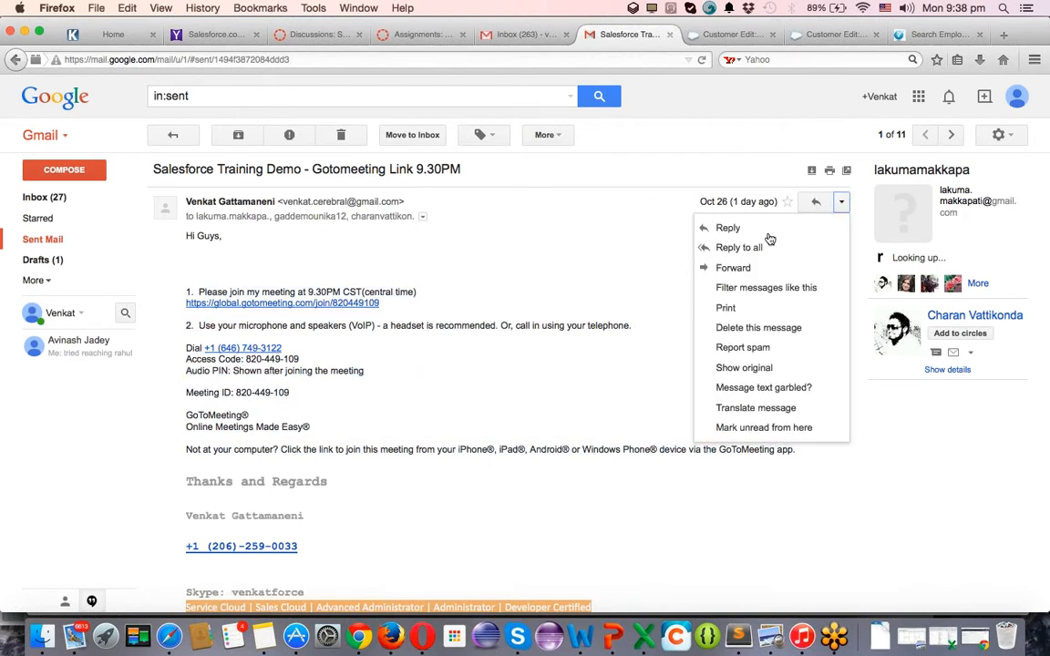
left_click(748, 244)
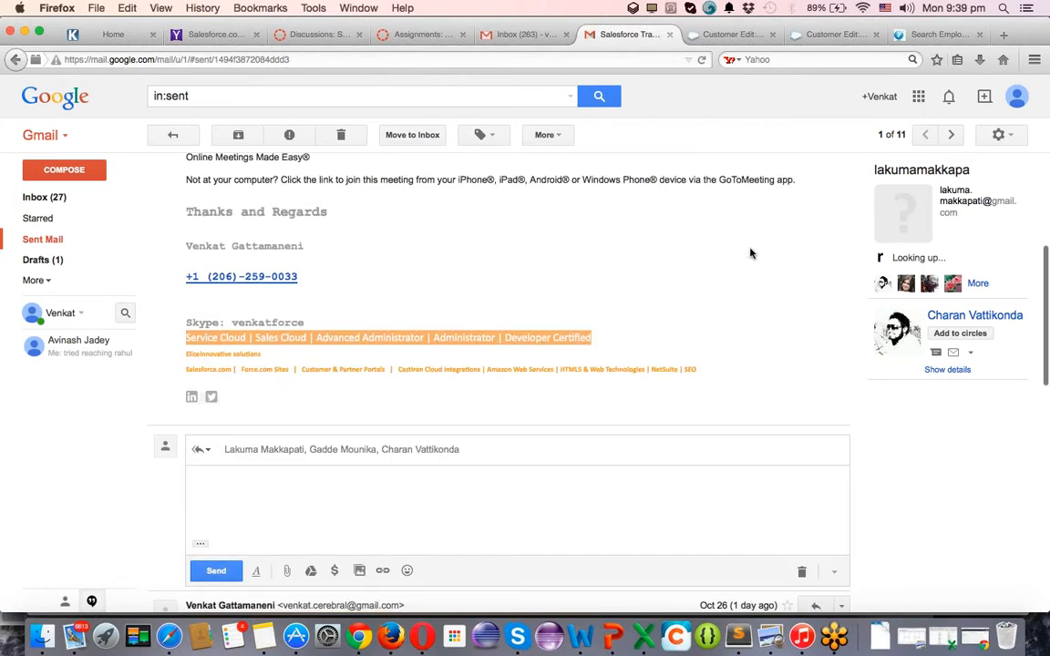
key("super+v")
scroll(511, 383, "down", 3)
left_click(246, 326)
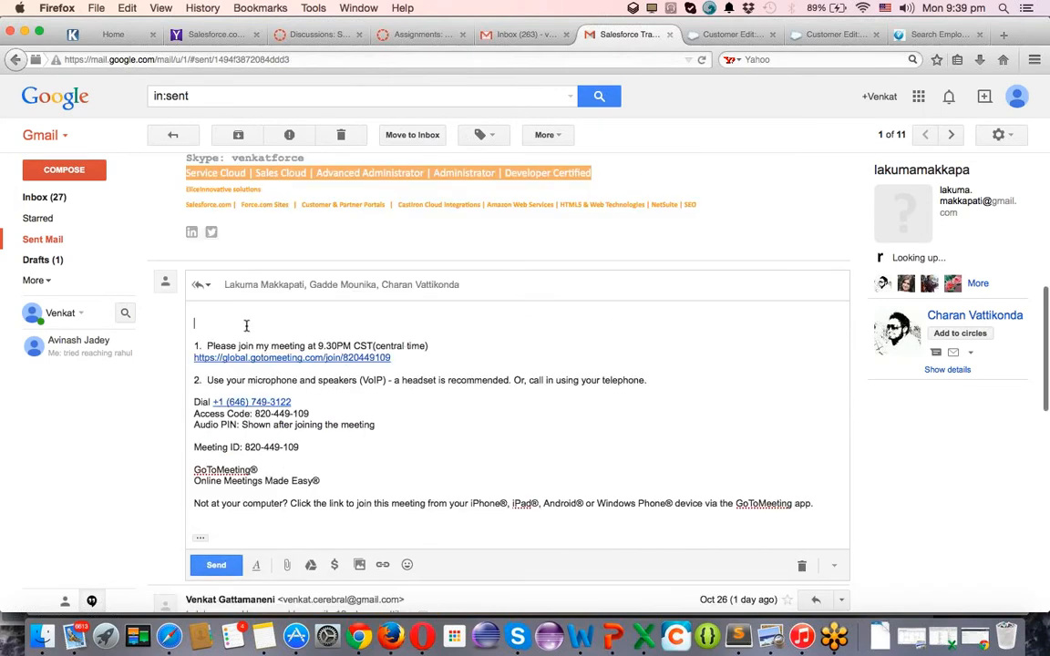
left_click(239, 284)
left_click(205, 284)
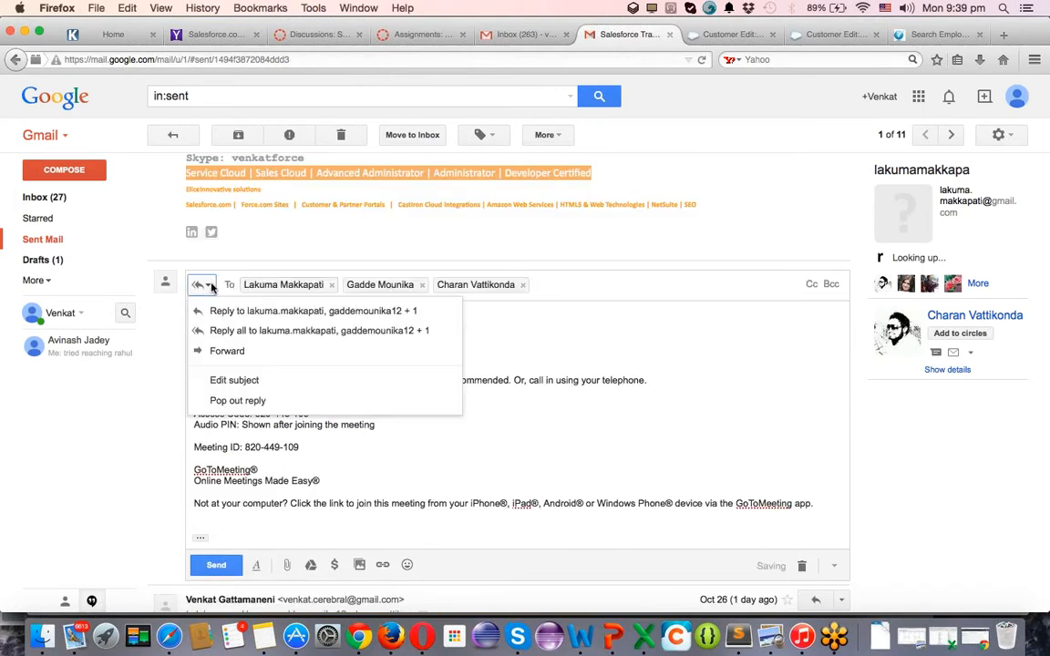
Remove the 'Re: ' prefix from the reply's subject line.
left_click(239, 380)
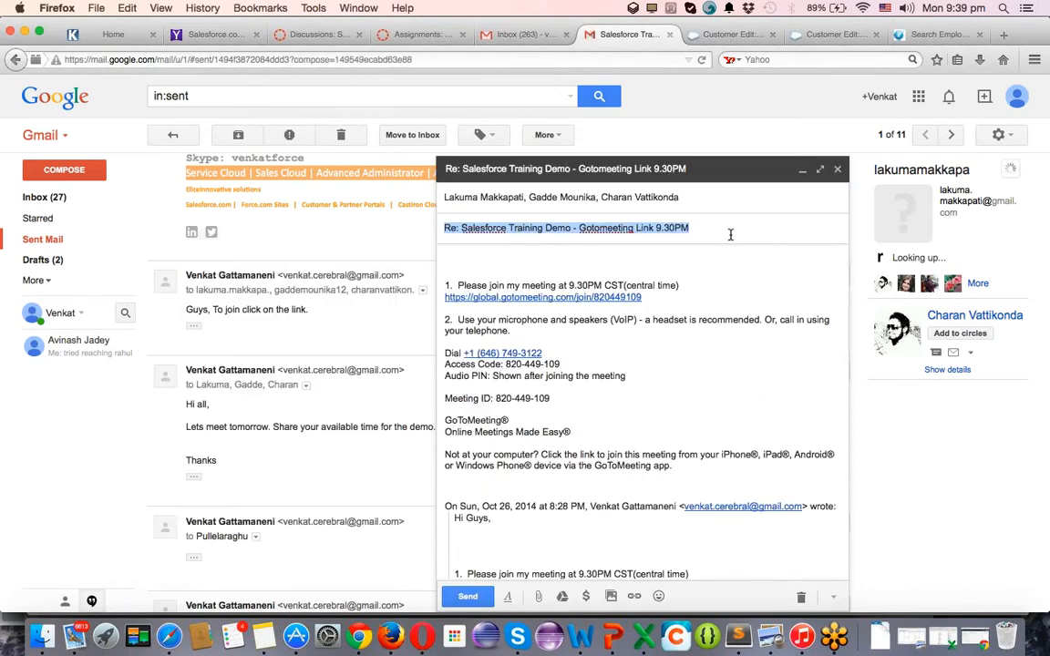
left_click(463, 227)
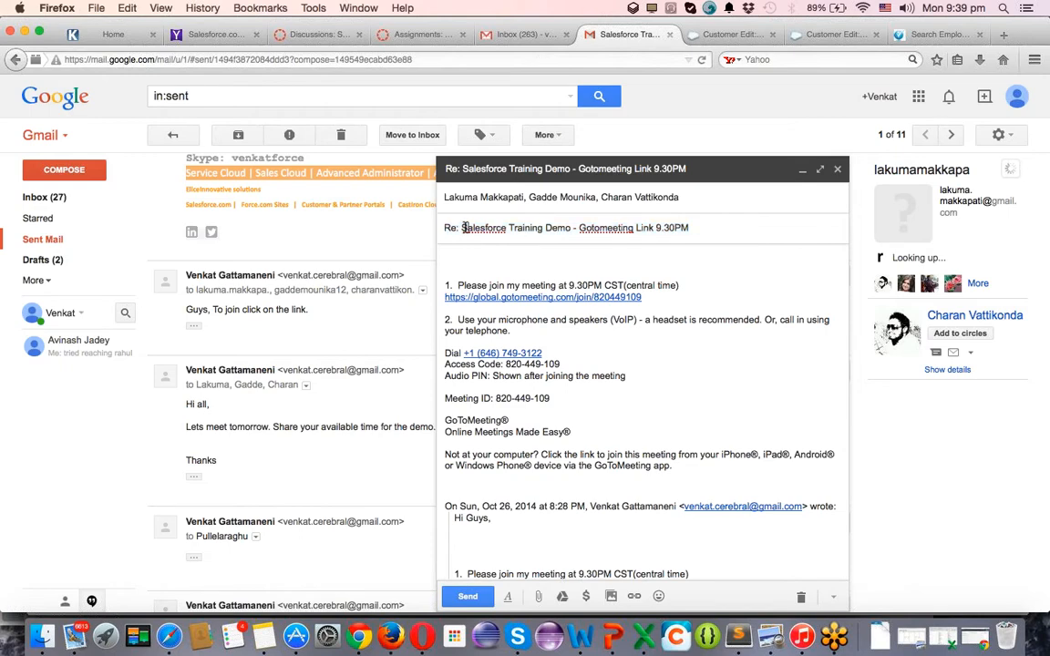
key("BackSpace")
key("BackSpace")
key("BackSpace")
key("BackSpace")
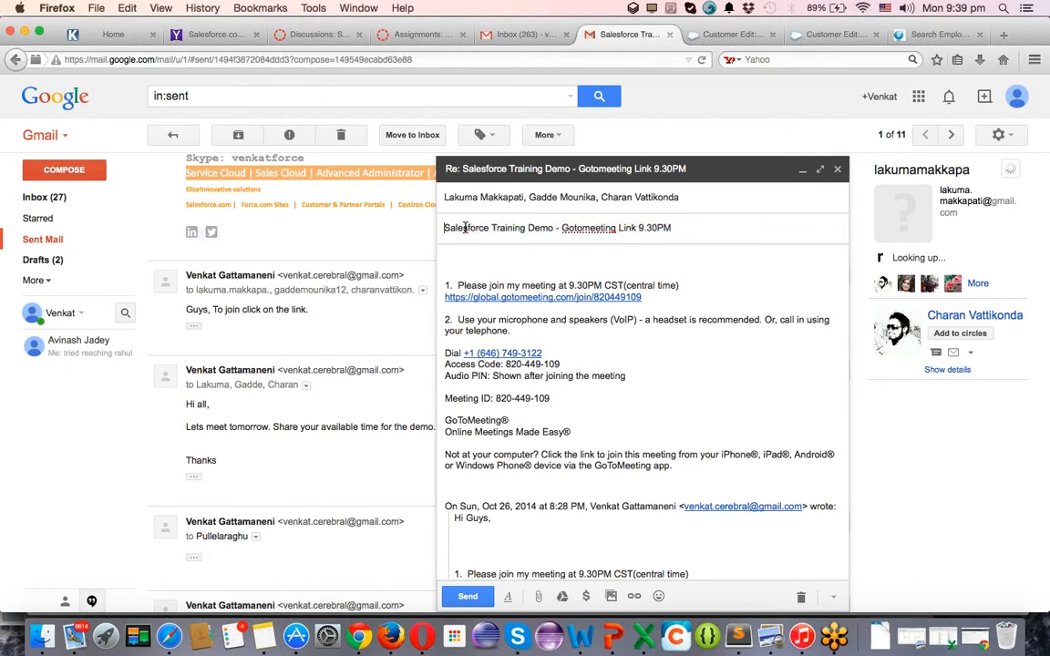
Delete the quoted earlier message from the reply body, keeping the join details and signature.
scroll(576, 447, "down", 1)
scroll(556, 417, "down", 5)
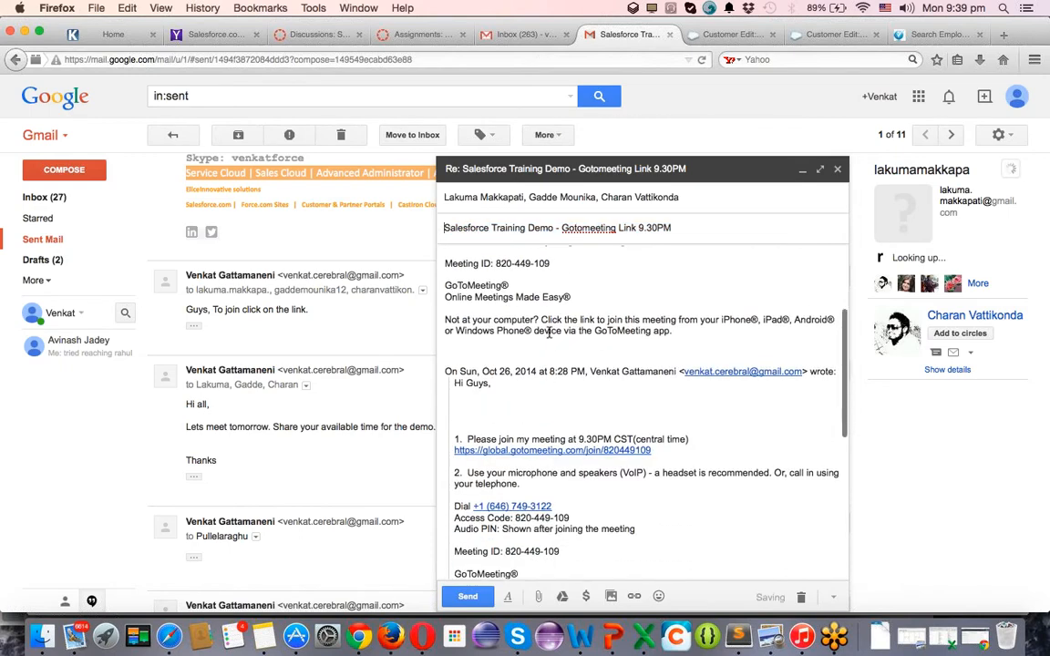
scroll(547, 365, "up", 6)
scroll(475, 330, "down", 4)
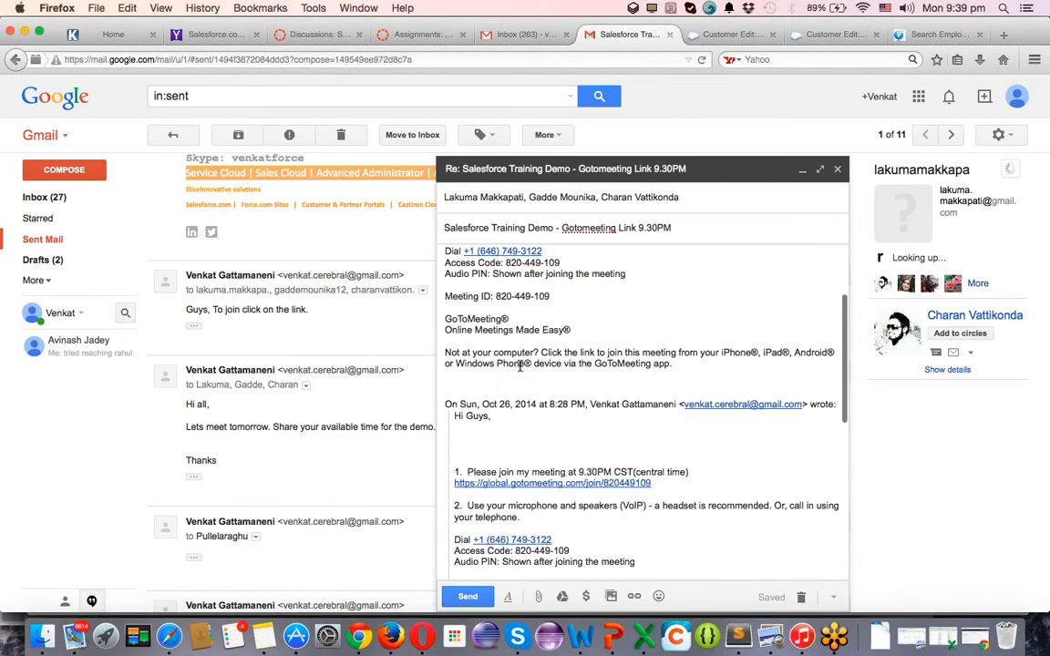
left_click_drag(449, 377, 549, 315)
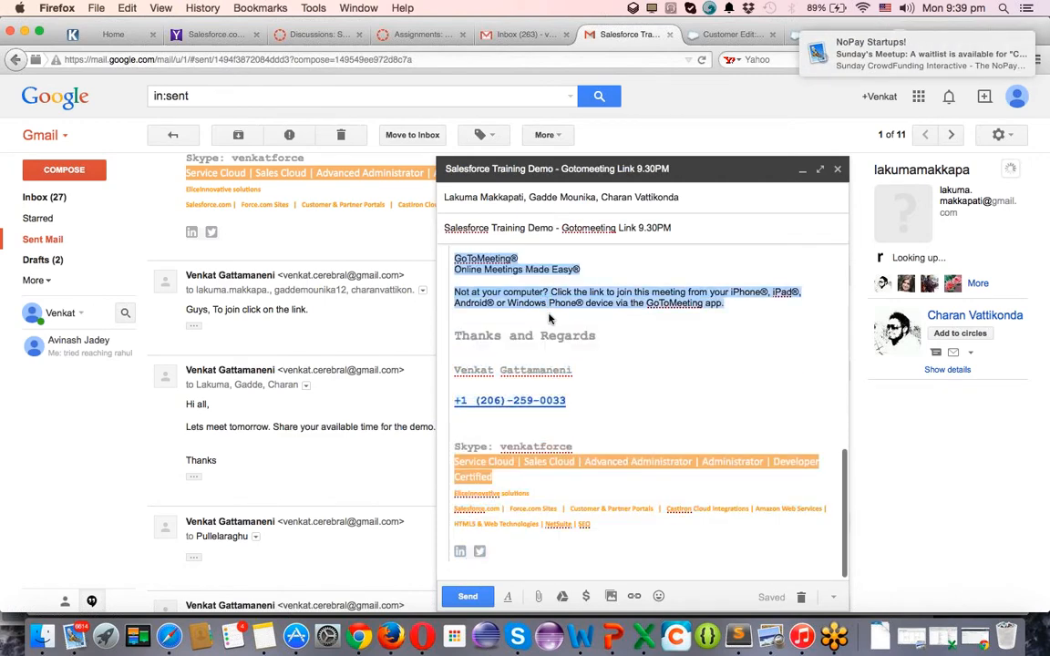
key("BackSpace")
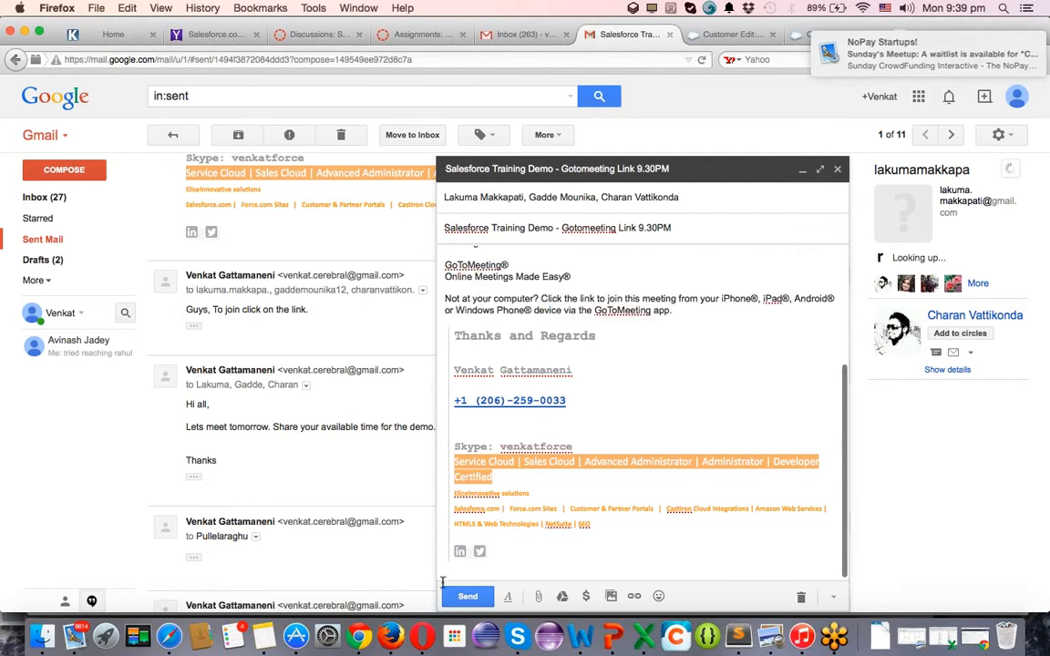
Send the edited Salesforce Training Demo email, then return to the Inbox.
left_click(466, 597)
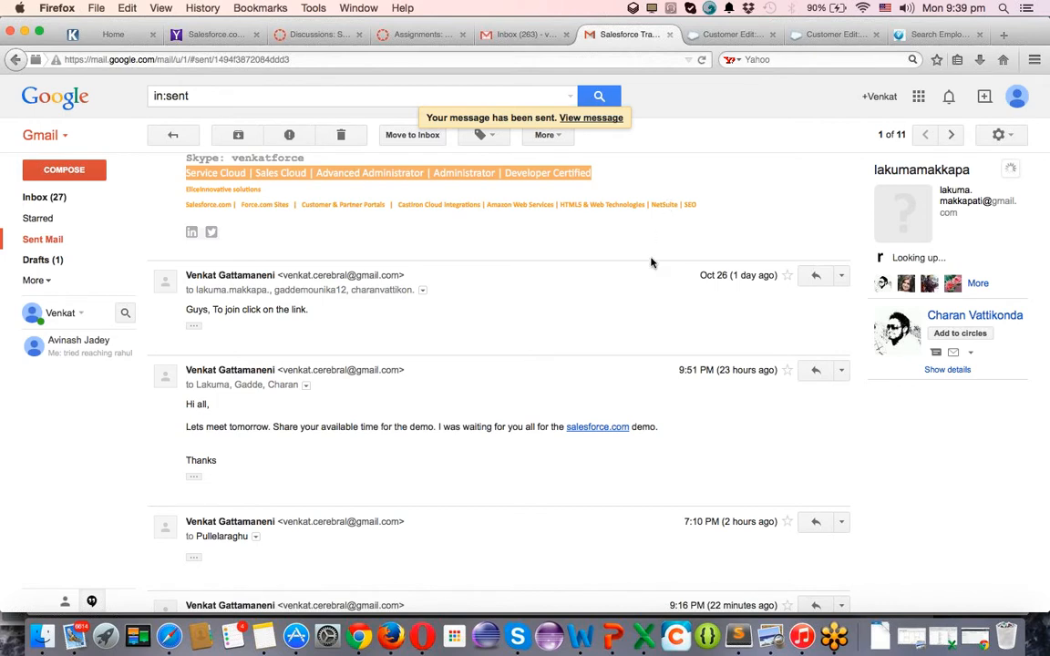
scroll(650, 263, "up", 10)
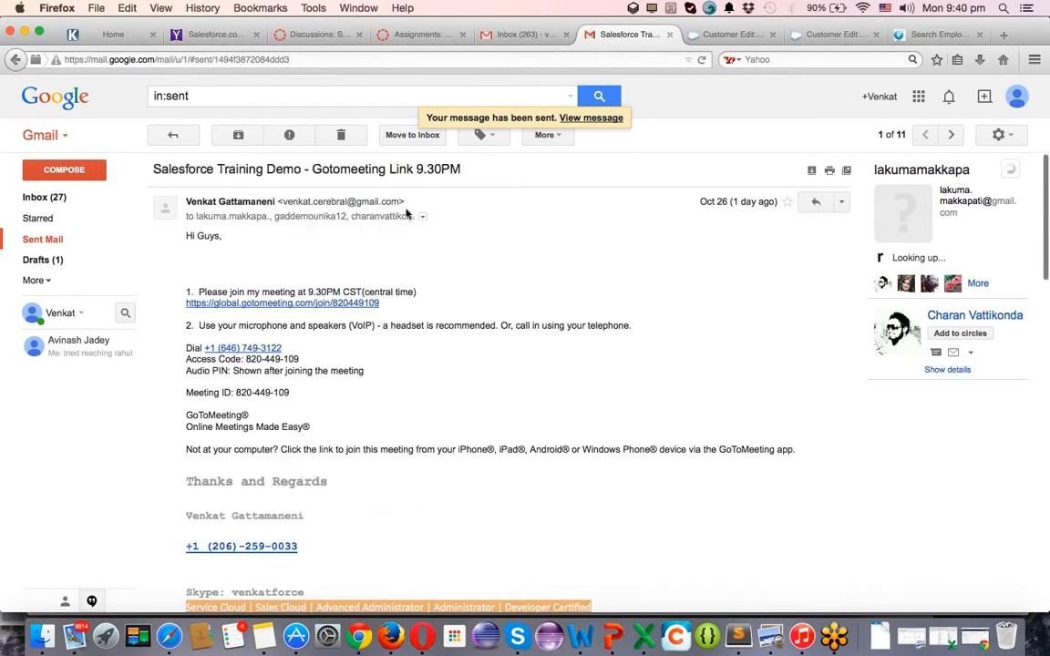
right_click(583, 232)
left_click(61, 200)
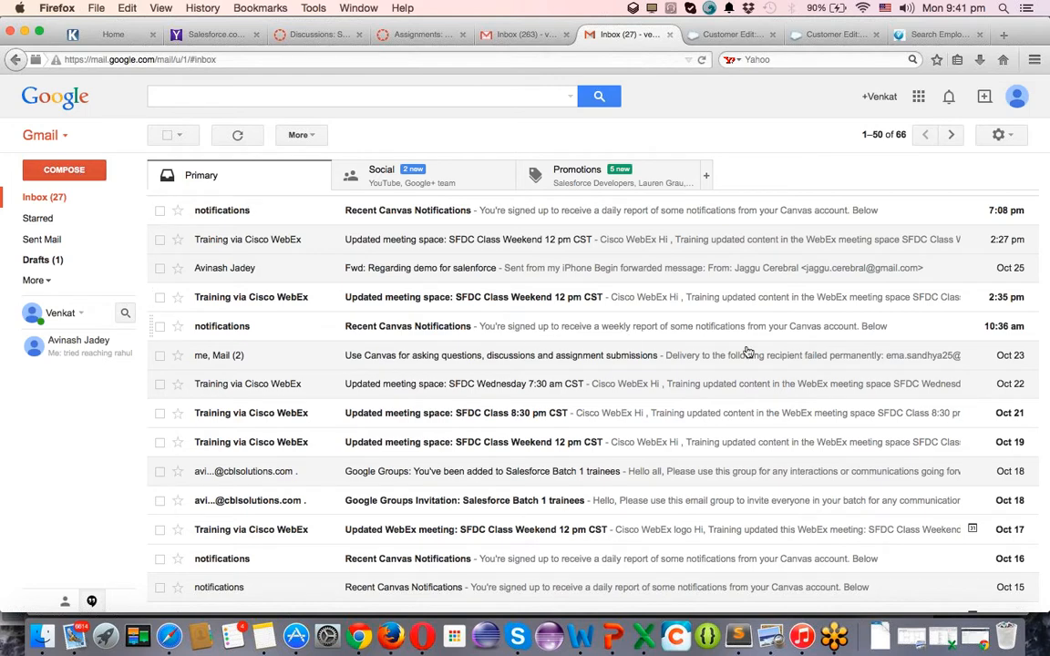
left_click(86, 176)
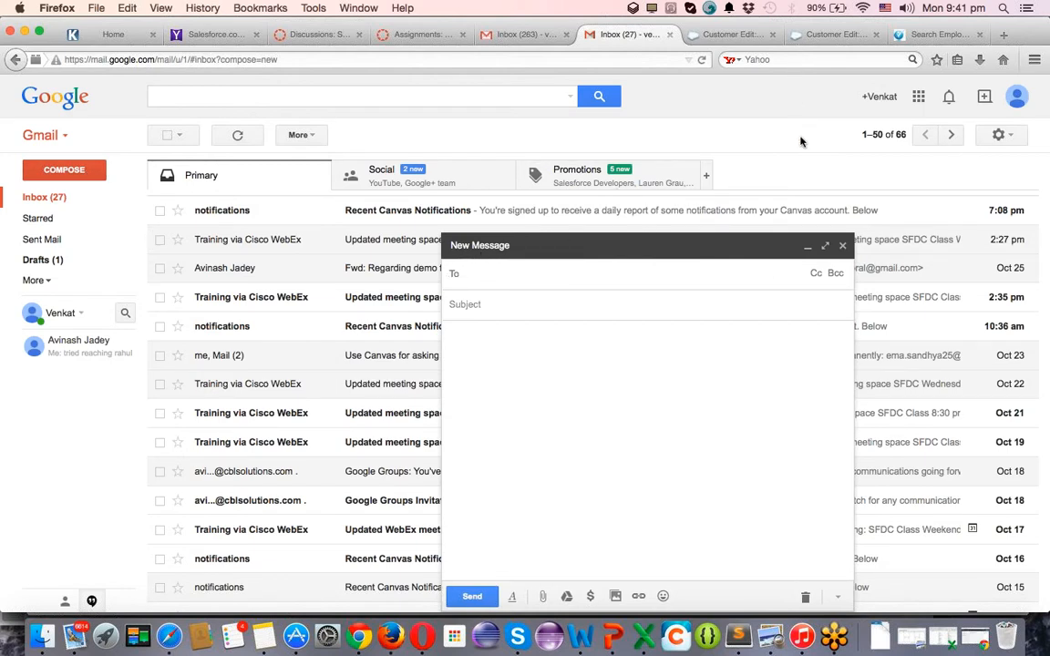
left_click(844, 246)
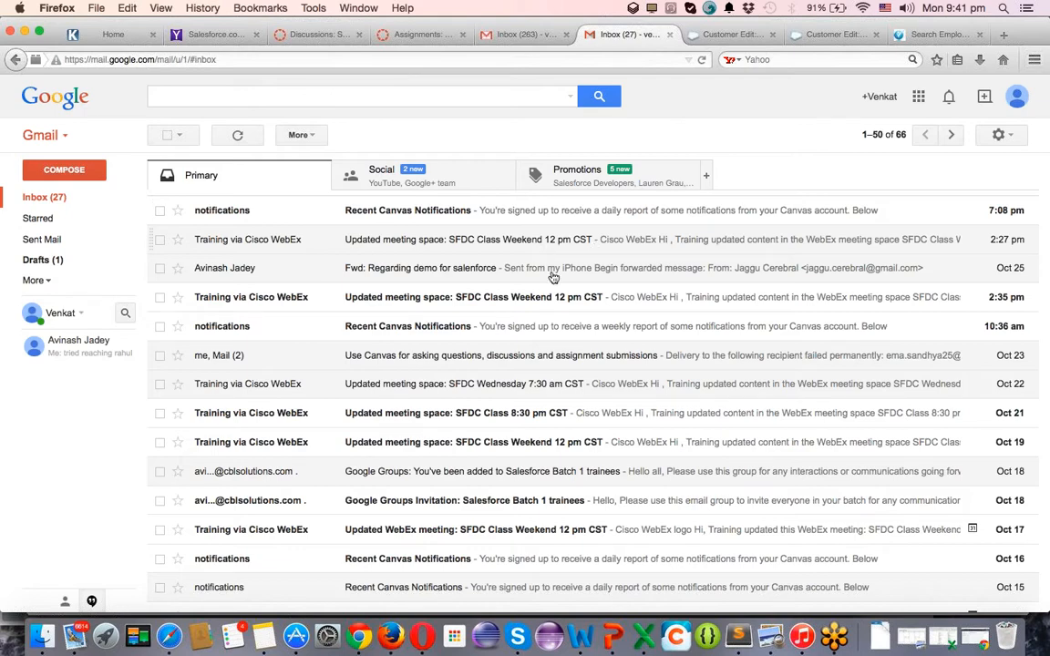
Open the 'Fwd: Regarding demo for salesforce' email listing the three attendees' contact details.
double_click(462, 277)
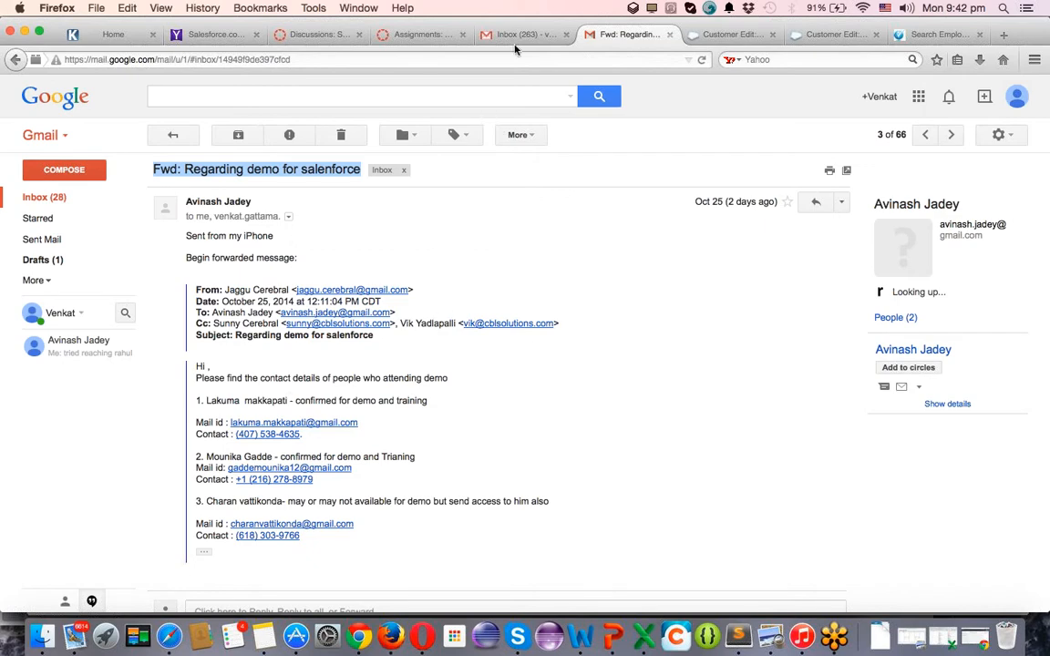
Bring Chrome forward and close the 'binary tree' and Sorted_binary_tree.svg tabs.
left_click(358, 635)
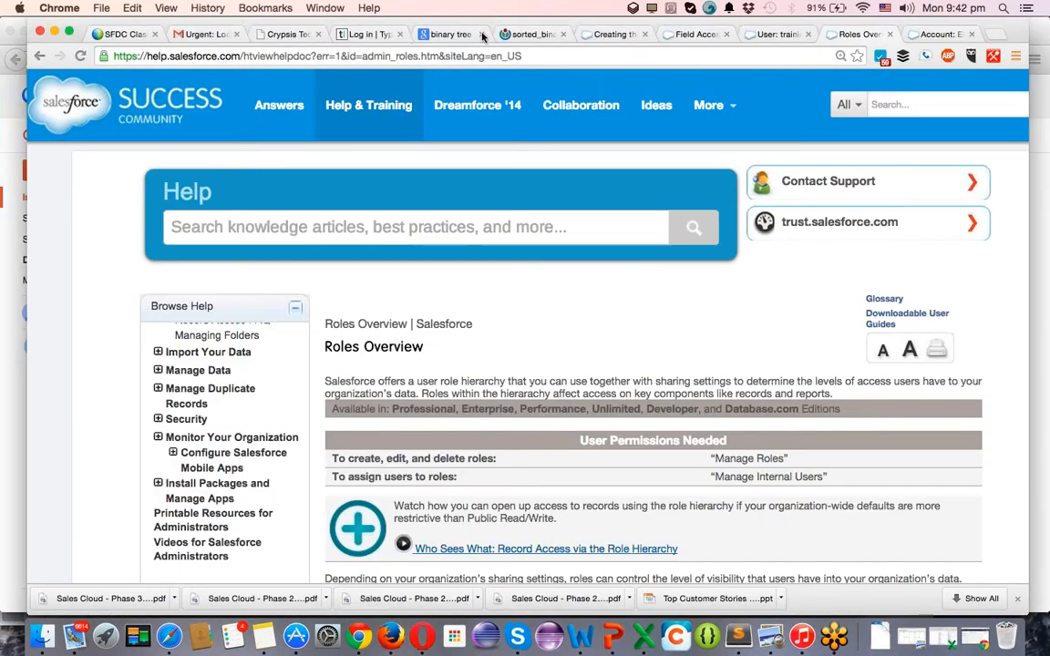
left_click(451, 35)
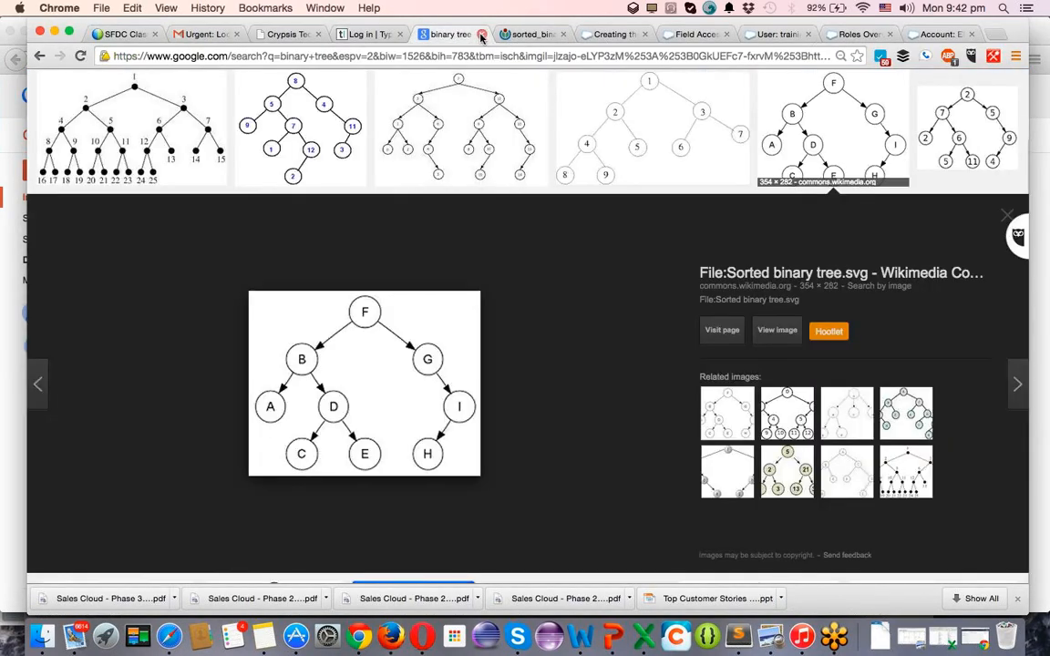
left_click(481, 34)
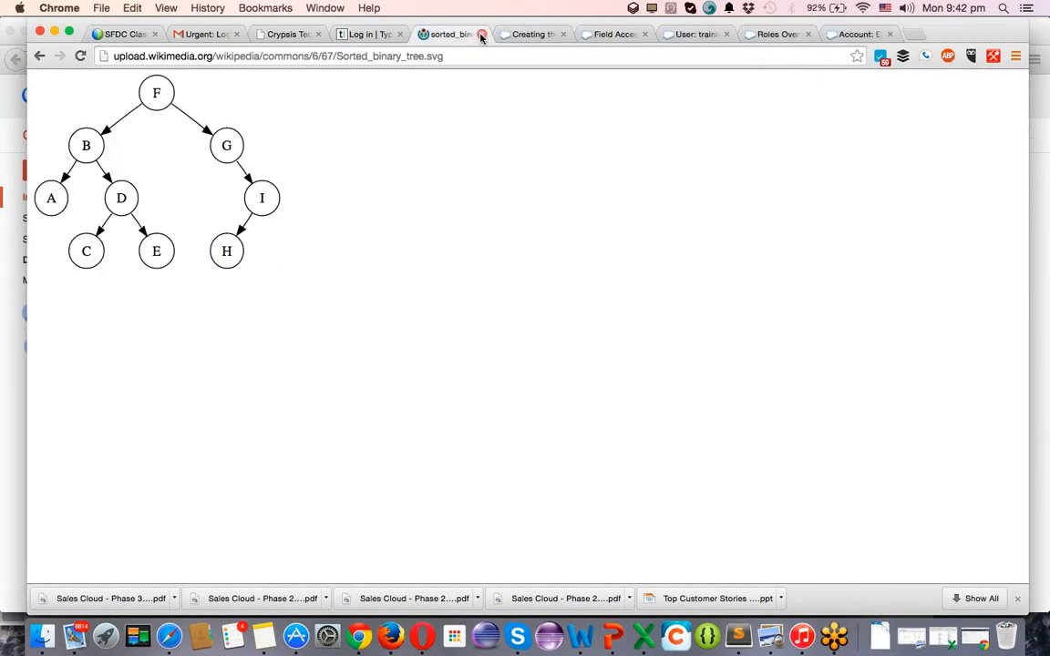
left_click(481, 35)
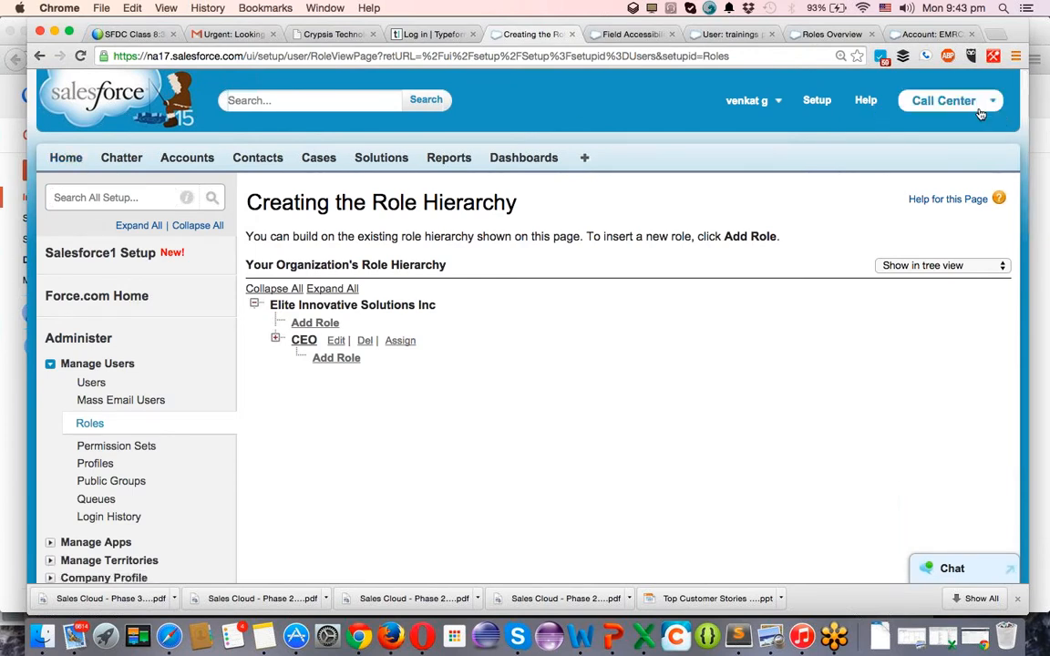
Choose FranchiseForce from the Salesforce app menu in place of Call Center.
left_click(930, 101)
left_click(896, 316)
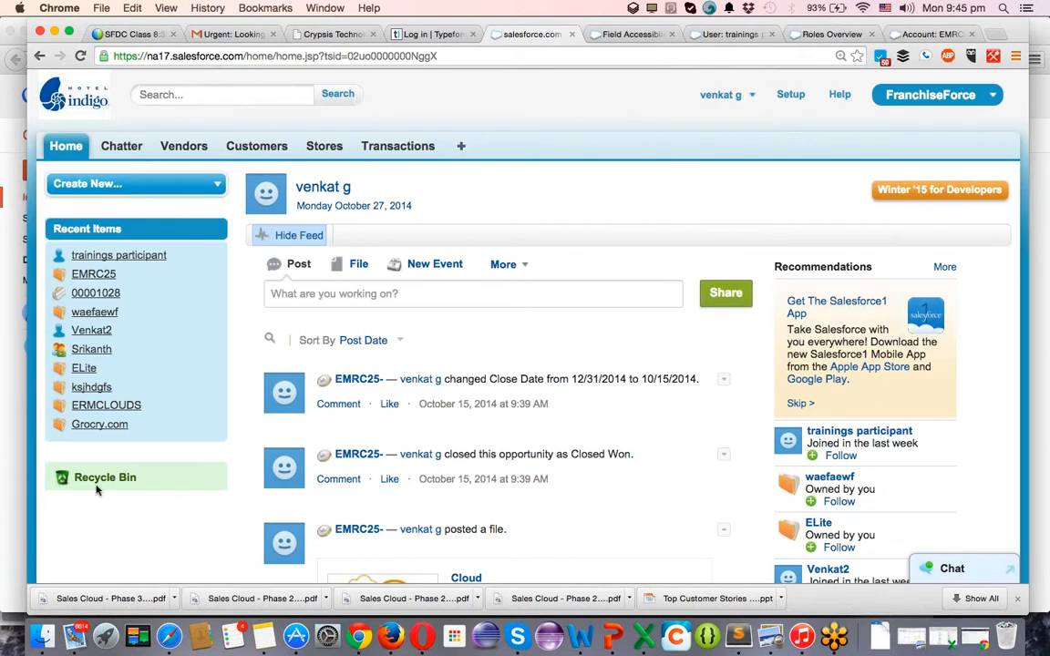
Pick Sales from the app menu to replace FranchiseForce.
scroll(721, 134, "down", 10)
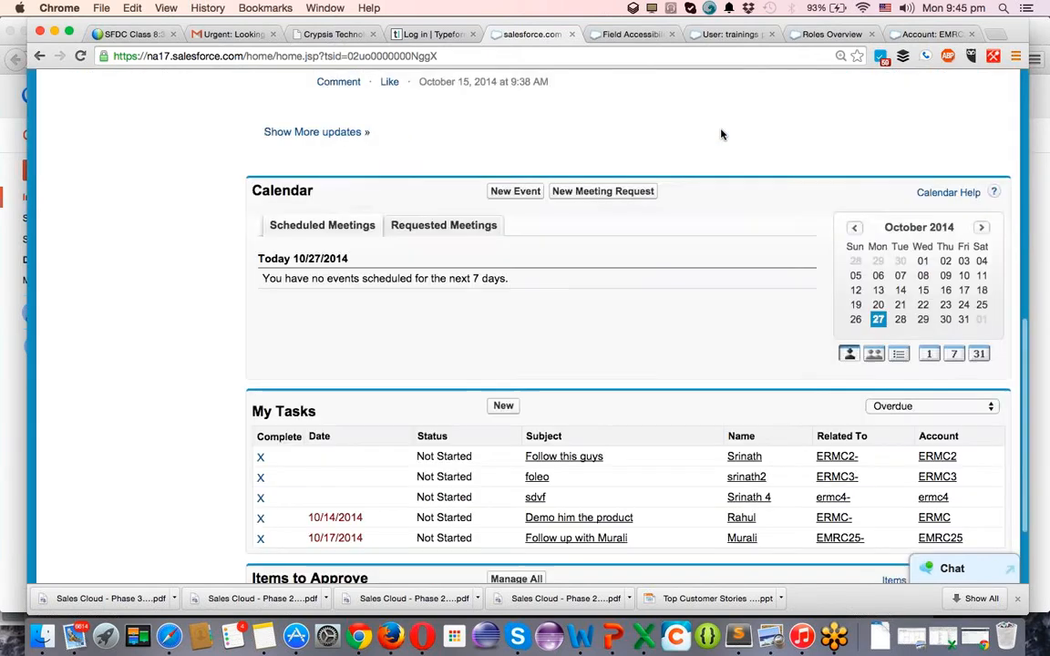
scroll(720, 134, "up", 10)
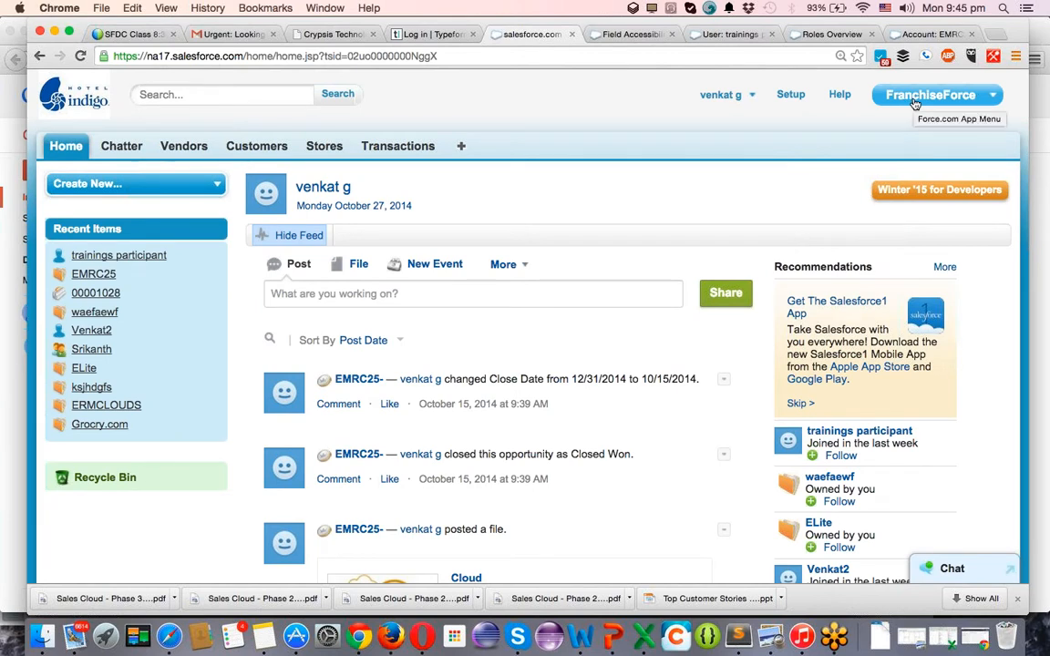
left_click(914, 103)
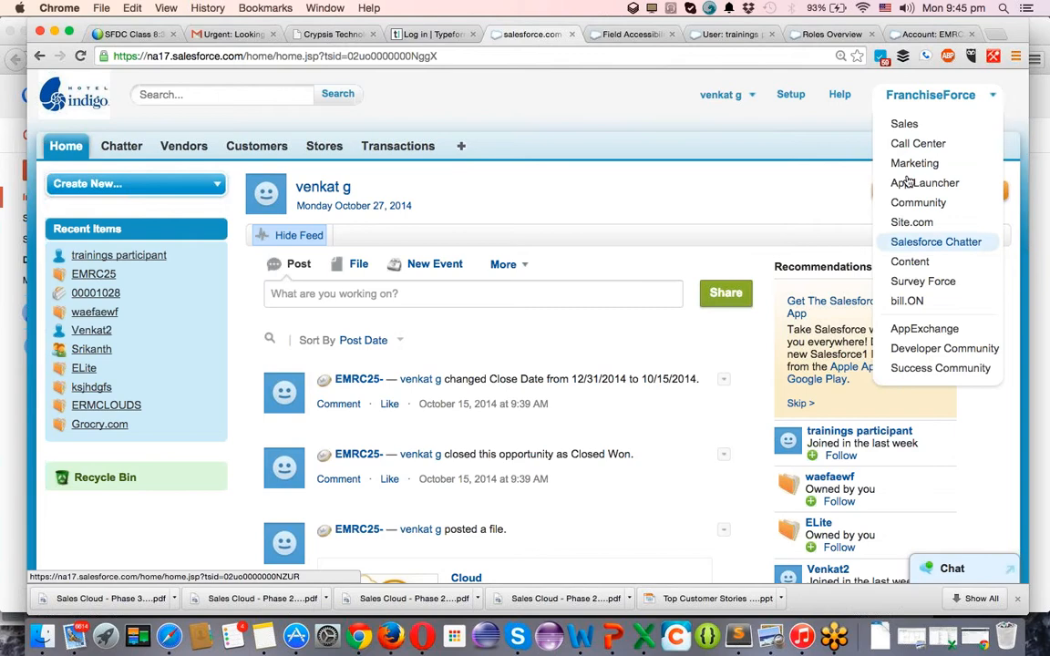
left_click(916, 126)
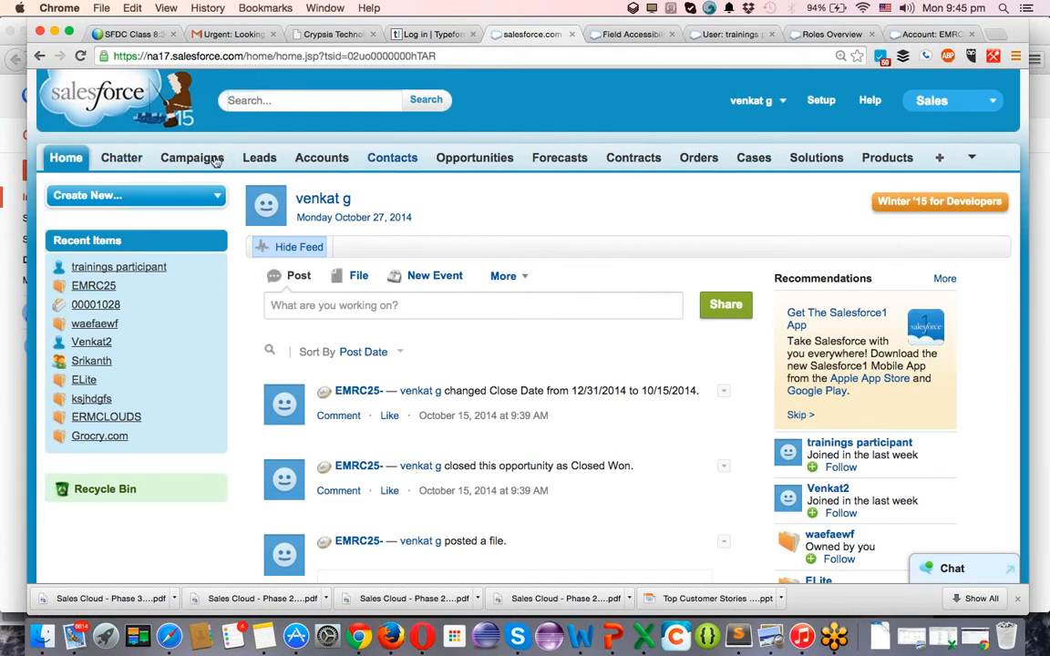
Review the EMRC25 account record from Accounts, then go to the Contacts home page.
left_click(319, 159)
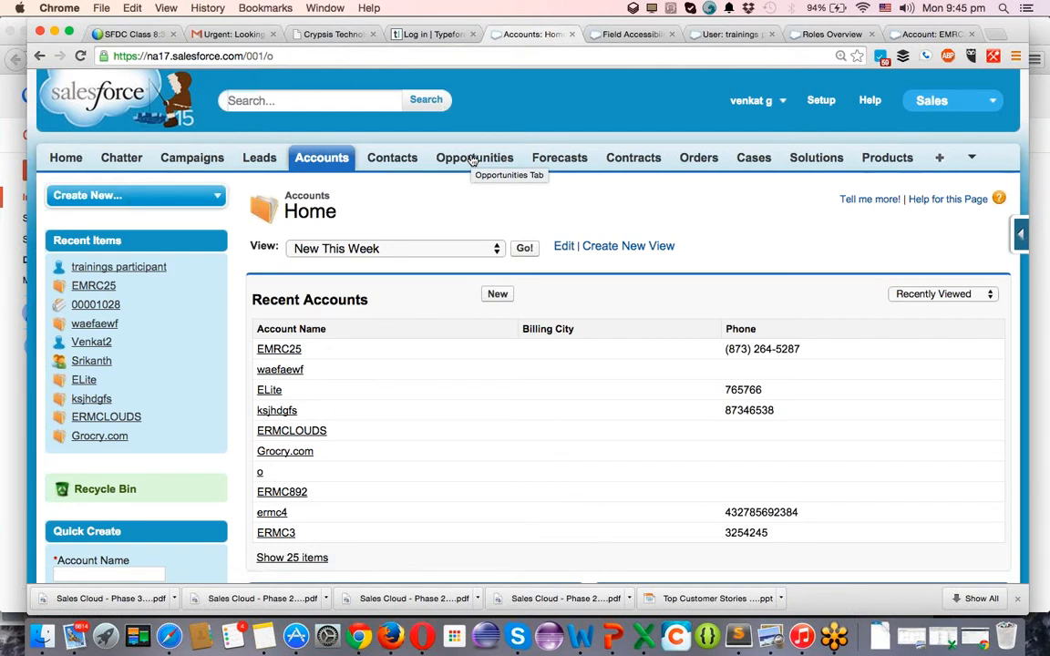
left_click(285, 352)
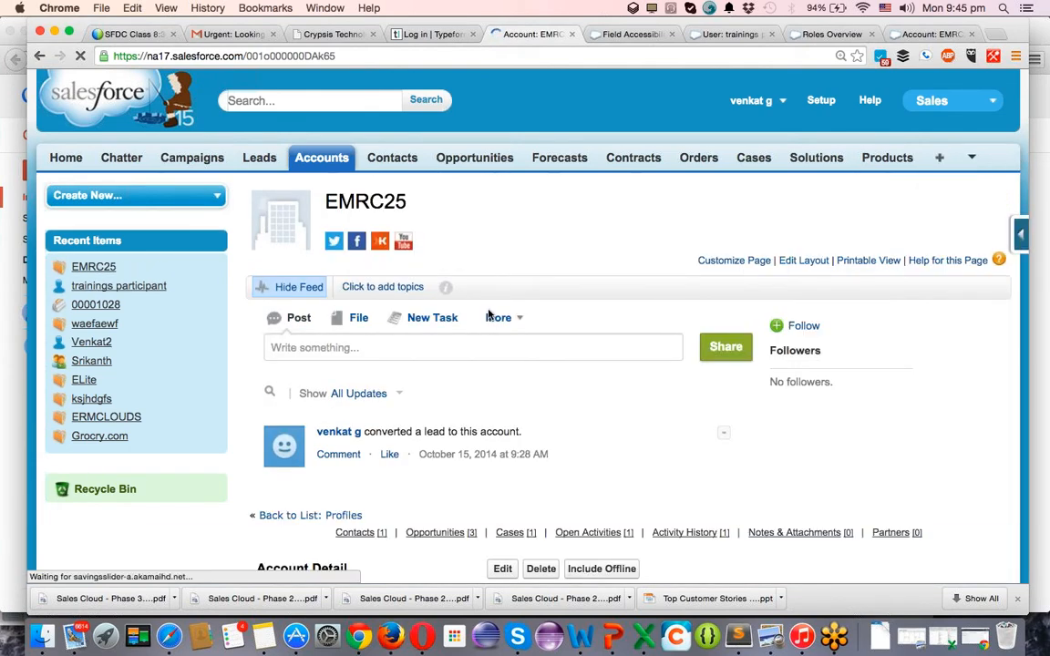
scroll(489, 314, "down", 10)
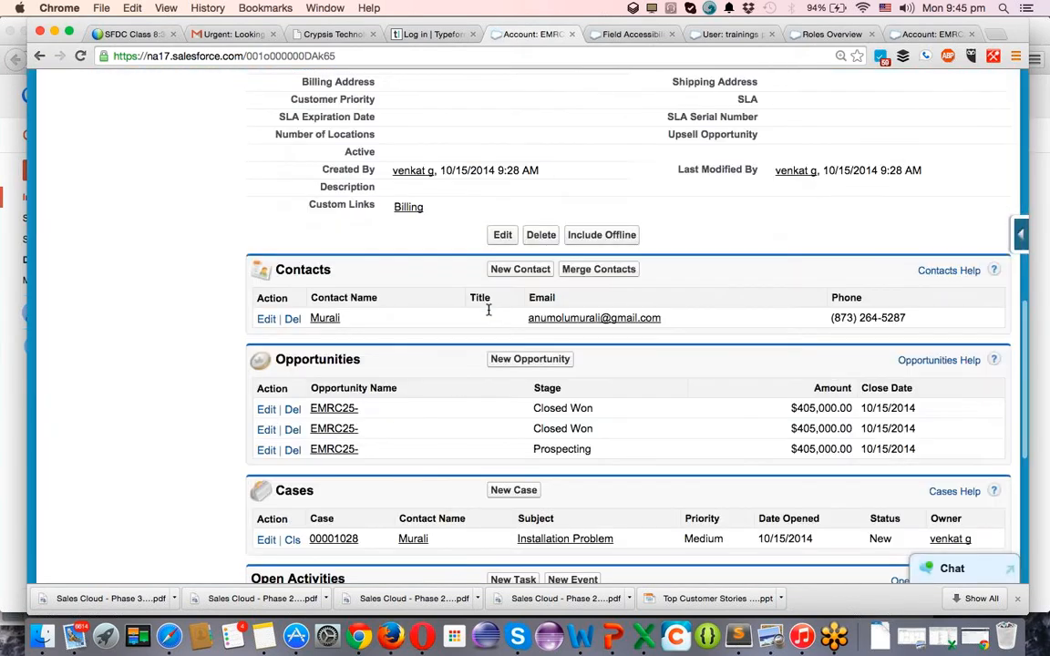
scroll(488, 310, "down", 5)
scroll(489, 312, "up", 10)
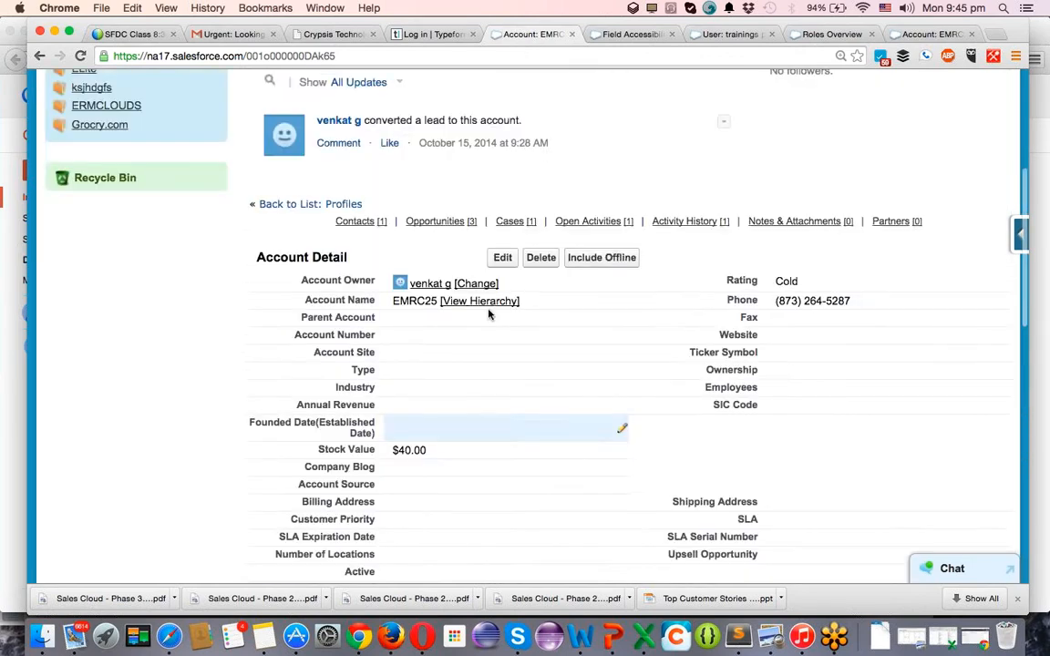
scroll(489, 314, "up", 5)
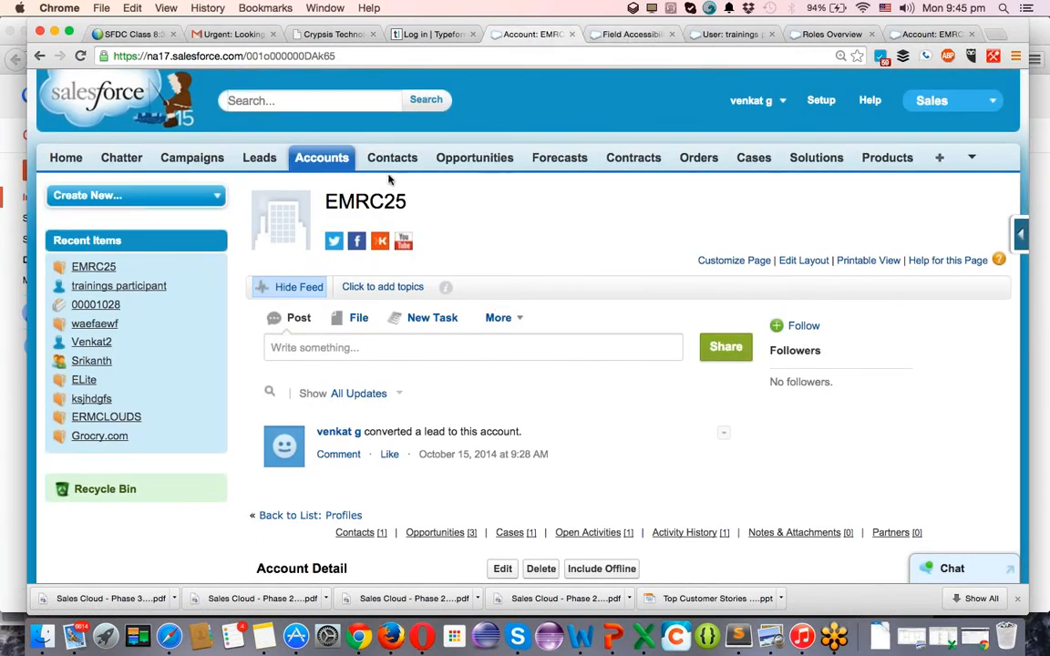
left_click(393, 159)
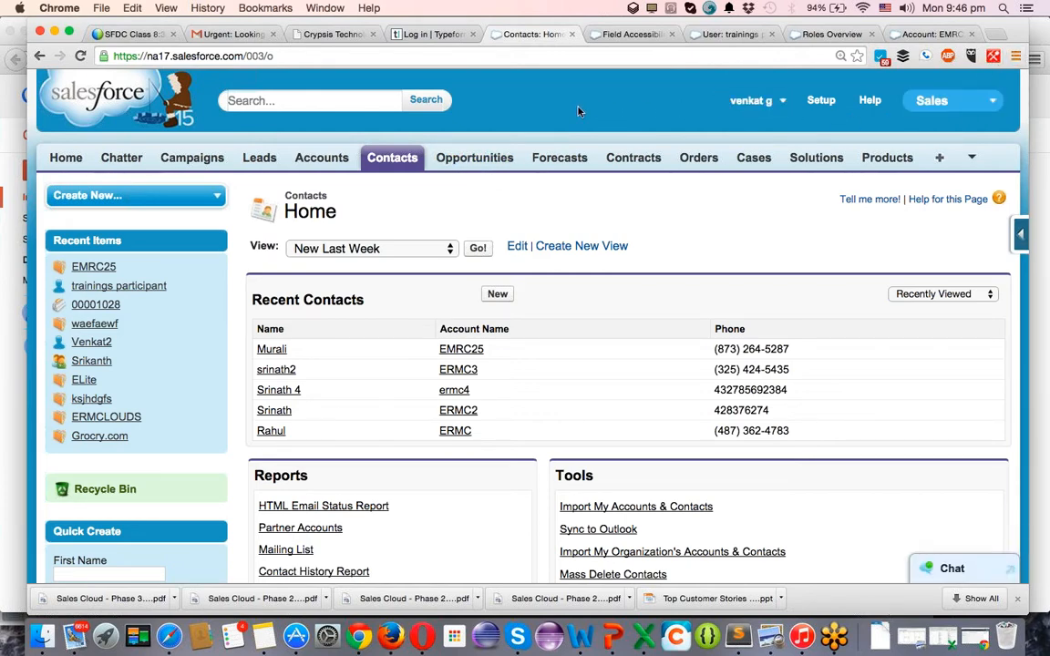
Switch the app to Call Center, then to Marketing to show its Home page.
left_click(953, 104)
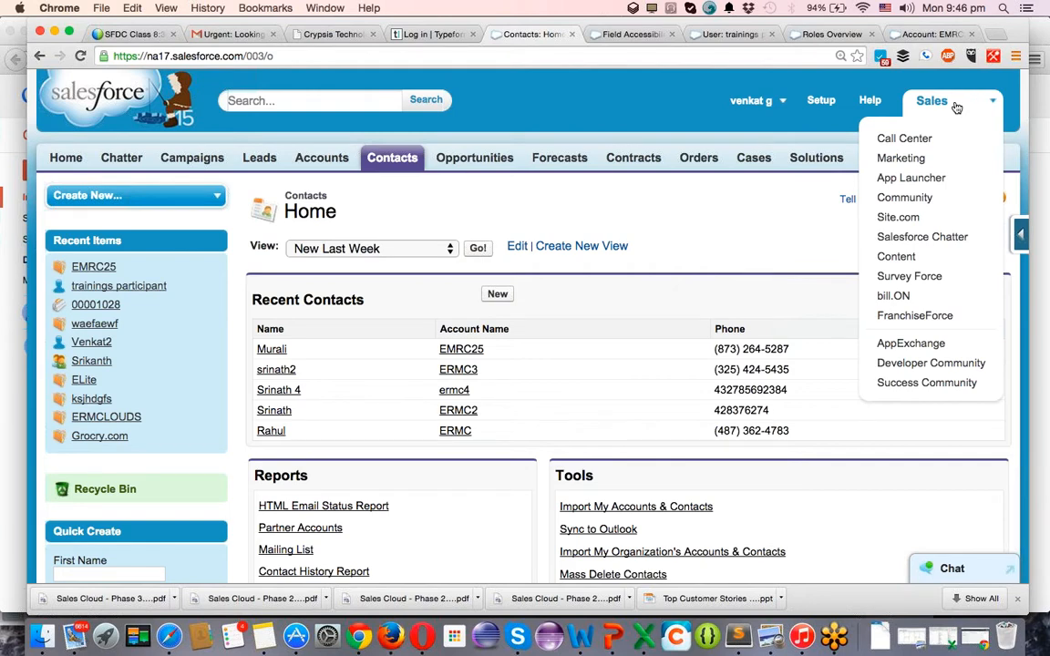
left_click(911, 140)
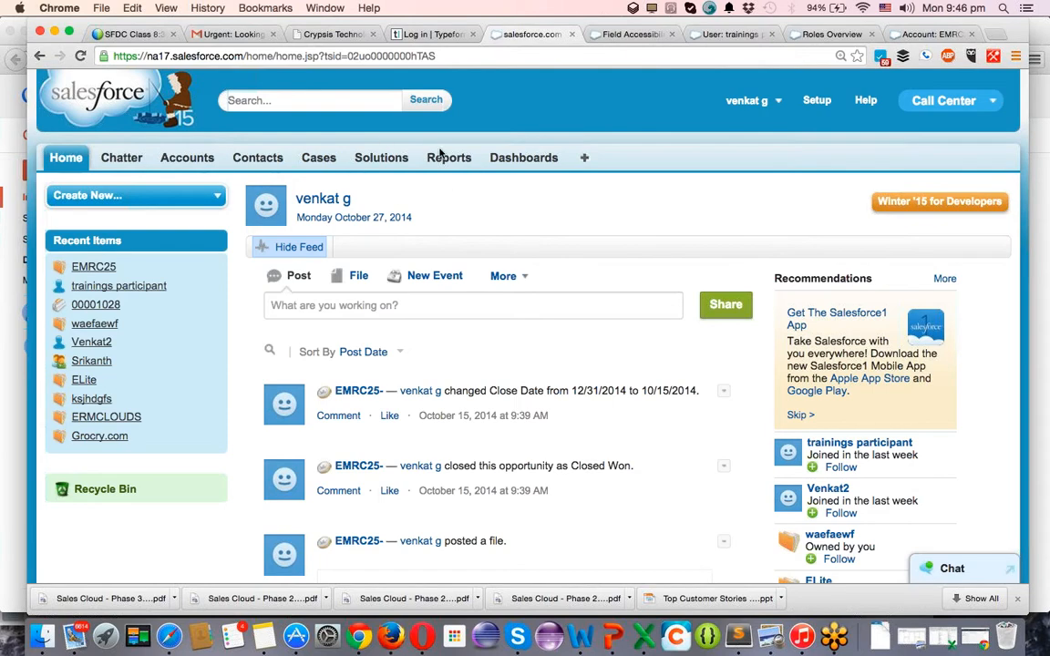
left_click(952, 102)
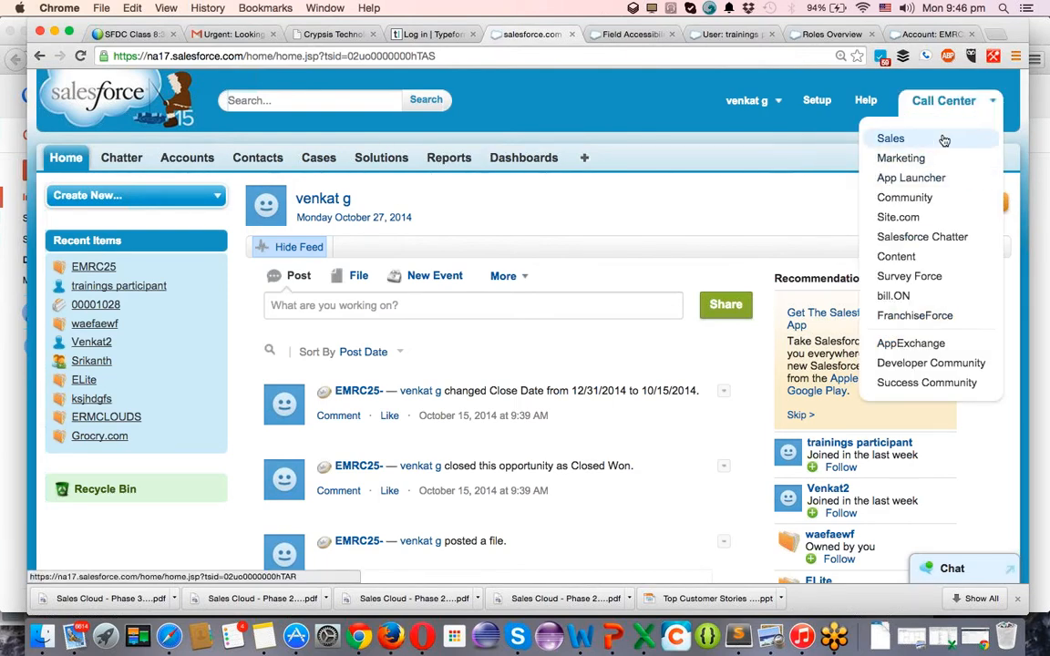
left_click(926, 159)
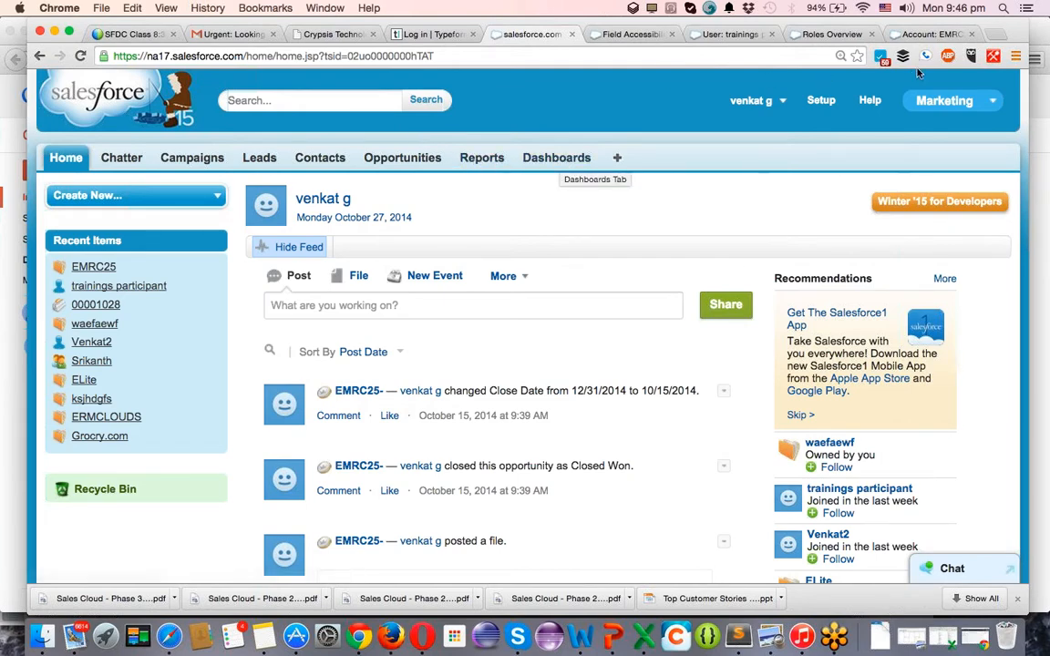
Close the Field Accessibility, User, Roles Overview, Account and Gmail tabs, then open a blank tab.
left_click(630, 35)
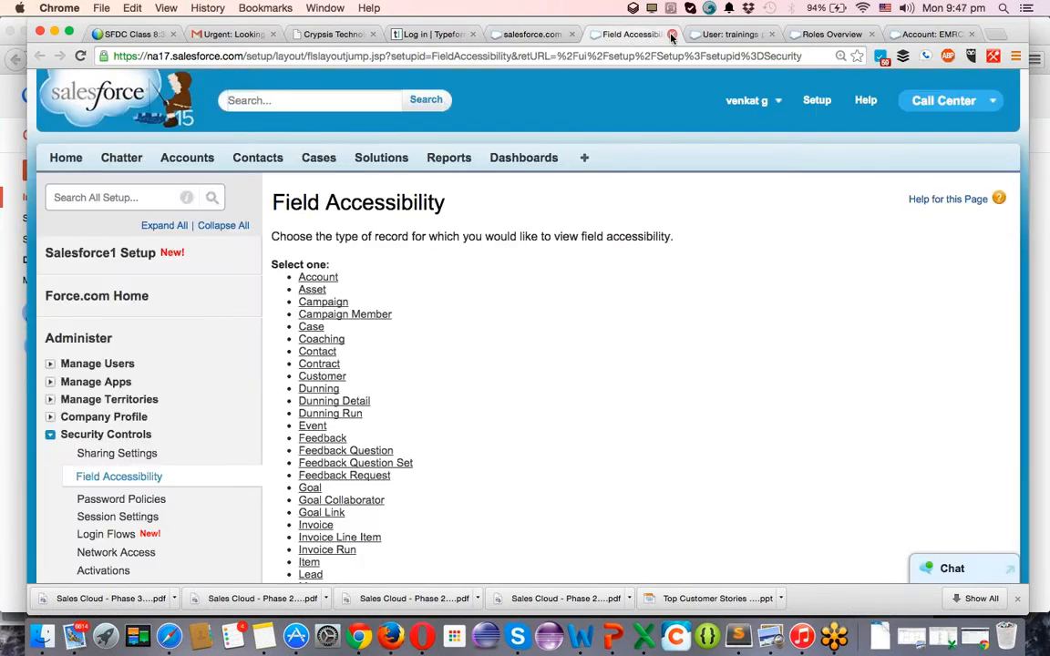
left_click(672, 35)
left_click(672, 35)
left_click(672, 35)
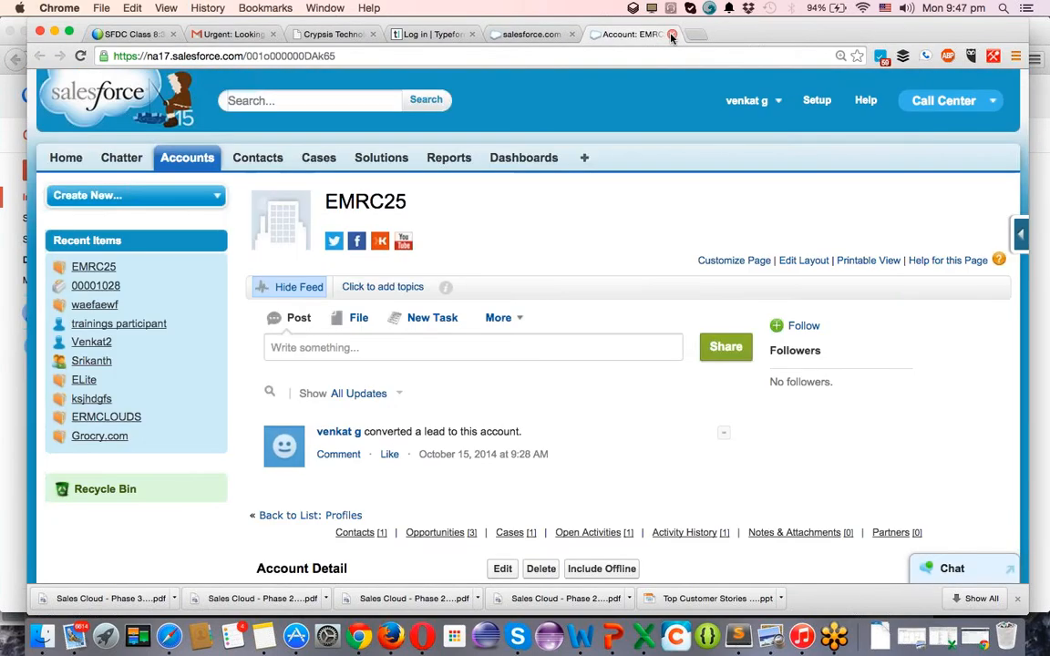
left_click(672, 35)
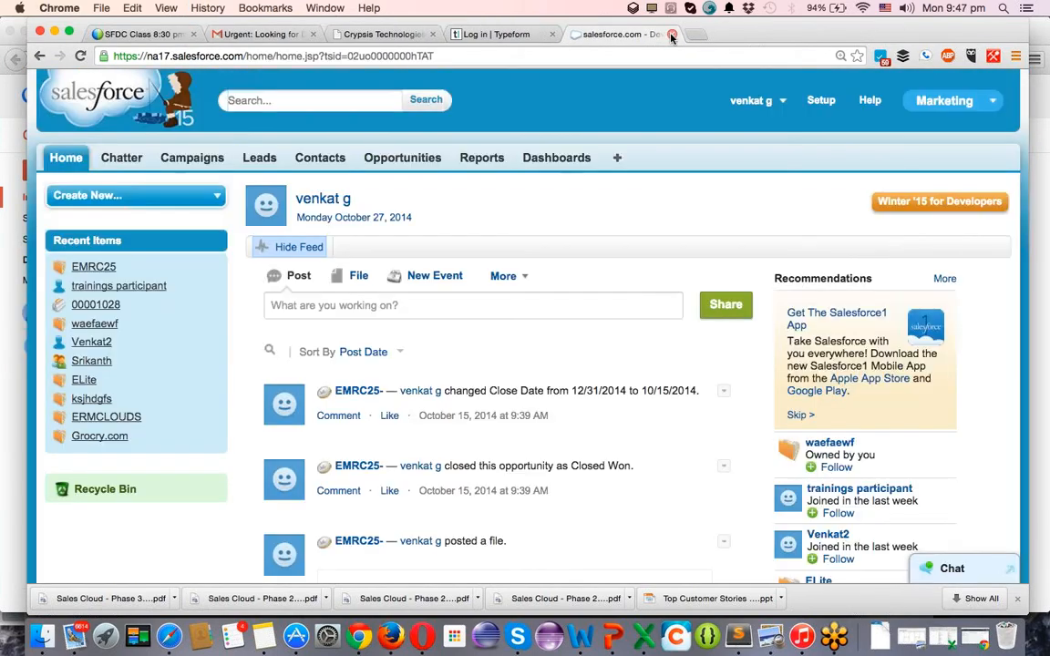
left_click(221, 36)
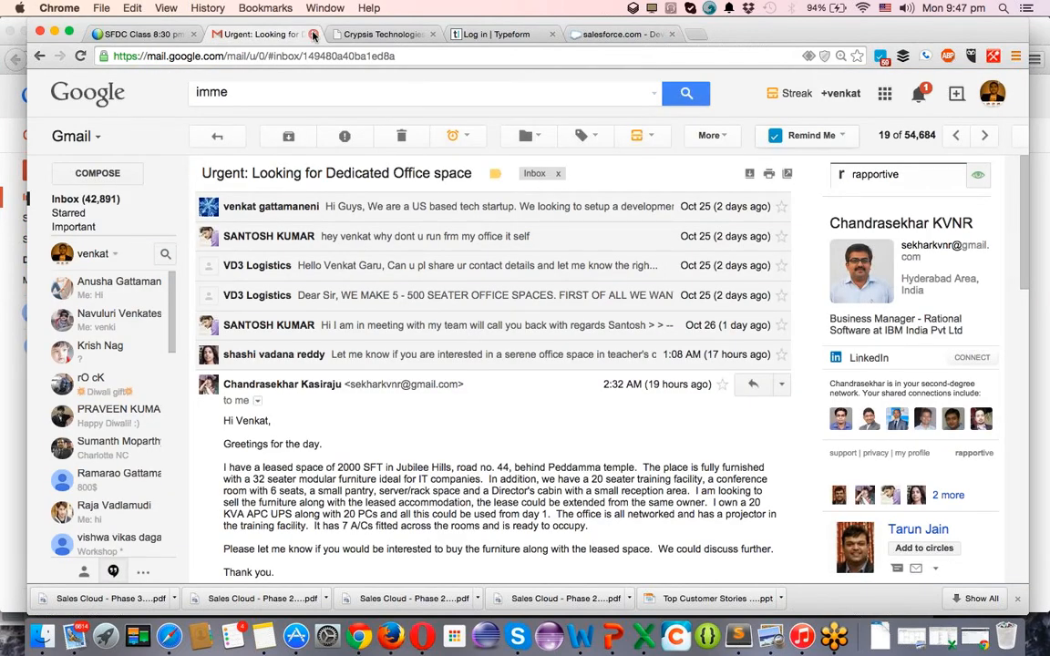
left_click(312, 34)
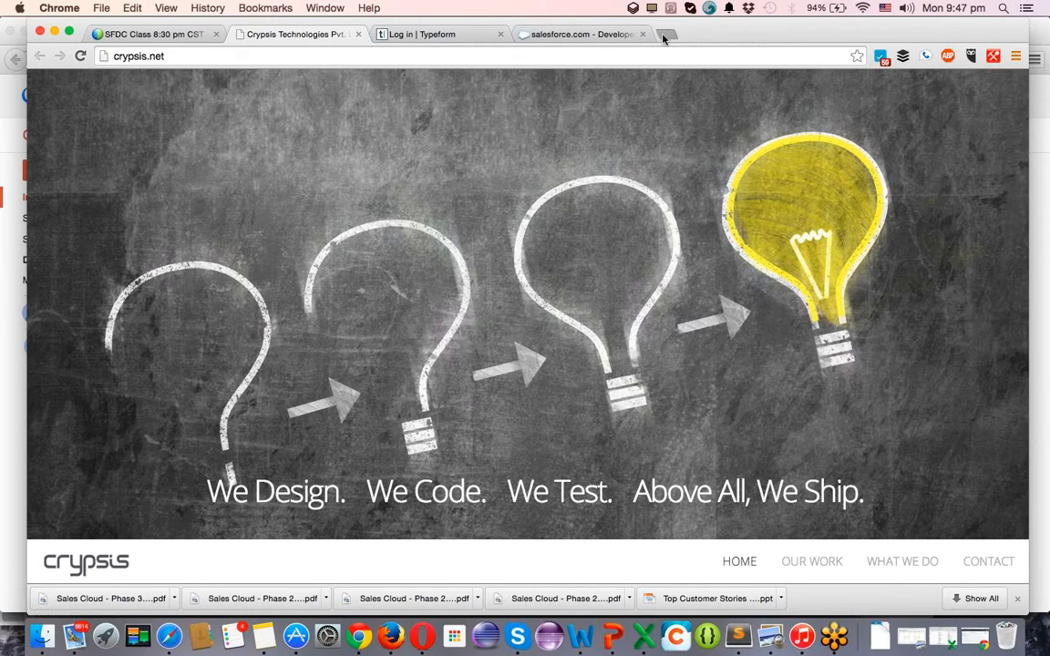
left_click(662, 35)
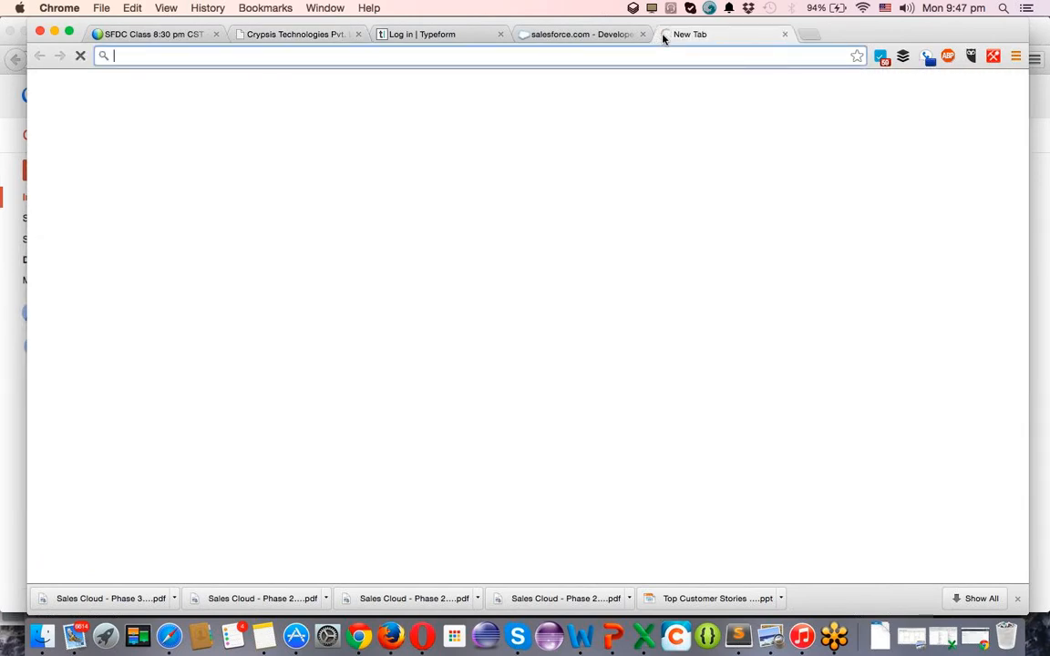
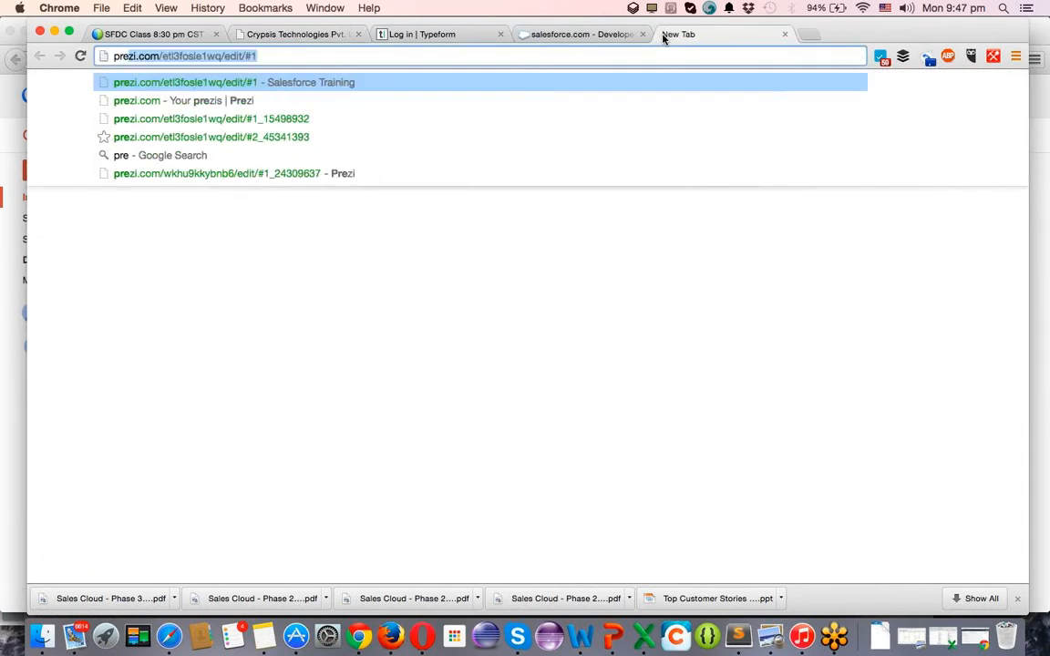
key("Return")
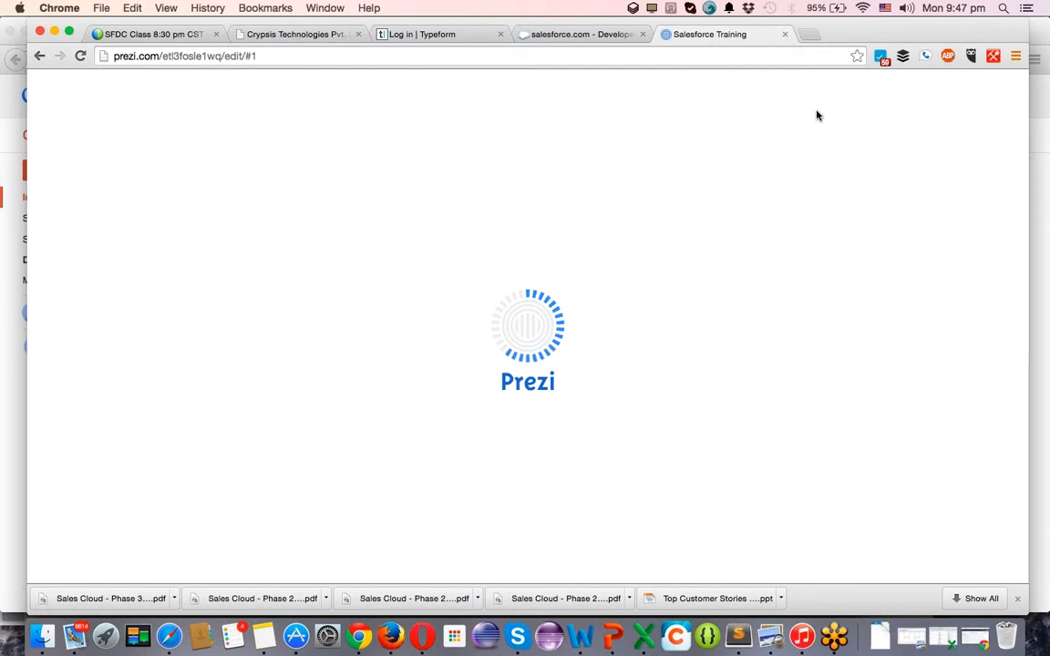
Dismiss the Prezi memory warning with OK.
left_click(634, 230)
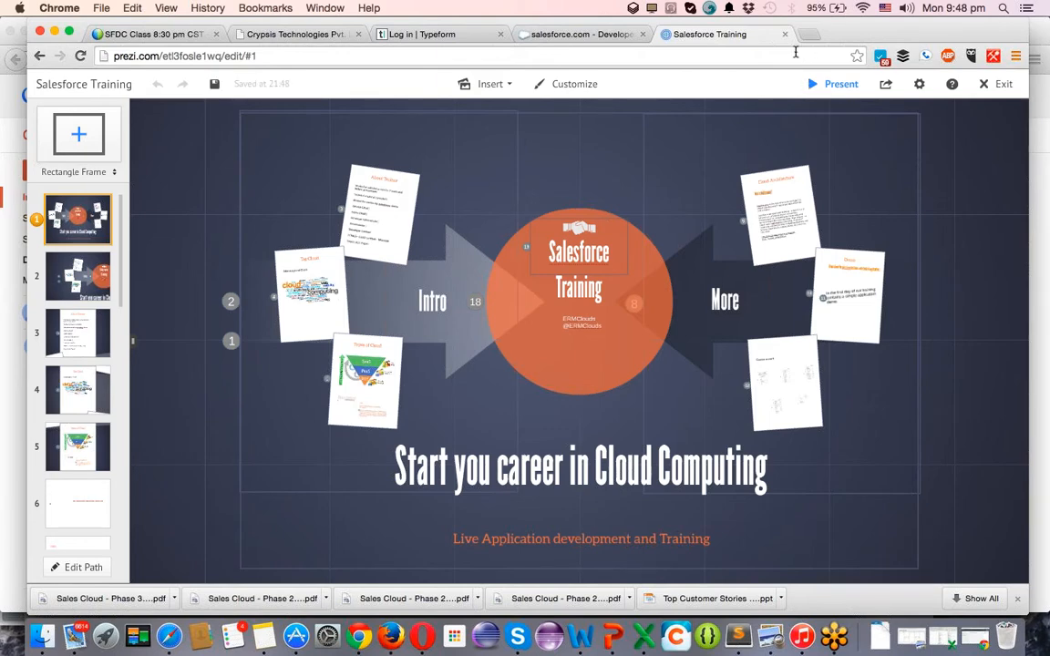
Present Salesforce Training and allow full screen with keyboard controls.
left_click(839, 85)
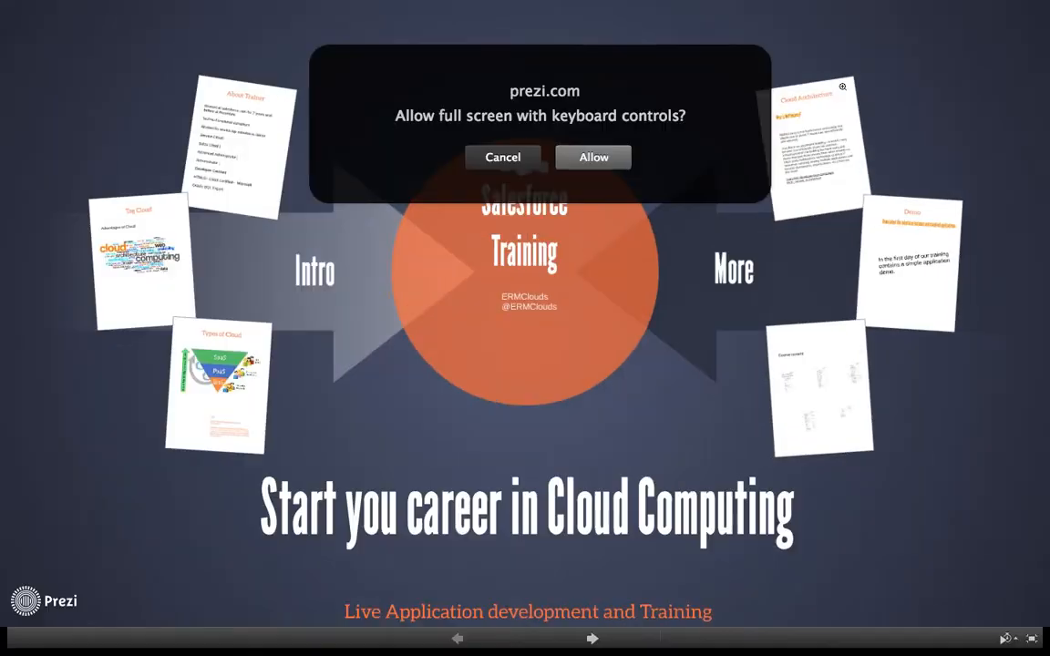
left_click(593, 156)
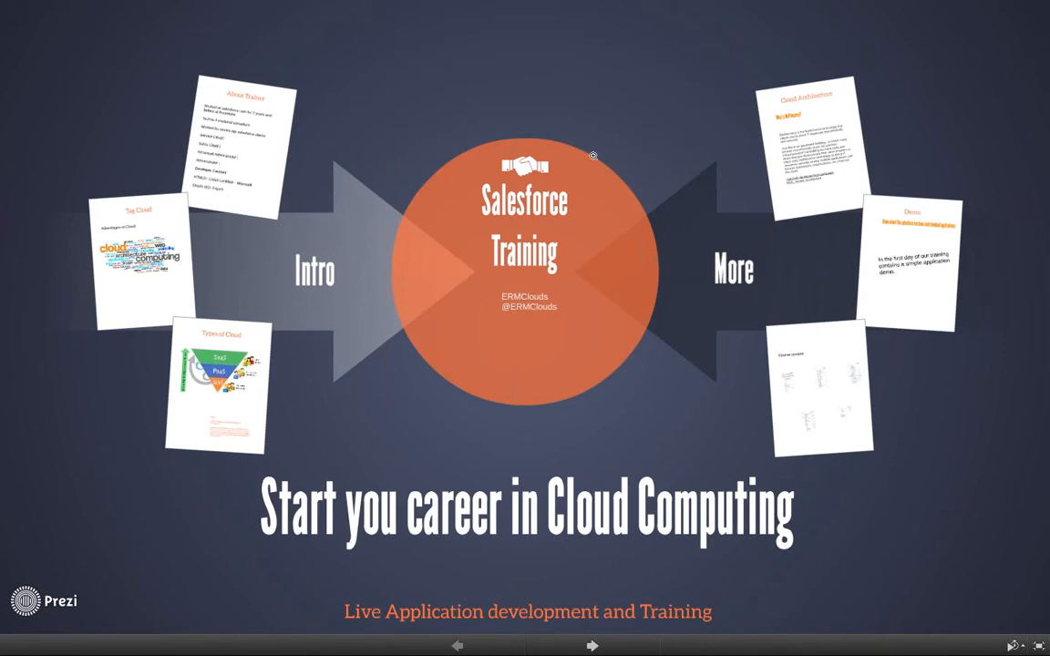
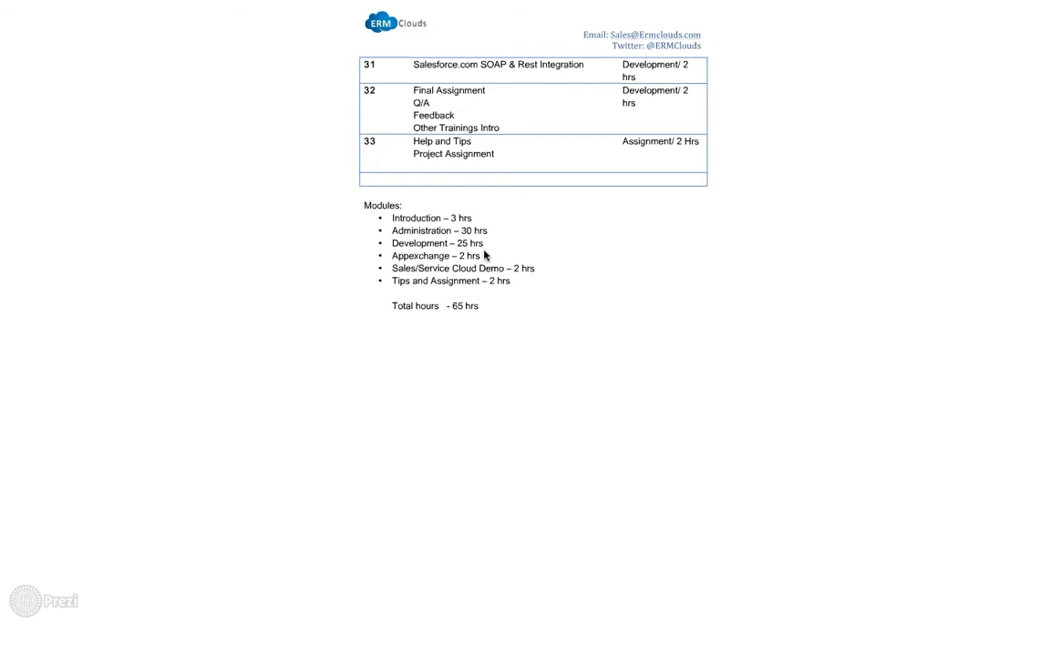
Advance Salesforce Training to the 'THANK YOU!' slide, exit full screen and close the presentation.
key("Right")
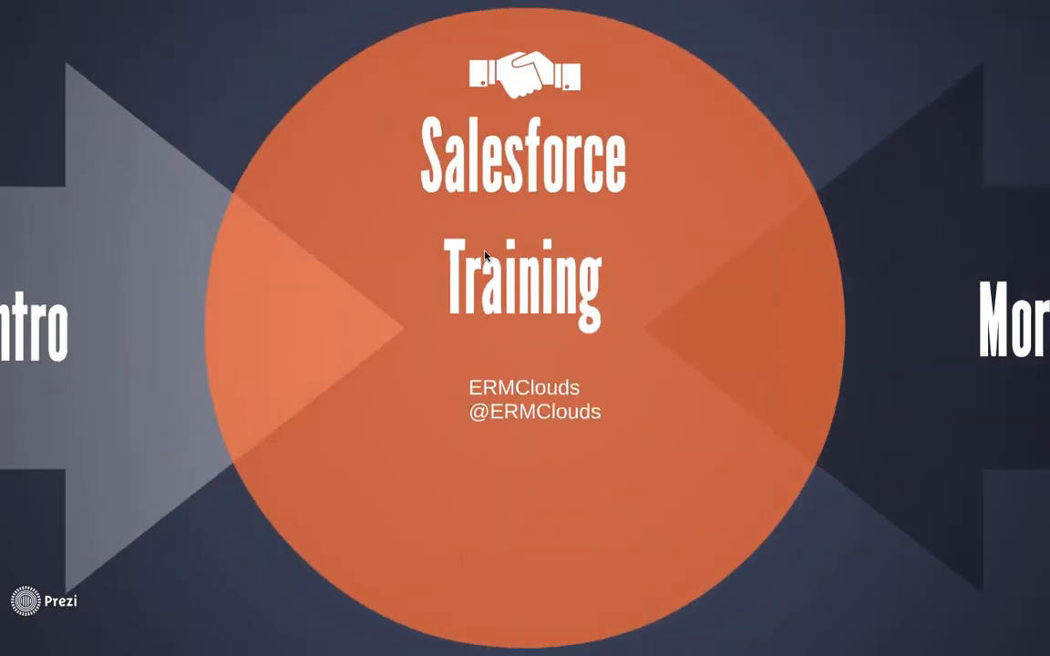
key("Right")
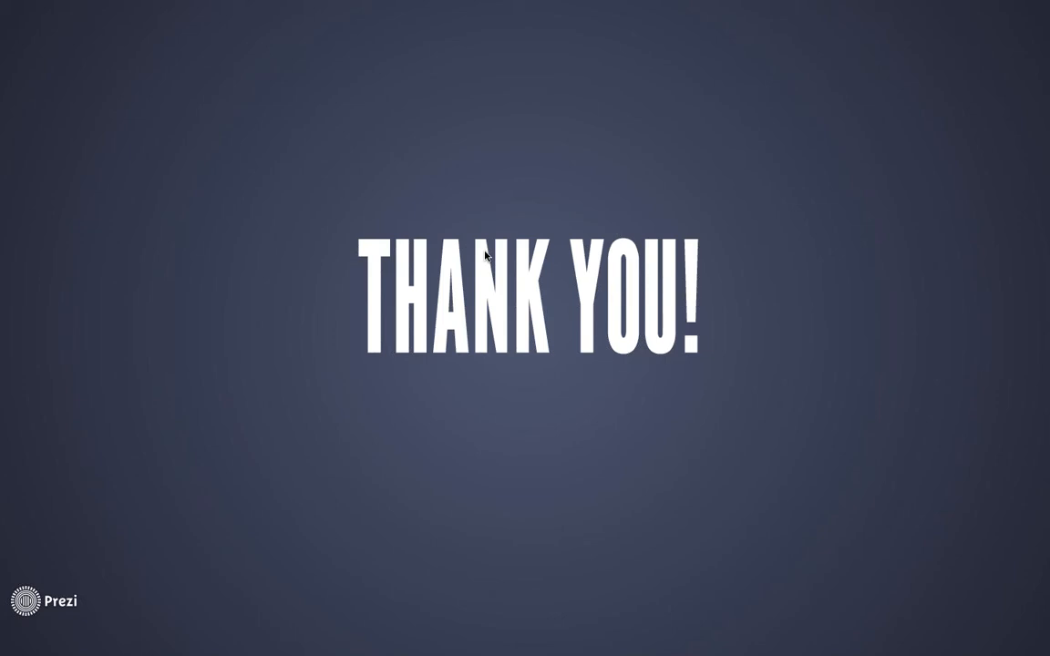
key("Escape")
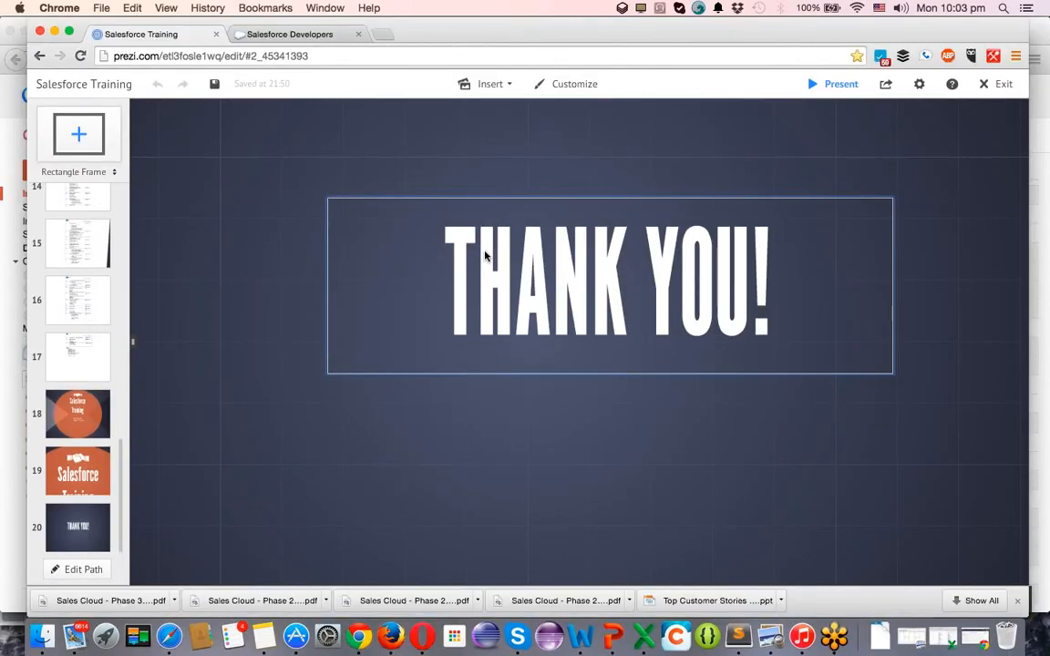
left_click(216, 37)
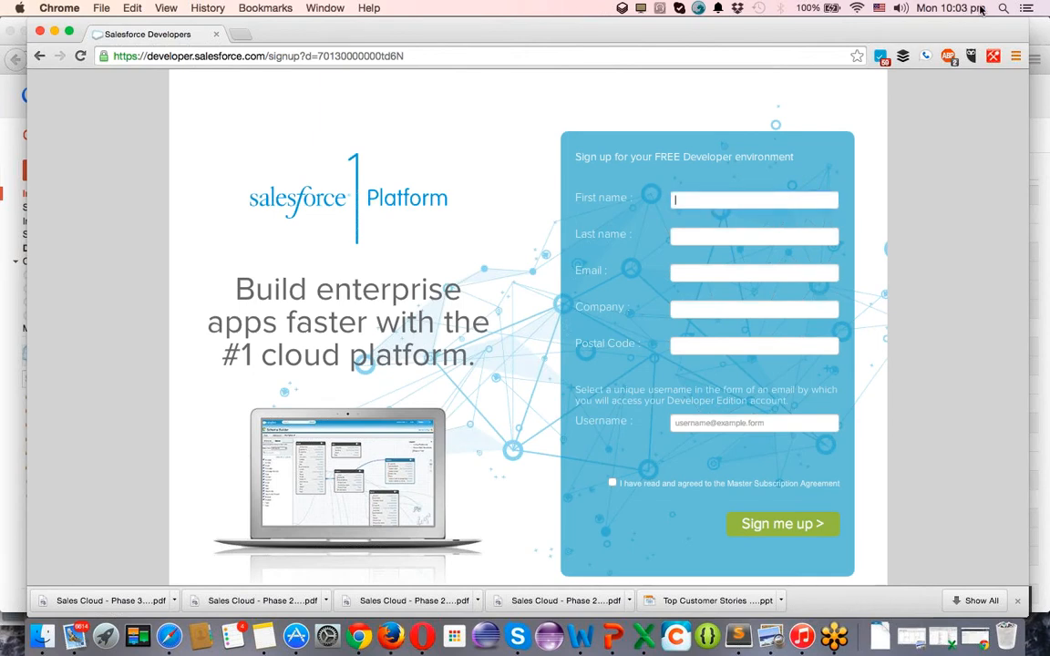
Enter the first name, autofill the saved contact details and replace the e-mail address.
type("venkat")
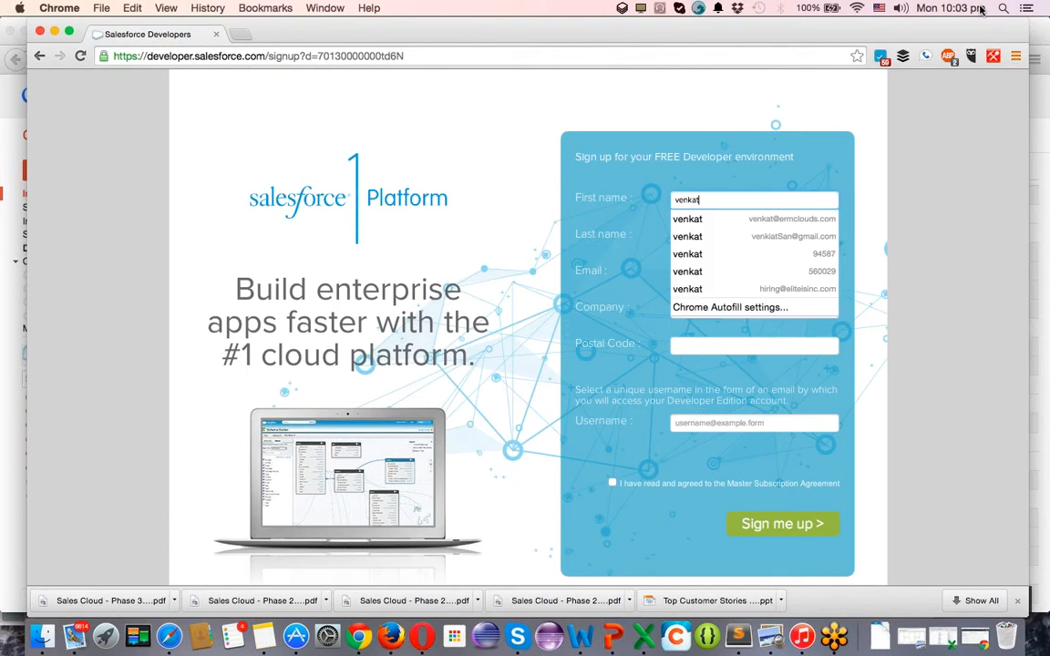
key("Tab")
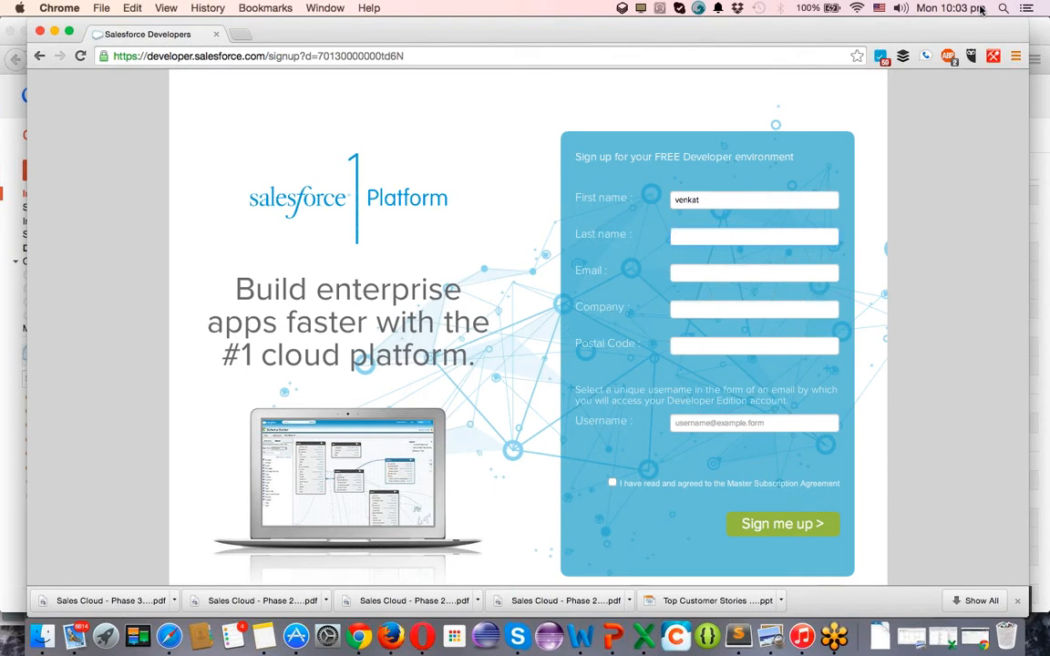
type("g")
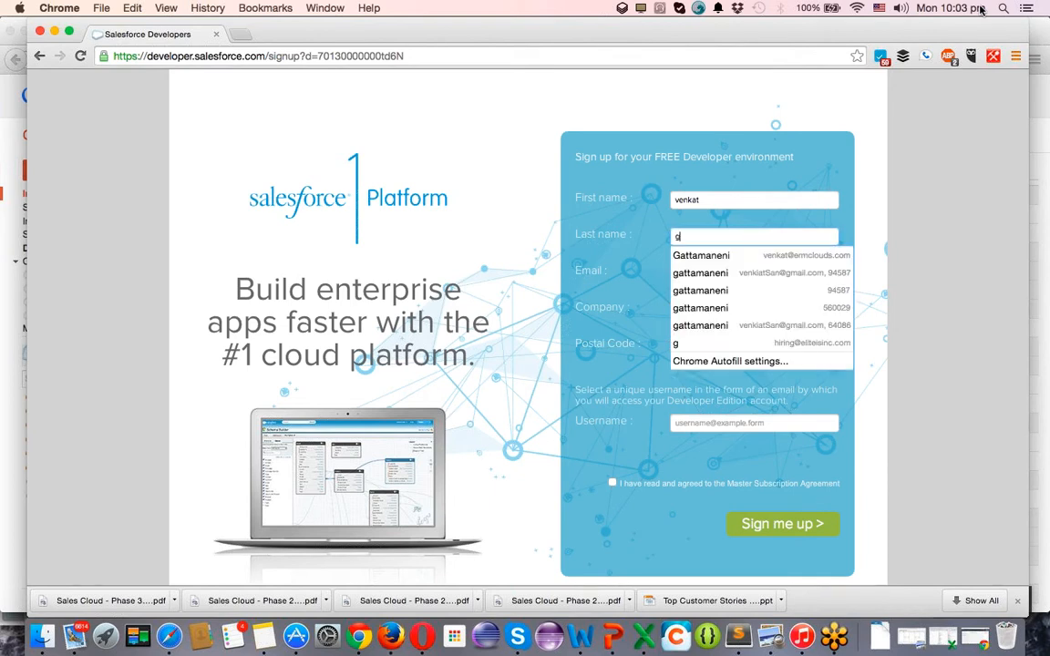
left_click(715, 259)
left_click(712, 278)
key("super+a")
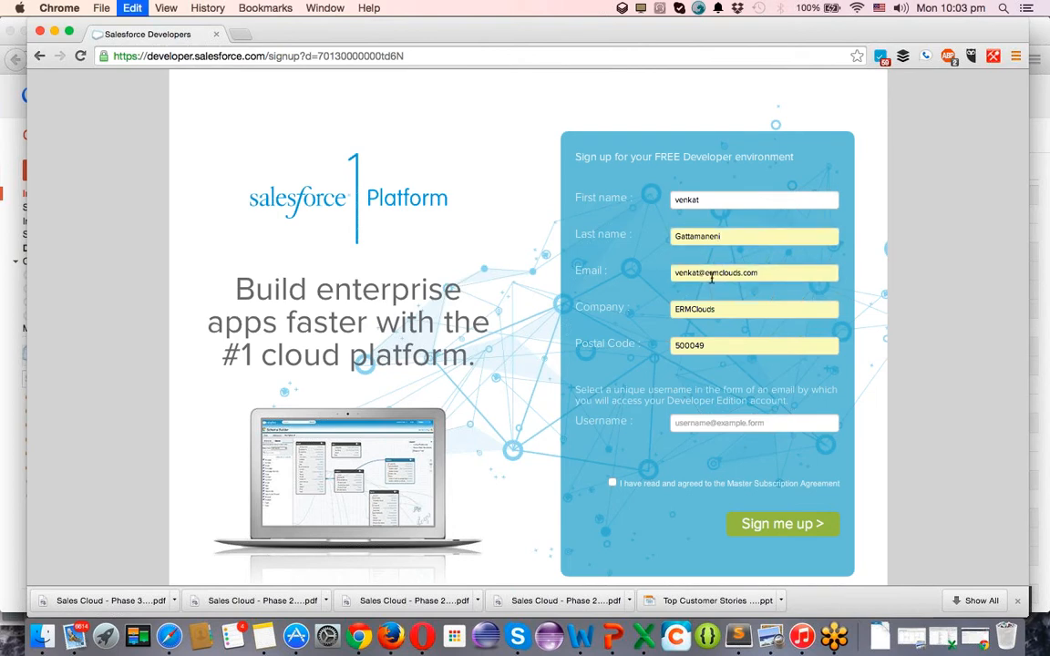
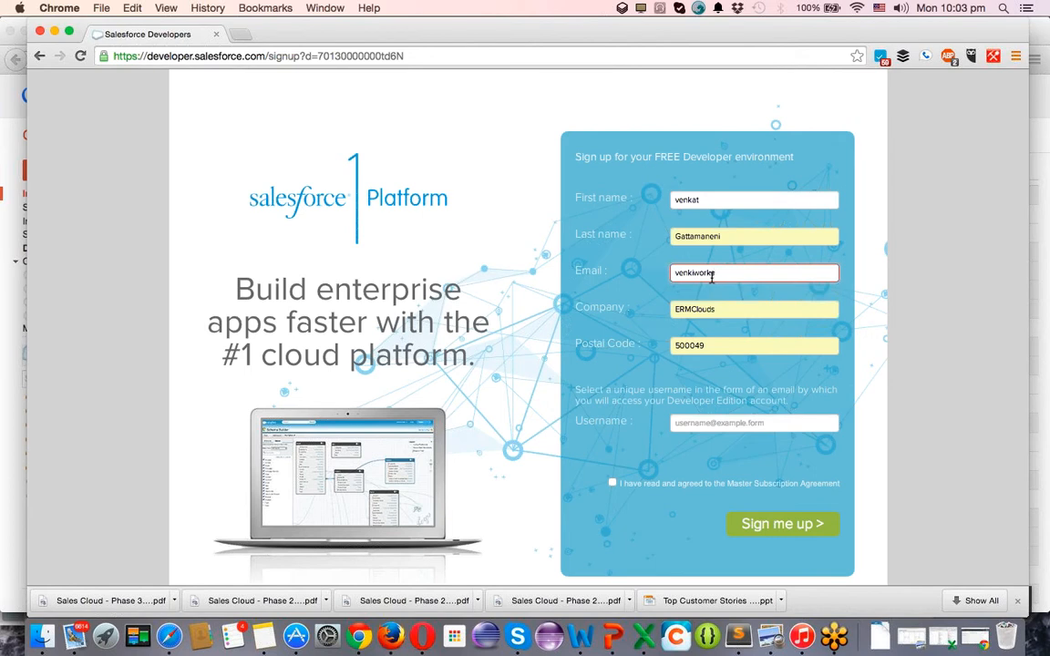
key("Tab")
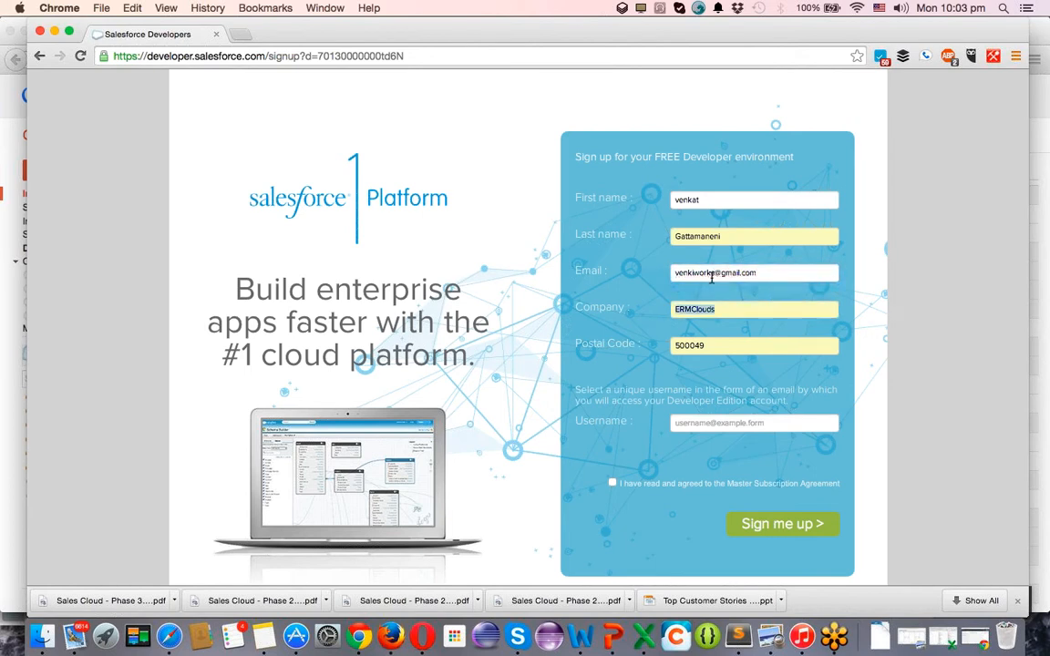
Enter the new Referral developer username on the ermclouds.com domain.
left_click(703, 424)
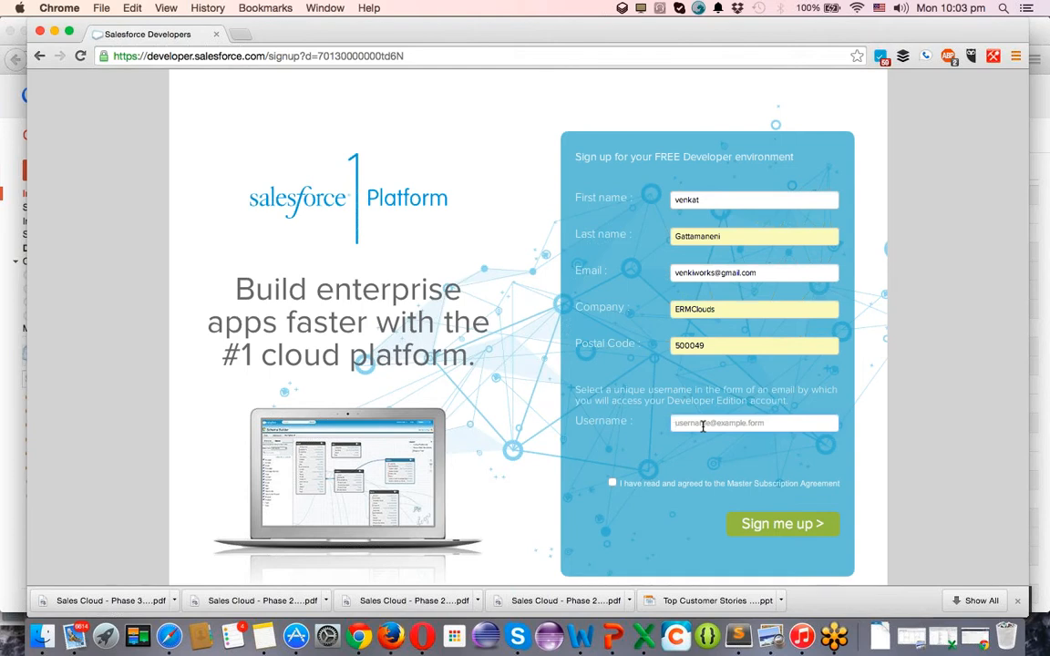
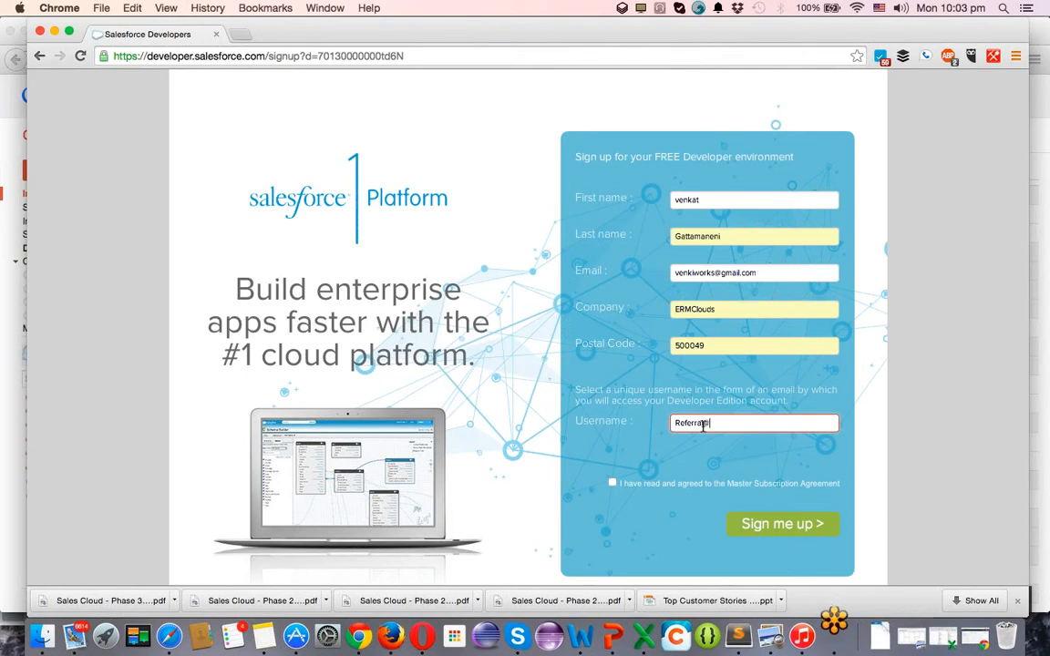
Accept the Master Subscription Agreement and submit the developer signup form.
left_click(612, 483)
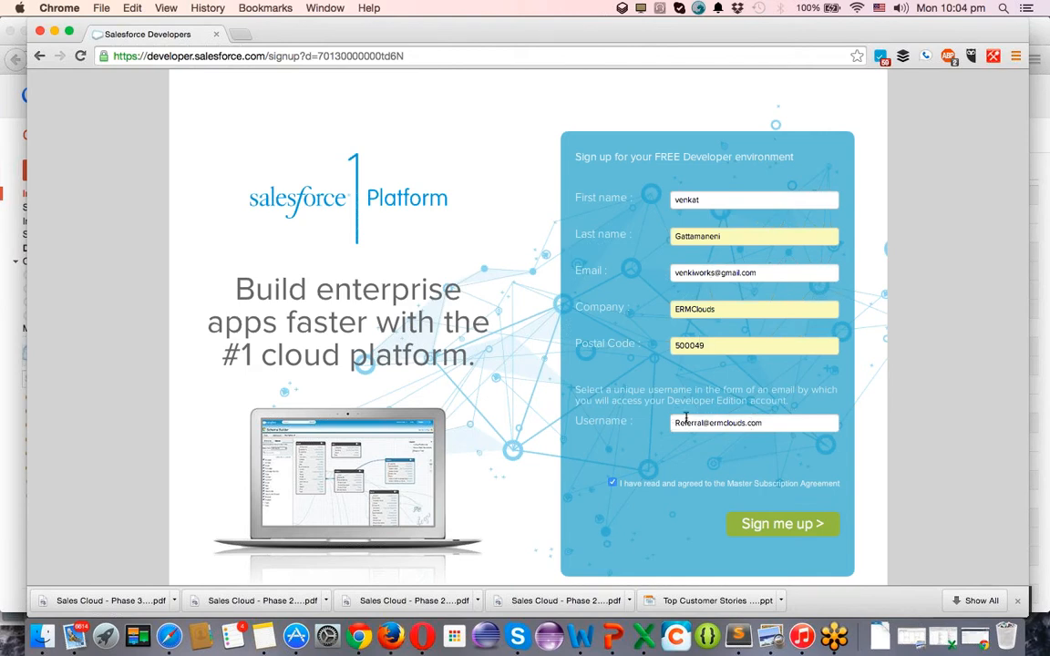
left_click(798, 526)
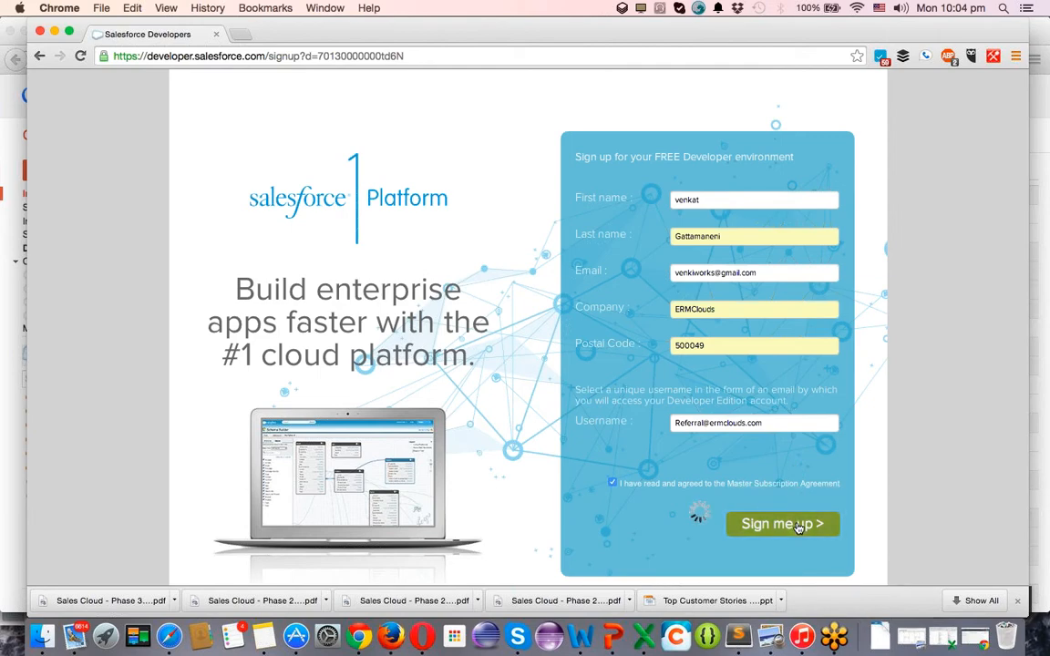
key("super+Tab")
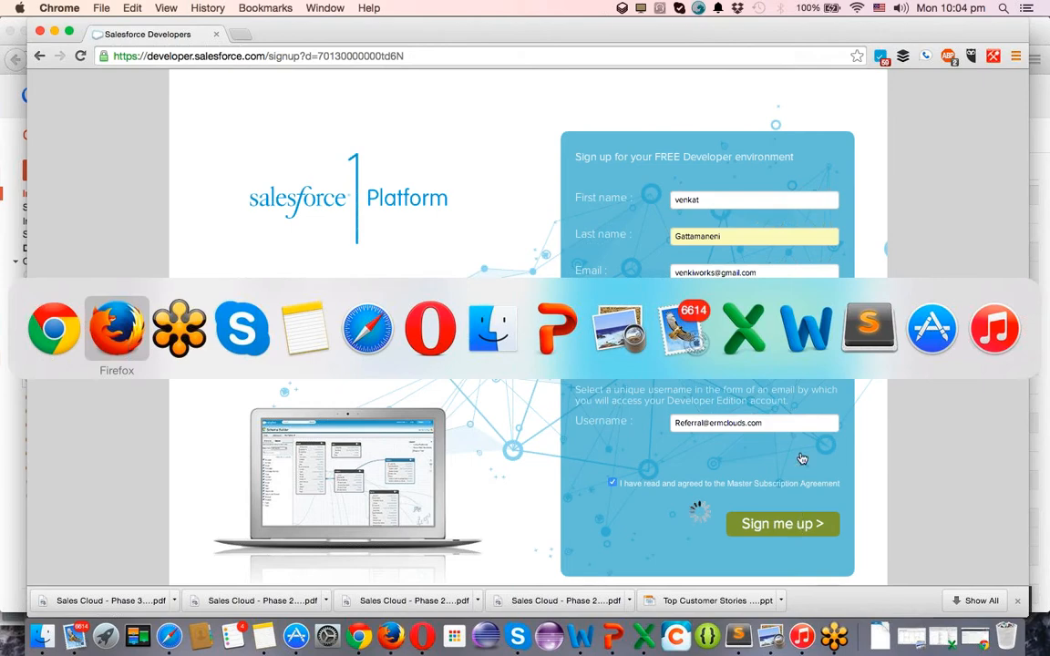
Reload the Gmail inbox in Firefox and check the signup result in Chrome.
key("Escape")
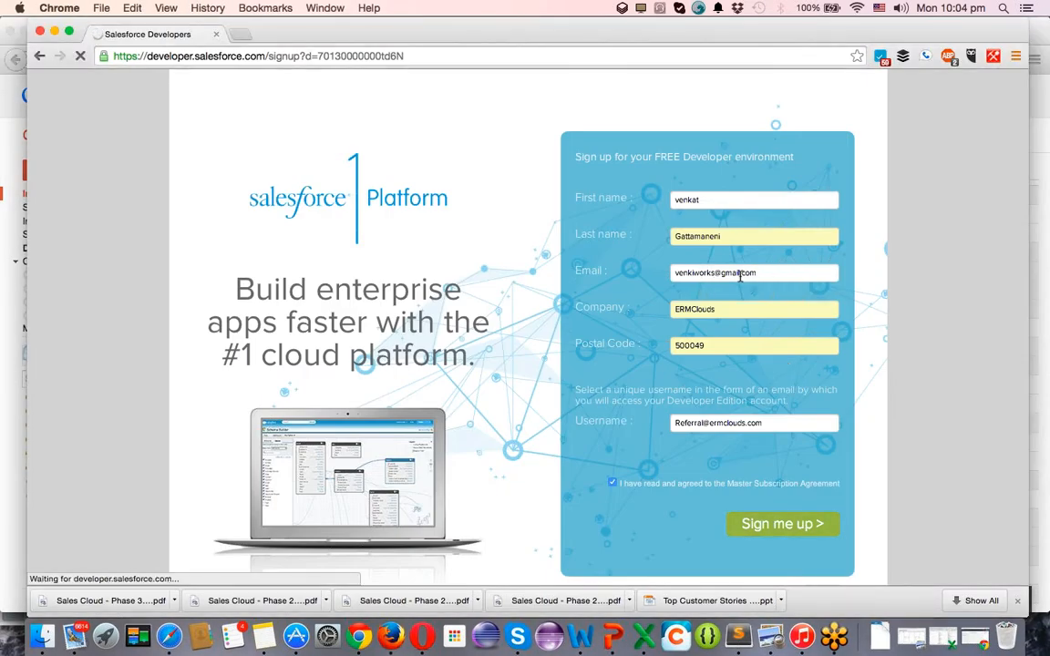
key("super+Tab")
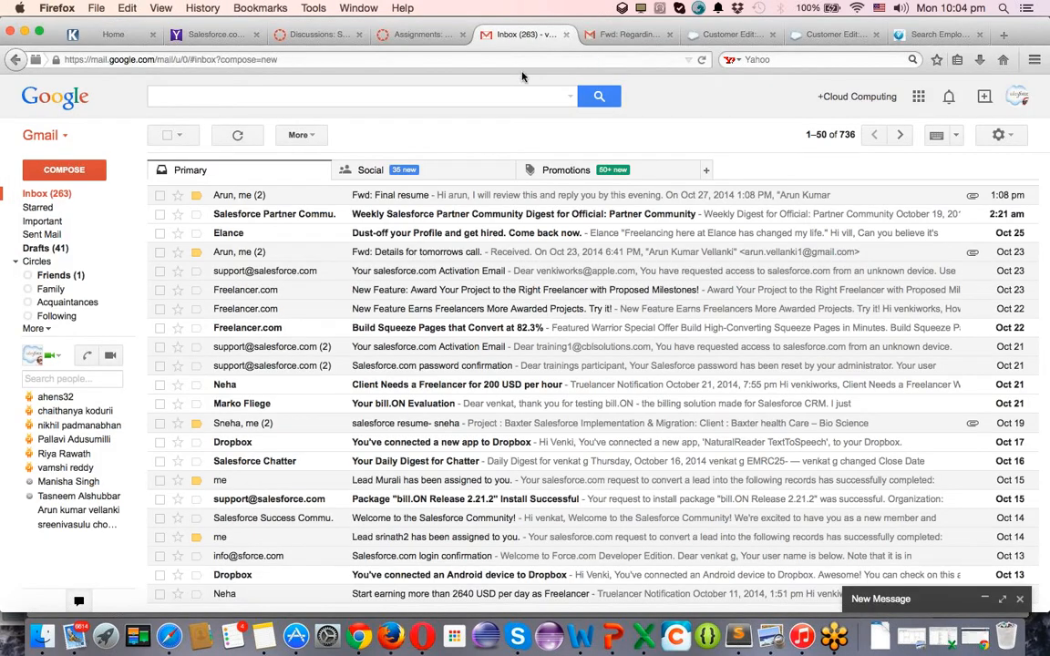
key("super+r")
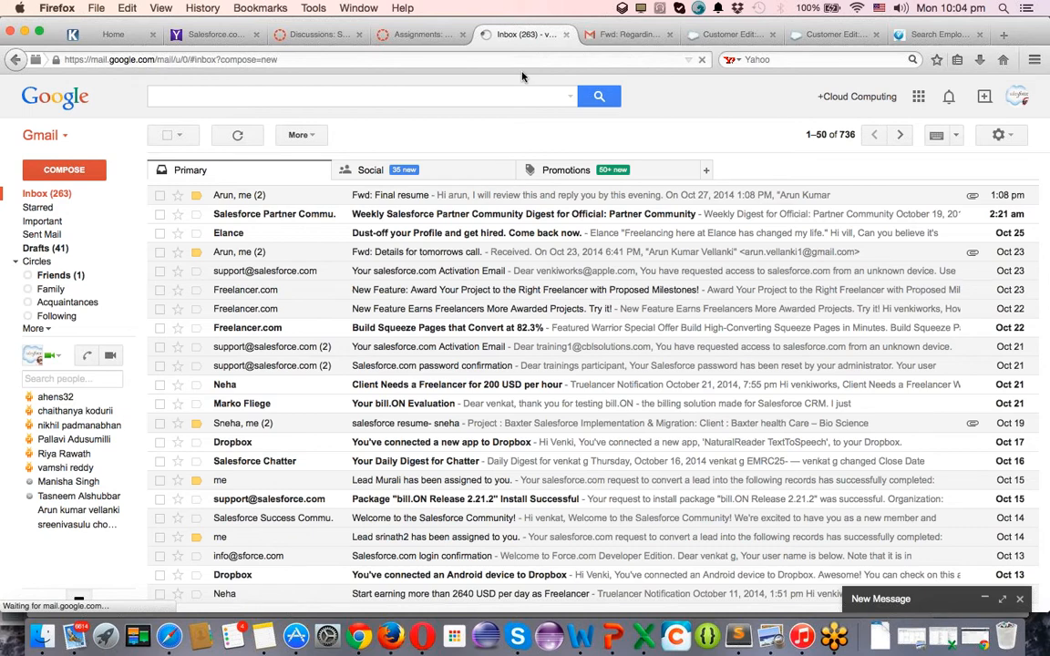
key("super+Tab")
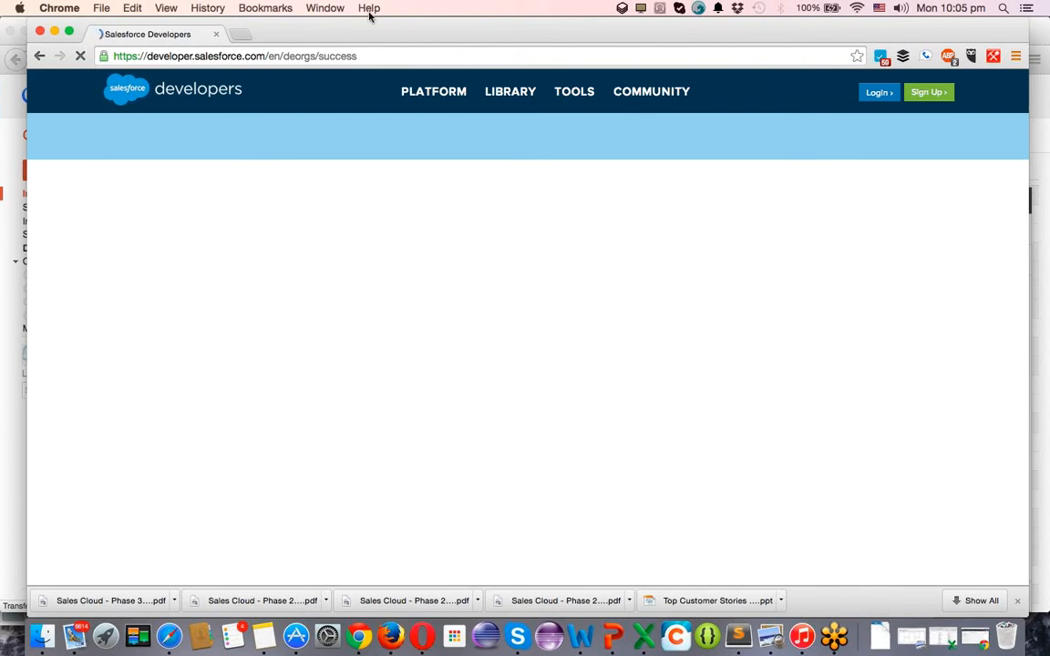
key("super+Tab")
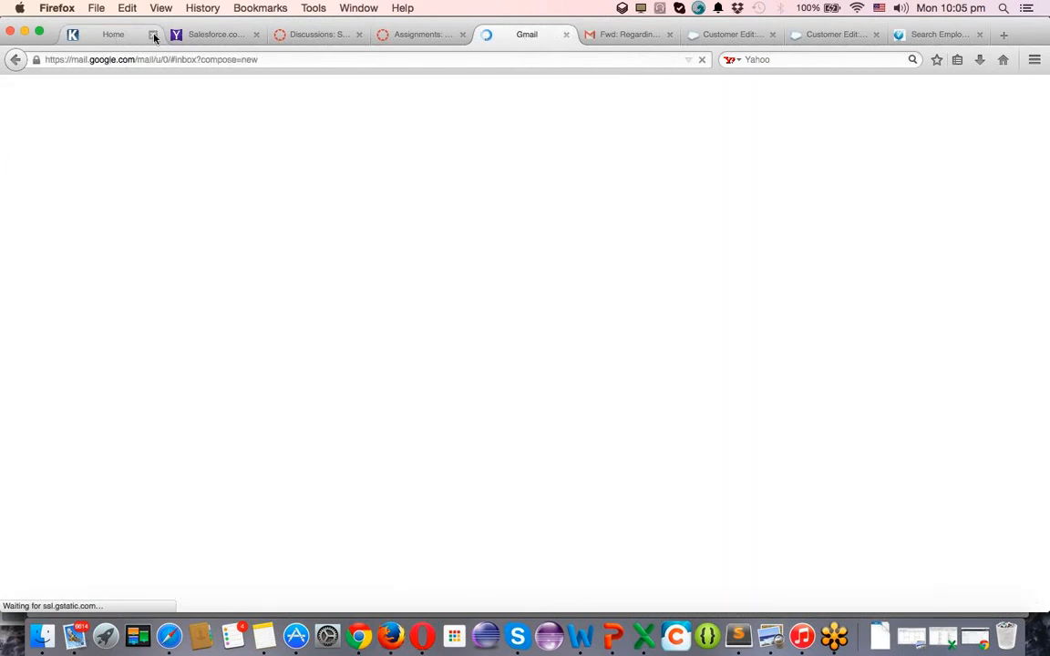
Close the Home, Salesforce, Customer Edit and Search Employer tabs and open the Salesforce login confirmation email.
left_click(153, 36)
left_click(154, 36)
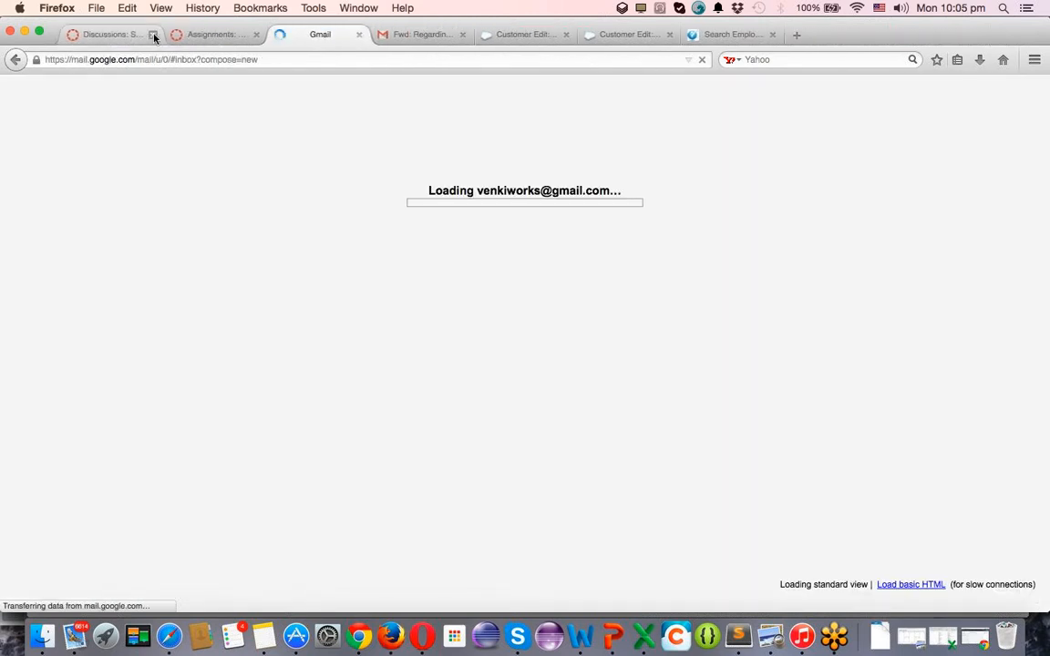
left_click(555, 38)
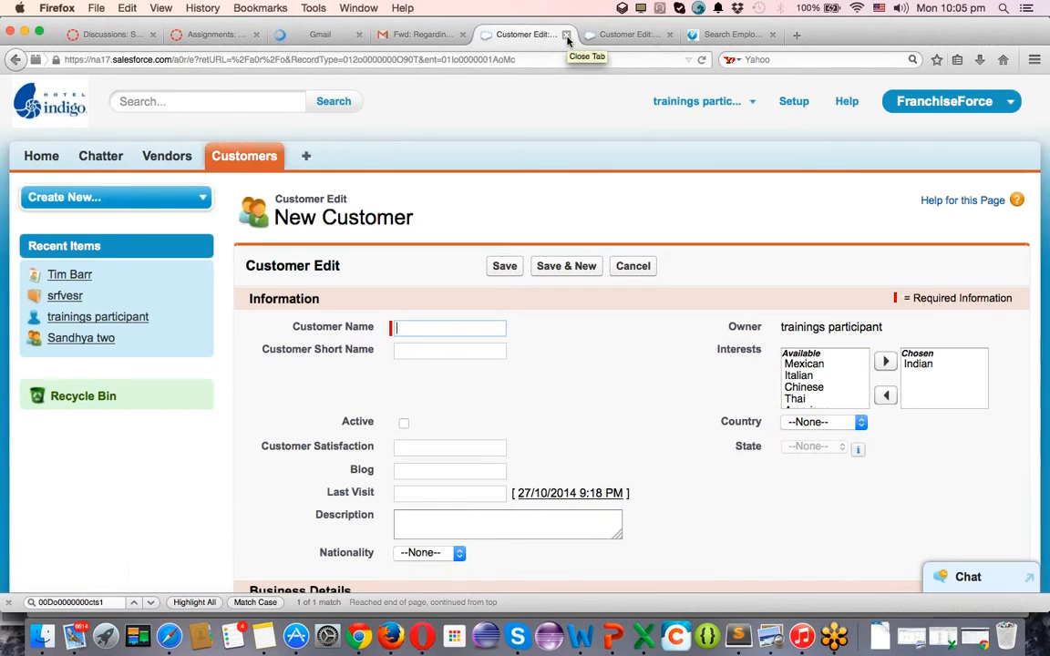
left_click(565, 35)
left_click(566, 35)
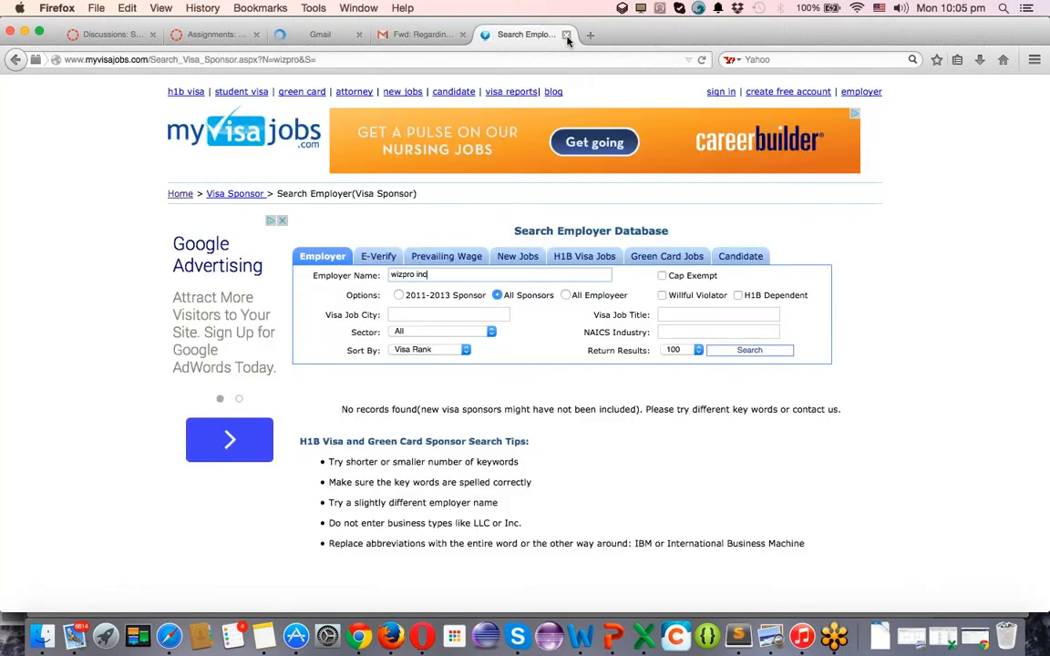
left_click(566, 36)
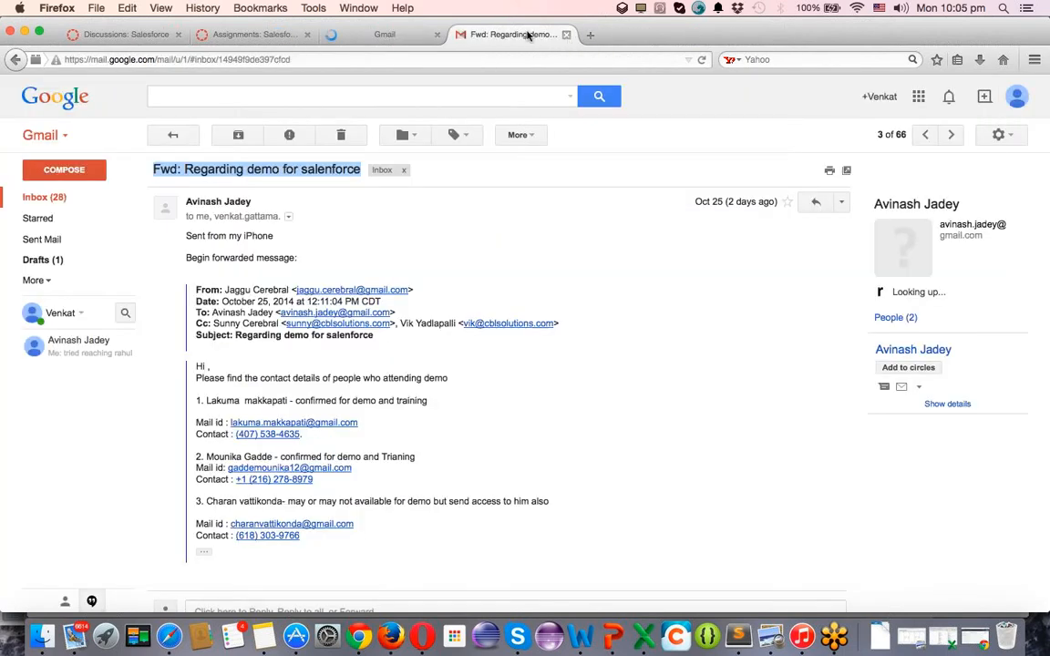
left_click(379, 38)
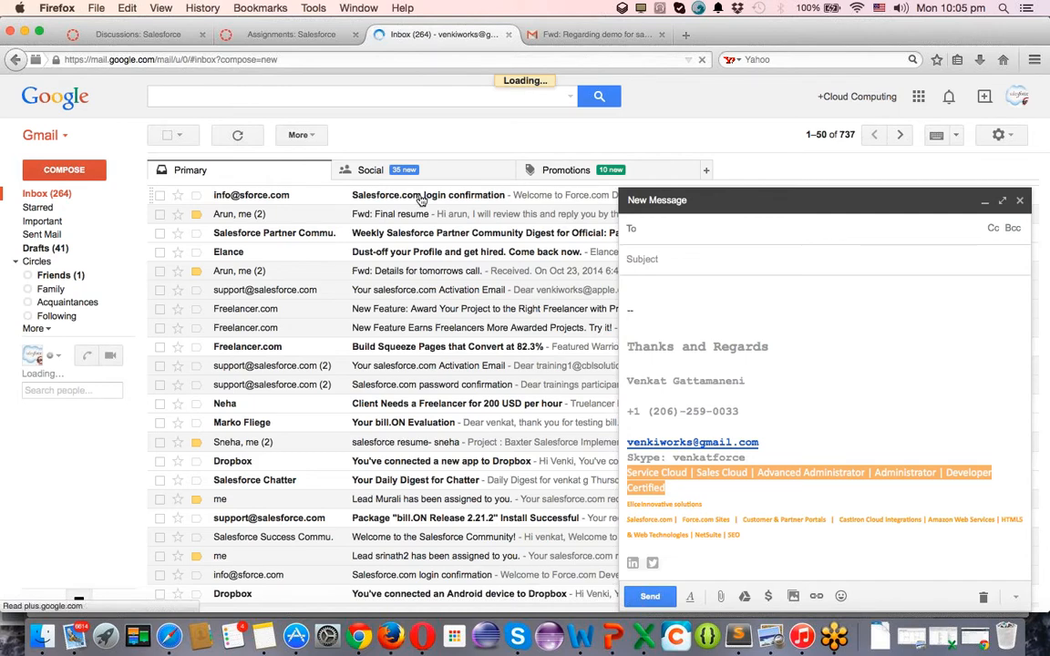
key("super+Tab")
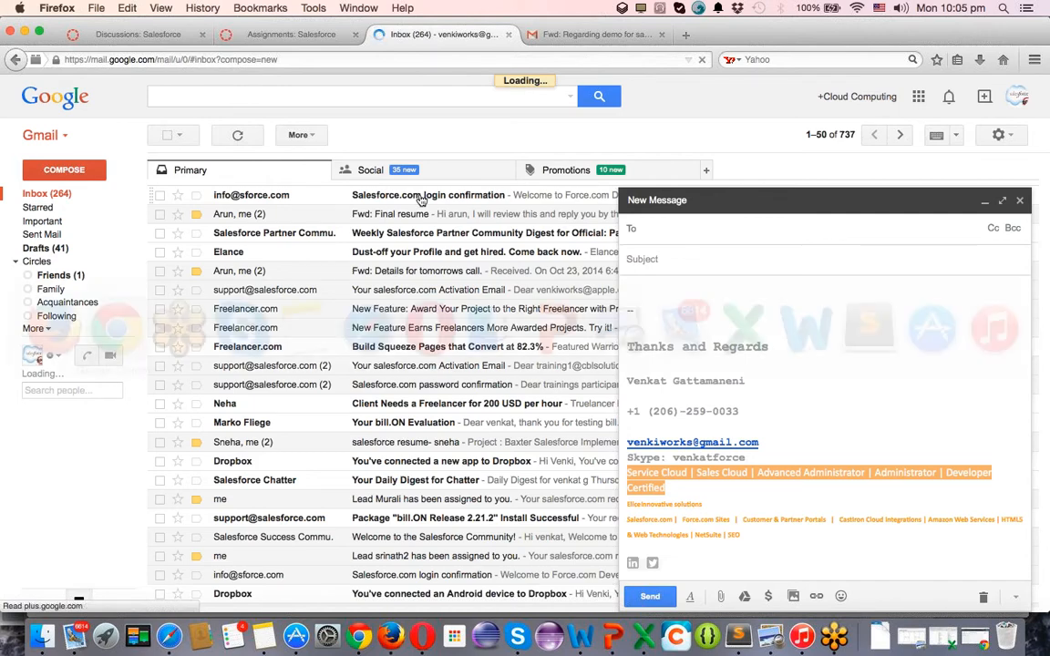
key("super+Tab")
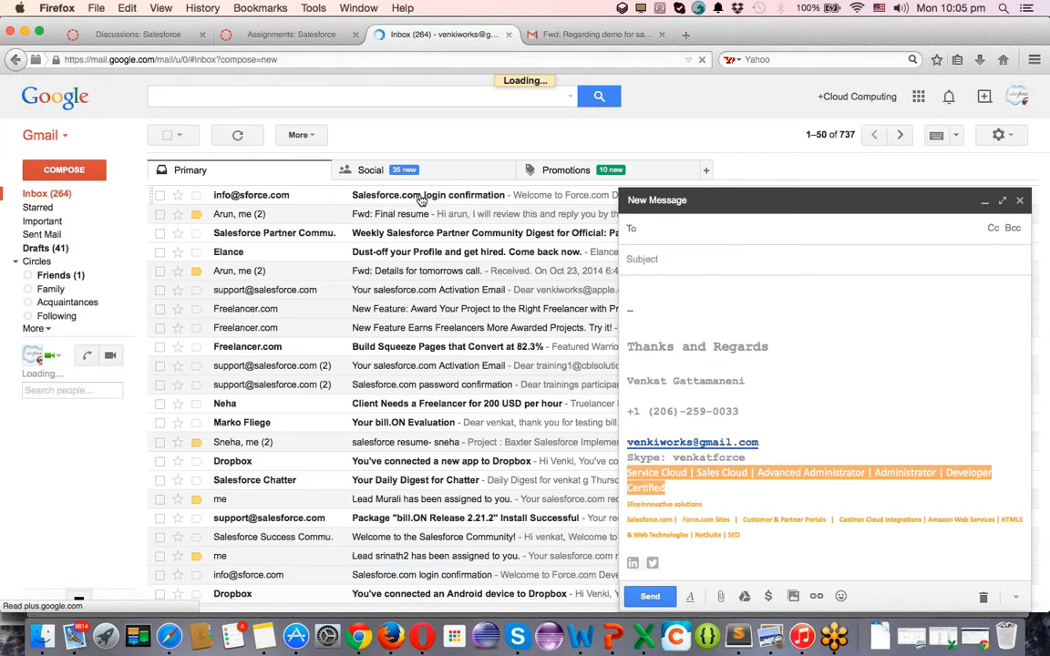
left_click(422, 196)
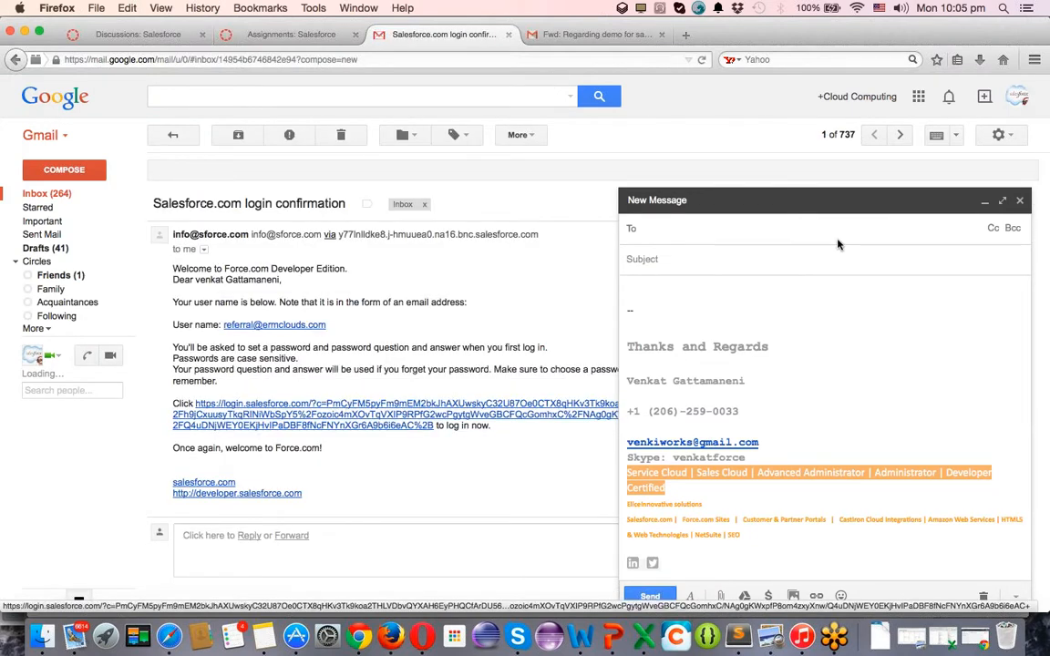
Discard the blank draft and follow the Salesforce login link in the confirmation email.
left_click(1019, 199)
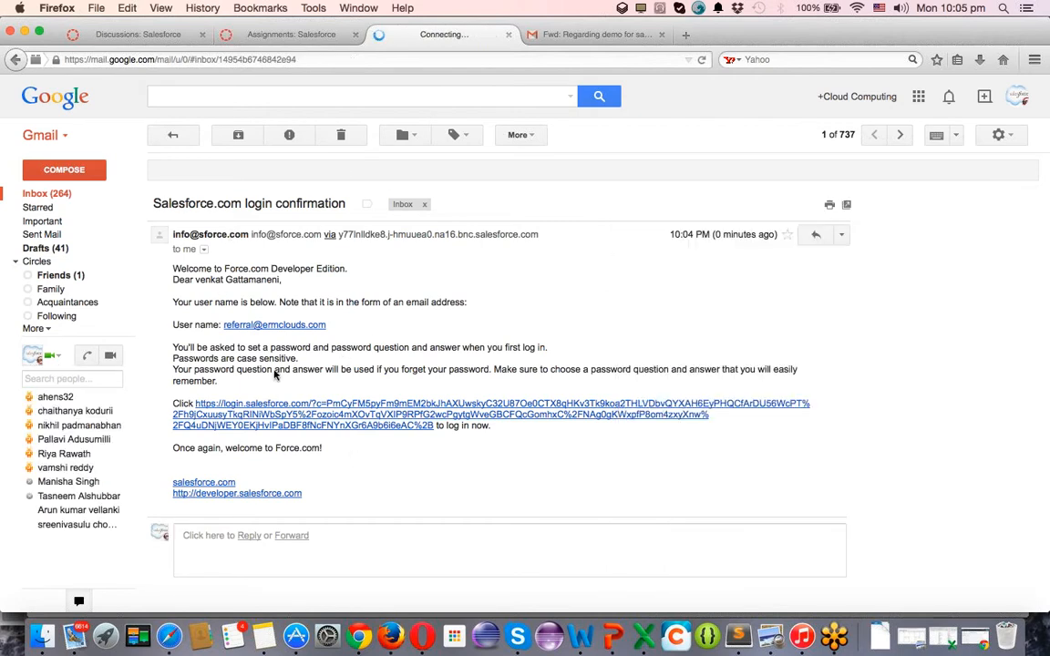
left_click(1017, 96)
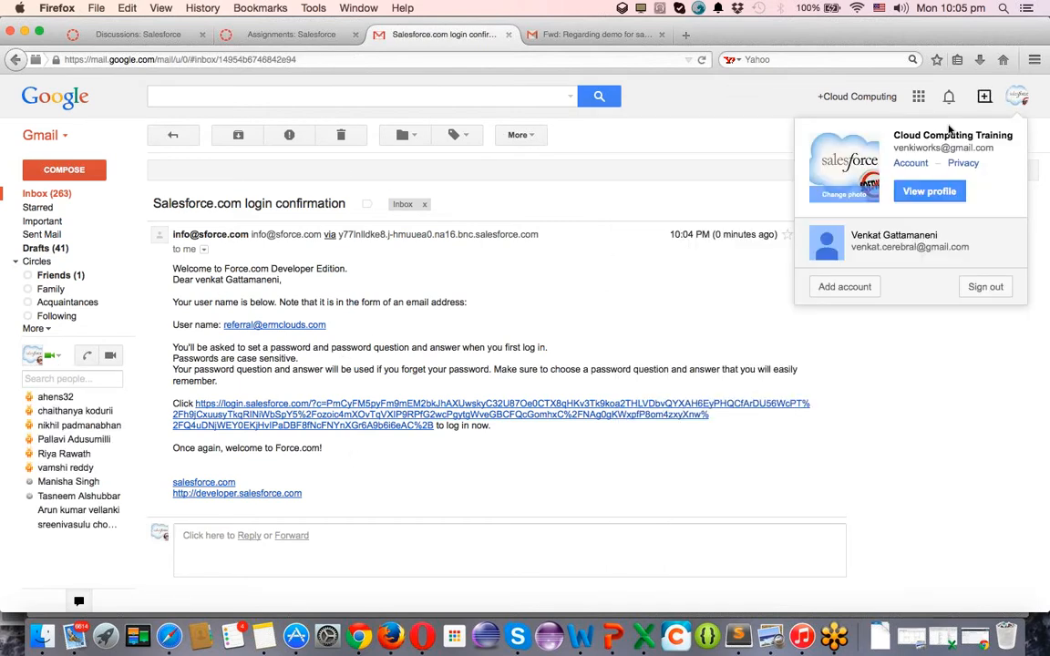
left_click(684, 106)
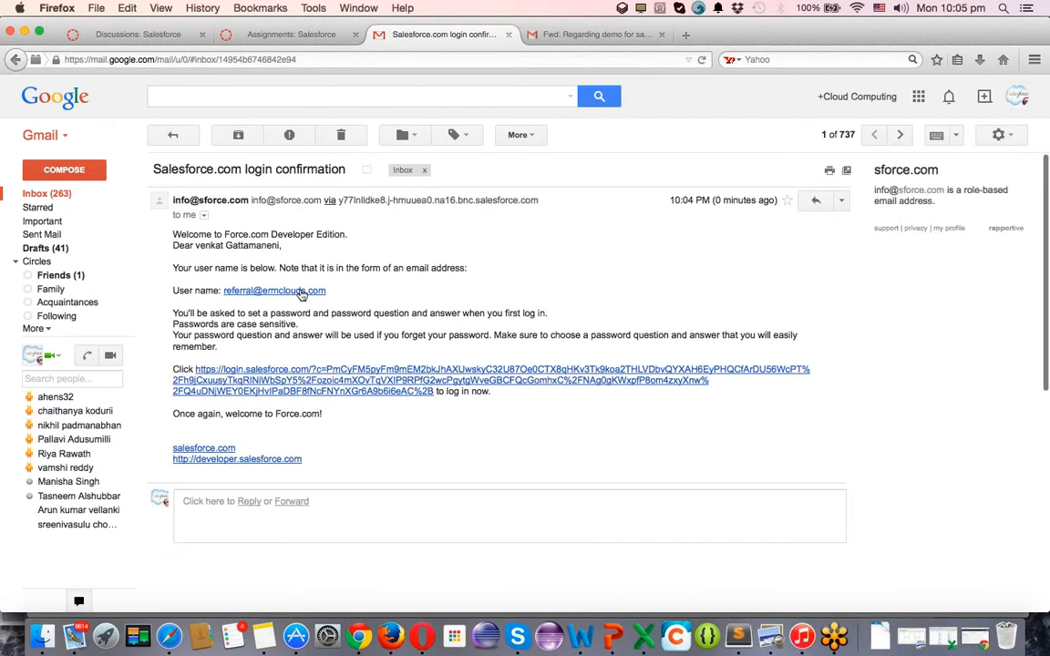
left_click(299, 291)
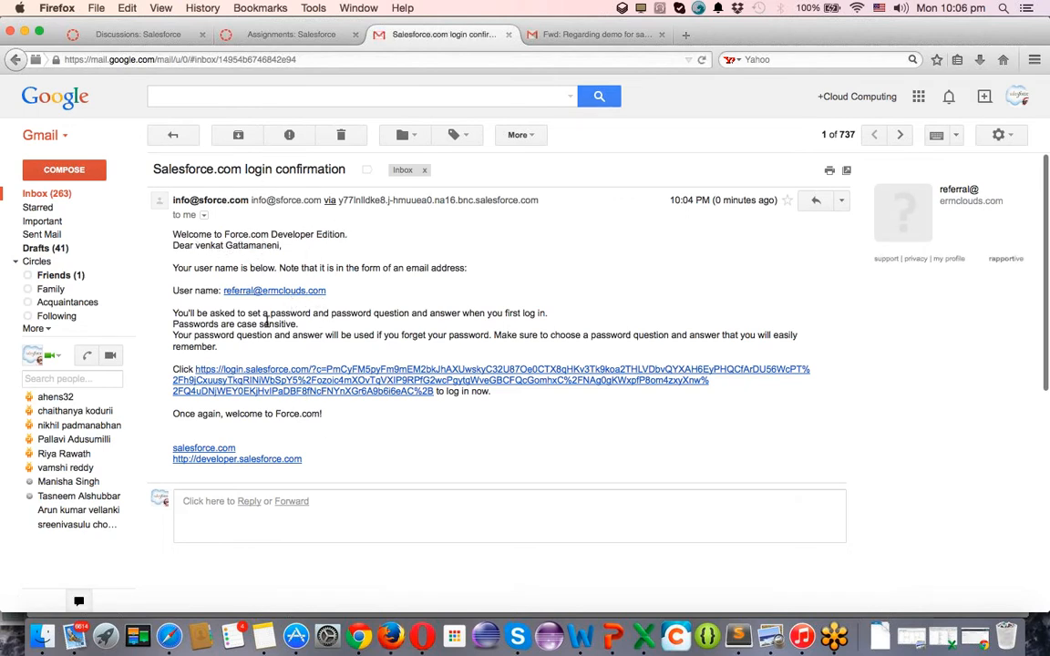
left_click(309, 374)
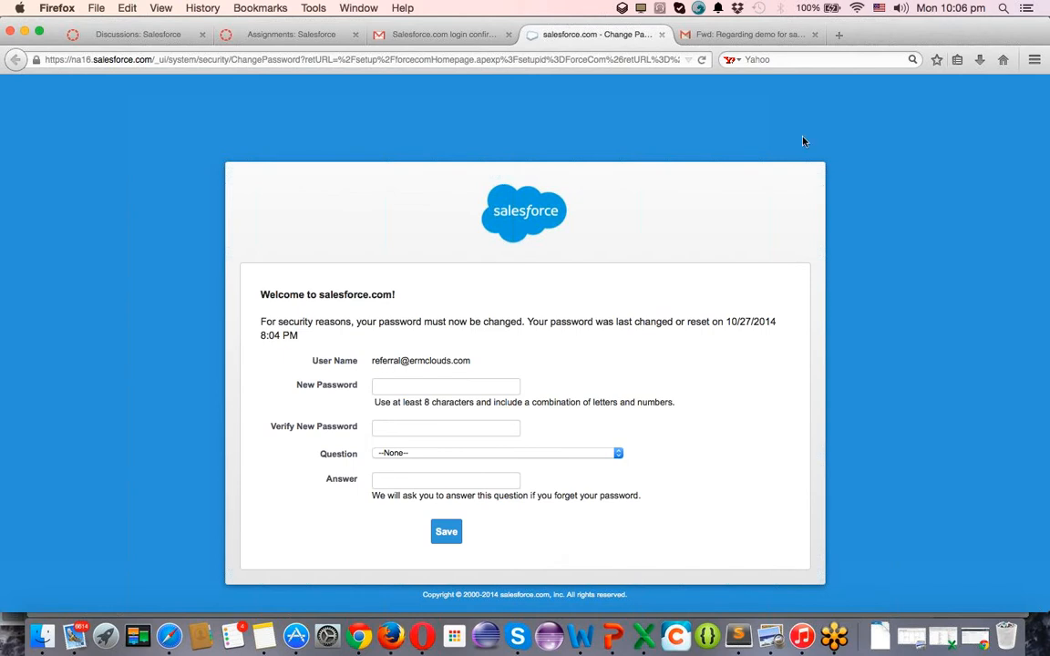
Set and confirm the new password, answer 'In what city were you born?', and save.
left_click(433, 384)
type("••••••••")
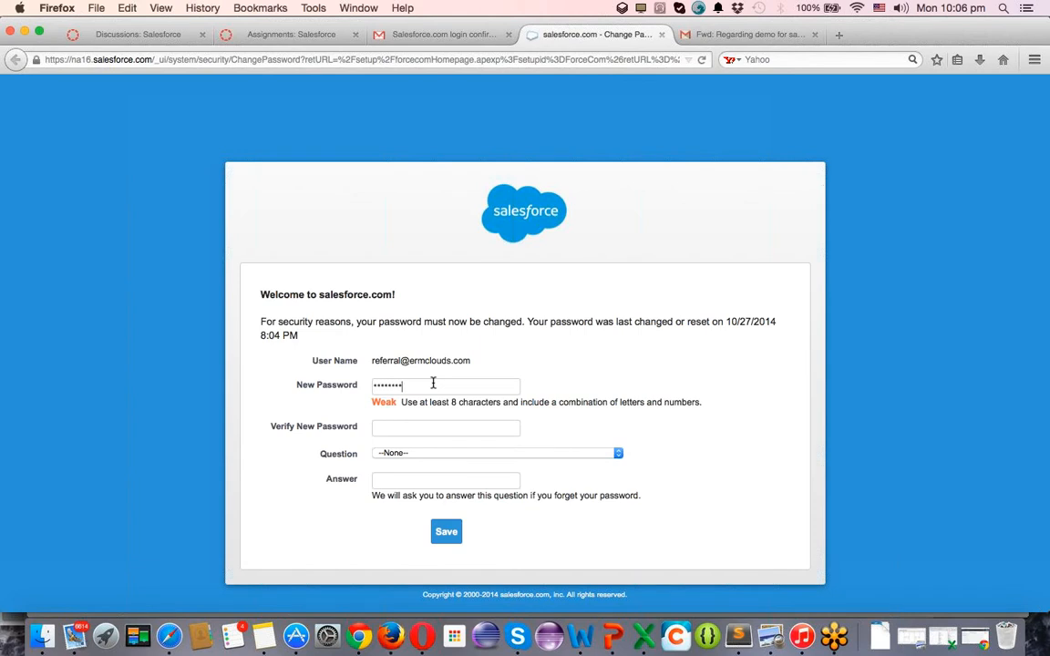
key("Tab")
type("••••••••")
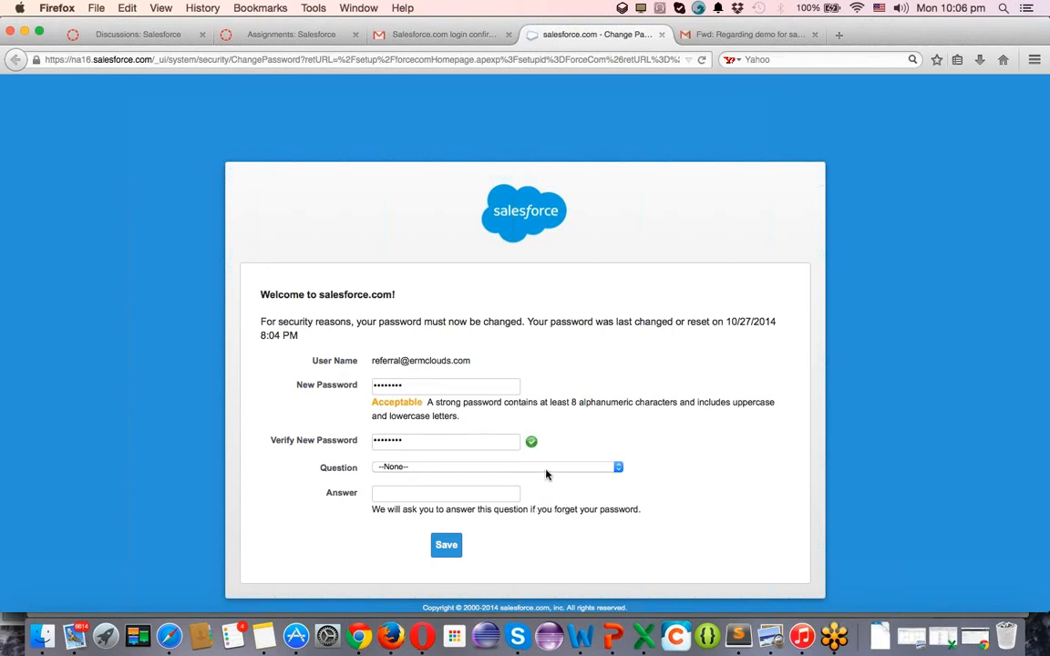
left_click(546, 468)
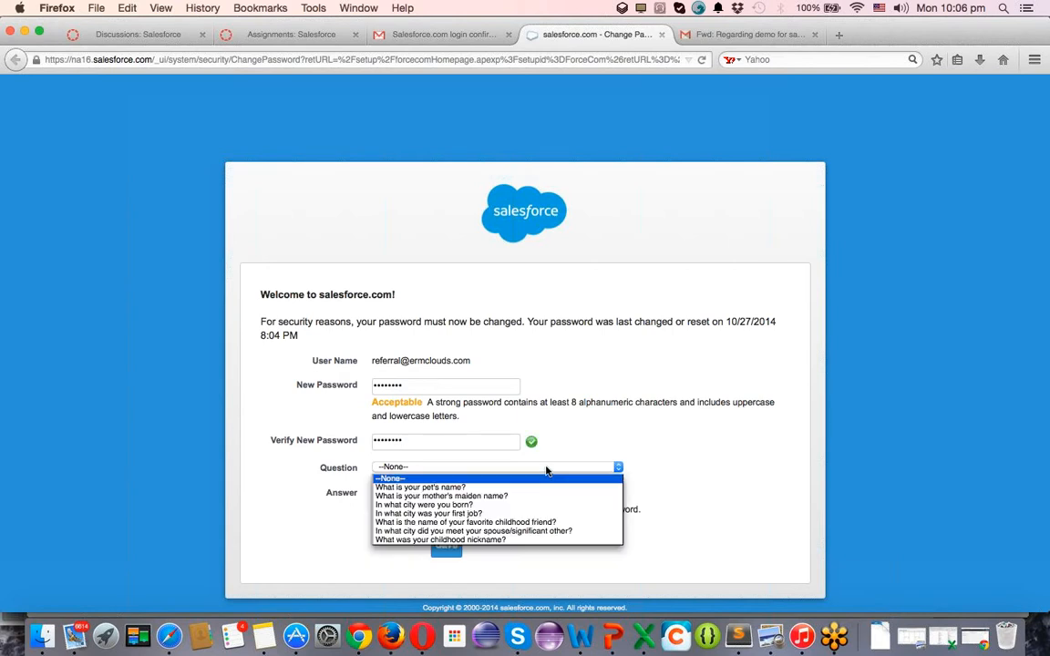
left_click(466, 503)
left_click(467, 496)
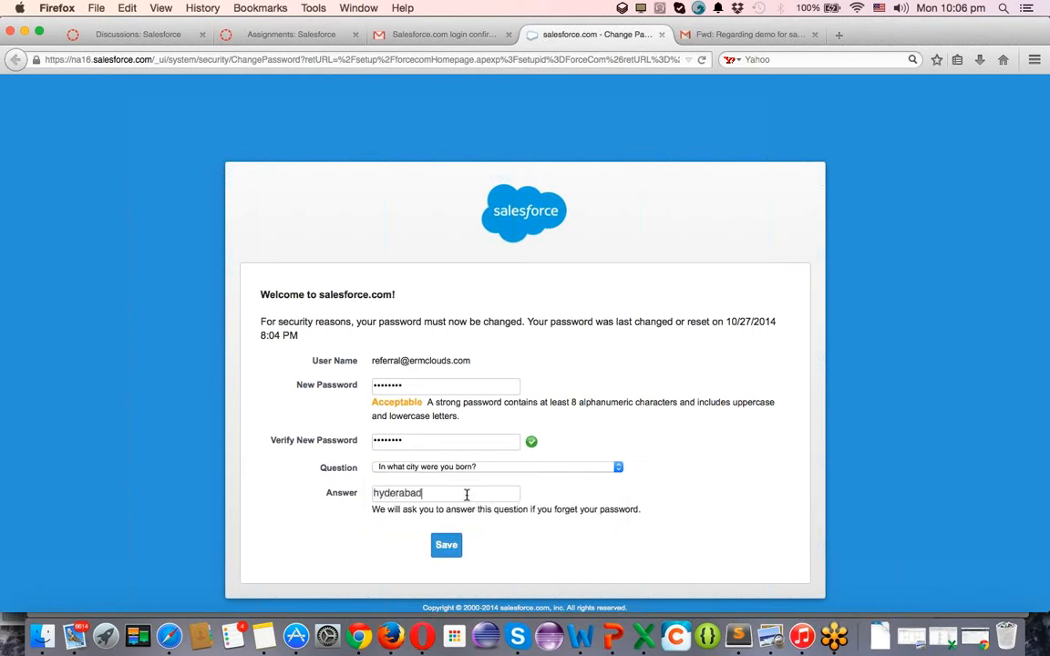
left_click(445, 546)
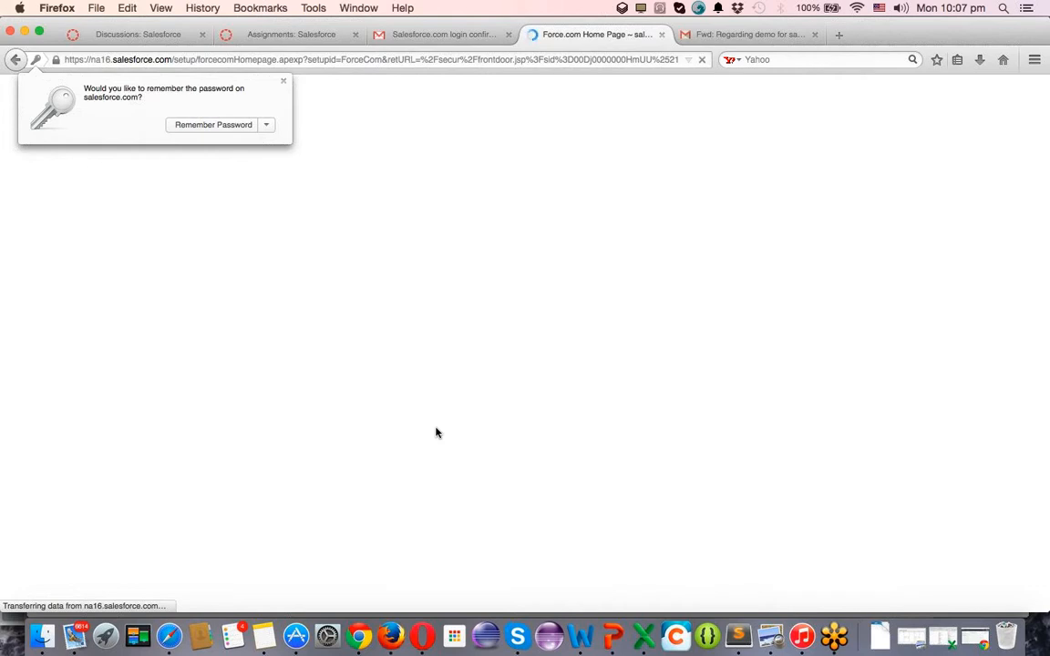
Check the Wi-Fi network list for a connection.
left_click(859, 9)
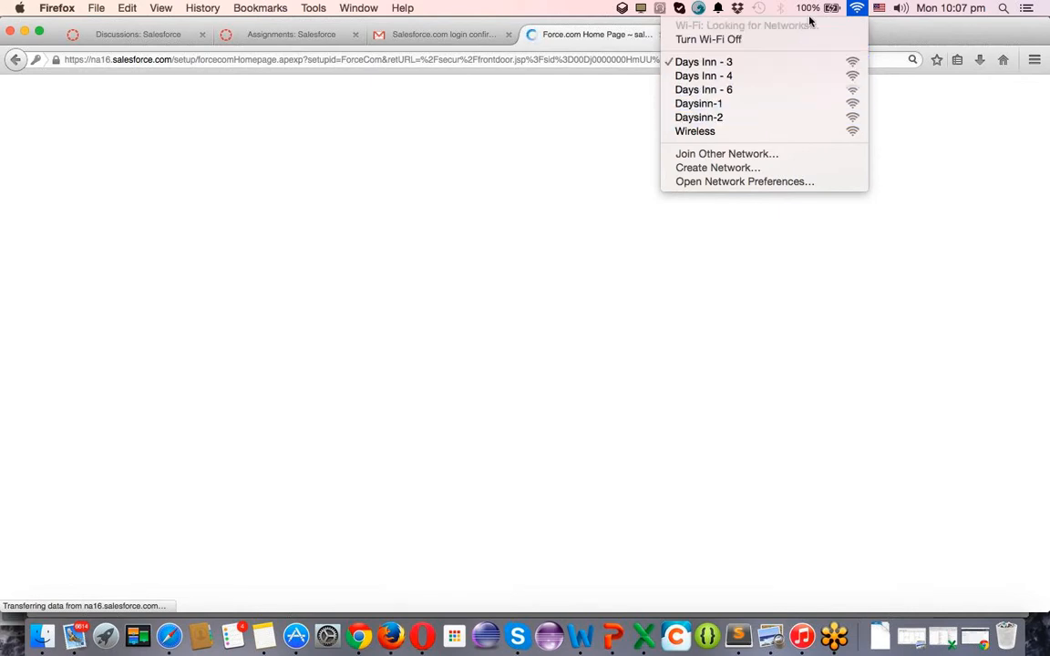
left_click(857, 7)
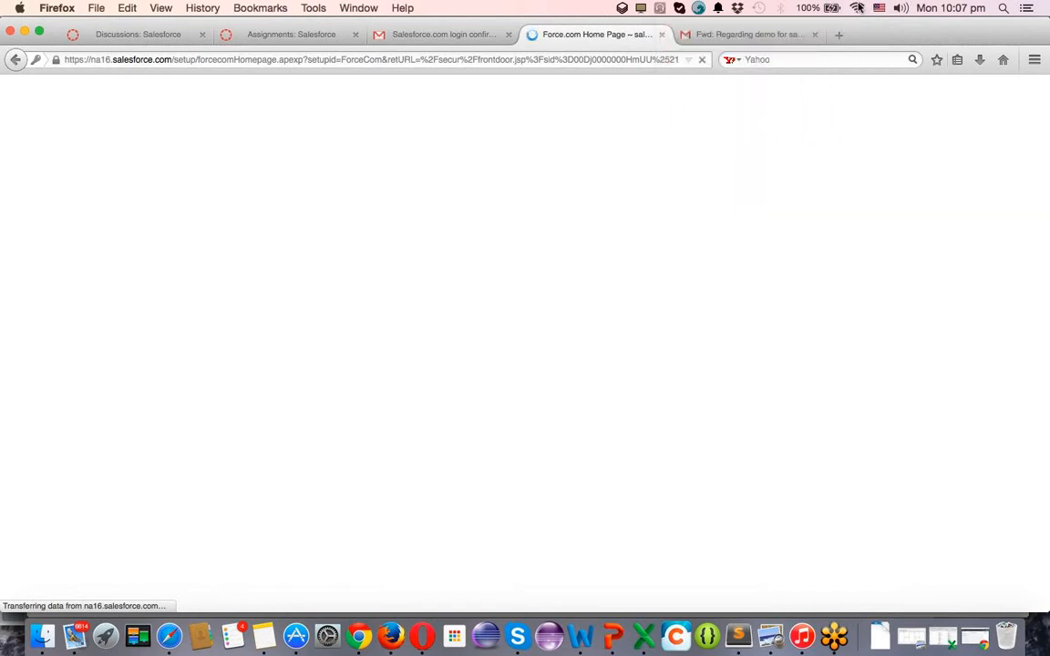
left_click(858, 7)
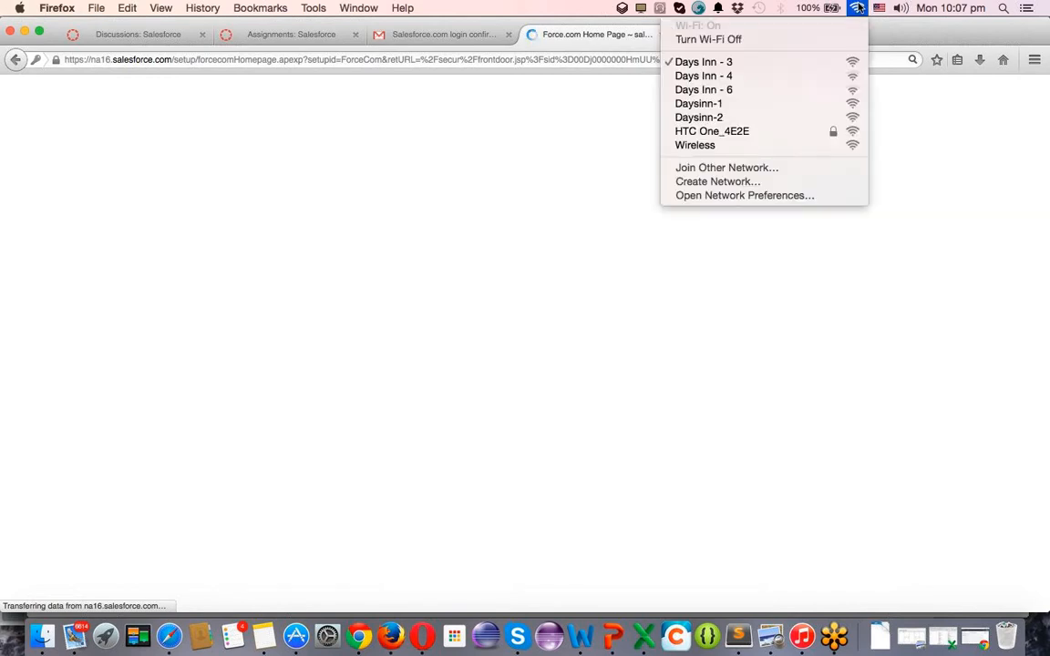
Join the HTC One_4E2E Wi-Fi network and leave Skype status Offline.
left_click(751, 131)
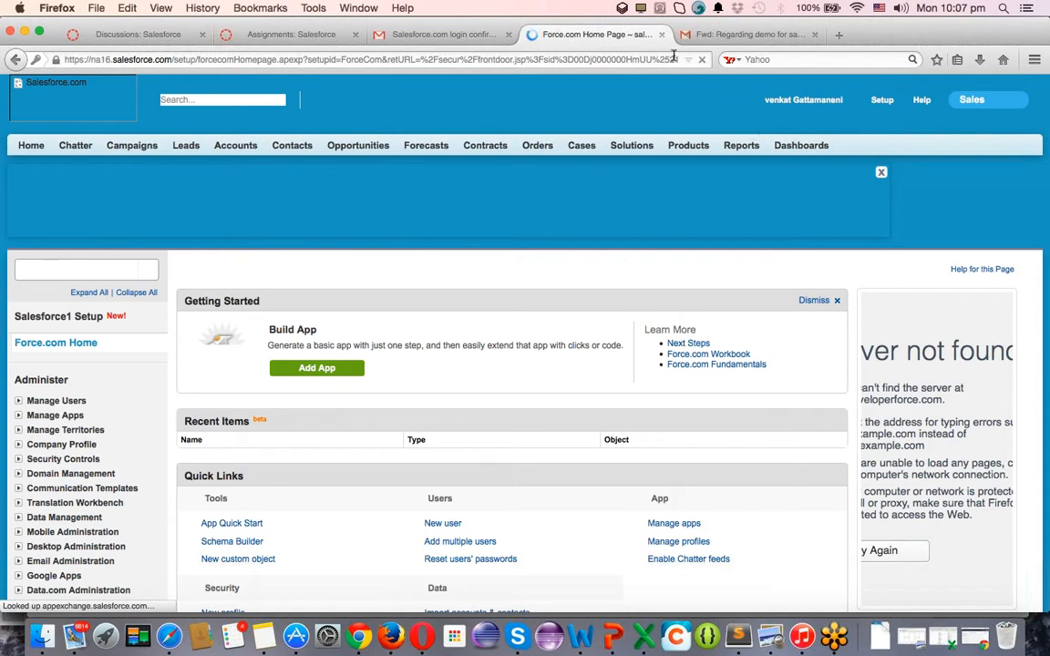
left_click(680, 8)
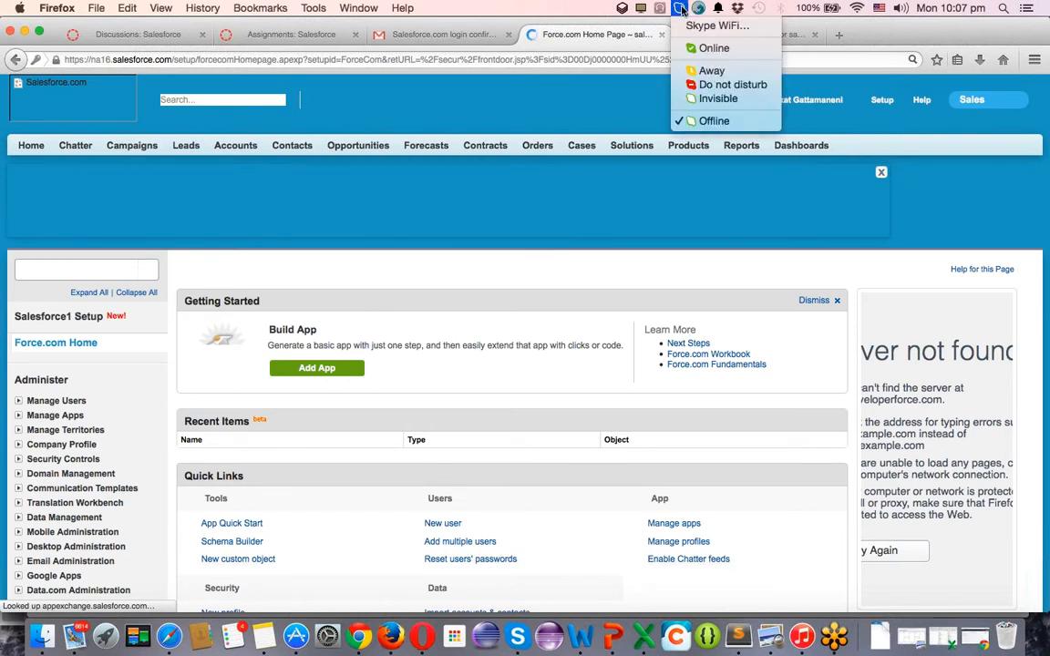
left_click(714, 121)
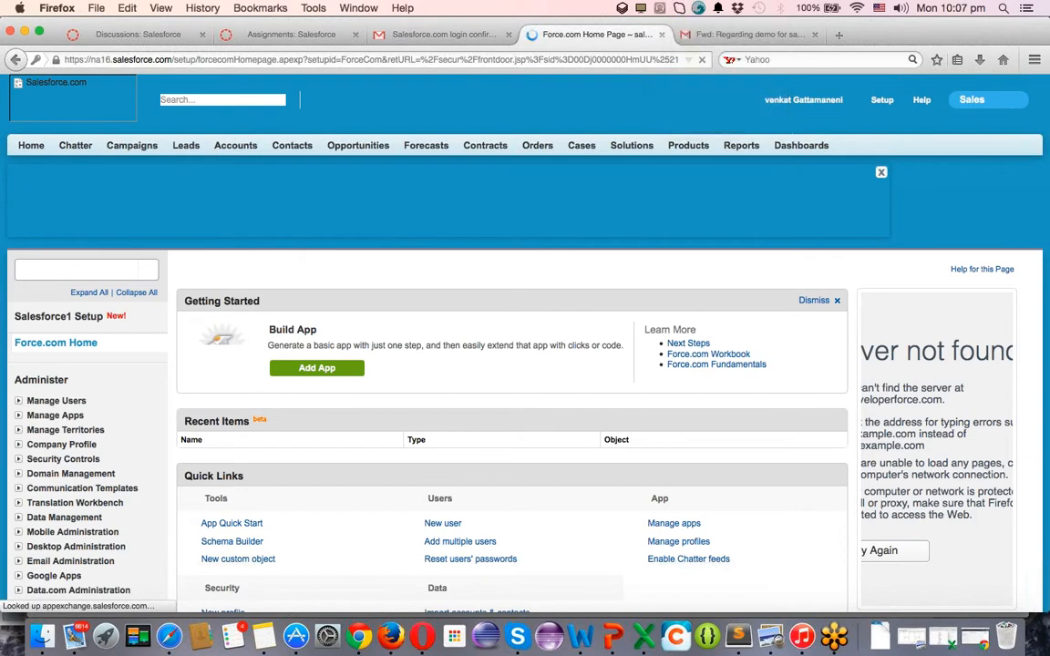
Run a test search for 'dfvdsfv' in a new browser tab.
left_click(836, 35)
type("dfvdsfv")
key("Return")
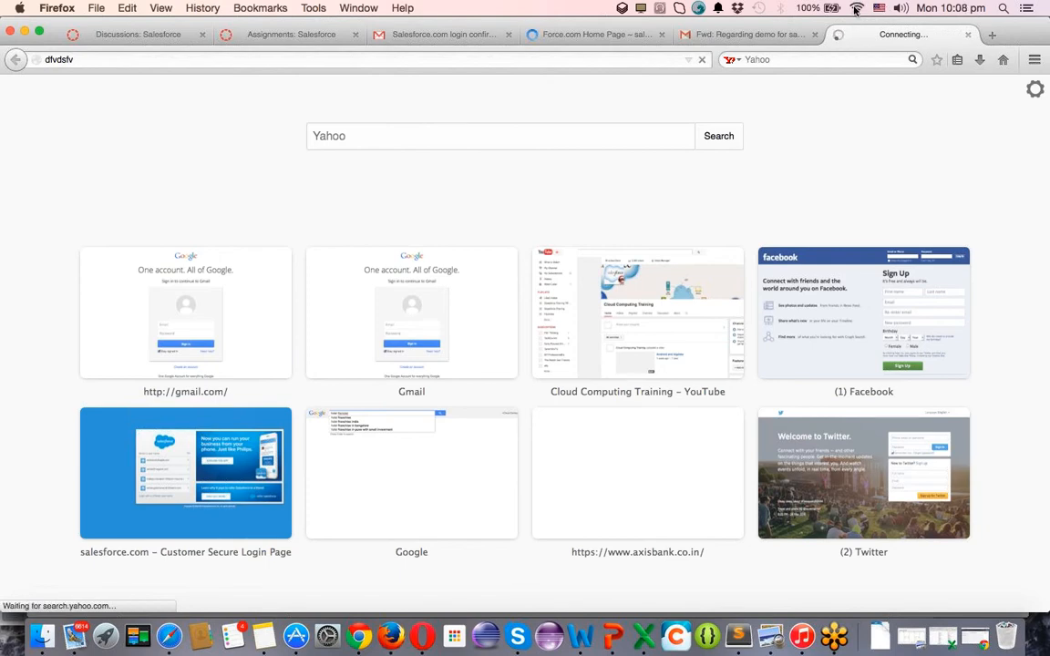
Confirm the Wi-Fi connection, retry the 'dfvdsfv' search, and return to the Force.com Home Page tab.
left_click(856, 9)
left_click(856, 10)
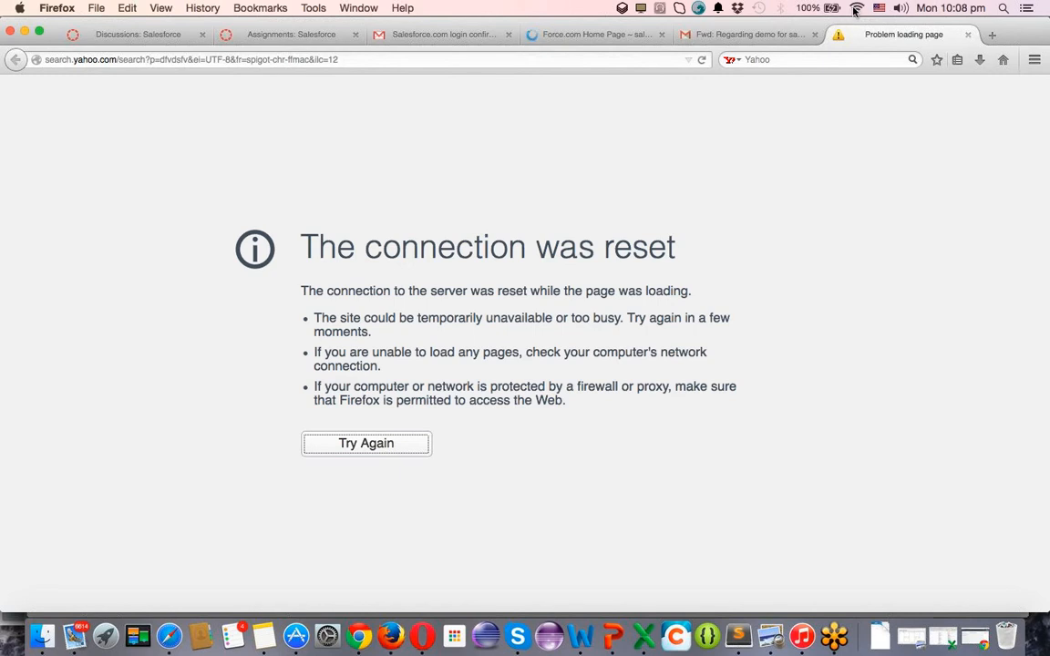
left_click(856, 9)
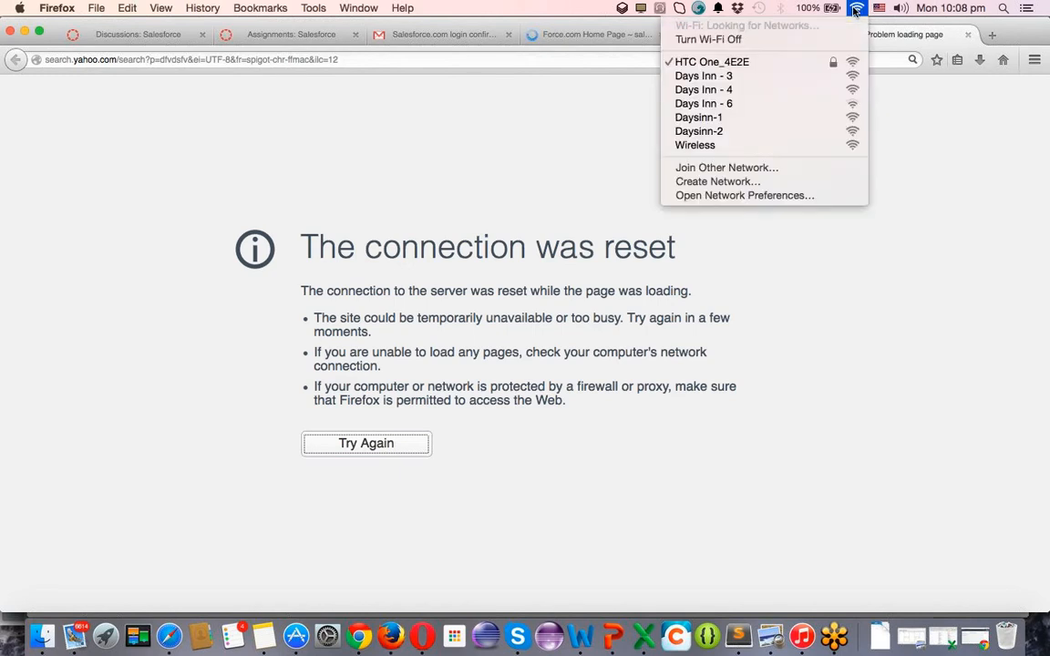
left_click(562, 136)
left_click(535, 56)
key("Return")
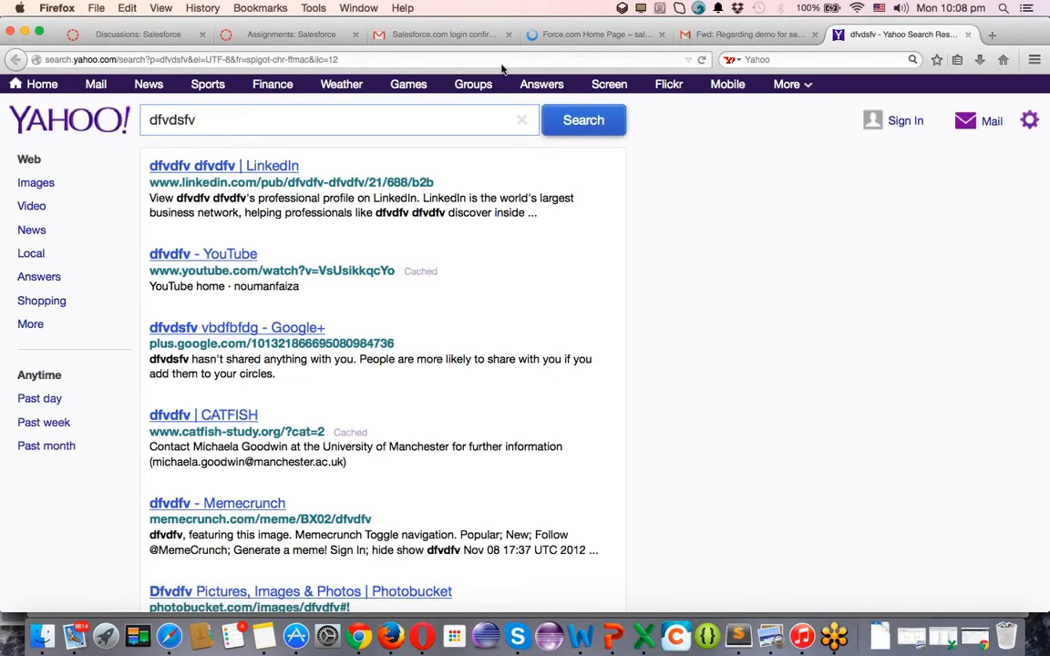
left_click(608, 37)
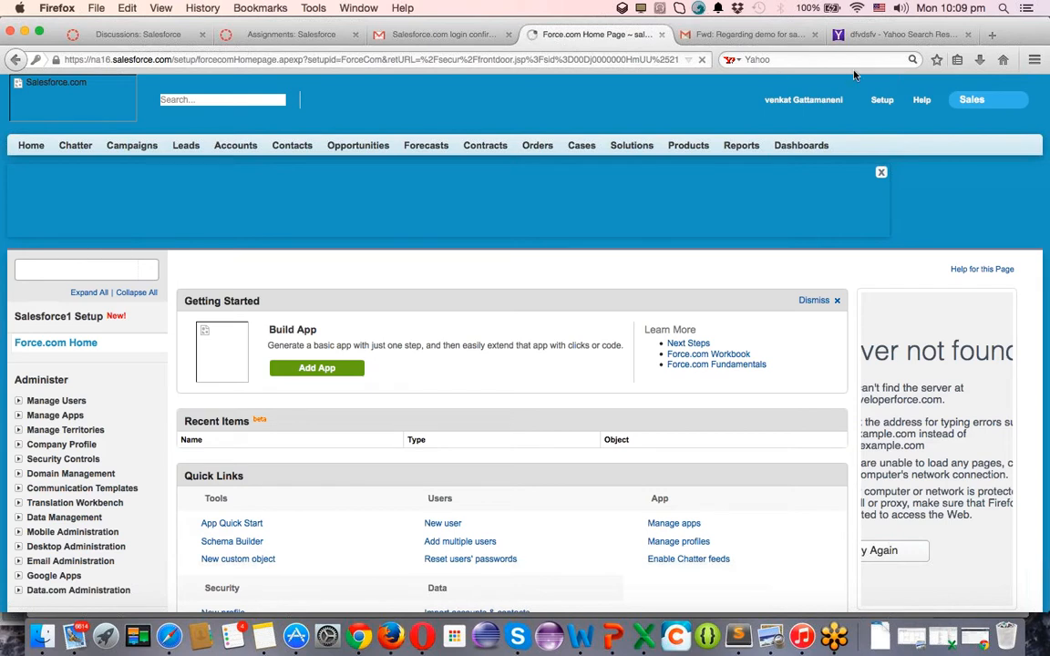
Reload the Force.com Home page, then load login.salesforce.com in Chrome.
left_click(625, 59)
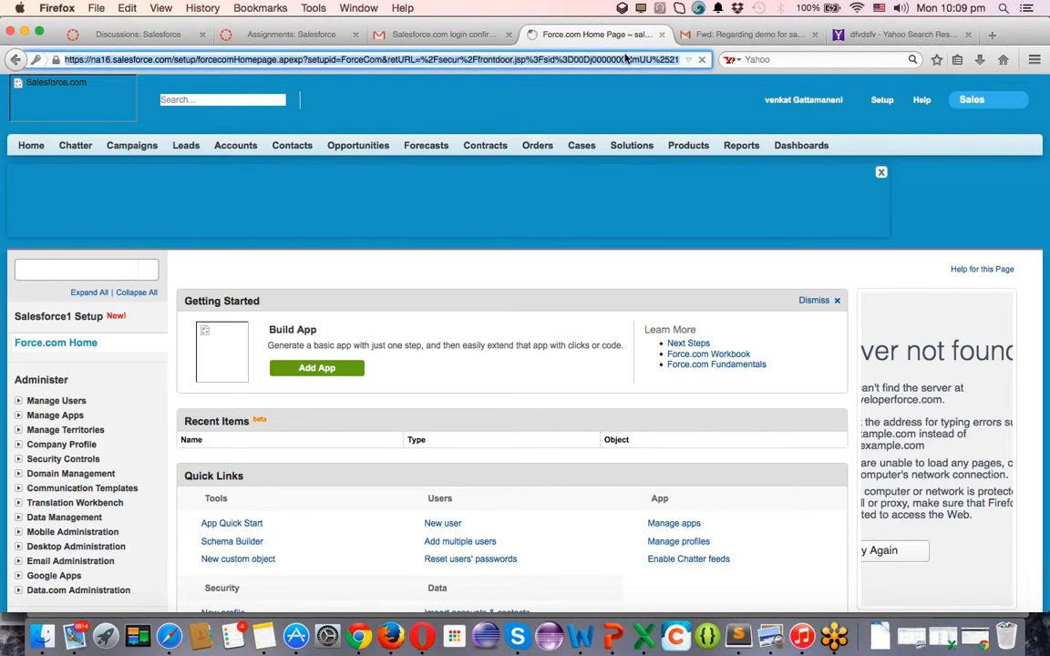
key("Return")
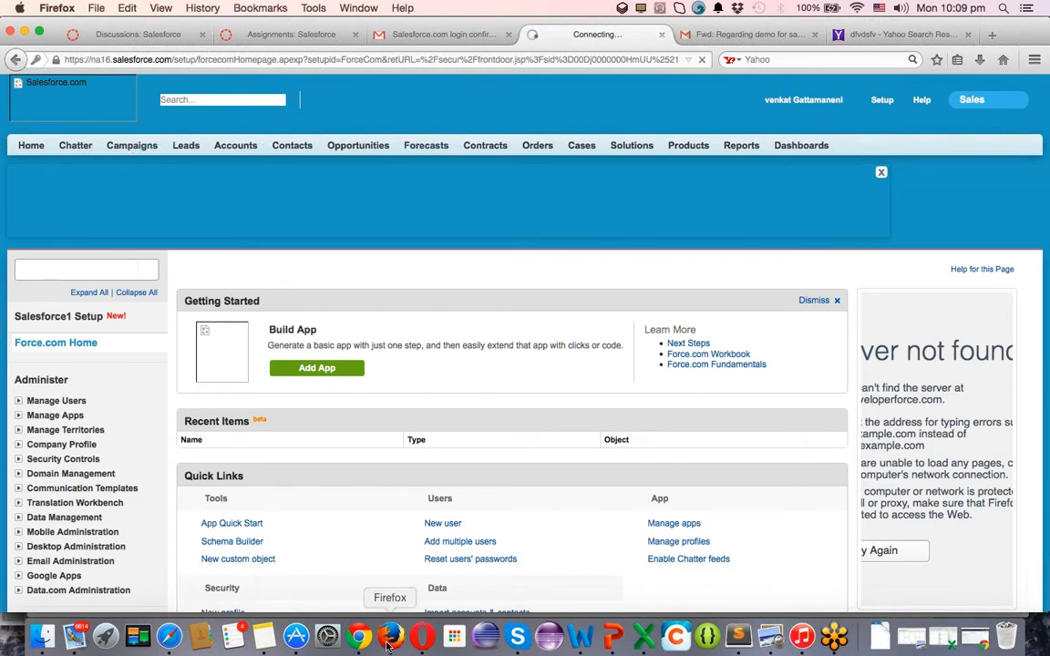
left_click(360, 623)
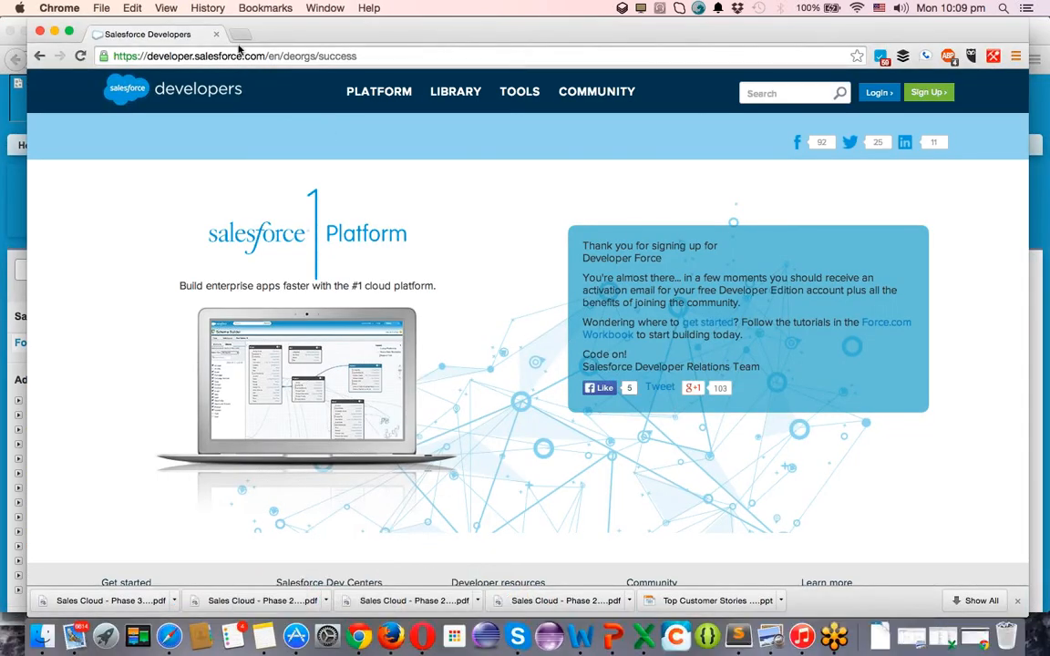
left_click(285, 57)
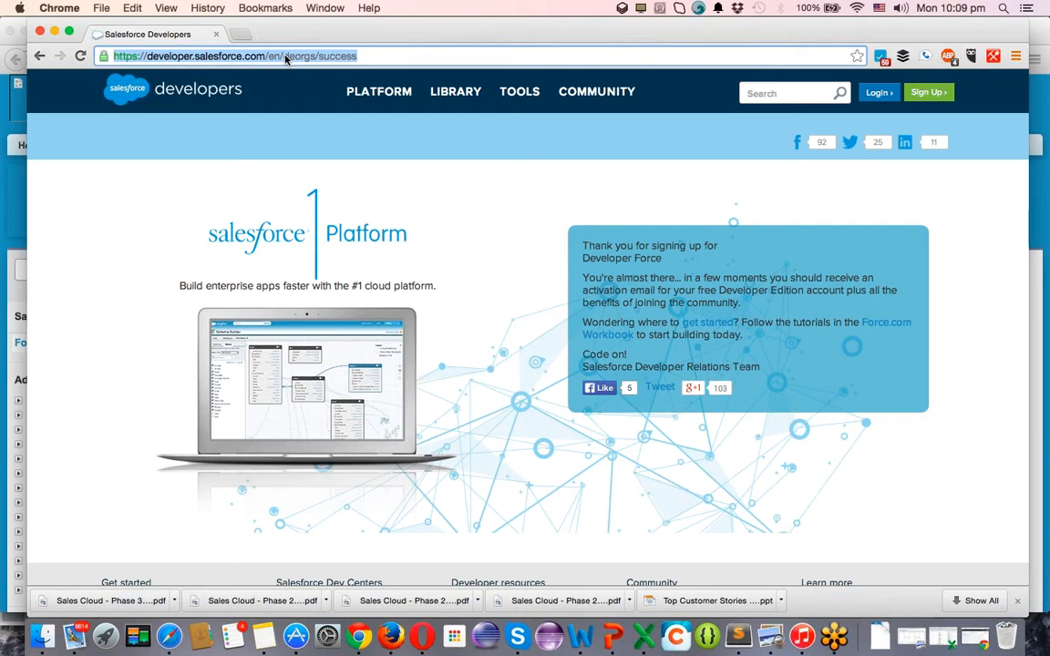
type("login.salesforce.com")
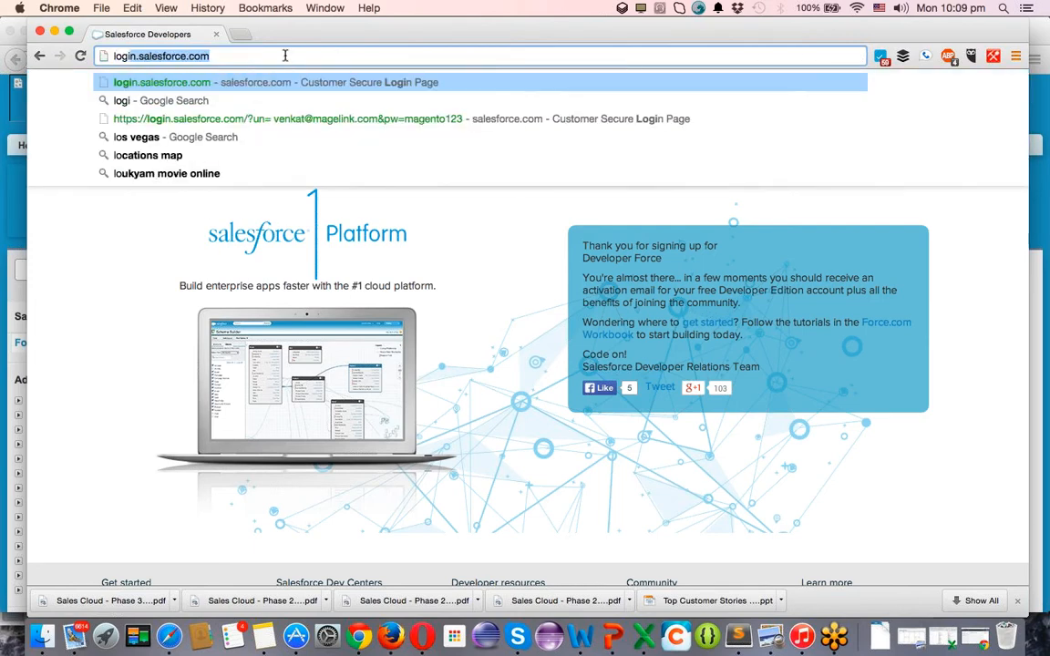
key("Return")
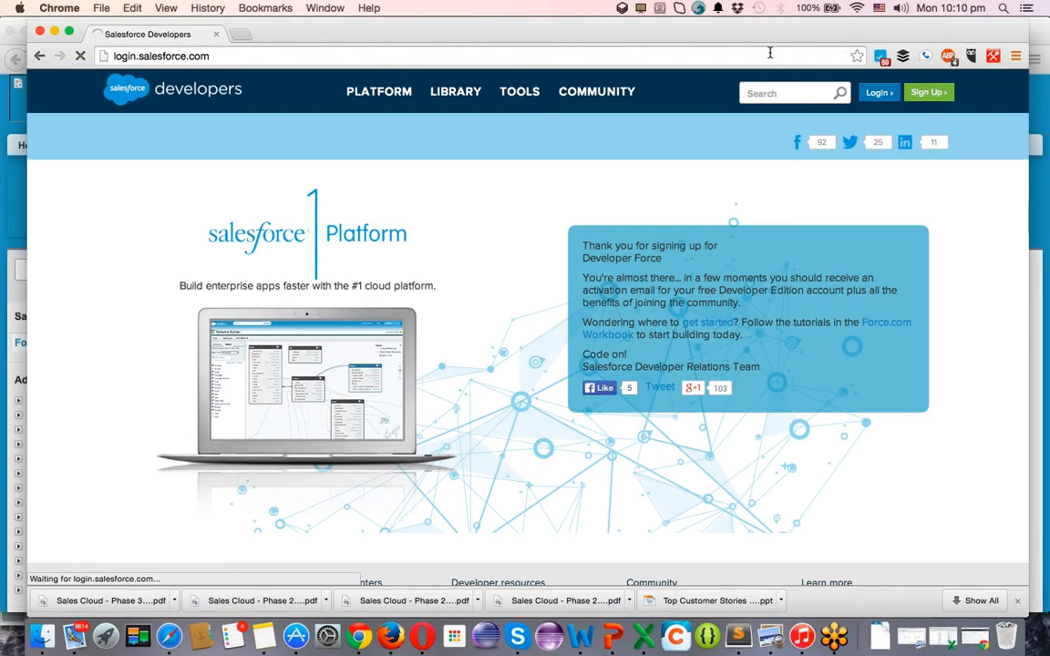
left_click(657, 60)
left_click(657, 61)
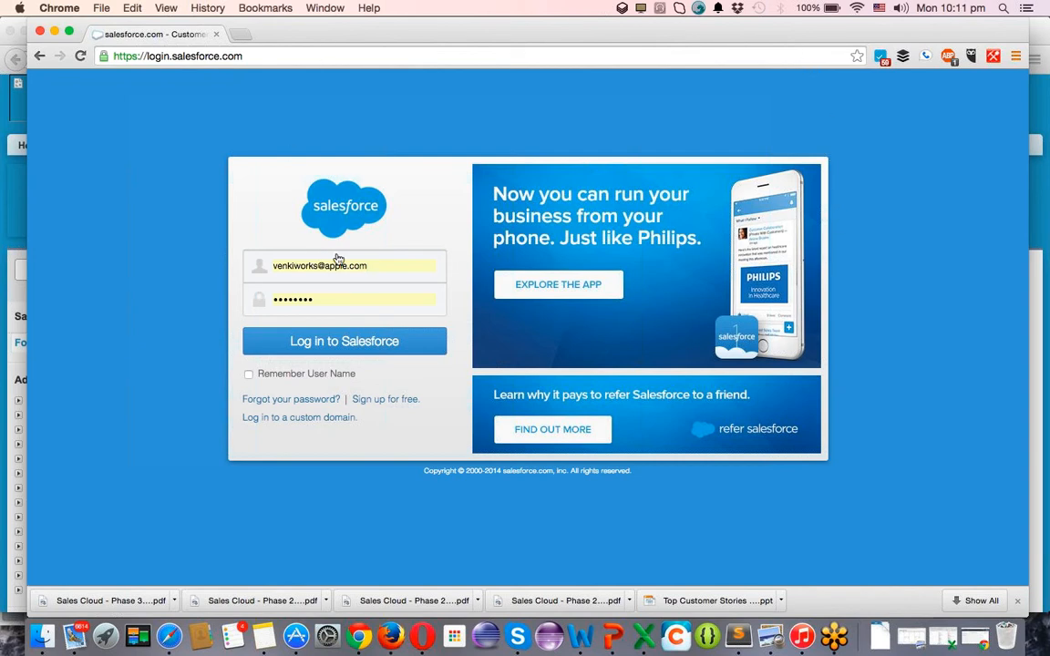
Replace the remembered user name with the new developer account username.
left_click(373, 265)
key("super+a")
key("BackSpace")
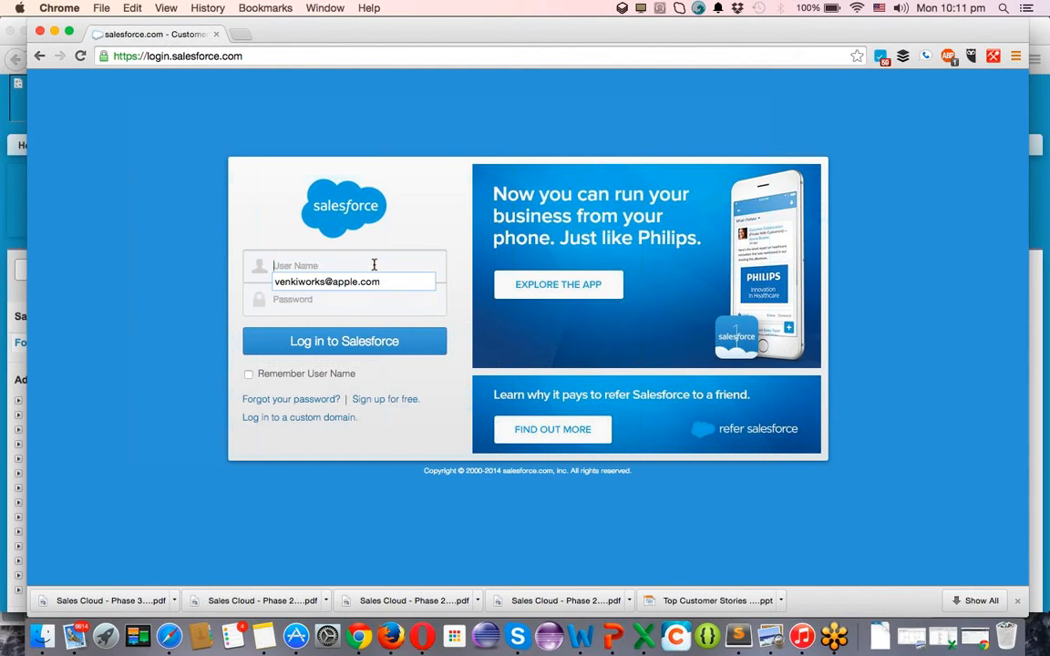
type("re")
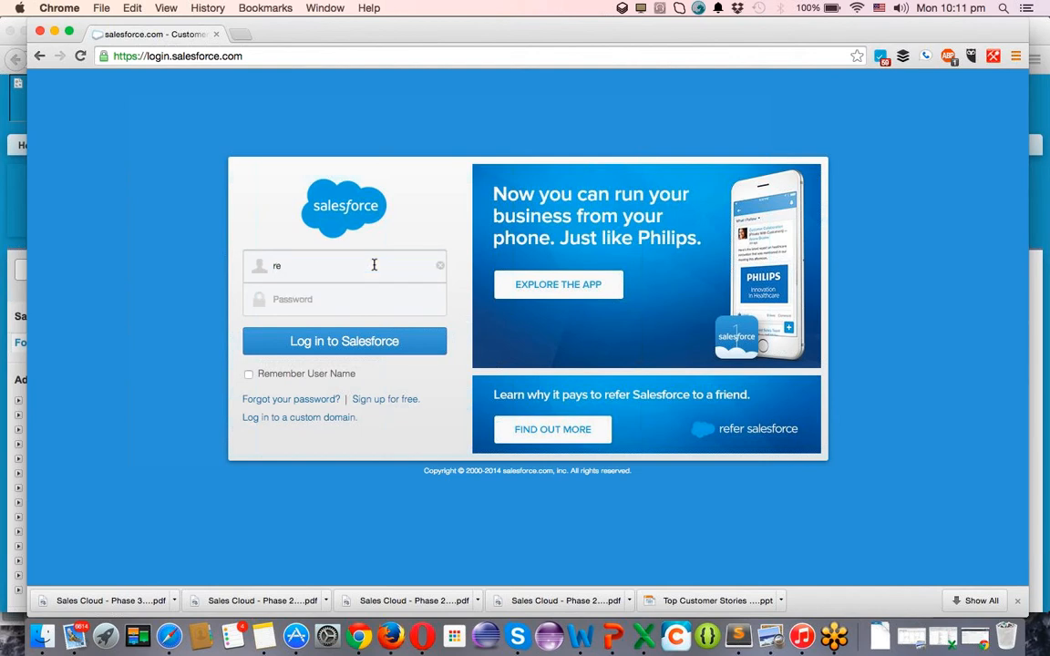
key("BackSpace")
key("BackSpace")
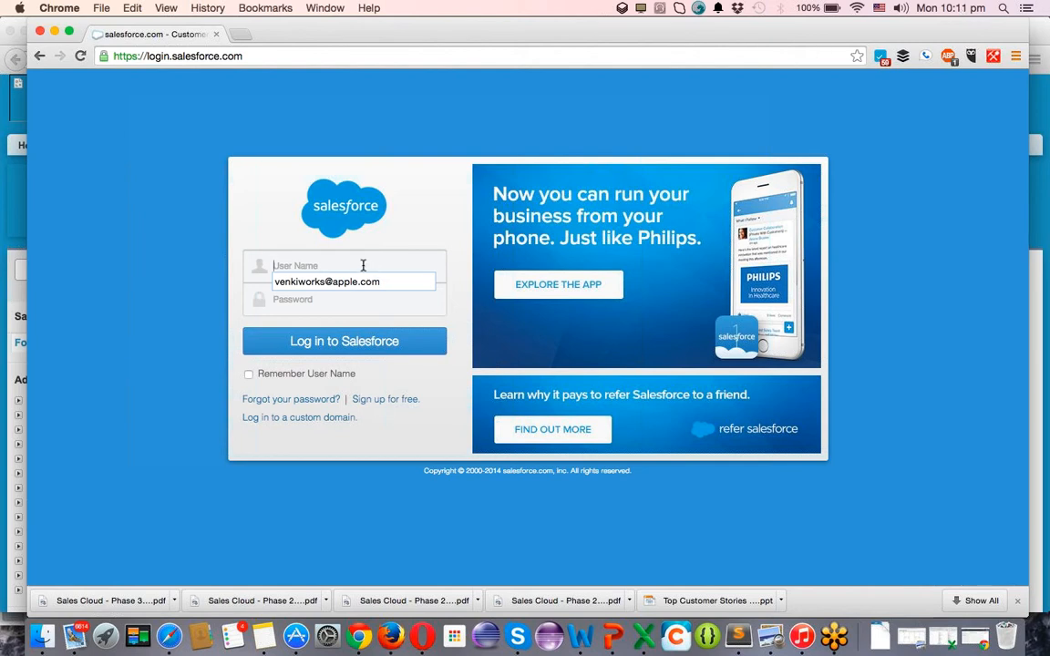
type("venki")
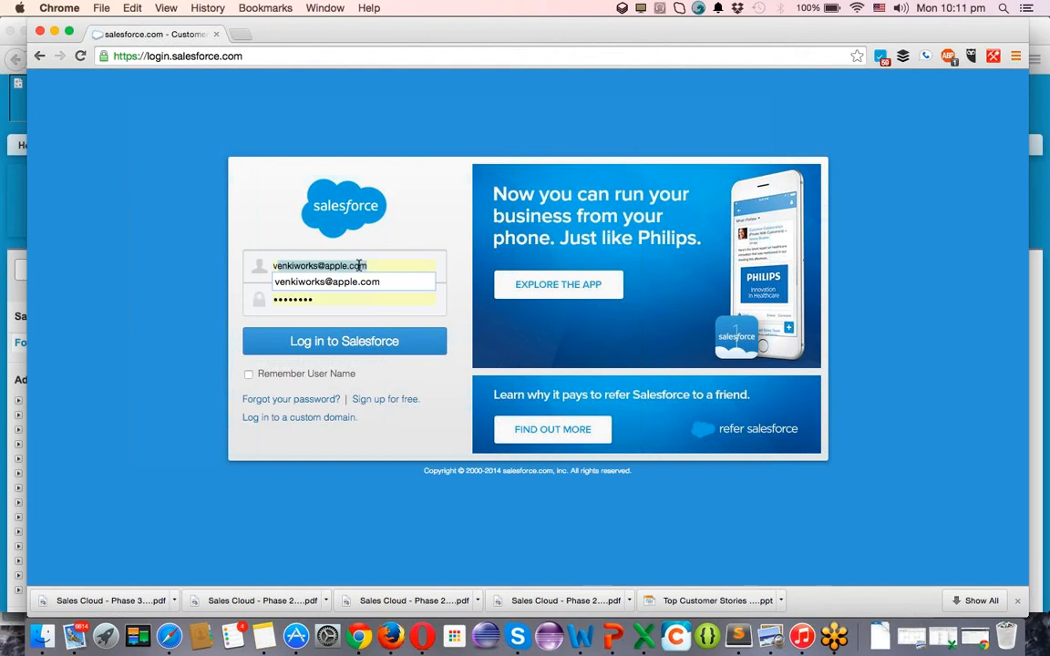
key("BackSpace")
key("BackSpace")
key("BackSpace")
key("BackSpace")
key("BackSpace")
key("BackSpace")
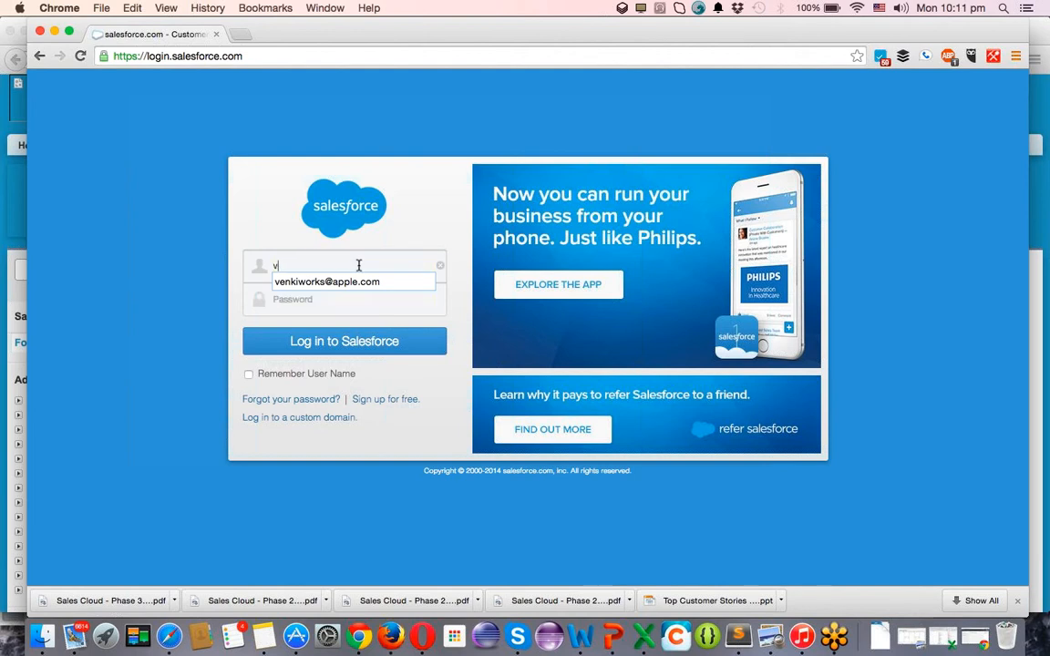
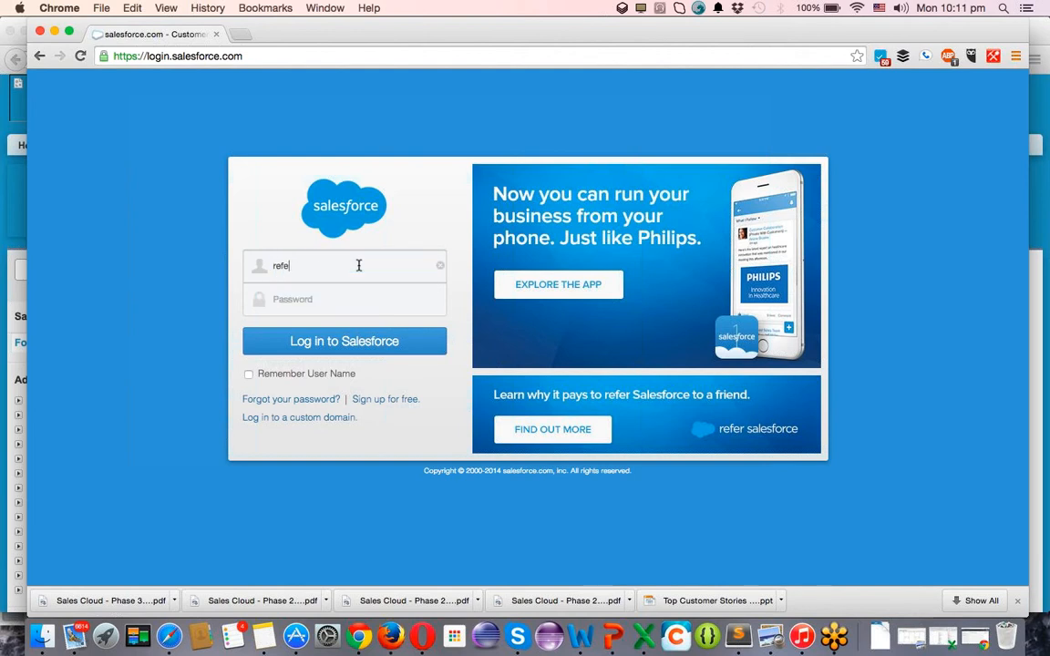
Enter the account password, log in, and request an e-mailed verification code.
key("Tab")
type("••••••••")
key("Return")
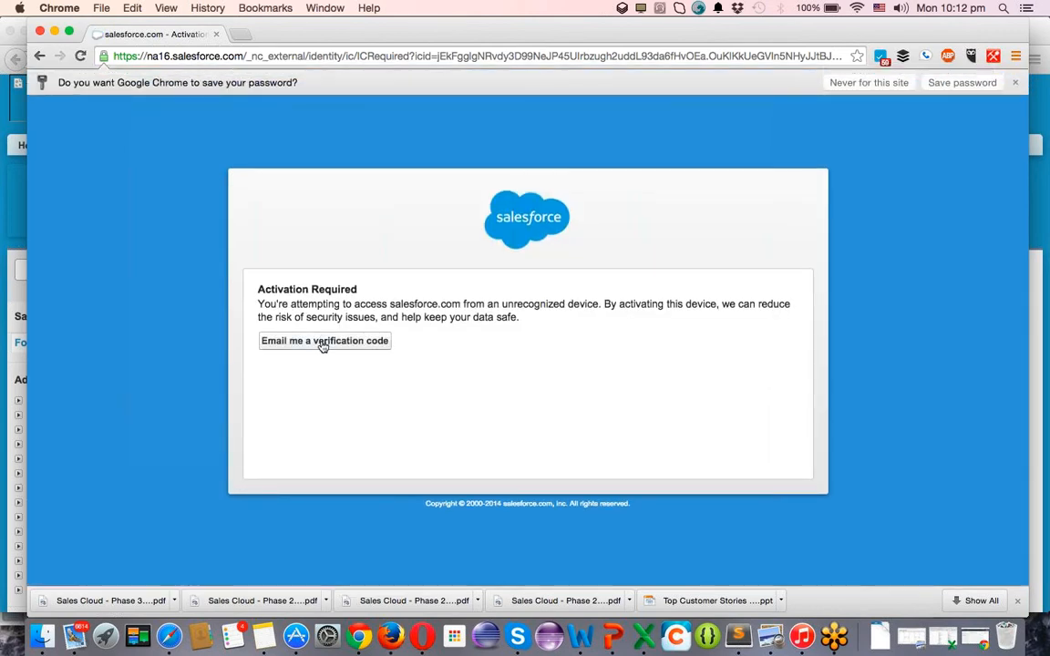
left_click(303, 347)
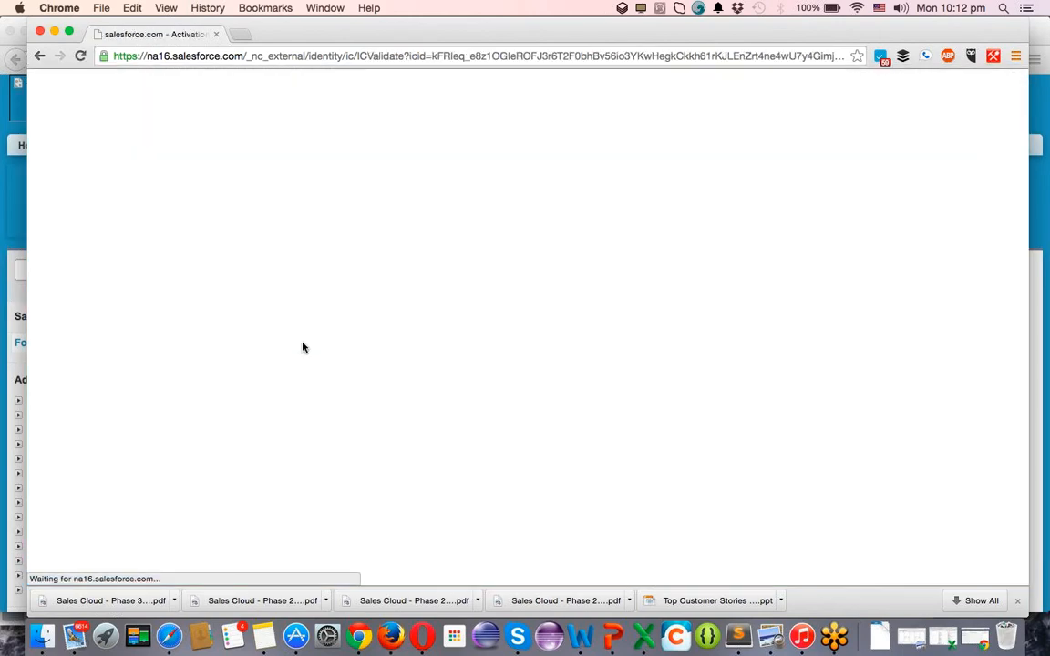
key("super+Tab")
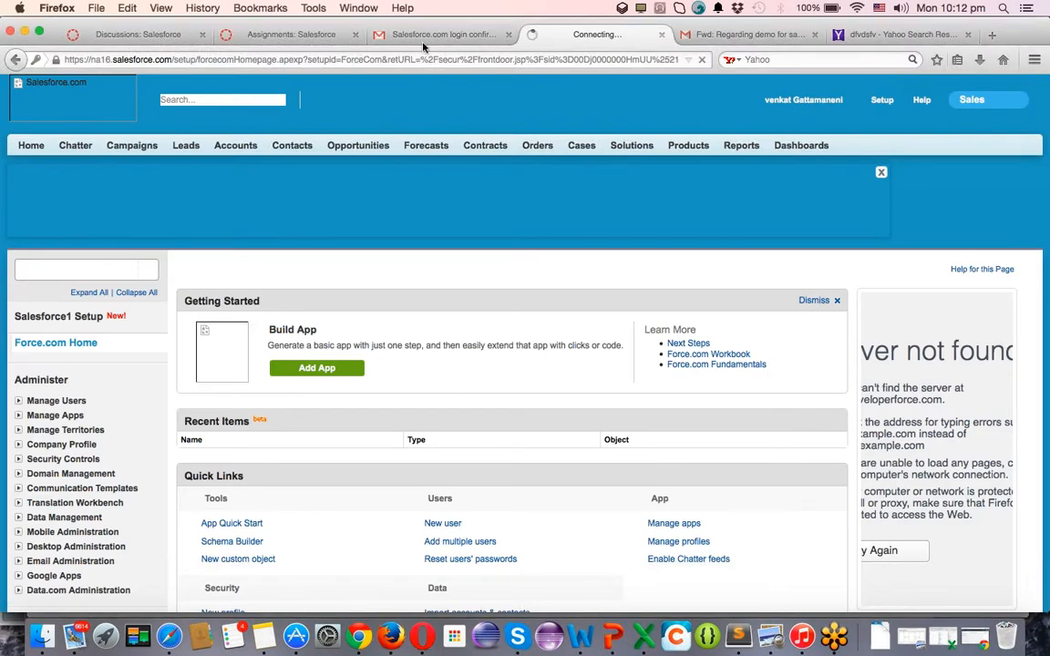
Copy the verification code from 'Your salesforce.com Activation Email' and return to Chrome.
left_click(446, 38)
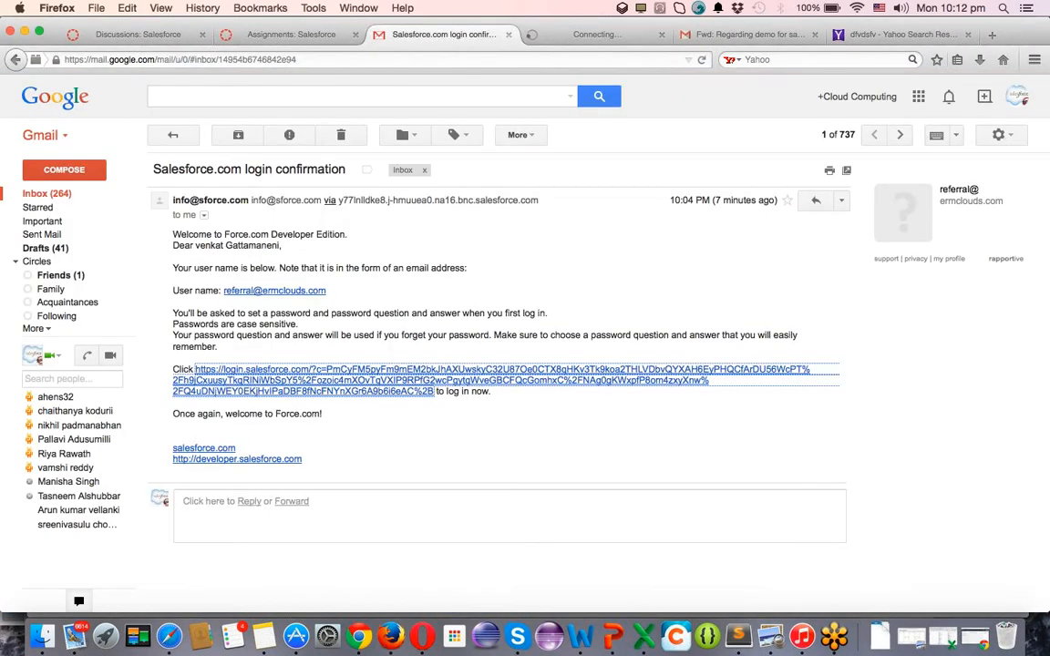
left_click(59, 196)
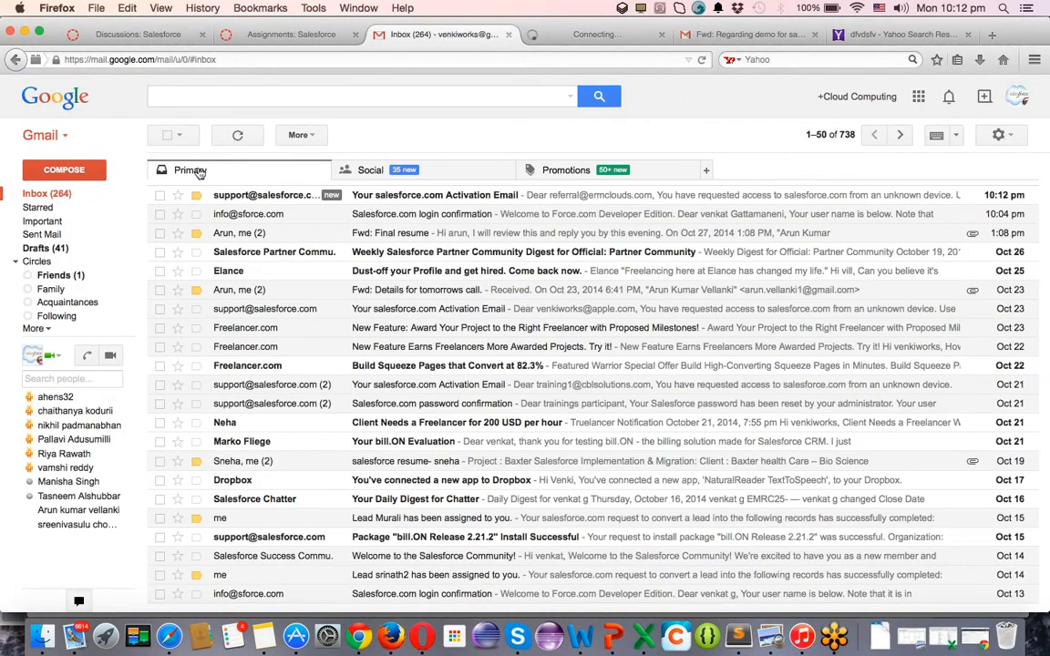
left_click(398, 196)
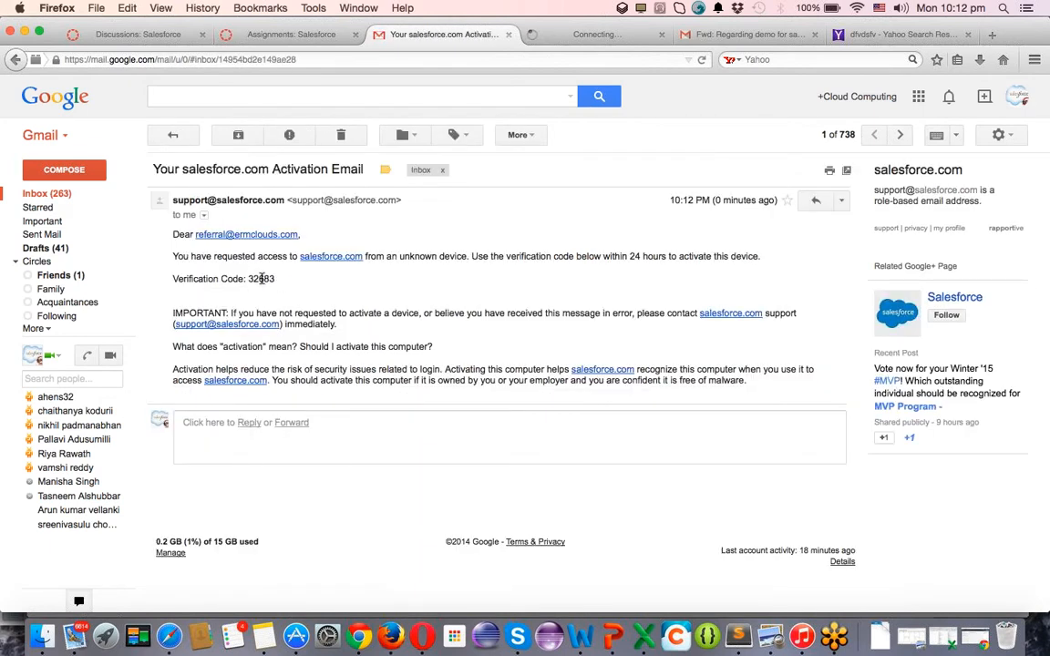
double_click(261, 279)
key("super+c")
key("super+Tab")
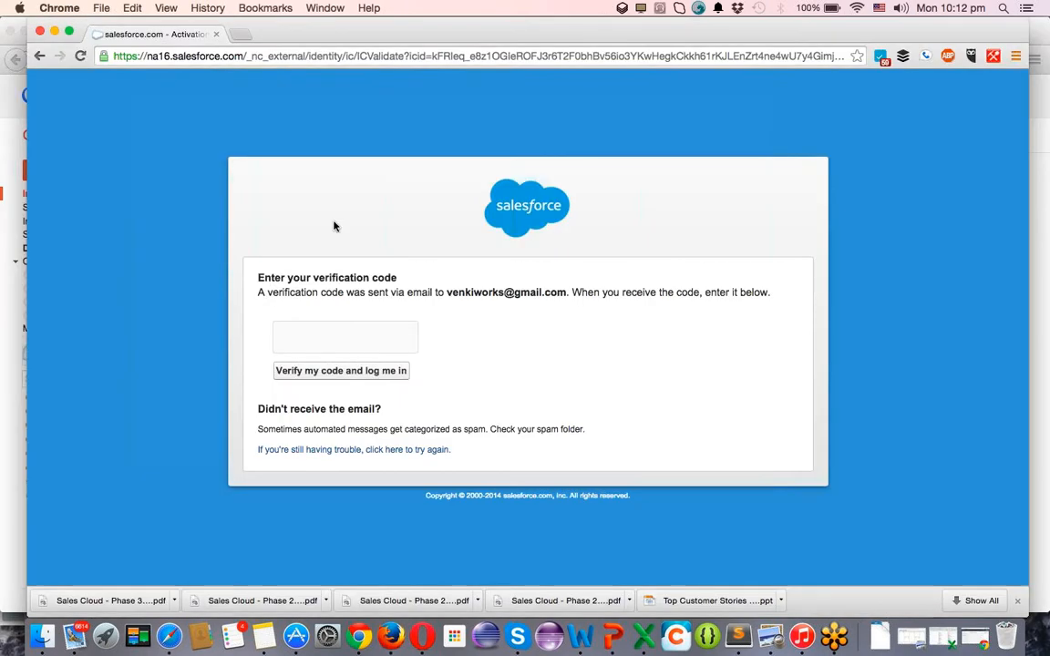
Paste the emailed verification code to log in, and decline mobile number verification.
left_click(349, 342)
key("super+v")
left_click(340, 375)
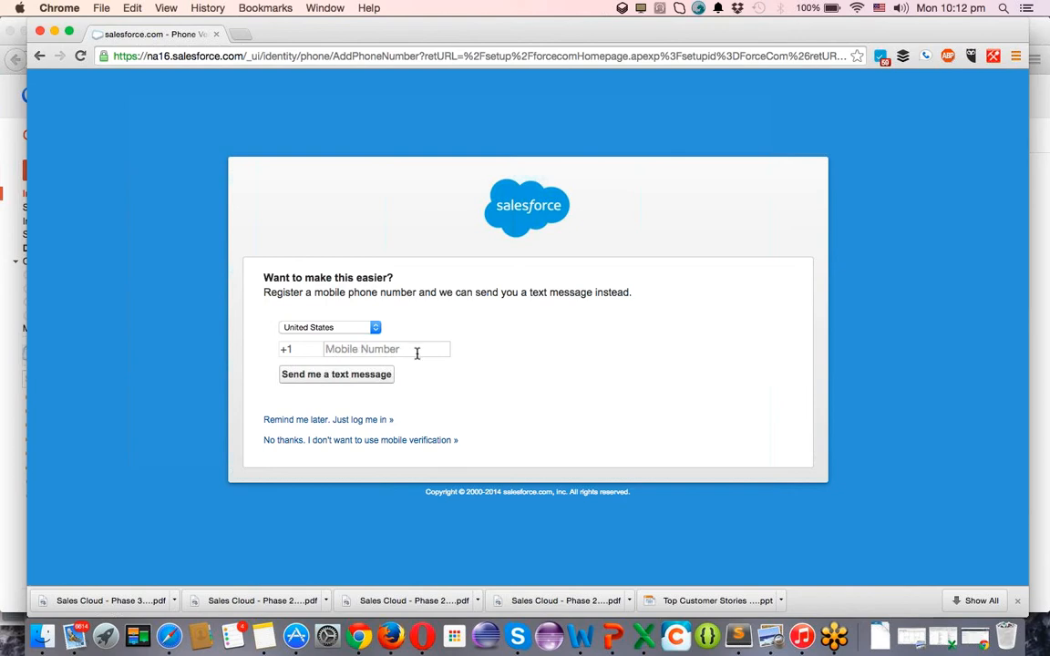
left_click(352, 444)
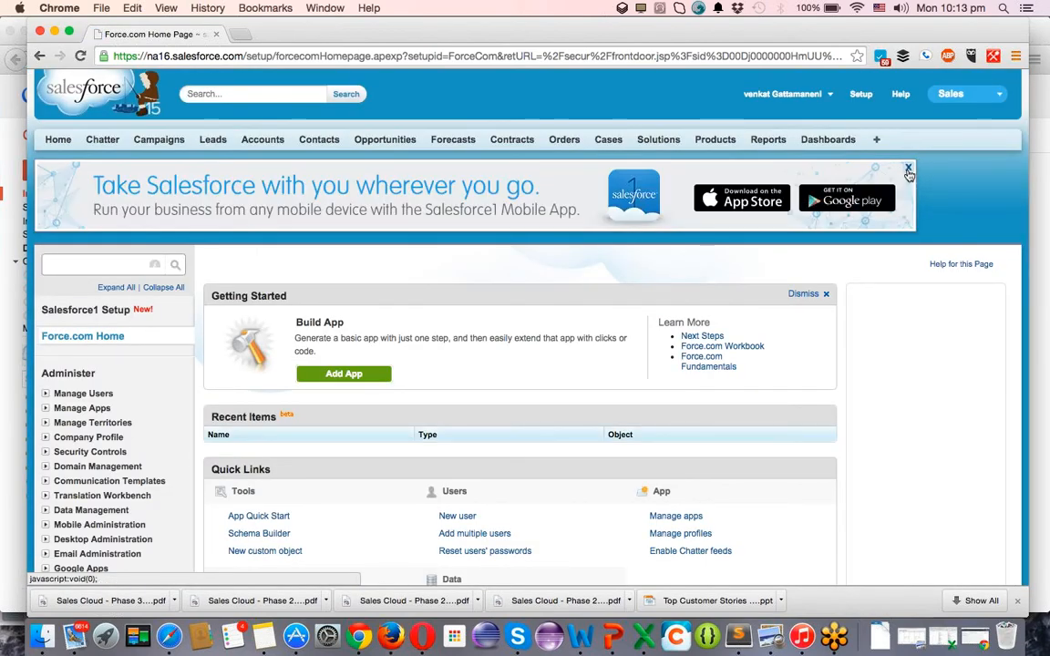
Dismiss the Salesforce1 mobile banner and decline the Improved Setup tour.
left_click(908, 170)
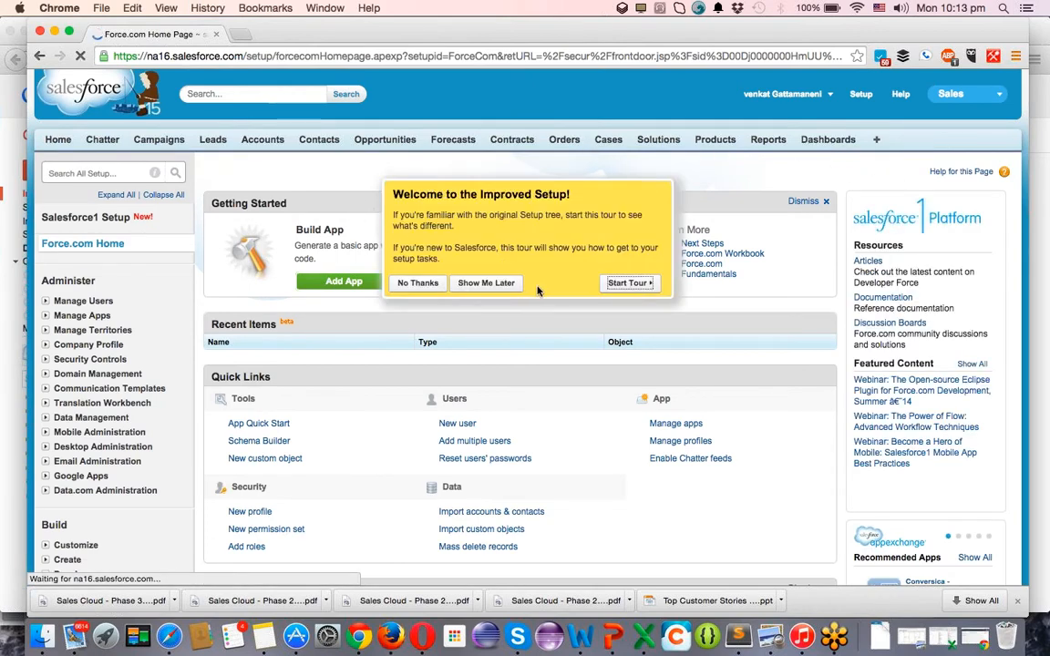
left_click(419, 283)
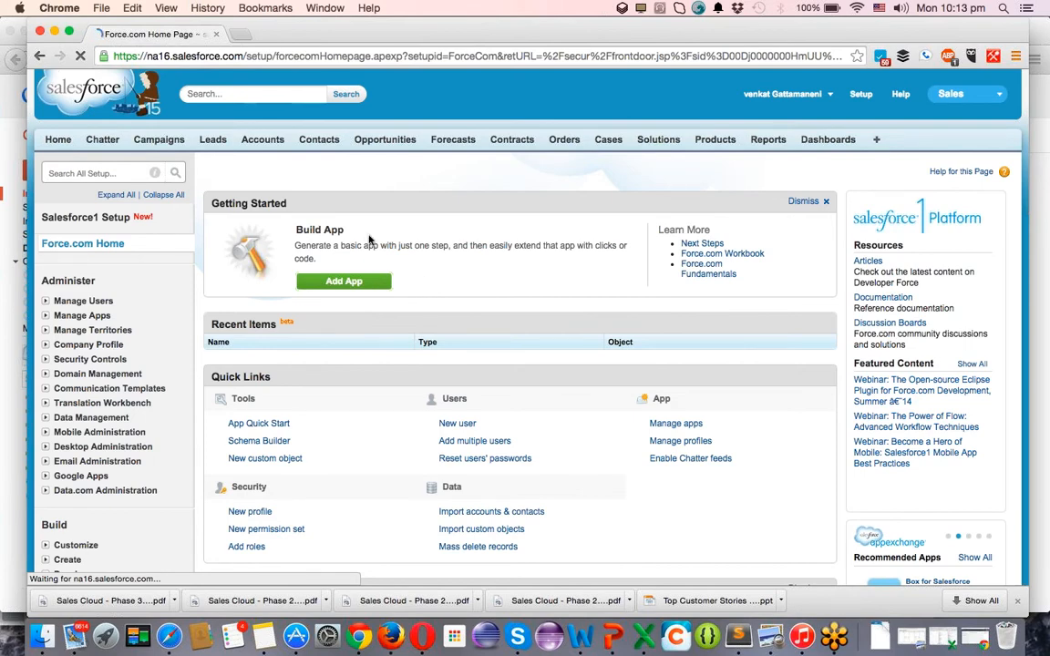
scroll(480, 228, "down", 5)
scroll(480, 228, "up", 5)
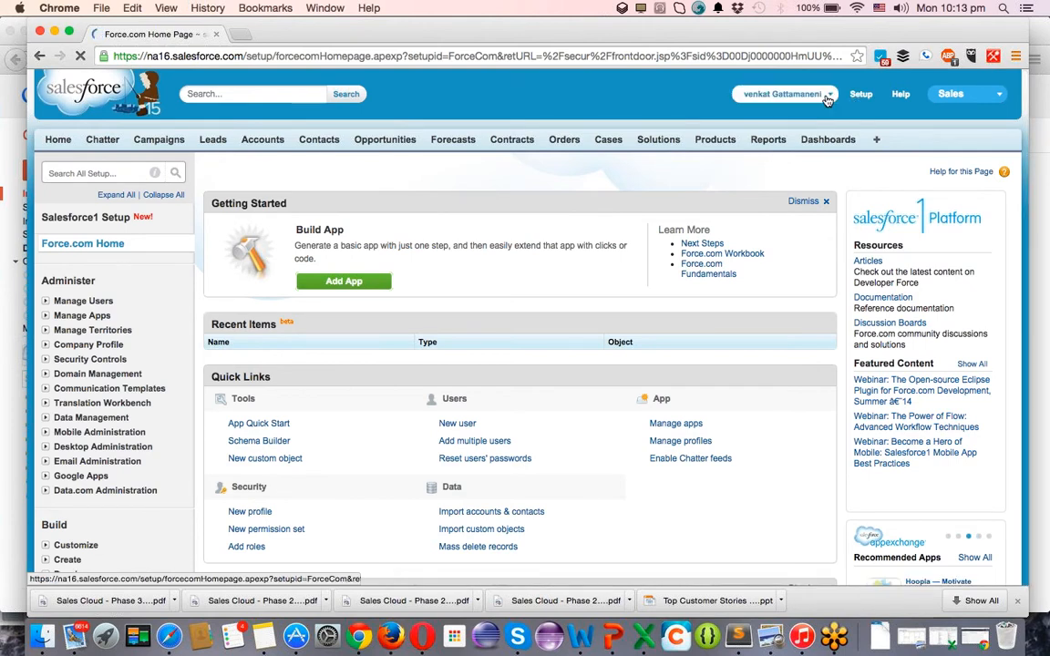
Check the user account menu and the app list, reloading the setup page in between.
left_click(775, 93)
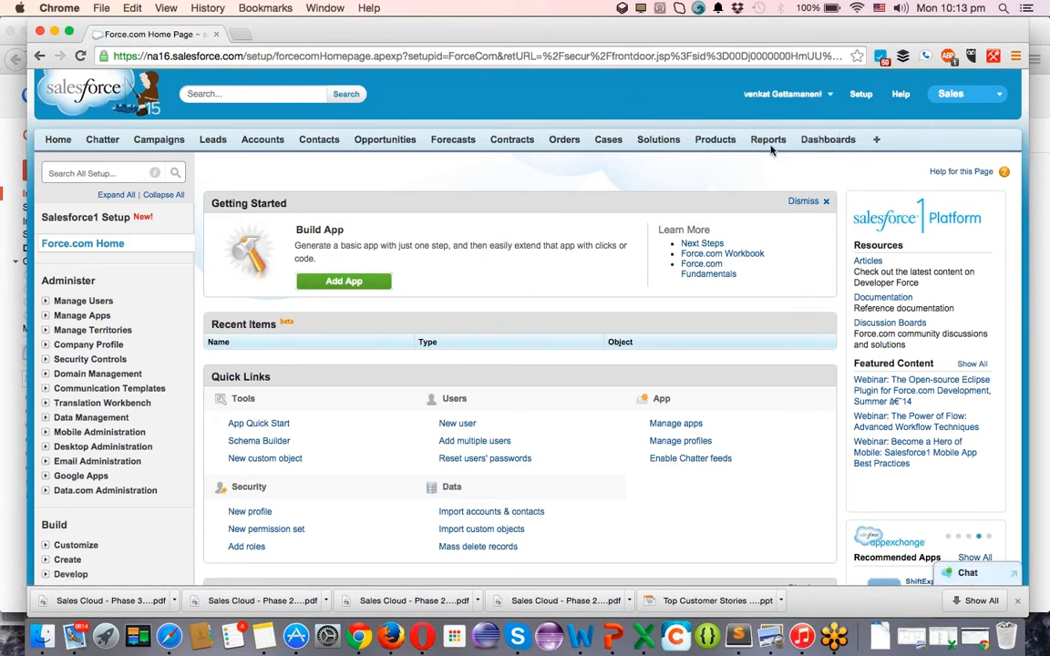
key("super+r")
left_click(964, 99)
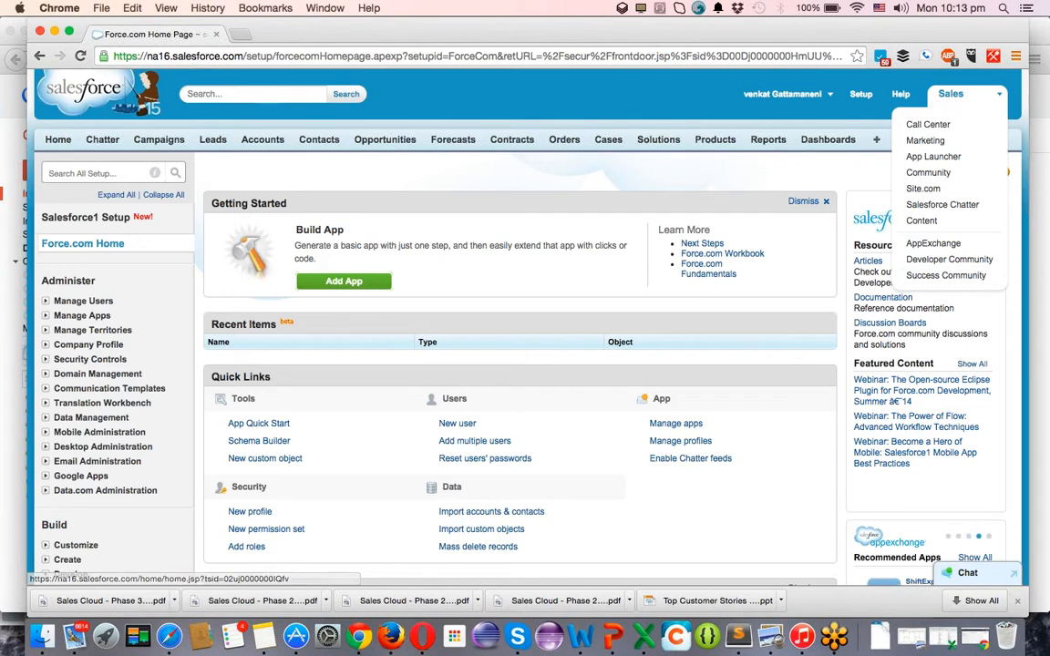
left_click(959, 99)
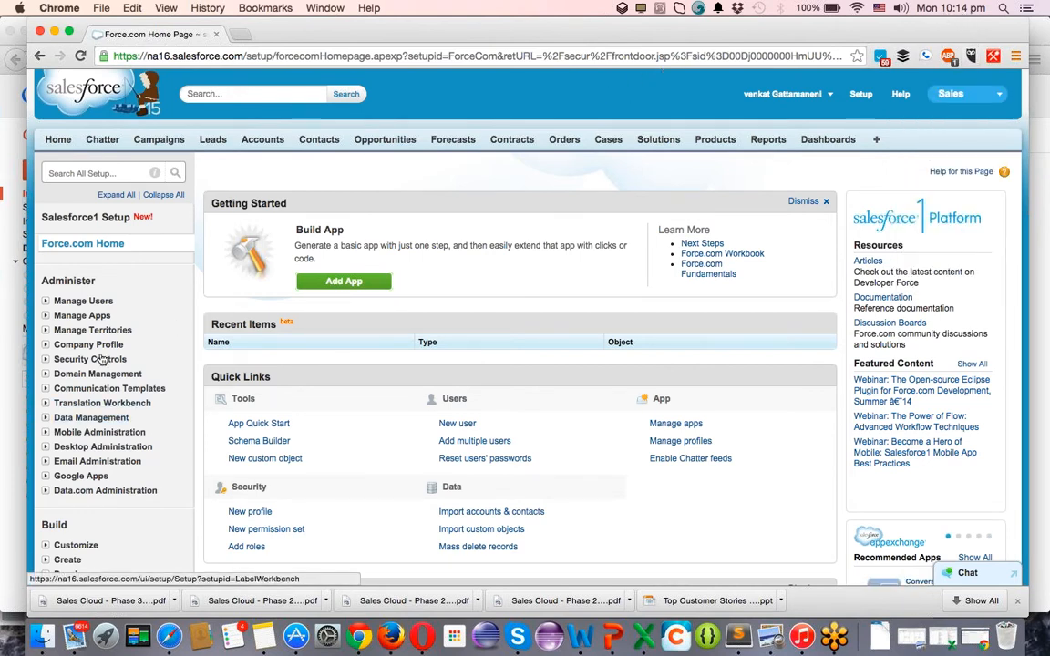
Go to Build > Schema Builder in the Setup sidebar.
scroll(109, 346, "down", 5)
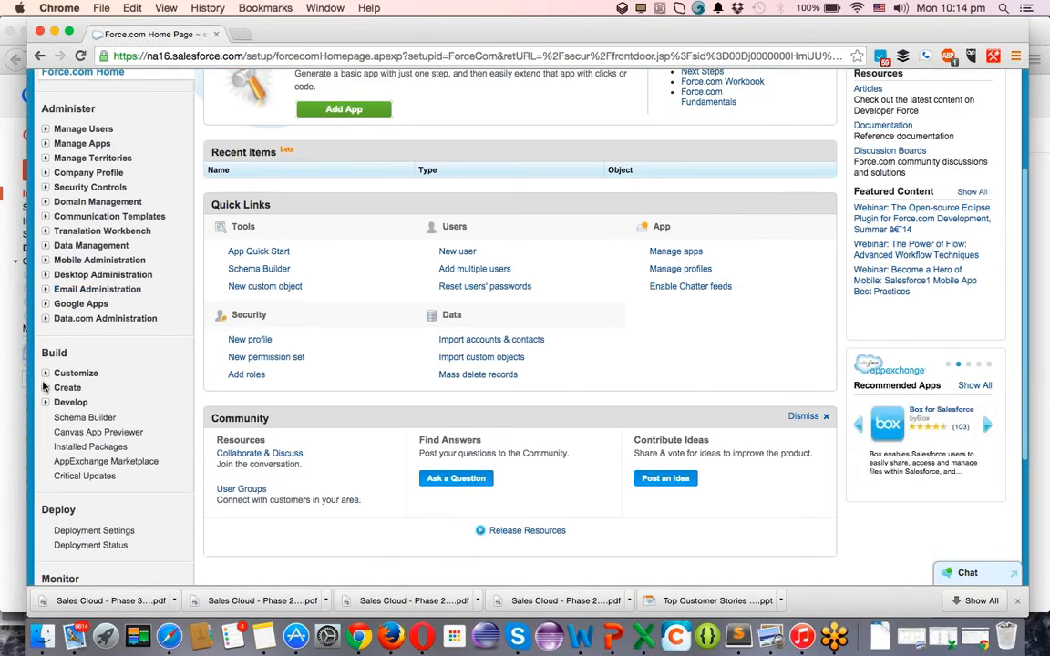
left_click(76, 419)
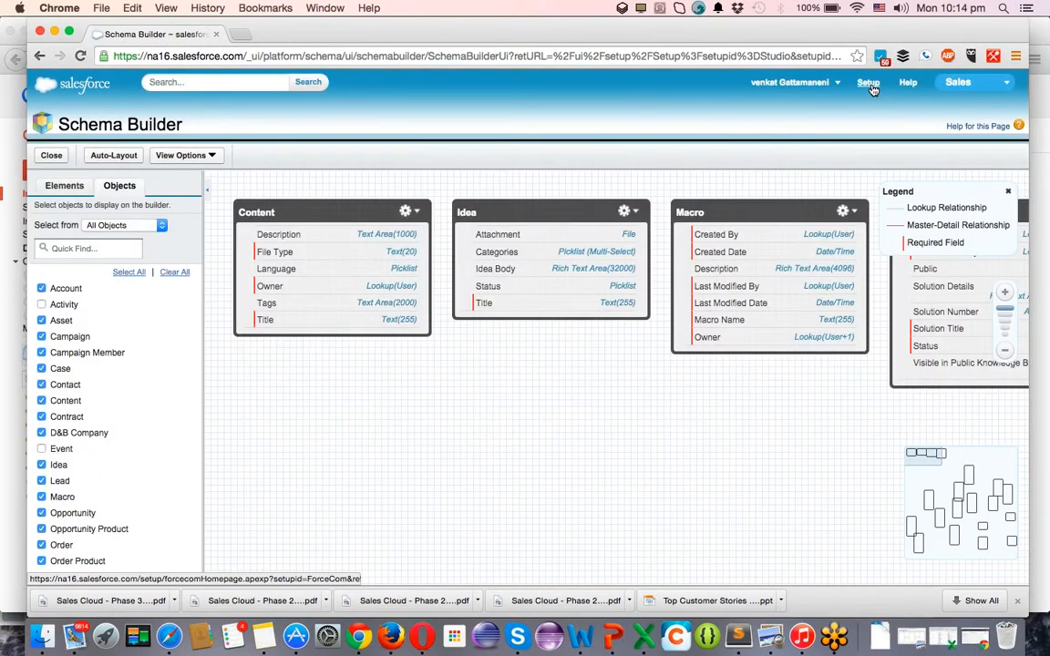
Open Setup home in a new tab and pan the schema canvas to survey the existing objects.
left_click(871, 86, "super")
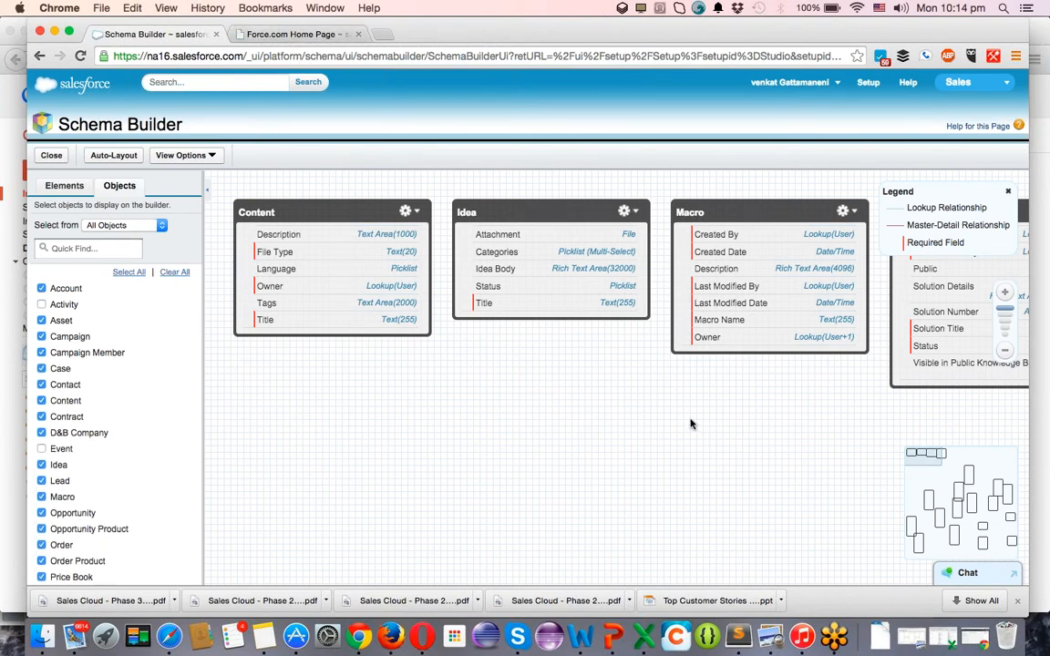
scroll(666, 432, "down", 5)
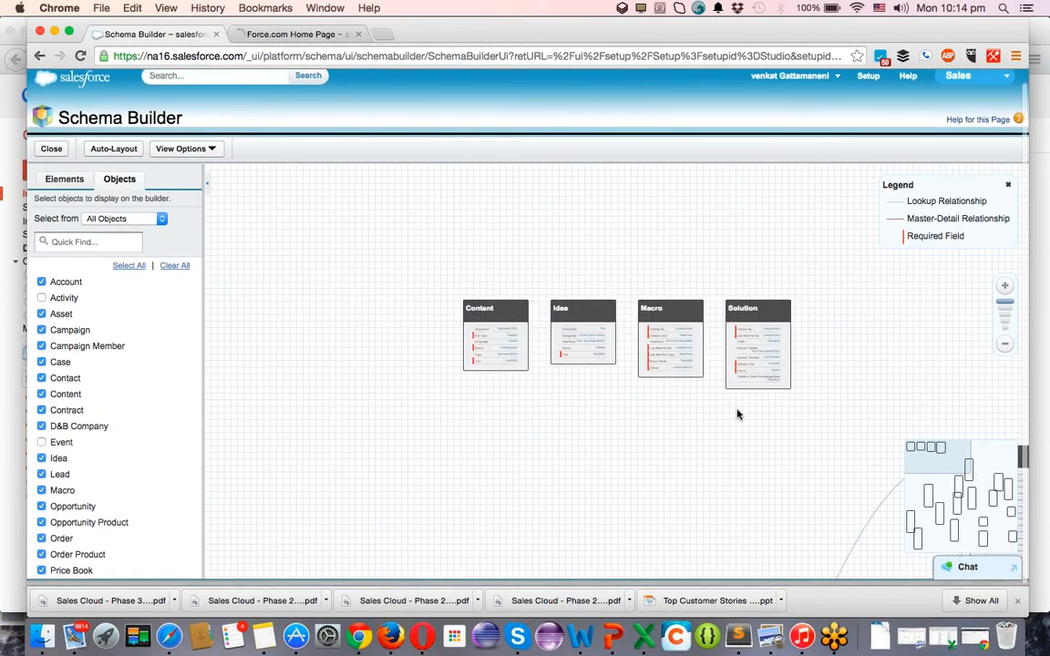
left_click_drag(631, 333, 380, 142)
left_click_drag(476, 301, 395, 129)
left_click_drag(559, 239, 487, 242)
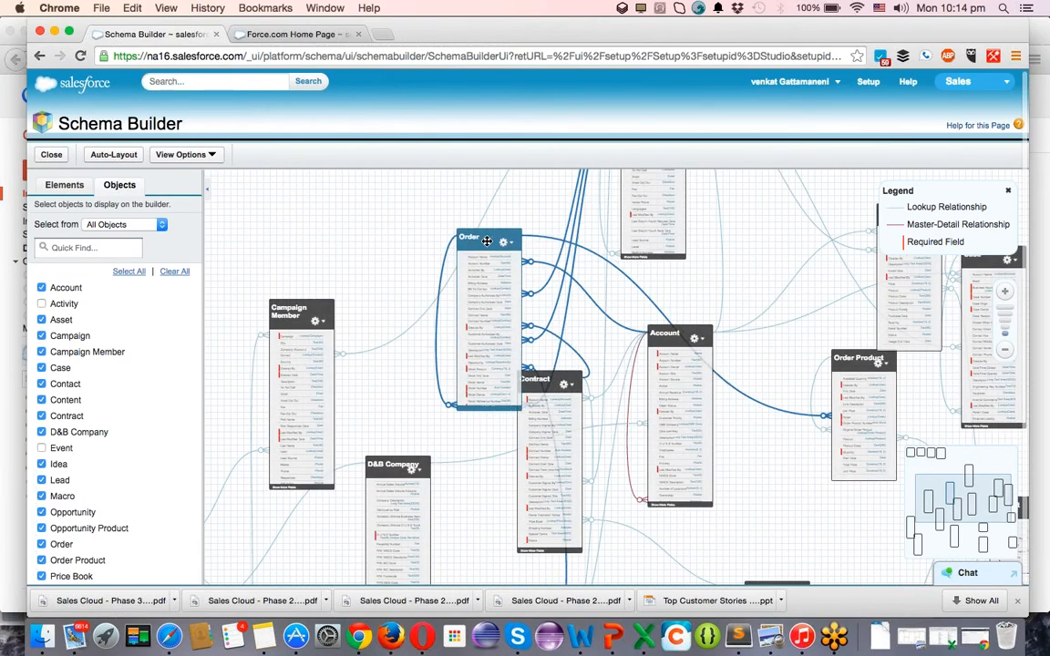
Clear all objects from the canvas and show the Elements palette.
left_click(174, 271)
left_click(117, 248)
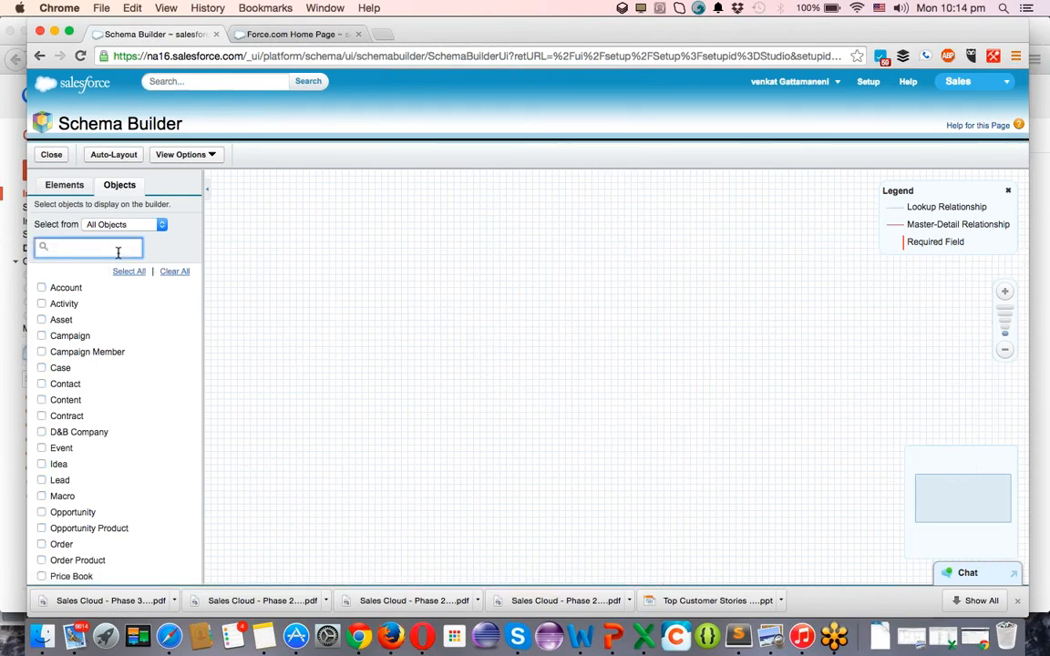
left_click(66, 185)
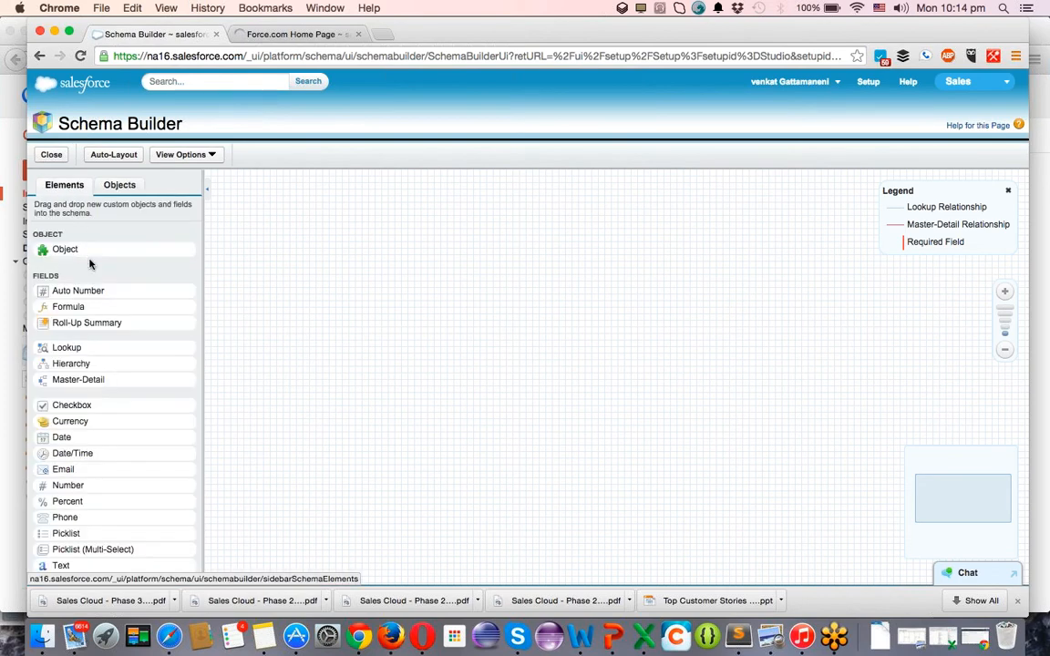
Drop a new Referral object on the canvas and make its record name an Auto Number.
left_click_drag(76, 248, 418, 274)
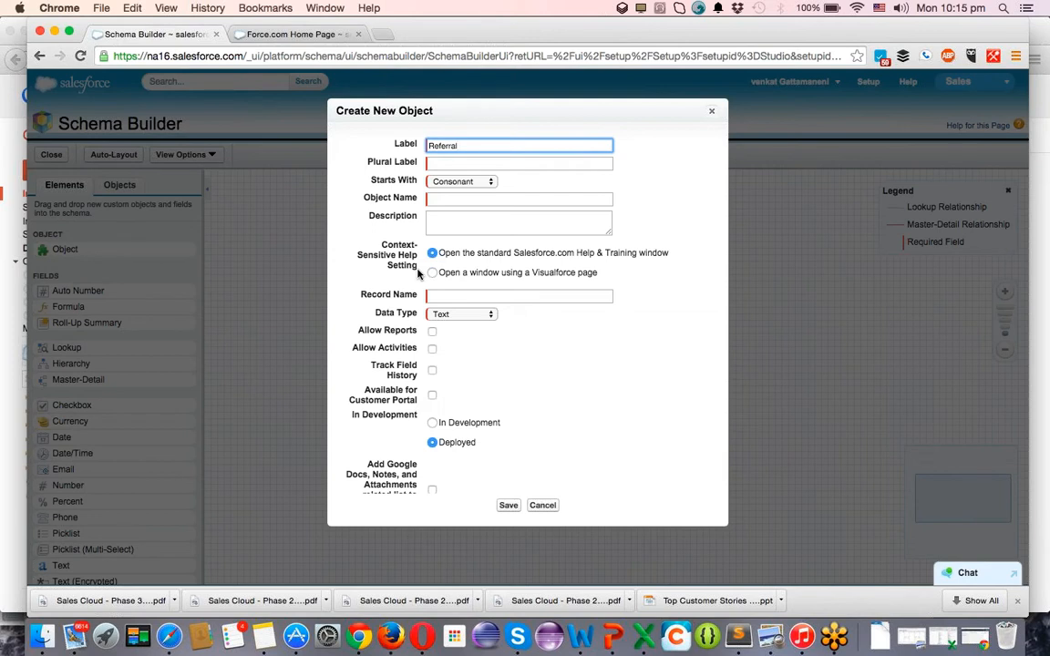
key("super+a")
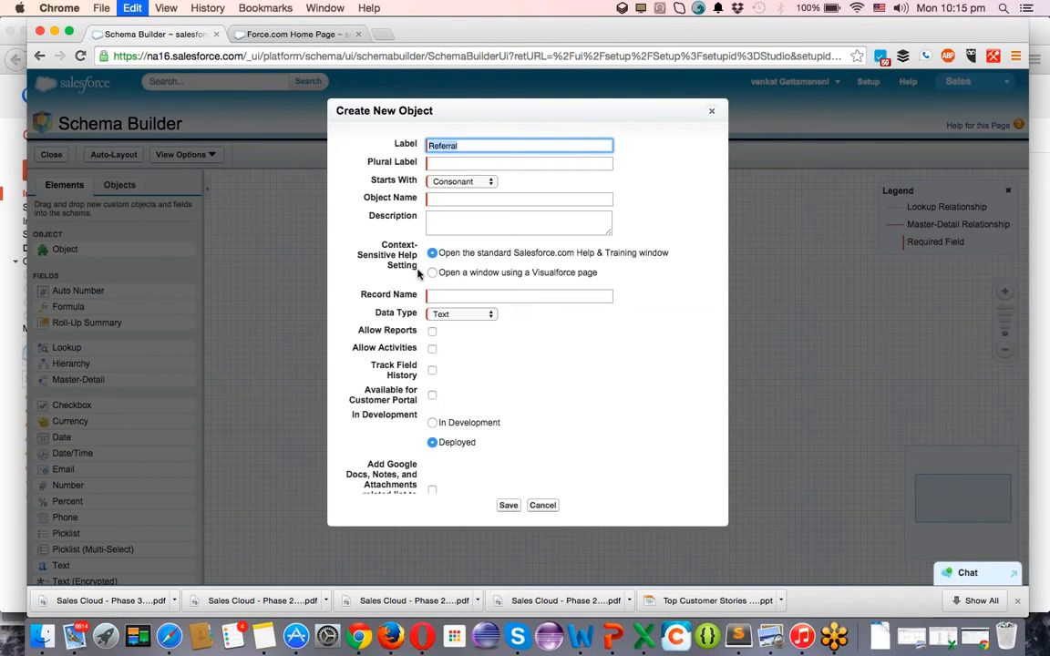
key("Tab")
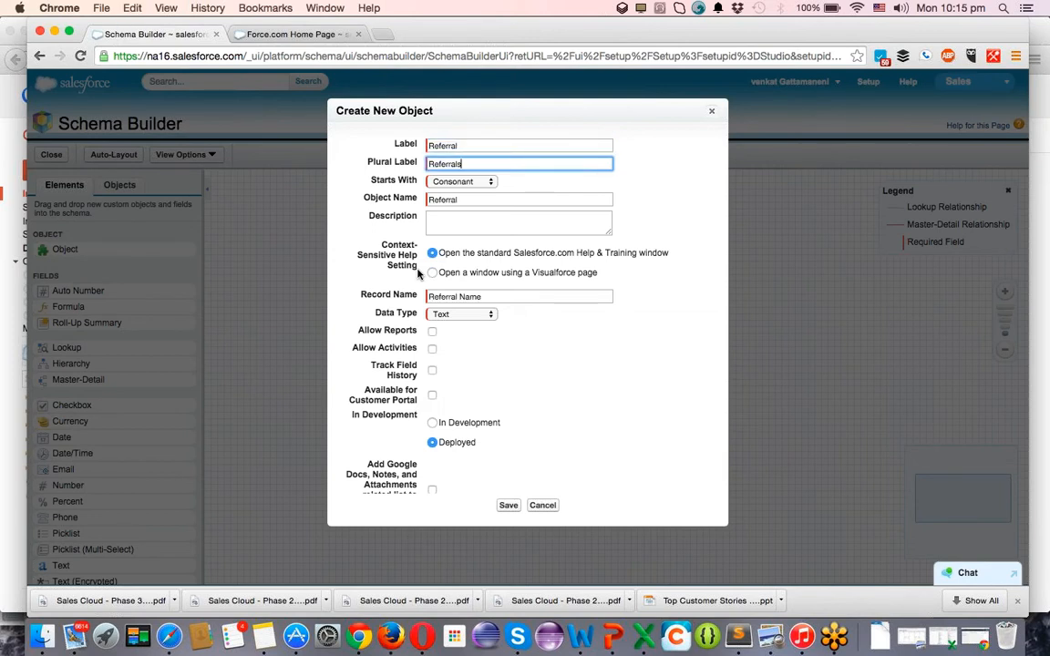
left_click(472, 146)
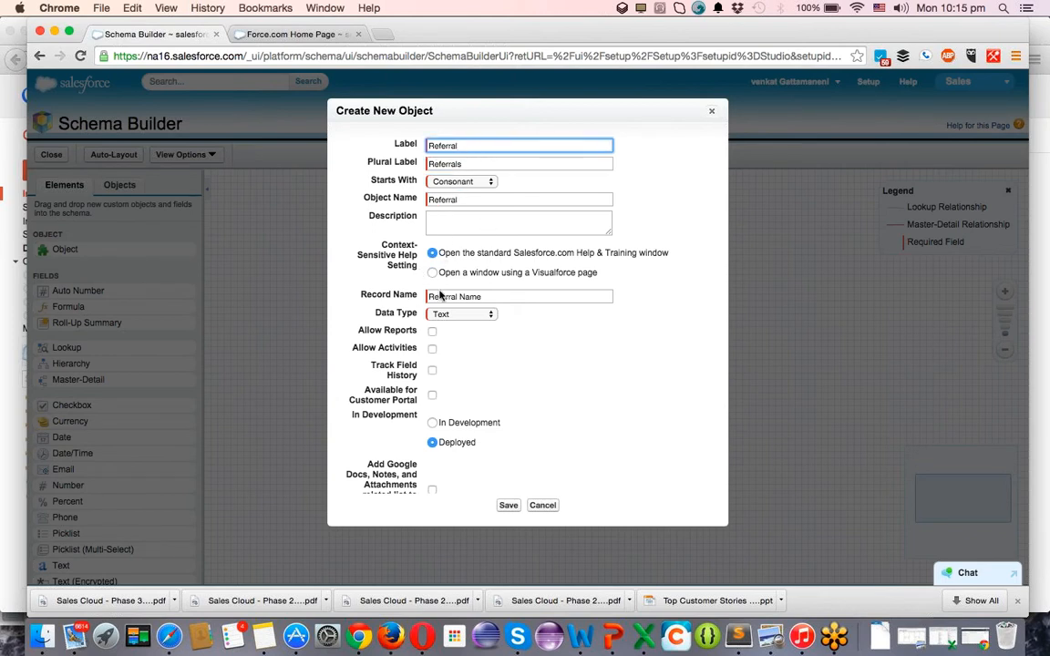
left_click(496, 298)
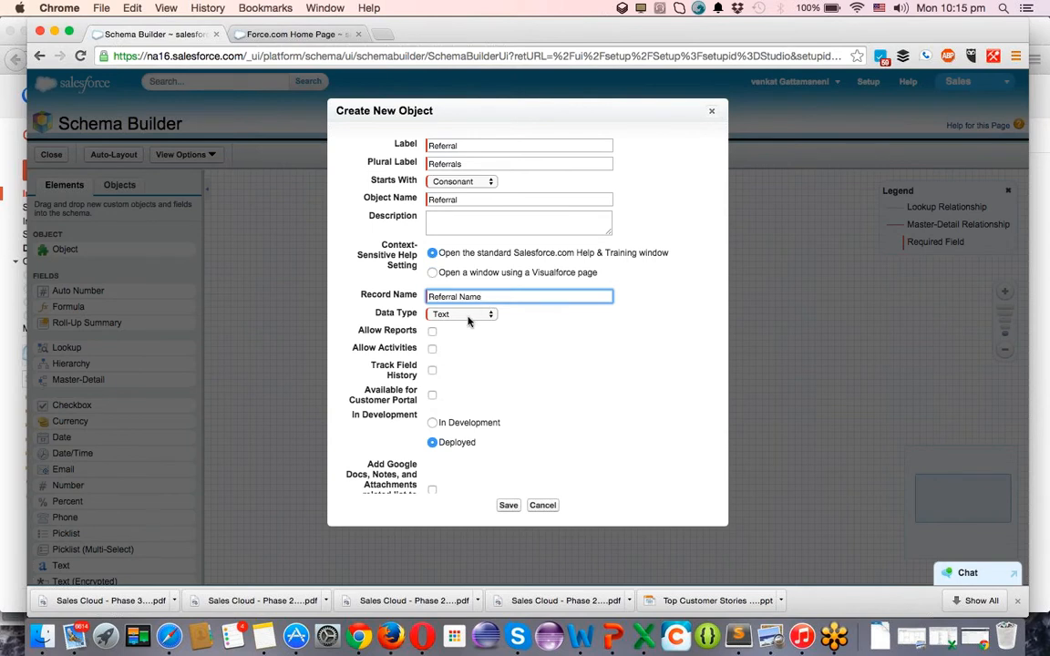
left_click(469, 316)
left_click(468, 315)
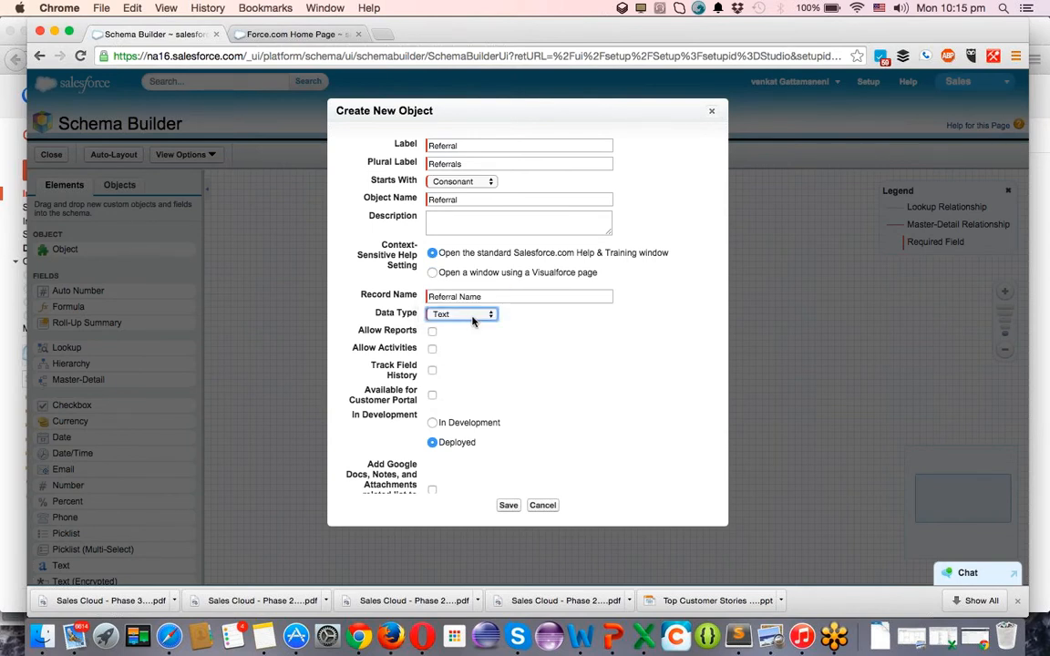
left_click(476, 316)
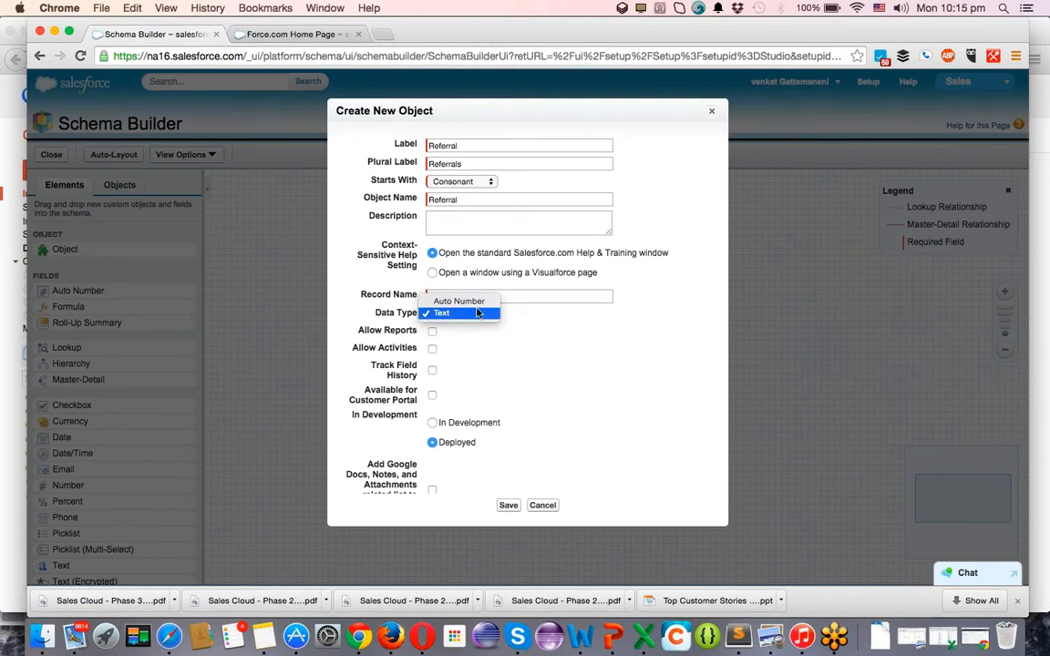
left_click(478, 301)
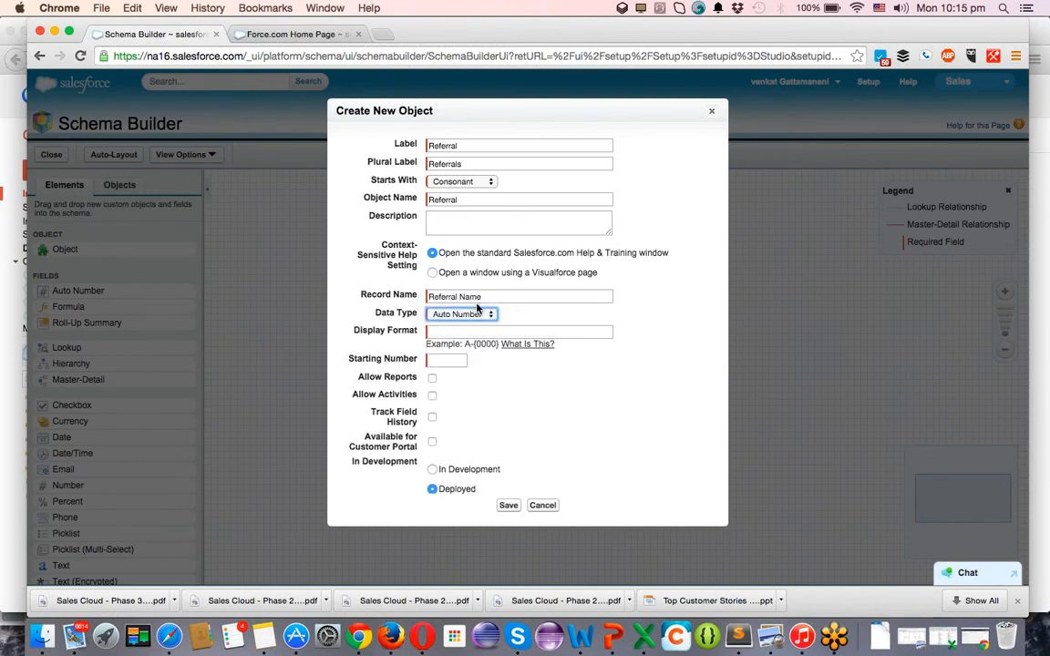
Use display format R-{000000000} starting at 1, allow reports and activities, and save.
left_click(466, 331)
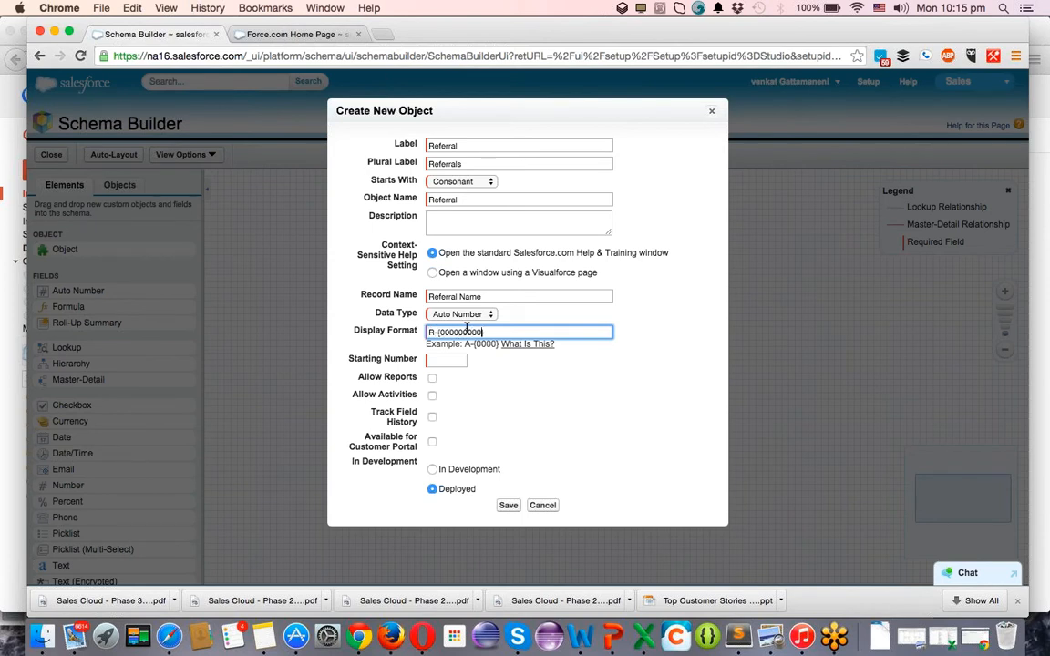
type("R-{000000000}")
left_click(445, 364)
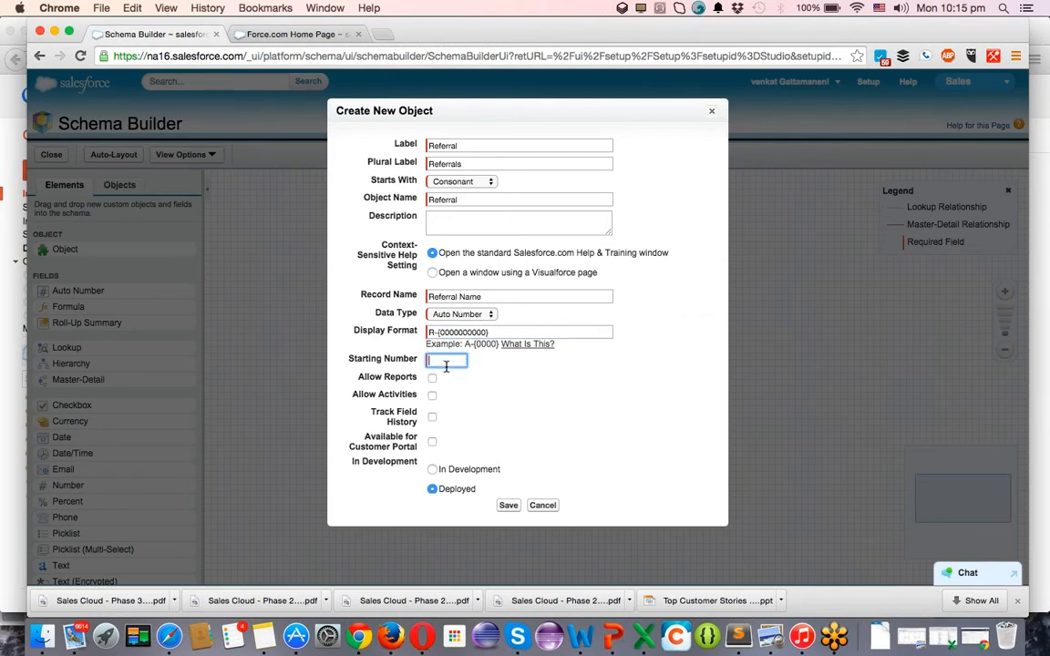
type("1")
left_click(432, 377)
left_click(431, 395)
left_click(508, 505)
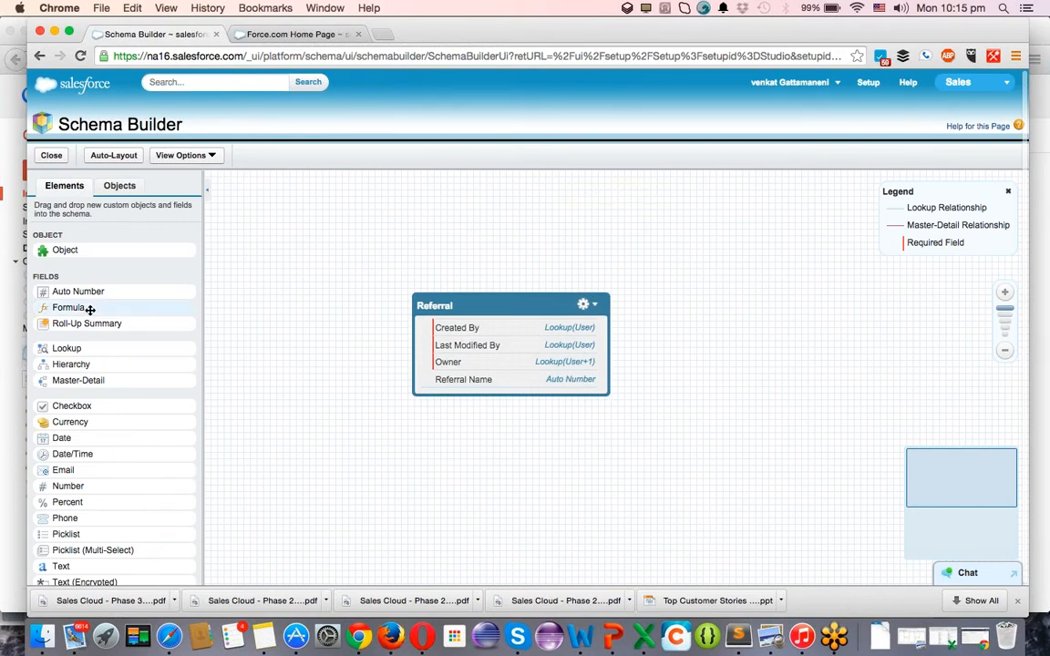
left_click(650, 620)
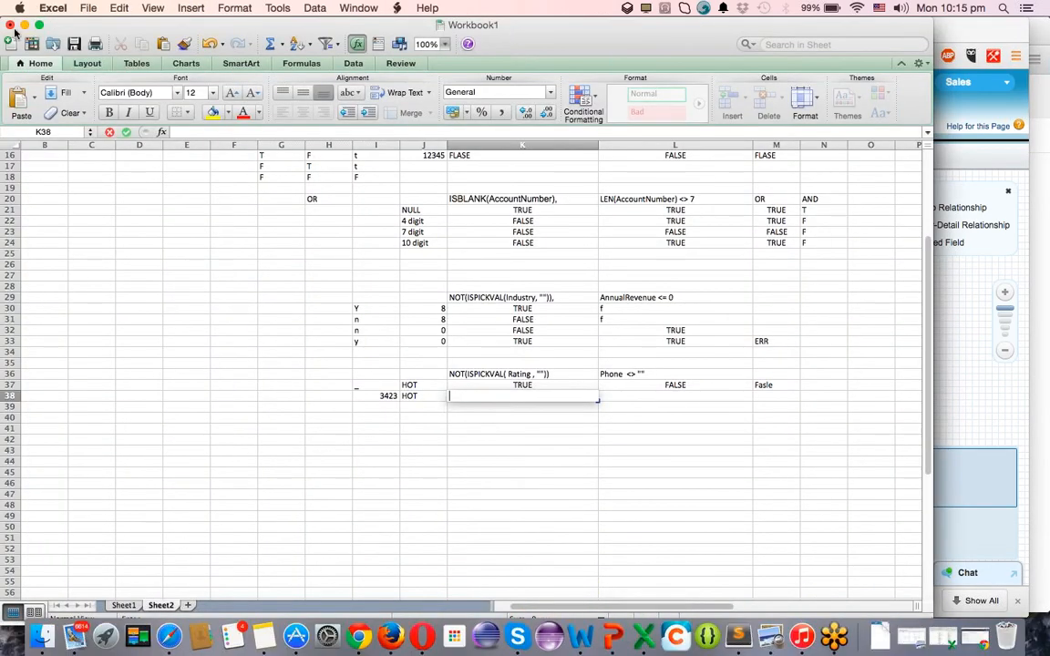
Close Workbook1 with Don't Save and return to Chrome's Schema Builder.
left_click(9, 24)
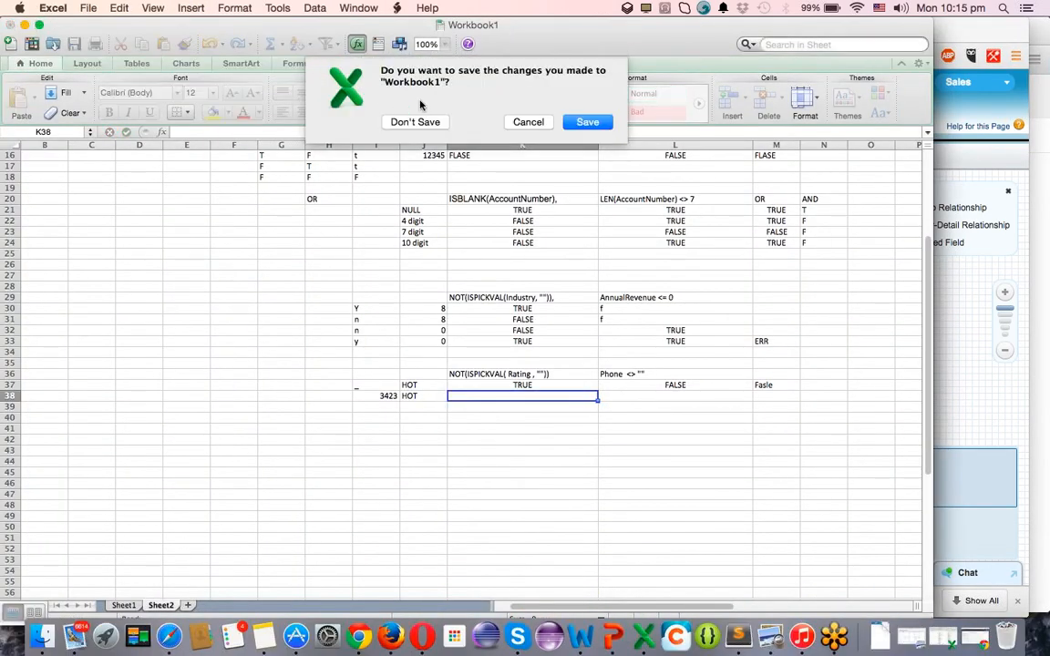
left_click(434, 125)
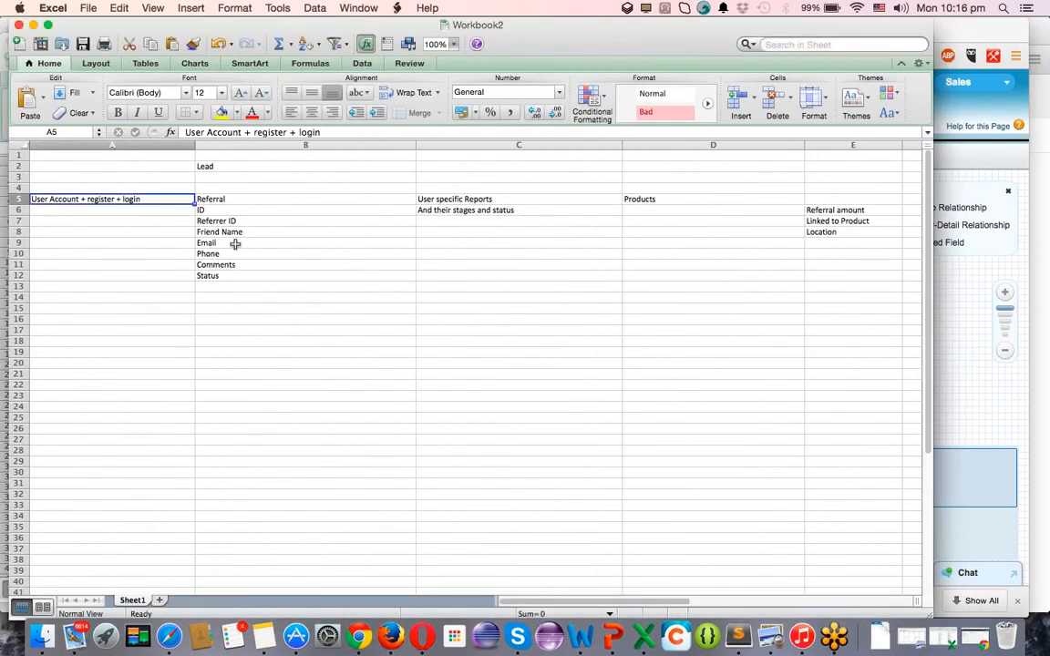
key("super+Tab")
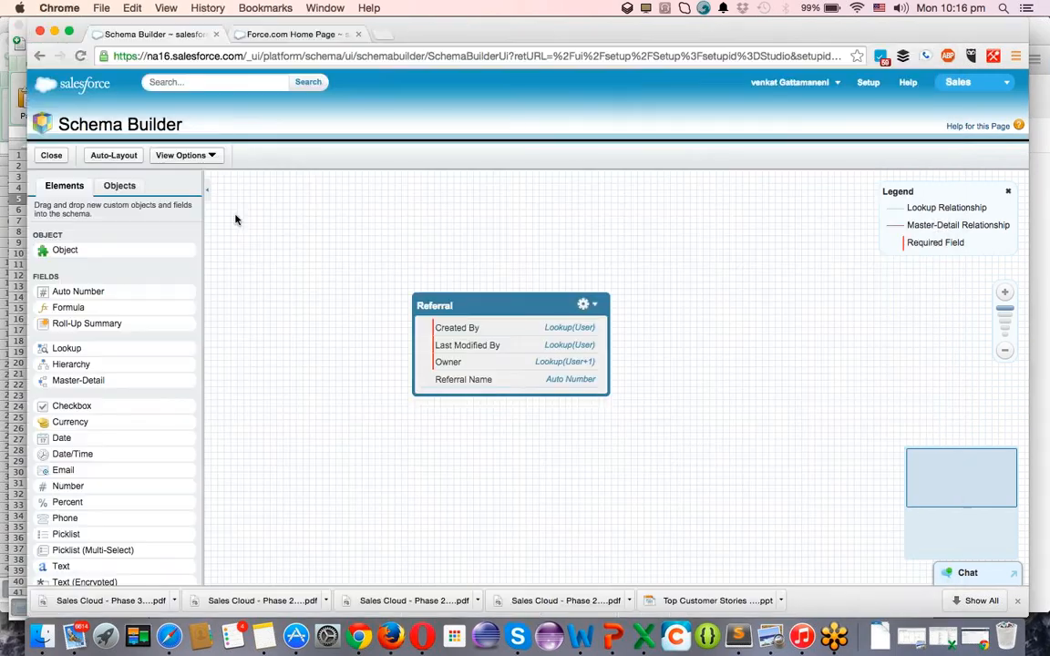
key("super+Tab")
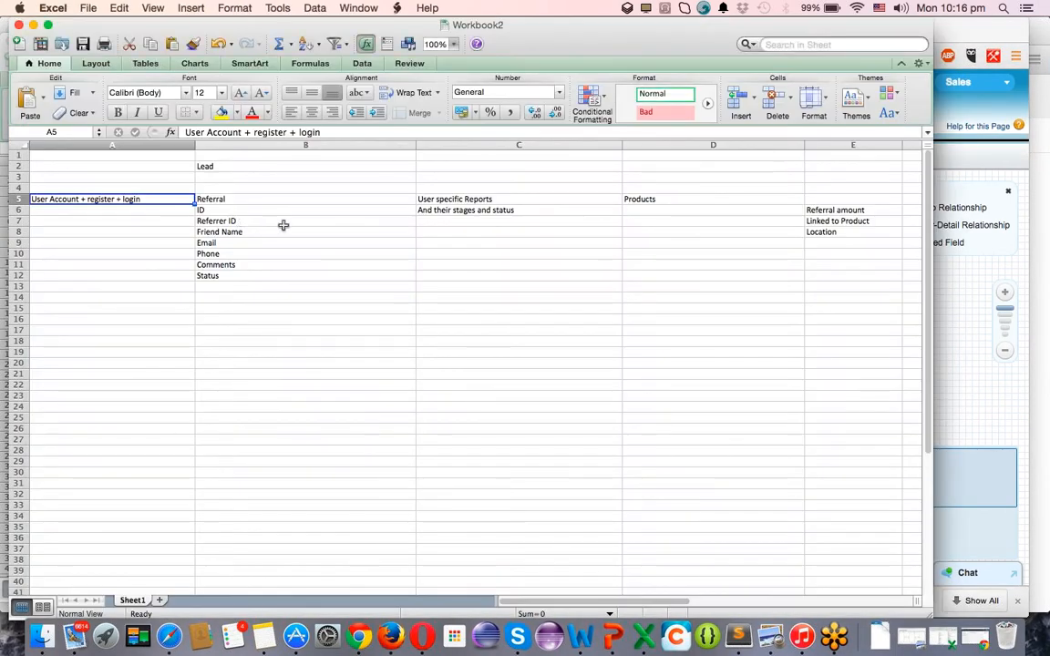
key("super+Tab")
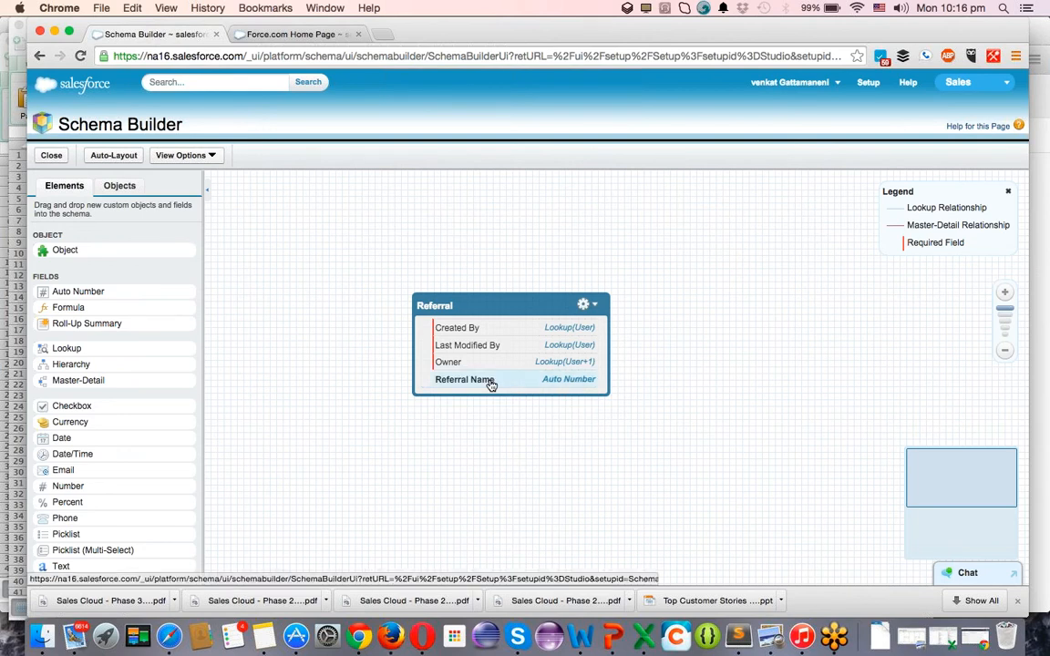
Edit the Referral object's properties to rename the record name to 'Referral Id' and save.
left_click(596, 307)
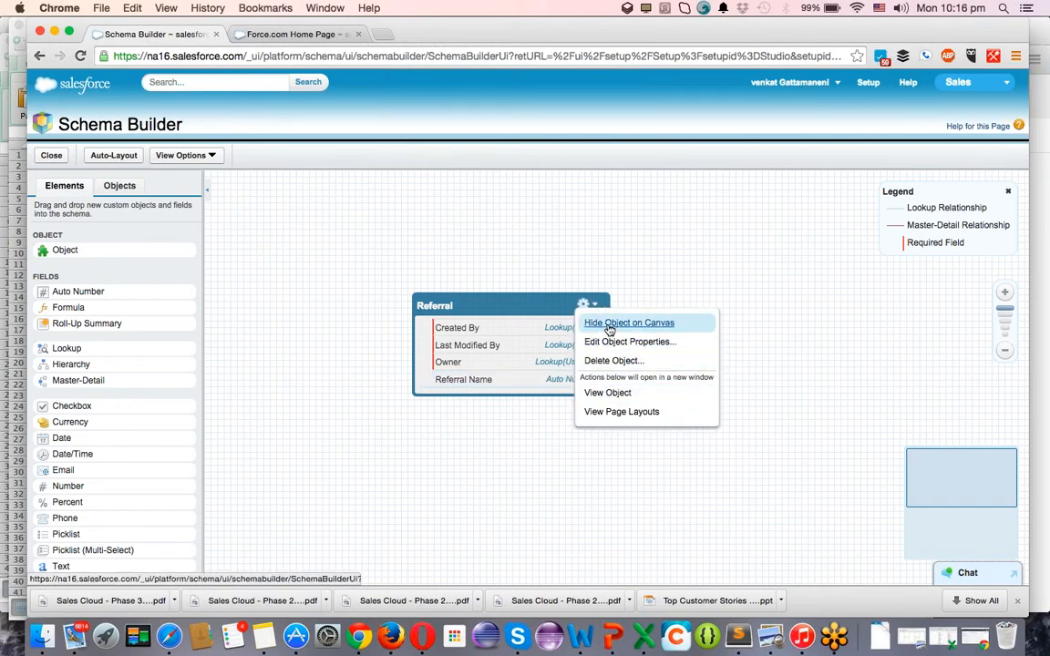
left_click(605, 342)
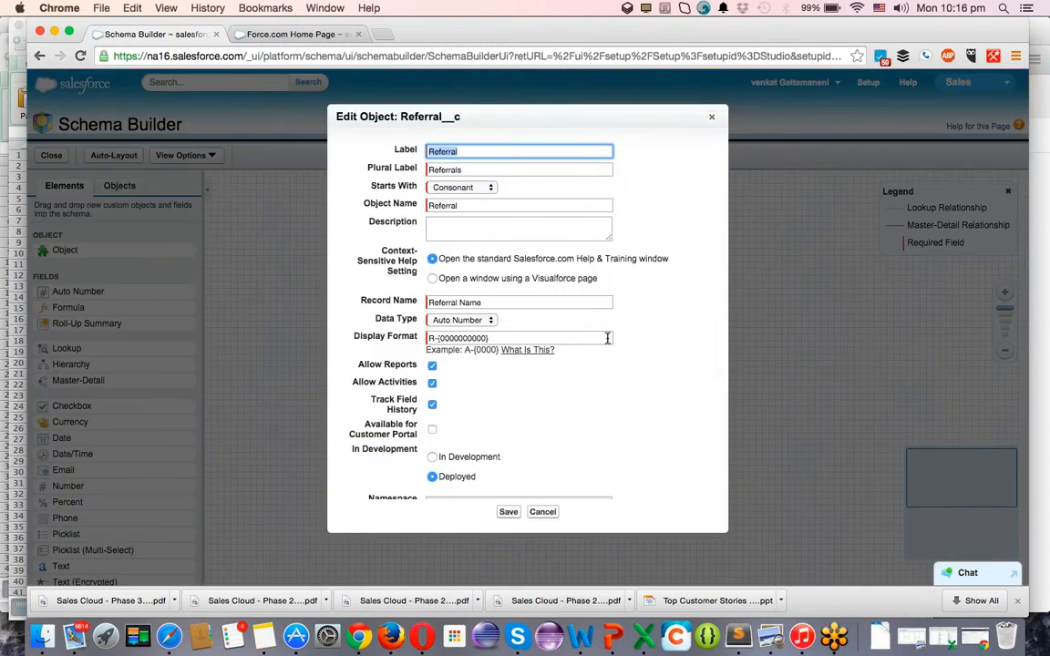
left_click(494, 305)
key("BackSpace")
key("BackSpace")
key("BackSpace")
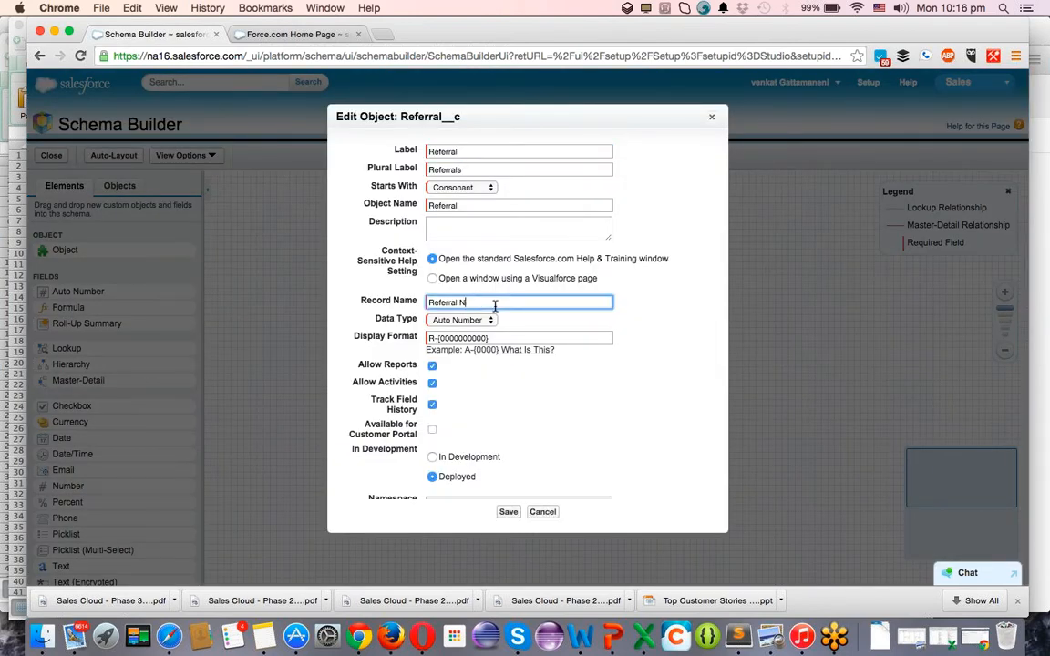
type("Id")
left_click(510, 512)
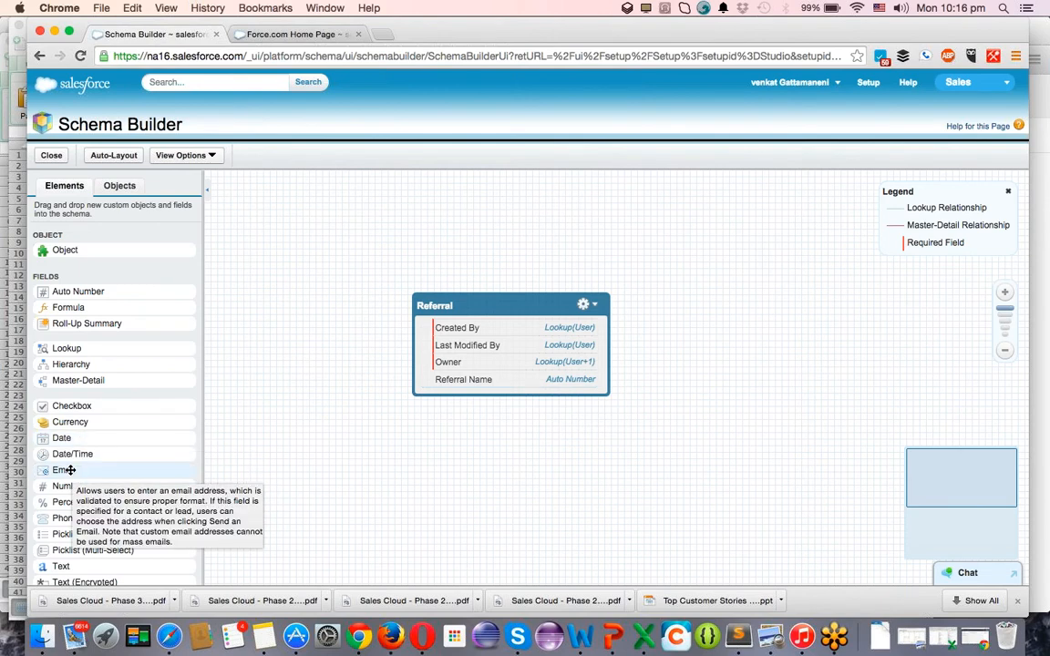
Add a required Email field labelled 'Referral Email' to the Referral object.
left_click_drag(65, 469, 458, 377)
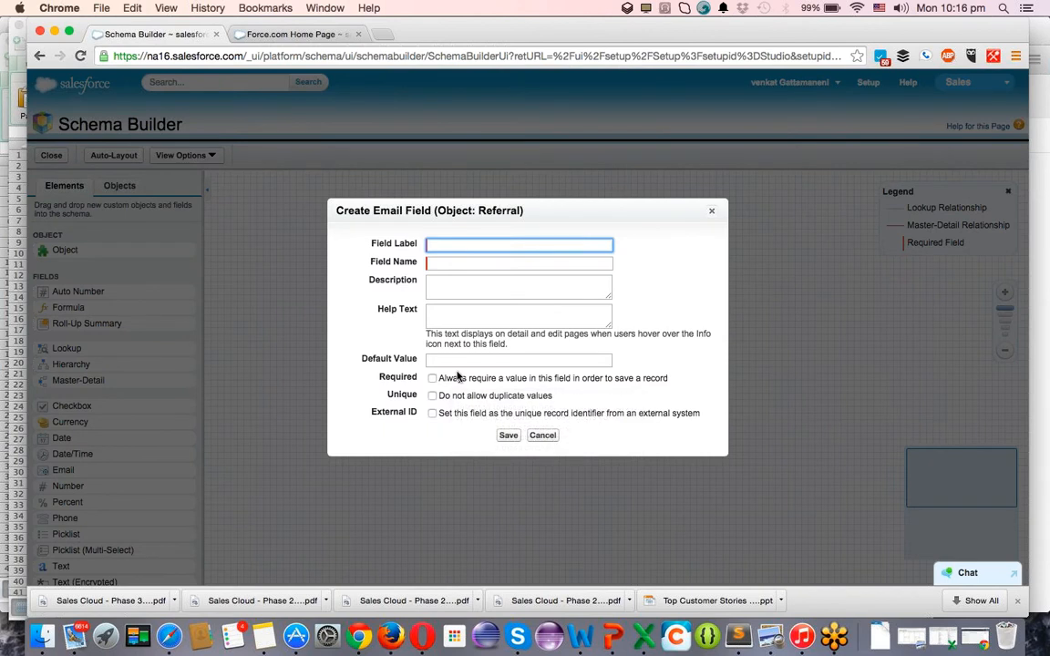
type("Referral Email")
key("Tab")
key("Tab")
key("Tab")
key("Tab")
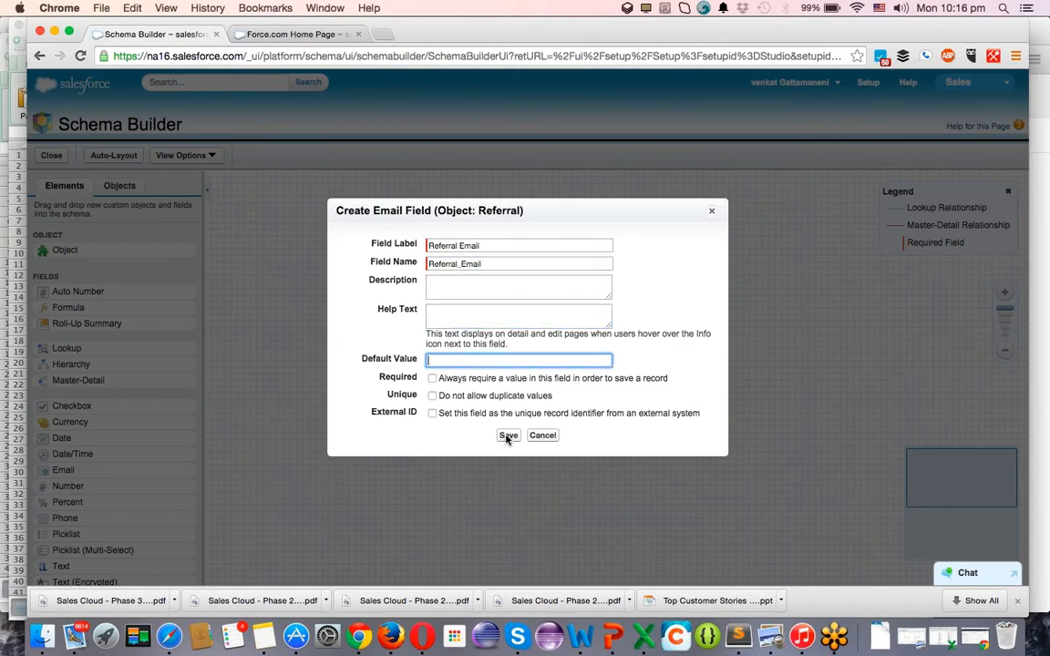
left_click(508, 435)
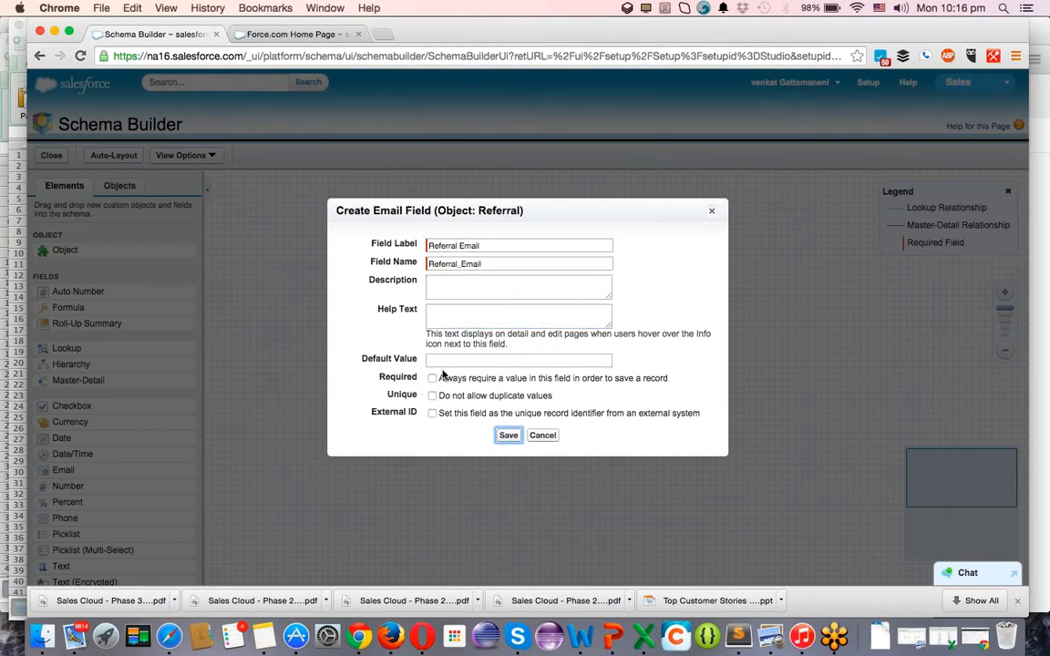
left_click(433, 378)
left_click(507, 436)
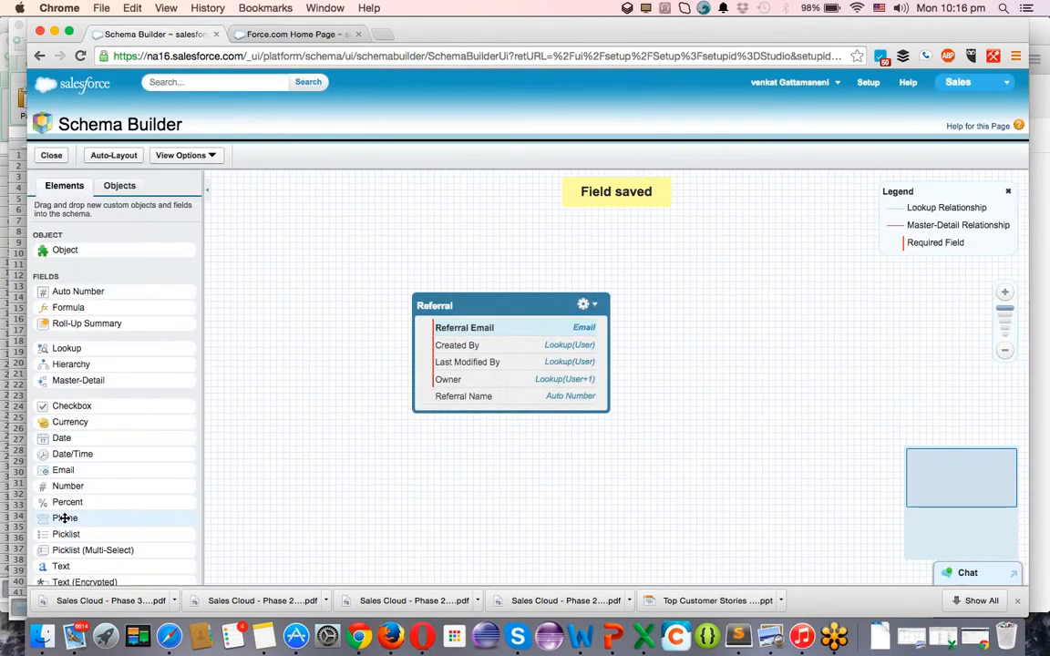
Add a Phone field labelled 'Phone' to the Referral object and save it.
left_click_drag(65, 518, 445, 406)
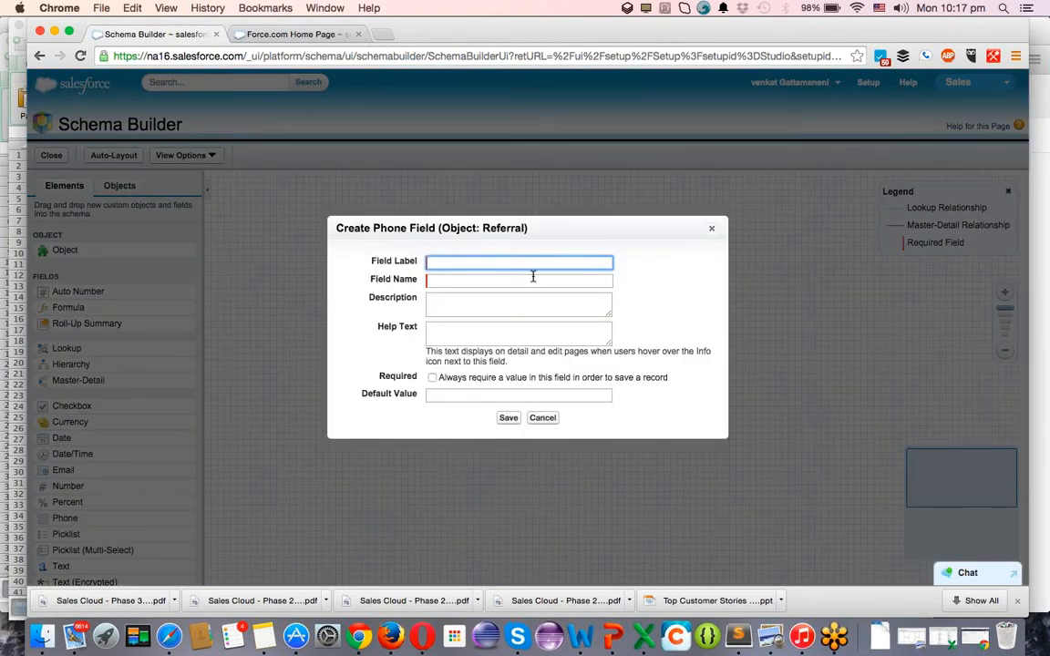
type("Phone")
key("Tab")
key("Tab")
key("Tab")
key("Tab")
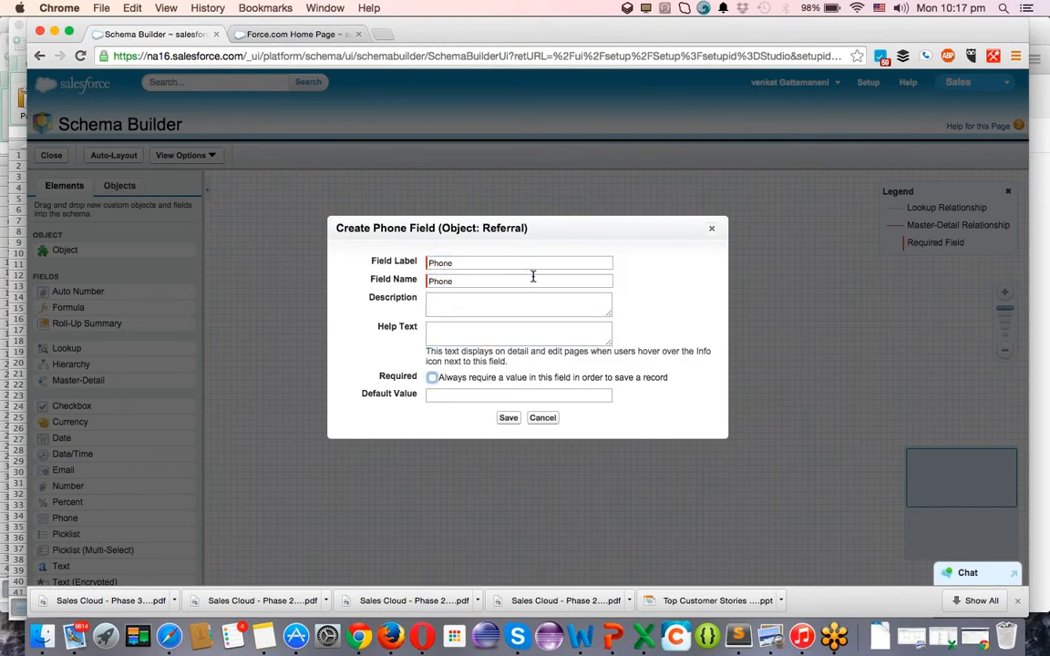
left_click(508, 417)
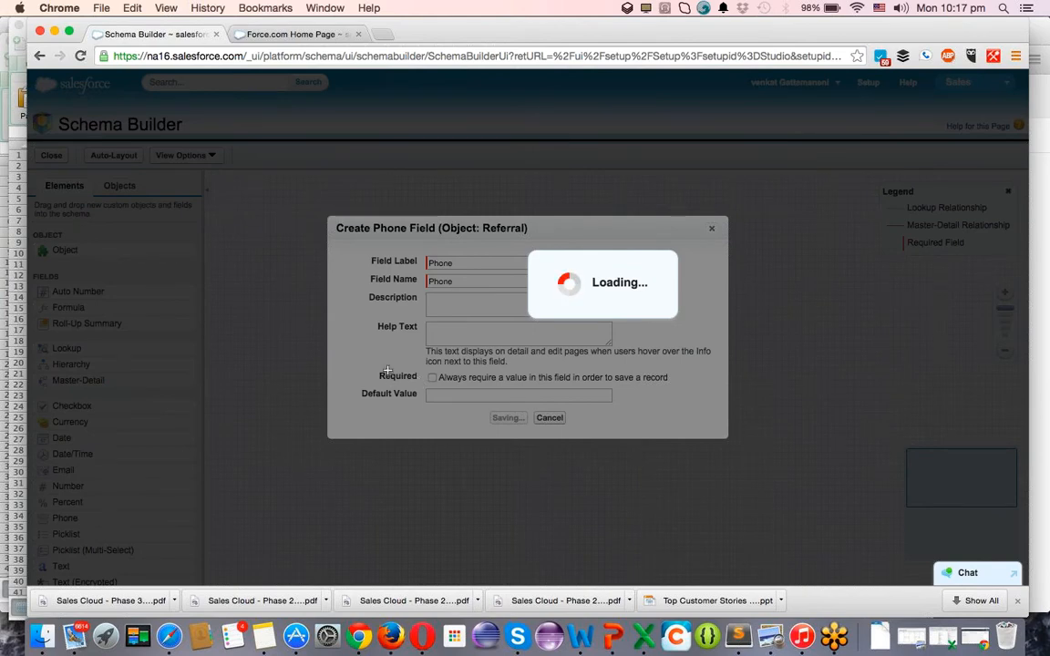
key("super+Tab")
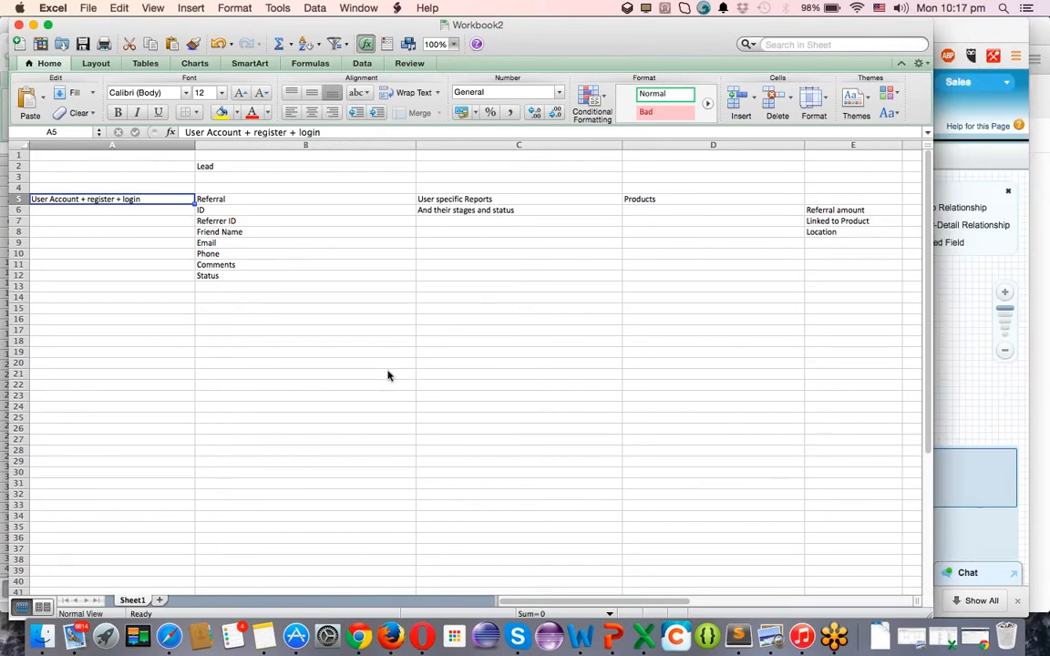
Return from Excel to the Schema Builder and open the Referral Email field for editing.
key("super+Tab")
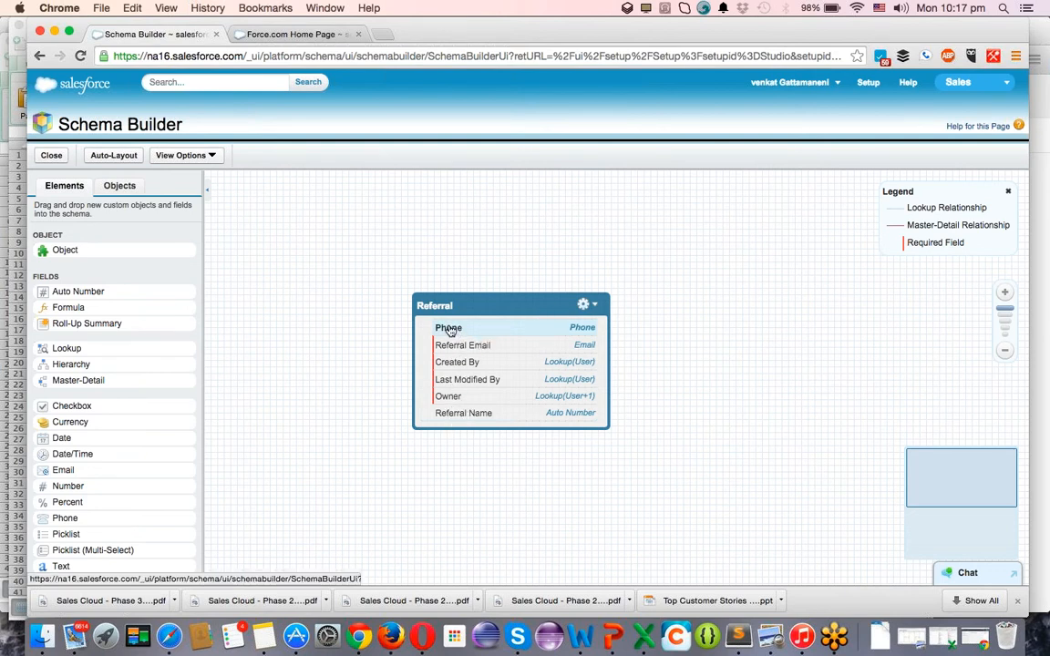
left_click(499, 349)
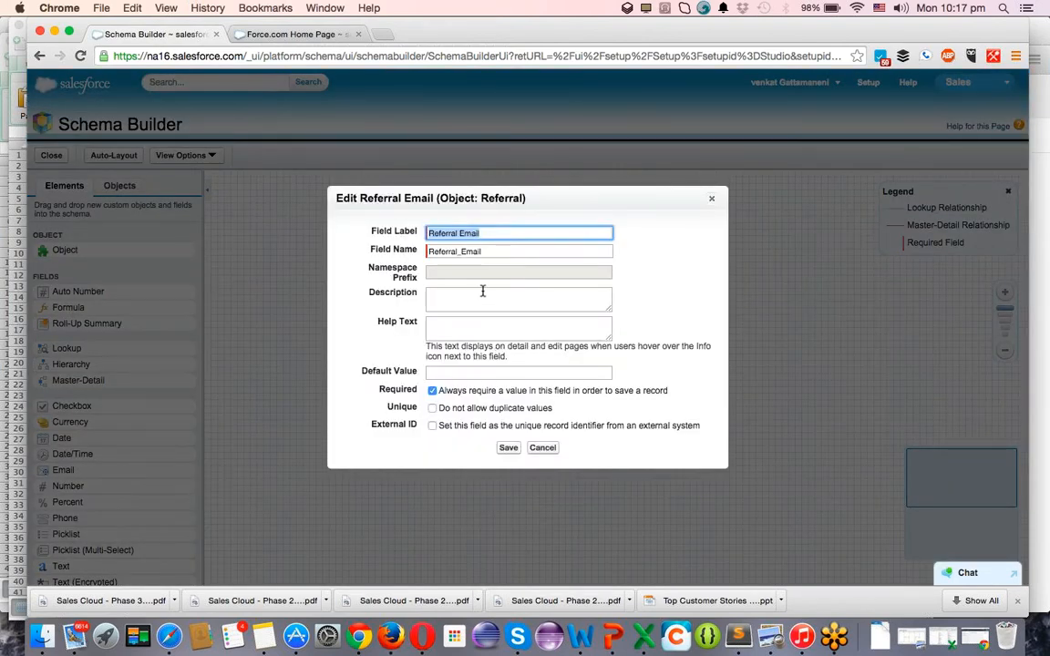
Shorten the Referral Email field's name and label to 'Email', accept both warnings, and save.
left_click(462, 252)
key("BackSpace")
key("BackSpace")
key("BackSpace")
key("BackSpace")
key("BackSpace")
key("BackSpace")
key("BackSpace")
key("BackSpace")
key("BackSpace")
left_click(462, 233)
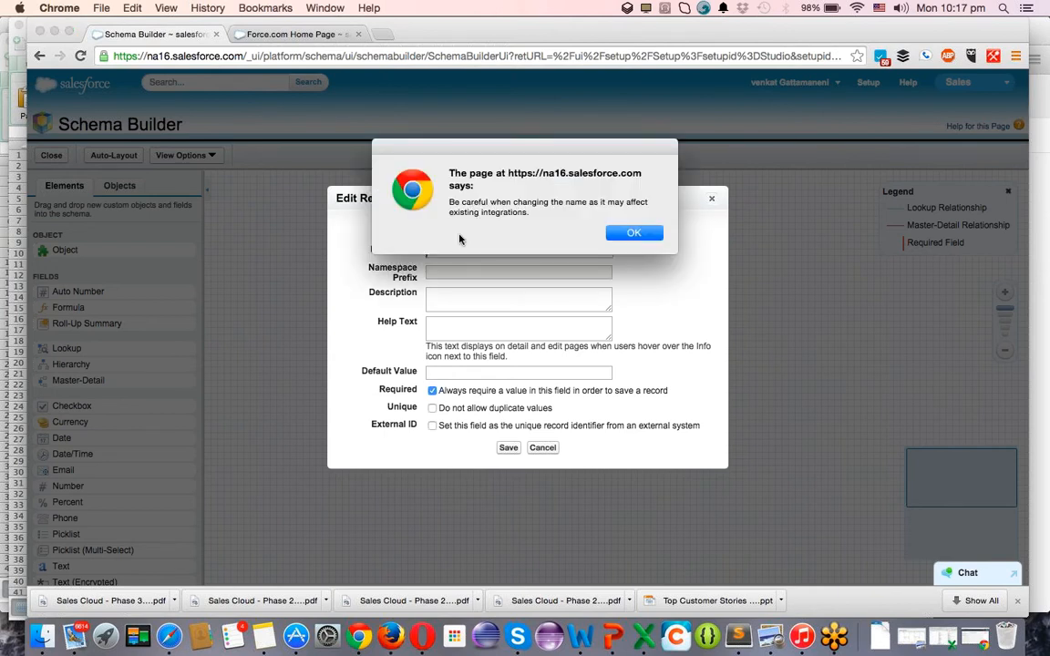
left_click(634, 232)
left_click(462, 231)
key("shift+super+Left")
key("BackSpace")
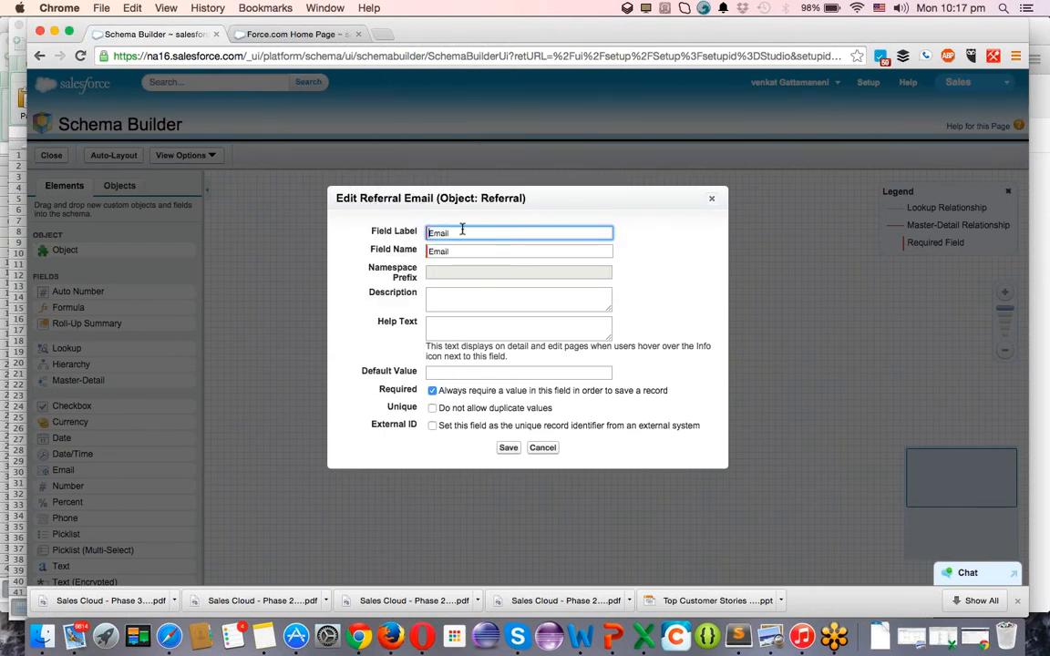
left_click(508, 447)
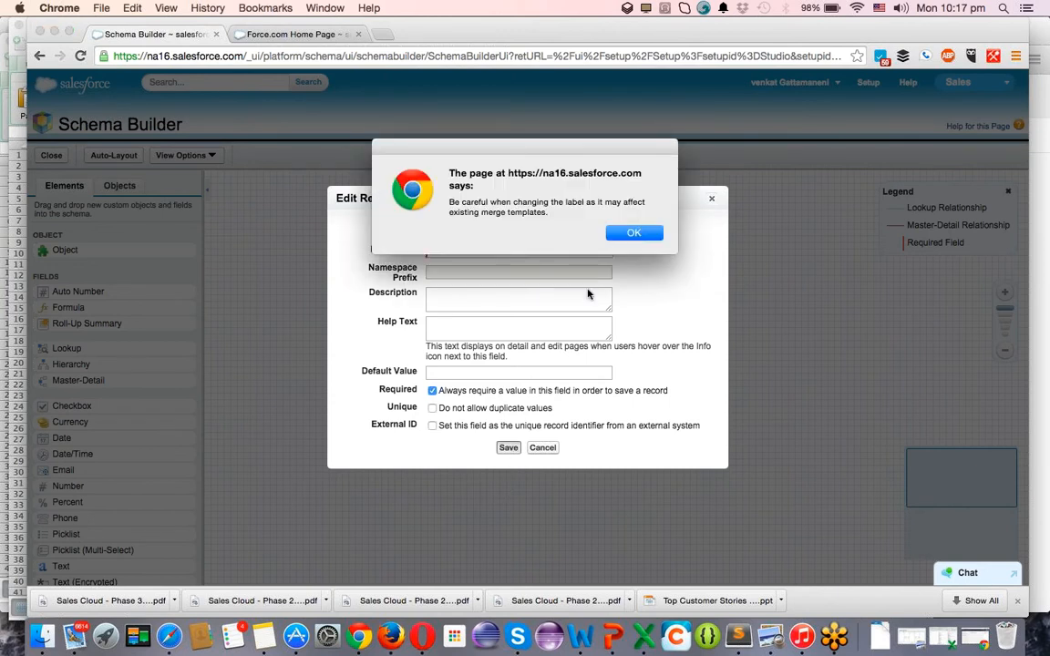
left_click(632, 235)
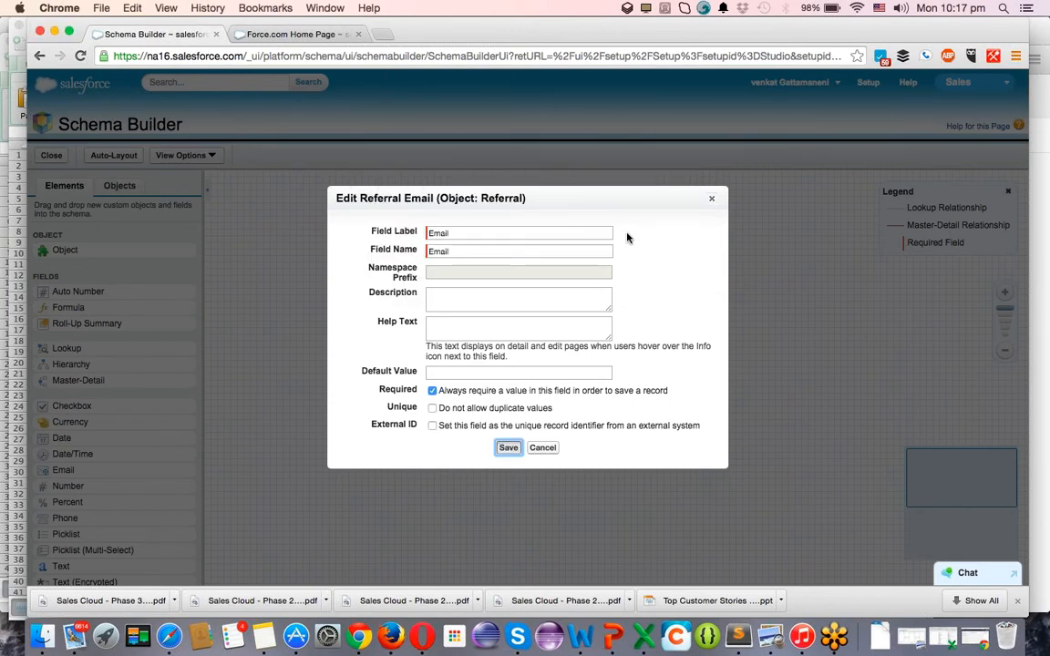
left_click(506, 447)
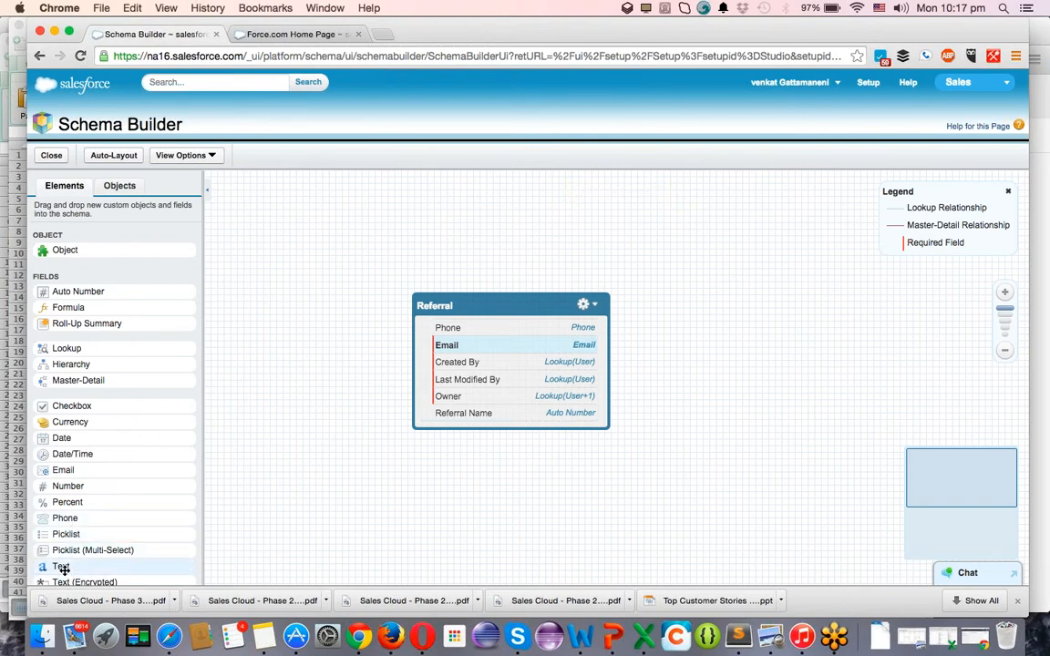
Add a FriendsName text field of length 80 to the Referral object and save it.
left_click_drag(61, 566, 503, 371)
type("Friend")
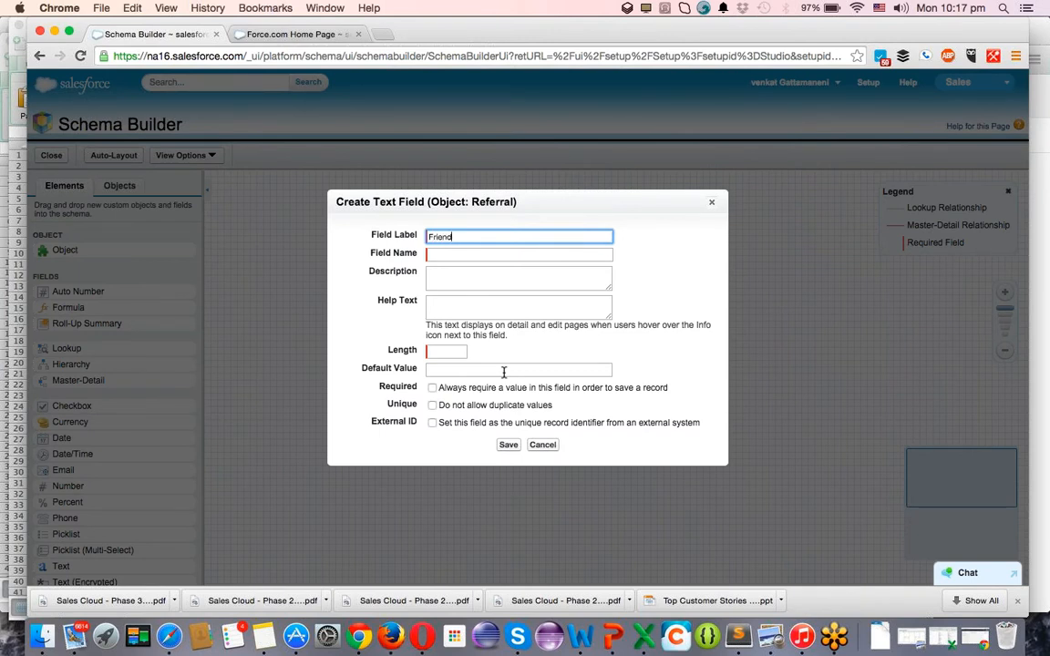
type("sName")
key("Tab")
key("Tab")
key("Tab")
key("Tab")
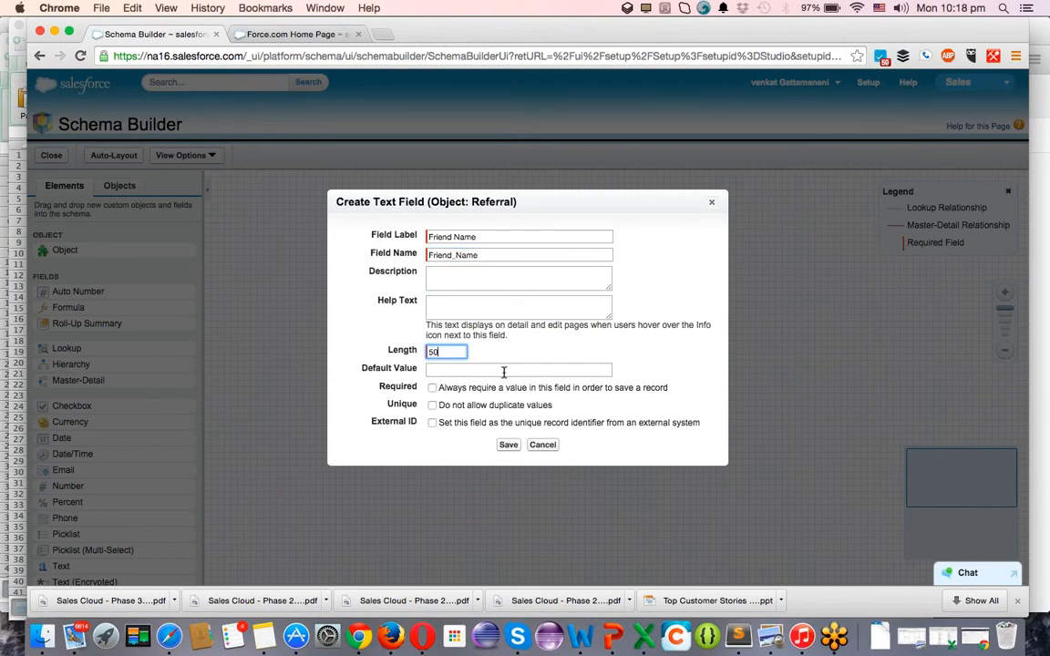
double_click(456, 352)
type("80")
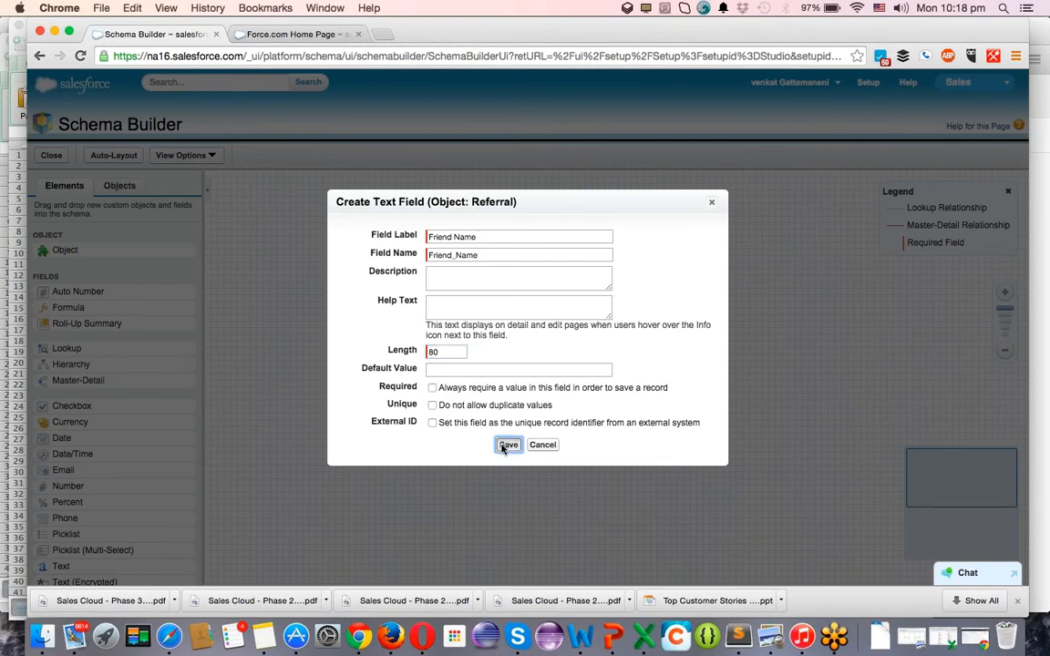
left_click(503, 445)
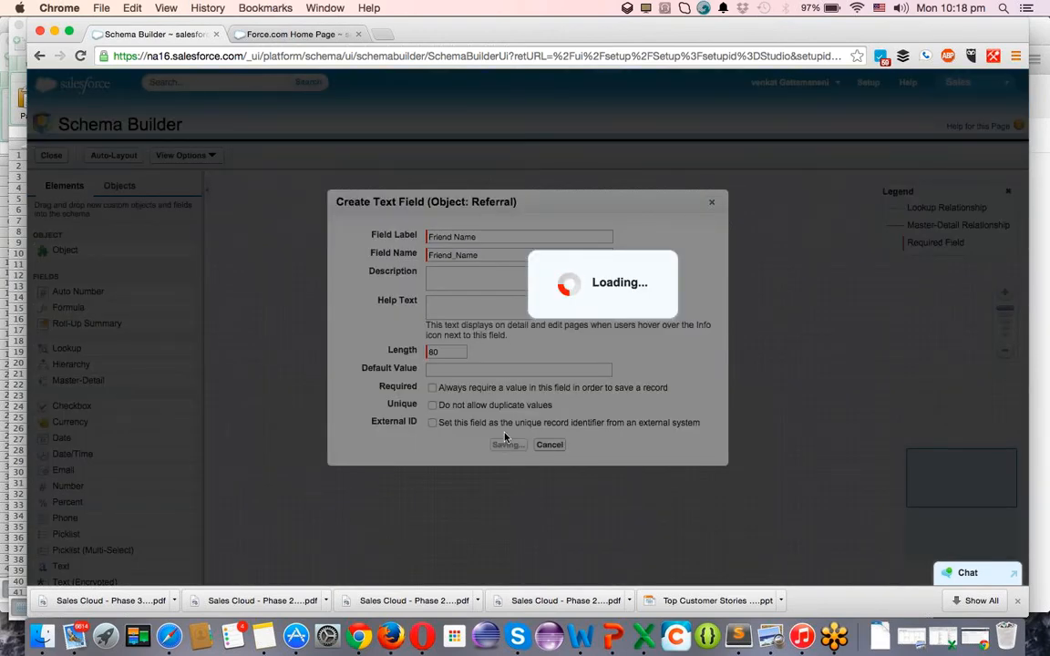
key("super+Tab")
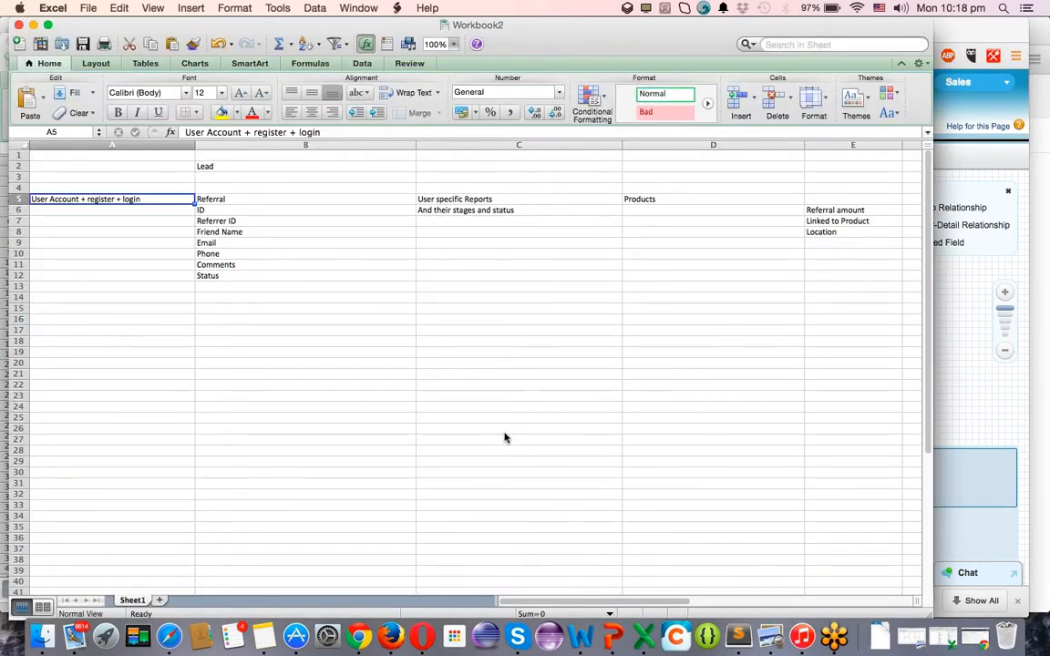
key("super+Tab")
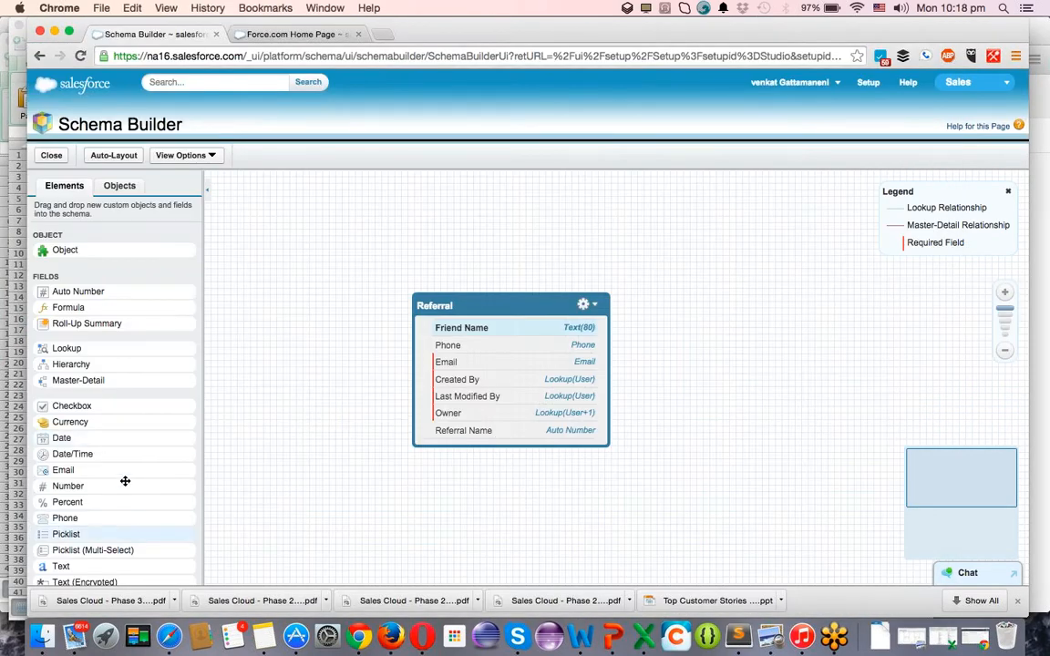
scroll(123, 476, "down", 3)
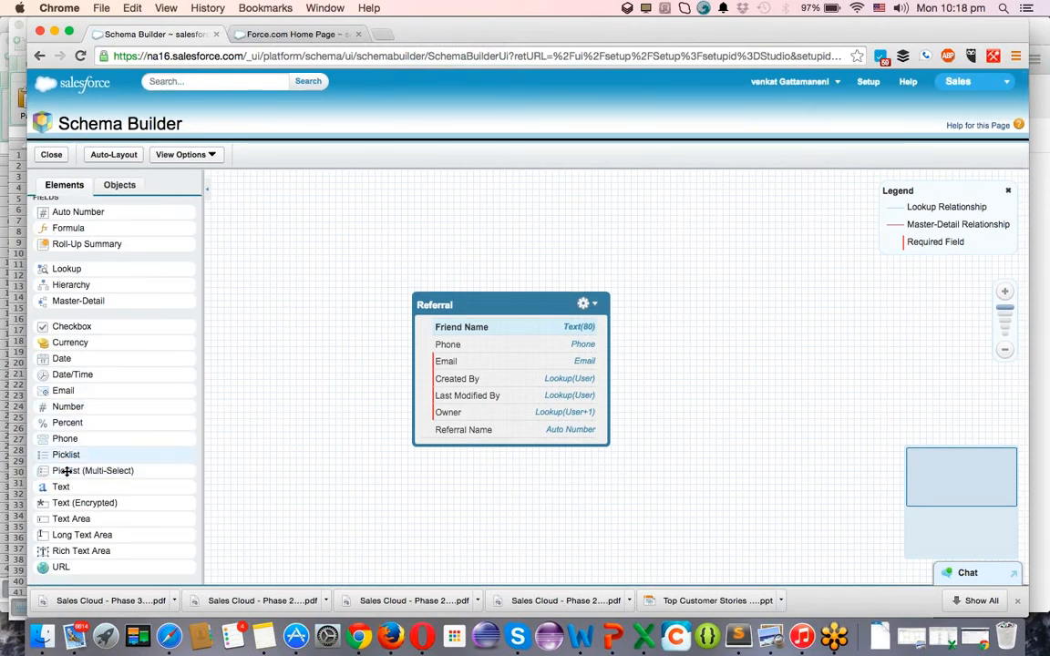
Start a Referral Status picklist on Referral with Referred as its first value.
left_click_drag(73, 455, 463, 412)
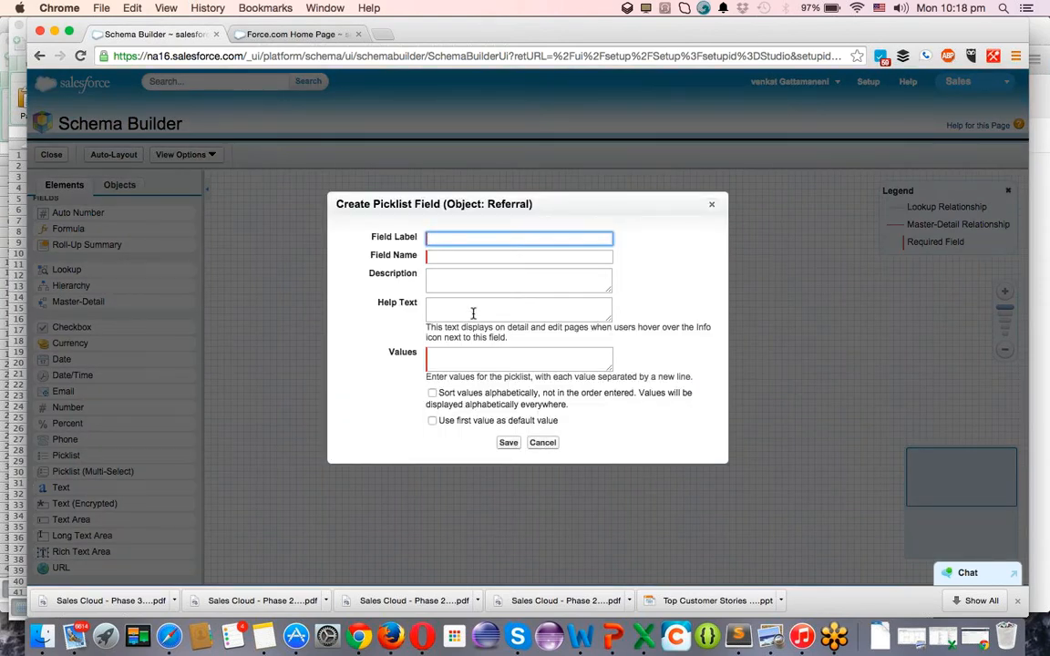
type("Referral STat")
key("BackSpace")
key("BackSpace")
key("BackSpace")
key("BackSpace")
type("tus")
key("Tab")
key("Tab")
key("Tab")
key("Tab")
type("Refered")
key("Return")
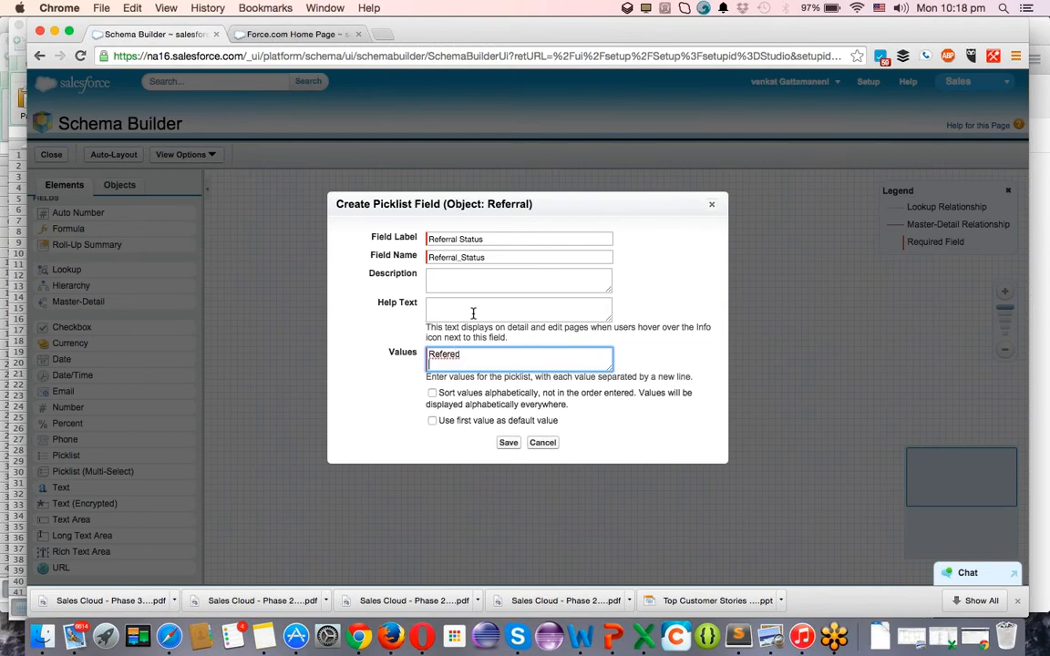
right_click(447, 356)
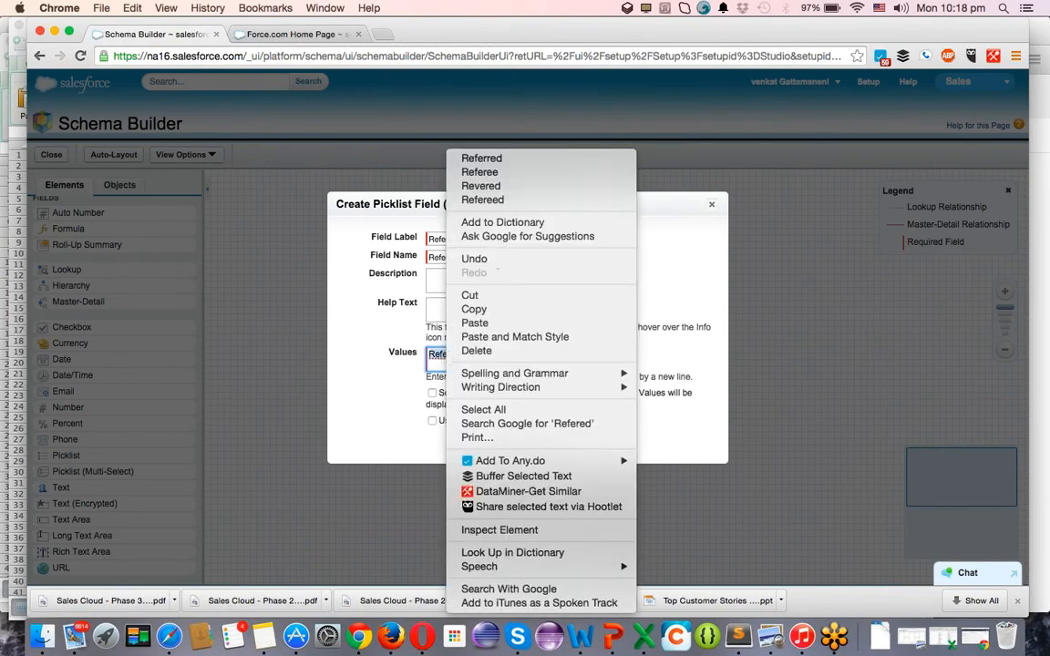
left_click(510, 159)
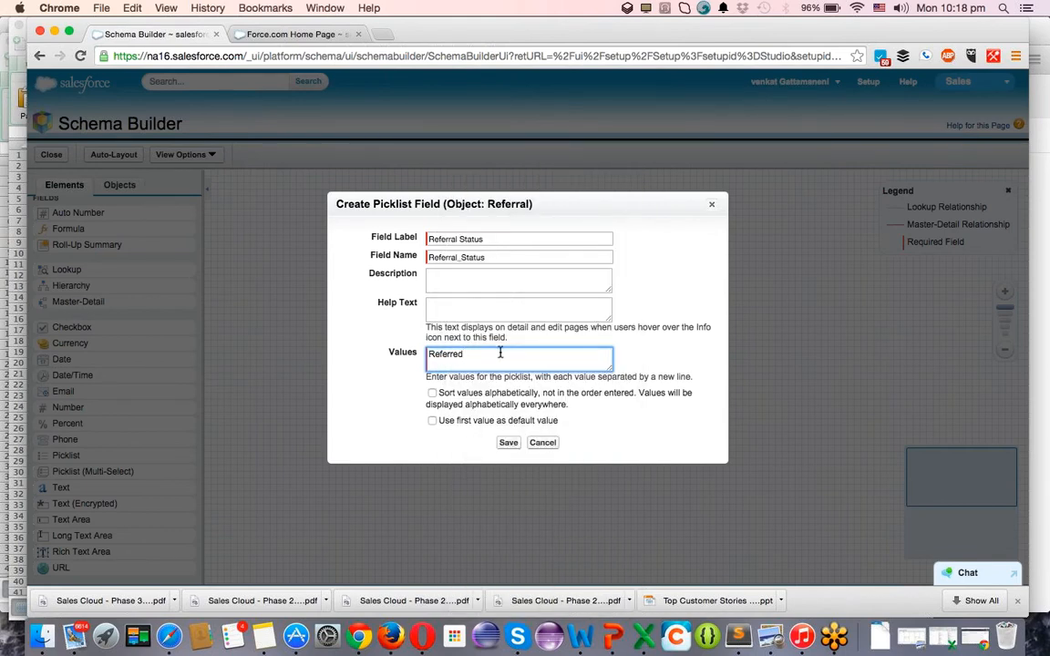
Add the picklist values Contacted, Joined and Referring, correcting typos along the way.
type("Contacted")
key("Return")
type("Ioinde")
key("BackSpace")
key("BackSpace")
key("Return")
double_click(499, 353)
left_click(499, 353)
key("alt+shift+Left")
type("Refer")
key("BackSpace")
type("g")
key("Return")
Correct the Inactive value and save the Referral Status picklist field.
left_click(514, 447)
left_click(438, 364)
type("a")
key("BackSpace")
key("BackSpace")
type("A")
left_click(438, 365)
left_click(508, 443)
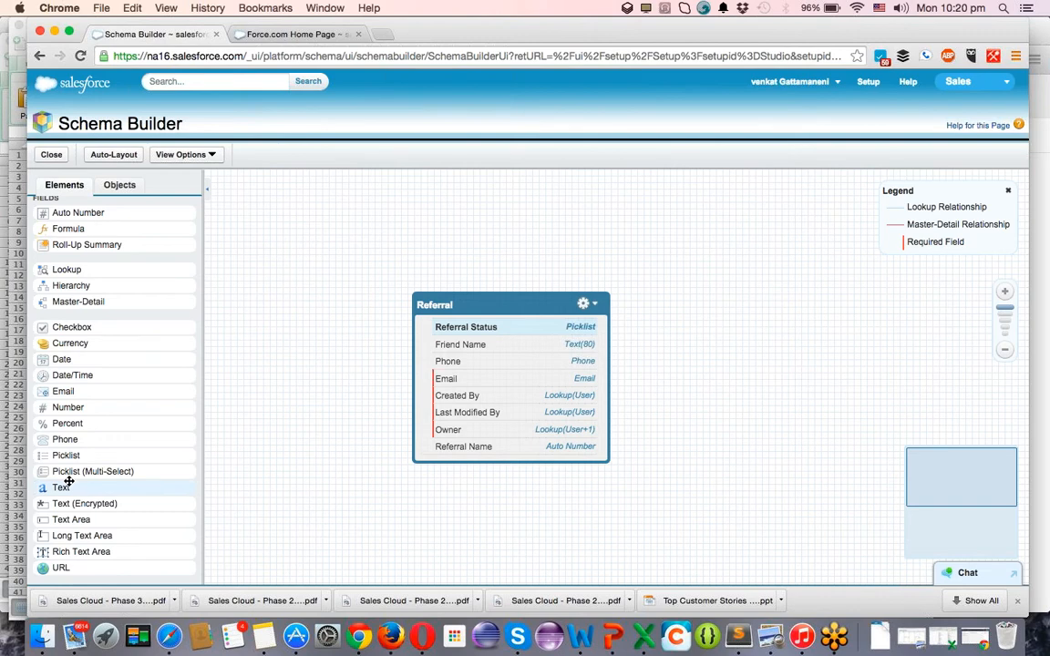
Create a Referral Code text field with length 20 on Referral and save it.
left_click_drag(61, 487, 488, 403)
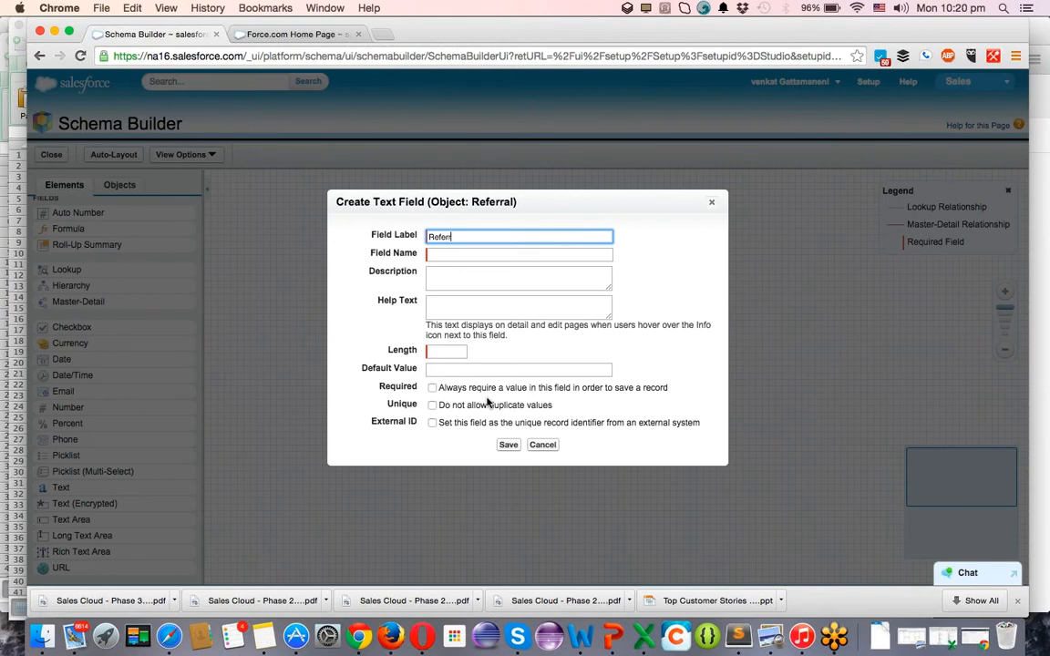
type("Referral Code")
key("Tab")
key("Tab")
key("Tab")
key("Tab")
type("20")
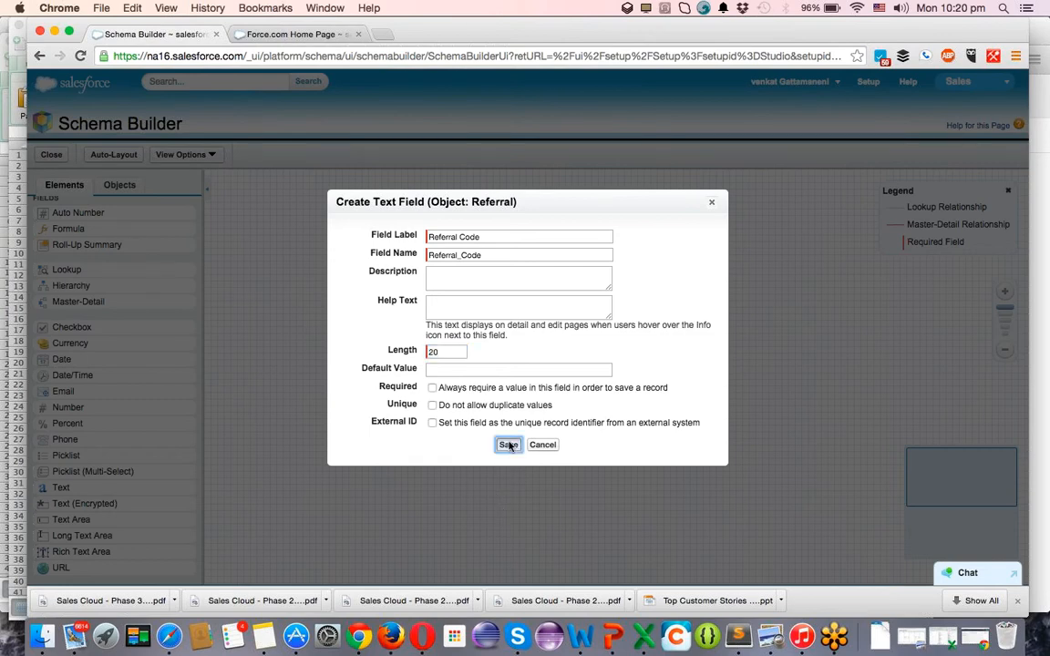
left_click(507, 444)
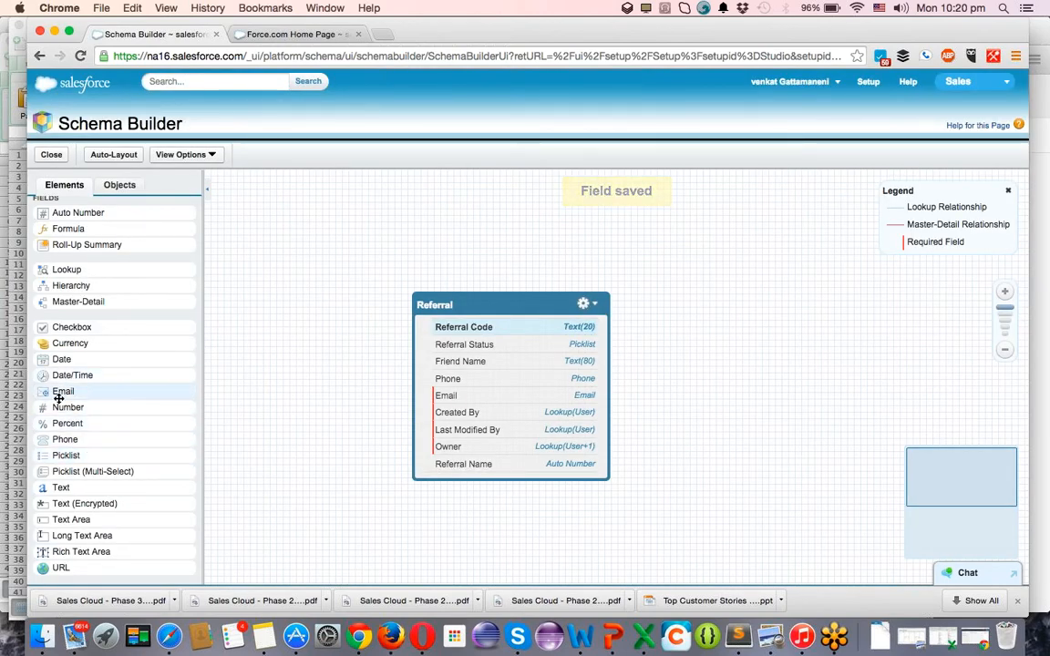
Add a Referred By email field to the Referral object and save it.
left_click_drag(55, 392, 636, 344)
scroll(636, 344, "down", 5)
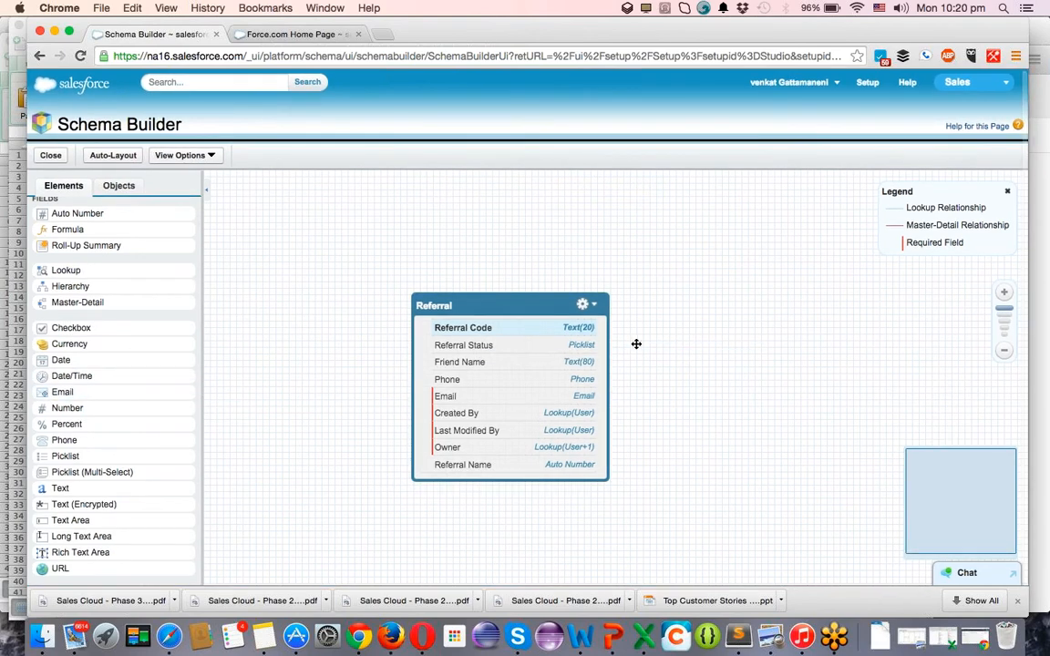
scroll(553, 410, "up", 5)
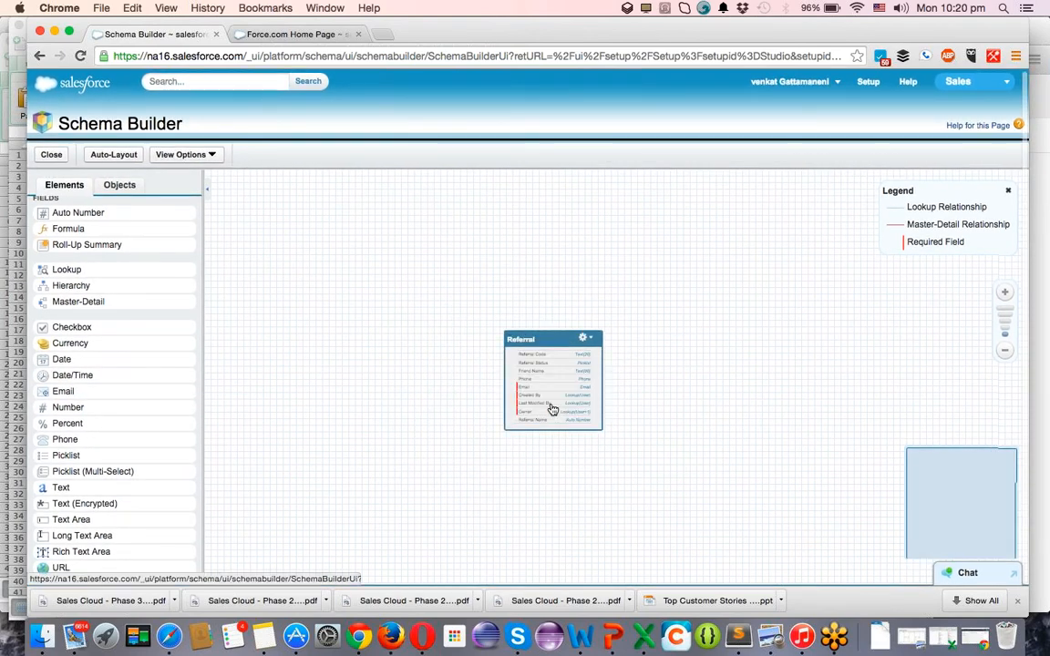
left_click_drag(66, 393, 526, 414)
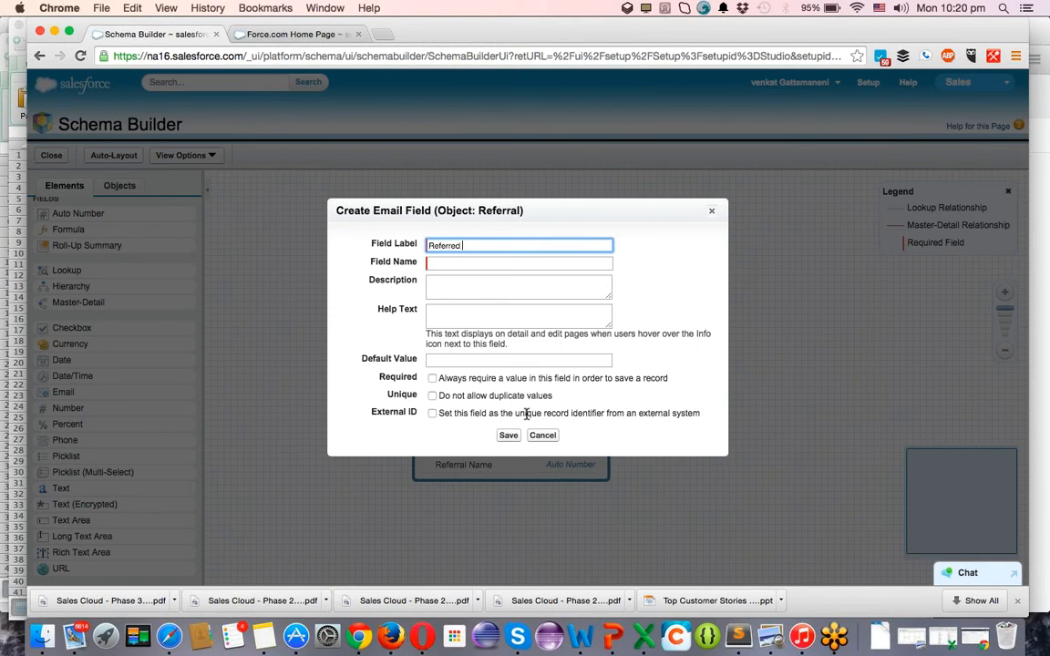
key("Tab")
key("Tab")
key("Tab")
key("Tab")
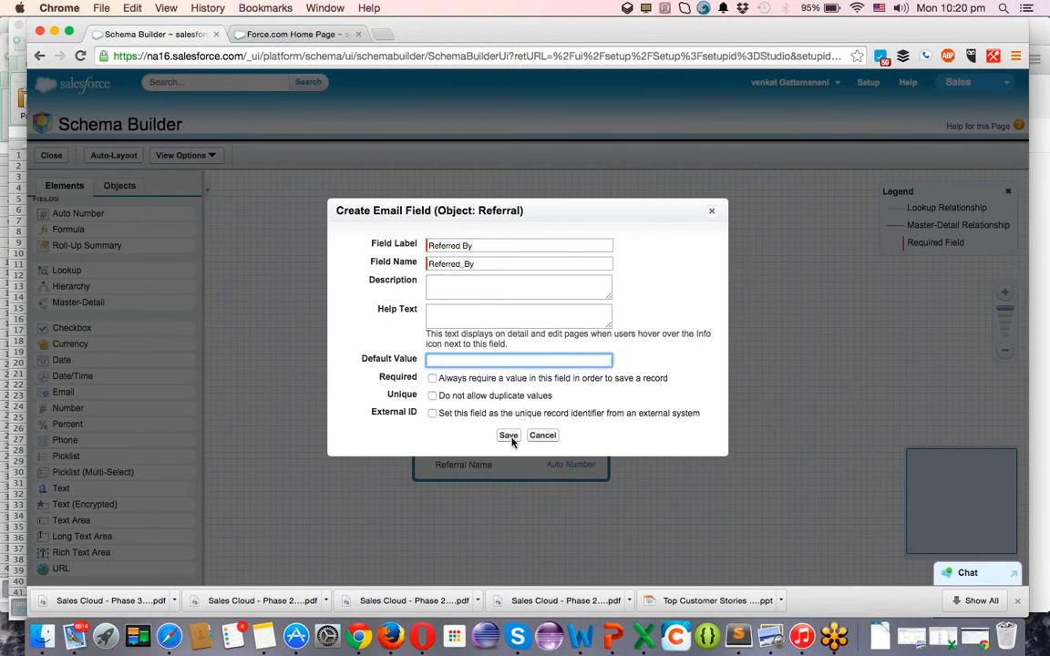
left_click(508, 436)
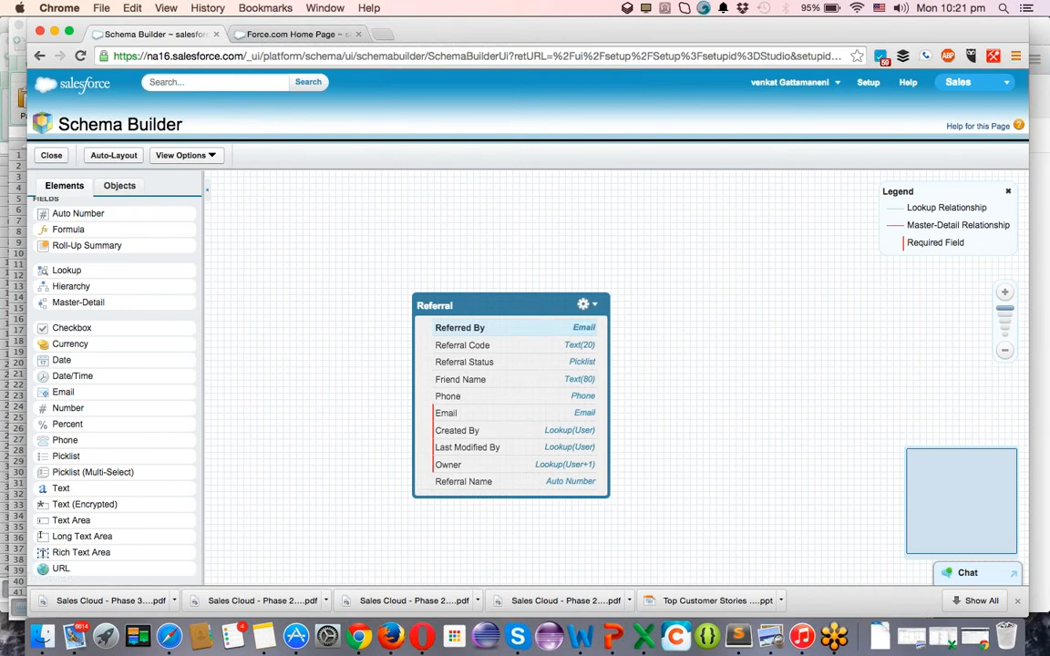
Nudge Referral right and add the Product object to the canvas via a 'produ' search.
left_click_drag(531, 307, 607, 299)
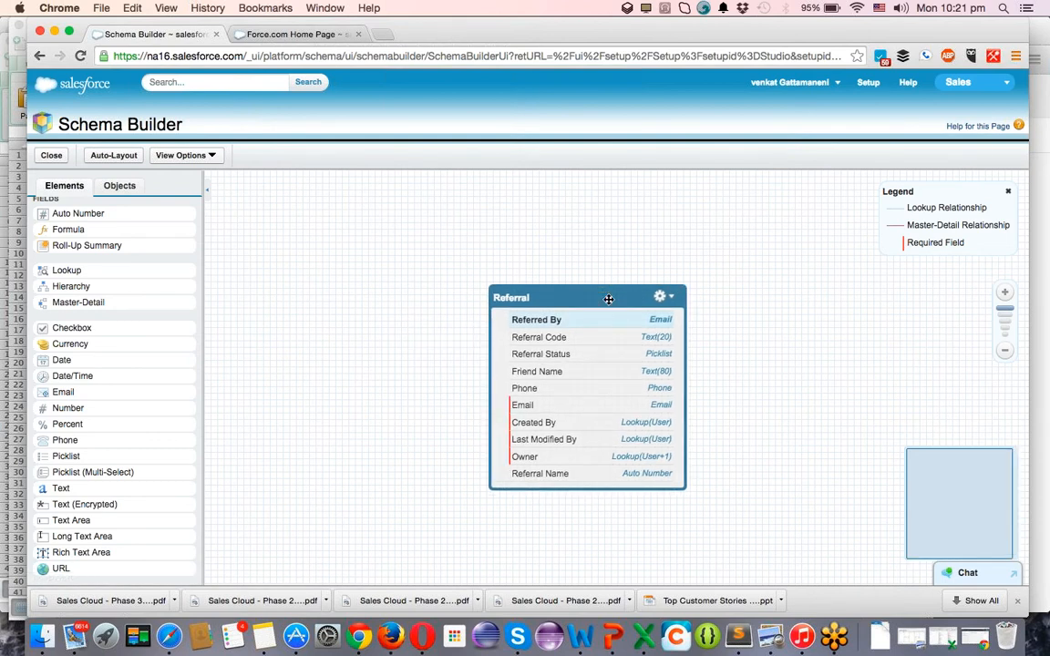
left_click(672, 299)
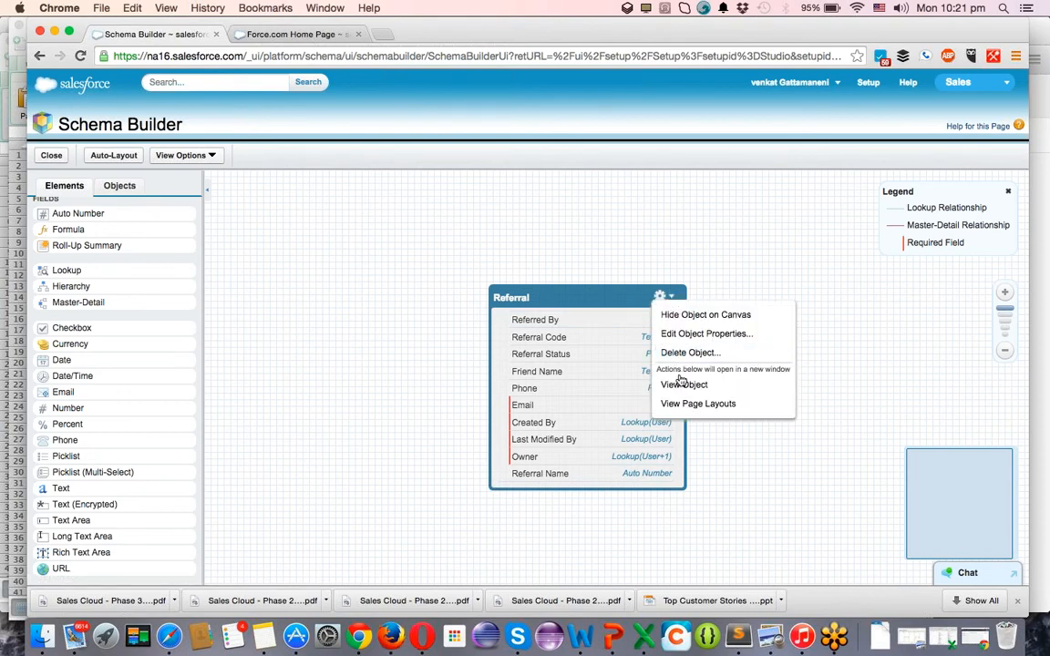
left_click(443, 285)
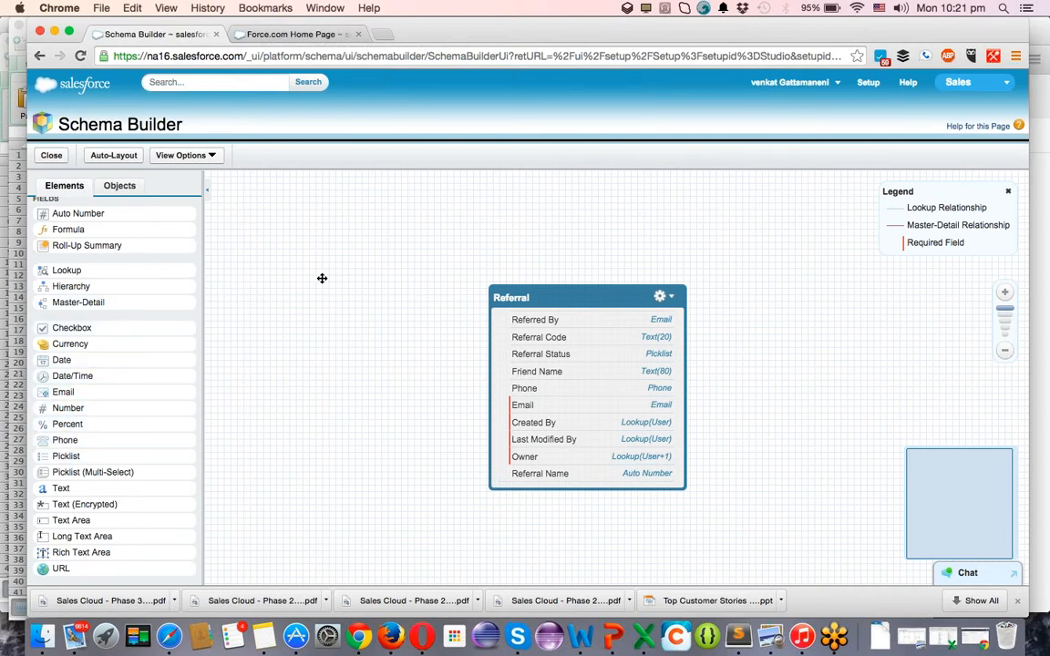
left_click(102, 185)
left_click(104, 253)
type("p")
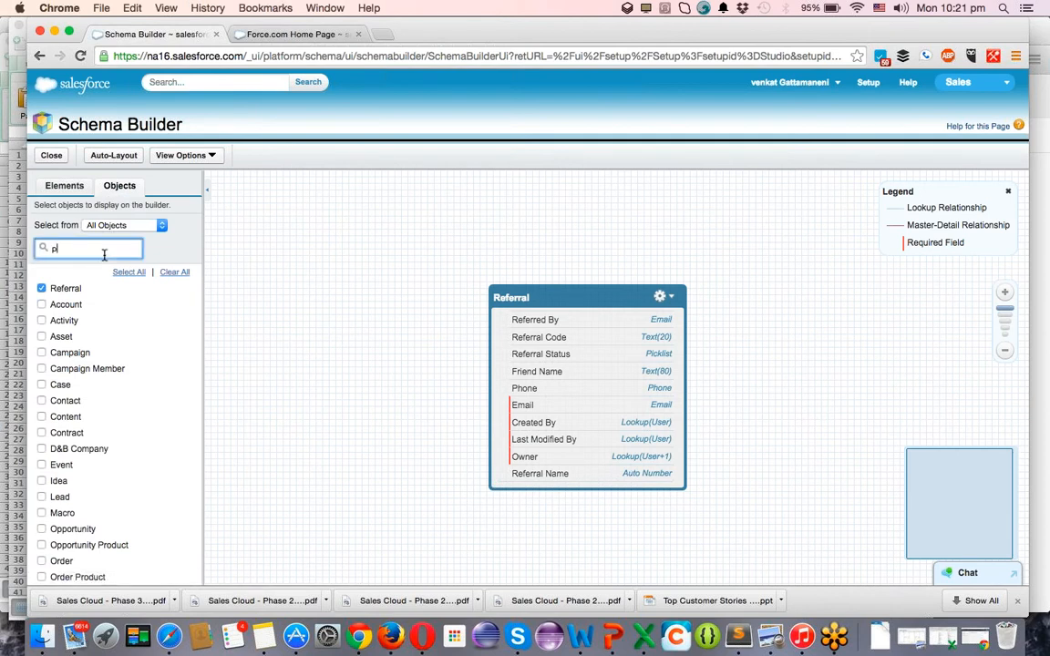
type("roduct")
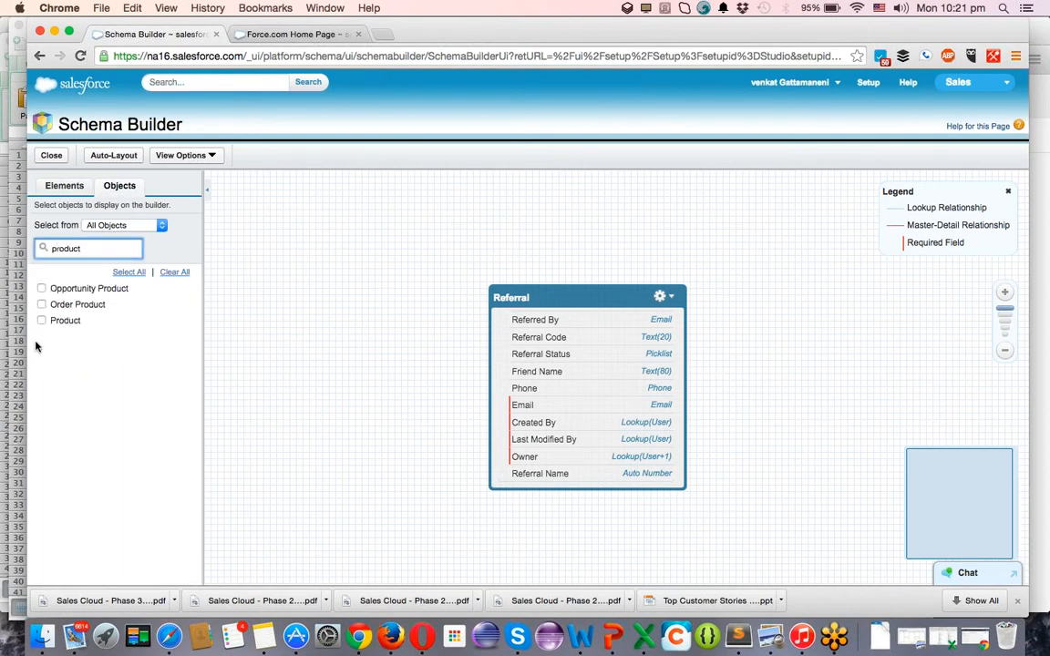
left_click(41, 321)
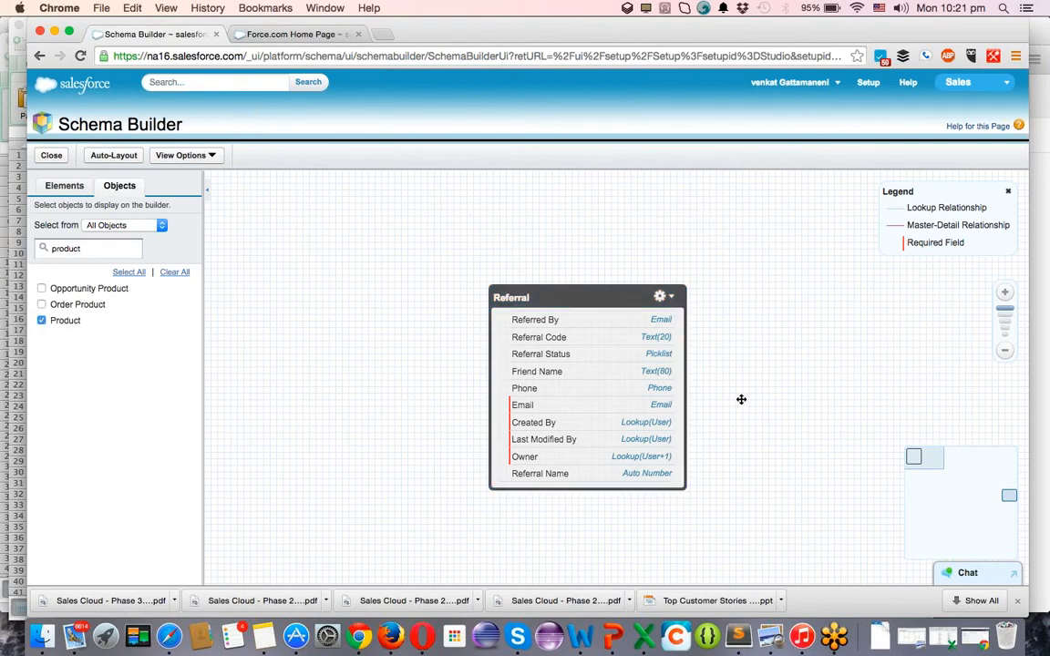
Arrange the Product and Referral boxes so both are visible side by side.
scroll(729, 388, "down", 5)
left_click_drag(734, 375, 504, 292)
left_click_drag(859, 485, 601, 235)
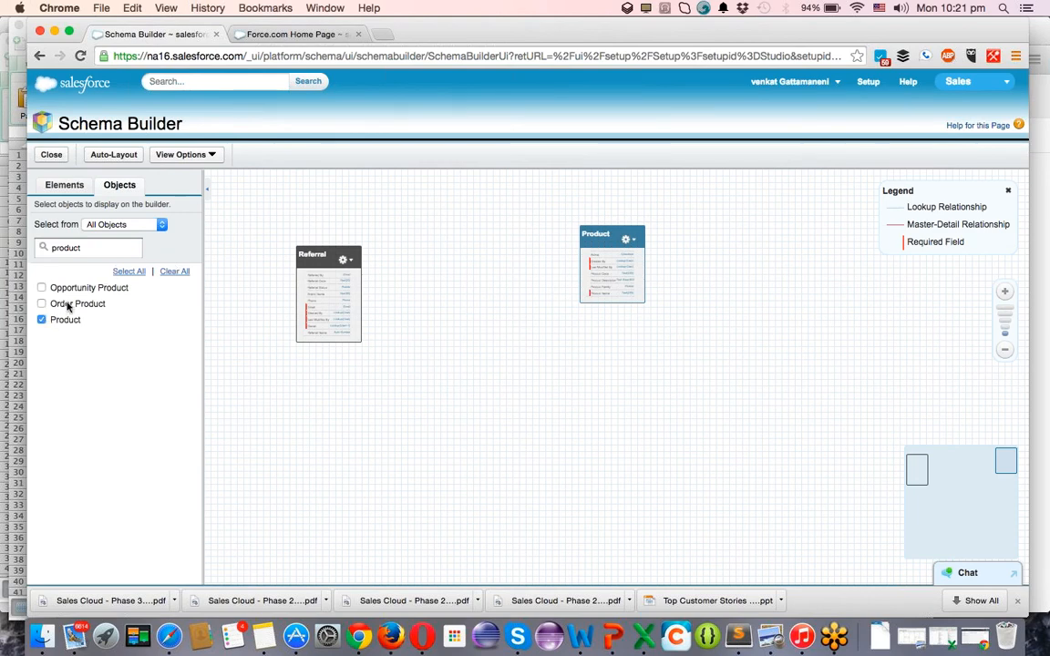
left_click_drag(332, 257, 392, 251)
scroll(363, 349, "up", 5)
left_click_drag(370, 345, 608, 530)
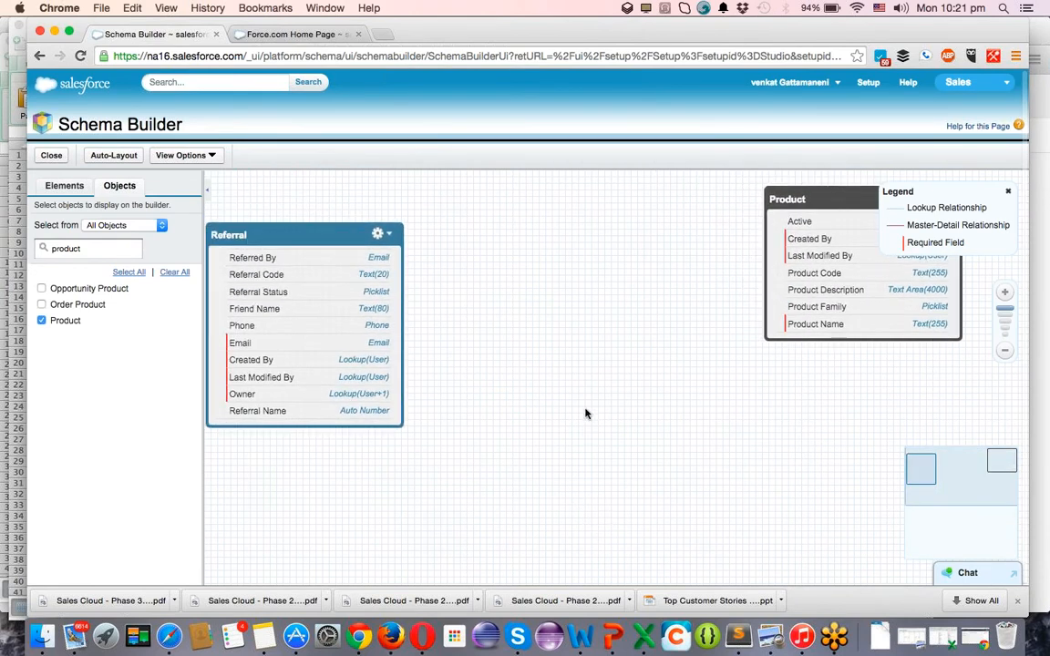
Add a Product lookup field on Referral related to Product, then centre Referral on the canvas.
left_click(57, 184)
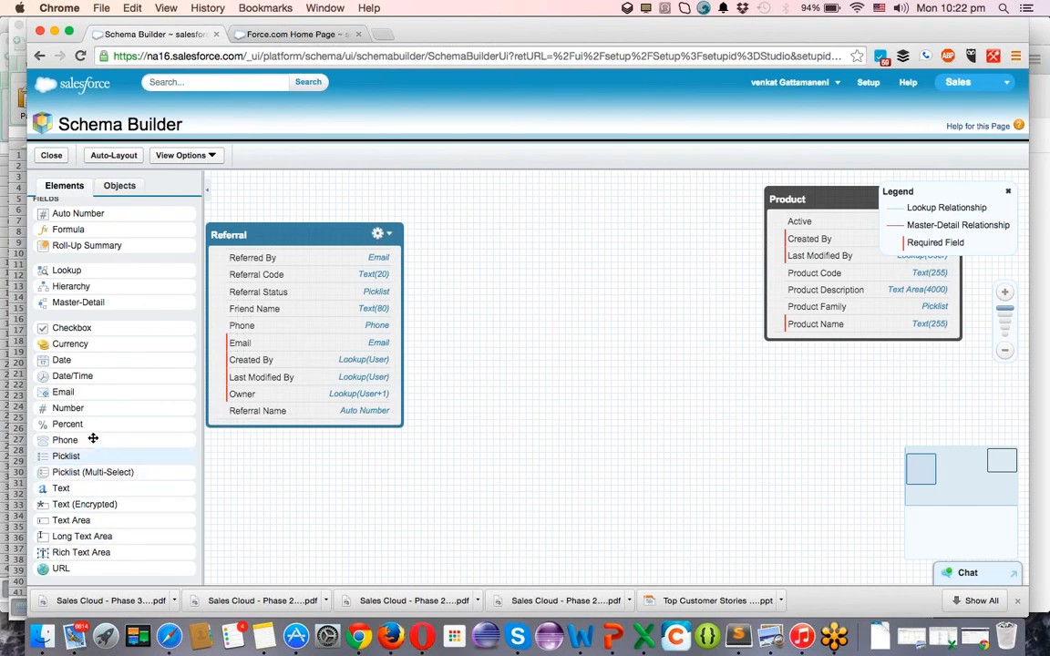
left_click_drag(91, 275, 305, 329)
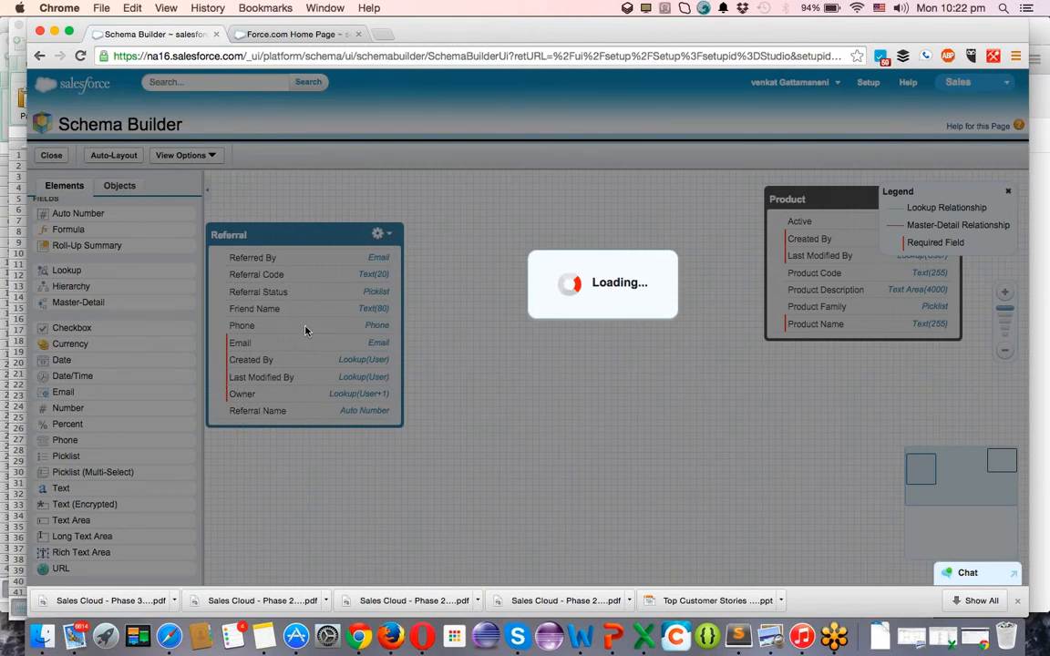
type("Produ")
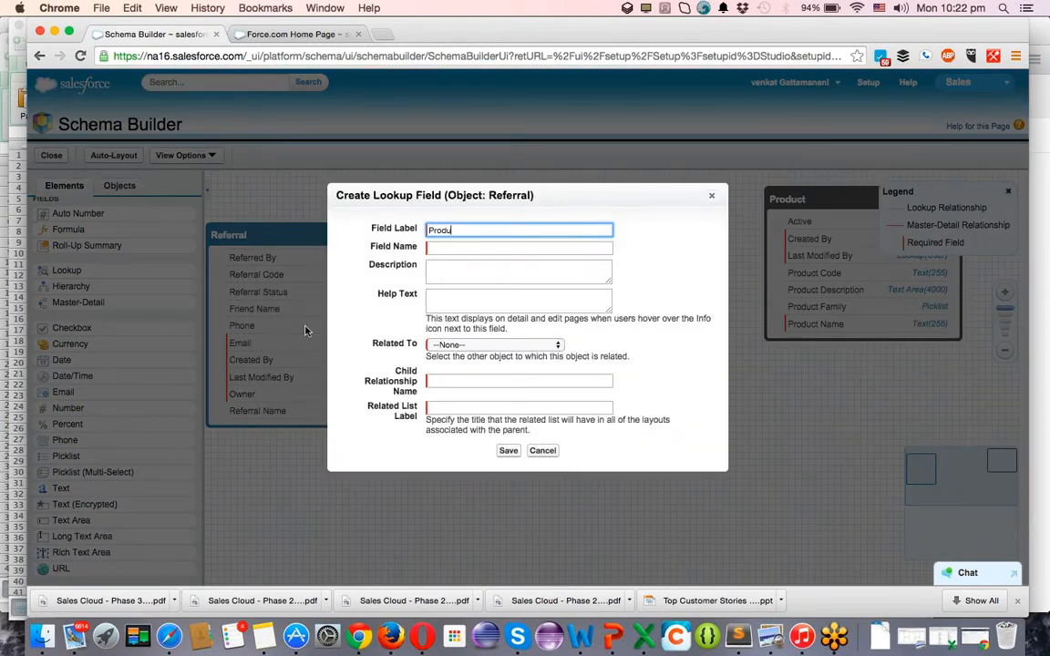
key("Tab")
key("Tab")
key("Tab")
key("Tab")
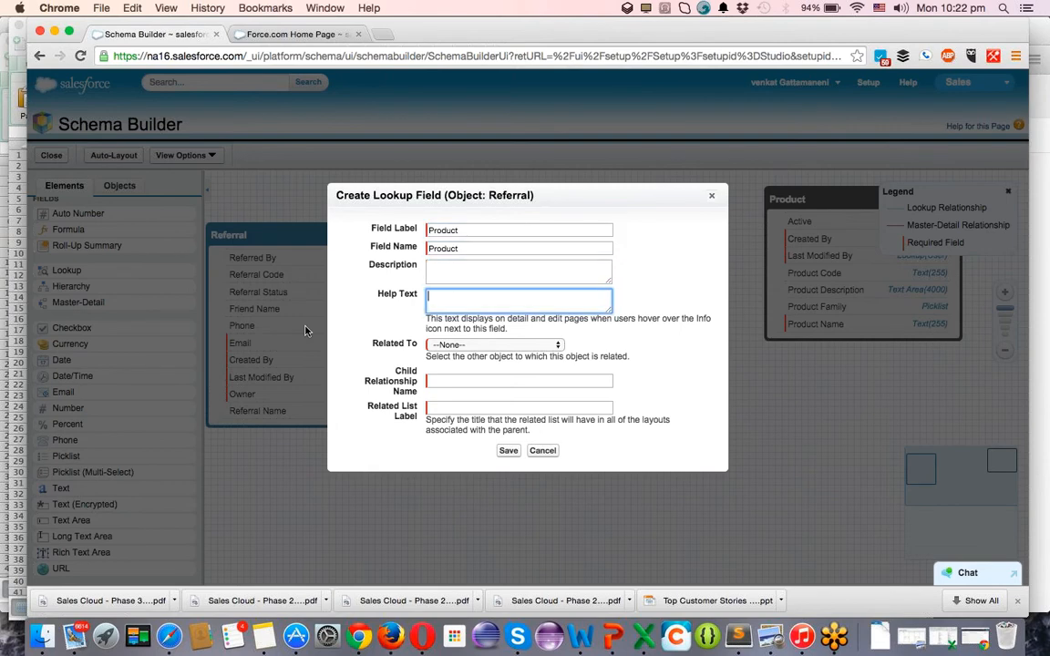
key("space")
key("Down")
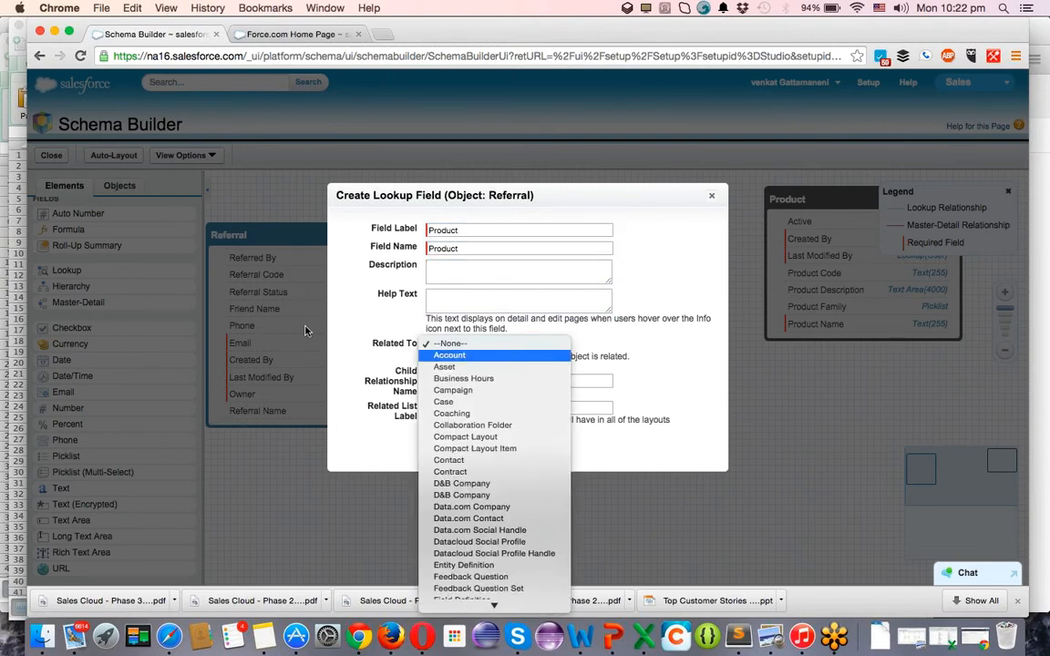
key("p")
key("r")
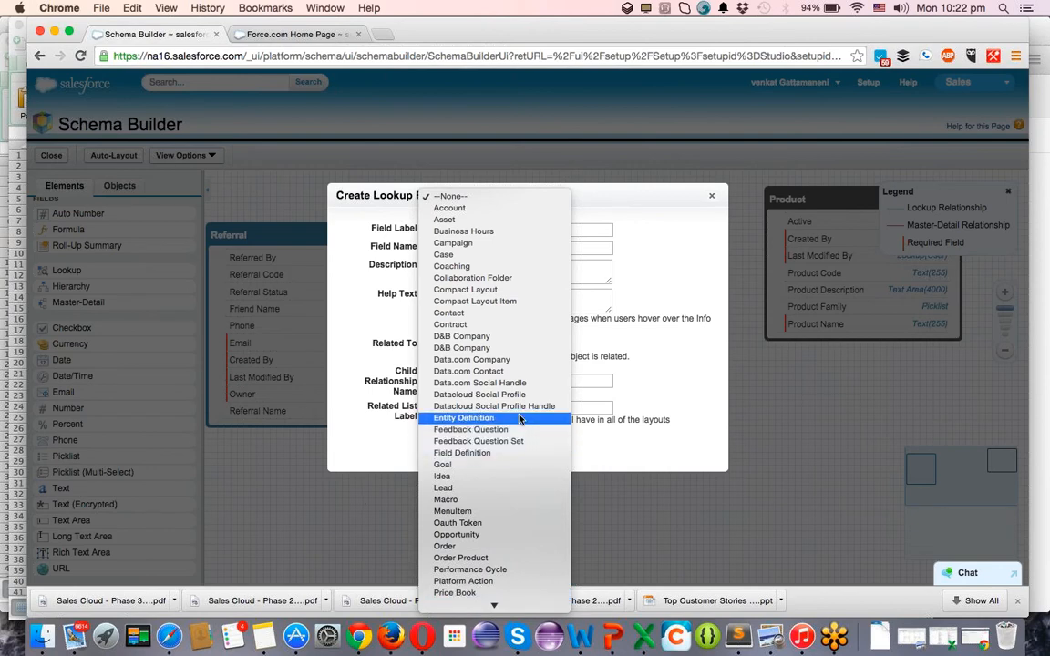
scroll(520, 420, "down", 5)
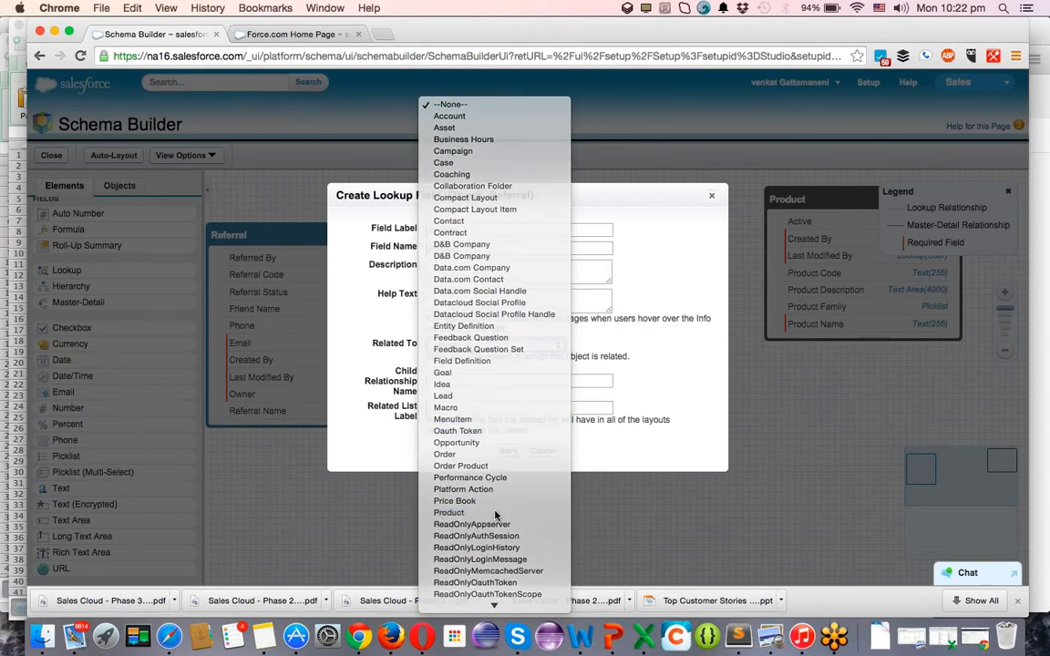
left_click(494, 513)
left_click(507, 451)
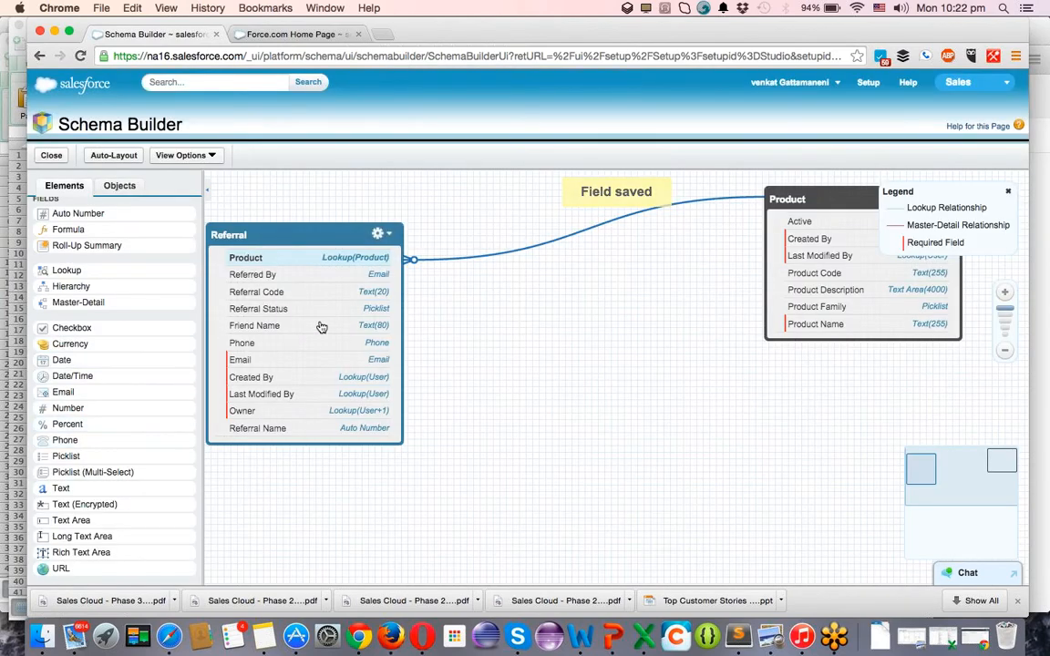
left_click_drag(301, 236, 475, 283)
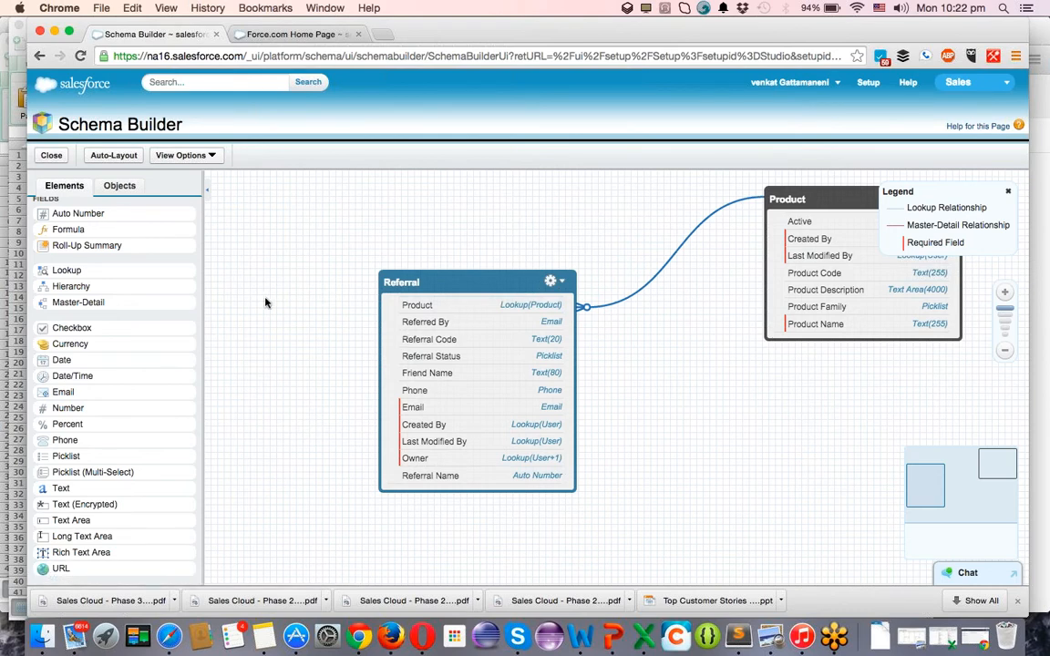
left_click_drag(423, 281, 532, 351)
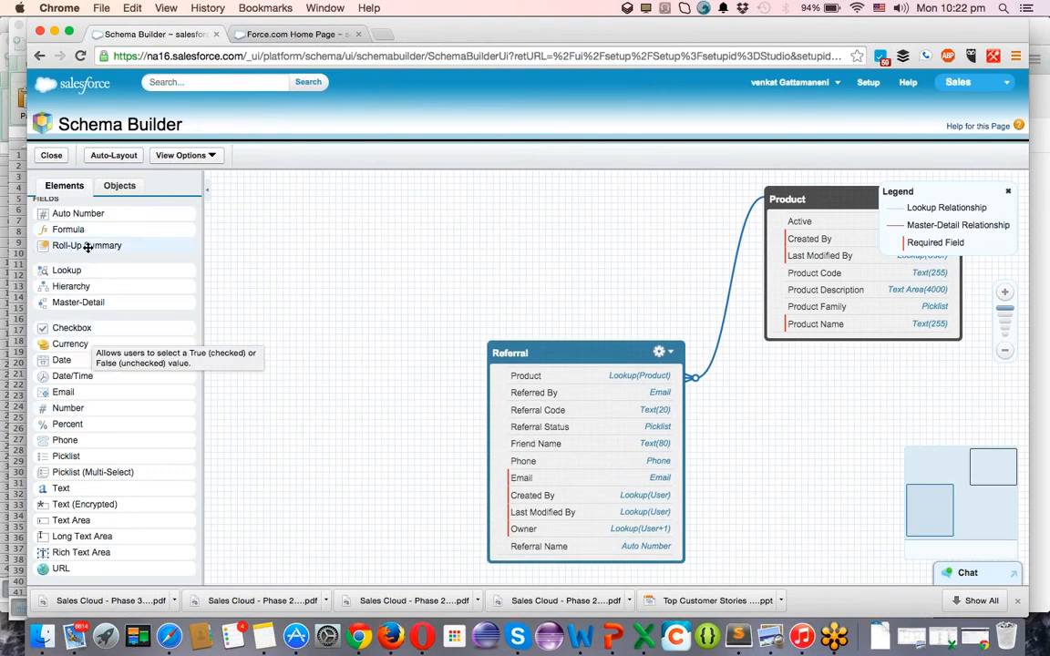
Start a new custom object labelled Customer with plural label Customers.
left_click(113, 187)
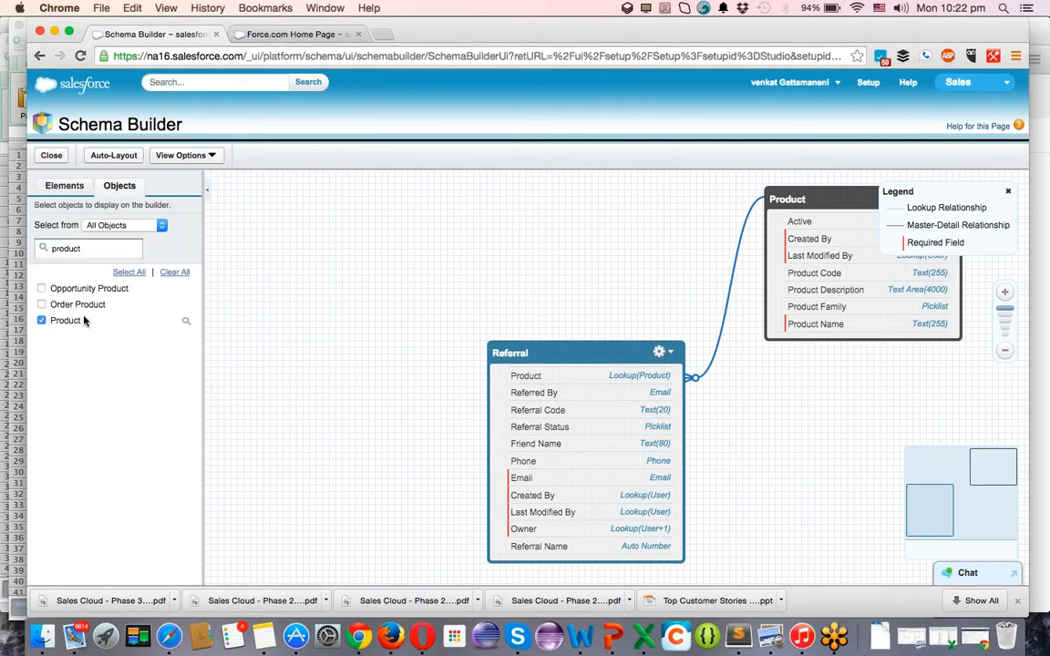
left_click(64, 186)
left_click_drag(79, 250, 305, 264)
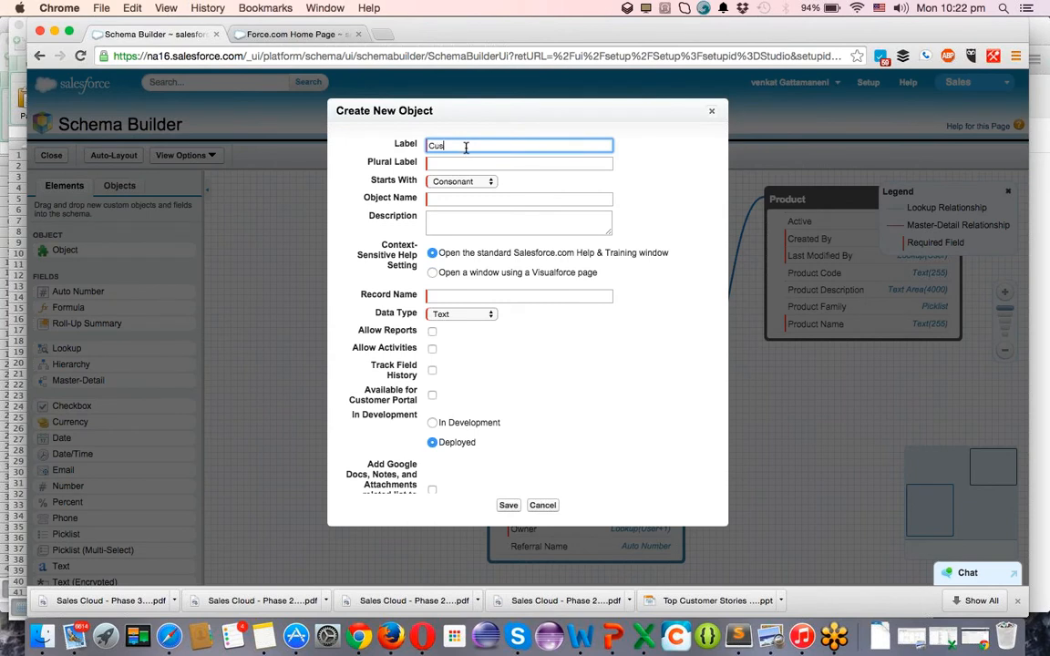
type("er")
key("Tab")
key("Tab")
double_click(491, 144)
key("super+c")
key("Tab")
key("super+v")
type("s")
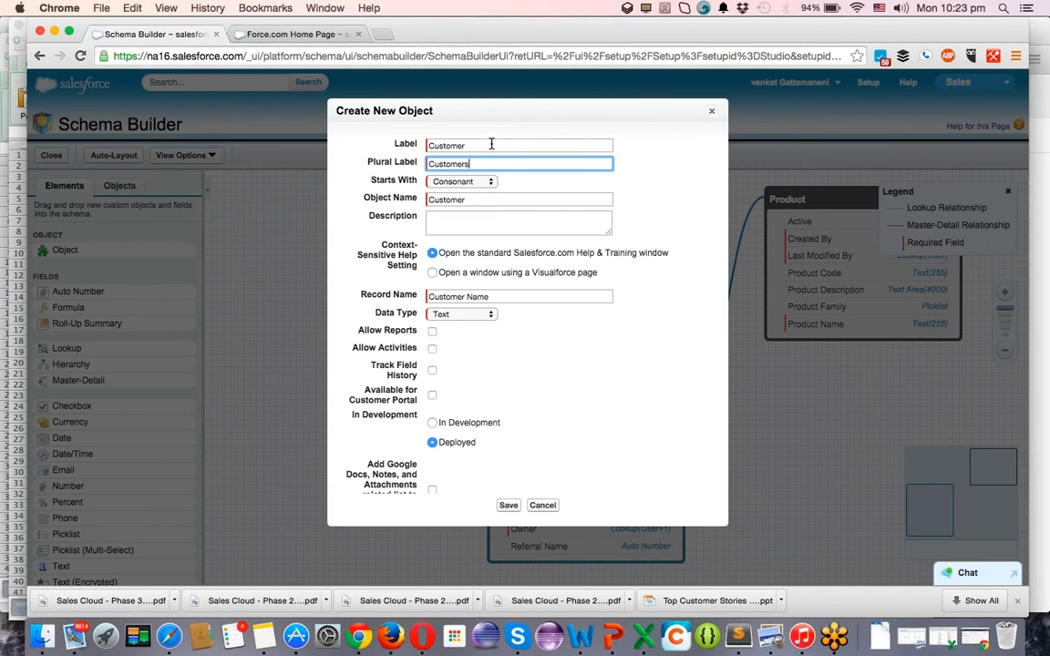
Keep a Text record name, allow reports, and save the Customer object.
left_click(456, 315)
left_click(456, 315)
left_click(432, 331)
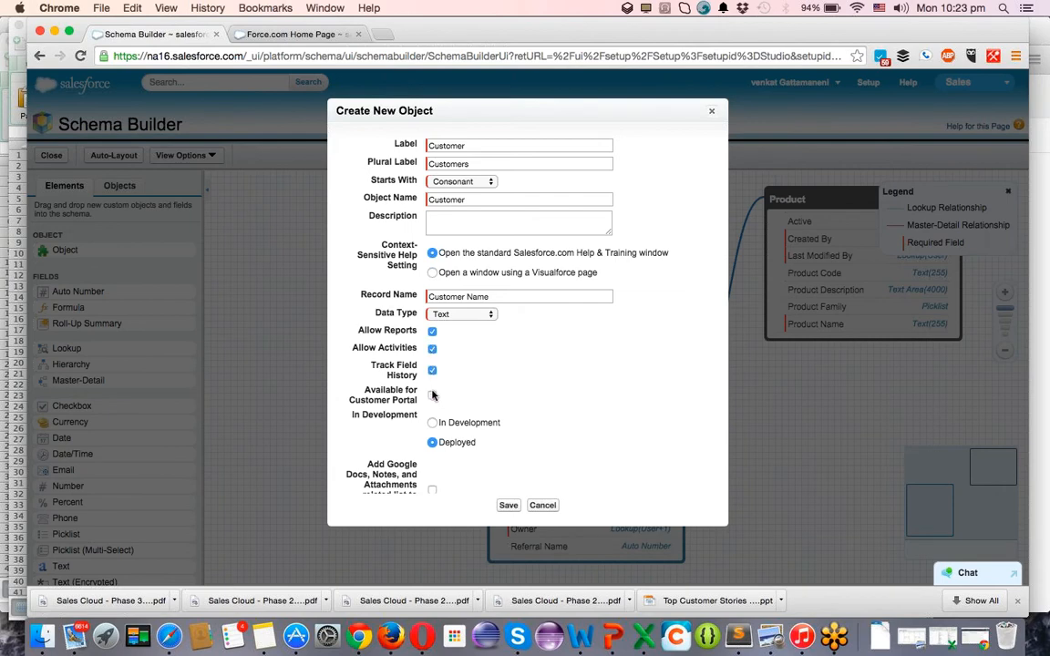
left_click(505, 505)
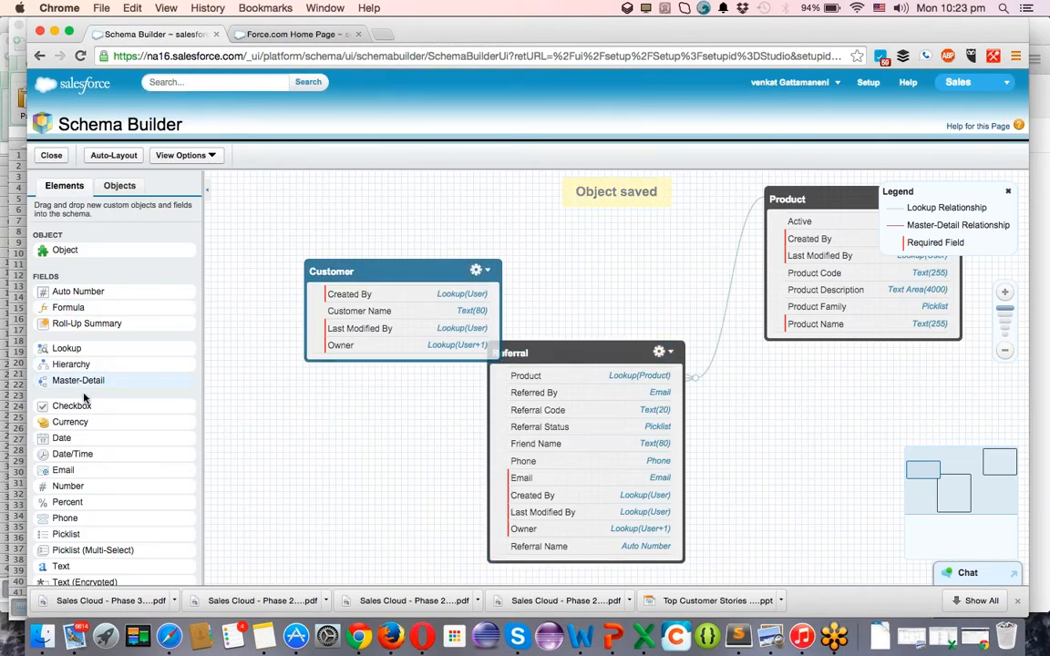
Add an Email field to the Customer object and save it.
right_click(64, 469)
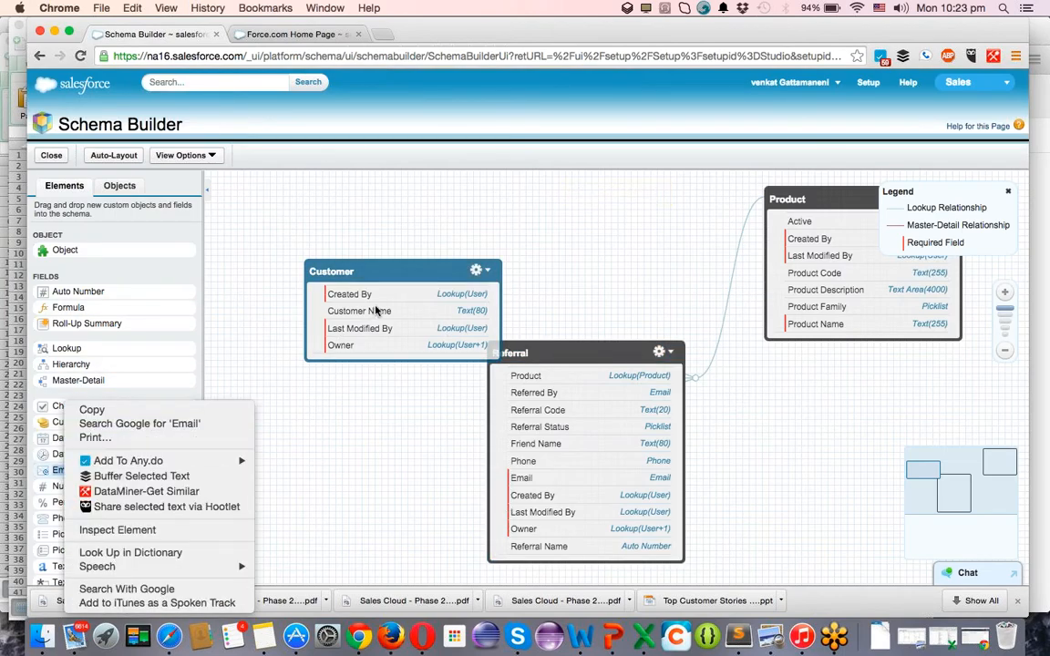
left_click(356, 403)
left_click_drag(63, 469, 367, 340)
type("Email")
key("Tab")
key("Tab")
key("Tab")
key("Tab")
left_click(509, 437)
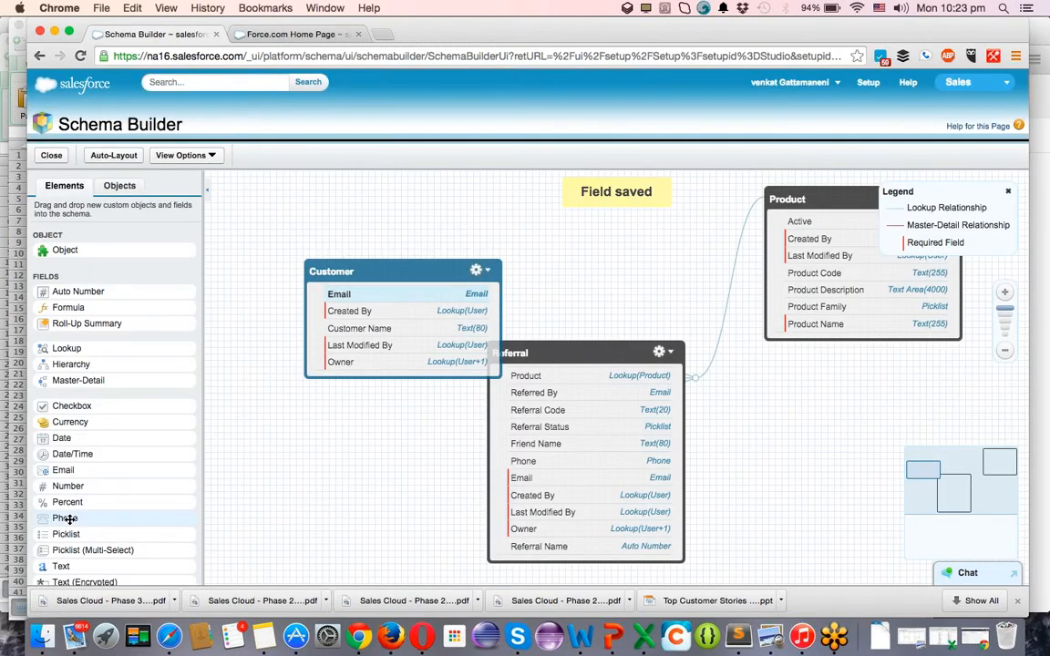
Add a Phone field to Customer, then move the Customer and Referral boxes apart.
left_click_drag(70, 518, 383, 331)
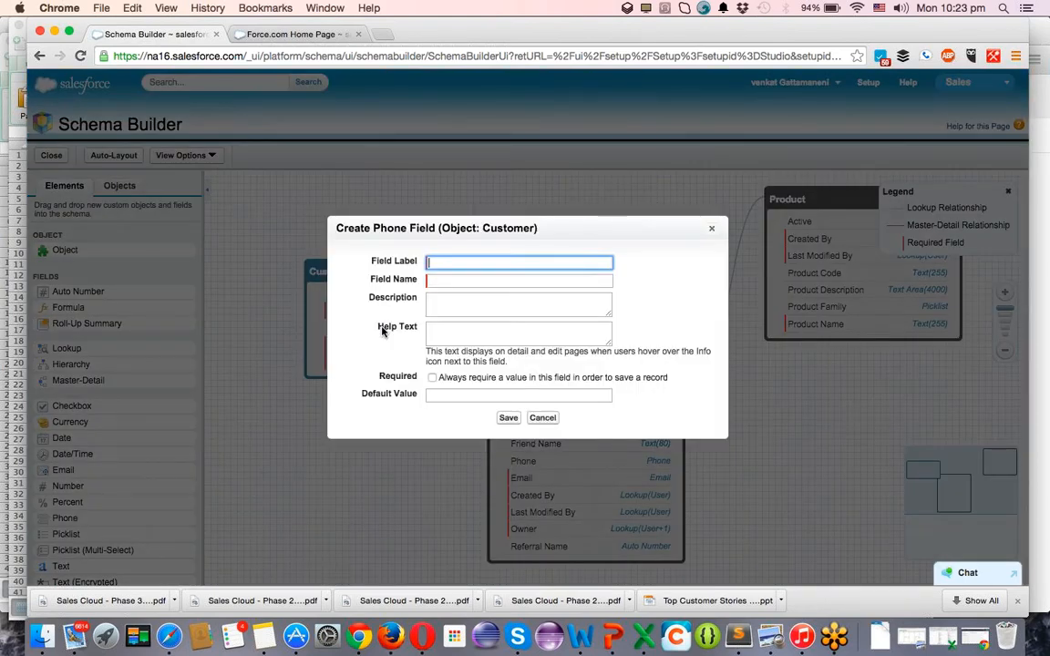
type("Phone")
key("Tab")
key("Tab")
key("Tab")
key("Tab")
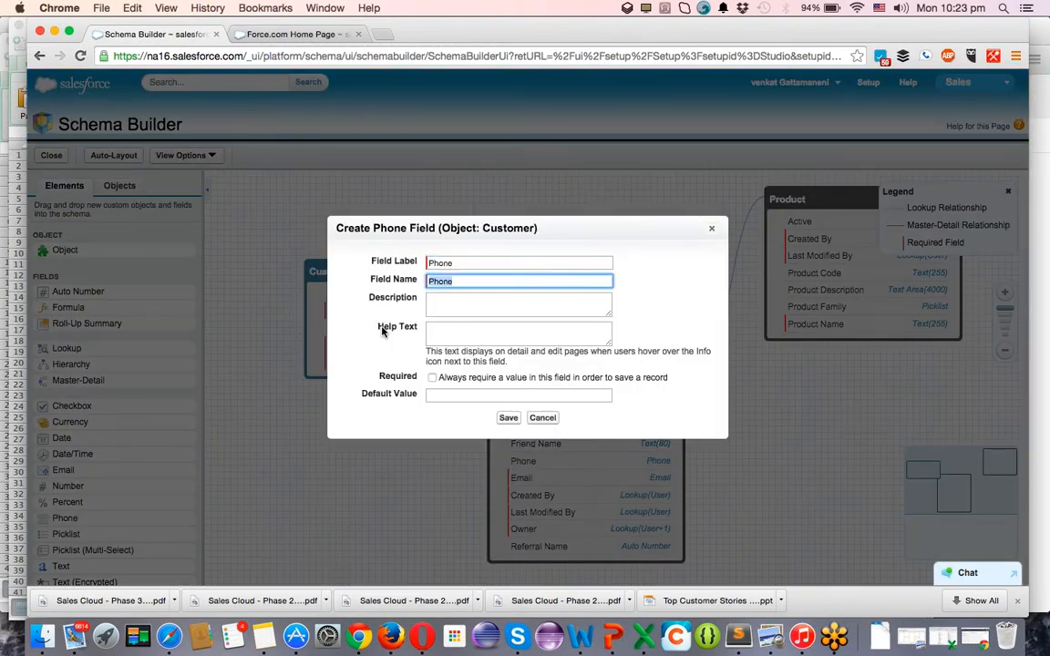
left_click(507, 419)
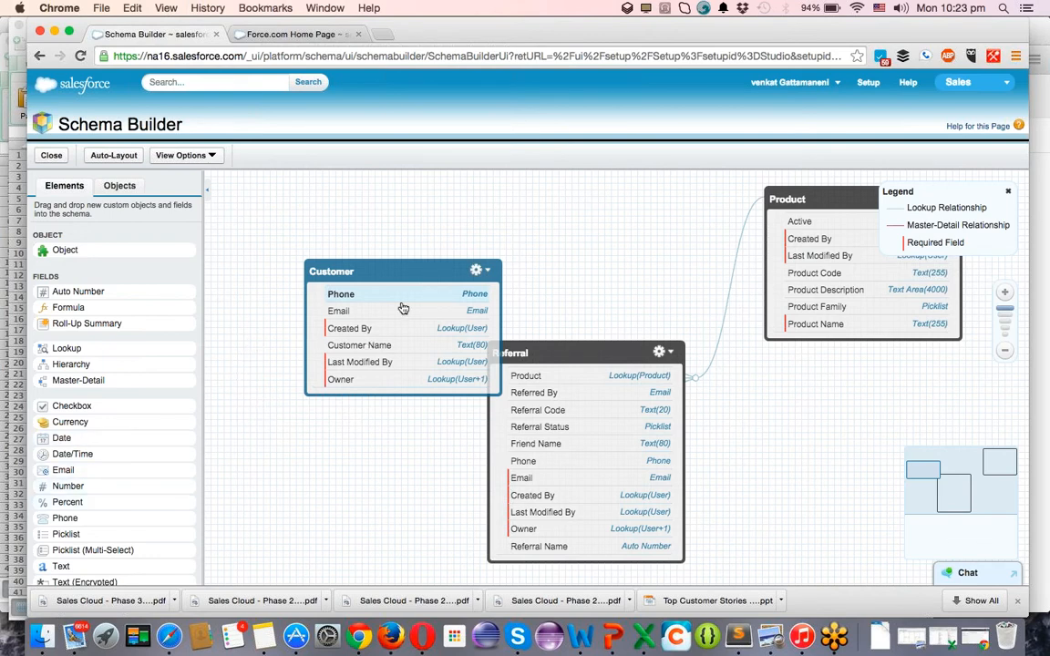
left_click_drag(329, 326, 288, 318)
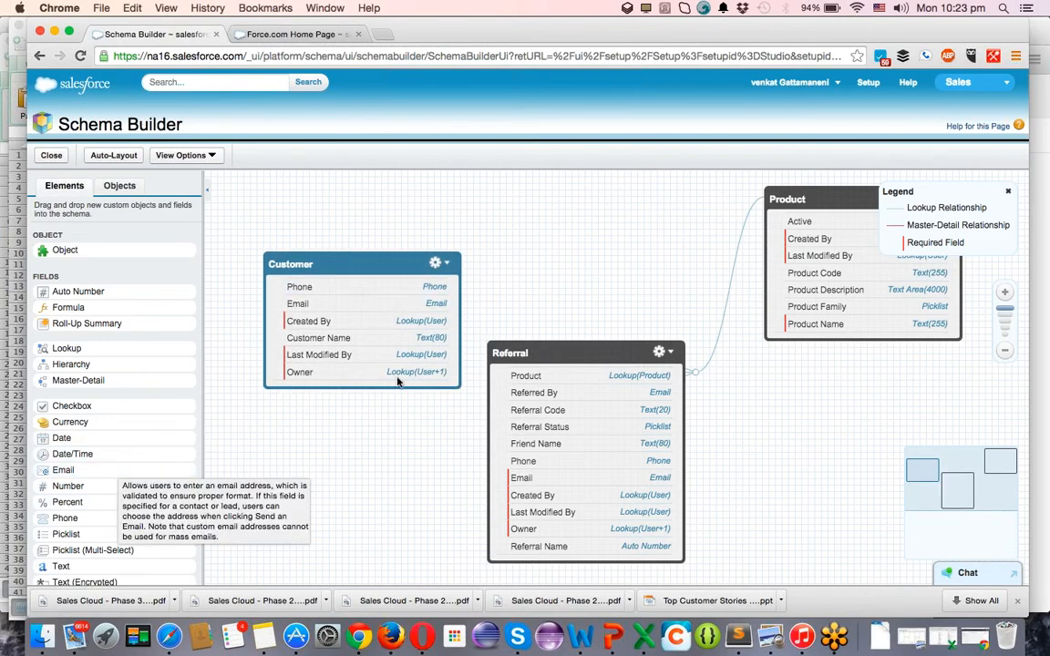
left_click(535, 353)
left_click_drag(535, 353, 540, 362)
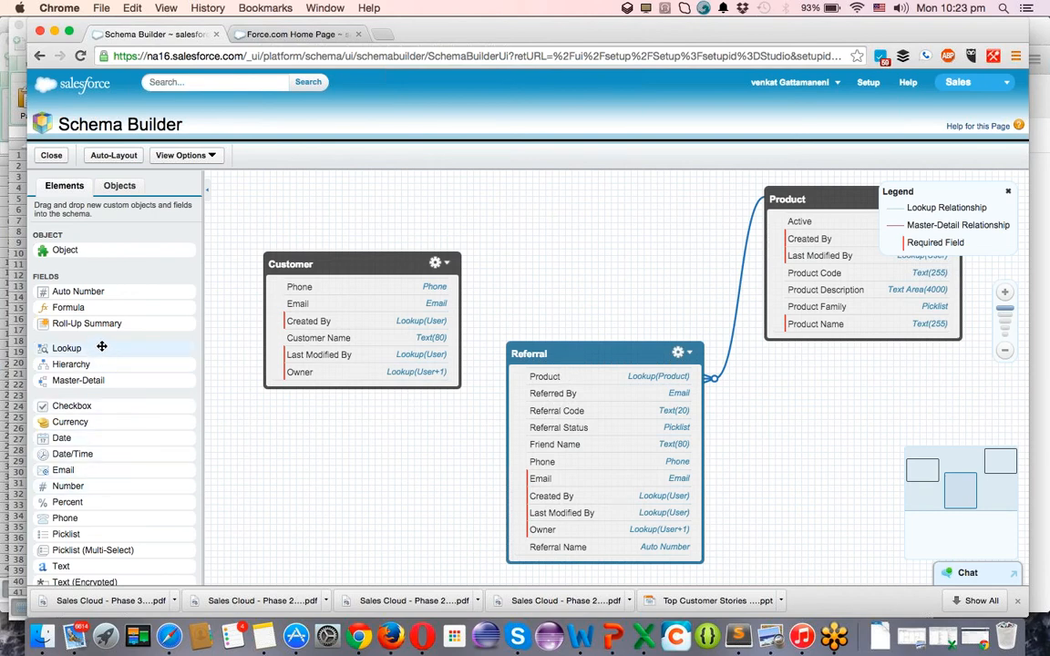
Add a Customer lookup field to Referral related to the Customer object.
left_click_drag(67, 378, 591, 432)
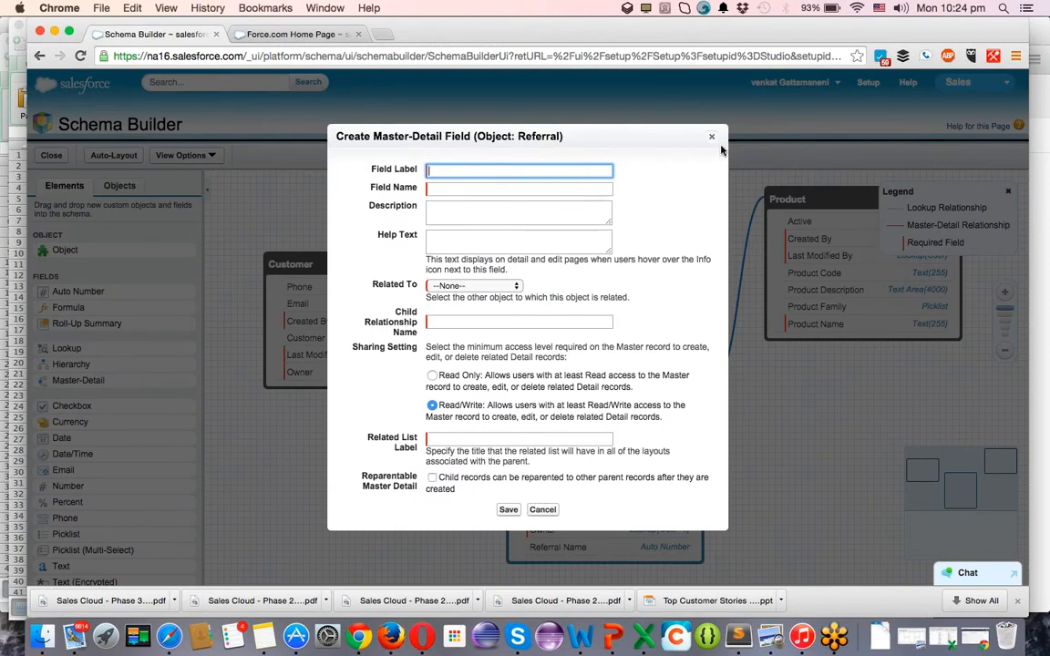
left_click(714, 138)
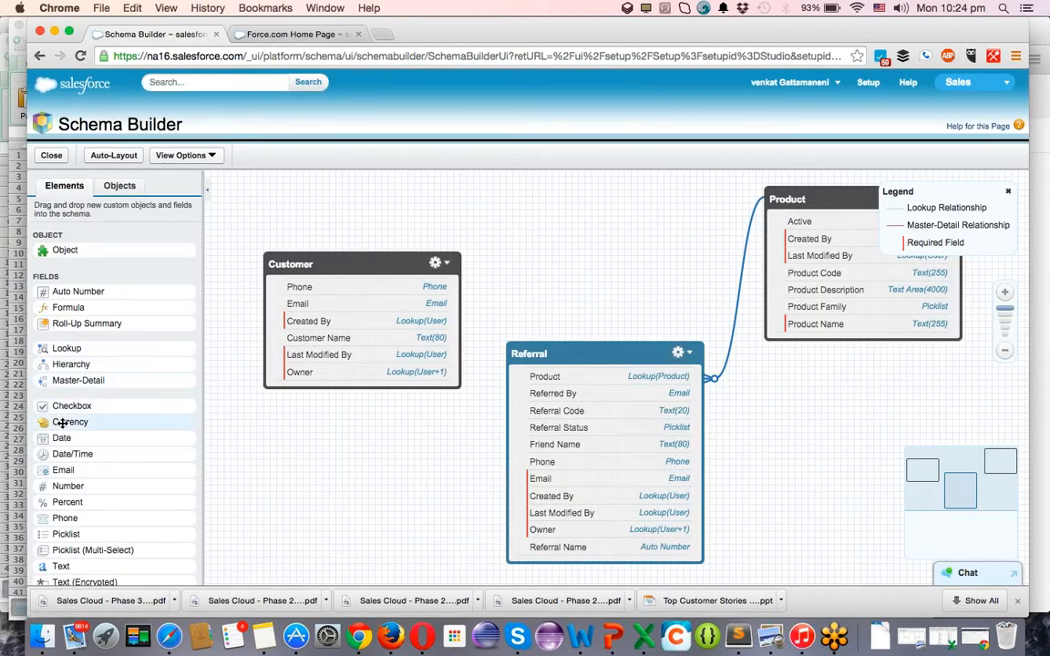
left_click_drag(67, 347, 559, 429)
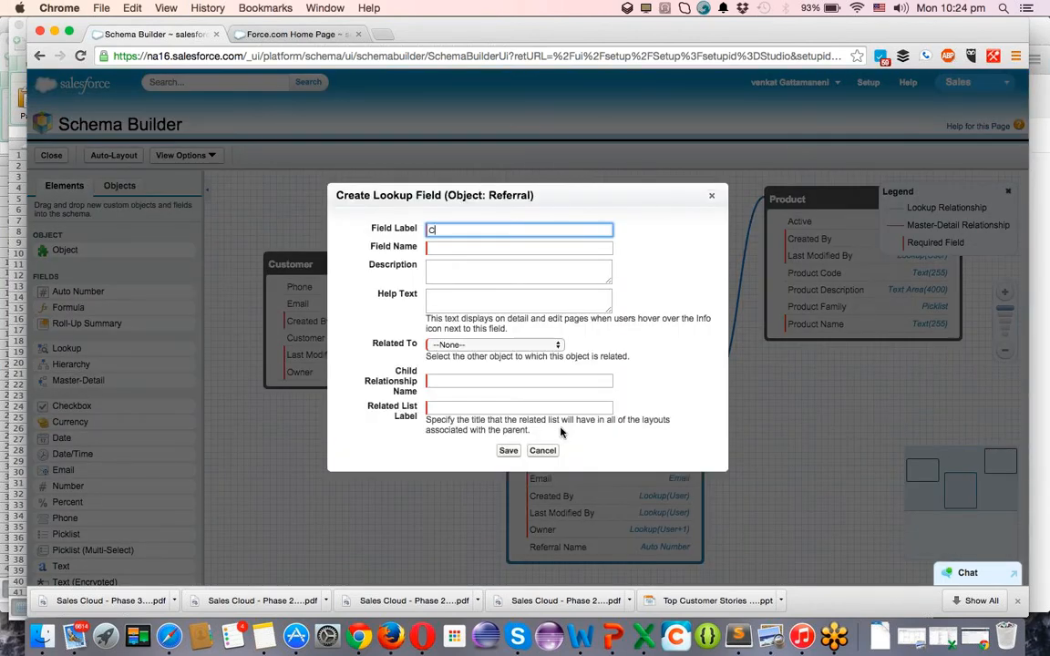
key("Tab")
key("Tab")
key("Tab")
key("Tab")
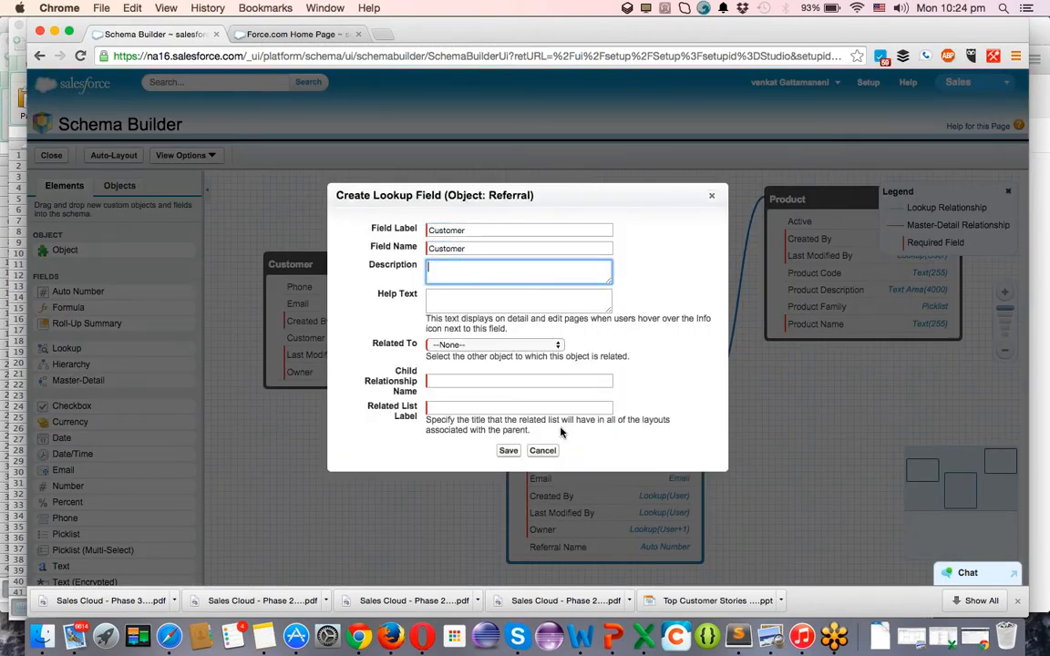
key("c")
key("c")
key("o")
key("c")
key("c")
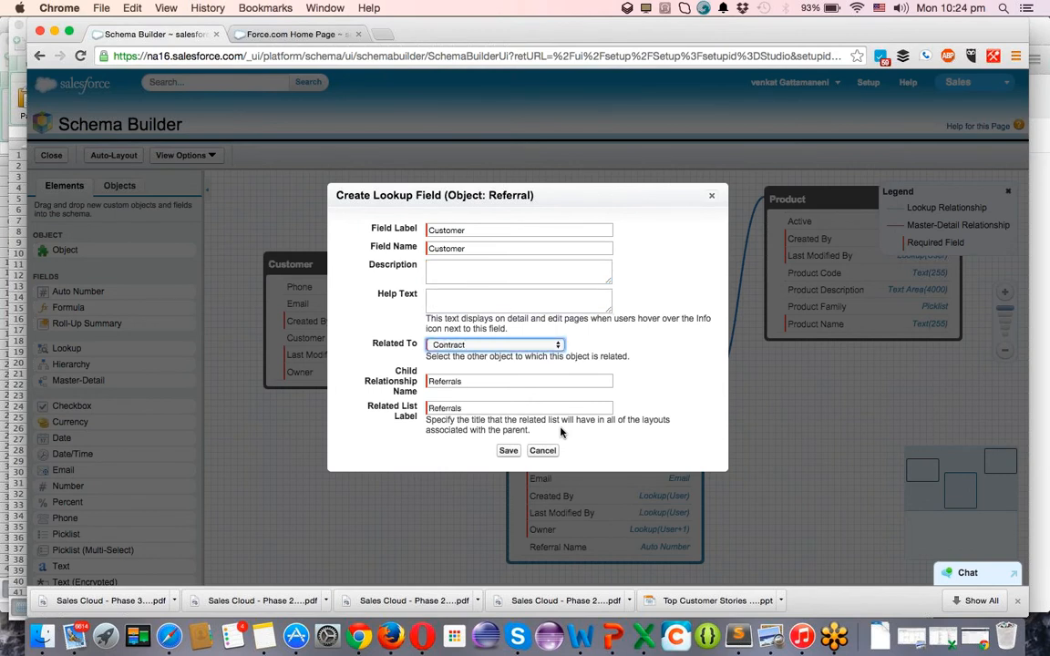
key("c")
left_click(507, 454)
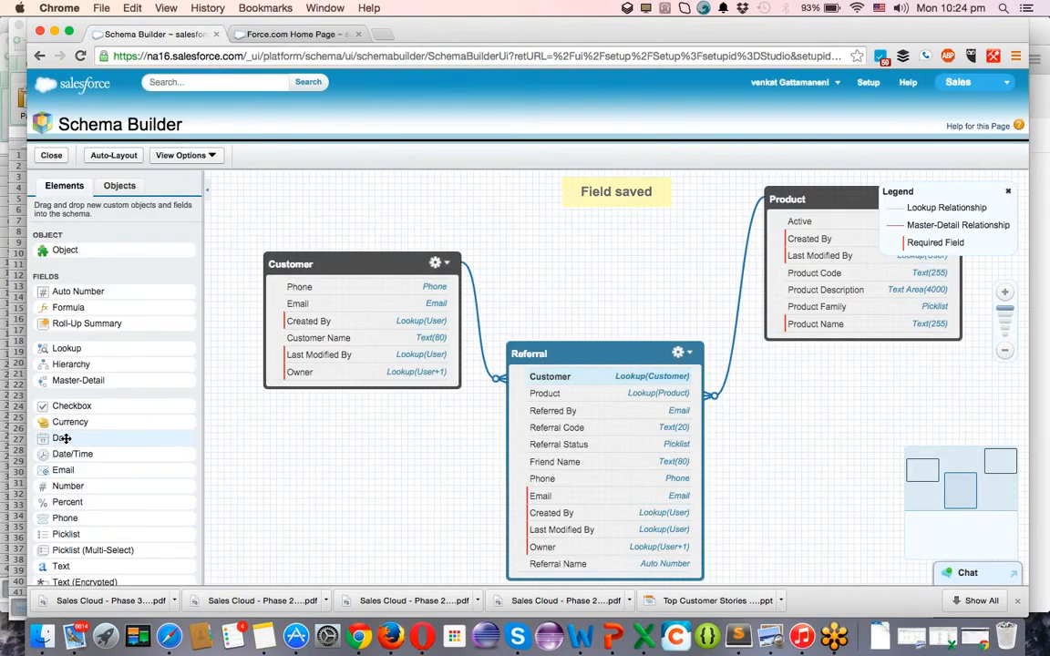
Add a Date Joined date field to the Customer object and save it.
left_click_drag(64, 438, 344, 324)
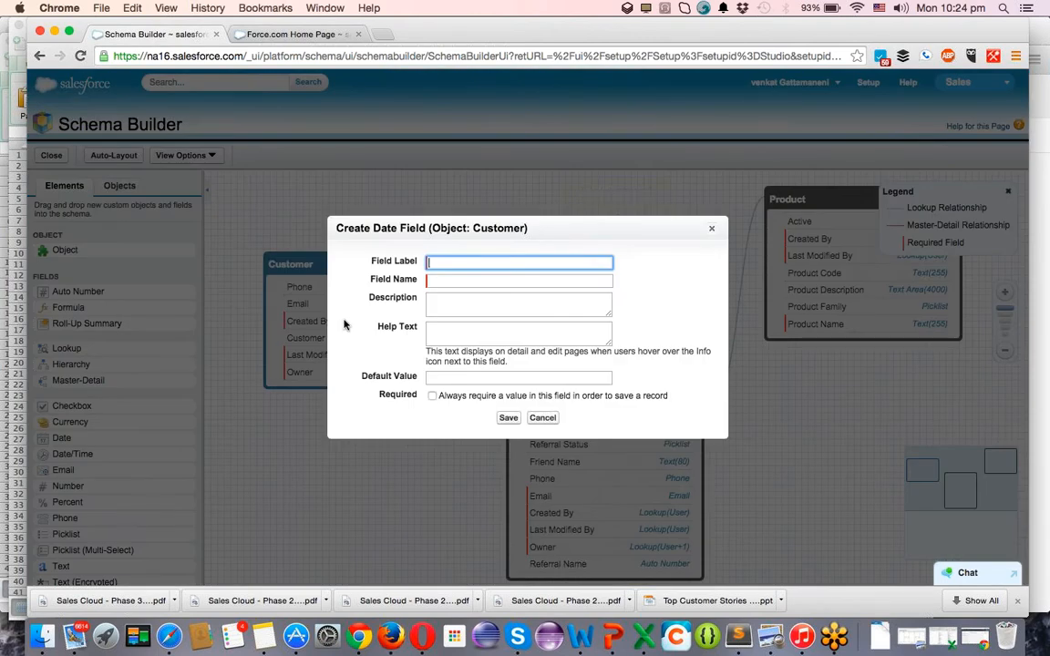
type("Date Joined")
key("Tab")
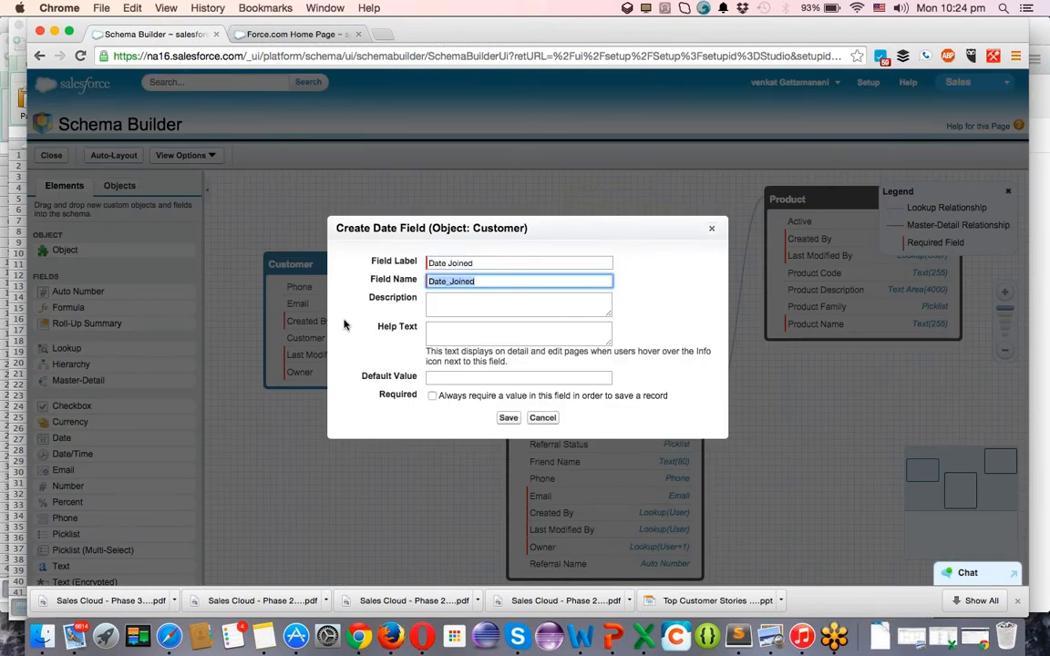
left_click(507, 419)
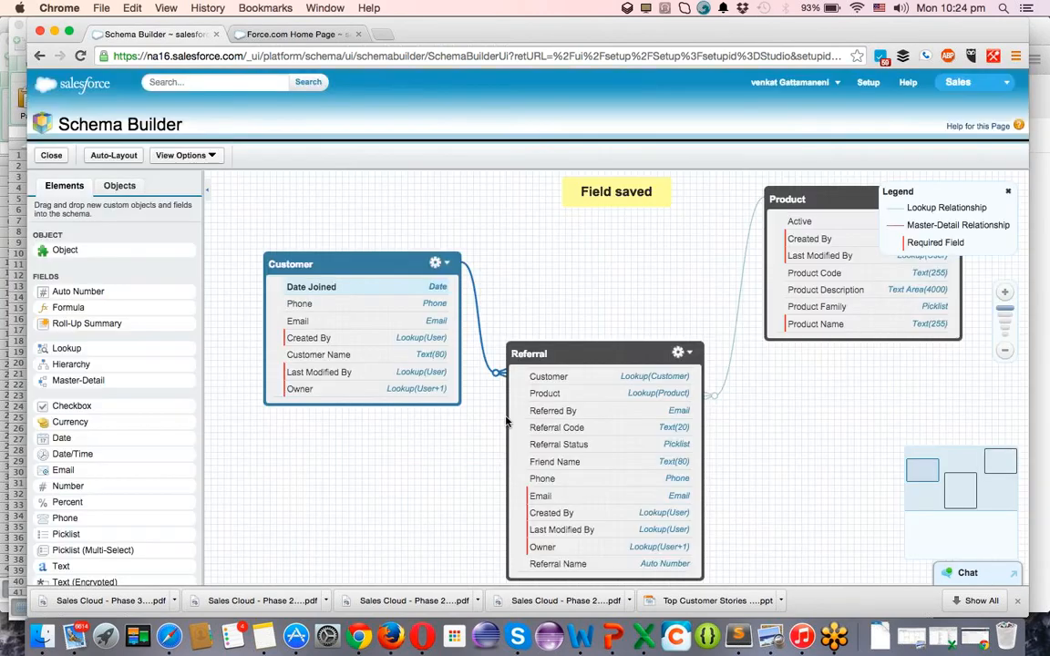
Delete the Customer lookup field from the Referral object.
left_click_drag(569, 380, 571, 379)
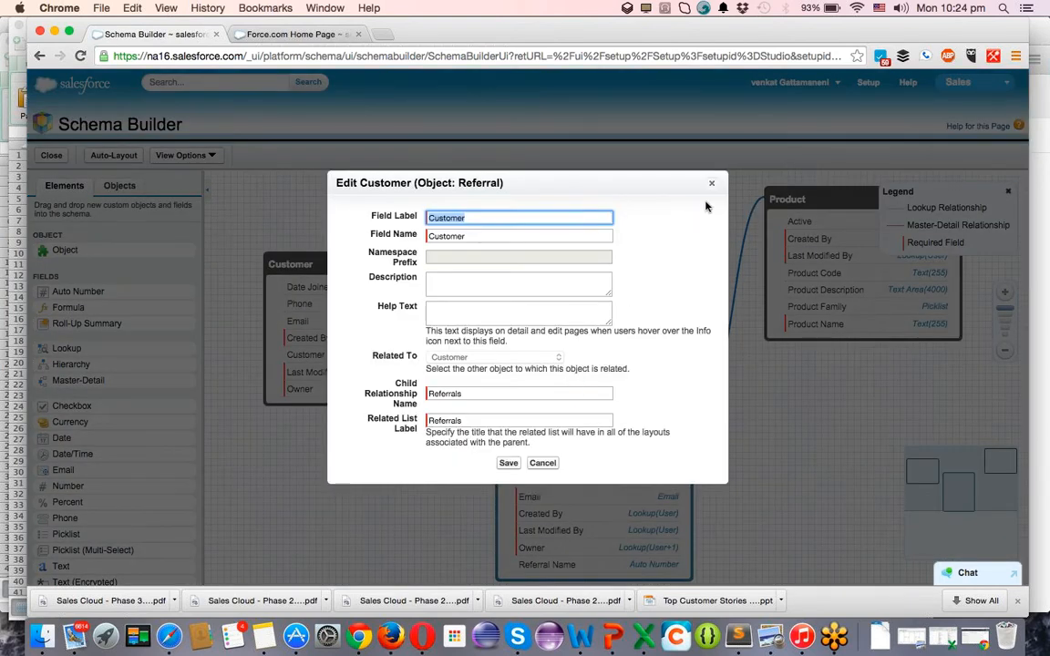
left_click(710, 183)
right_click(548, 384)
left_click(572, 455)
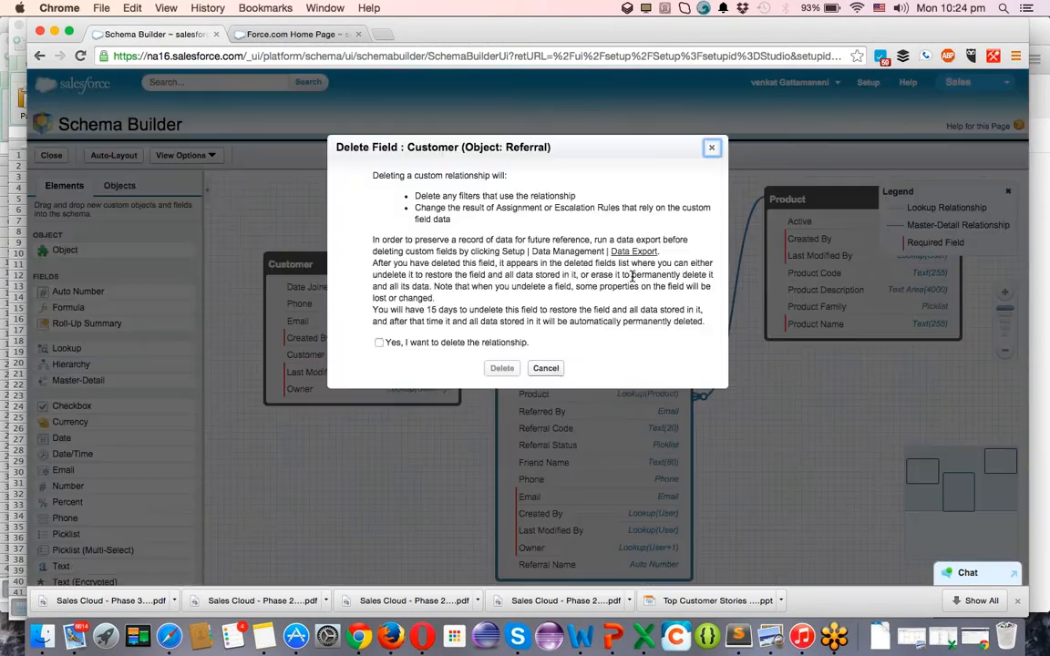
left_click(436, 343)
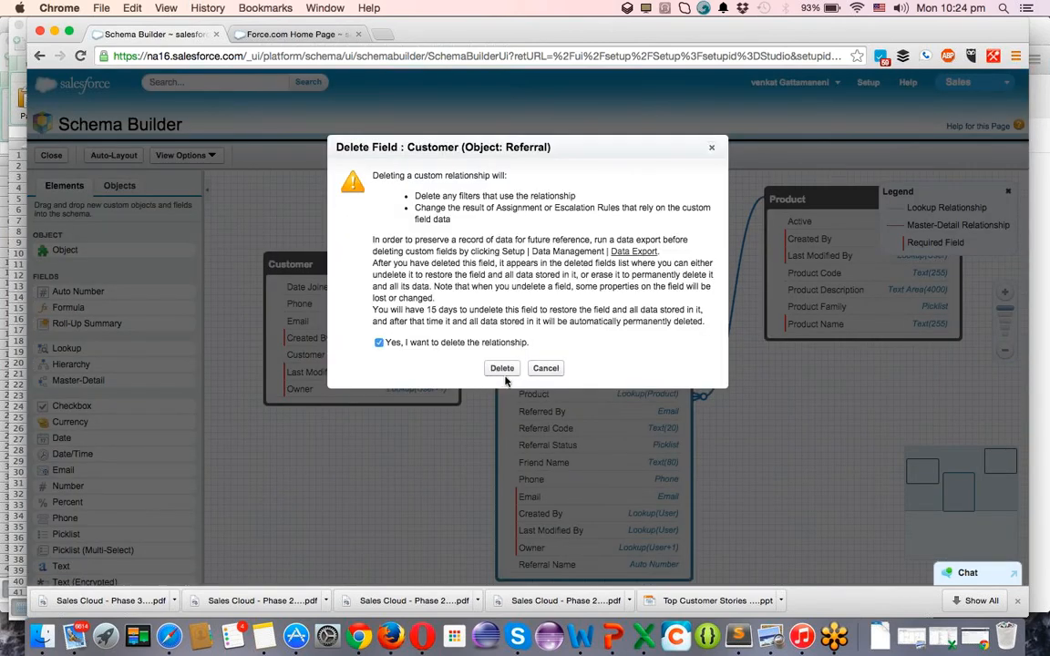
left_click(501, 369)
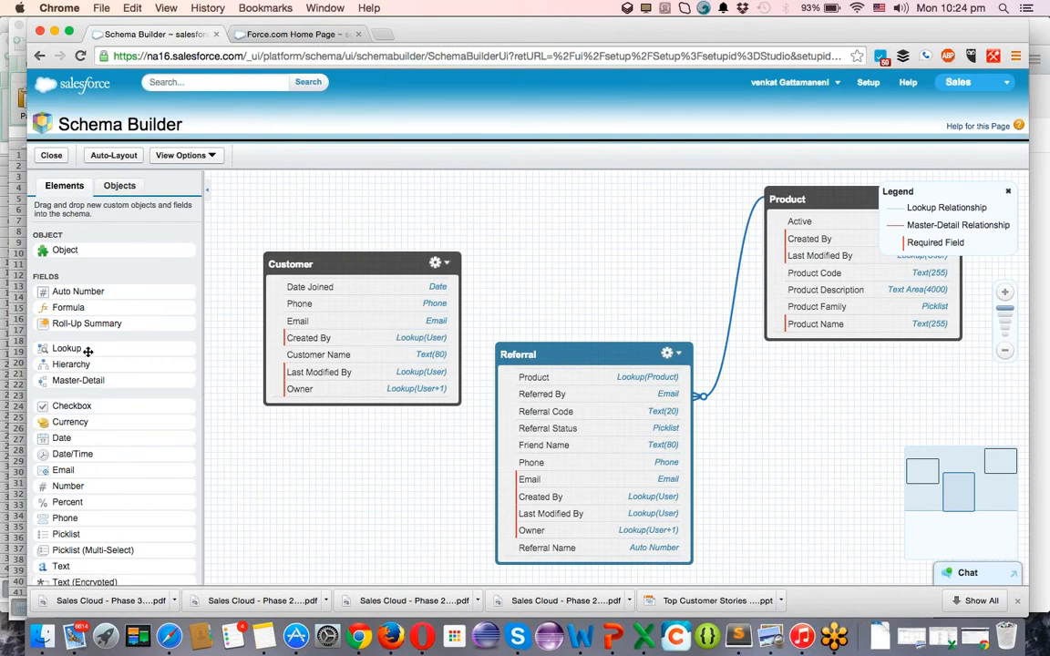
Add a master-detail Customer field to Referral and save it.
left_click_drag(84, 384, 569, 398)
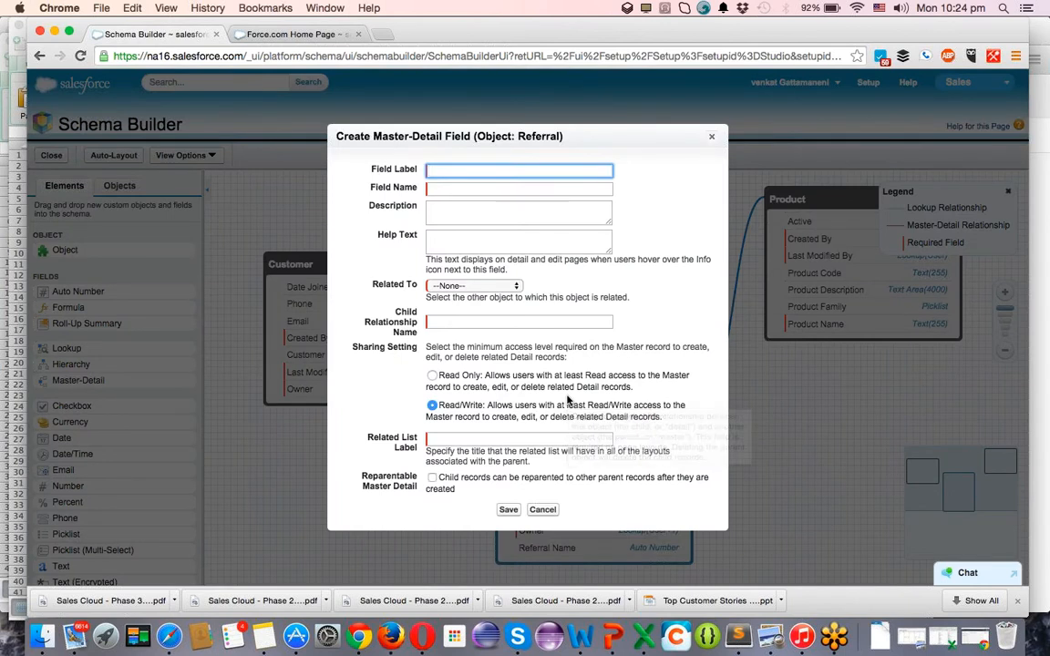
key("Tab")
key("Tab")
key("Tab")
key("Tab")
key("c")
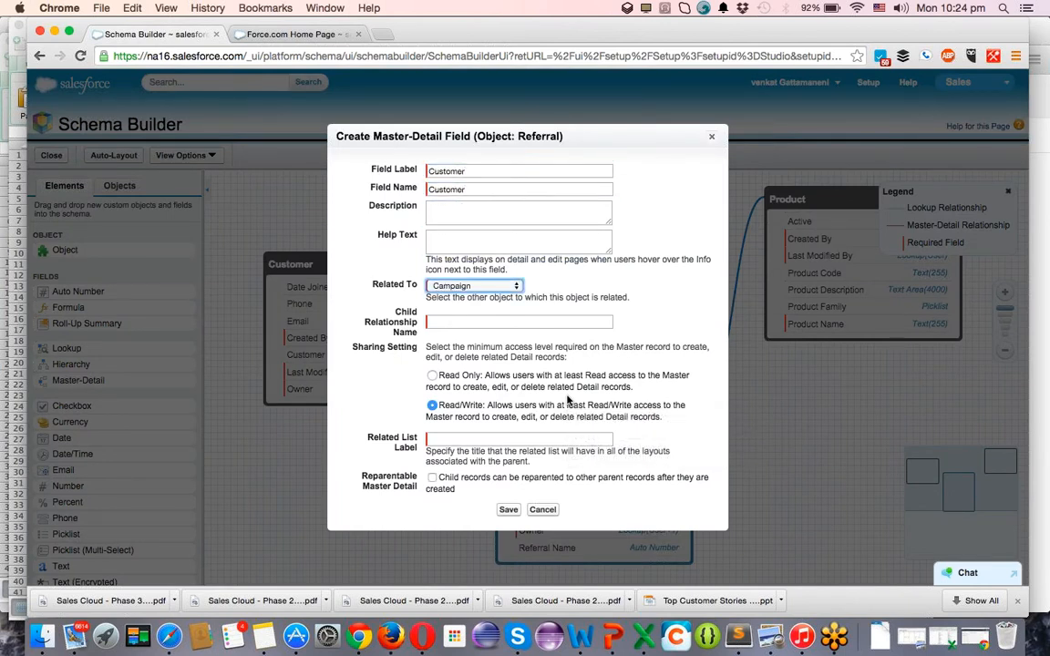
left_click(508, 510)
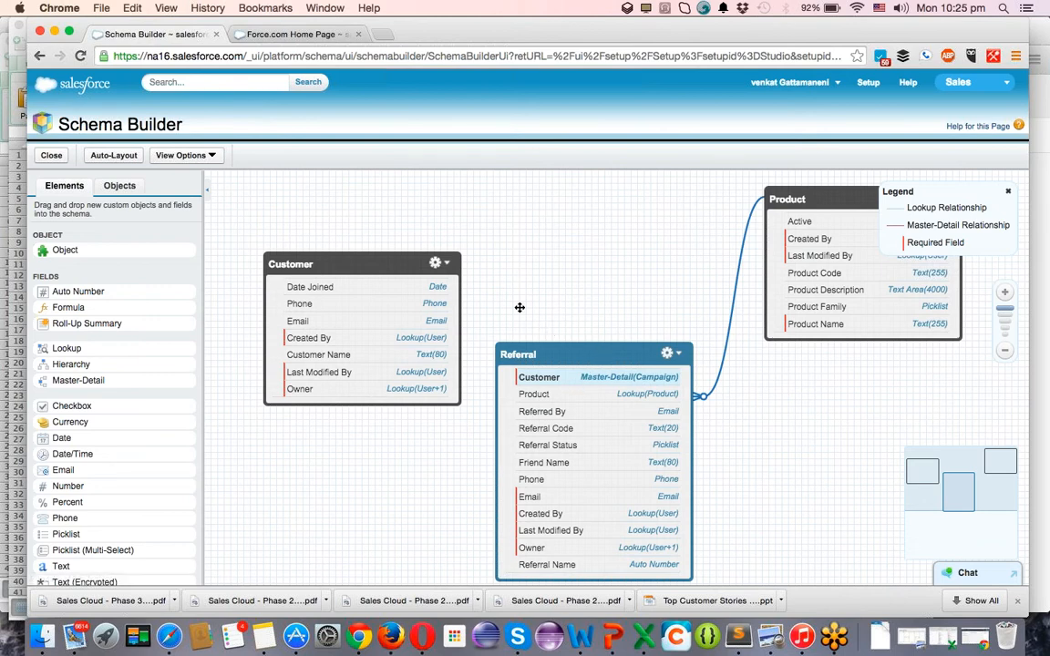
left_click(446, 264)
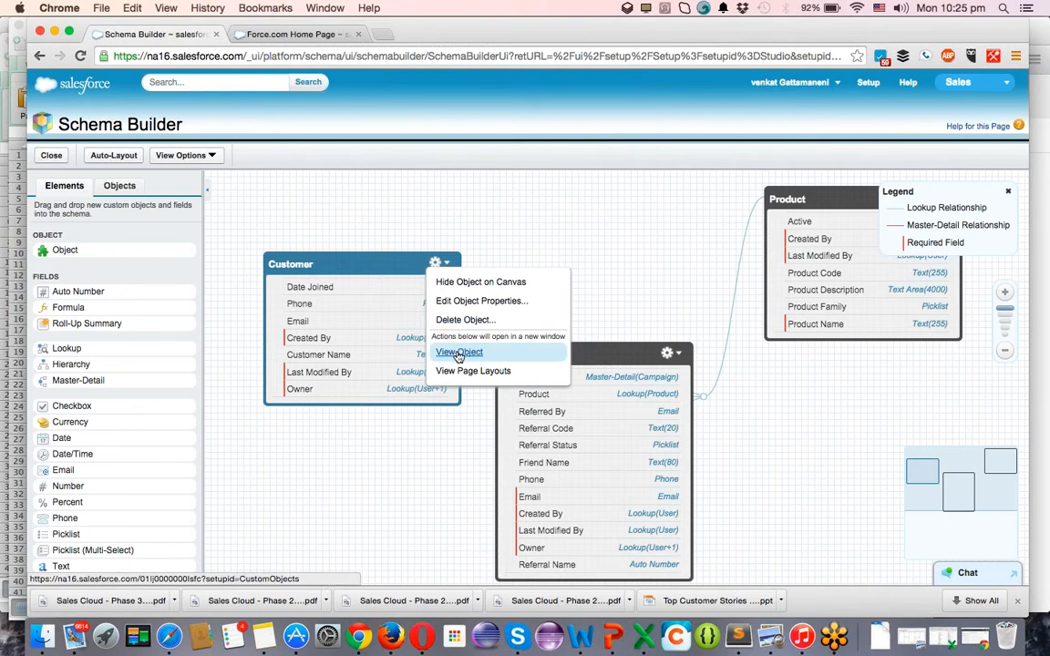
Create the Referral Bonus currency field, Currency(10, 2), on the Customer object.
left_click(558, 214)
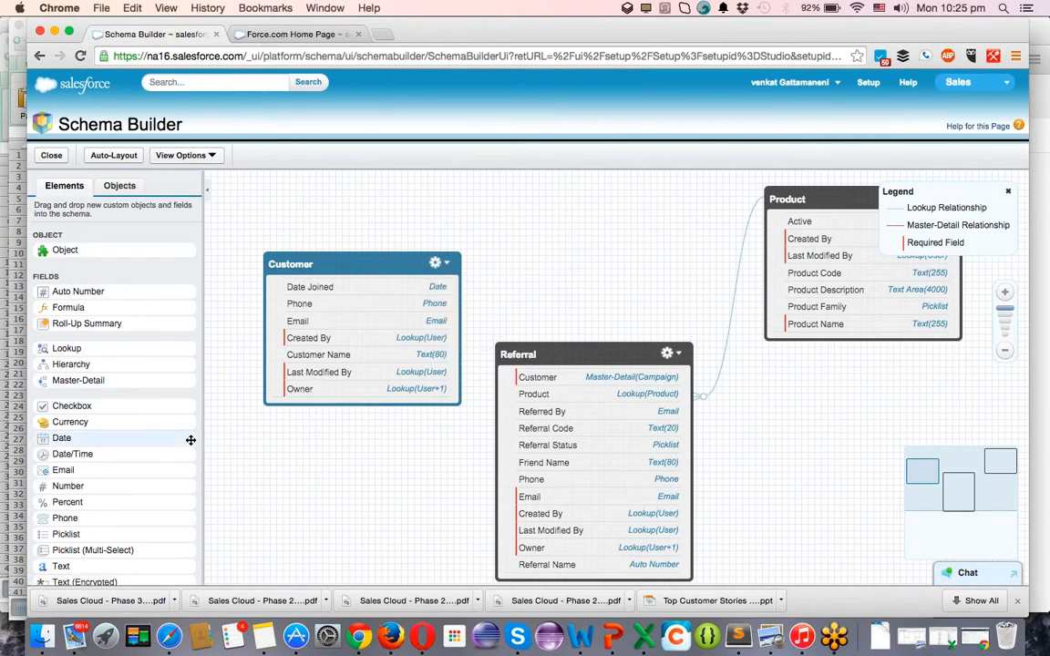
scroll(164, 438, "down", 3)
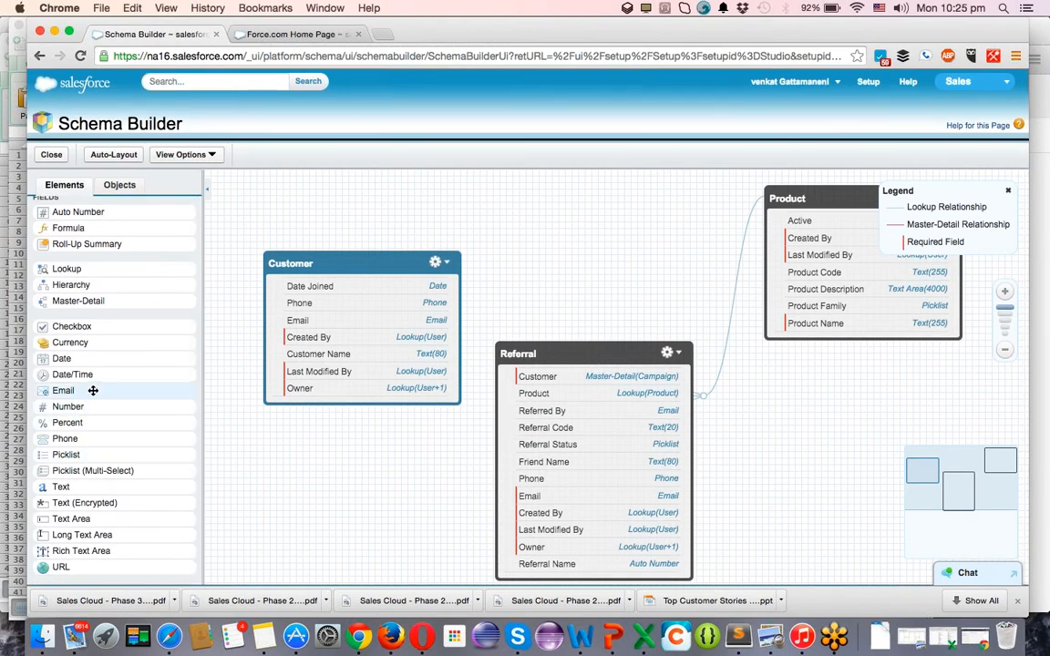
left_click_drag(84, 343, 332, 335)
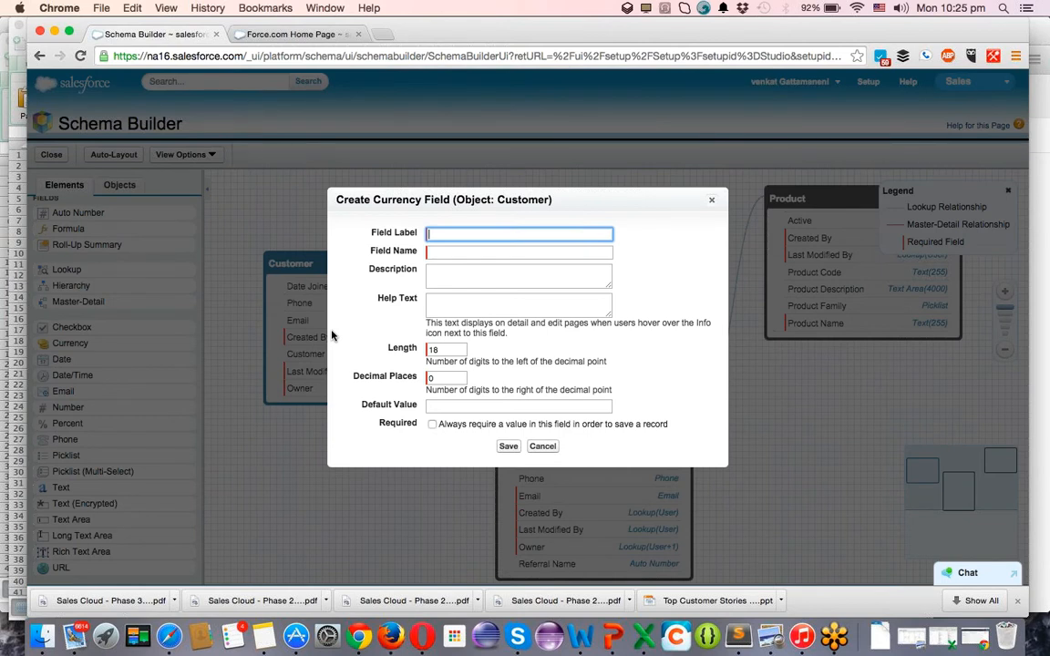
type("Referral Bonus")
key("Tab")
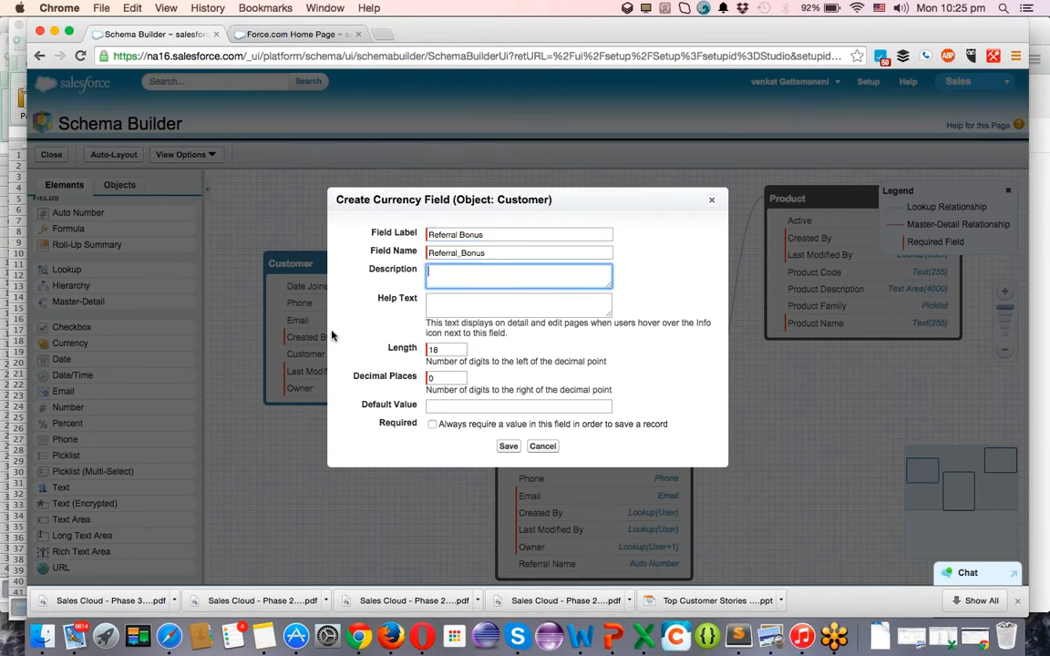
key("Tab")
key("Tab")
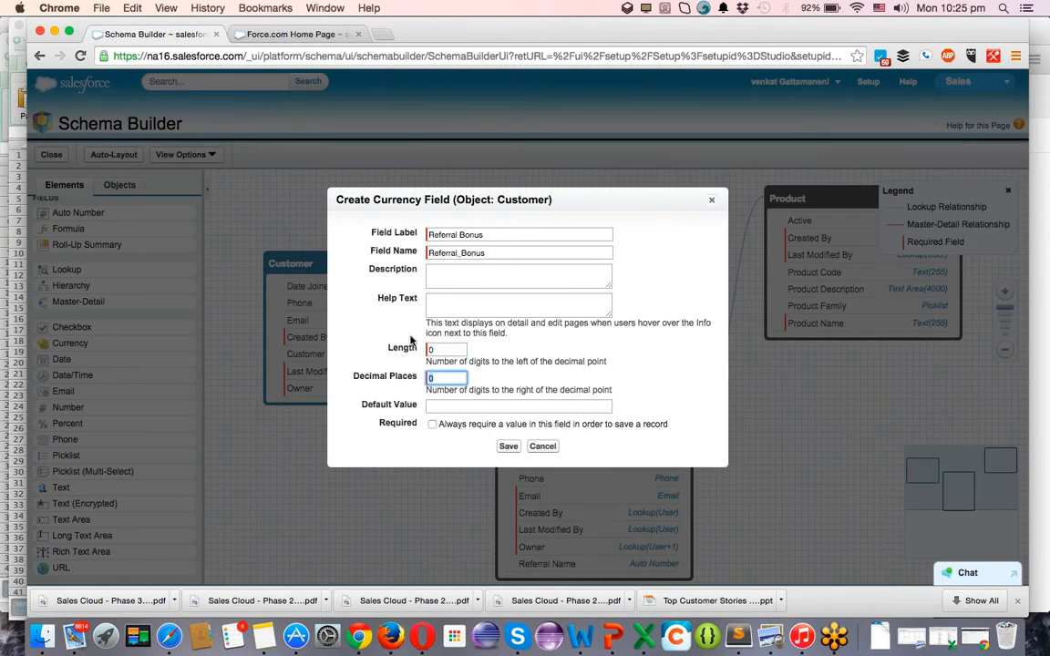
key("Tab")
type("2")
left_click(506, 446)
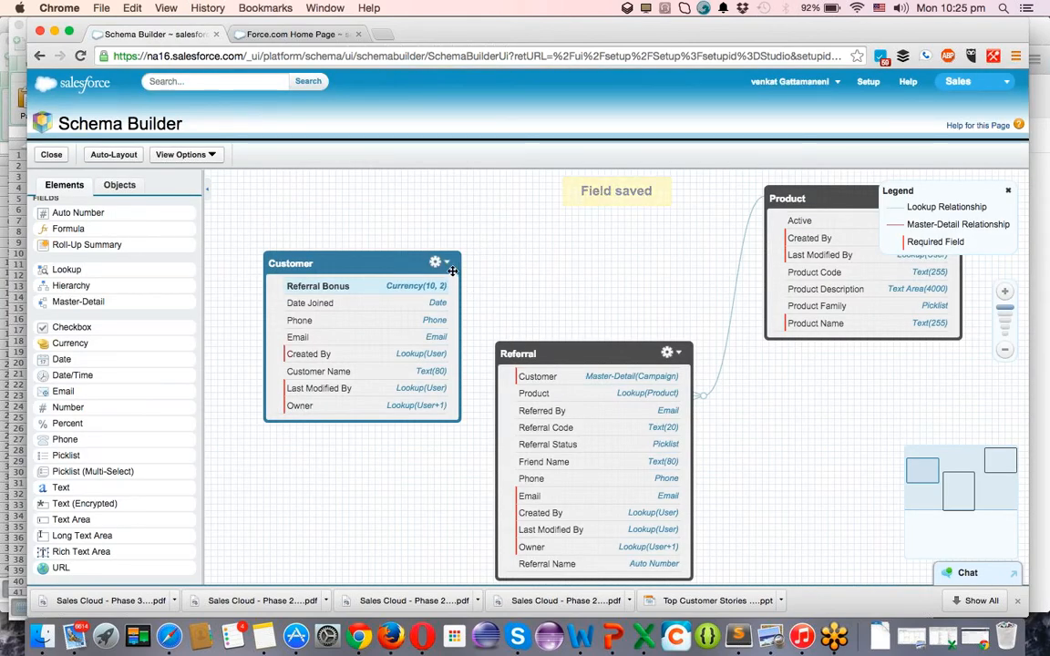
Open the Customer and Referral page layout lists in new tabs from each object's gear menu.
left_click(448, 266)
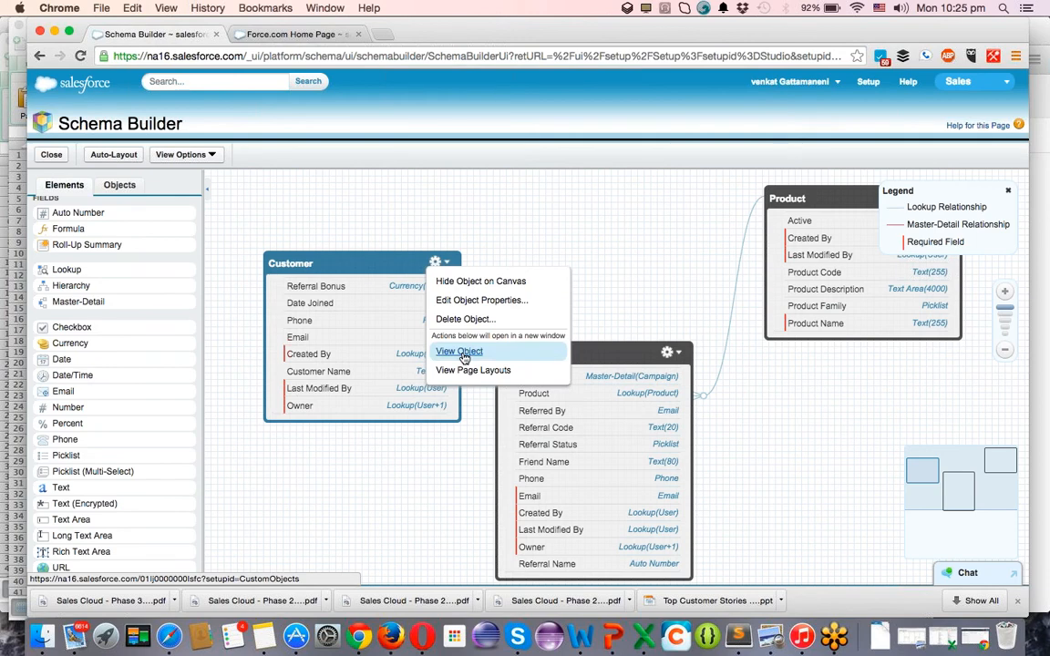
left_click(462, 370)
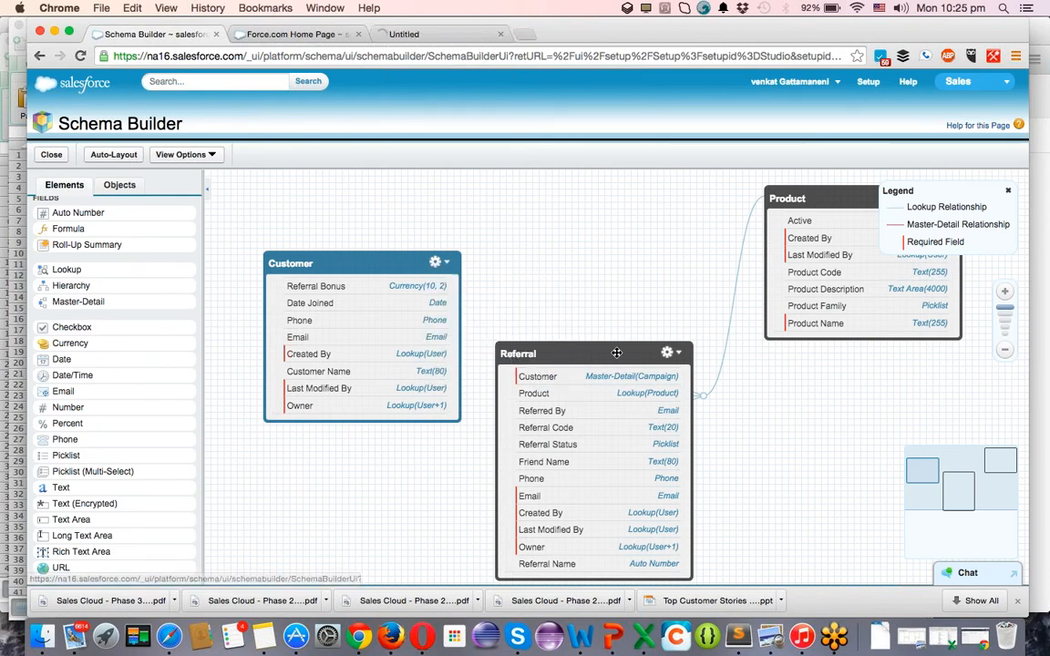
left_click(669, 351)
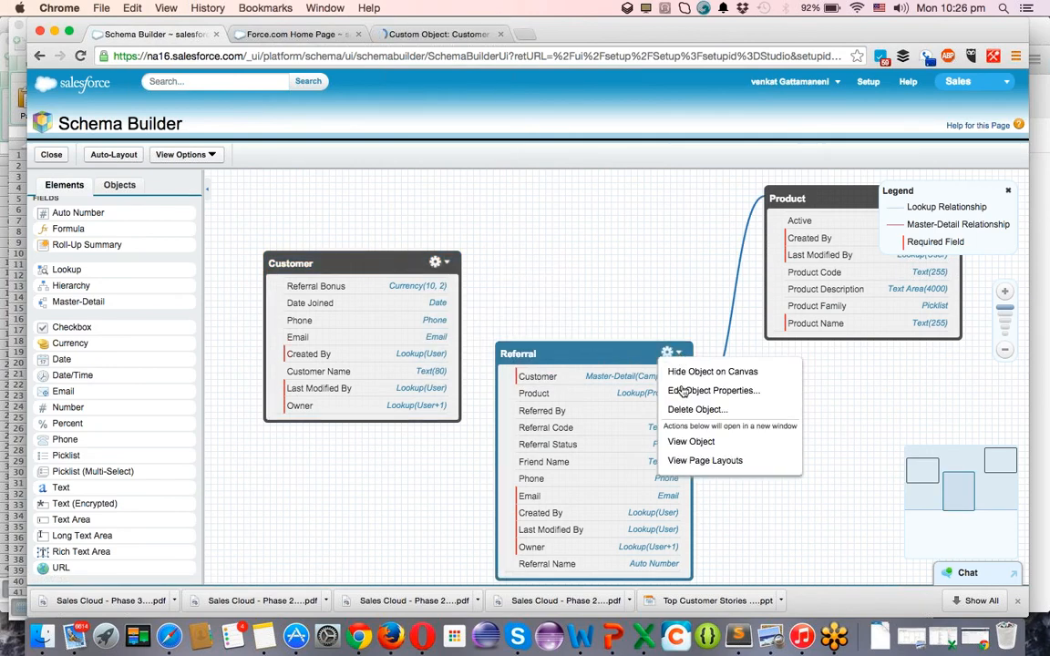
left_click(699, 460)
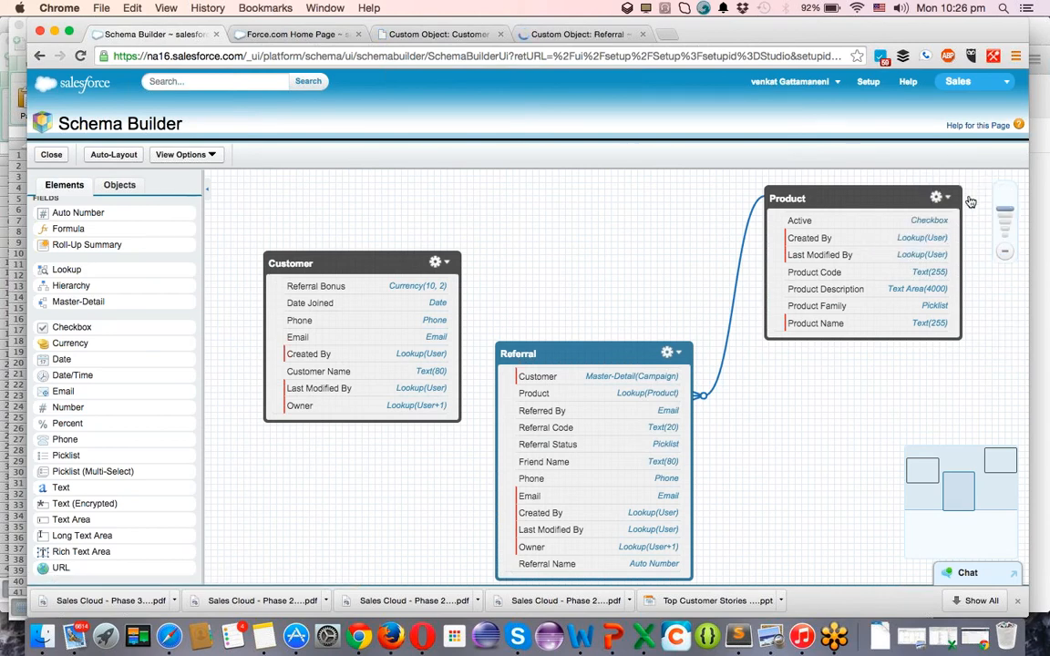
left_click(939, 198)
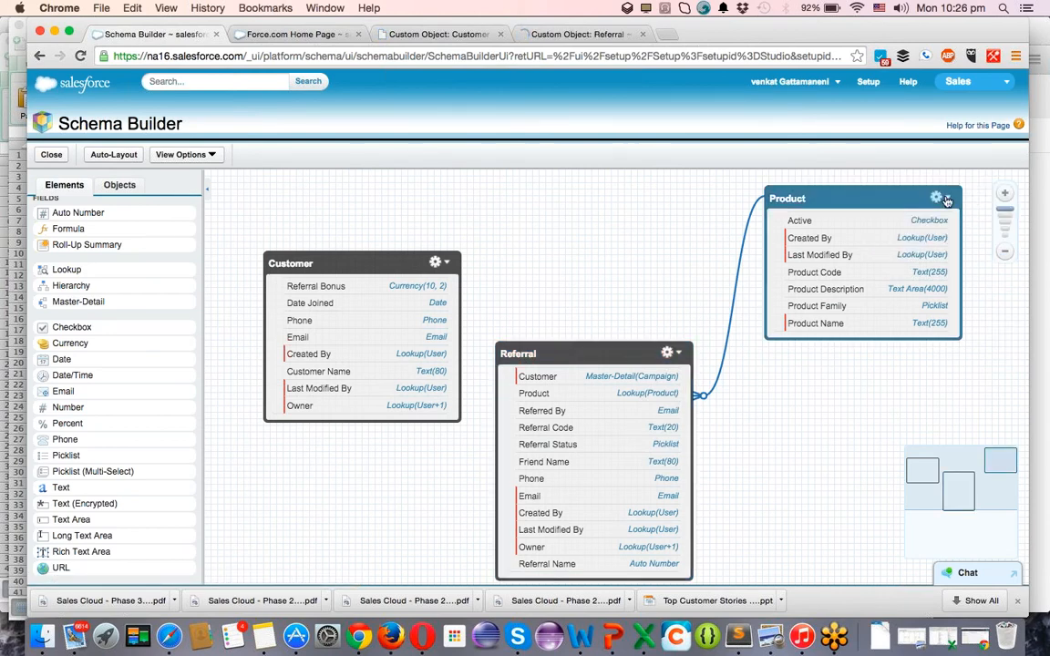
left_click(554, 183)
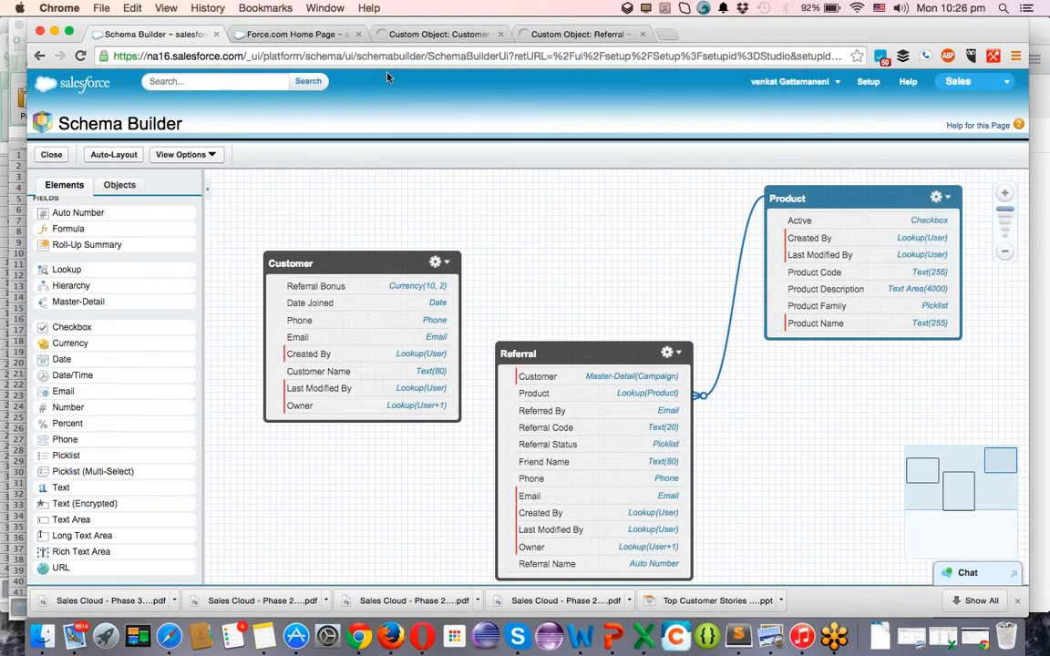
Open the Referral and Customer page layouts for editing, then return to Force.com Home.
left_click(306, 34)
left_click(430, 34)
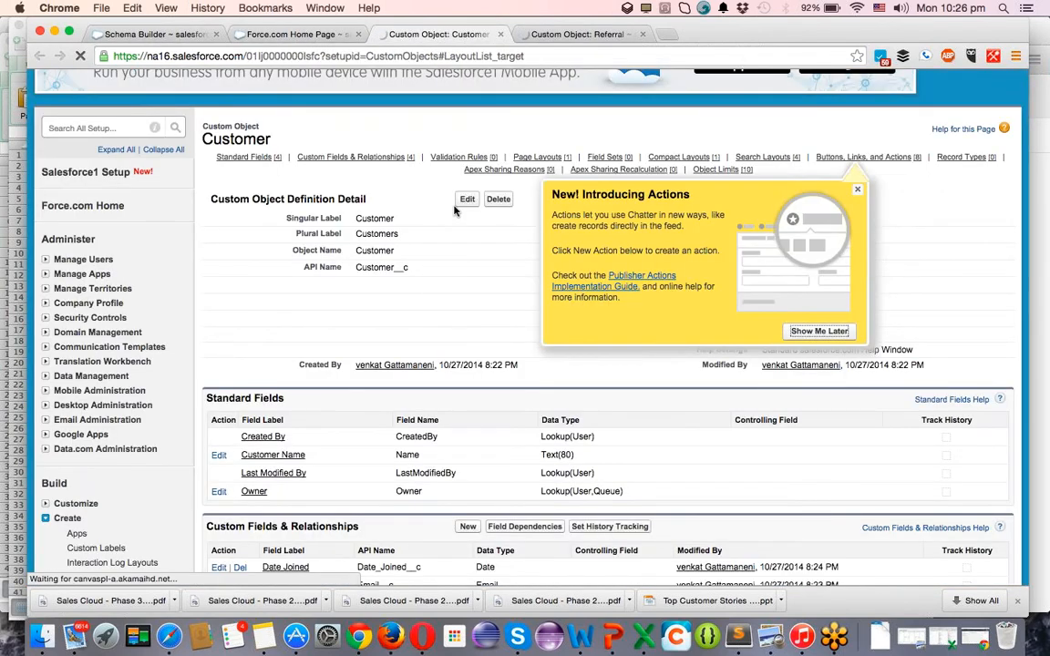
left_click(588, 35)
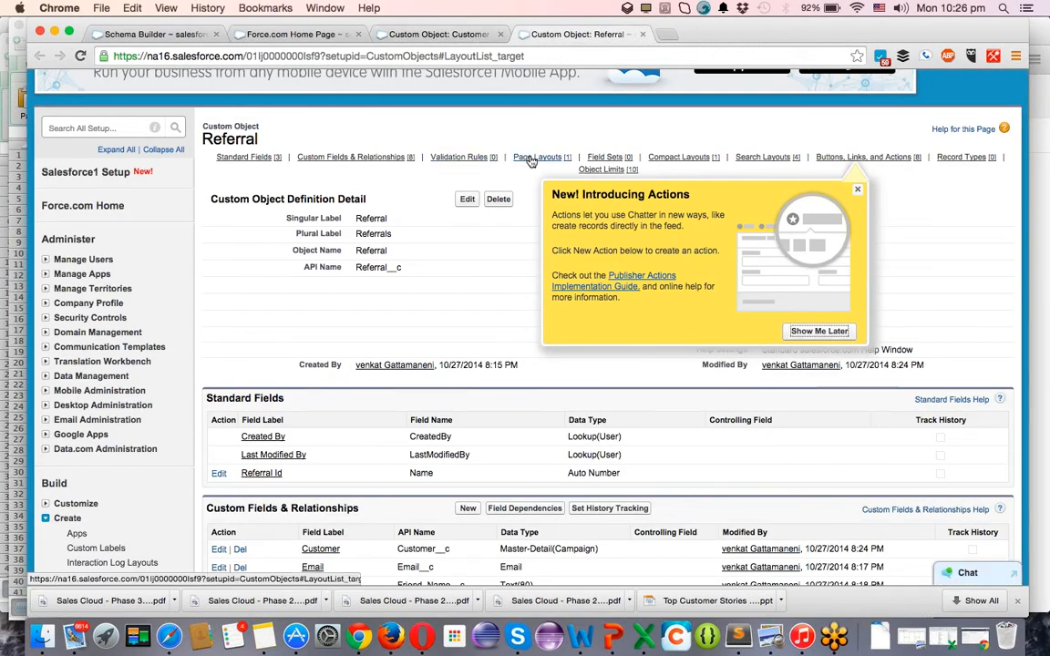
mouse_move(531, 160)
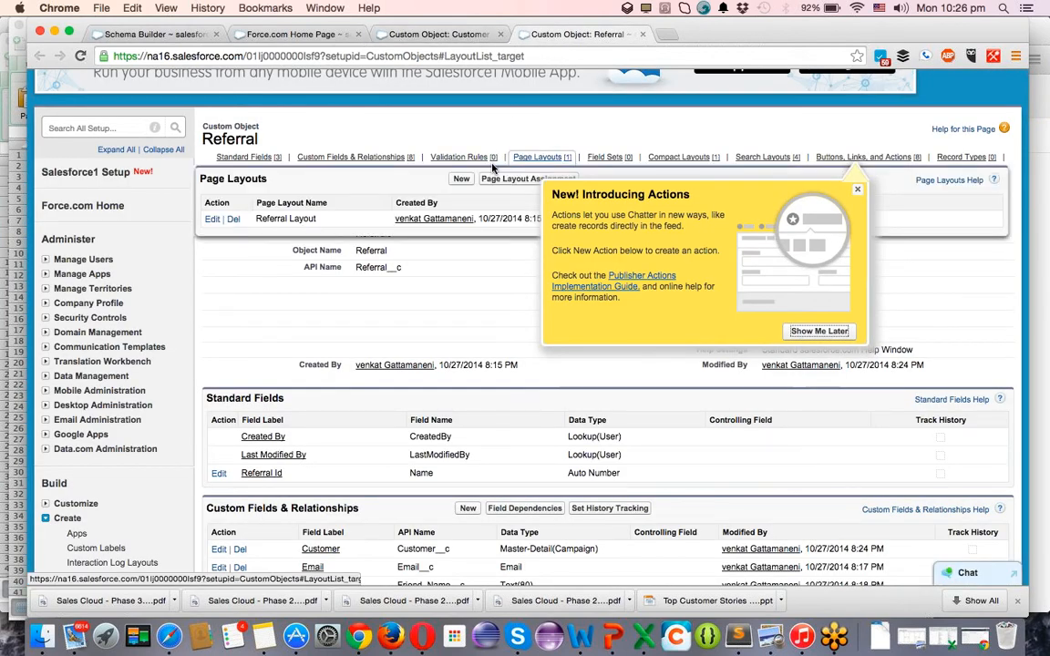
left_click(216, 223)
left_click(445, 35)
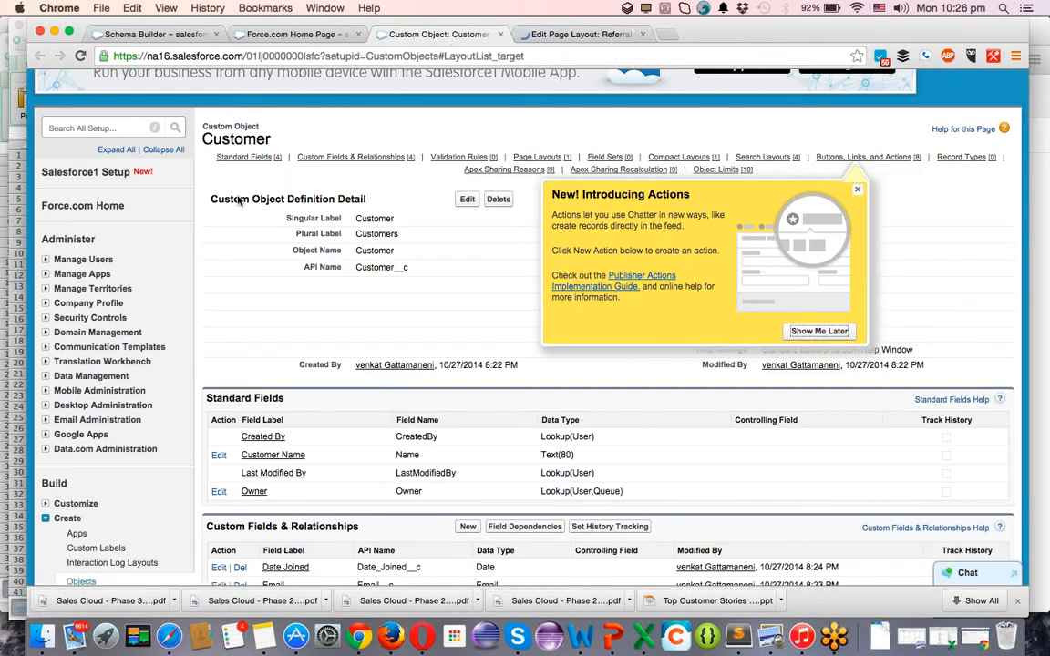
mouse_move(533, 157)
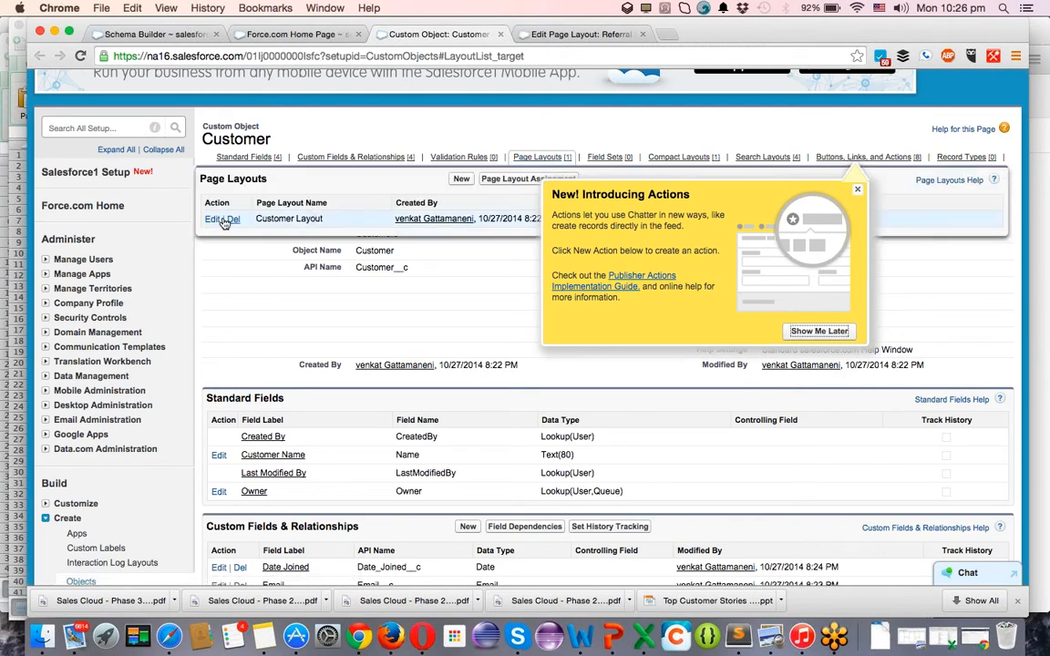
left_click(217, 220)
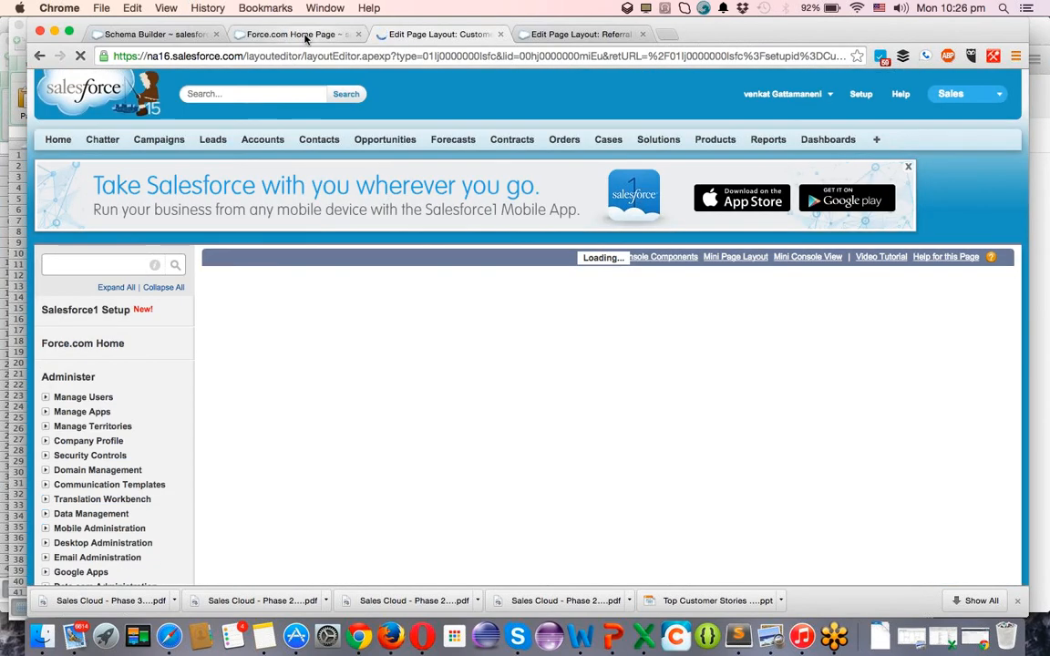
left_click(306, 35)
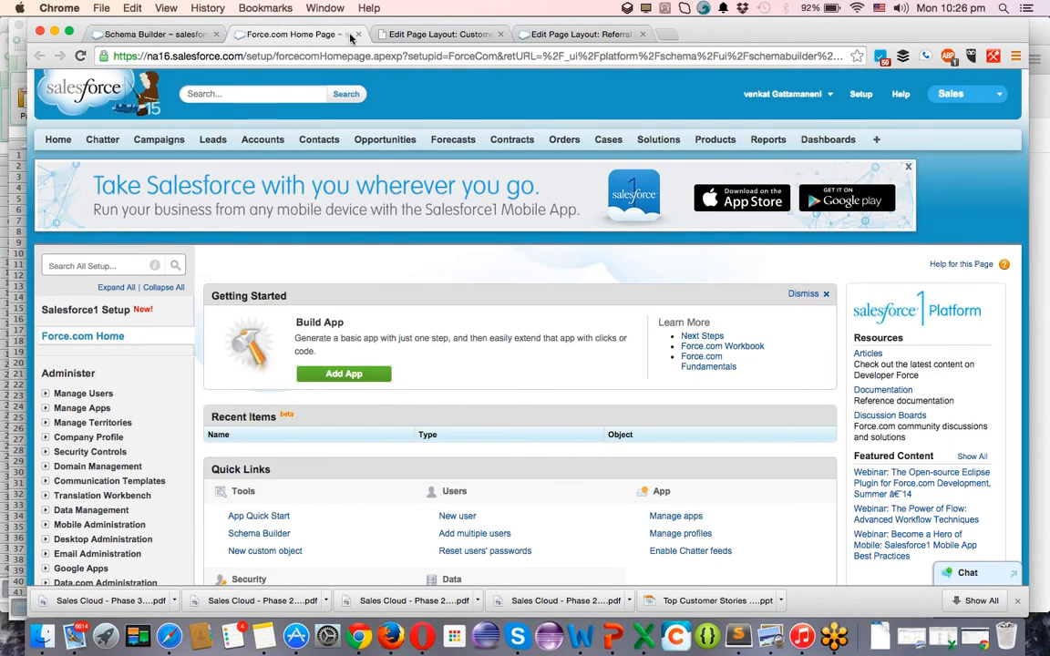
Start a new app under Build > Create > Apps, keeping the Custom app type.
scroll(158, 403, "down", 5)
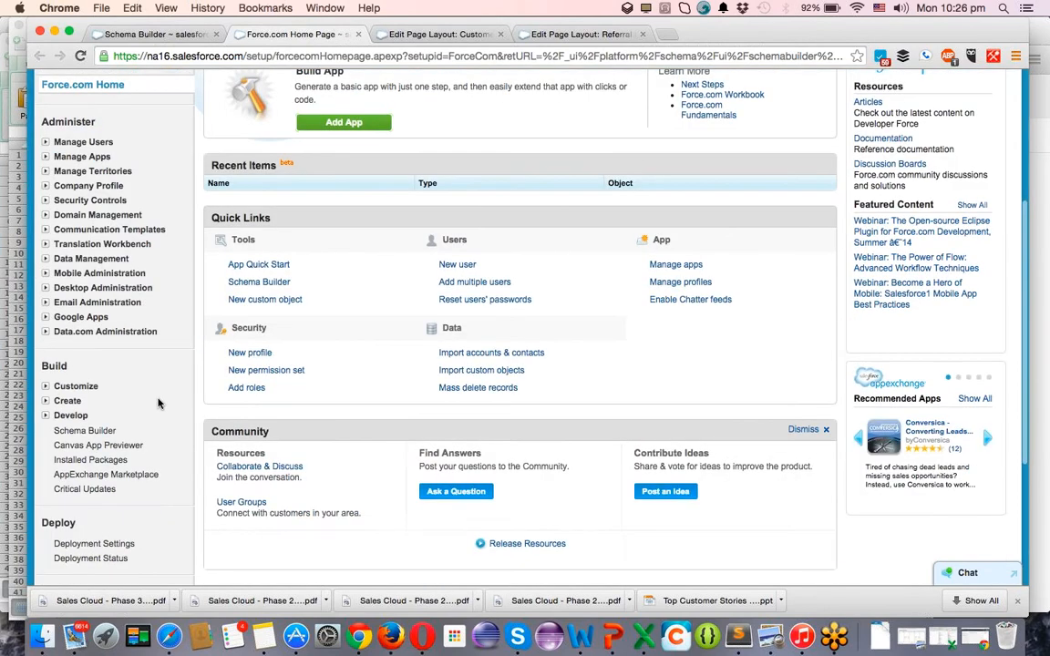
left_click(58, 402)
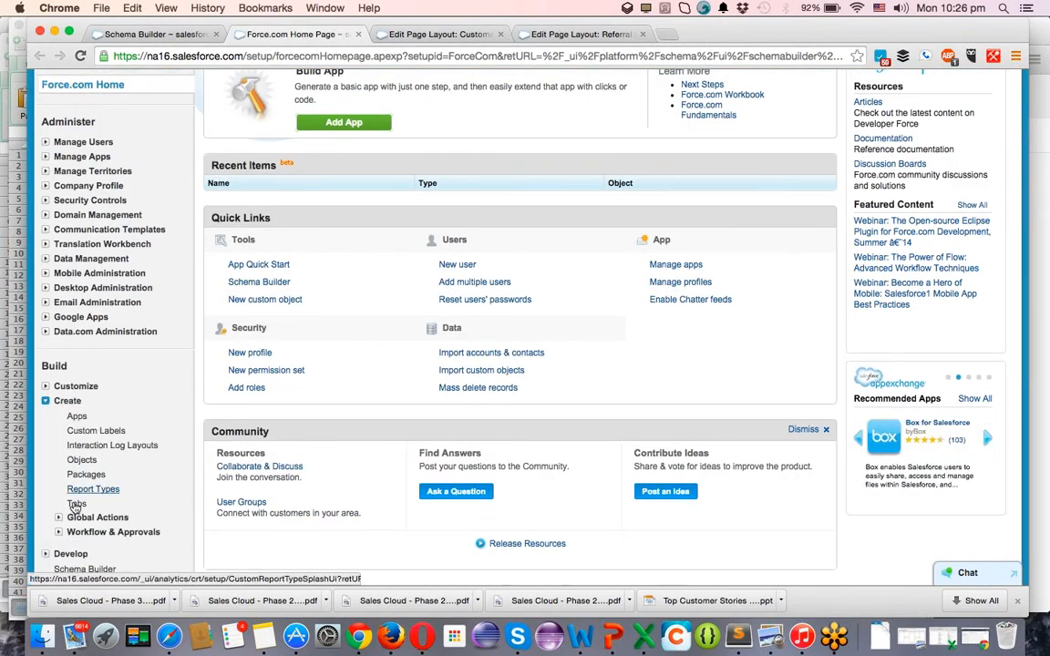
left_click(73, 417)
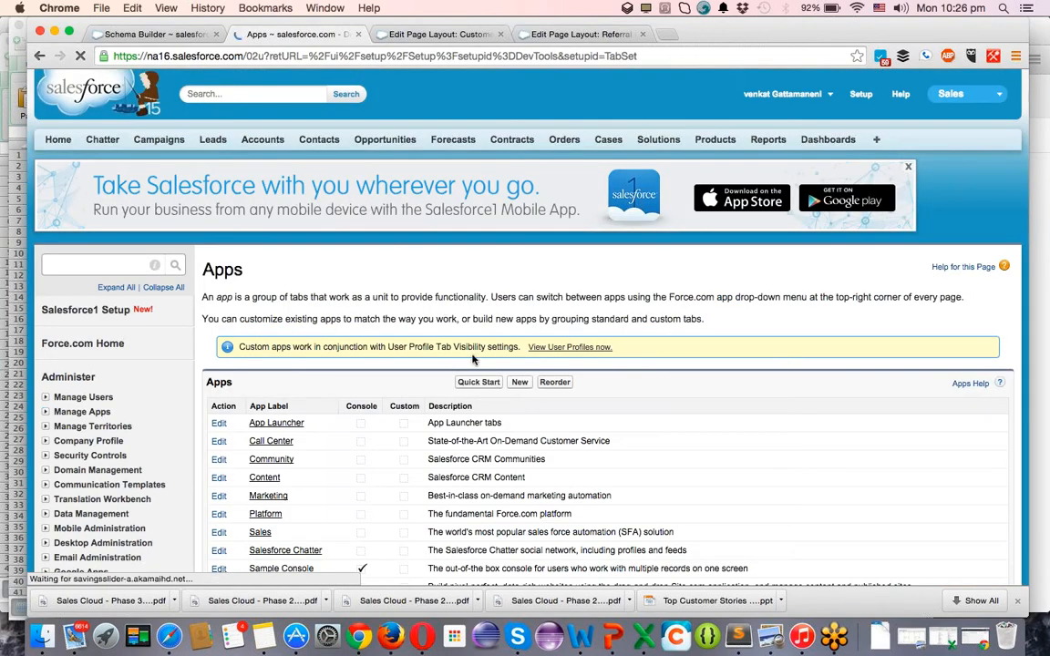
left_click(518, 383)
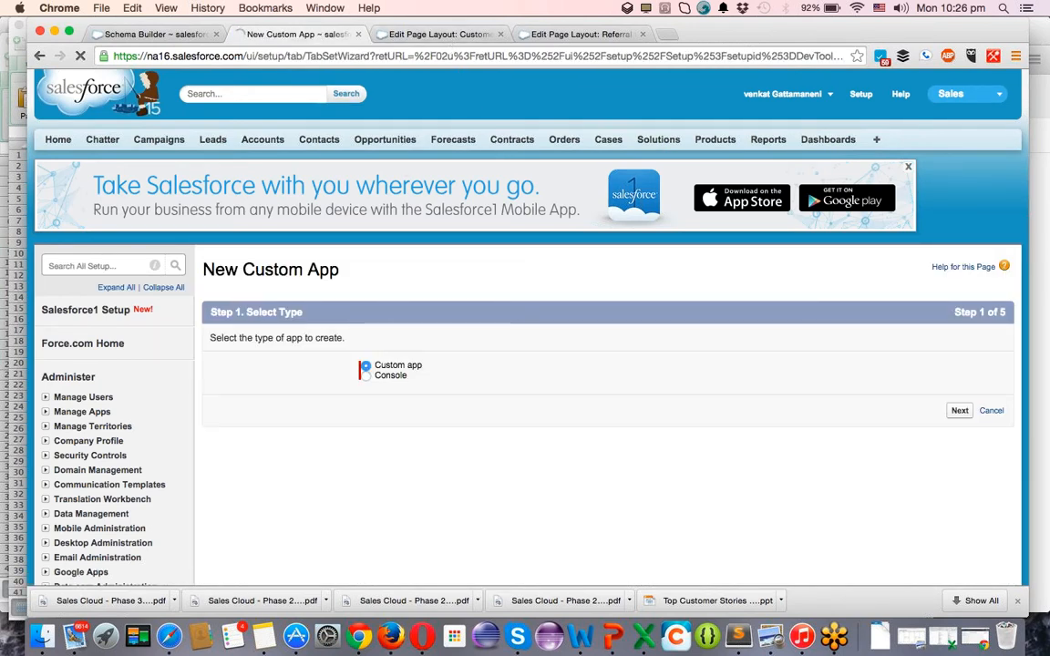
left_click(962, 412)
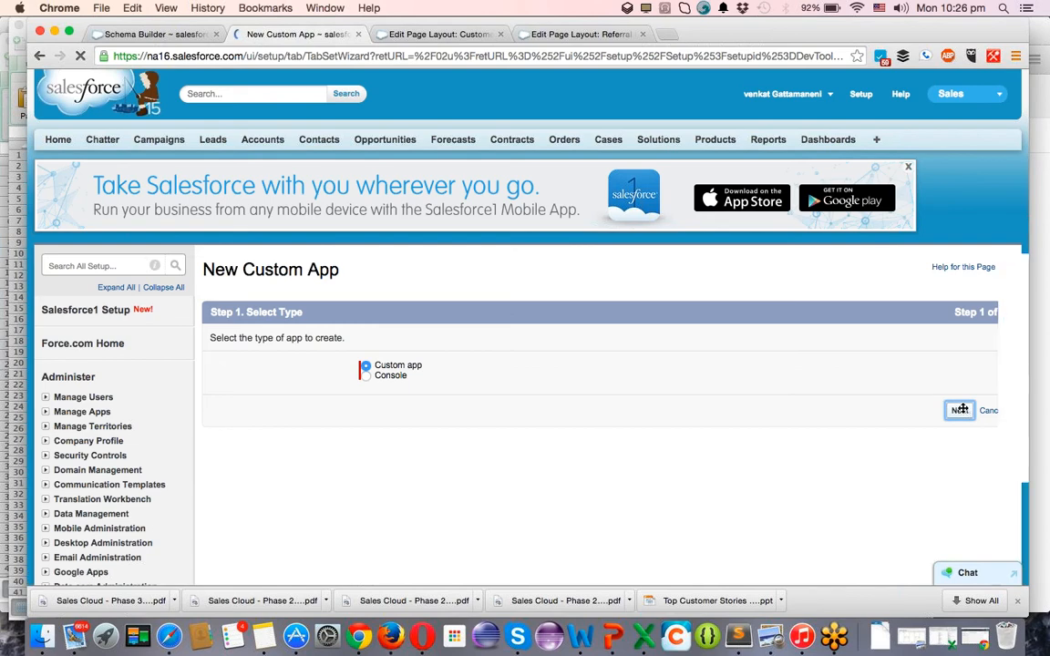
Place Date Joined in the Information section of the Customer page layout.
key("ctrl+Tab")
left_click(373, 189)
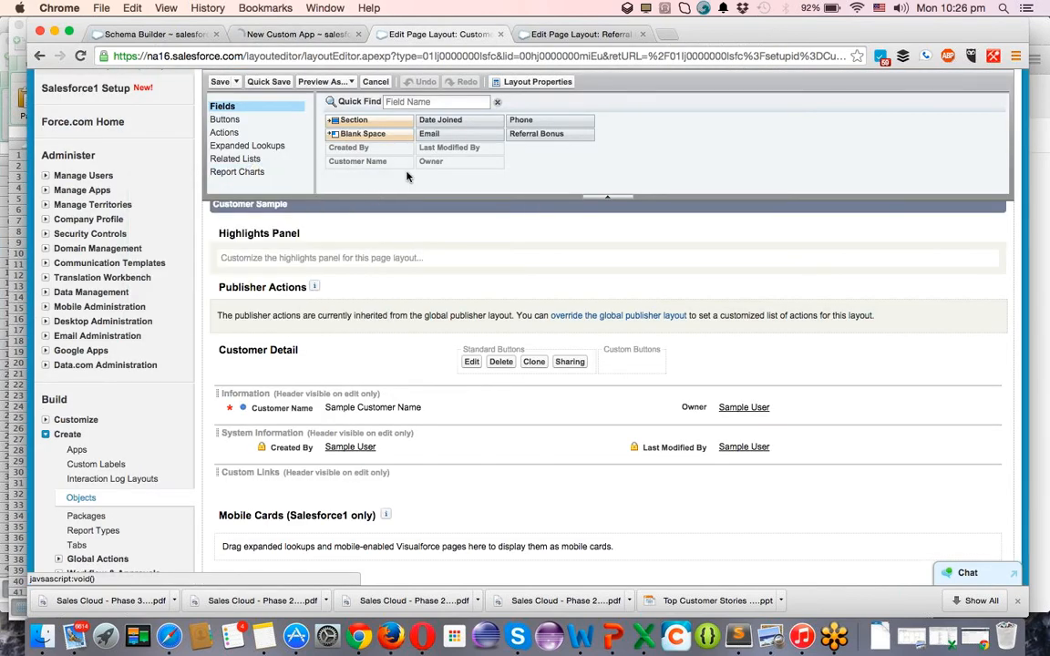
scroll(415, 361, "down", 2)
left_click_drag(424, 121, 407, 351)
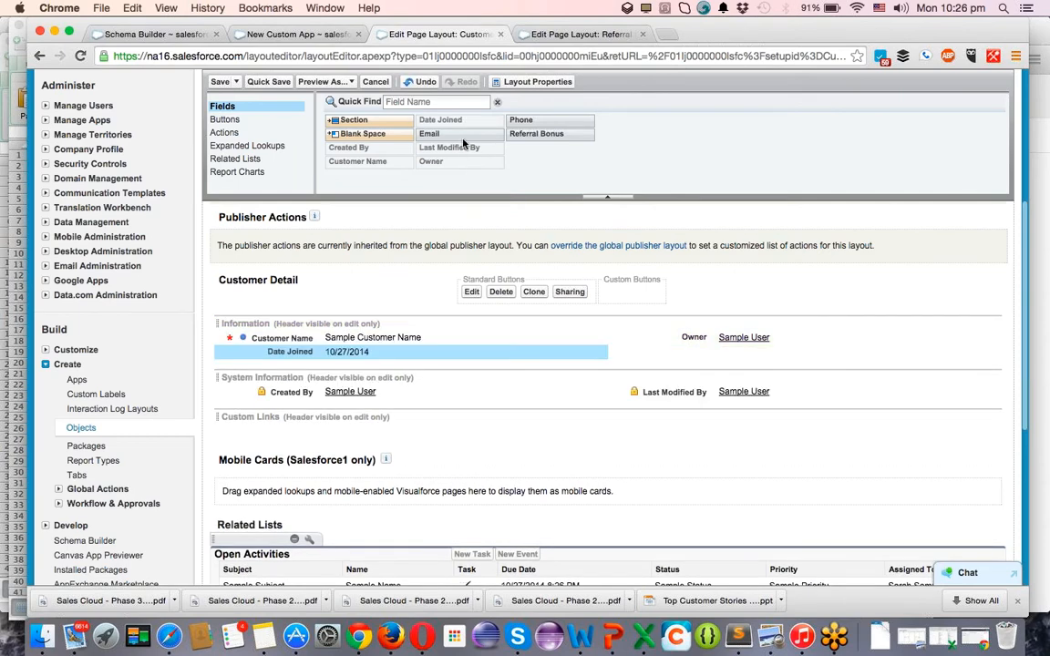
Add Email and Phone to the Customer layout's Information section and save the layout.
left_click_drag(464, 137, 444, 351)
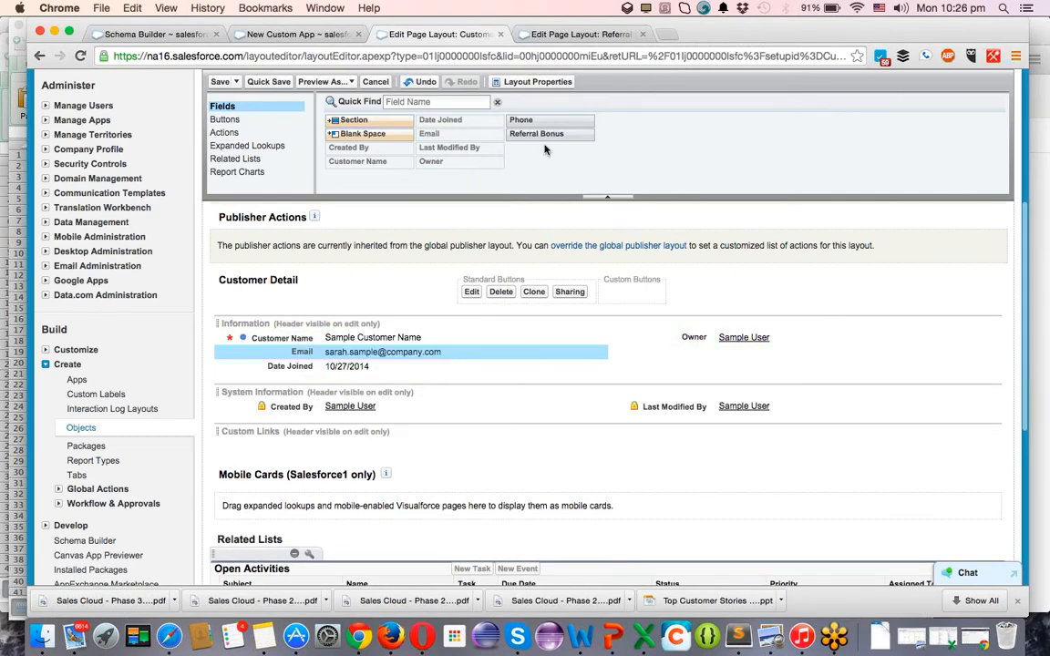
left_click_drag(555, 121, 704, 355)
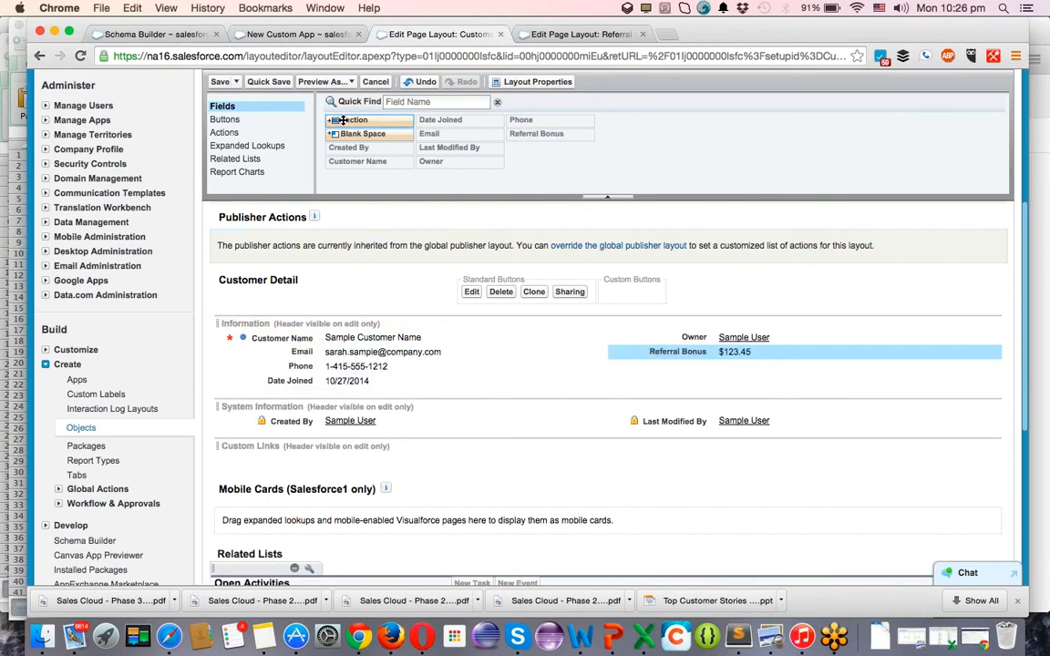
left_click(217, 82)
left_click(577, 35)
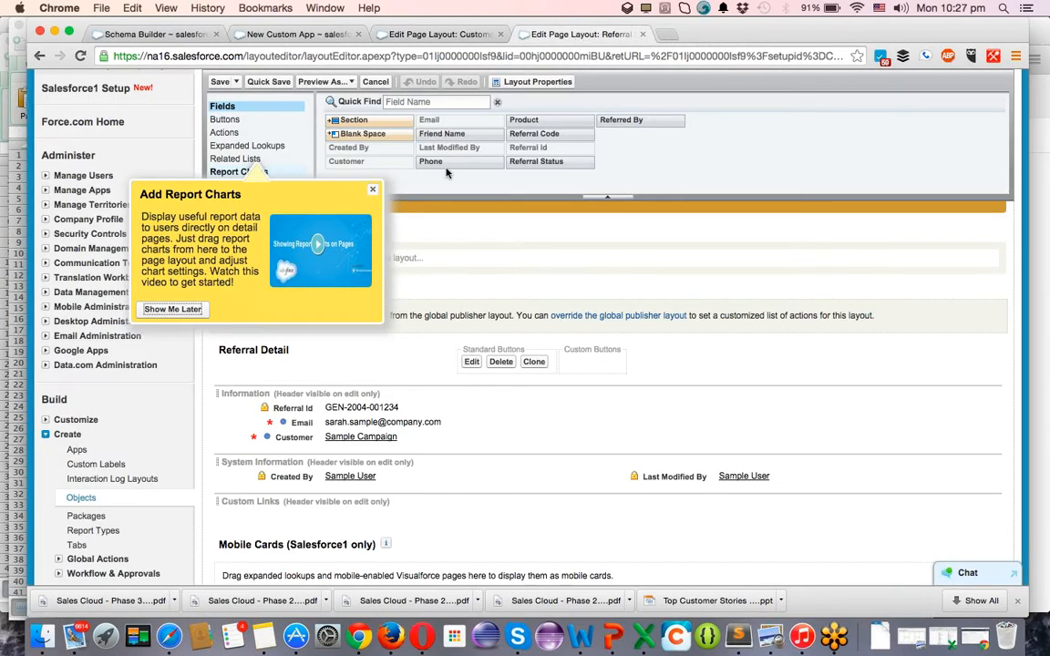
Place Friend Name under Email, add Product, and move Customer to the right column.
left_click(371, 189)
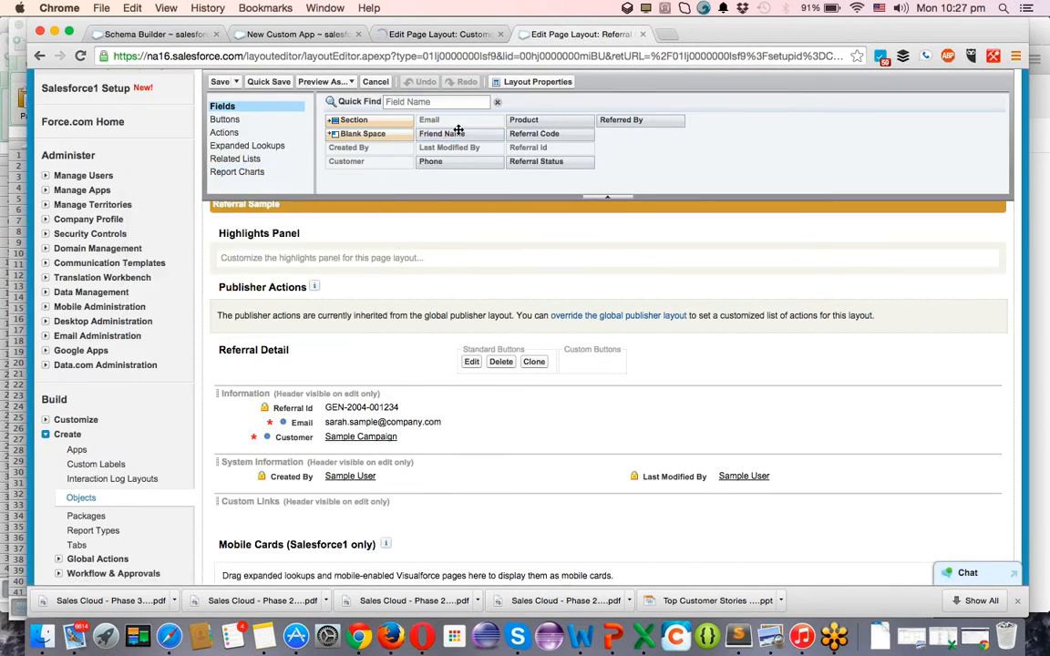
left_click_drag(371, 393, 654, 420)
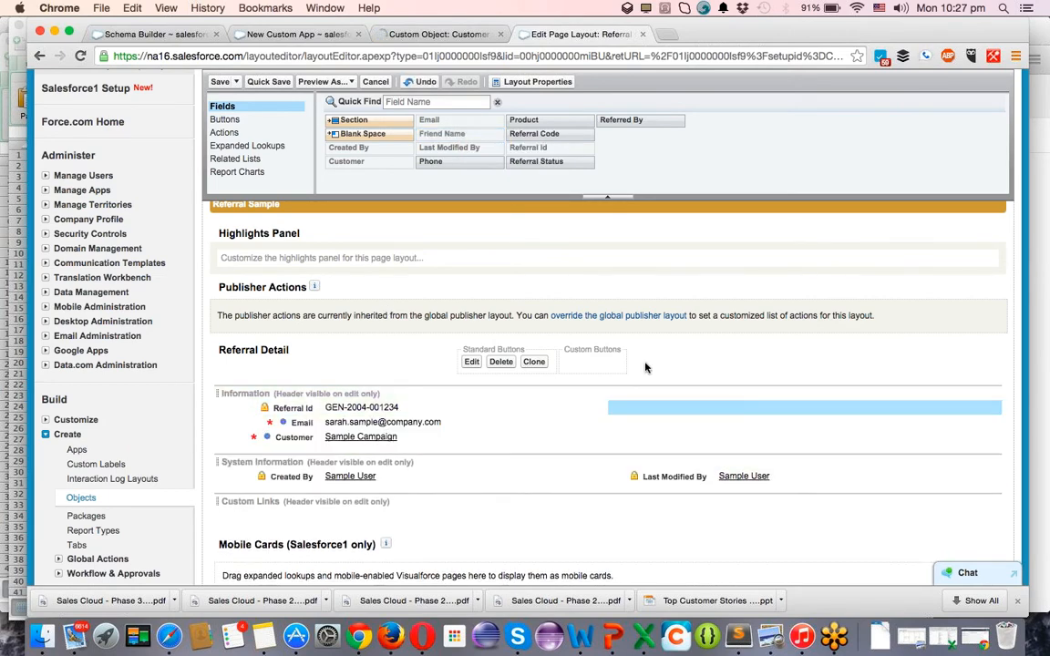
scroll(640, 265, "down", 5)
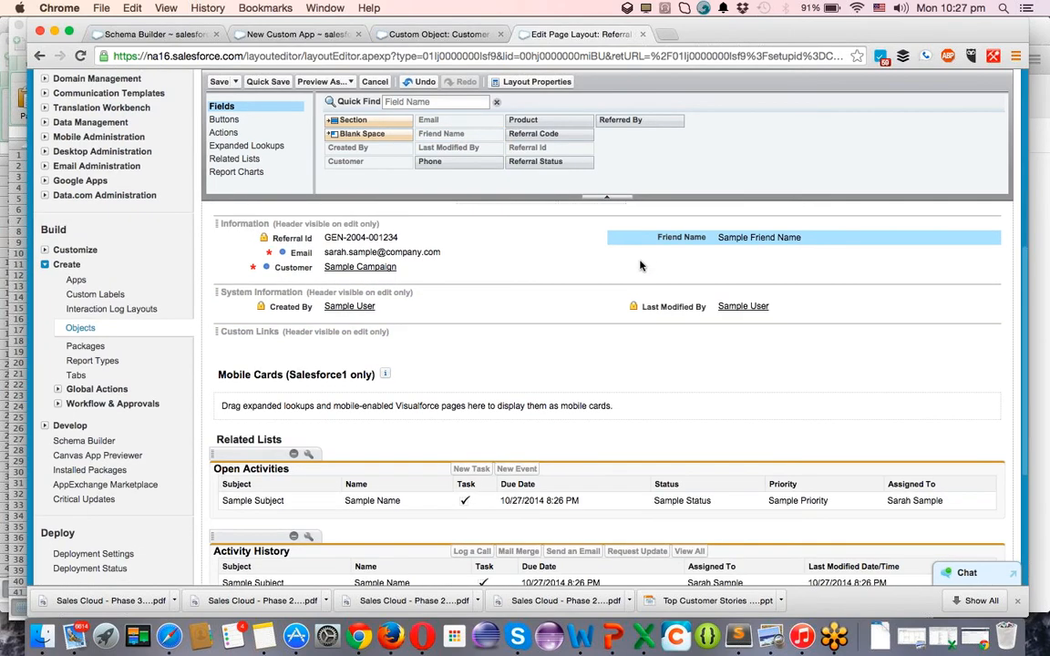
left_click_drag(658, 233, 468, 262)
left_click_drag(537, 122, 378, 267)
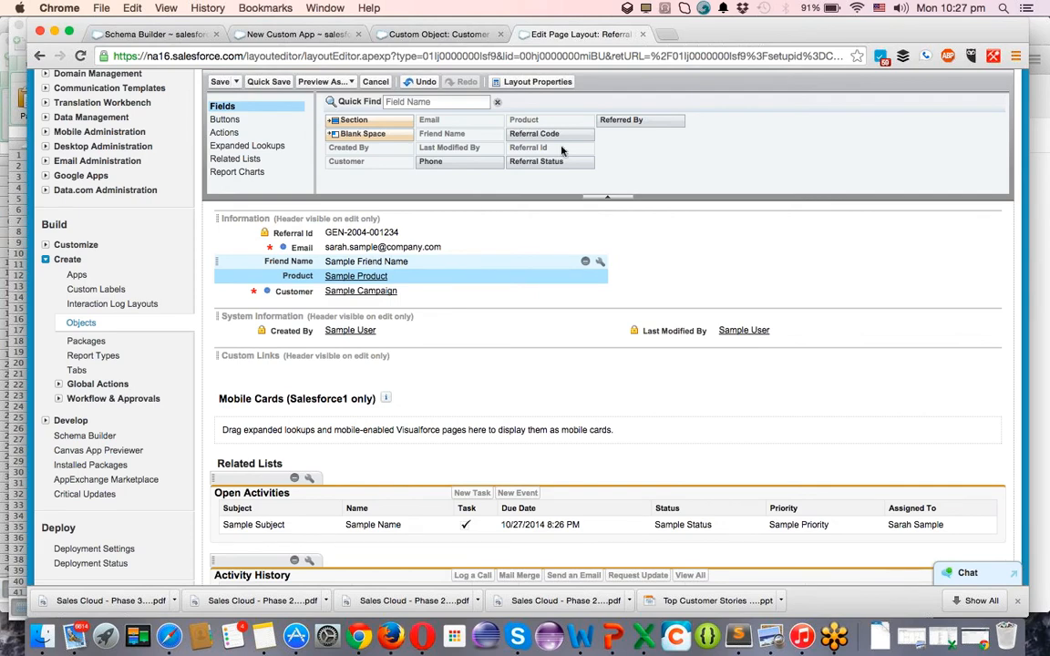
left_click_drag(290, 291, 649, 238)
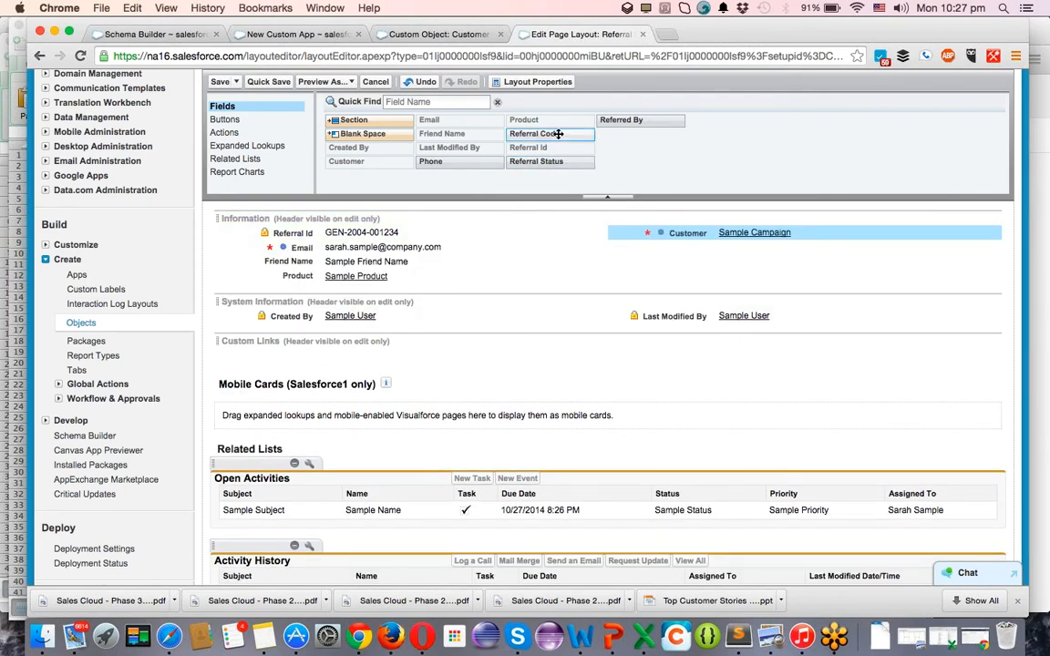
Add Referral Code, Referral Status, Referred By and Phone to the Information section.
left_click_drag(545, 138, 417, 293)
left_click_drag(533, 162, 417, 310)
left_click_drag(627, 120, 679, 261)
left_click_drag(411, 168, 447, 256)
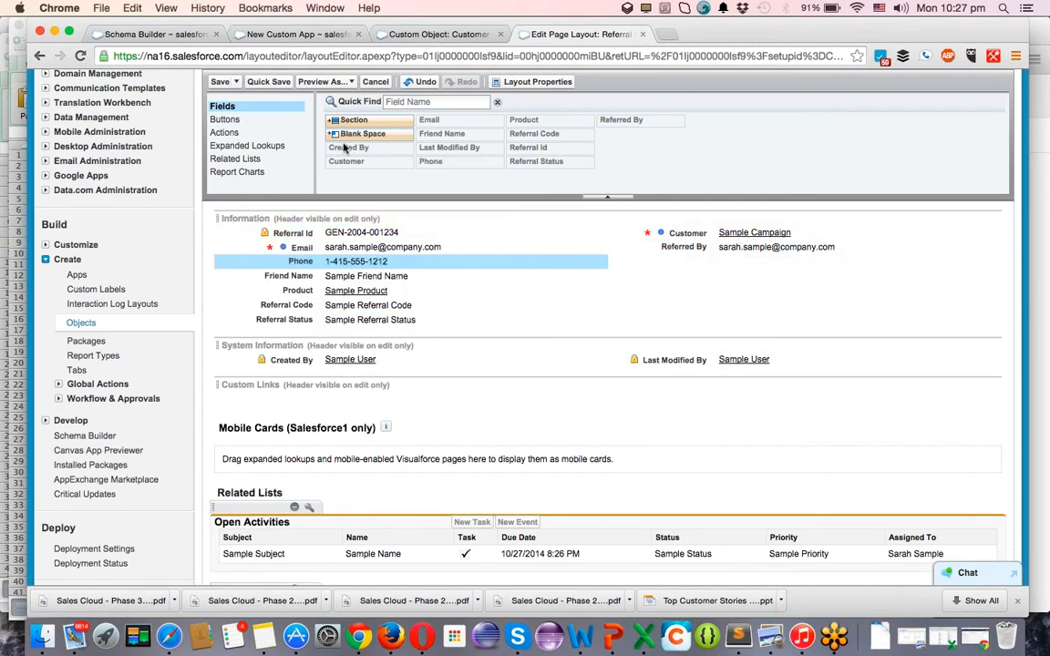
Quick Save and then Save the Referral page layout.
left_click(273, 82)
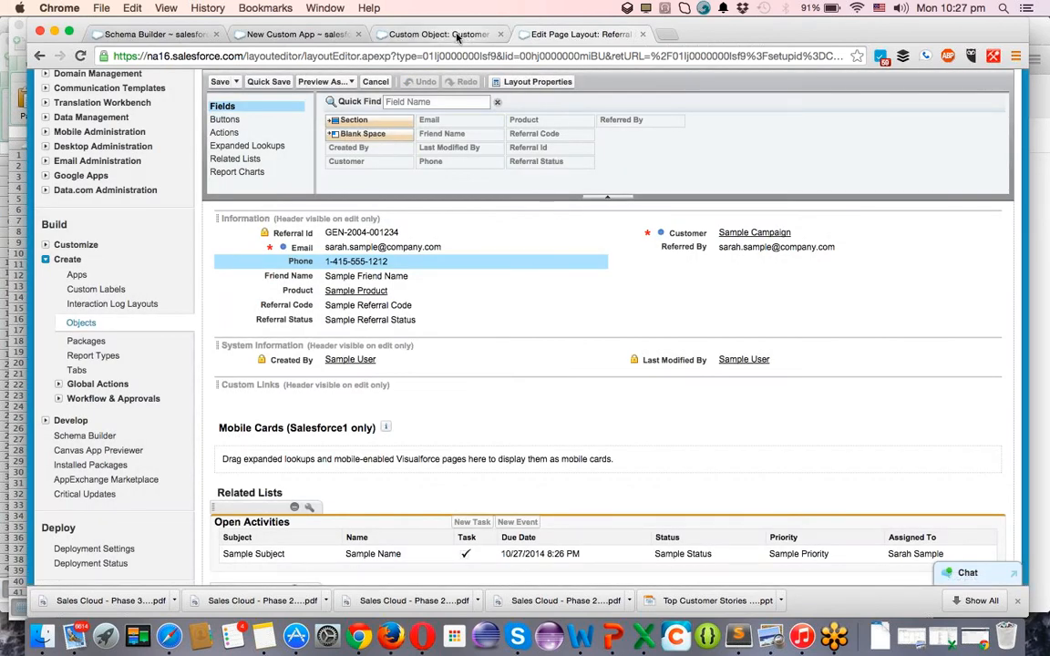
left_click(456, 34)
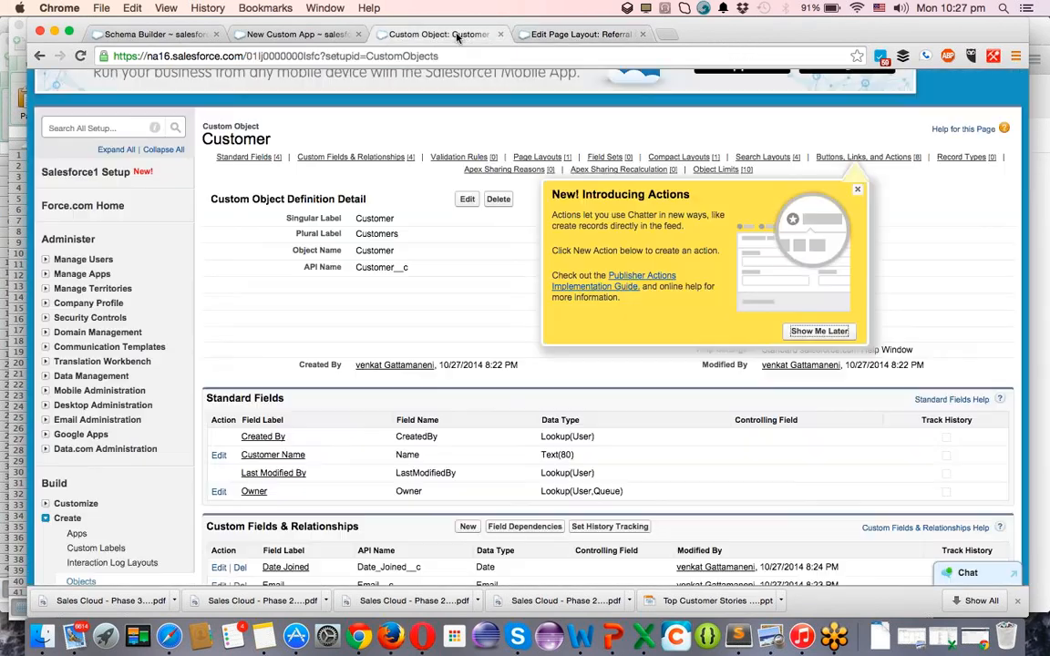
left_click(562, 37)
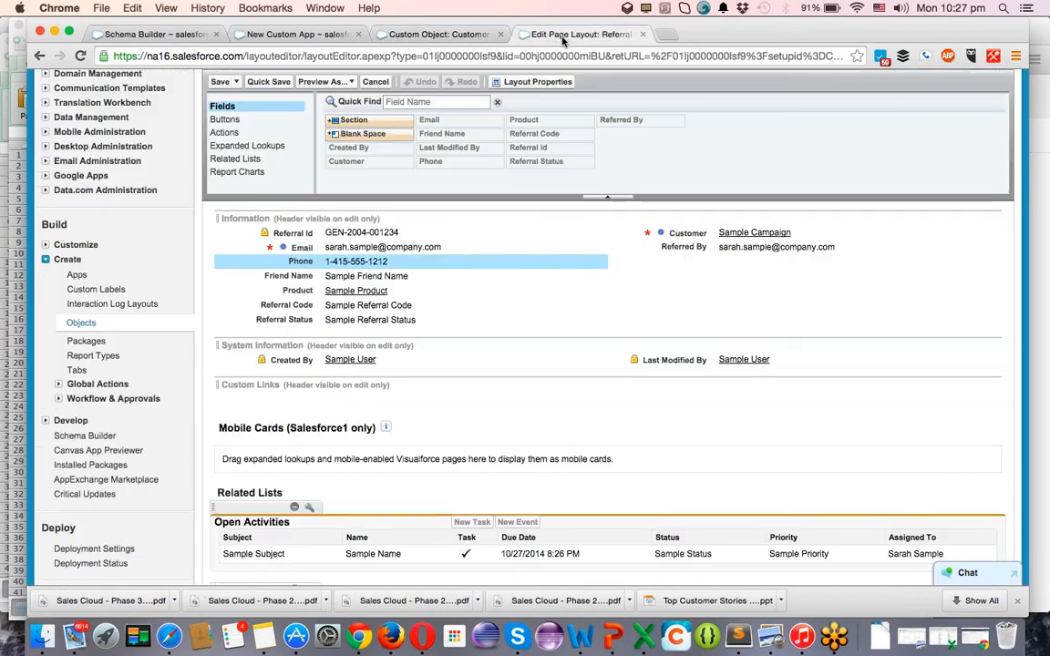
left_click(220, 82)
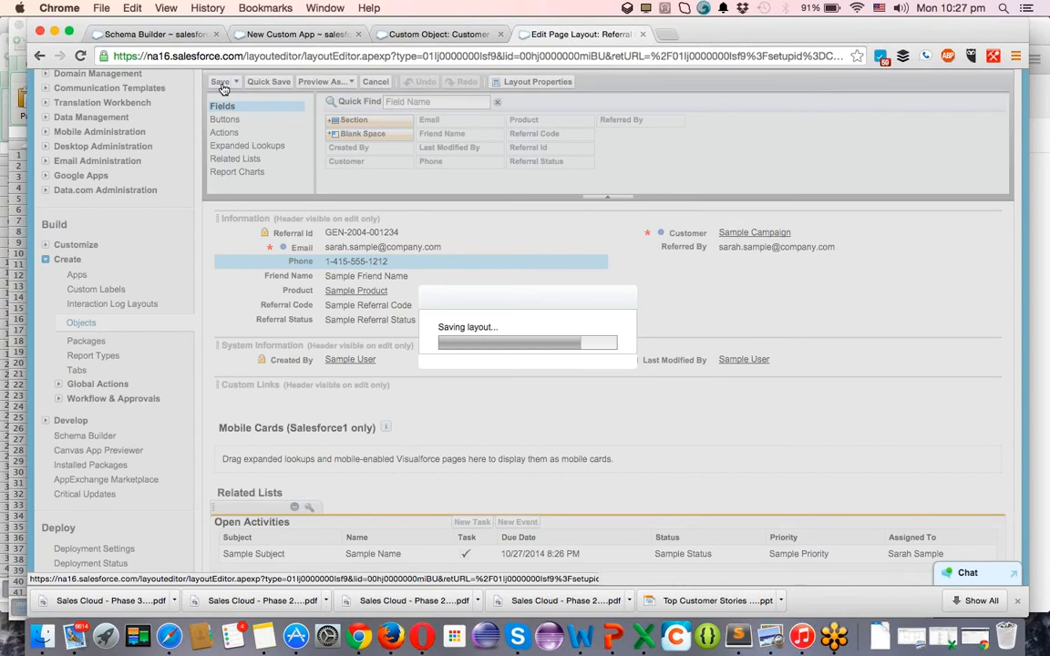
left_click(298, 39)
Label the new custom app ReferralCRM and advance the wizard to the logo step.
left_click(418, 400)
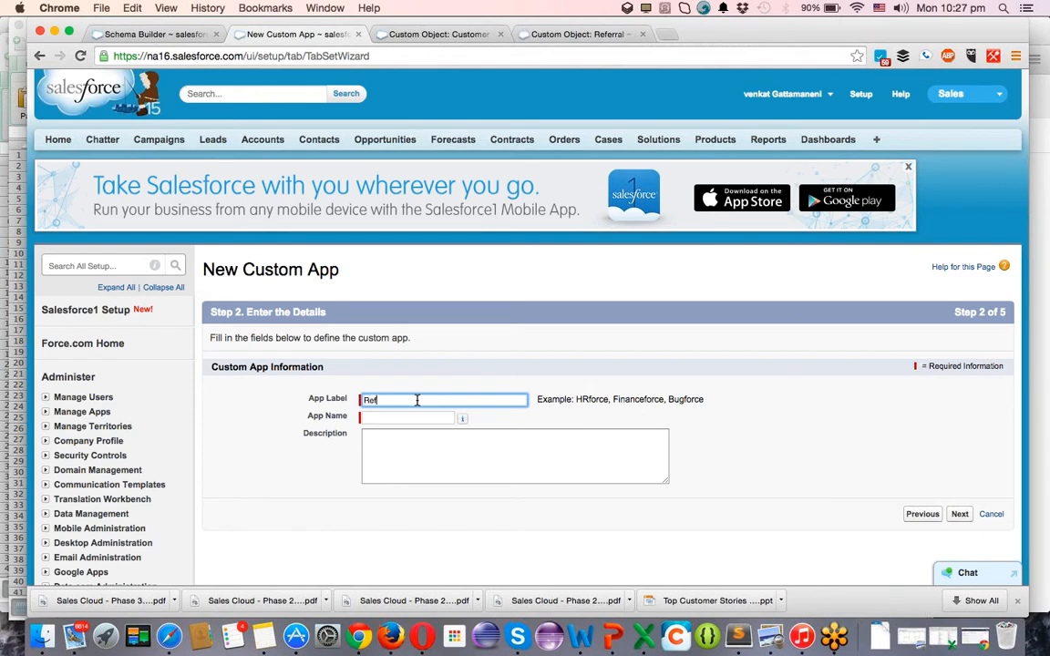
type("ReferralCRM")
key("Tab")
key("Tab")
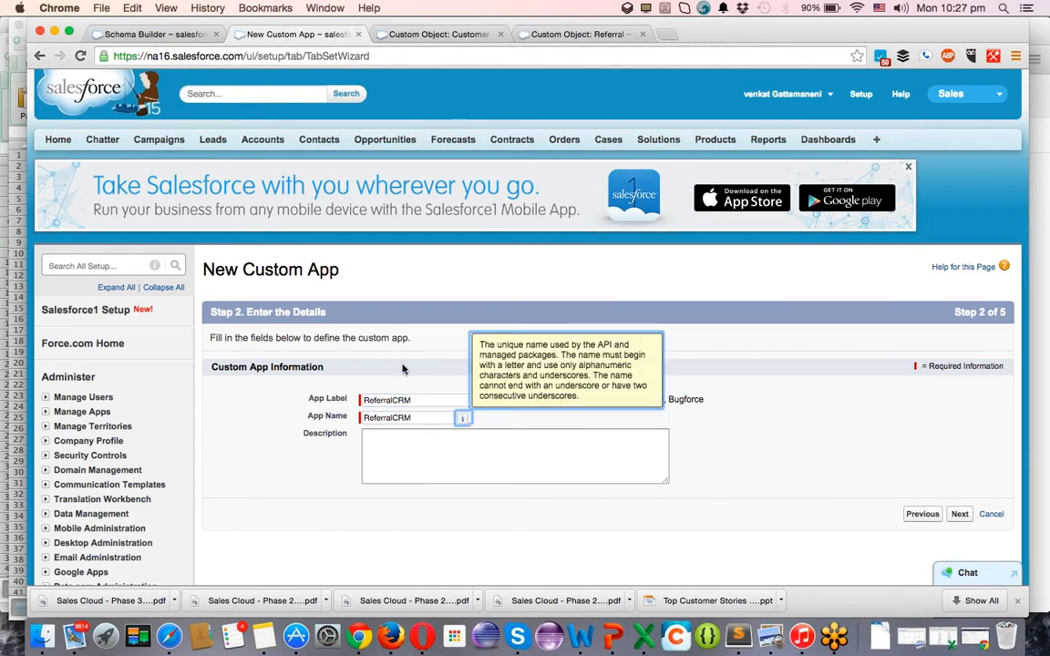
left_click(958, 514)
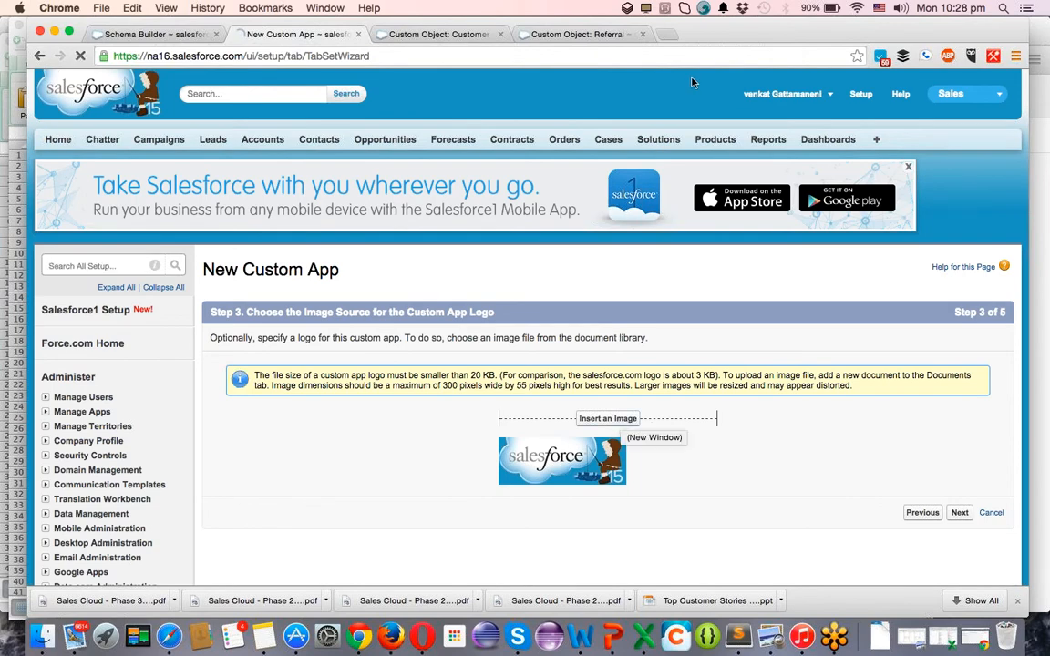
left_click(670, 34)
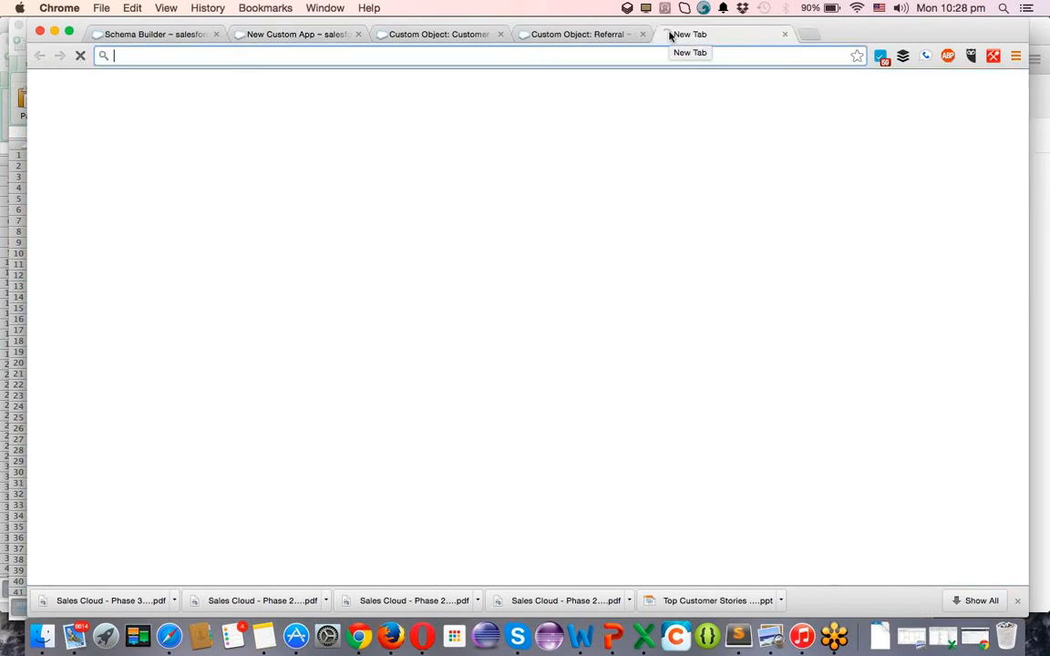
Enter 'referral' in the new tab's address bar and reveal the desktop.
type("refr")
key("BackSpace")
key("BackSpace")
key("BackSpace")
key("BackSpace")
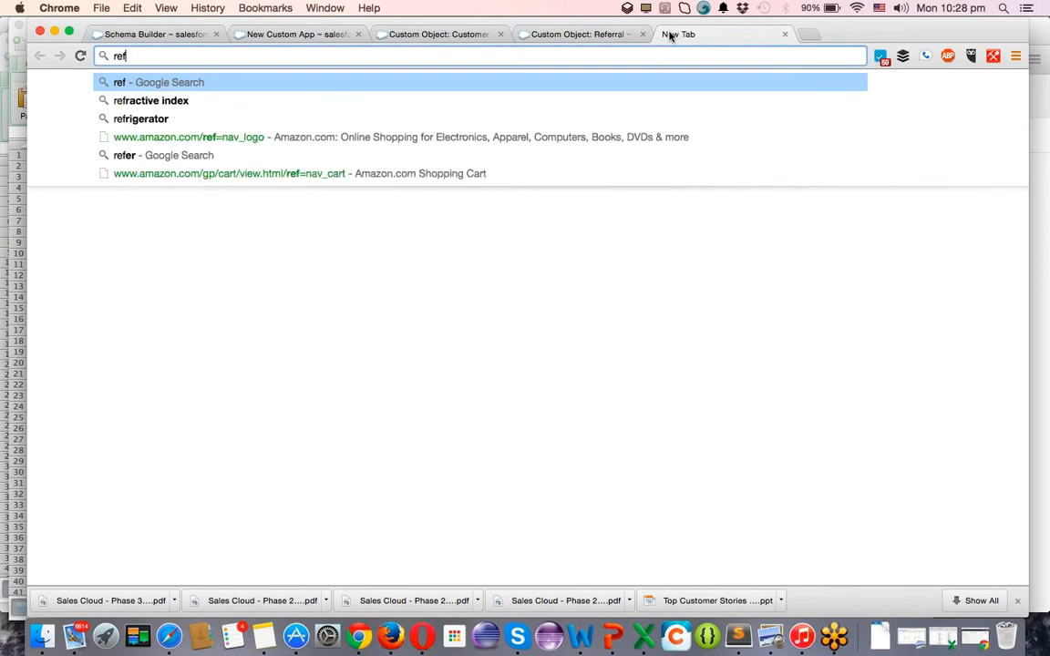
type("refer")
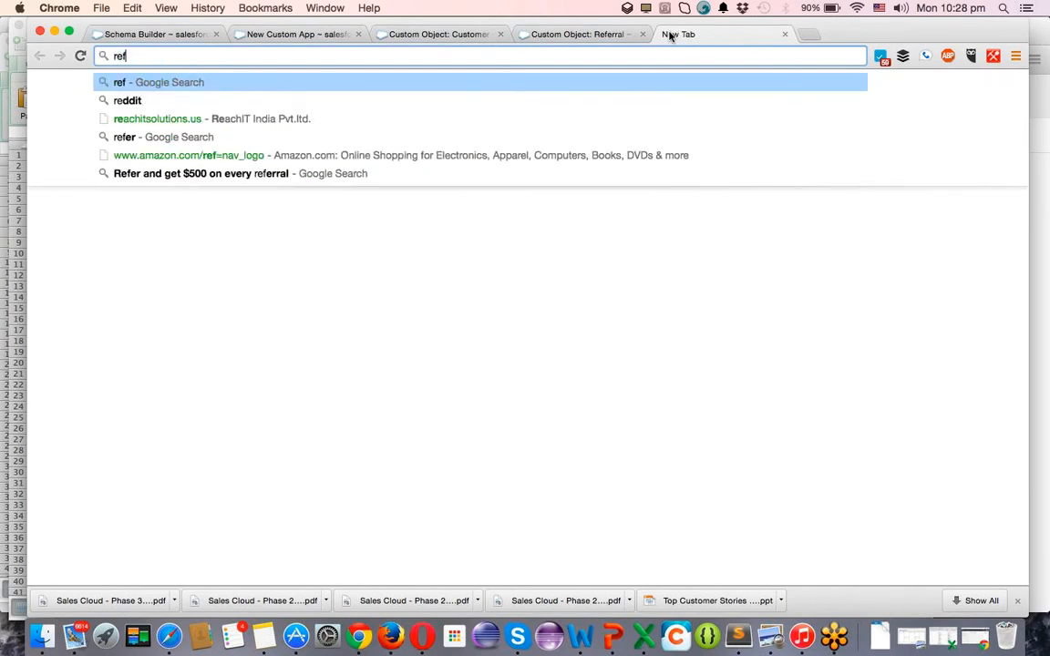
type("ral")
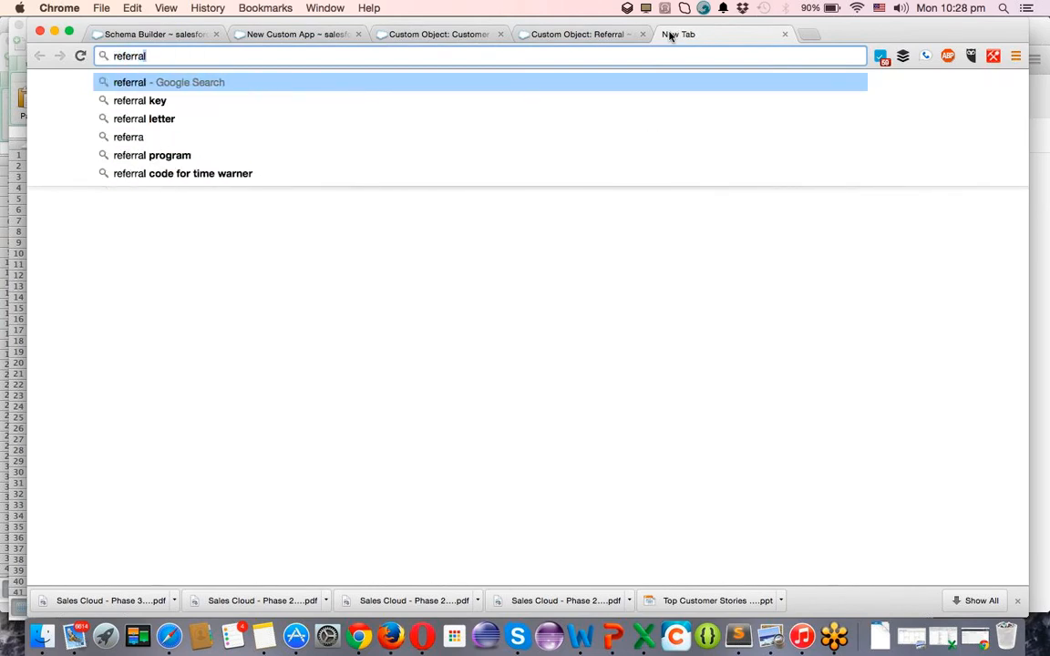
key("F11")
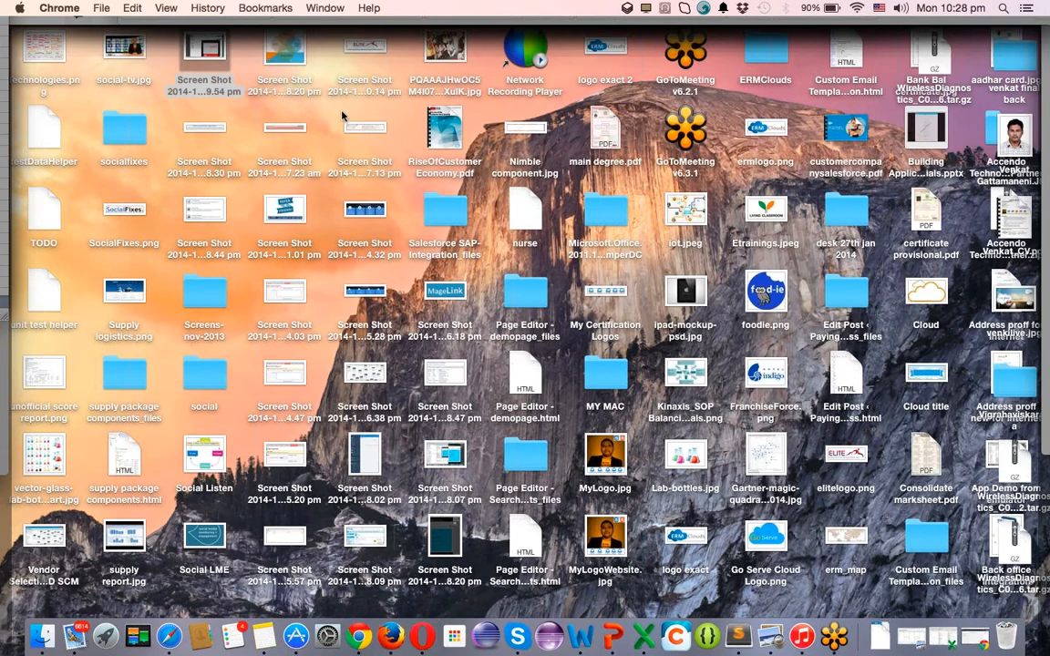
Try opening the 2014-10-27 2.11.01 pm screenshot from the desktop.
left_click(285, 212)
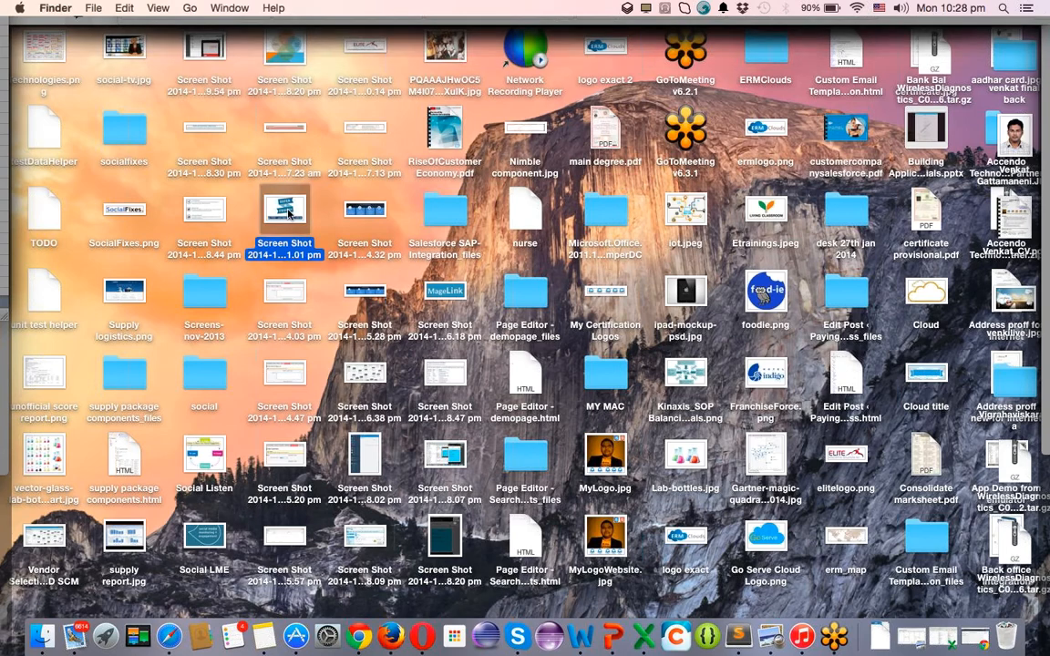
key("F11")
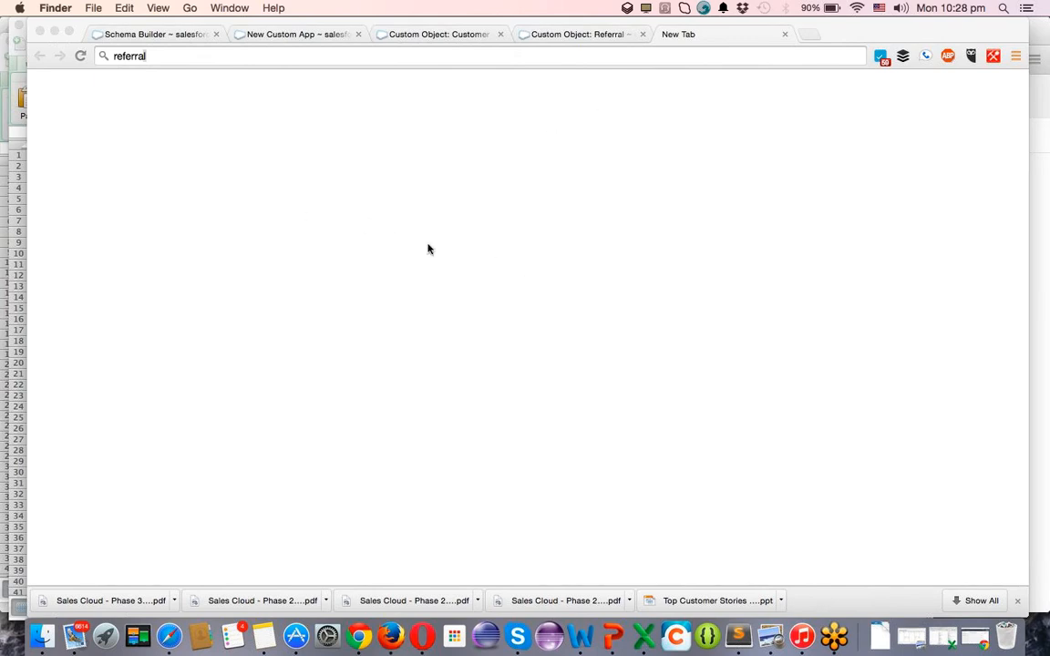
key("F11")
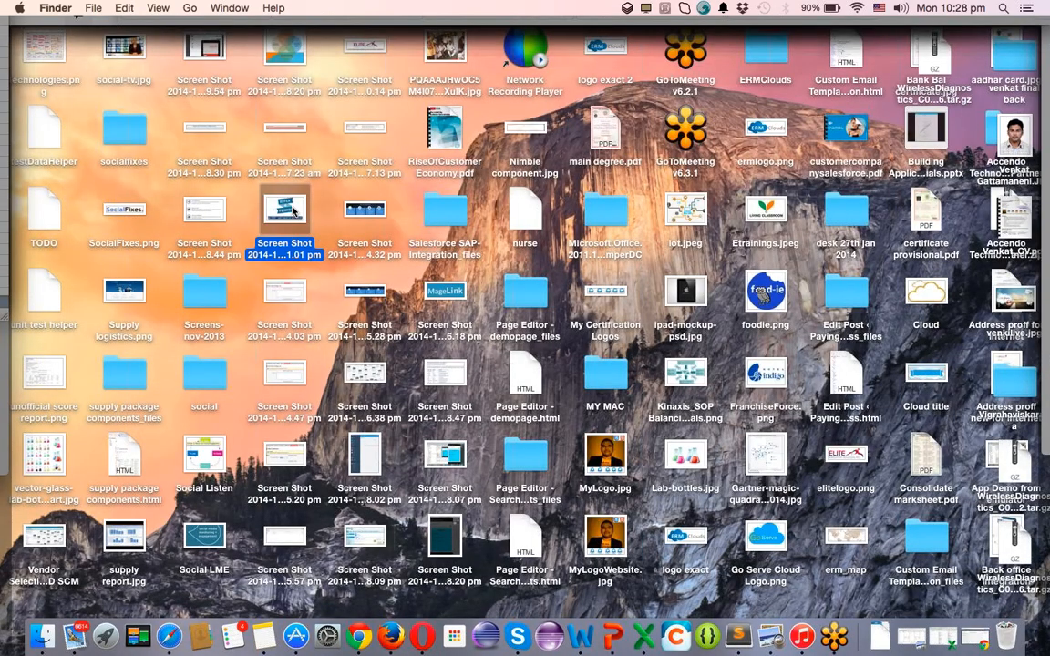
double_click(292, 211)
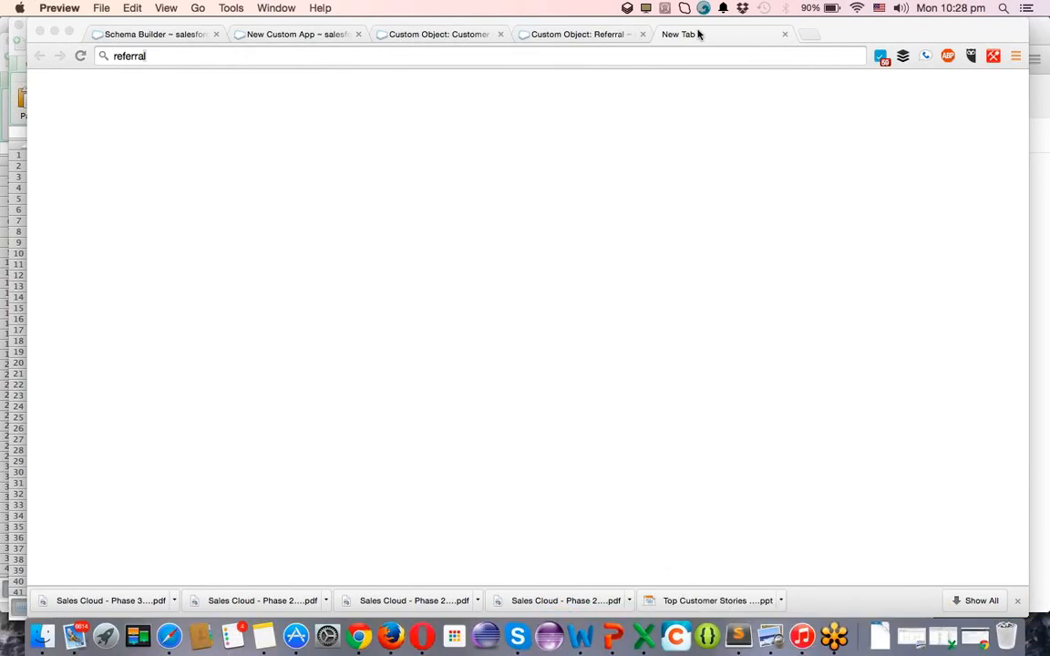
left_click(652, 60)
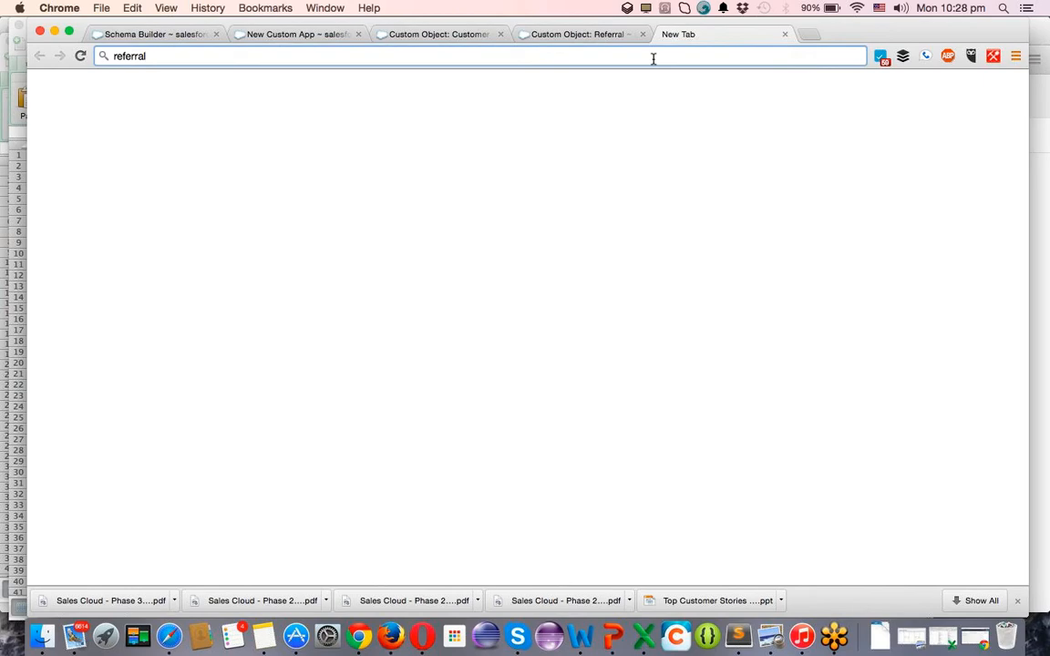
key("F11")
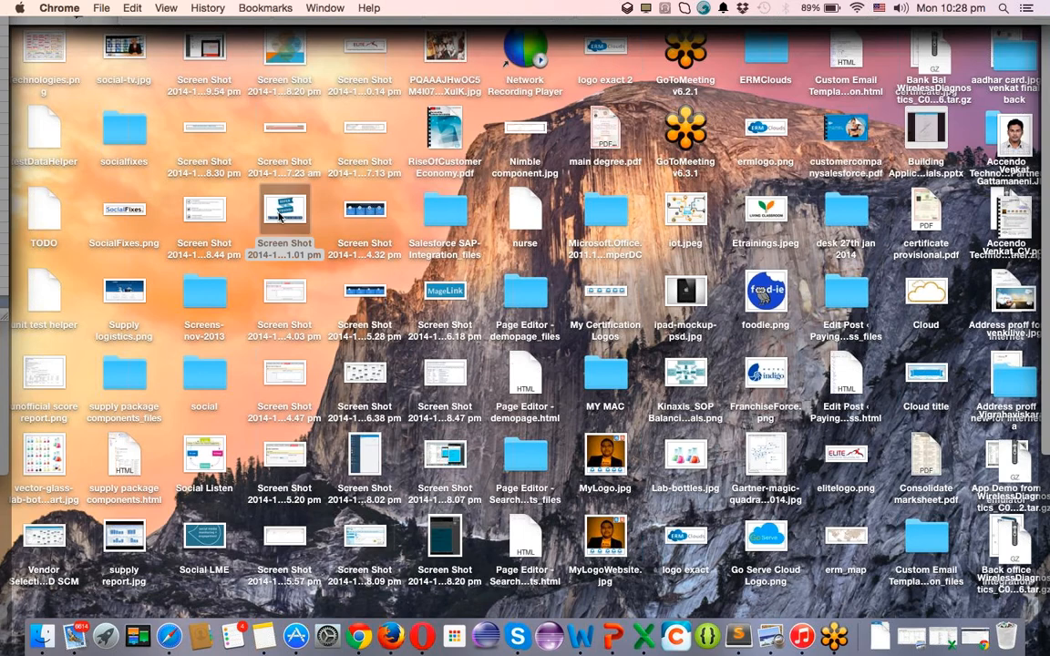
Open the screenshot with Preview via Open With.
right_click(280, 215)
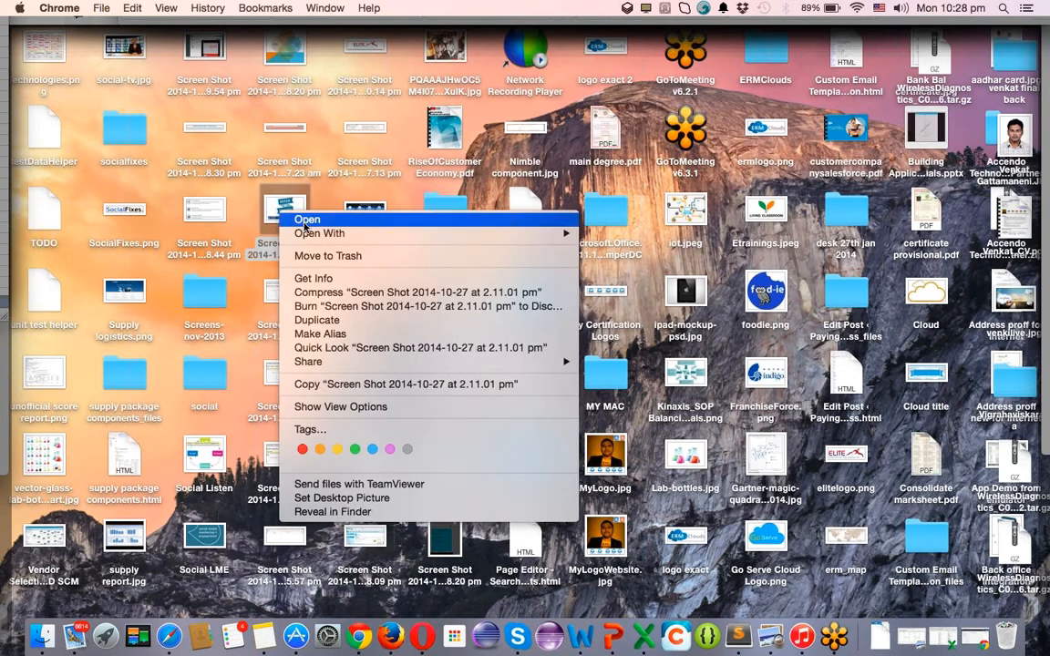
mouse_move(312, 239)
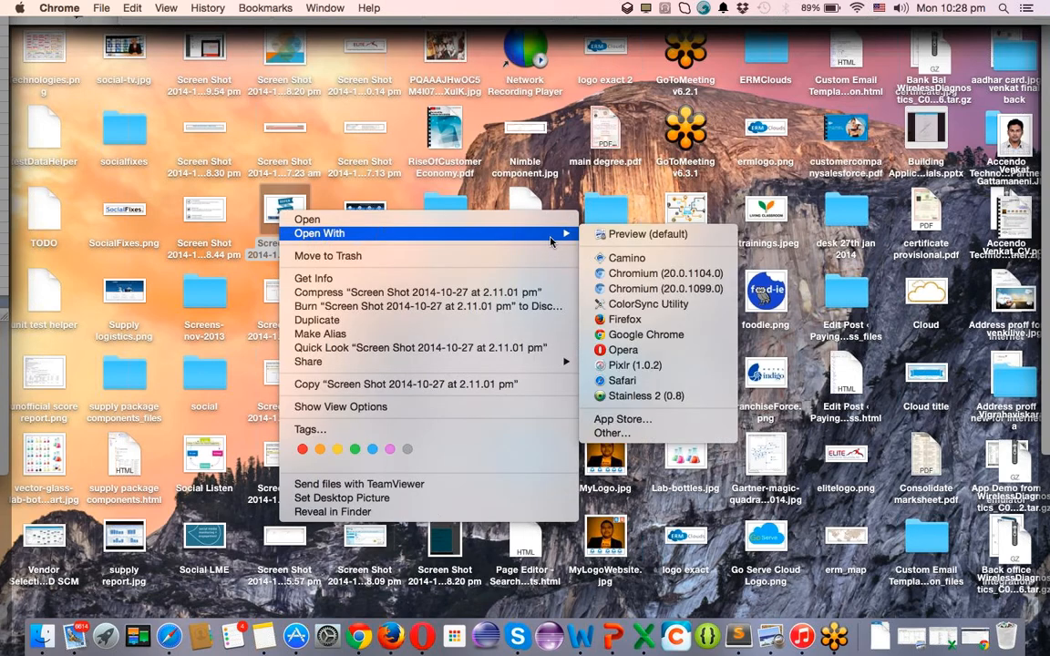
left_click(607, 237)
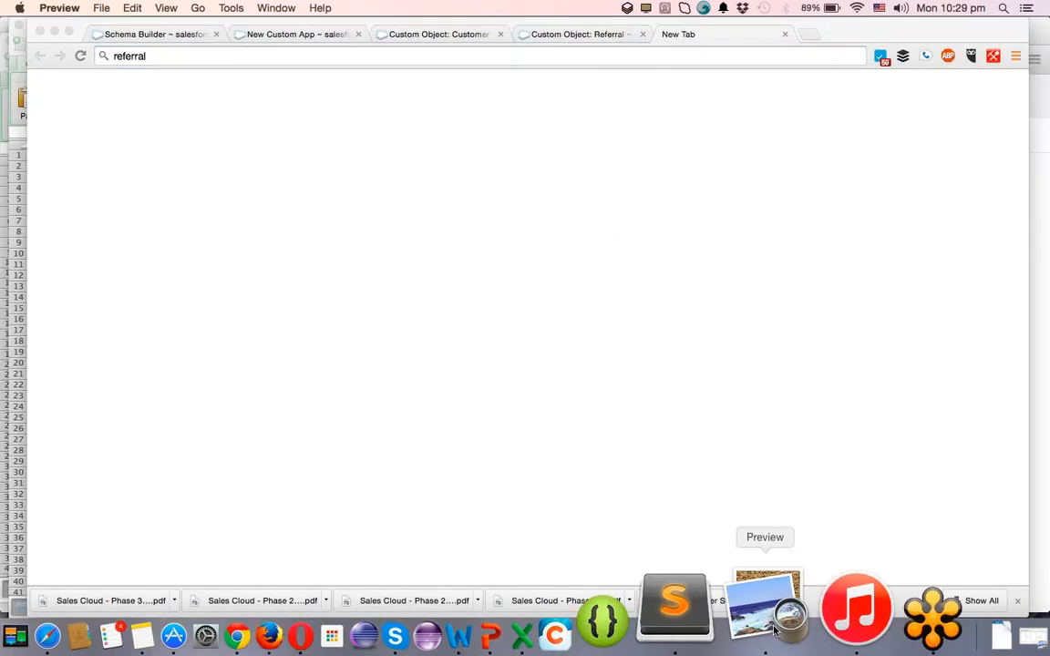
Force-quit the frozen Preview, dismiss the notice, and bring Chrome back.
right_click(767, 601)
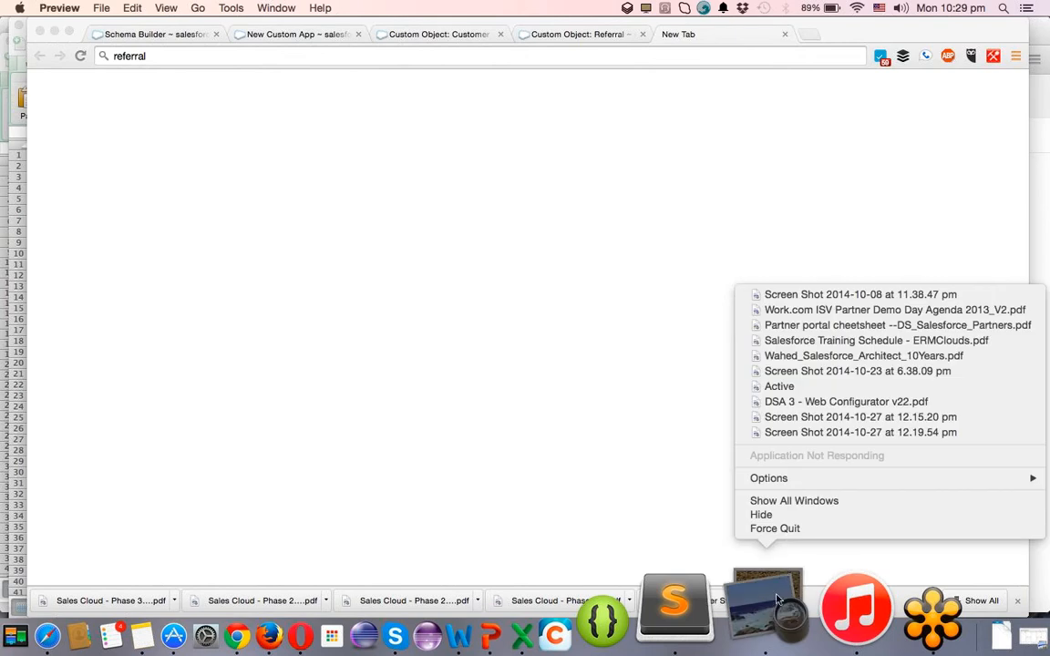
left_click(788, 530)
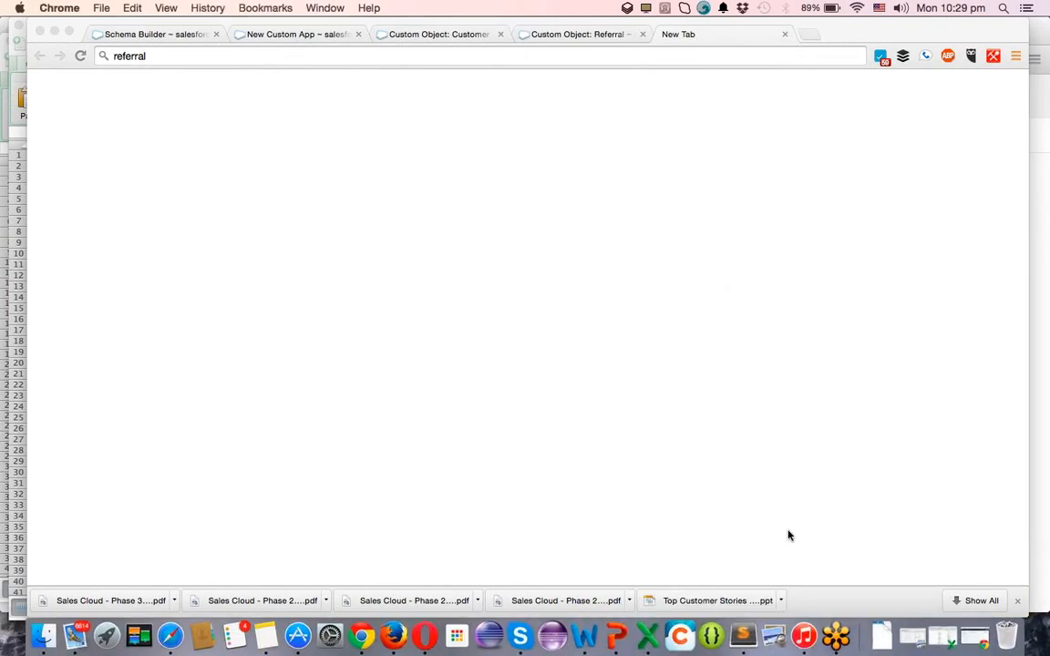
key("F11")
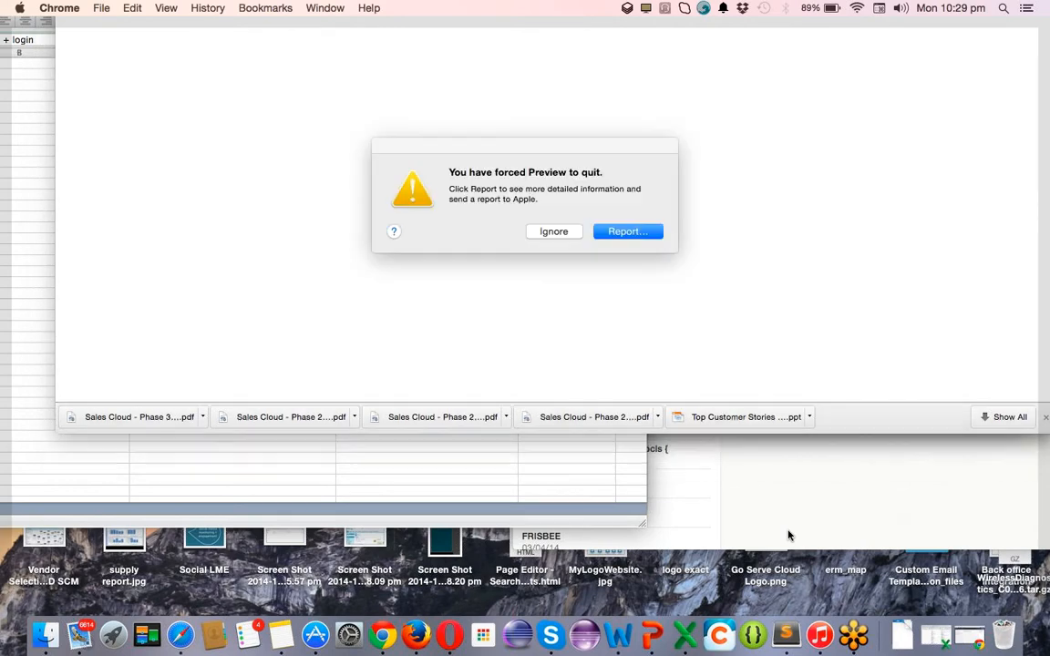
left_click(553, 231)
key("F11")
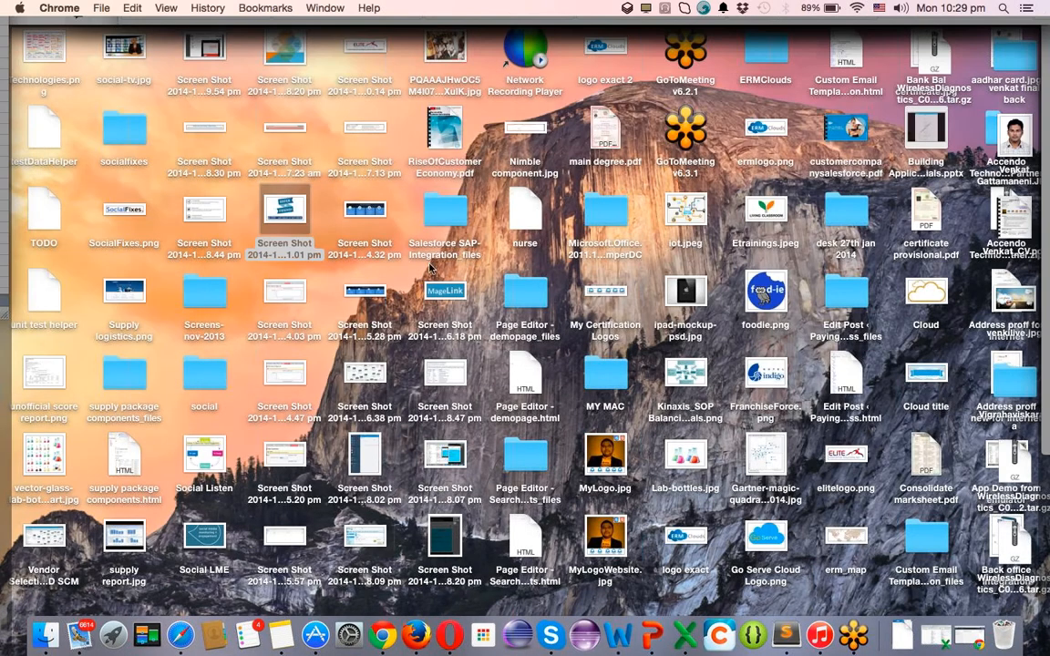
left_click(286, 212)
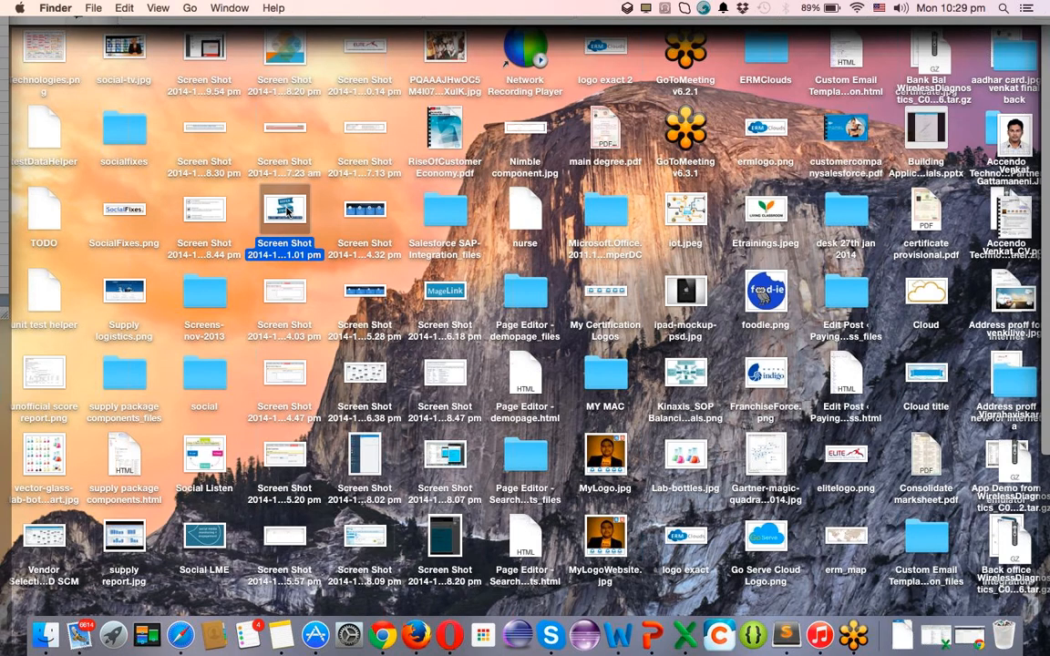
key("F11")
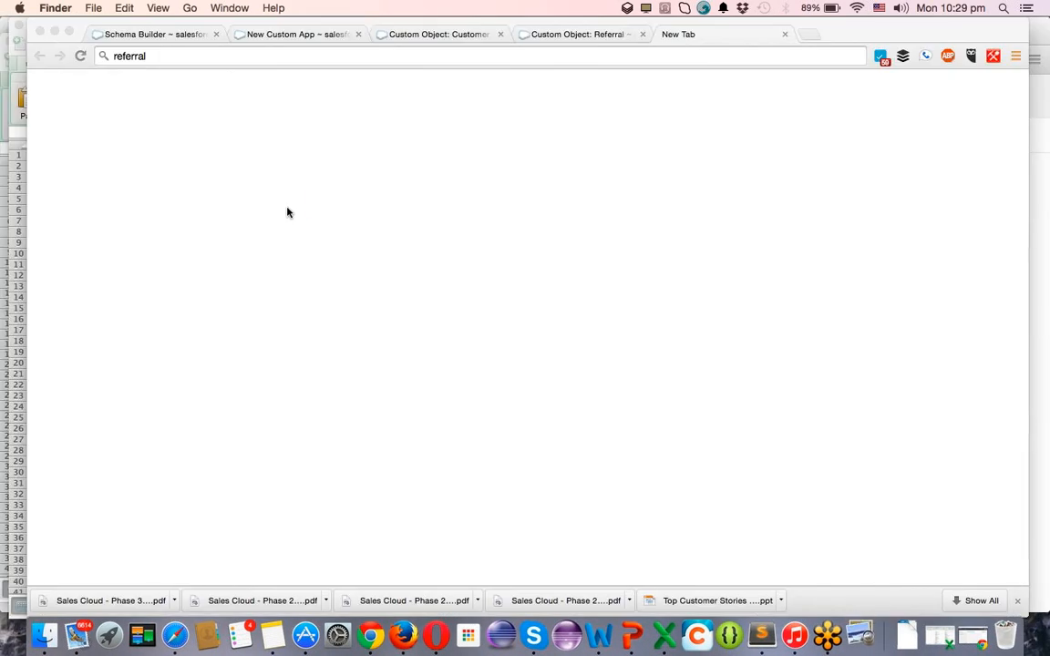
Search Google for 'referral' and switch to the Images results.
left_click(717, 58)
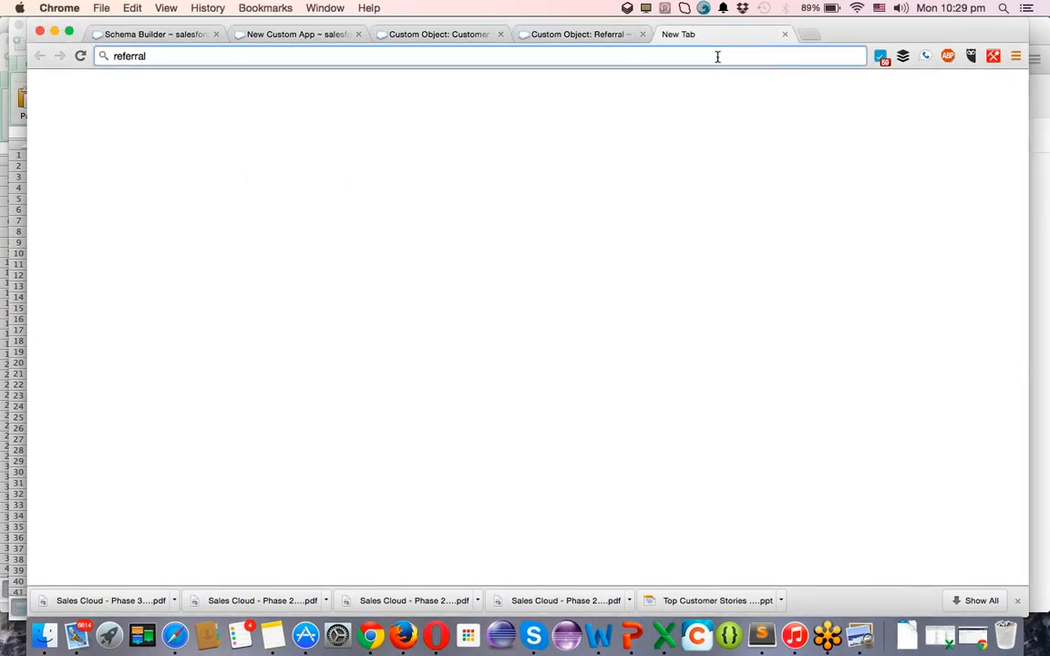
key("Return")
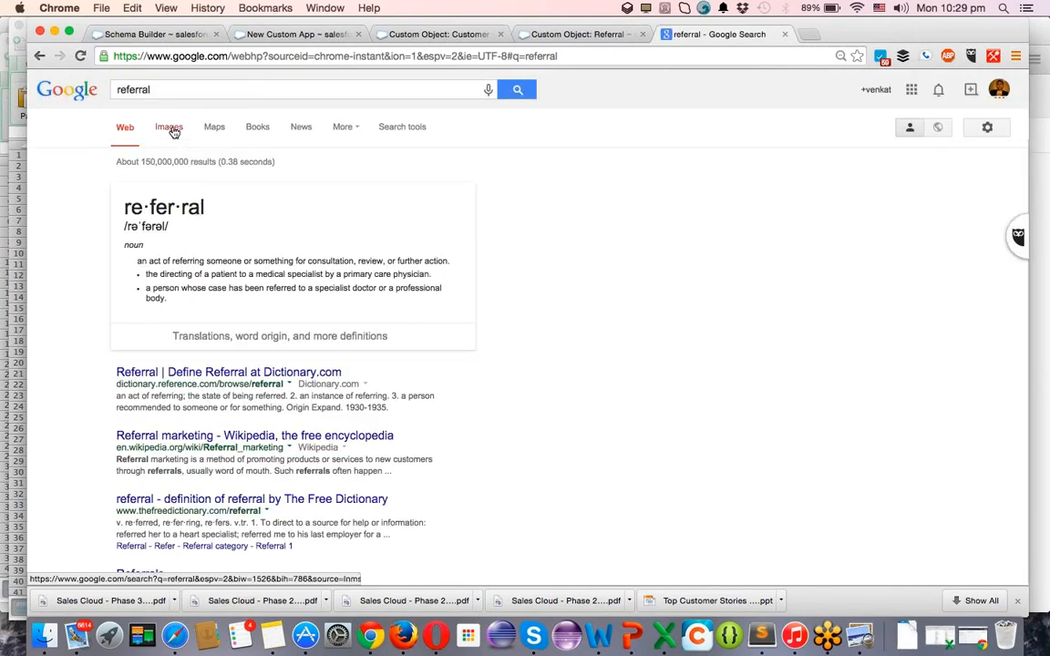
left_click(171, 131)
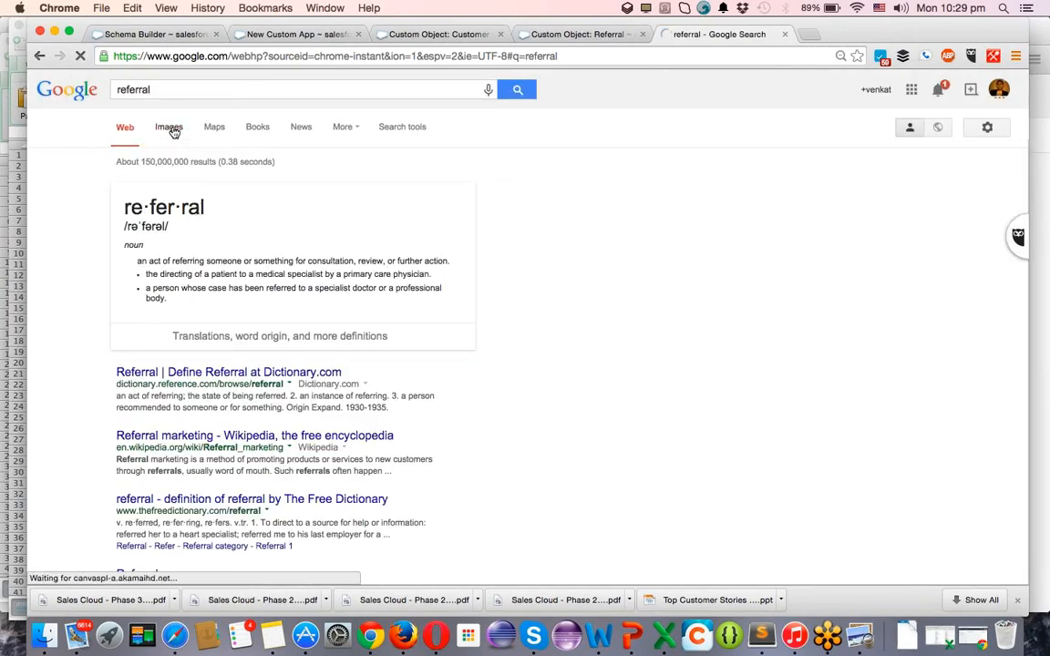
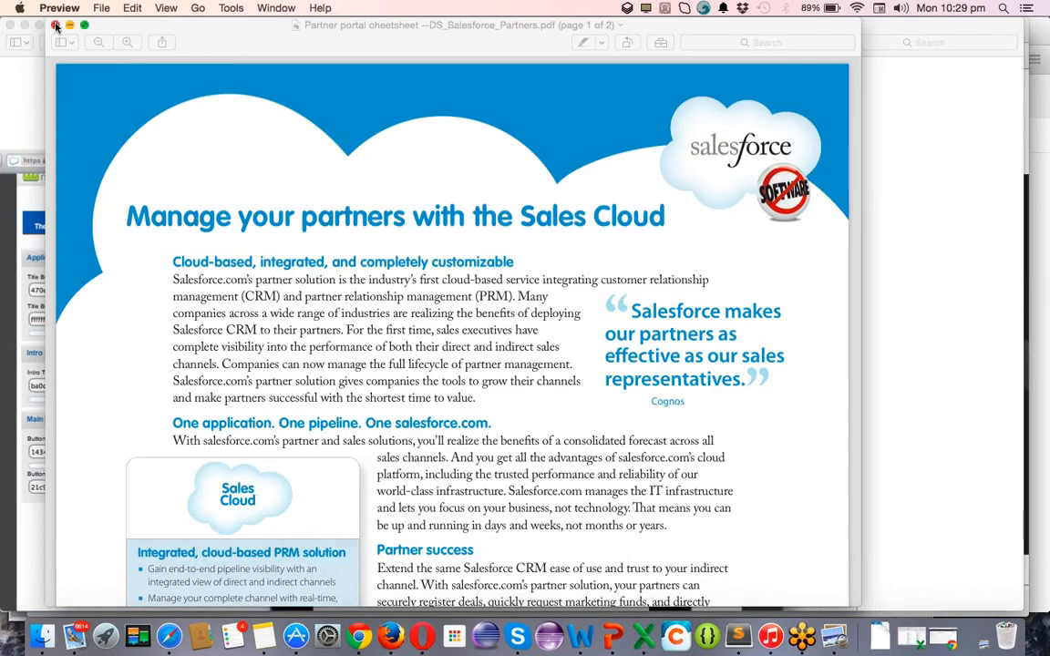
Close the three open PDF windows and the screenshot preview.
left_click(55, 25)
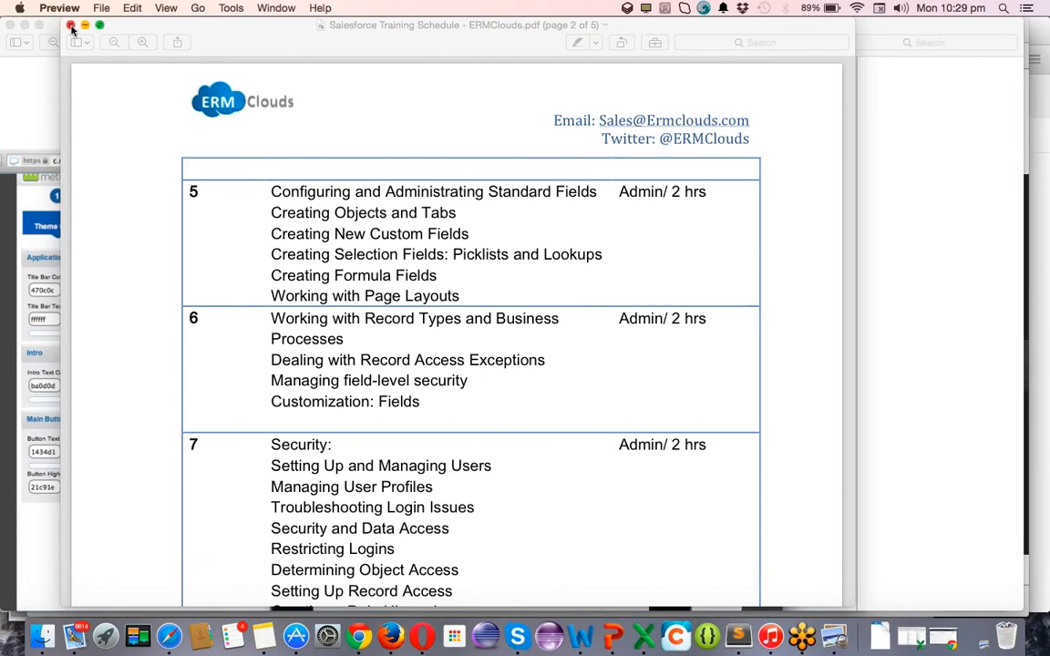
left_click(72, 27)
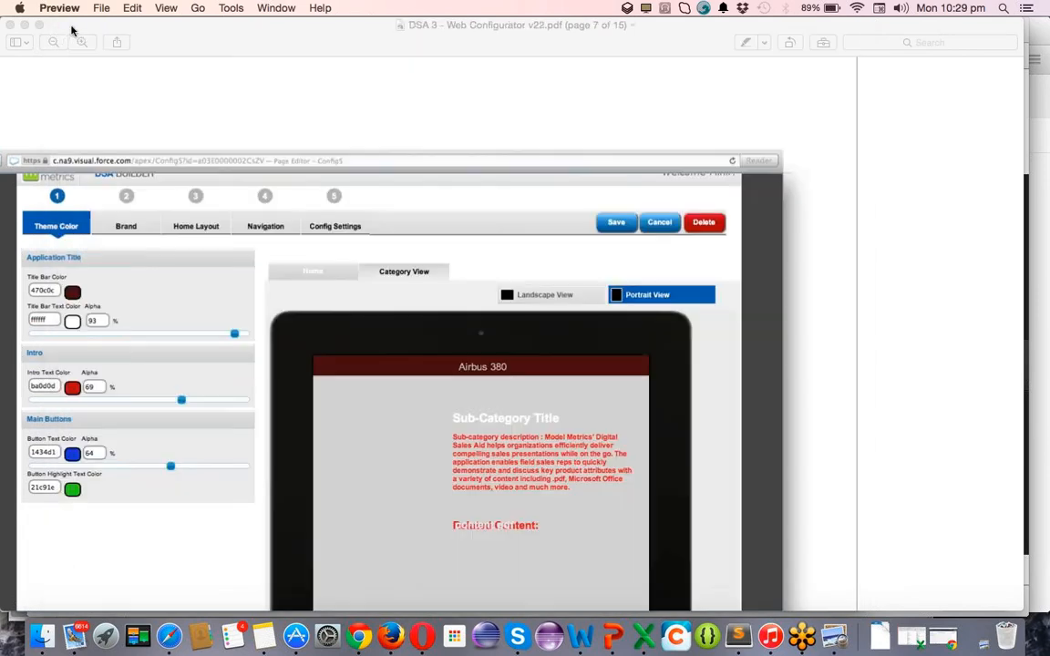
left_click(11, 26)
left_click(26, 42)
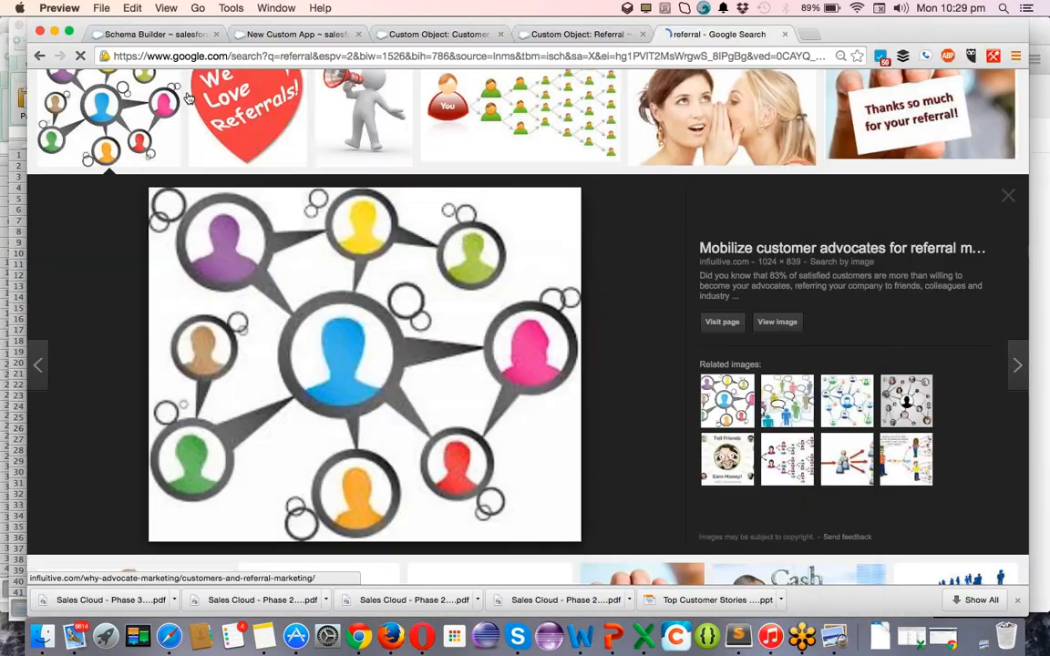
Save the Google Images referral network picture as referral.jpeg and return to the Referral object page.
right_click(396, 385)
left_click(458, 415)
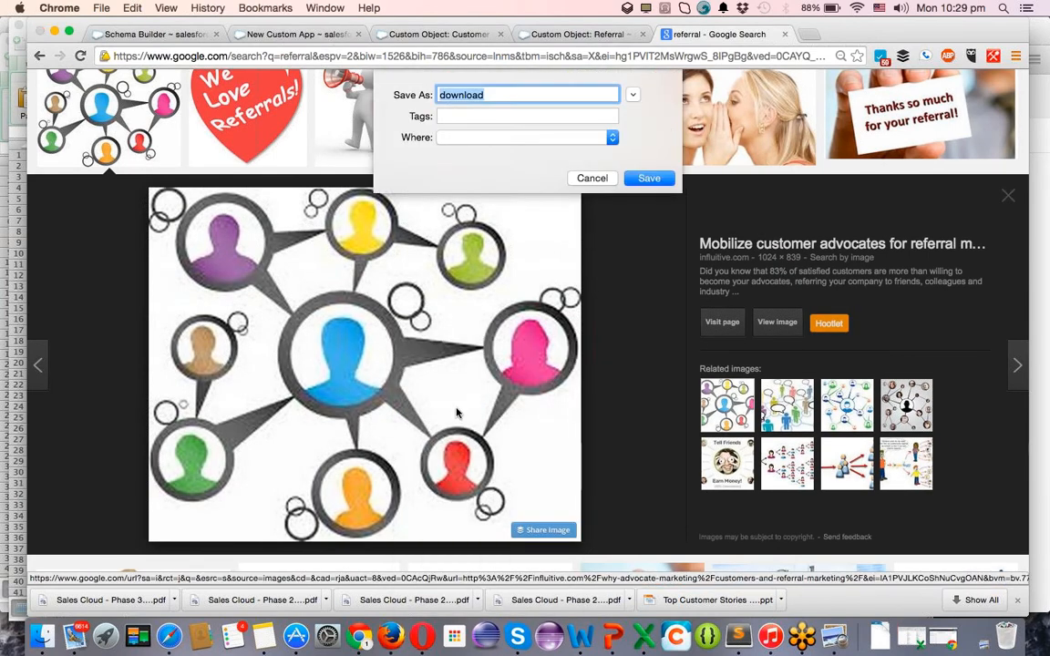
type("referral")
key("Return")
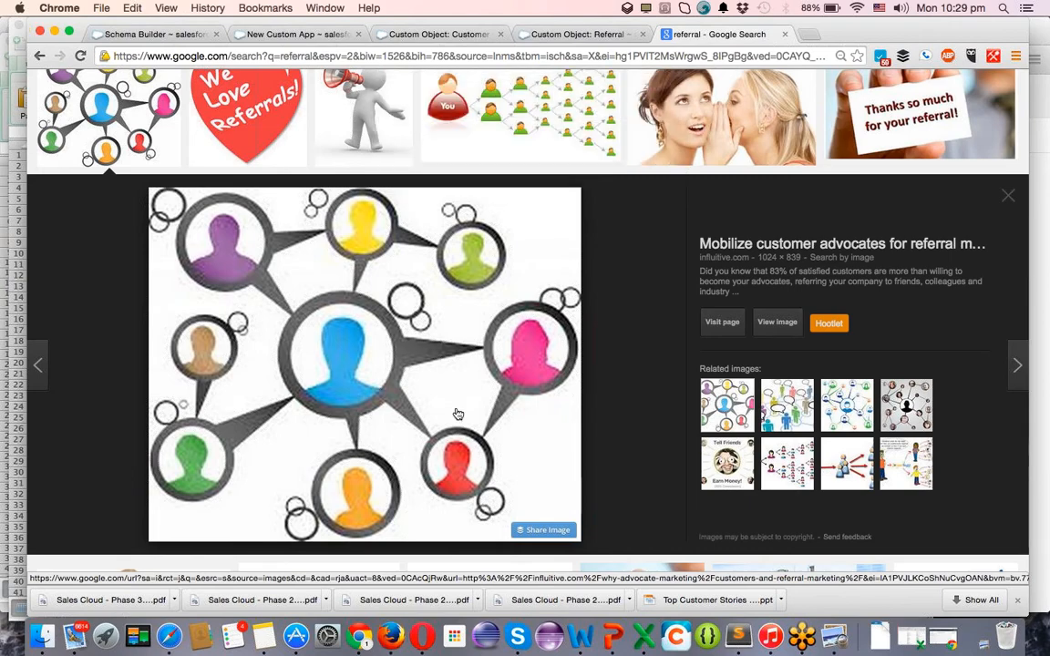
left_click(588, 35)
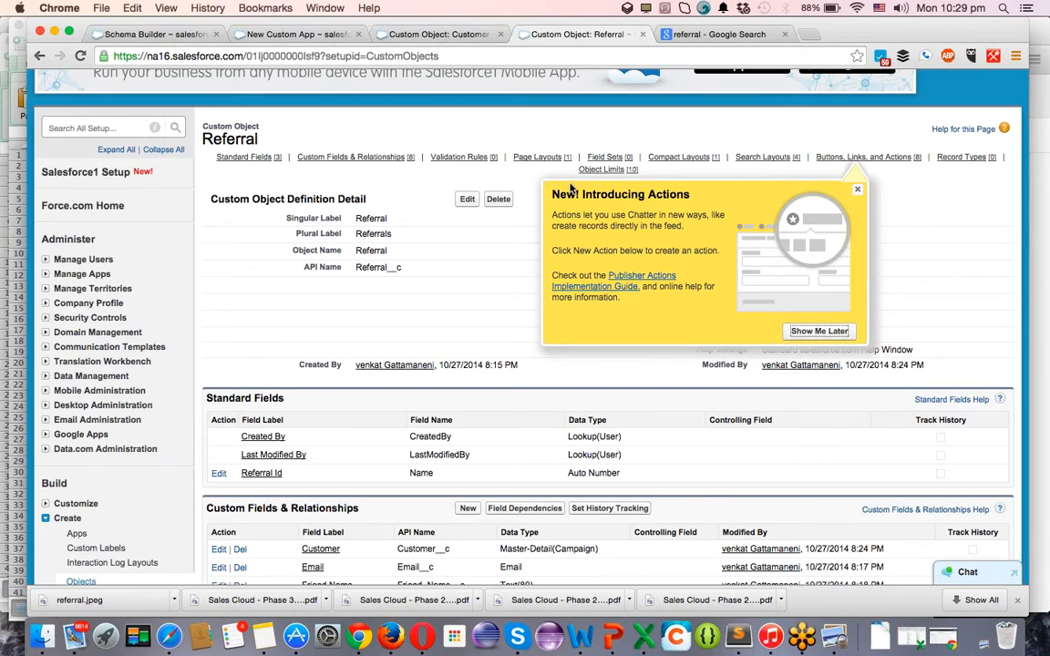
Go to Documents through All Tabs and start a new document folder.
scroll(569, 182, "up", 3)
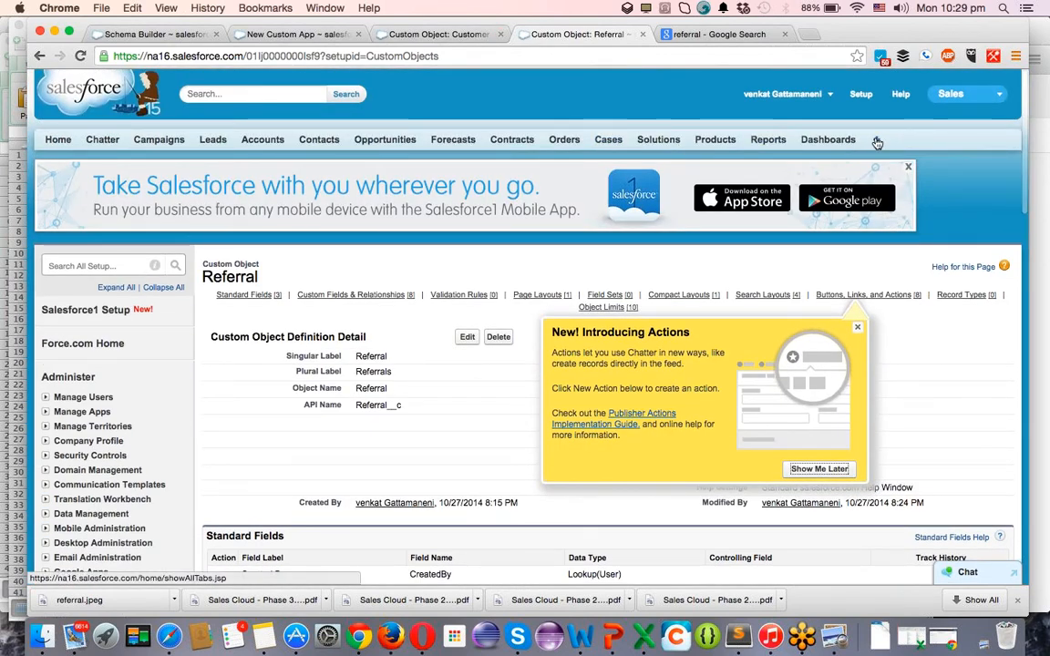
left_click(877, 143, "super")
key("ctrl+Tab")
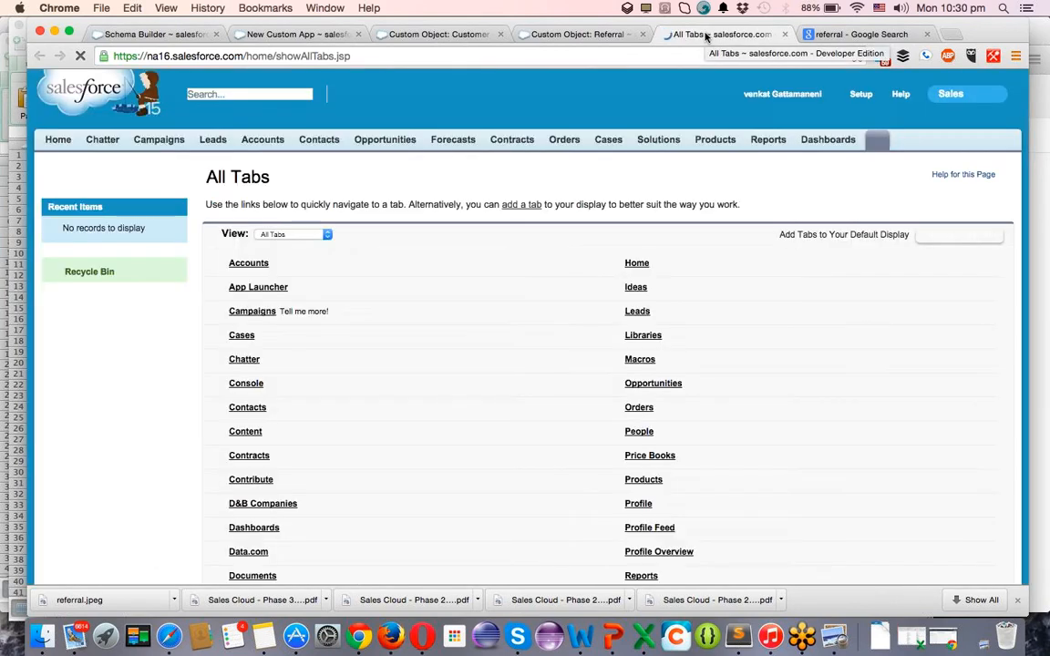
scroll(572, 434, "down", 1)
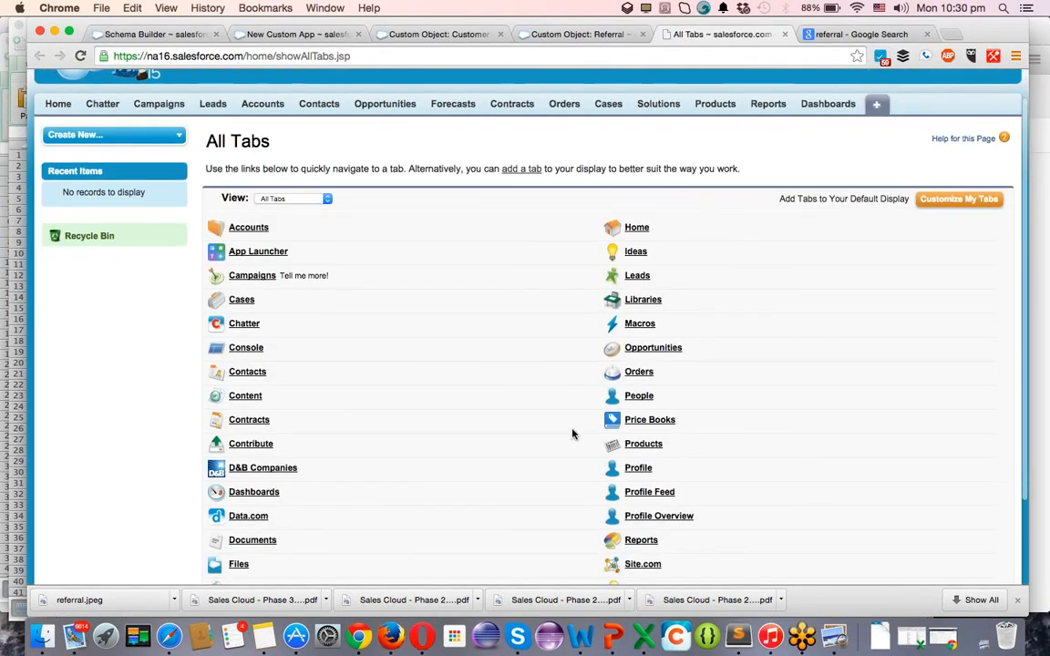
scroll(572, 433, "down", 2)
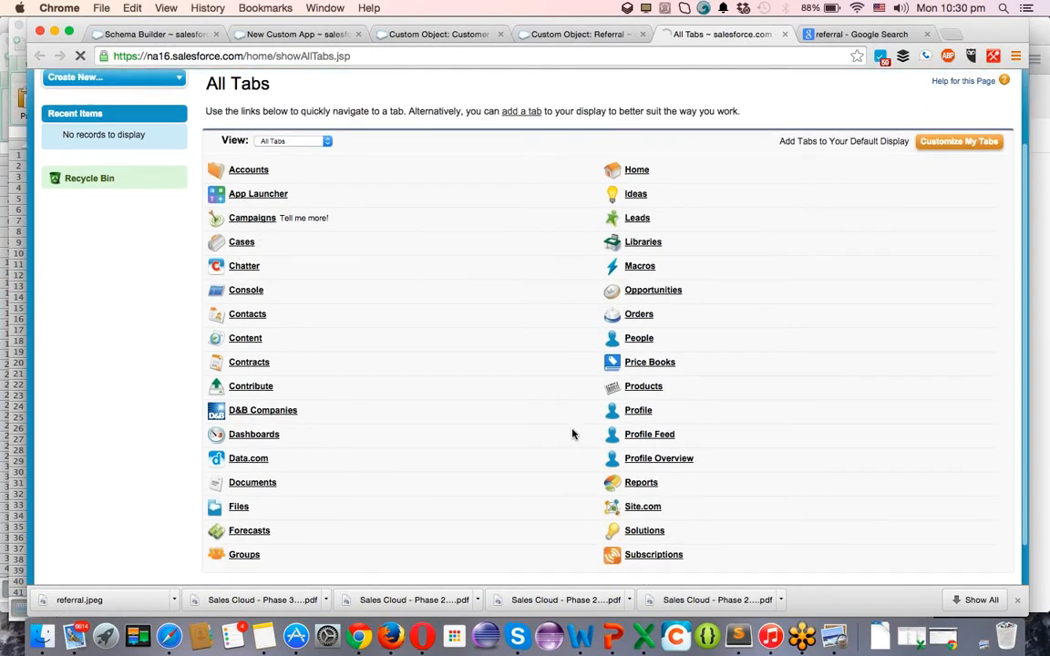
left_click(255, 484)
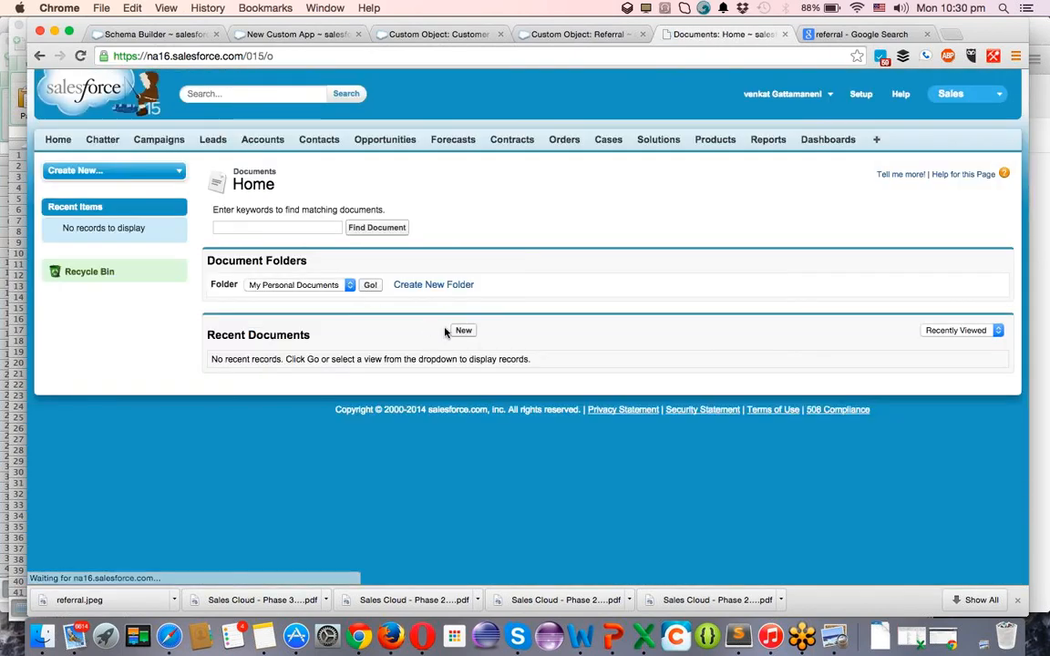
left_click(462, 332)
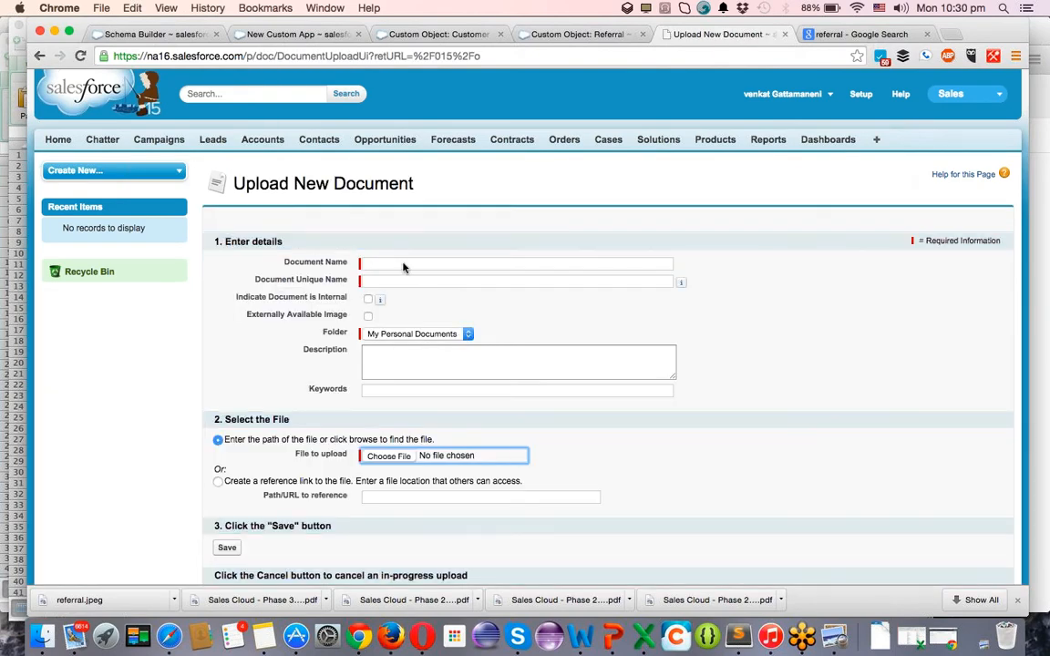
left_click(404, 265)
scroll(498, 327, "left", 3)
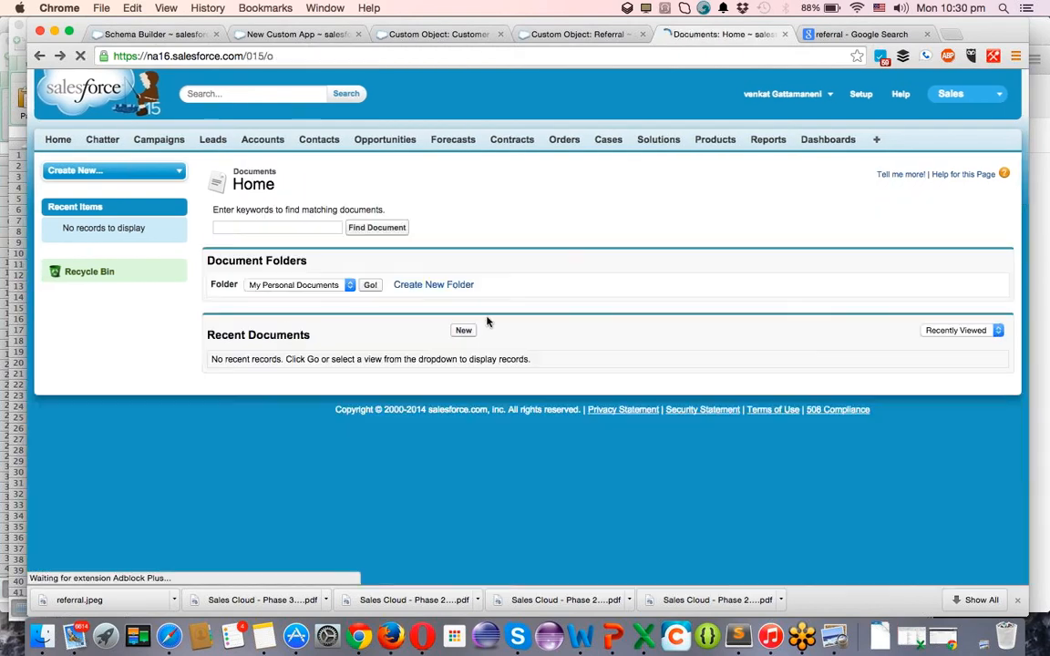
left_click(419, 291)
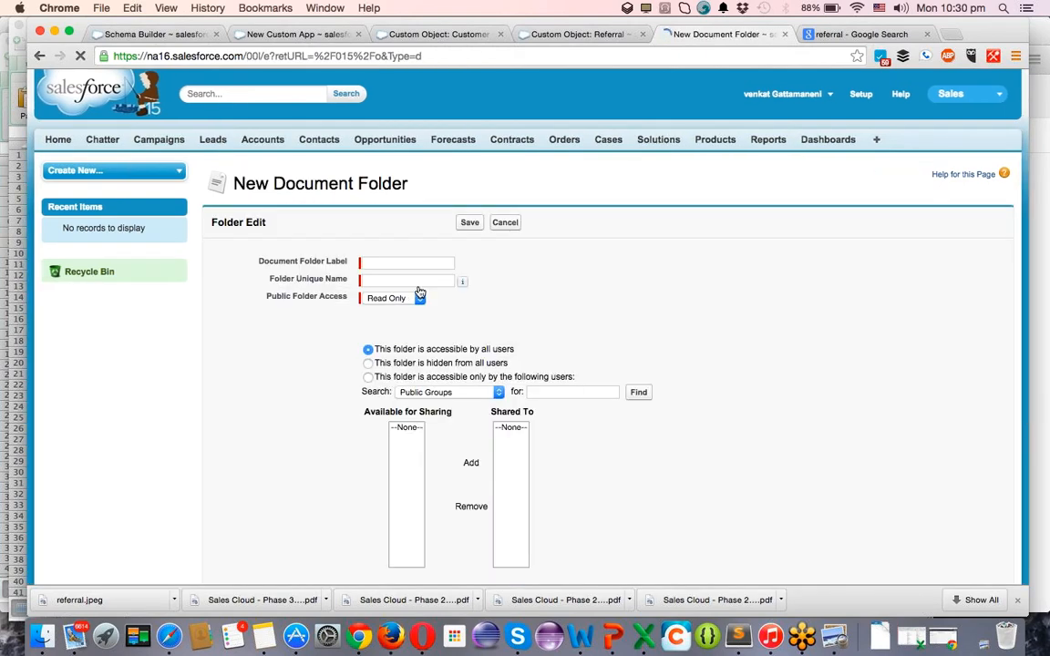
Label the folder 'Referral' with Read/Write public access and save it.
left_click(398, 265)
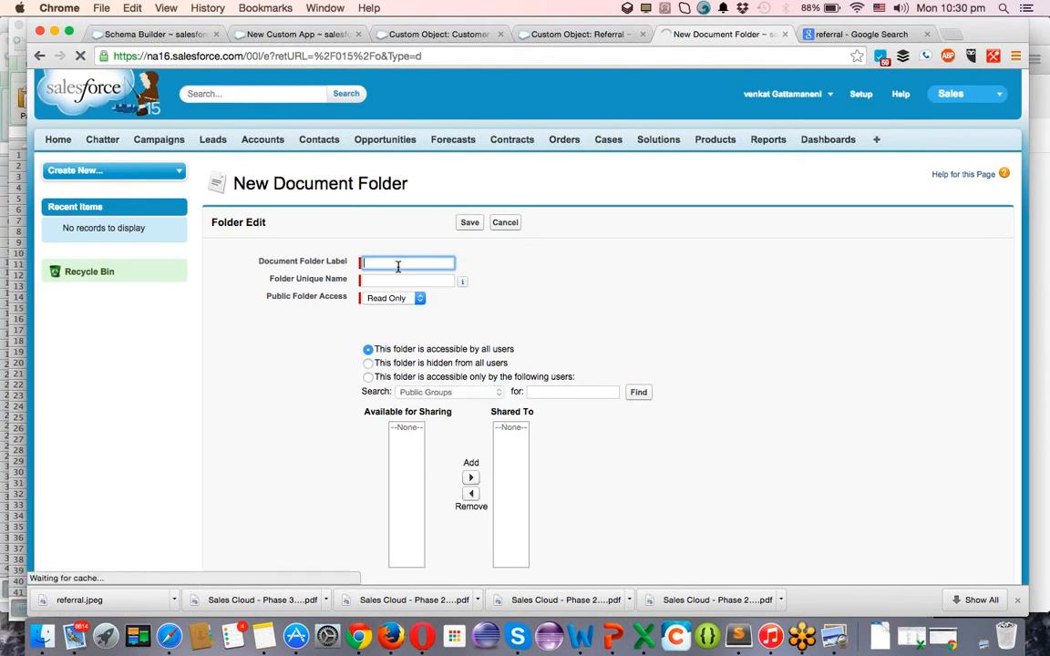
type("Re")
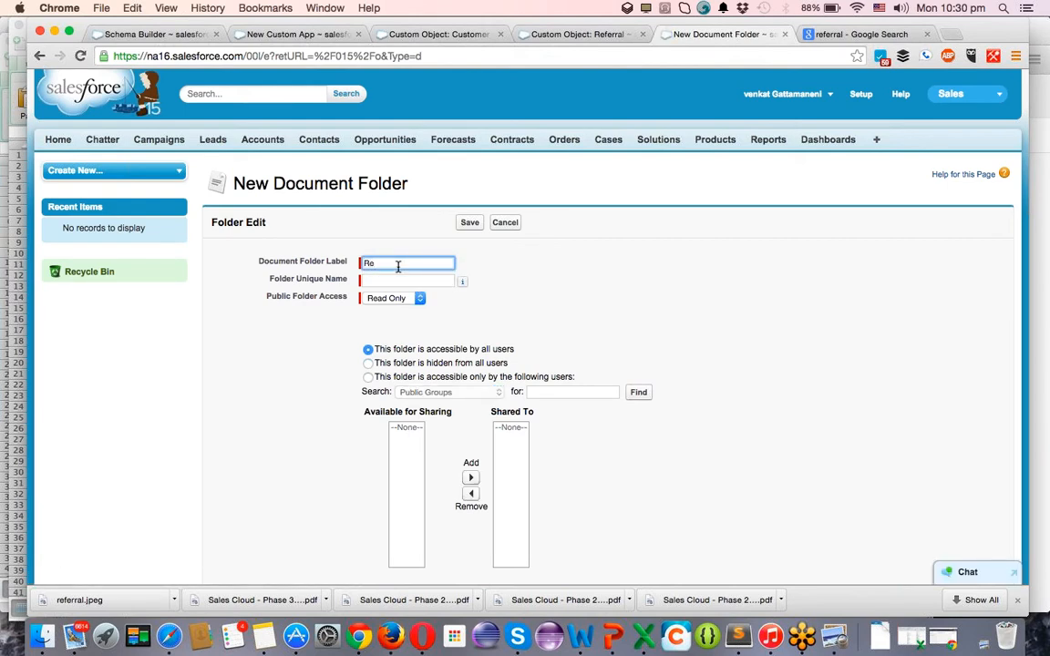
type("ferral")
key("Tab")
left_click(390, 299)
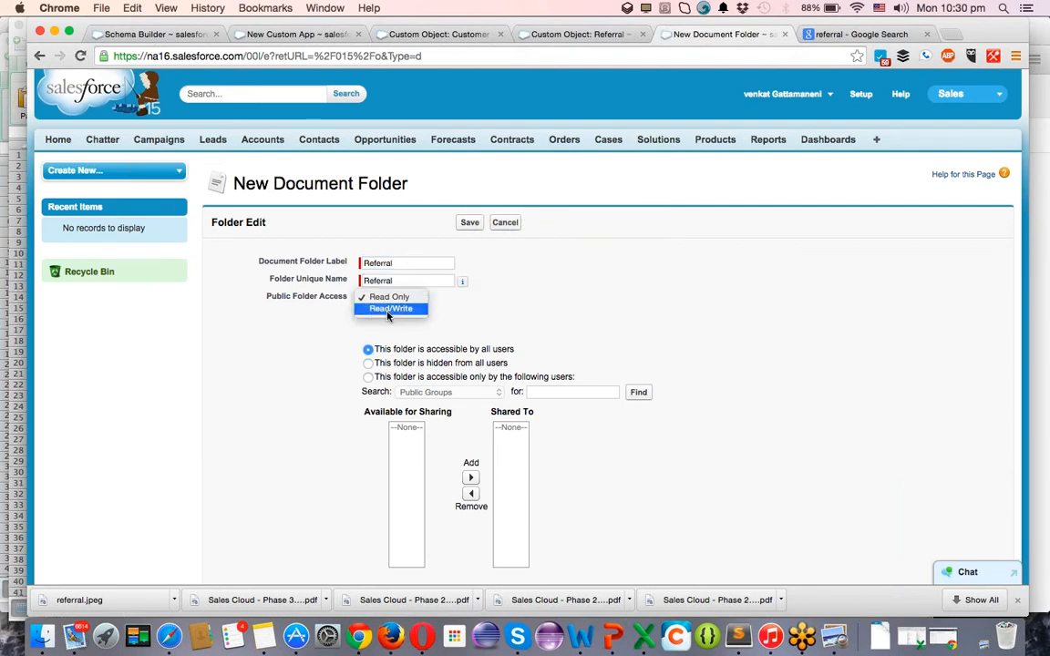
left_click(387, 339)
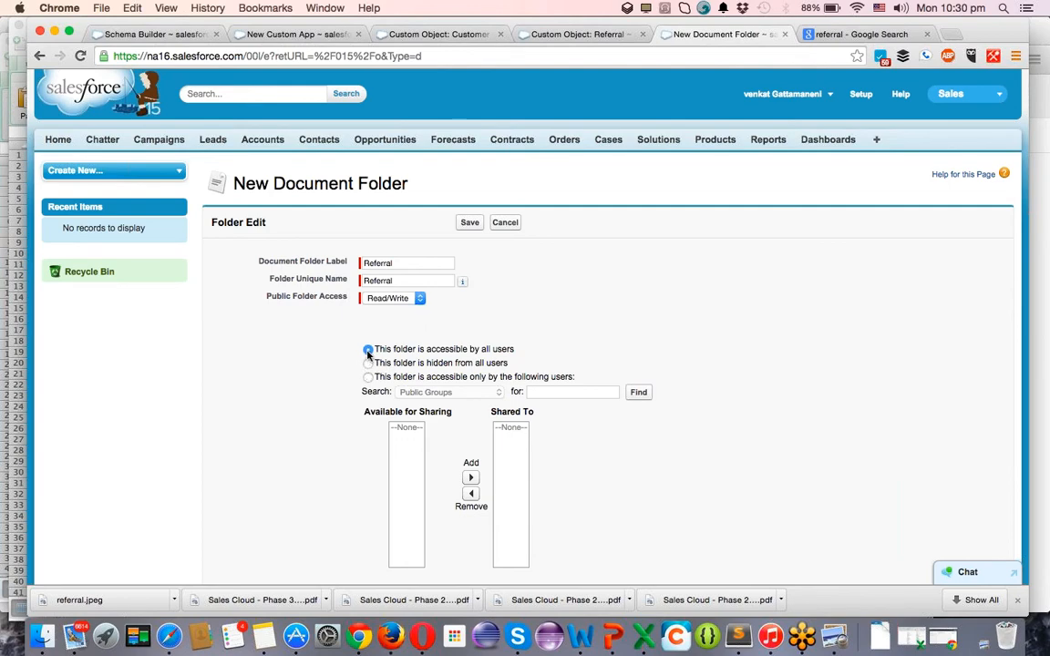
scroll(510, 337, "down", 5)
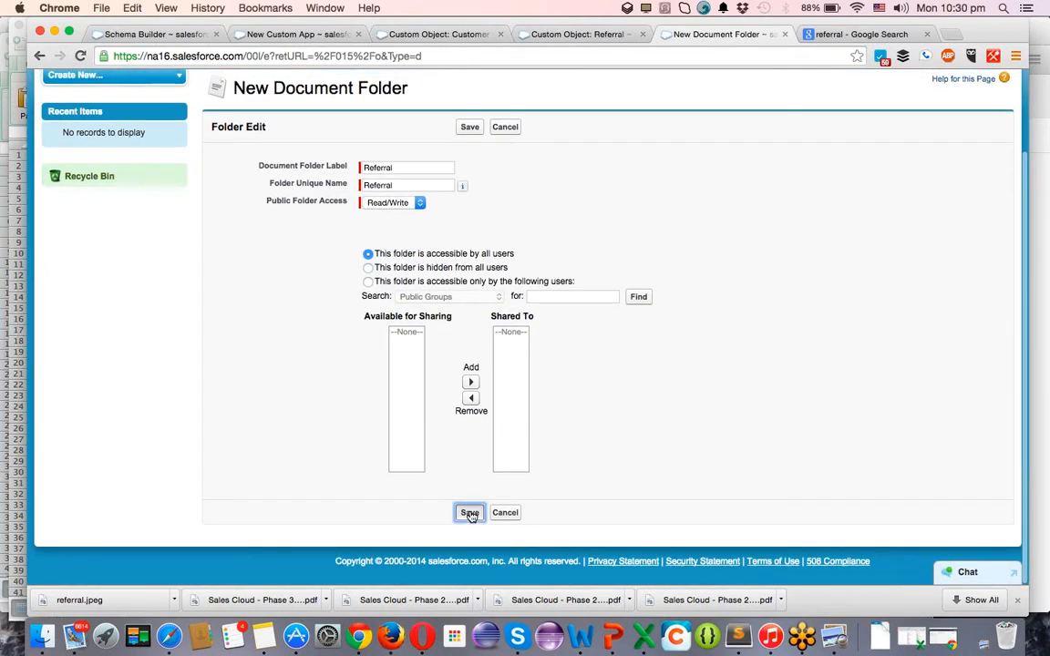
left_click(471, 513)
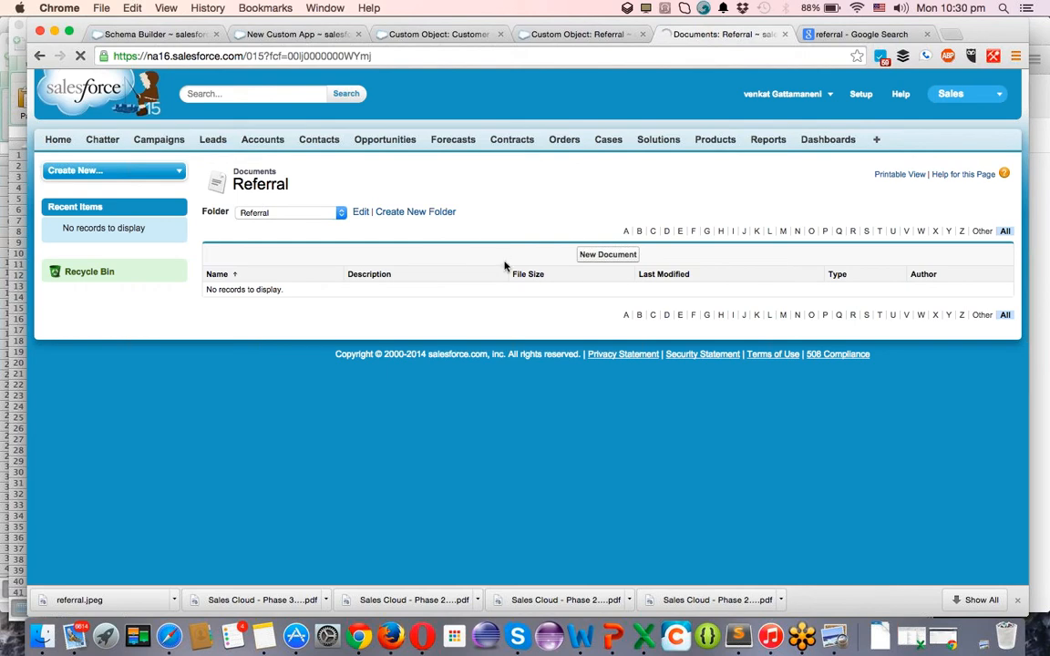
Start a new document named 'Refer' and keep it in the Referral folder.
left_click(589, 259)
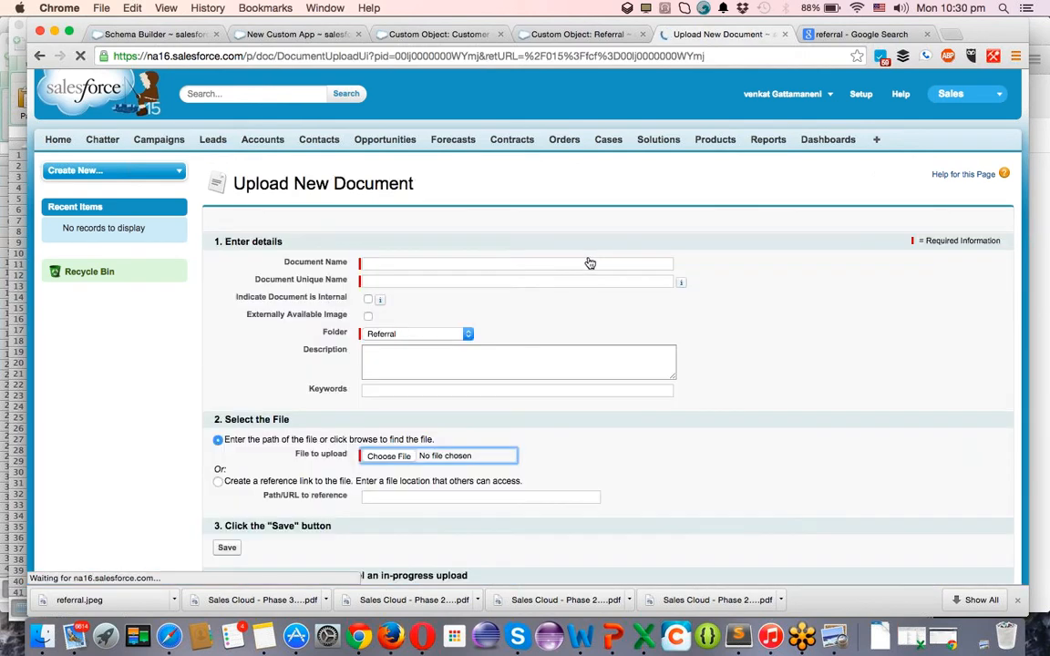
left_click(408, 262)
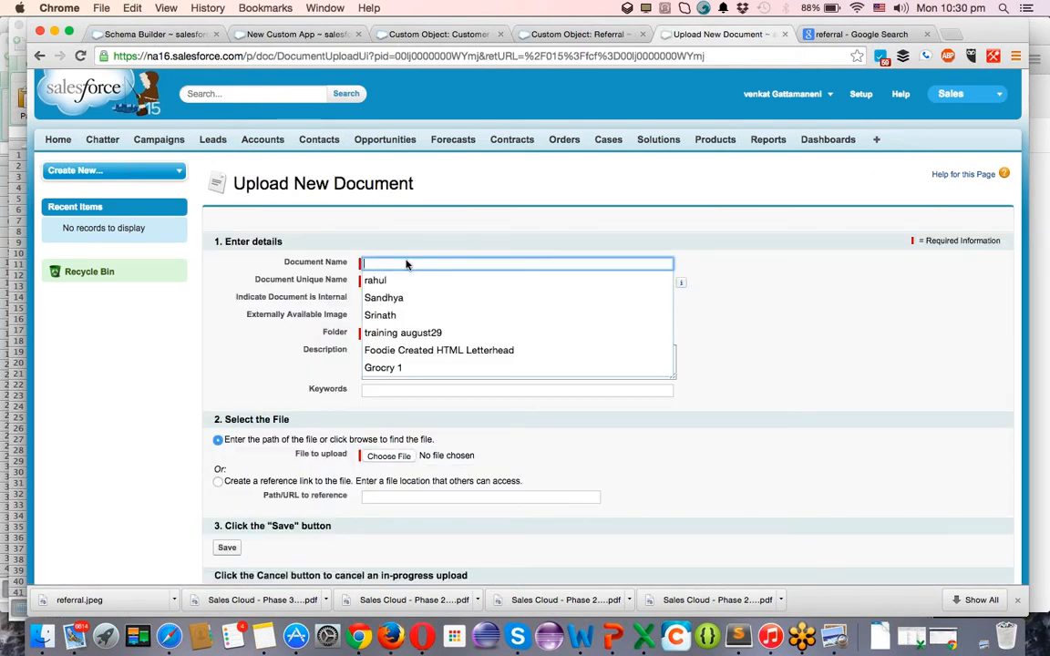
type("Refer")
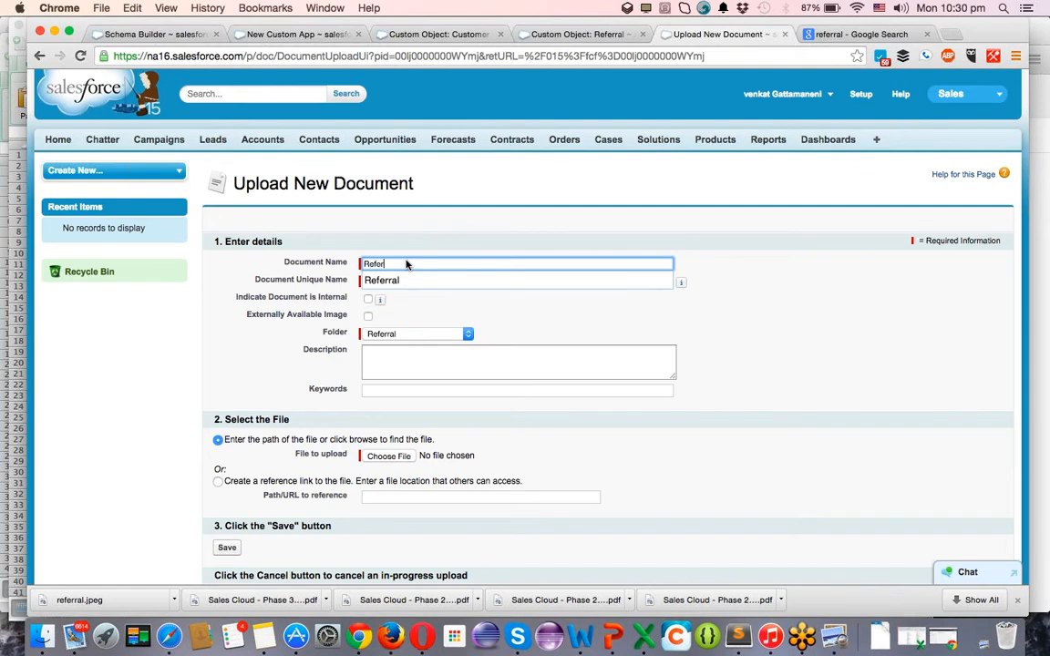
key("Tab")
key("Tab")
key("Tab")
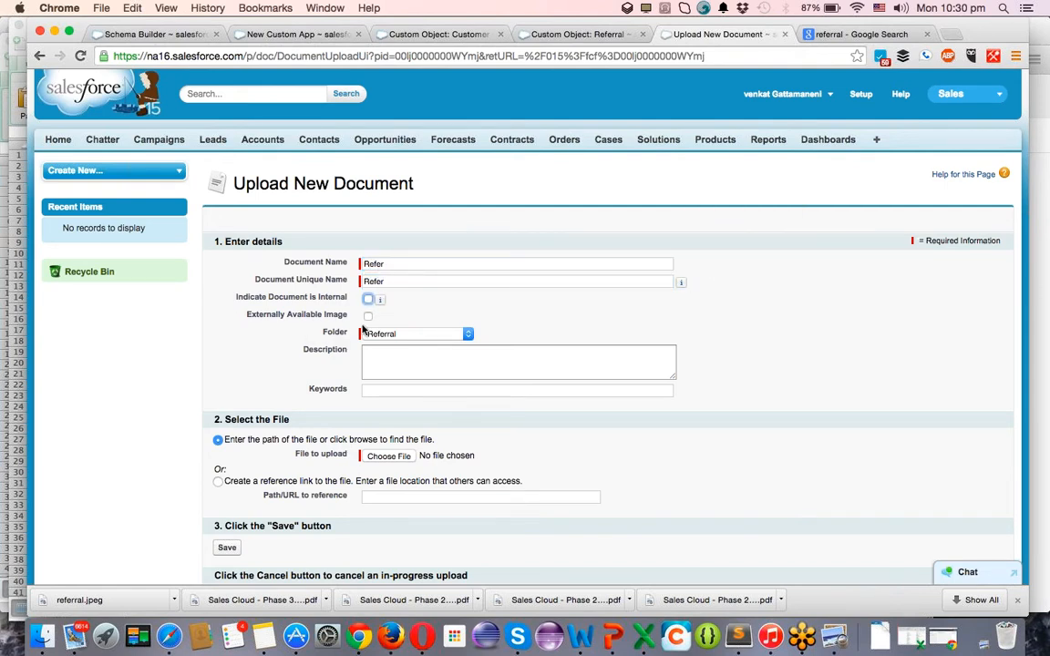
left_click(383, 336)
left_click(384, 336)
Attach referral.jpeg from the Dropbox folder and save the Refer document.
left_click(388, 457)
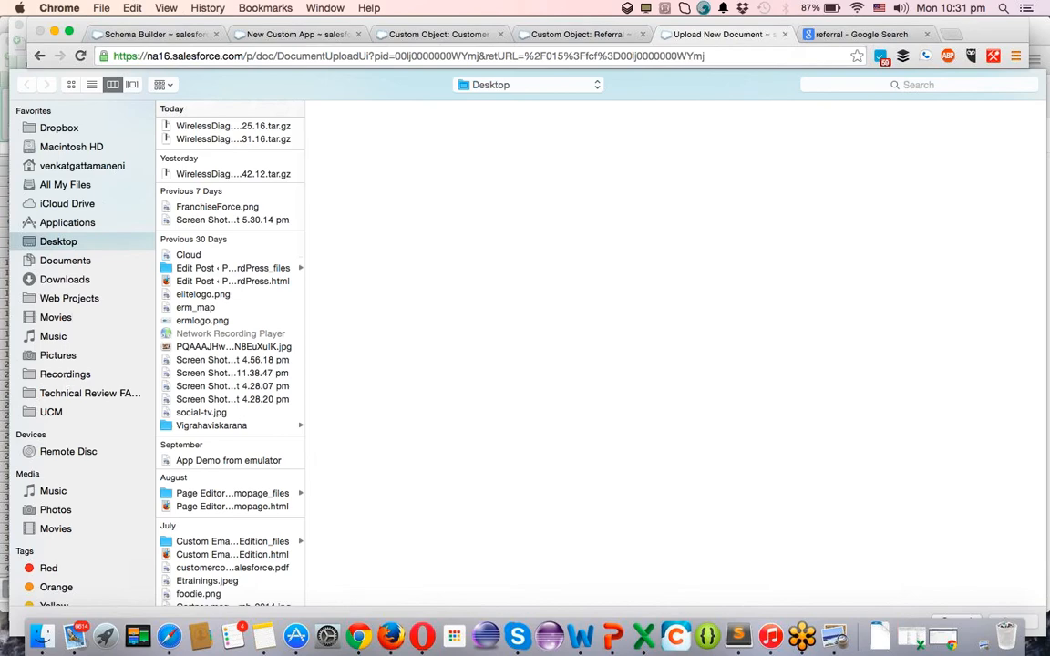
left_click(45, 128)
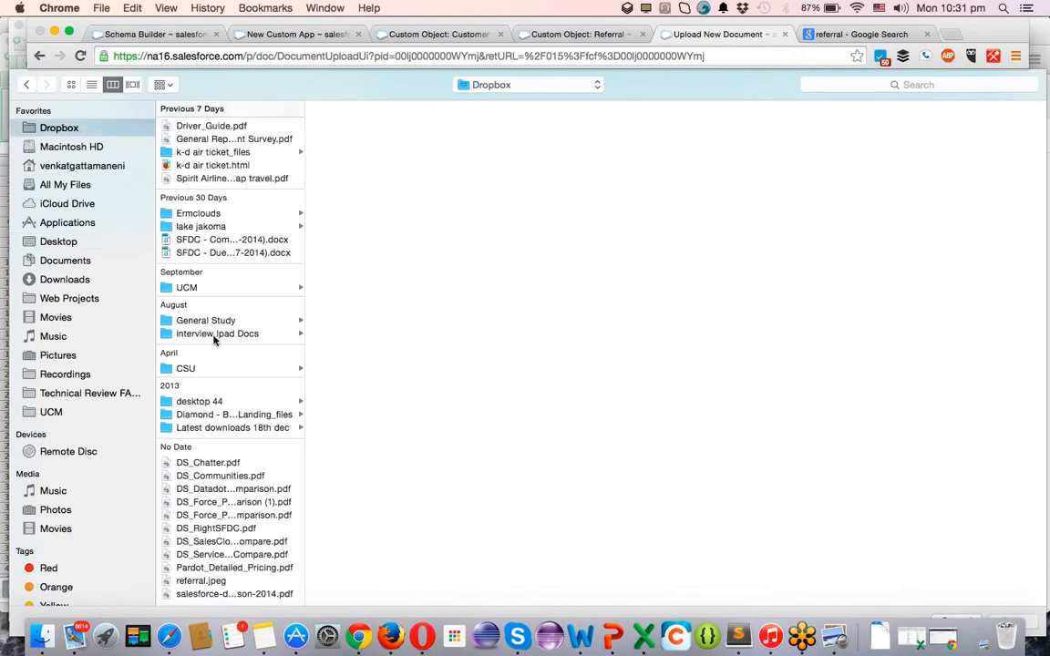
left_click(195, 581)
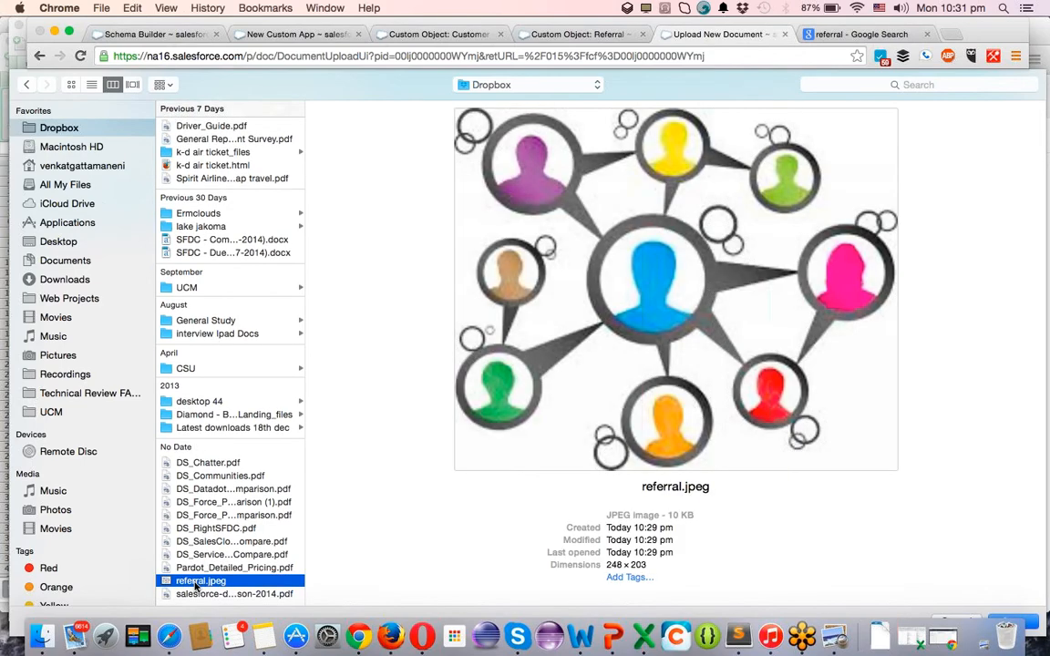
double_click(195, 582)
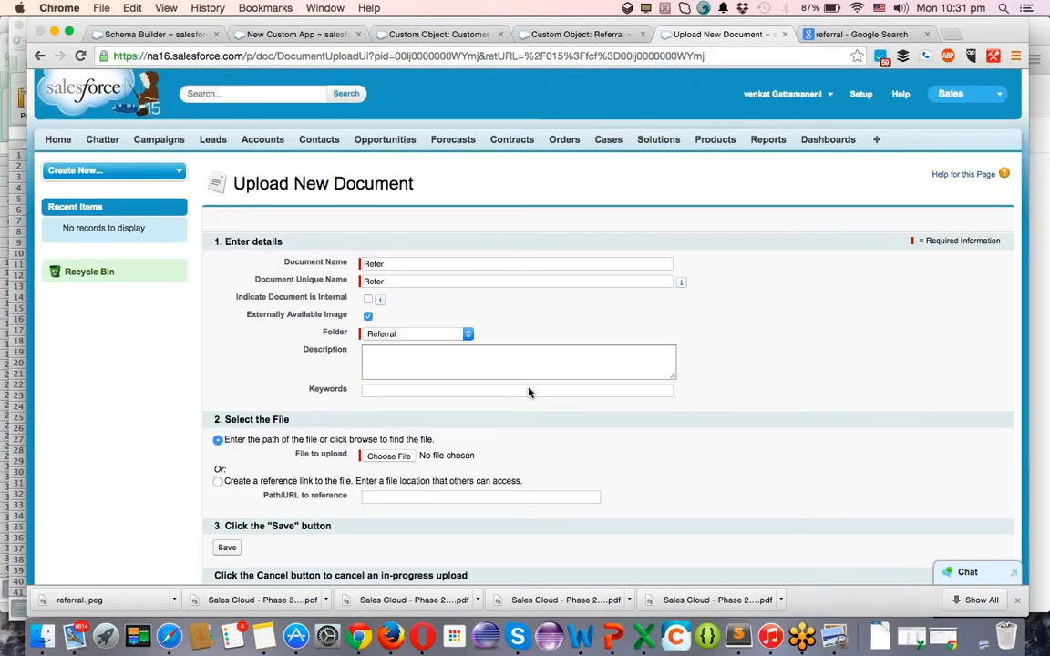
scroll(528, 392, "down", 3)
left_click(227, 457)
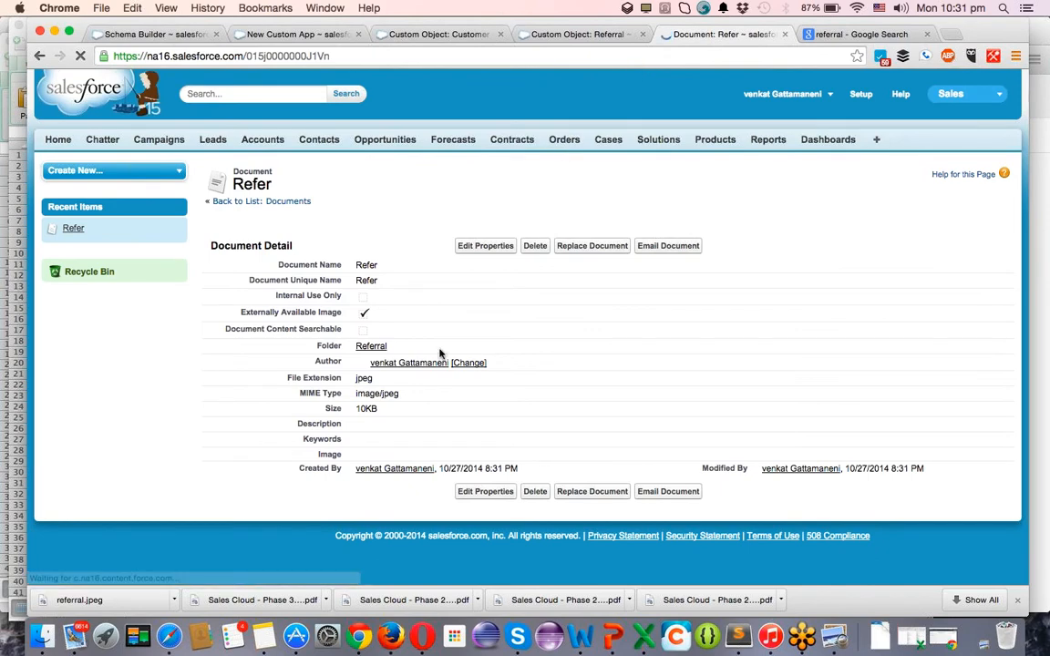
Pick the Refer image from the Referral folder as the app logo and continue to step 4.
left_click(594, 35)
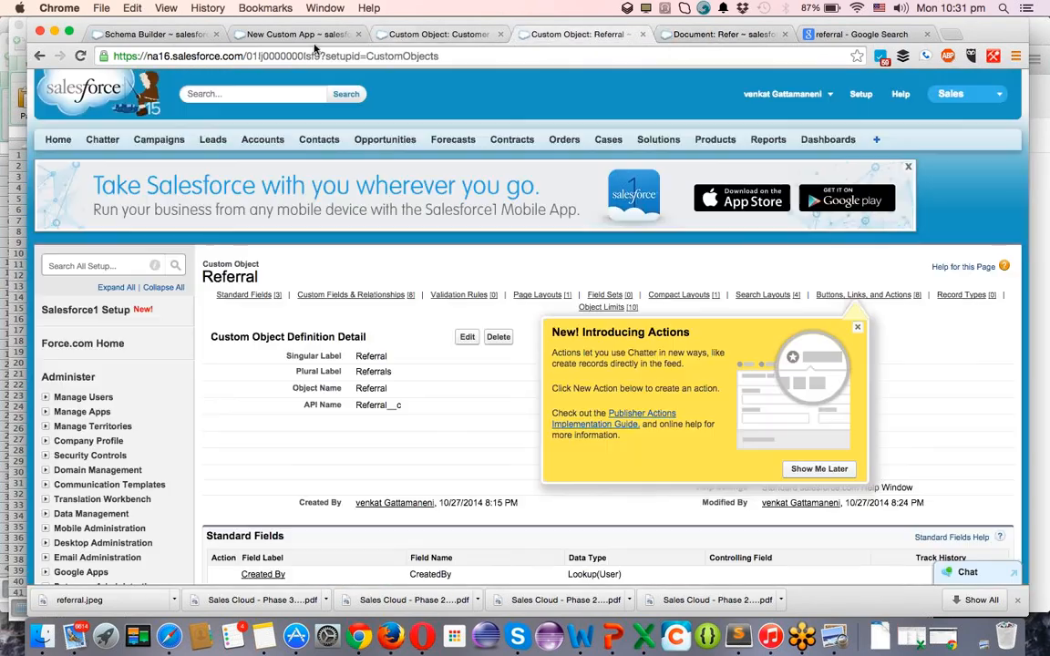
left_click(300, 33)
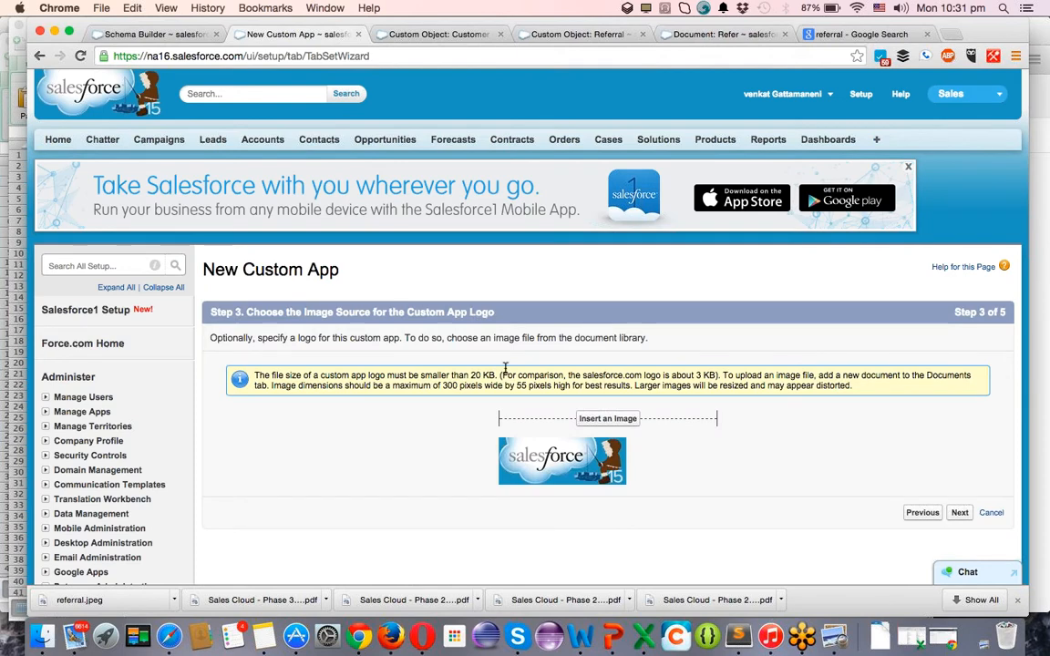
left_click(608, 419)
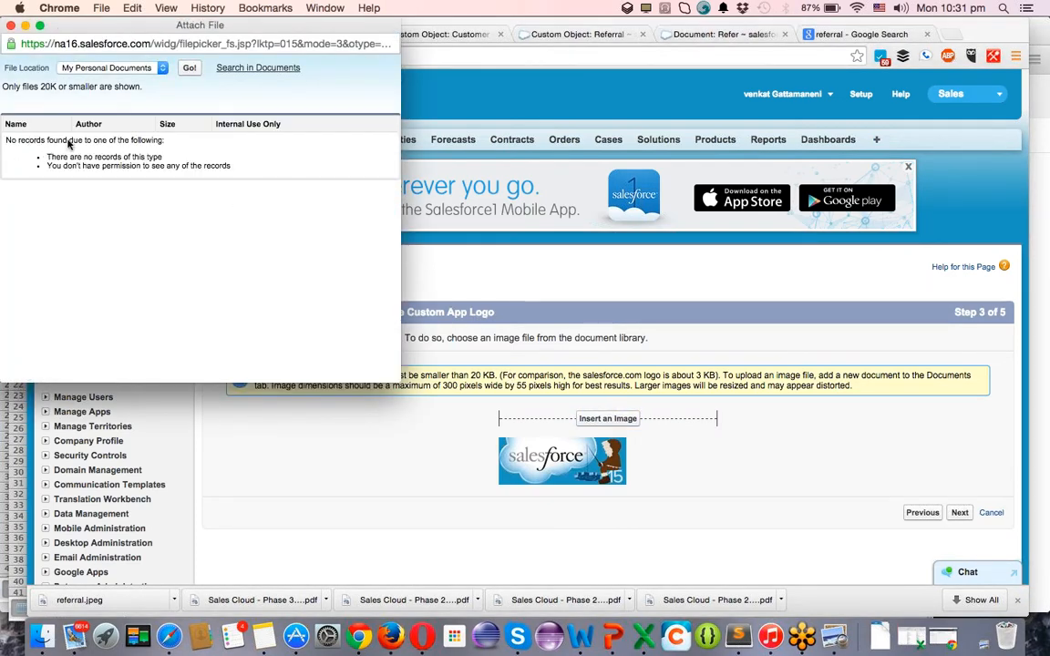
left_click(129, 67)
left_click(132, 79)
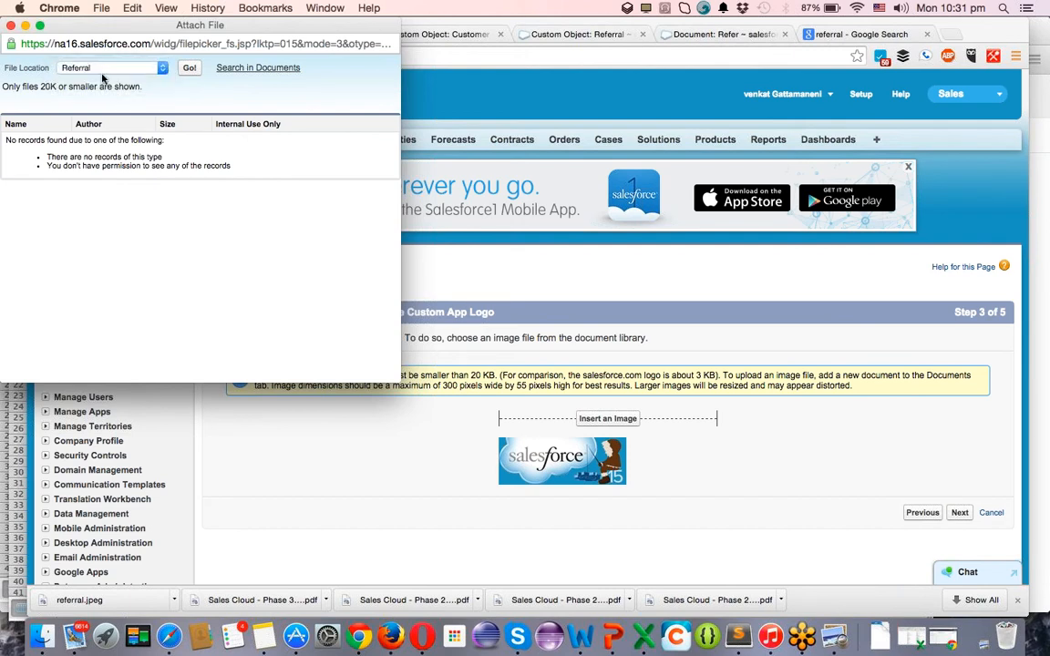
left_click(189, 69)
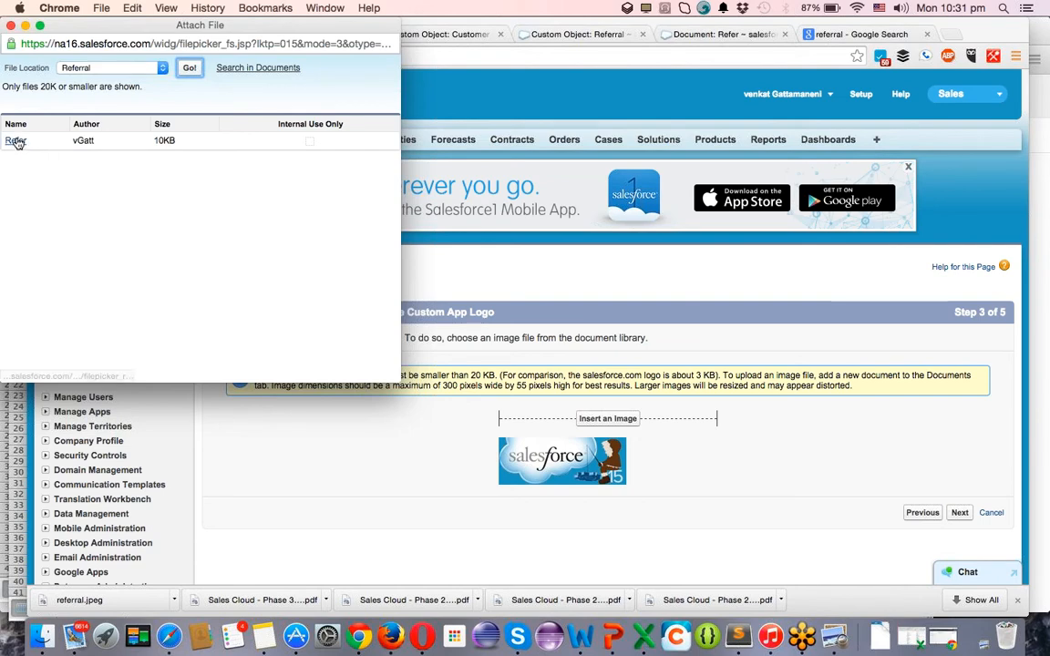
left_click(15, 141)
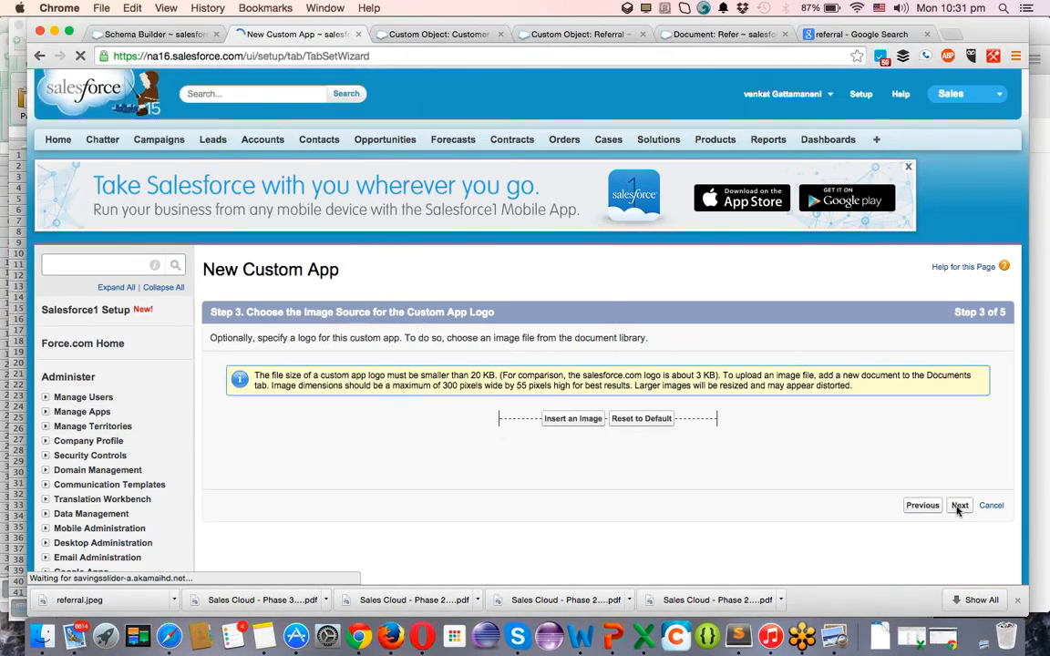
left_click(958, 509)
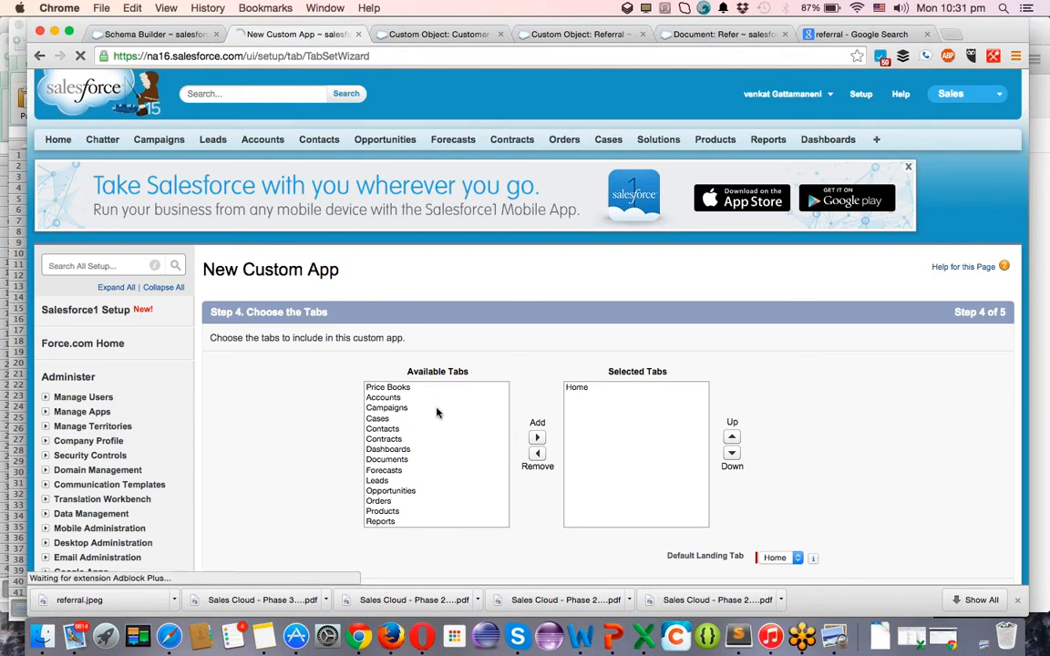
Add Accounts, Products and Documents to the app's selected tabs.
scroll(384, 426, "down", 5)
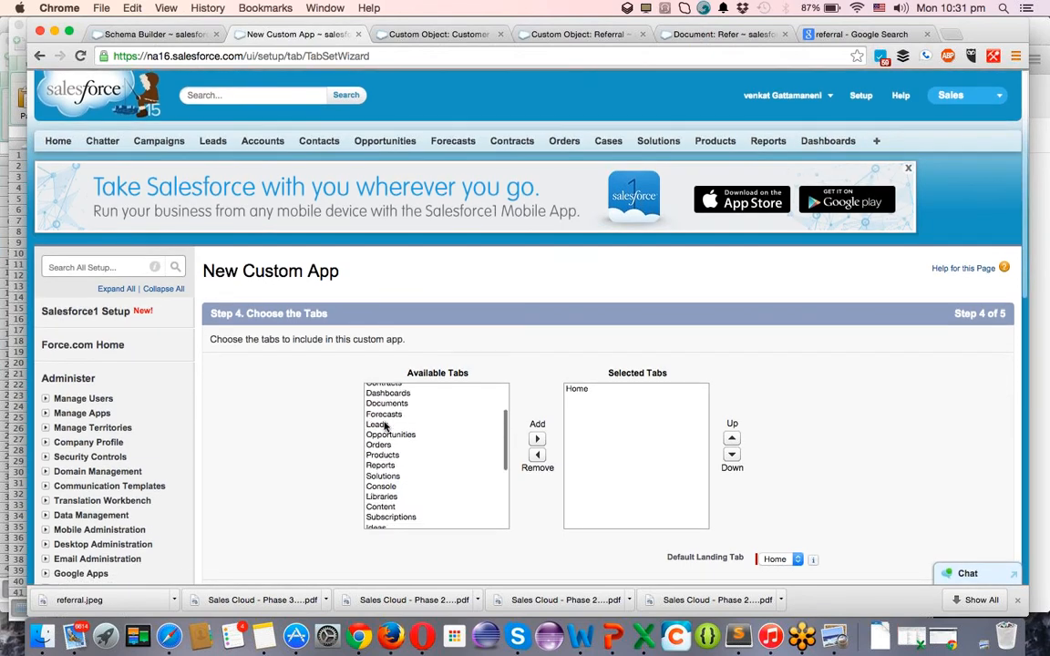
scroll(385, 426, "up", 5)
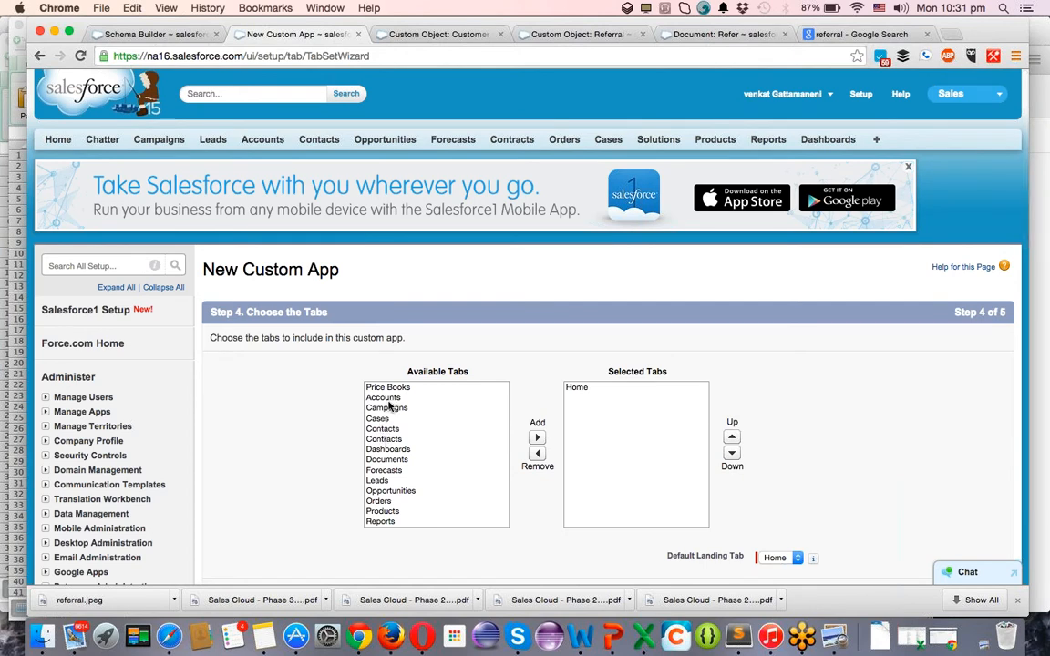
left_click(390, 399)
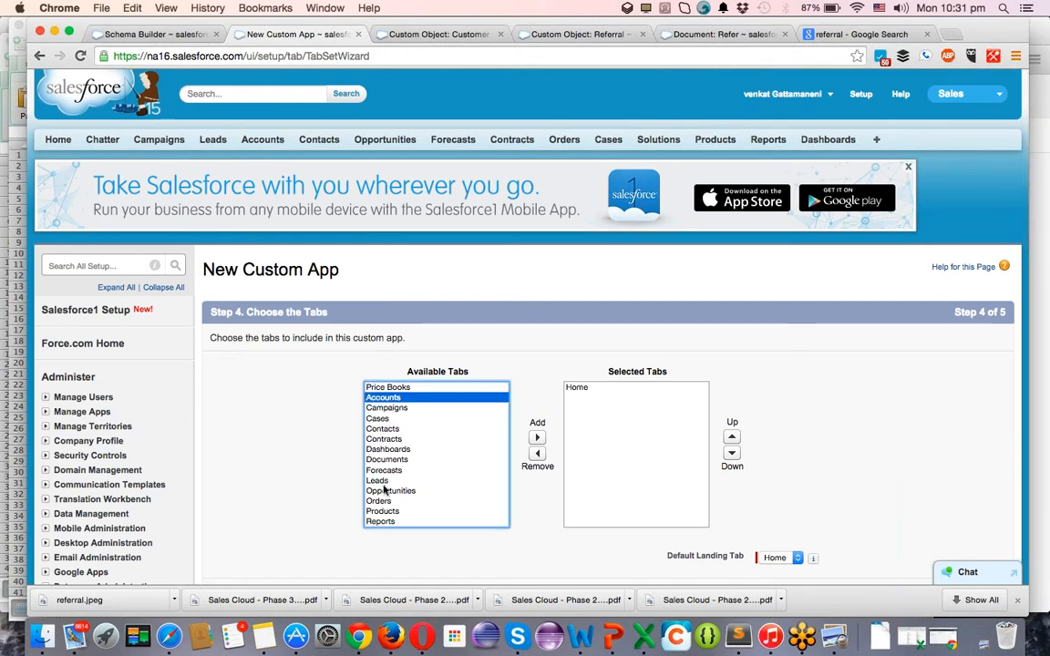
scroll(397, 461, "down", 5)
scroll(398, 462, "up", 2)
left_click(397, 456)
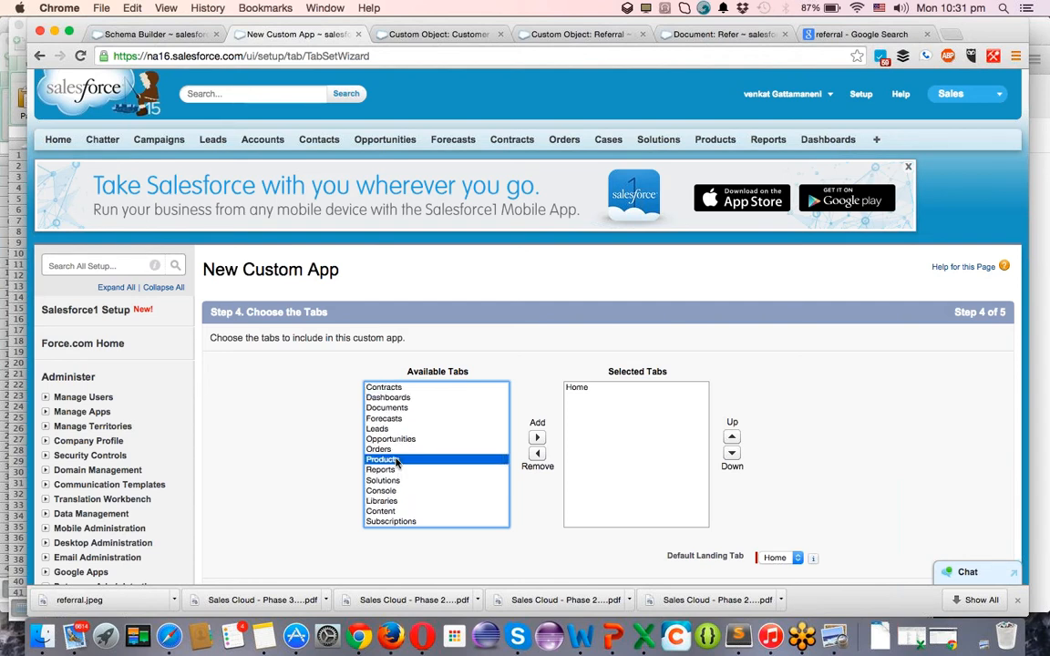
scroll(398, 461, "up", 2)
left_click(387, 398, "super")
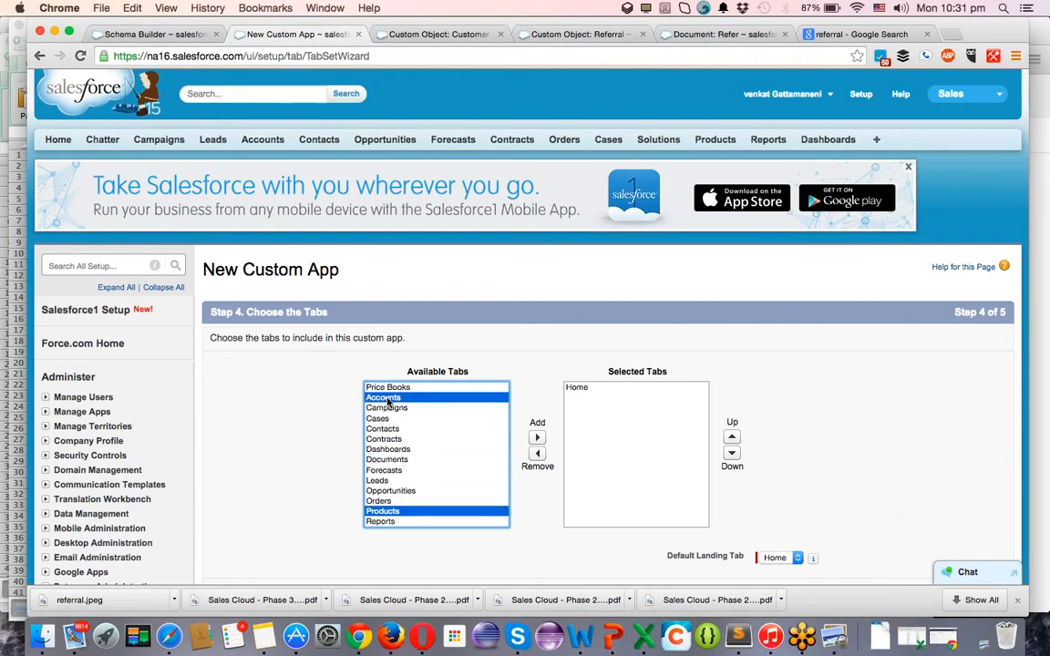
left_click(536, 439)
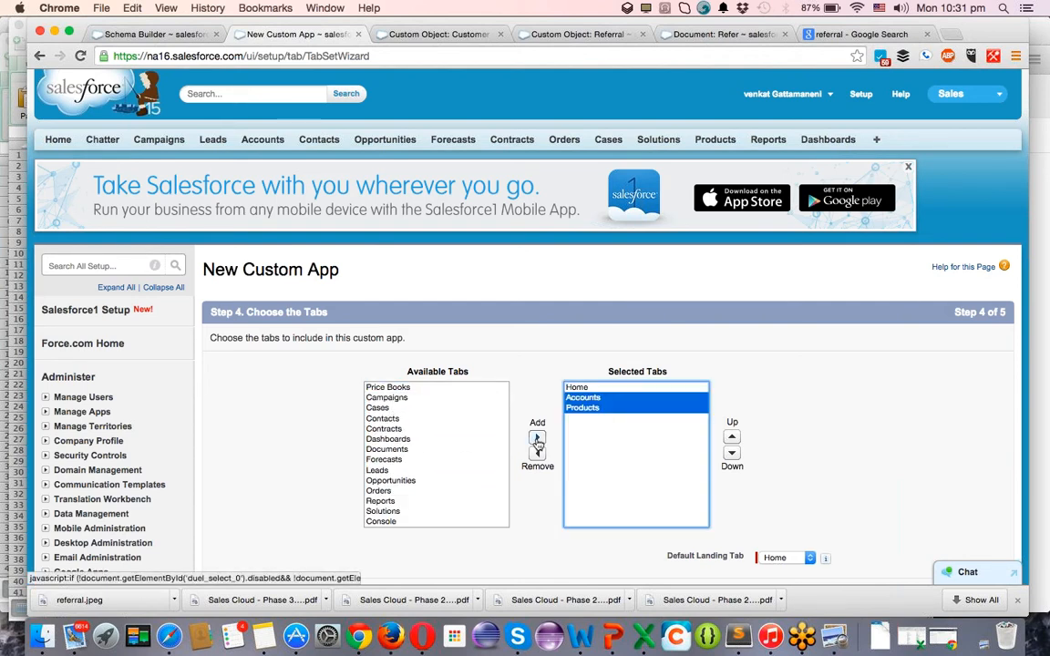
left_click(389, 450)
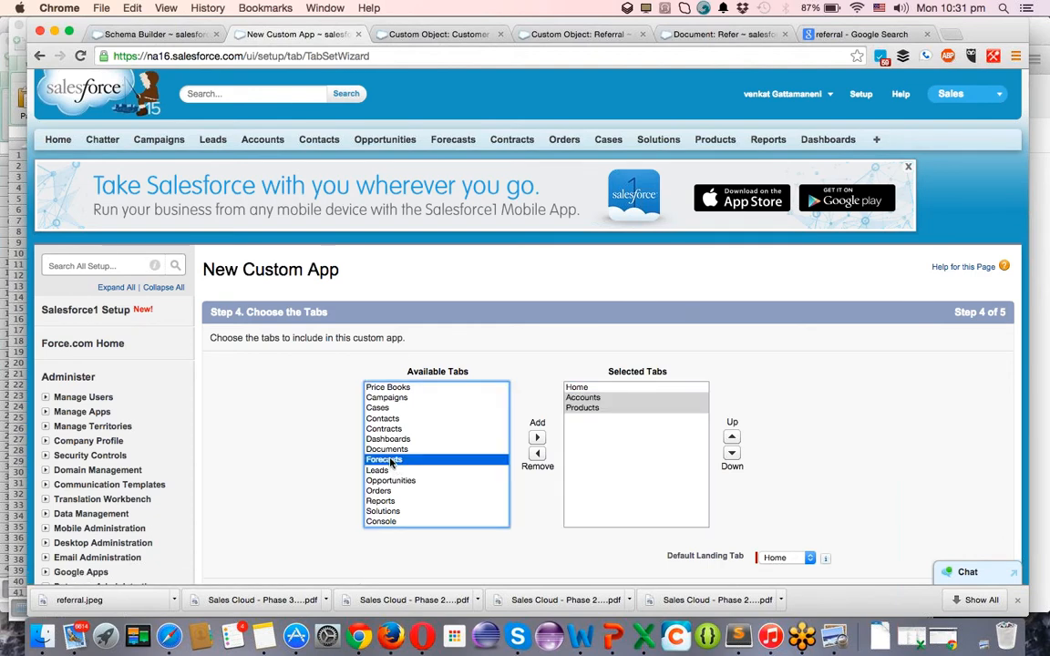
left_click(538, 438)
Add Content, People and Chatter, move Chatter just below Home, and continue to step 5.
scroll(392, 471, "down", 5)
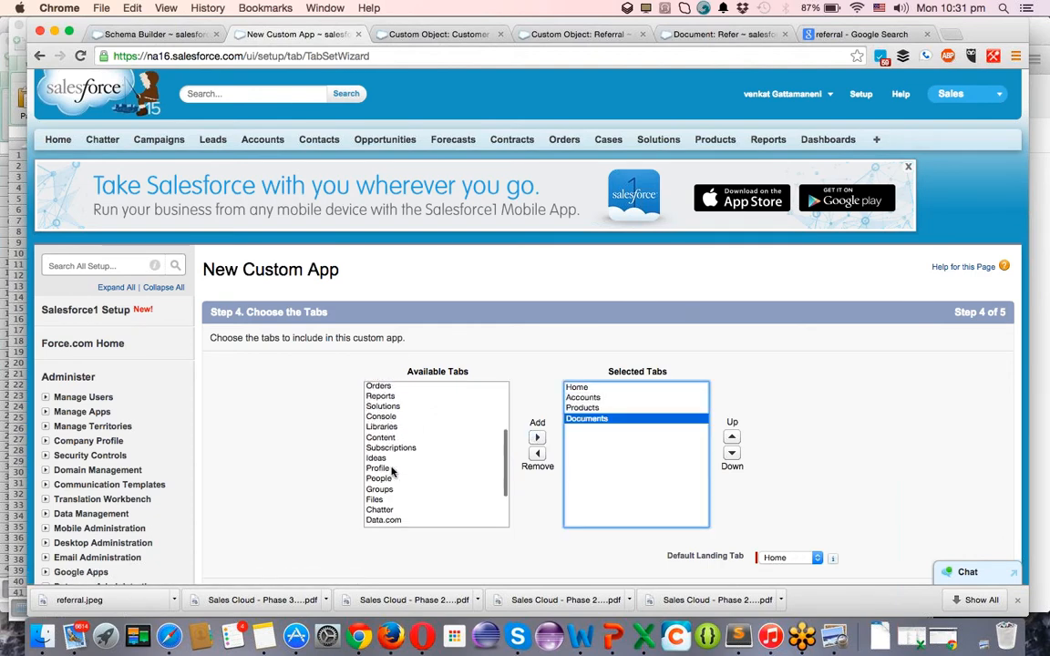
left_click(384, 438)
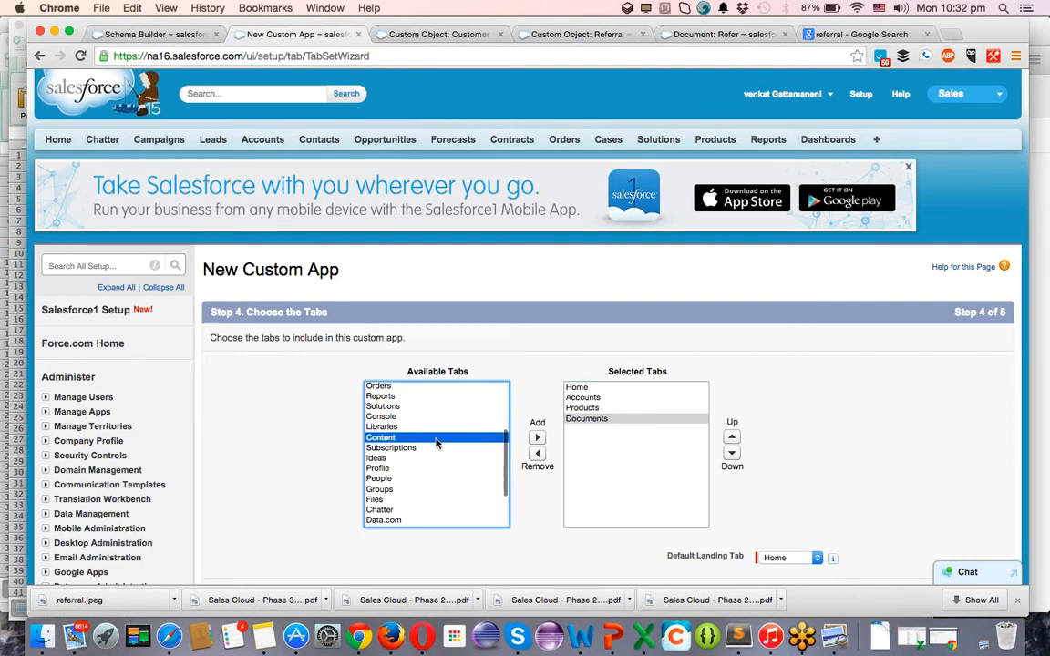
left_click(536, 438)
left_click(398, 468)
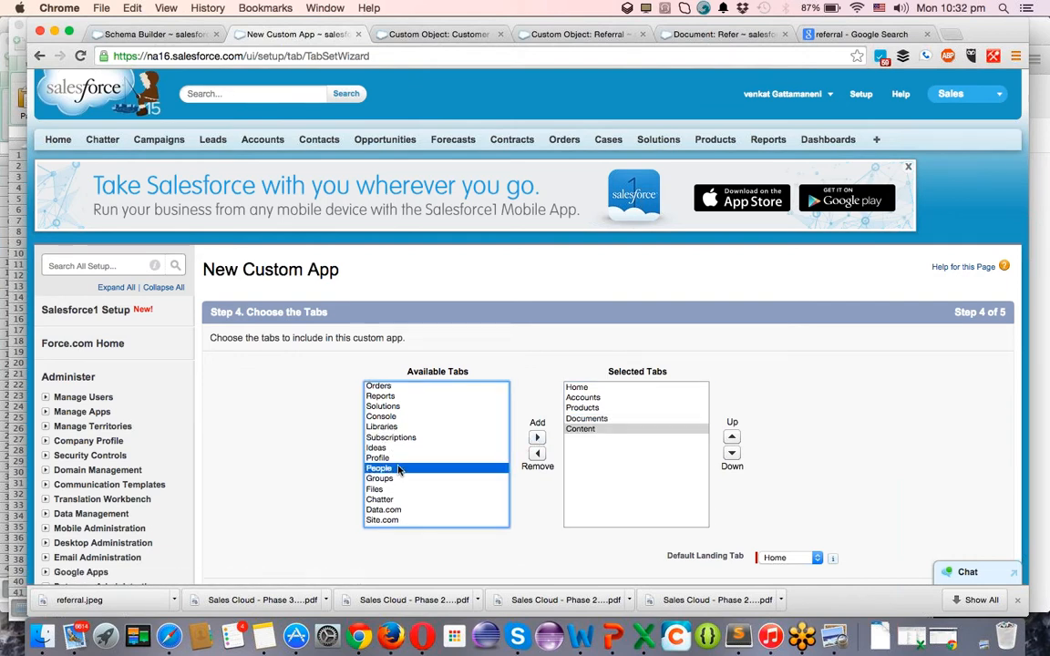
left_click(539, 438)
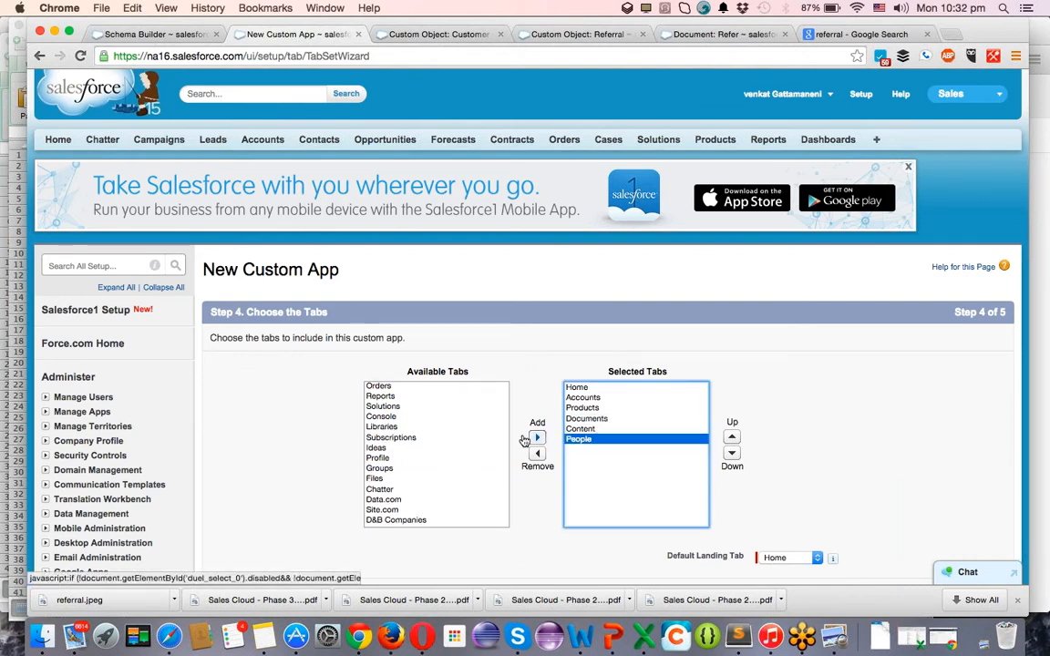
left_click(392, 490)
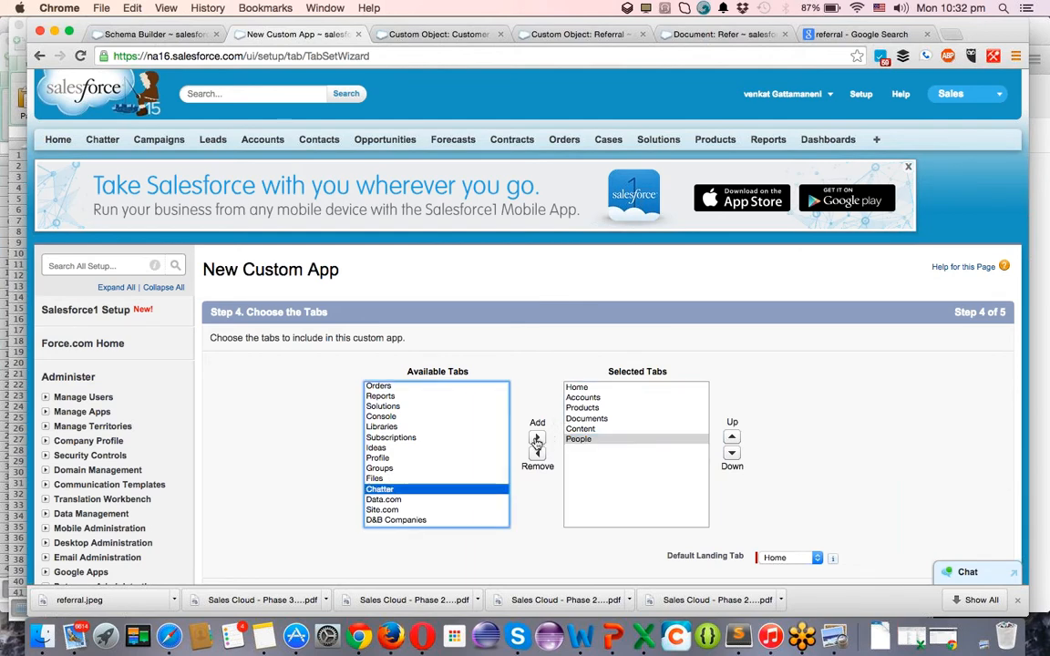
left_click(536, 441)
scroll(475, 446, "down", 3)
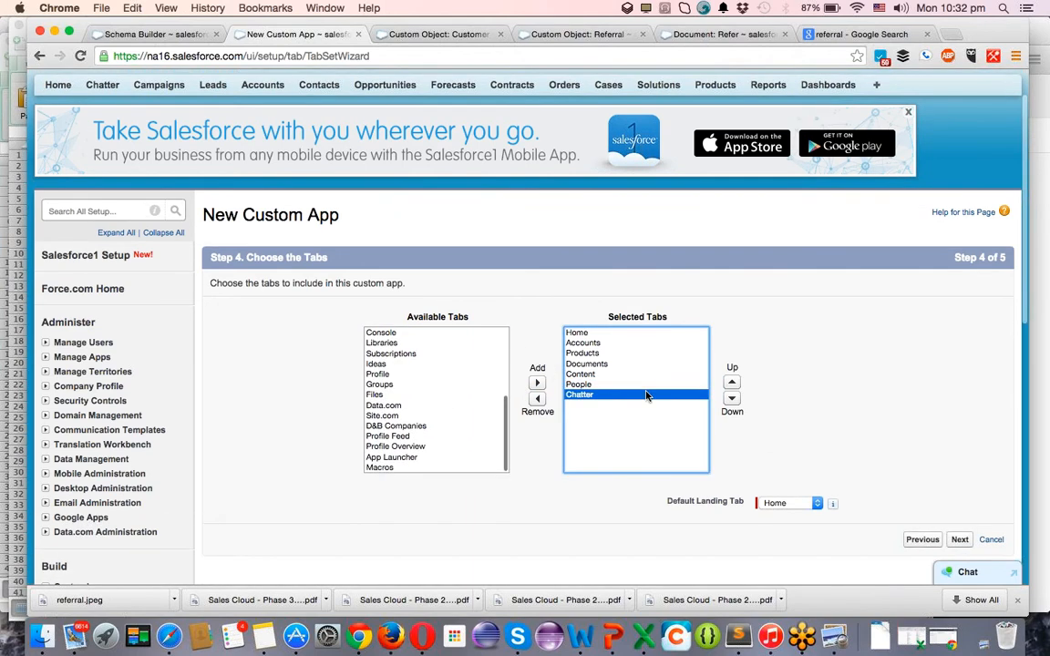
left_click(732, 382)
left_click(732, 382)
left_click(732, 381)
left_click(732, 382)
left_click(732, 382)
left_click(731, 381)
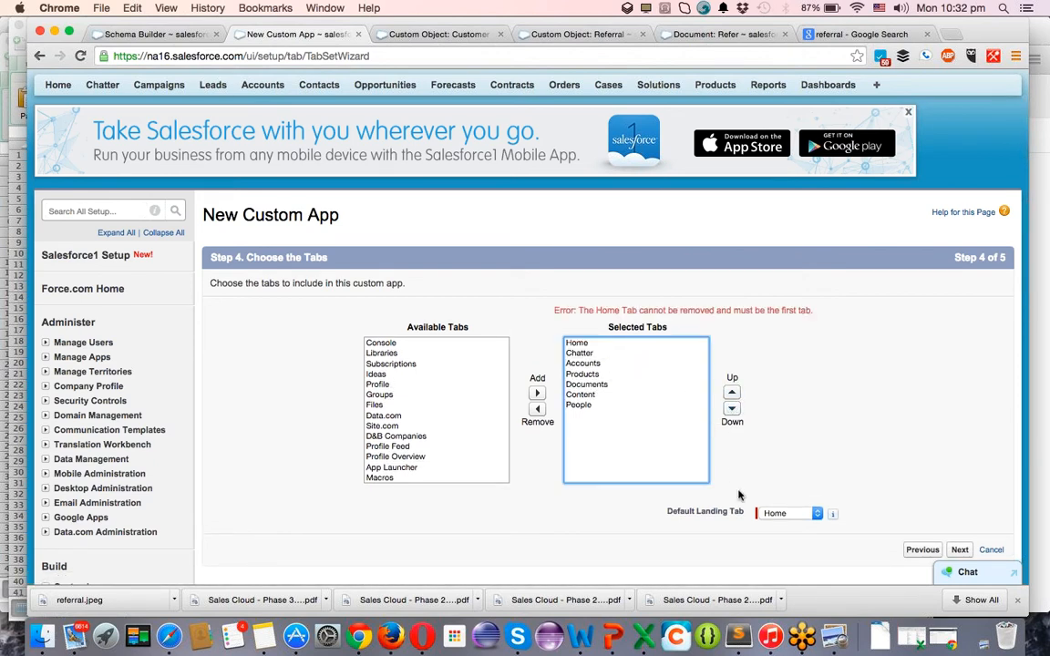
left_click(960, 550)
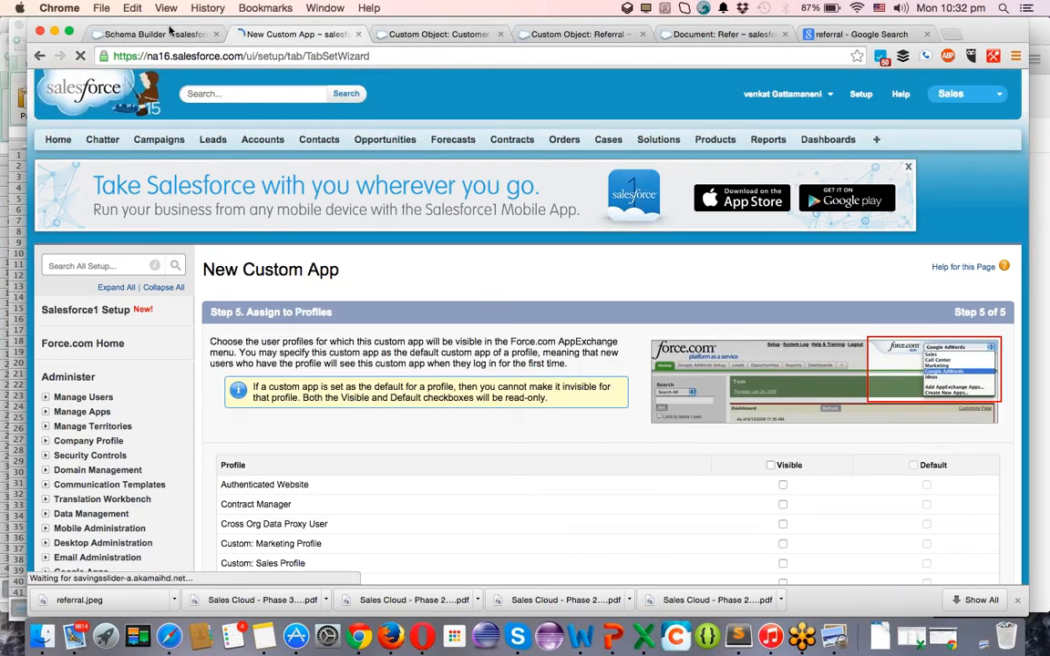
Start a new custom object tab from the Custom Tabs setup page.
left_click(169, 31)
left_click(376, 32)
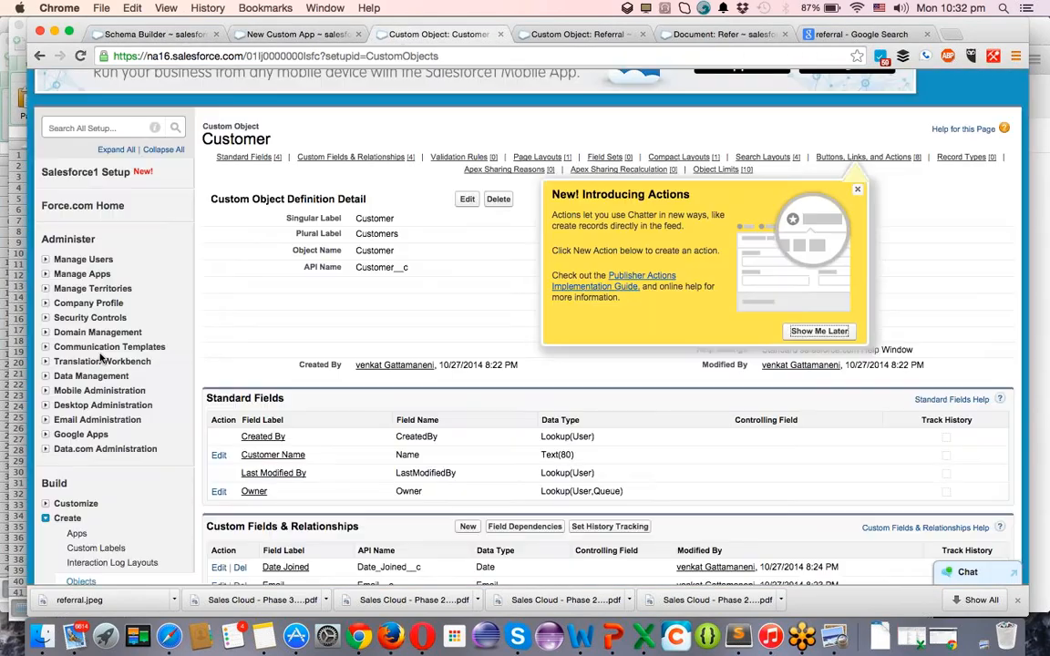
scroll(102, 358, "down", 5)
left_click(77, 331)
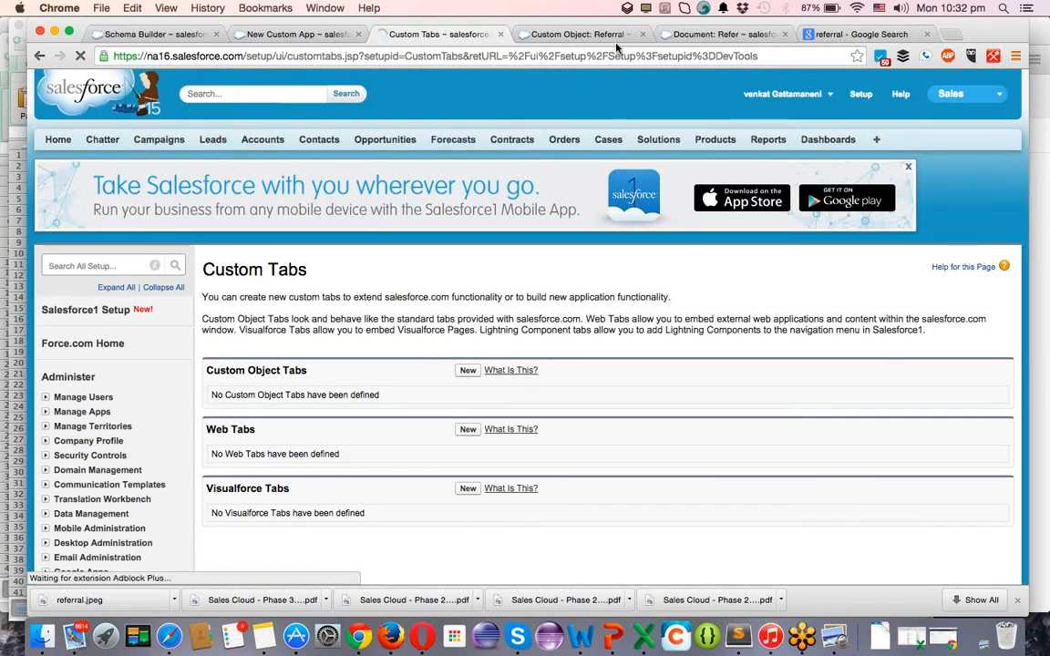
scroll(79, 473, "down", 3)
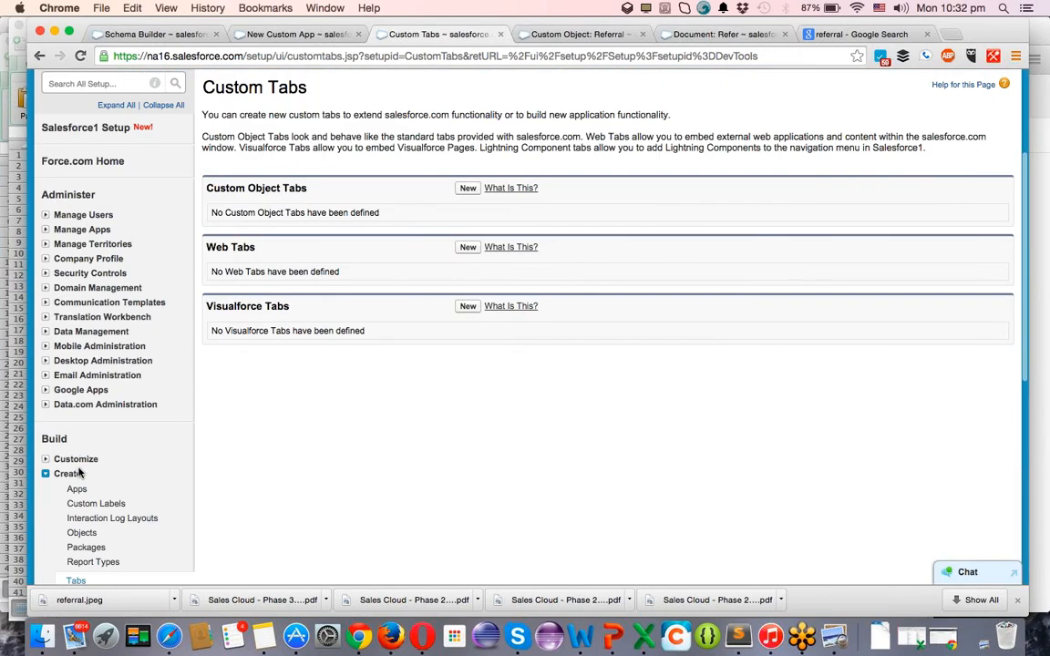
scroll(78, 473, "down", 3)
scroll(525, 120, "up", 2)
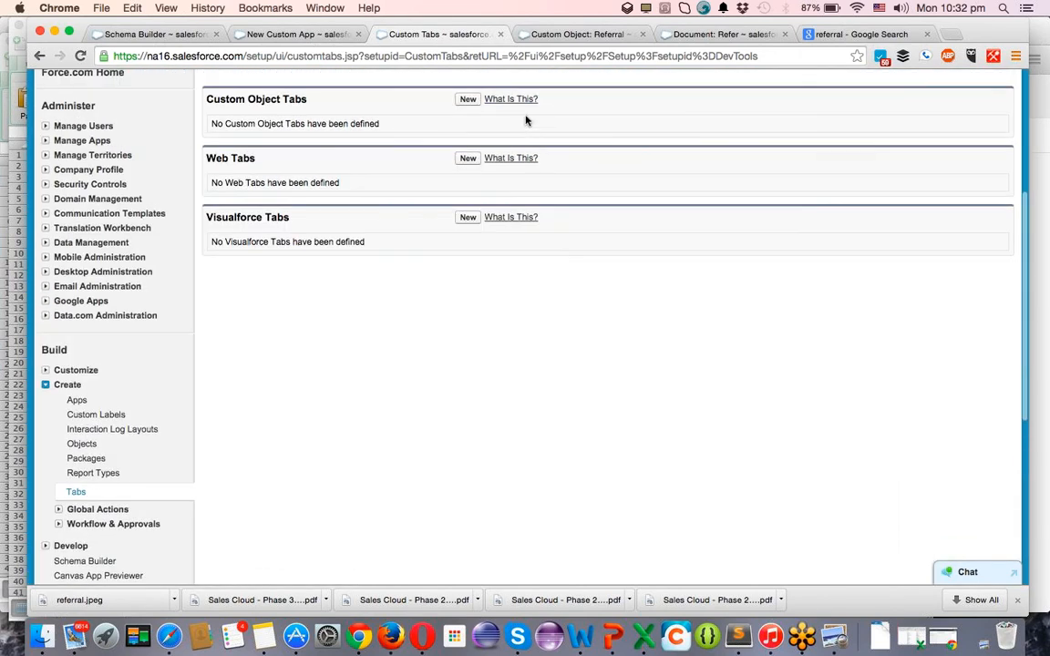
left_click(469, 100)
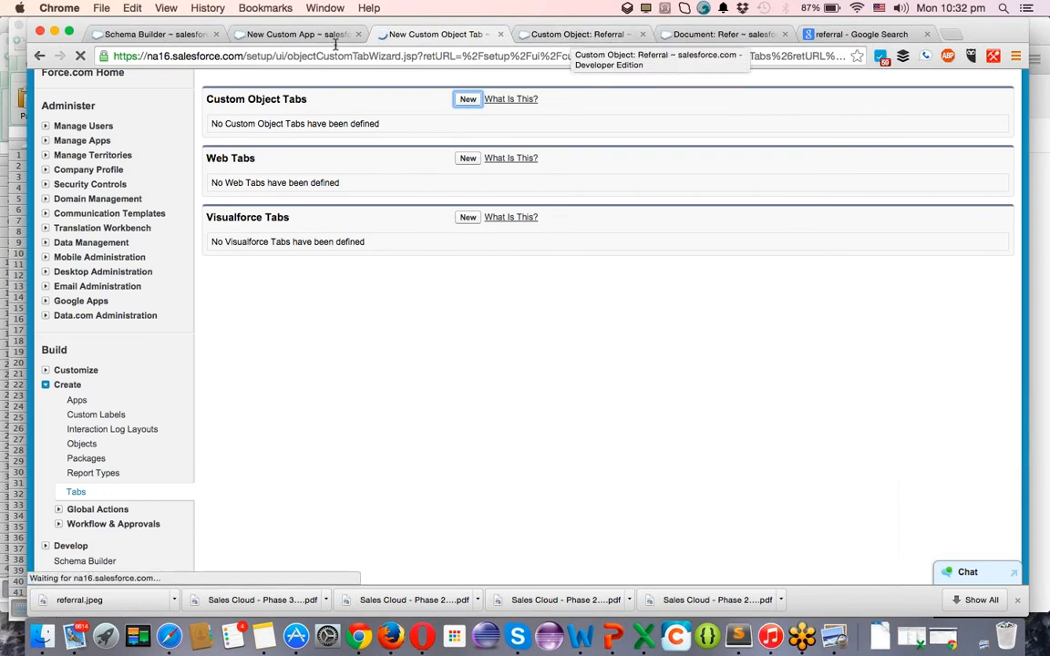
Make the new app visible and default for all profiles and save it.
left_click(294, 35)
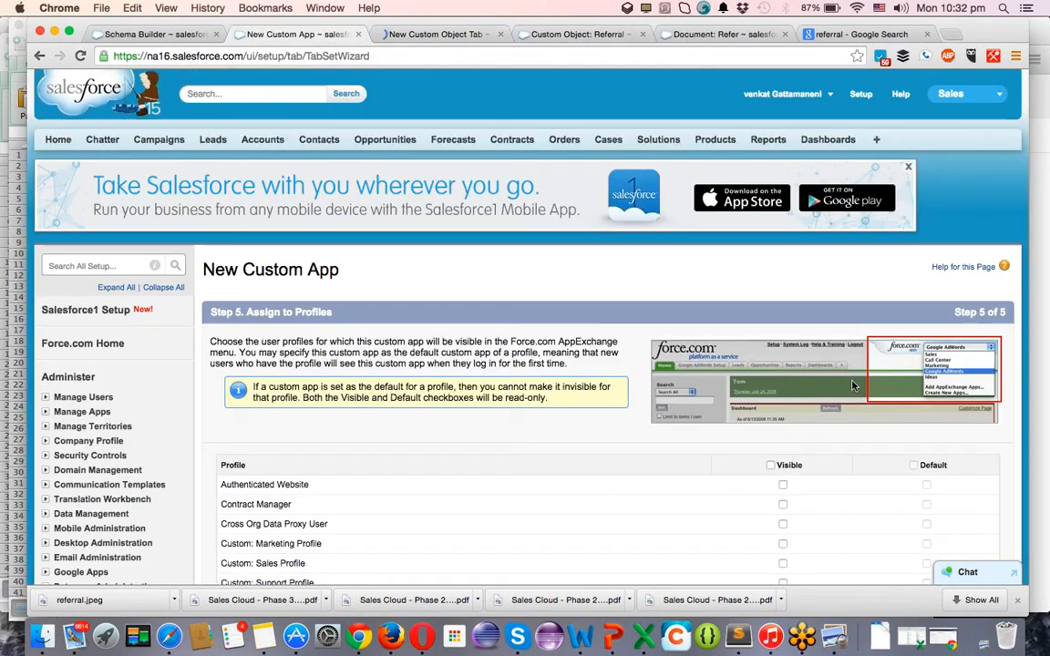
left_click(770, 466)
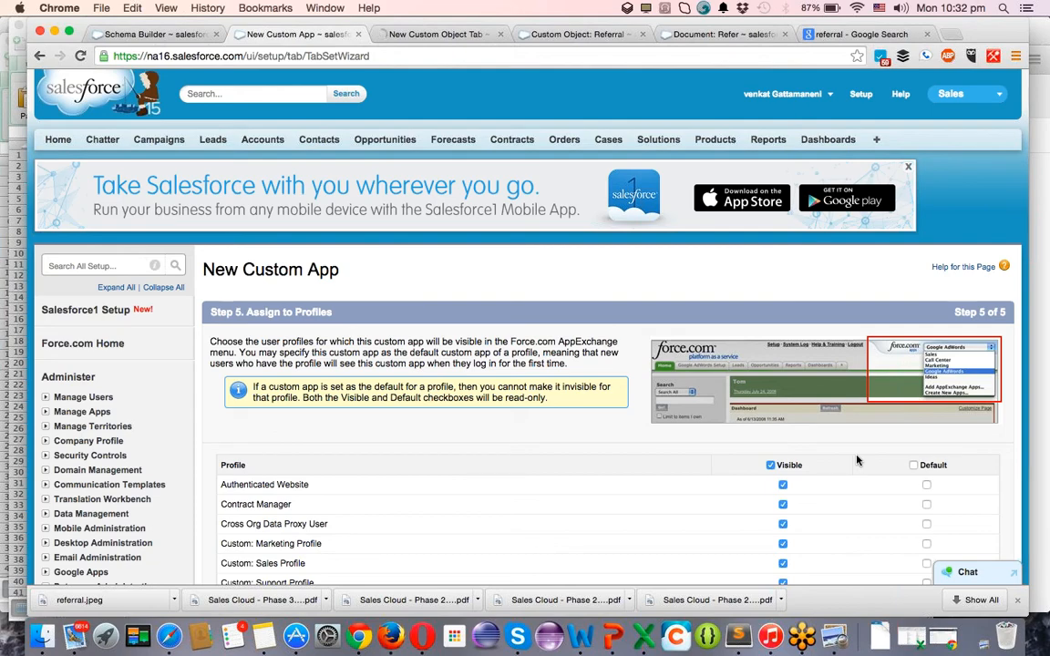
scroll(855, 459, "down", 10)
scroll(942, 419, "up", 9)
left_click(914, 423)
scroll(947, 419, "down", 10)
left_click(957, 411)
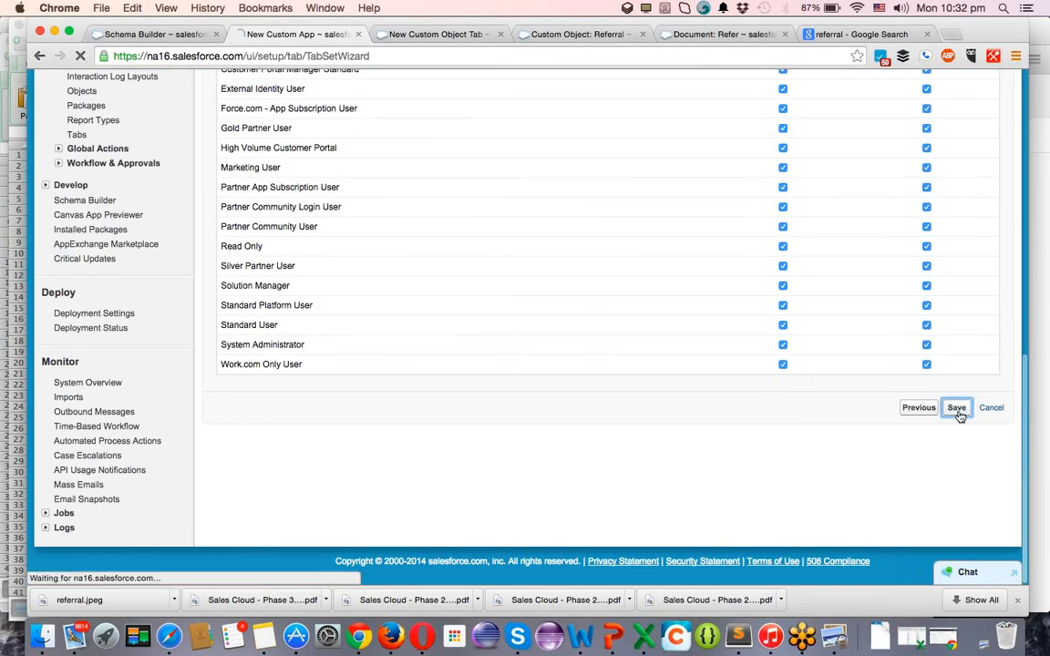
Choose the Customer object with the Books tab style for the new tab.
key("ctrl+Tab")
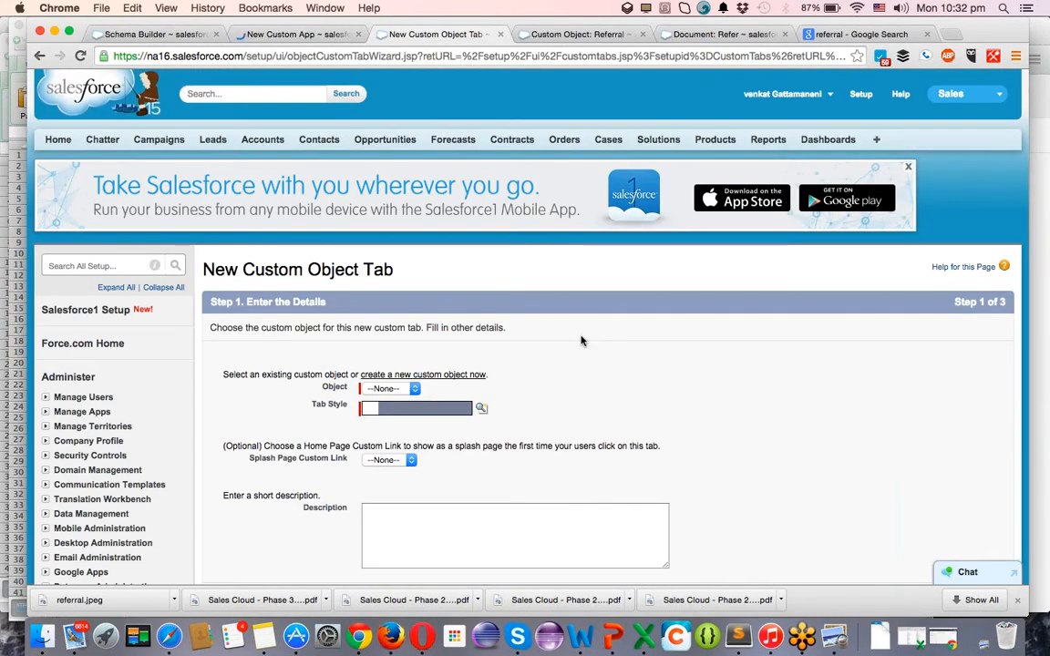
left_click(388, 401)
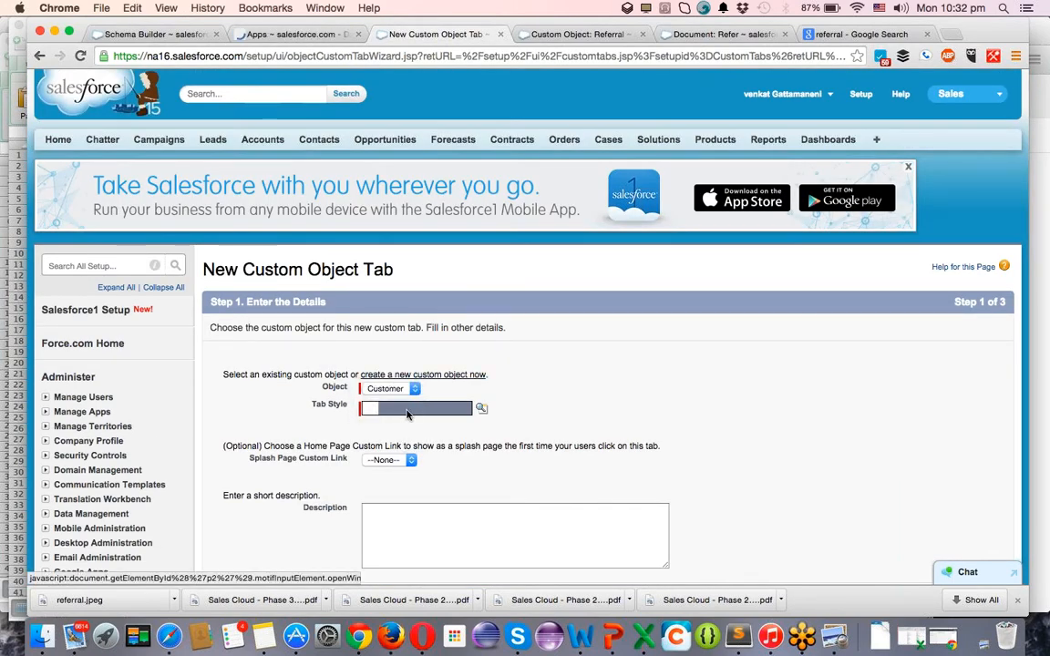
left_click(407, 413)
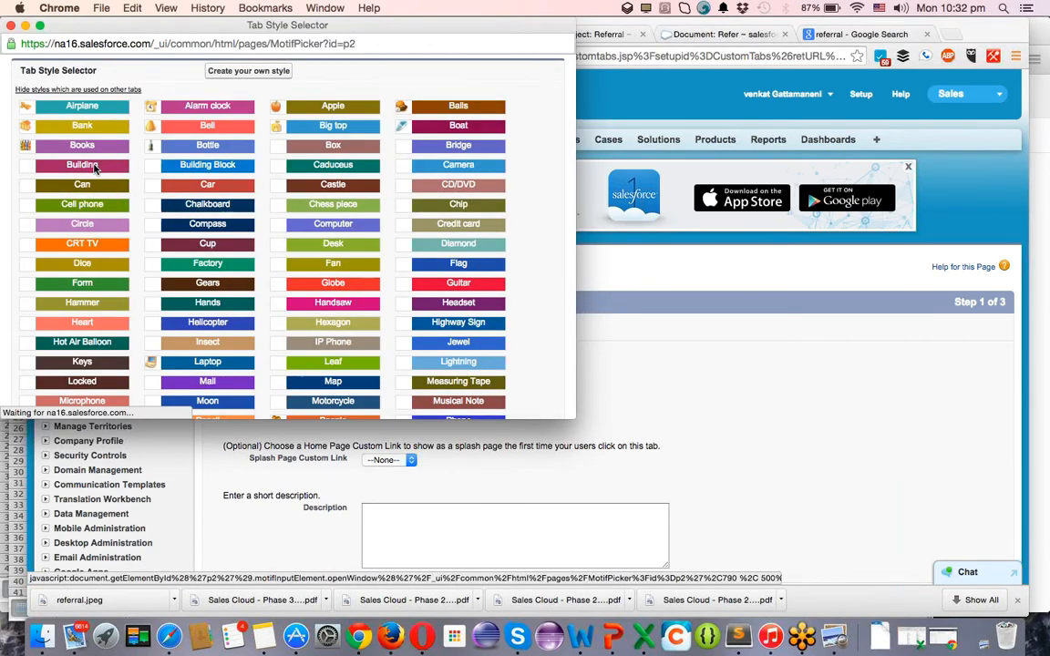
left_click(87, 150)
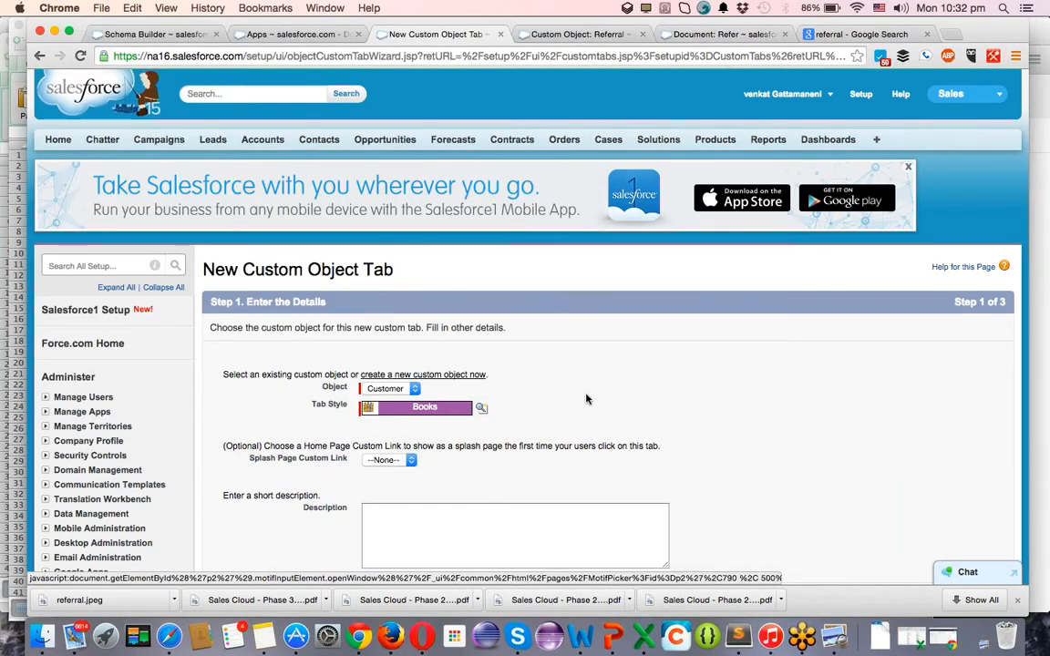
scroll(947, 179, "down", 10)
scroll(948, 178, "up", 2)
left_click(960, 138)
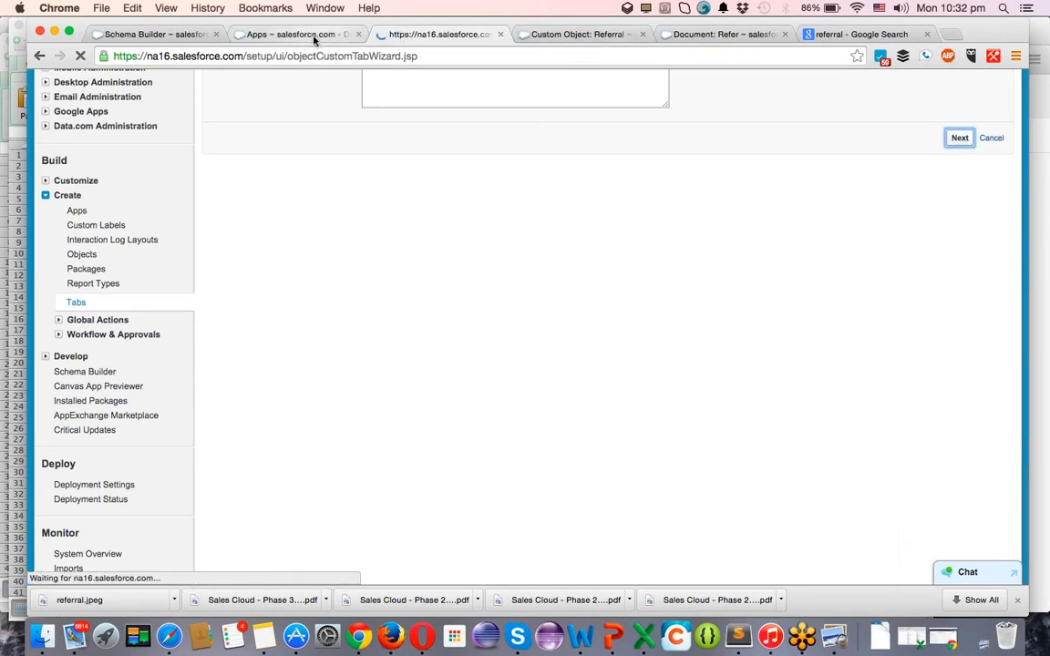
Keep default profile visibility, limit the Customers tab to ReferralCRM, and save it.
left_click(281, 33)
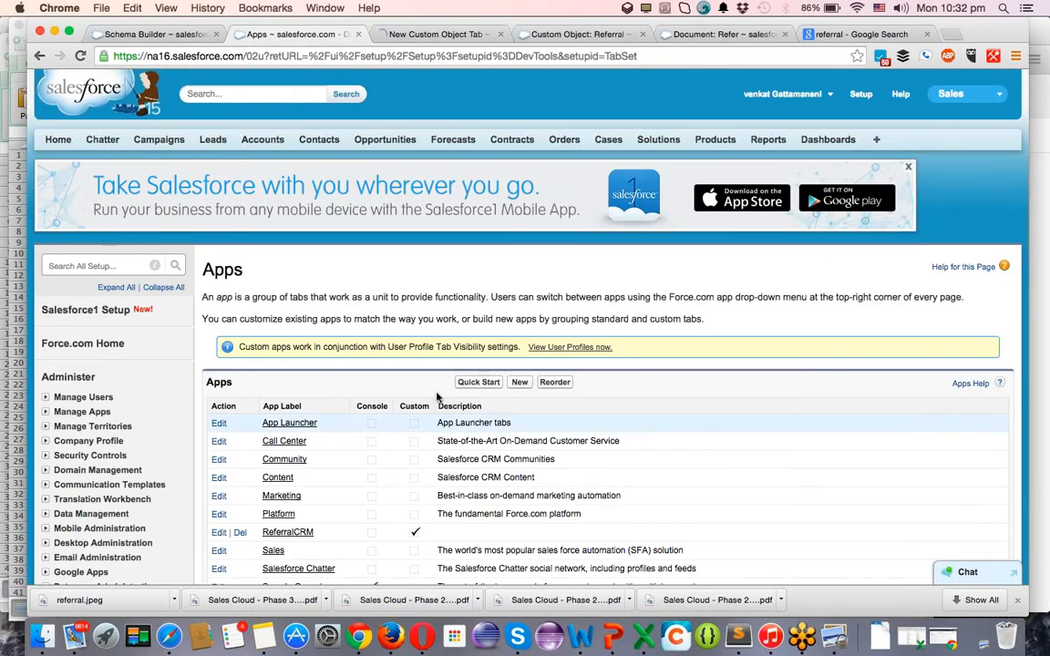
left_click(971, 100)
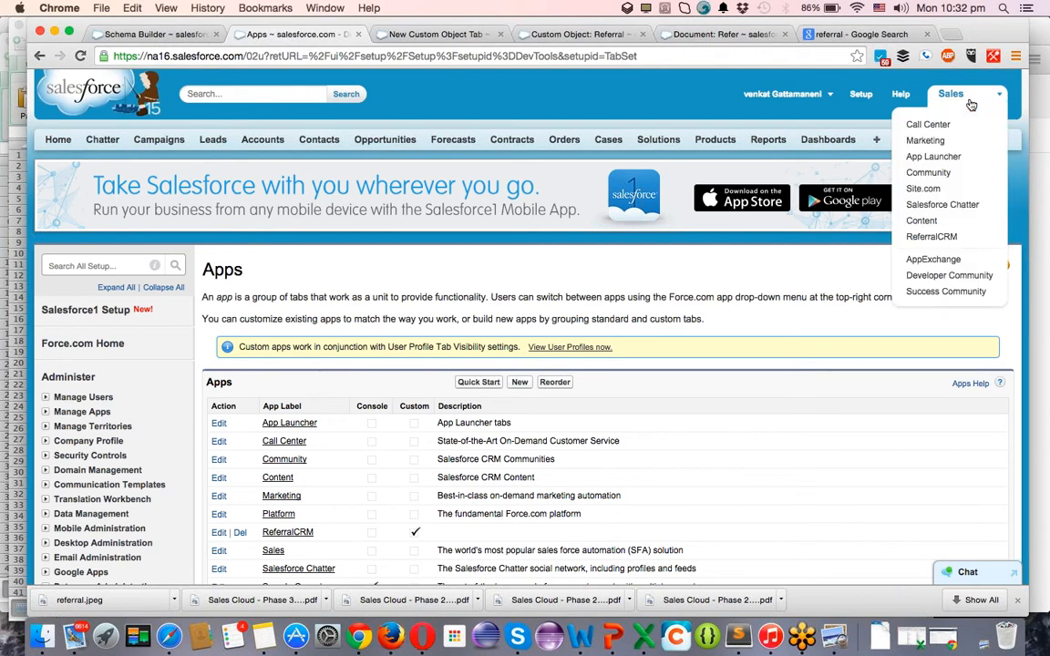
left_click(930, 236)
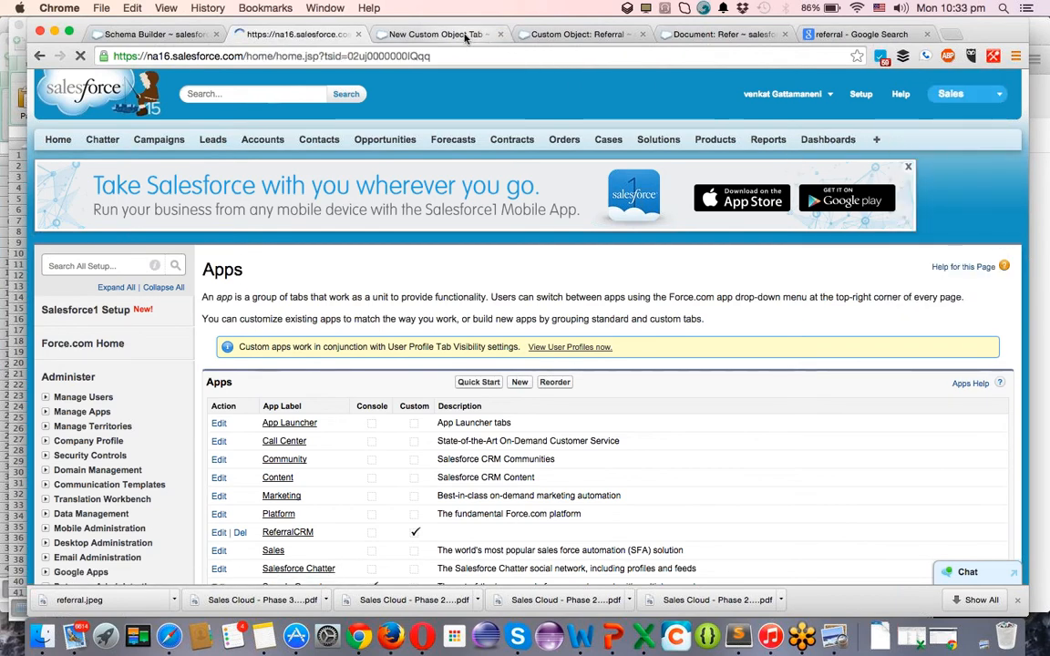
left_click(465, 35)
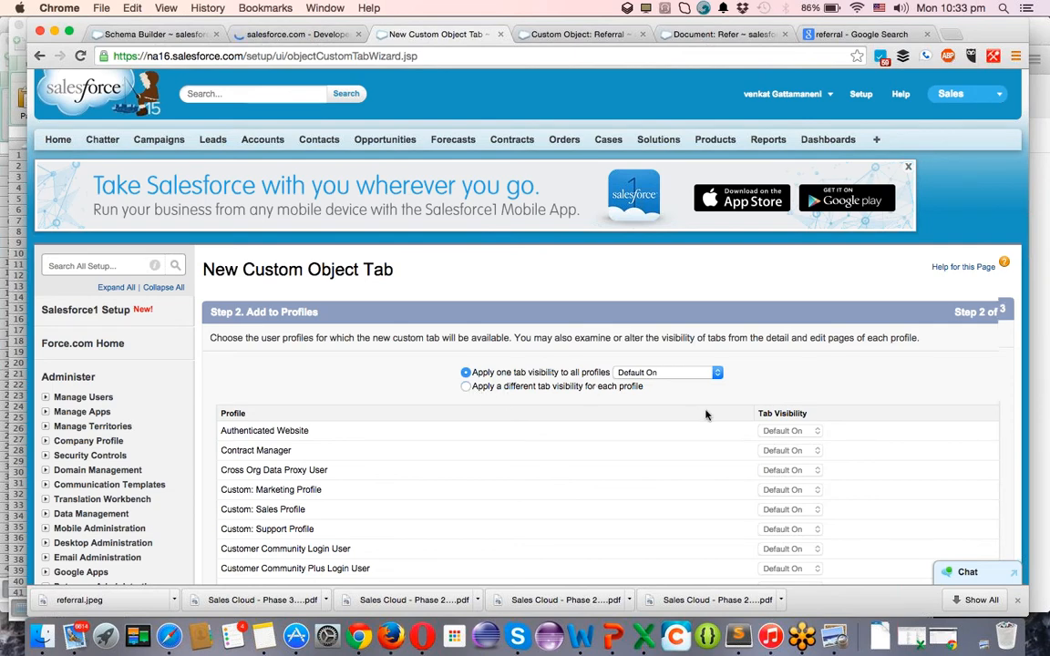
scroll(705, 414, "down", 10)
left_click(959, 394)
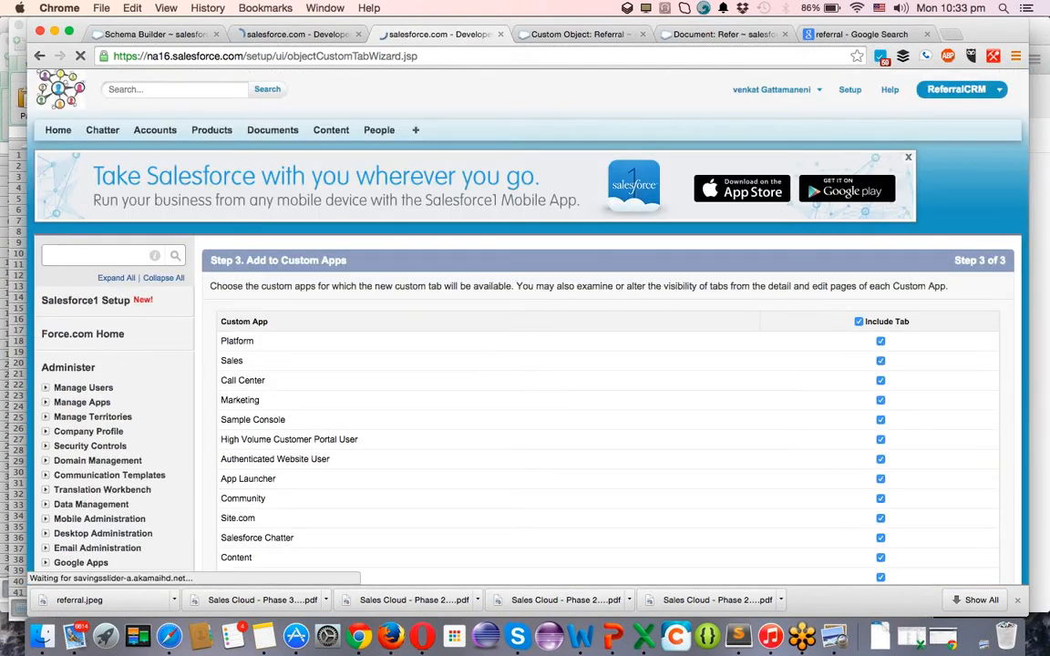
left_click(859, 323)
scroll(884, 364, "down", 3)
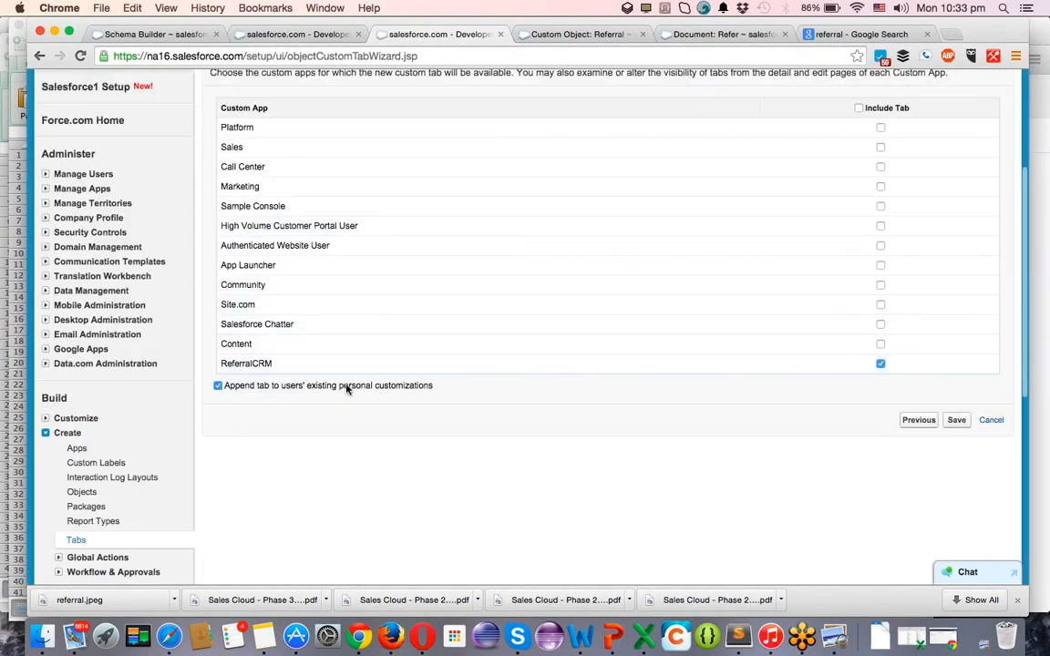
left_click(966, 419)
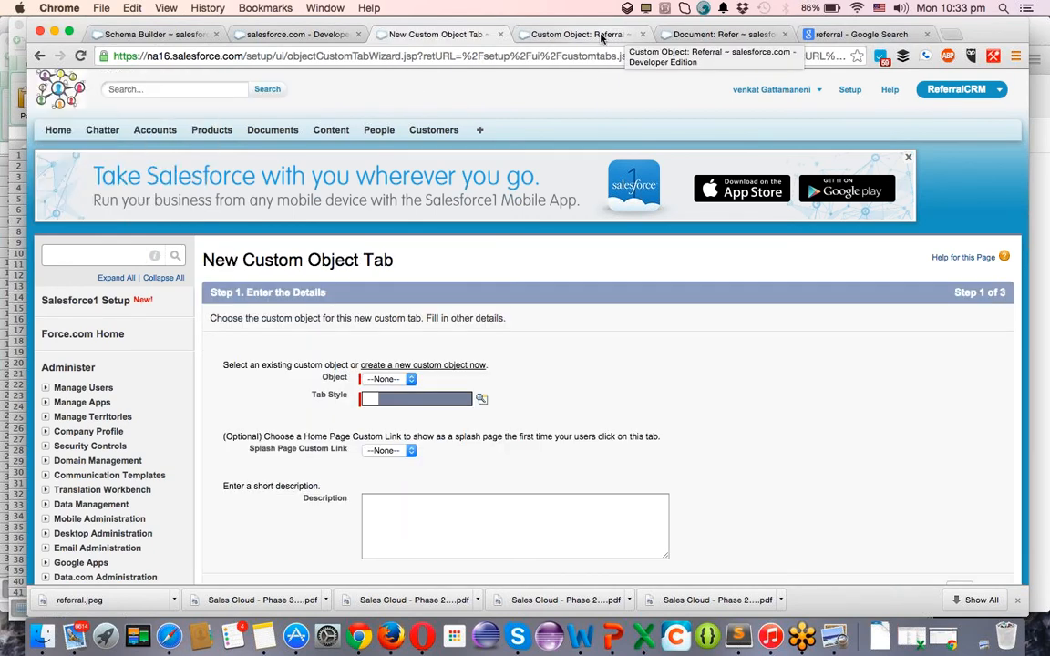
Choose the Referral object with the Big top tab style for the new tab.
left_click(387, 378)
left_click(389, 392)
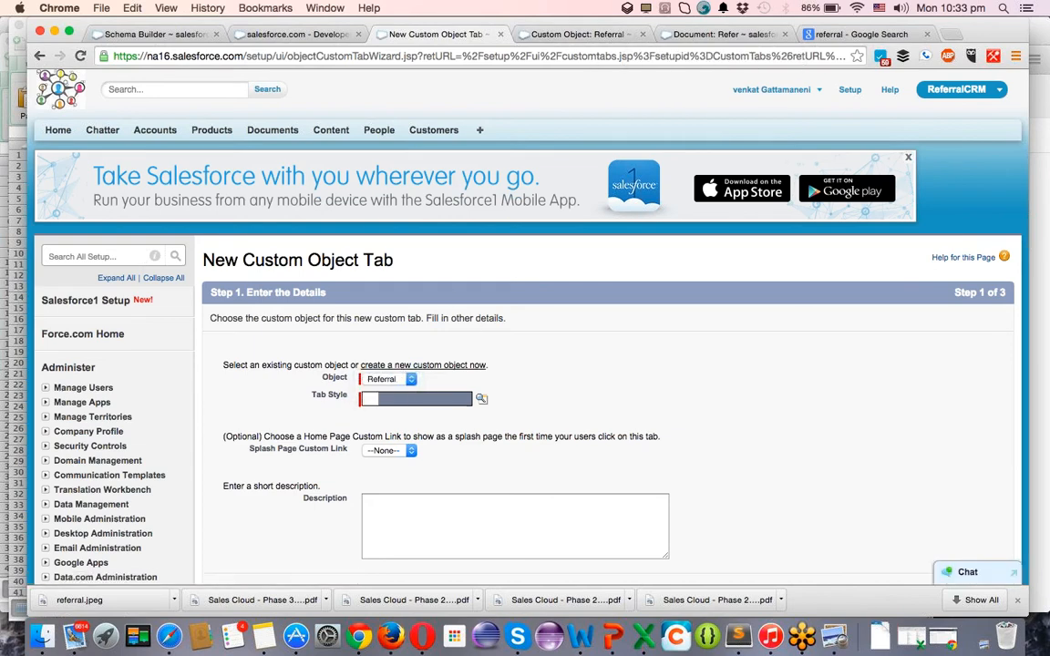
left_click(446, 404)
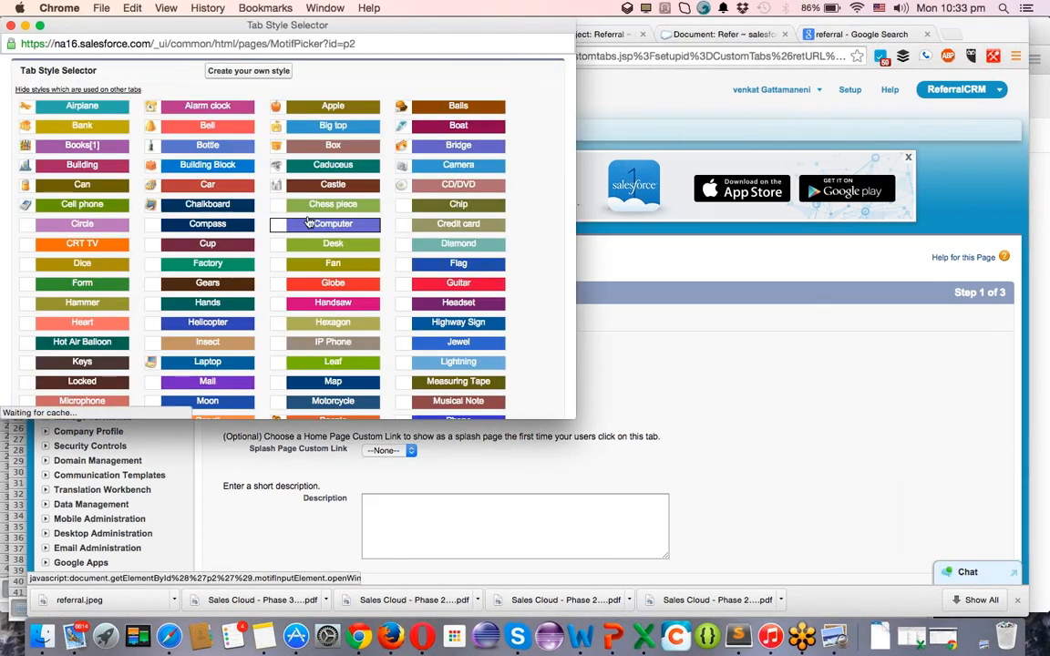
left_click(305, 127)
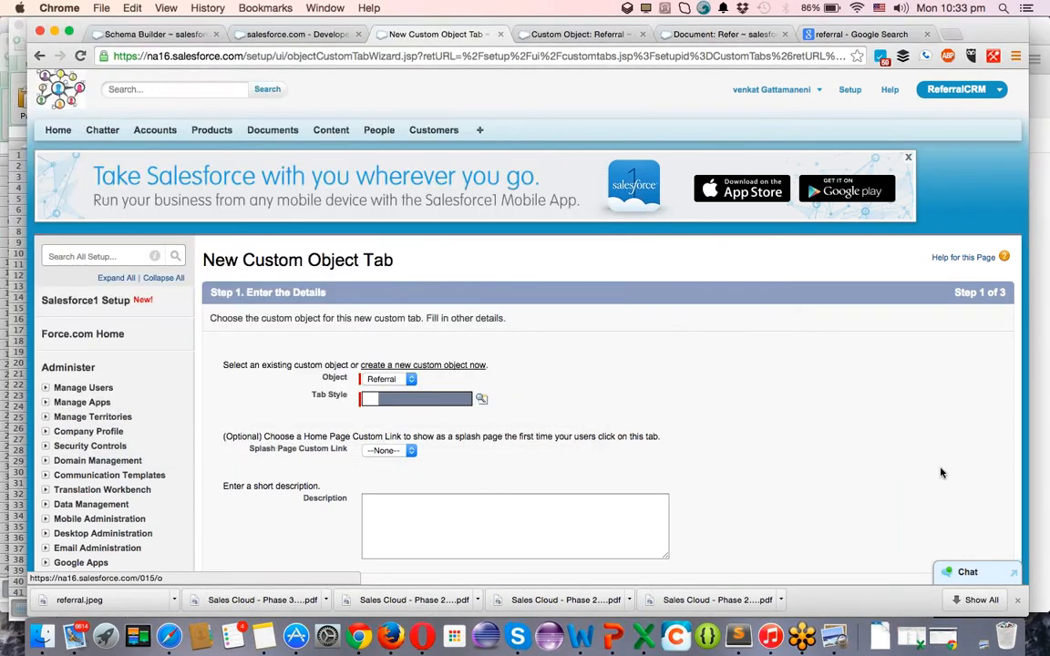
scroll(997, 353, "down", 5)
left_click(967, 357)
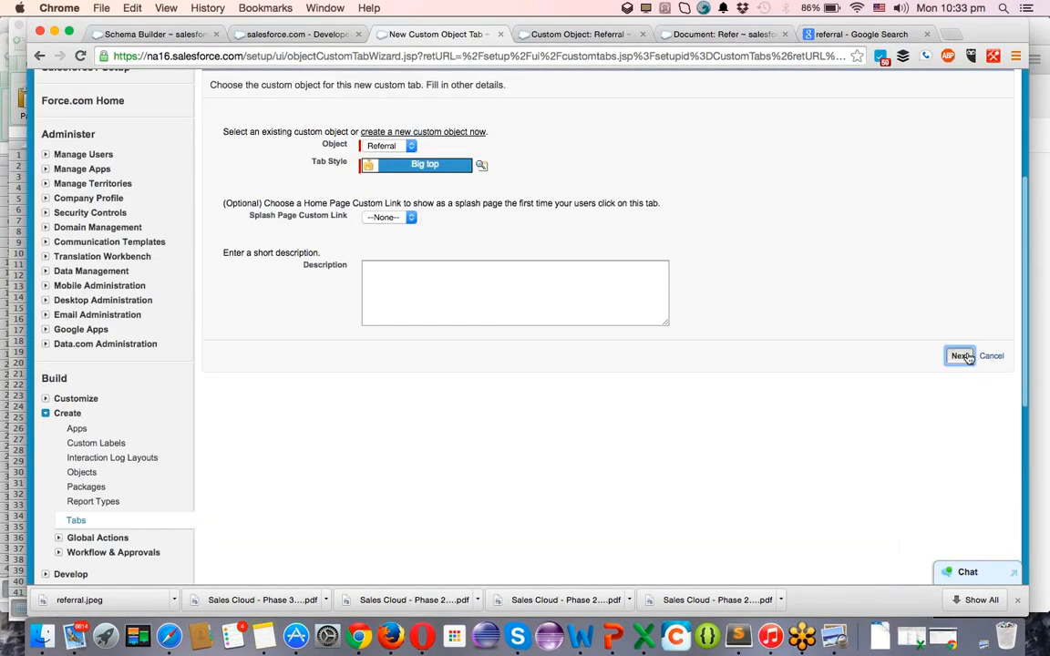
Keep default profile visibility, include the Referral tab only in ReferralCRM, and save it.
key("ctrl+Tab")
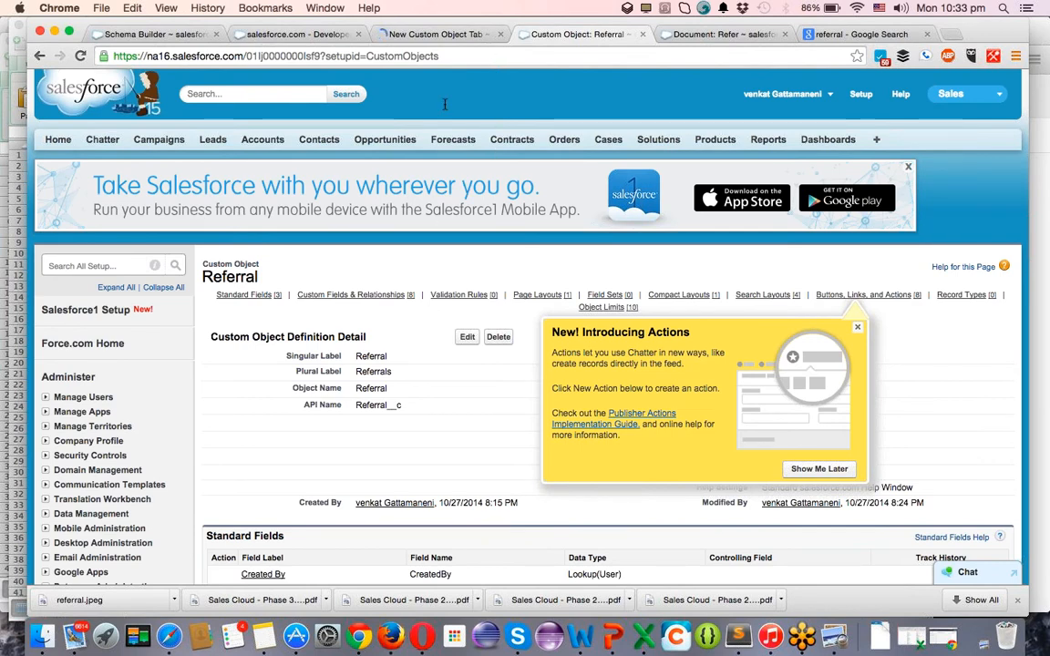
scroll(187, 364, "down", 3)
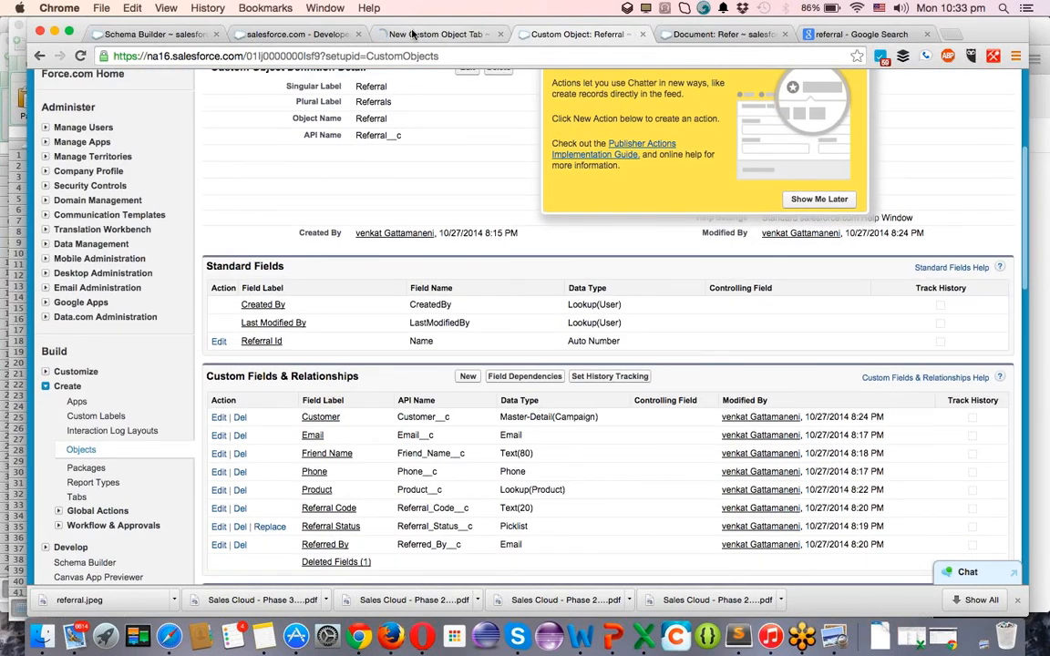
left_click(82, 451)
left_click(453, 33)
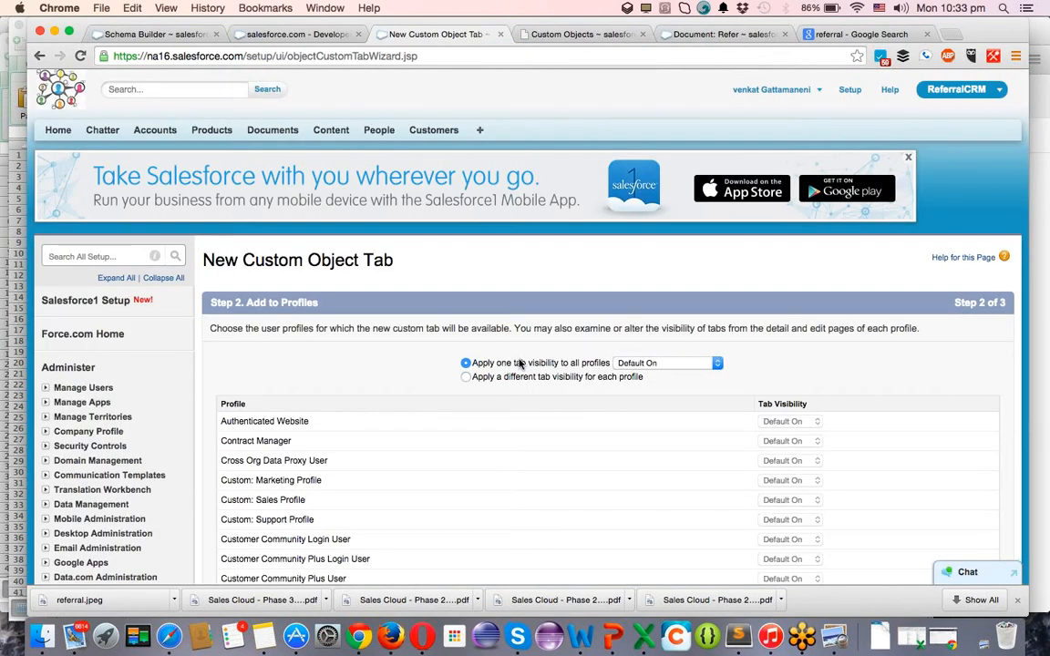
scroll(520, 363, "down", 10)
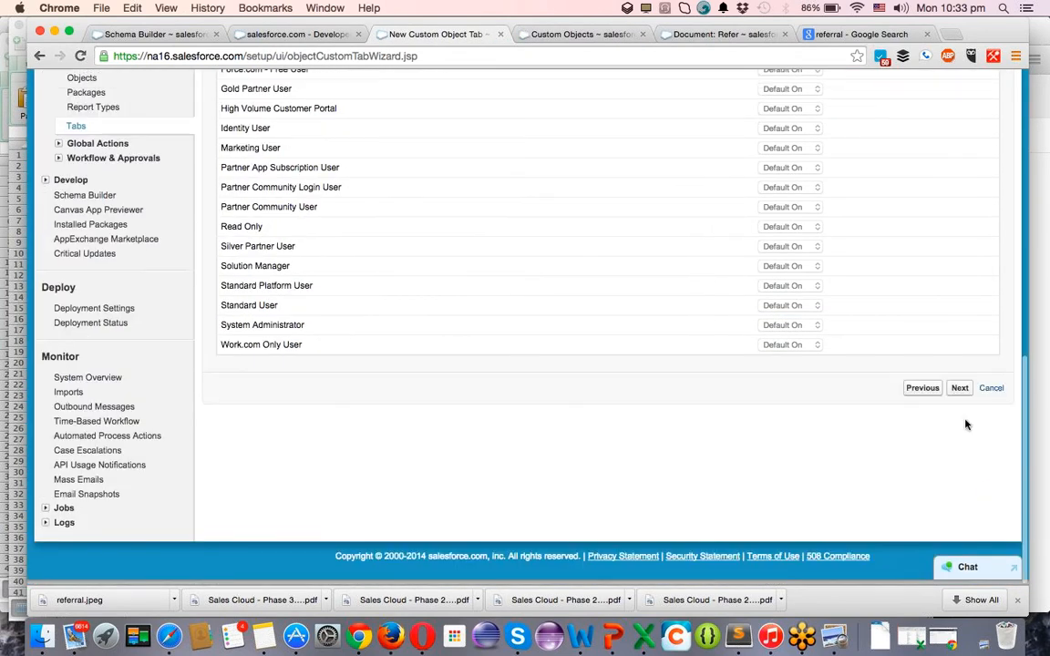
left_click(959, 393)
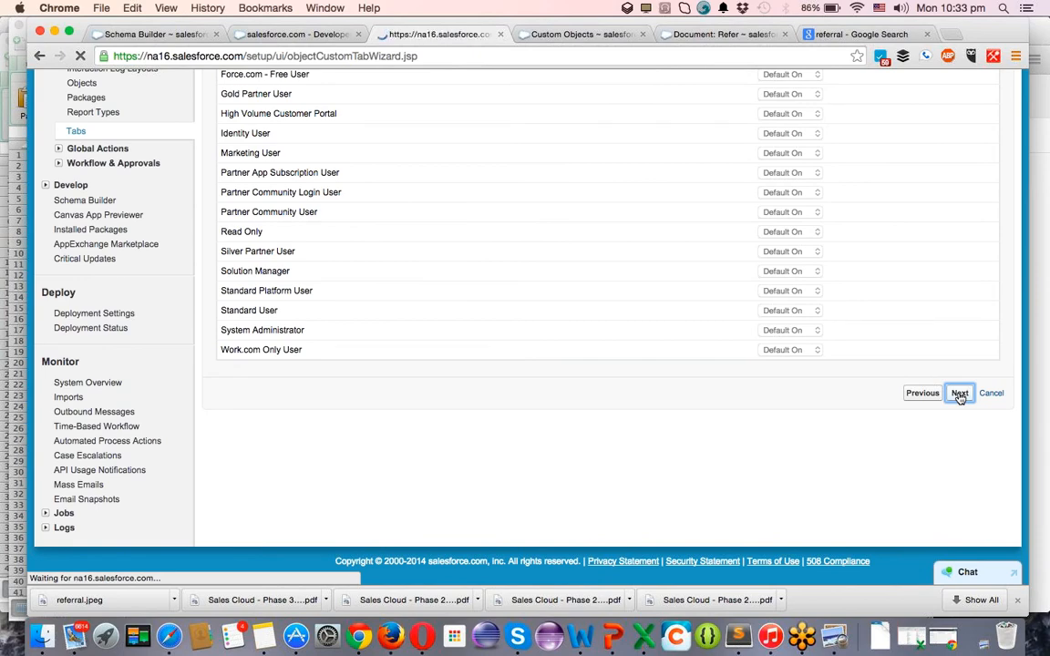
scroll(947, 379, "down", 10)
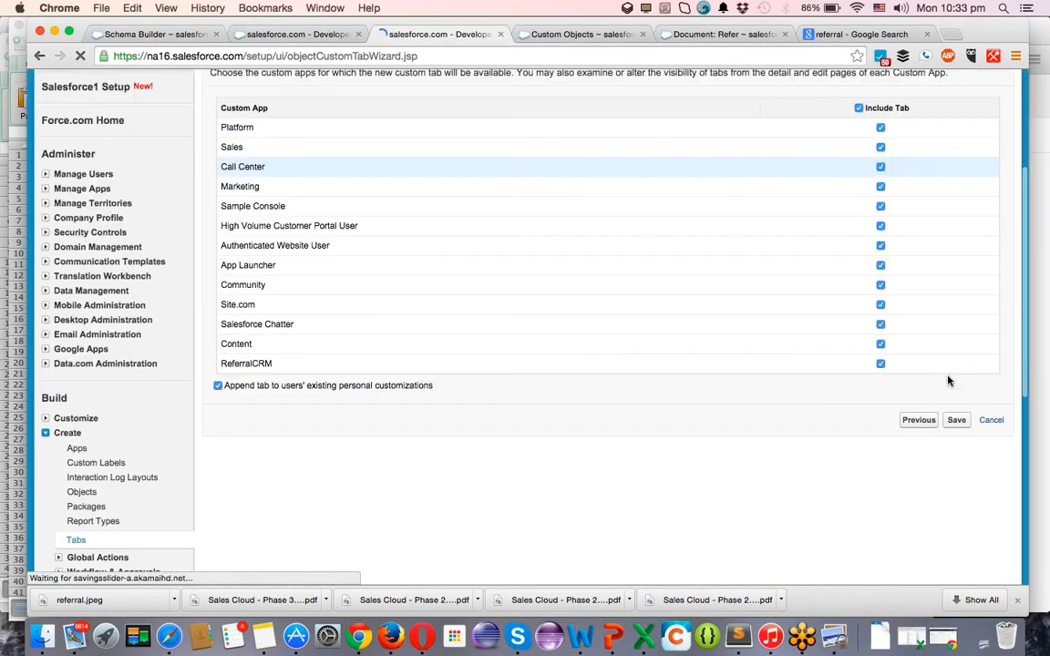
scroll(954, 324, "up", 4)
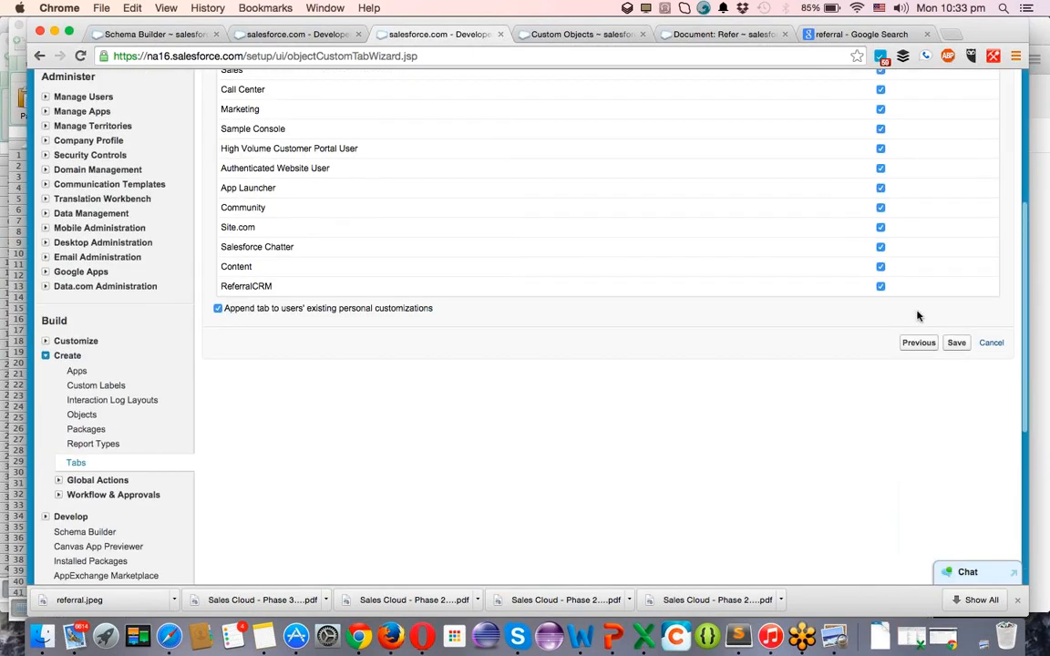
scroll(916, 314, "up", 5)
left_click(860, 323)
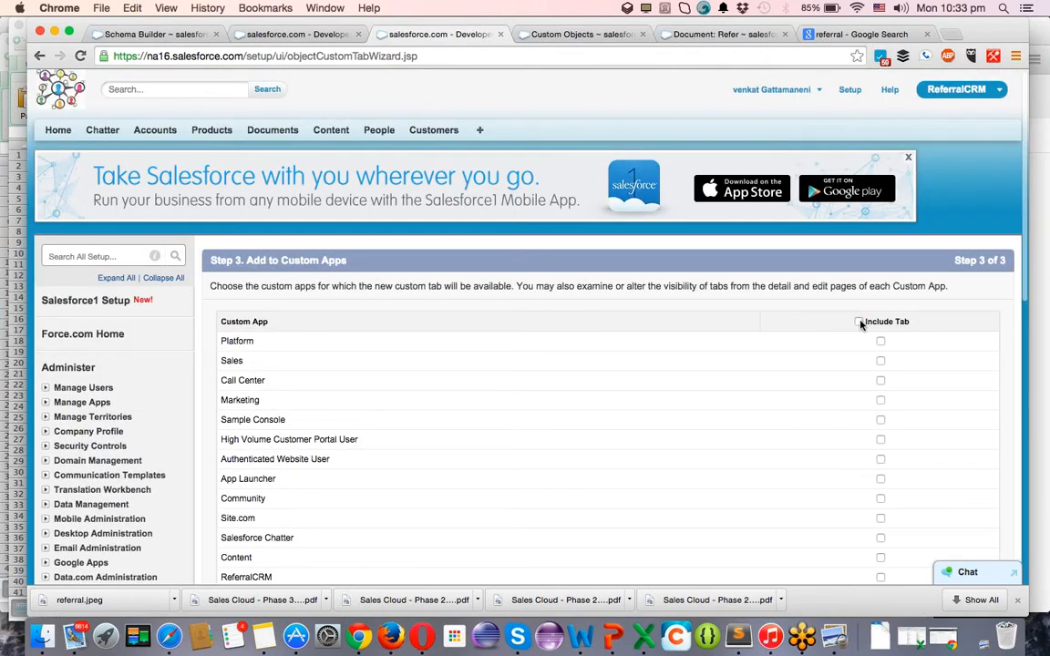
scroll(912, 340, "down", 3)
left_click(880, 339)
left_click(958, 394)
key("ctrl+Tab")
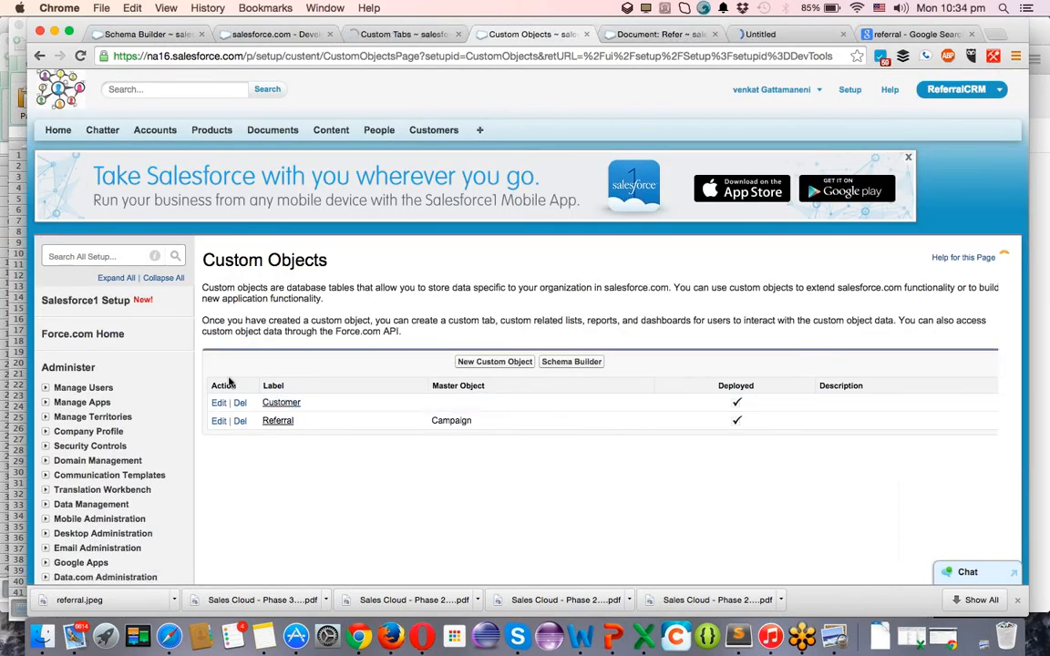
Open the Products page layouts in a separate tab from the customization settings.
scroll(228, 381, "down", 5)
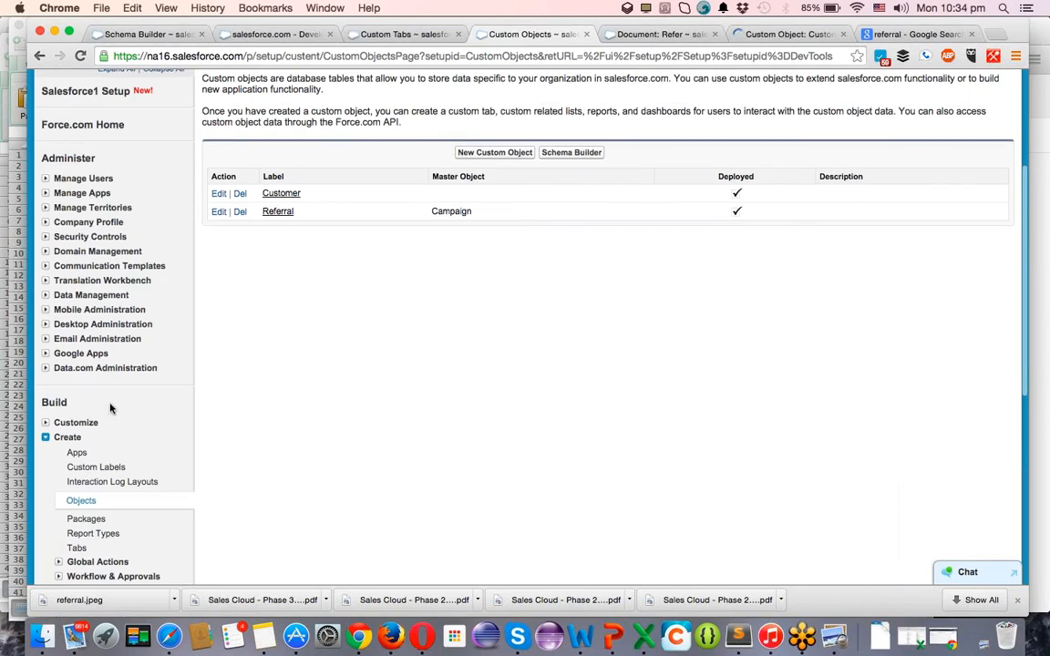
scroll(111, 409, "down", 3)
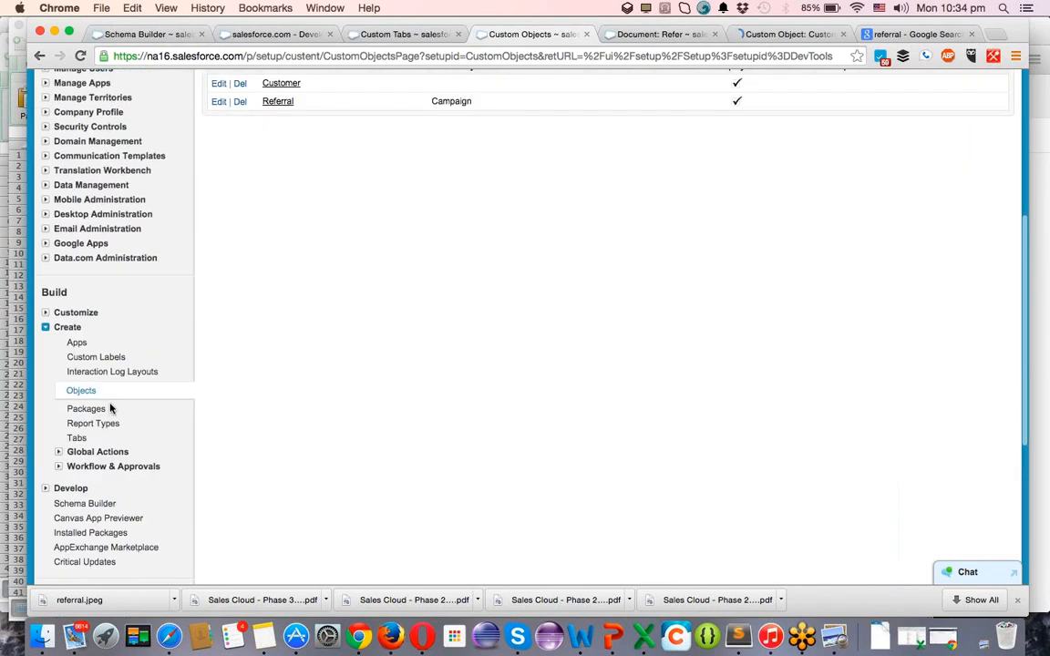
left_click(48, 321)
scroll(78, 405, "down", 1)
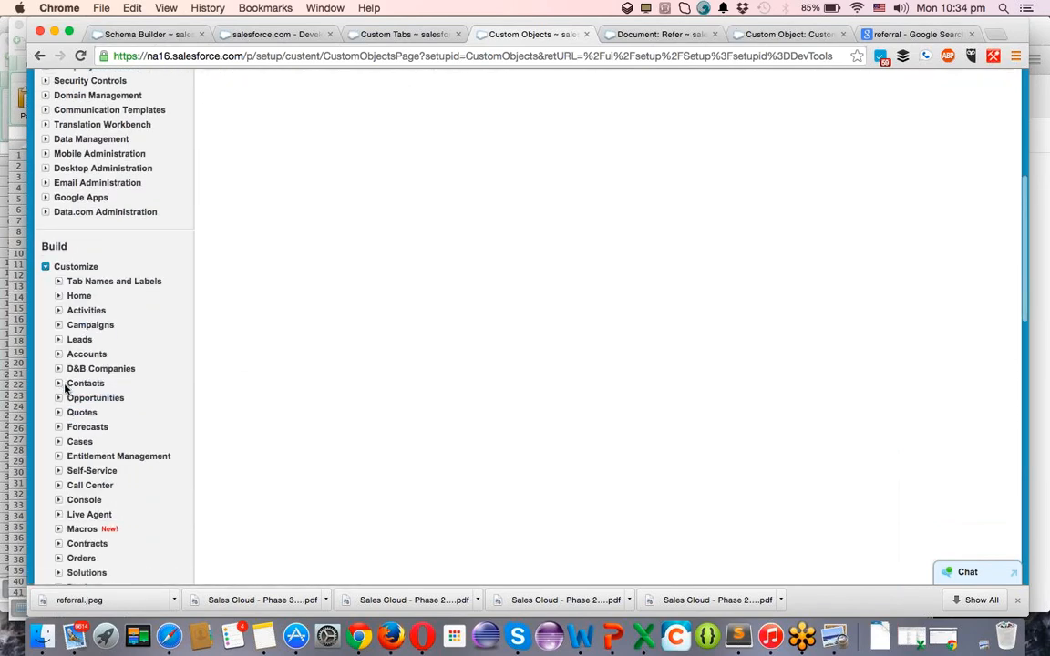
scroll(66, 425, "down", 3)
left_click(58, 485)
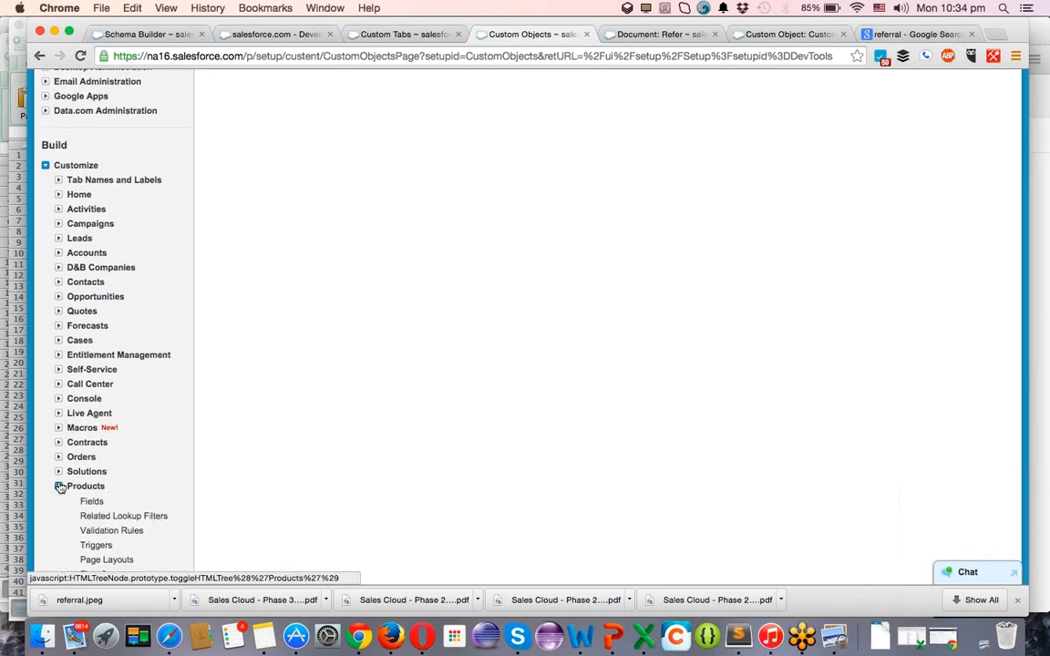
scroll(110, 466, "down", 3)
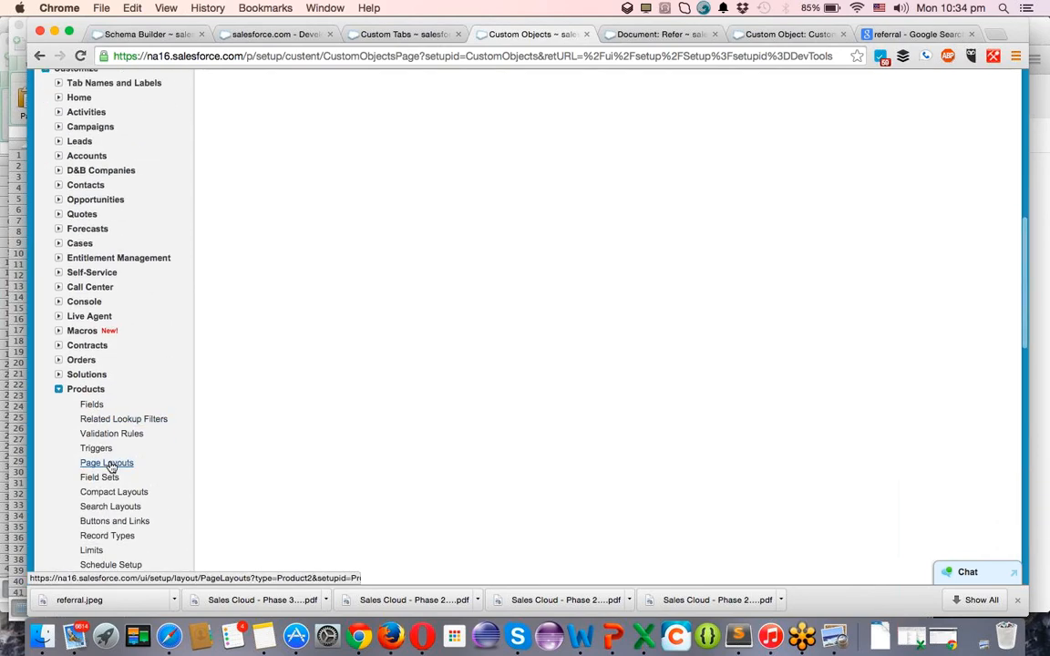
left_click(111, 466, "super")
Open the Customer Layout in the page layout editor.
key("ctrl+Tab")
key("ctrl+Tab")
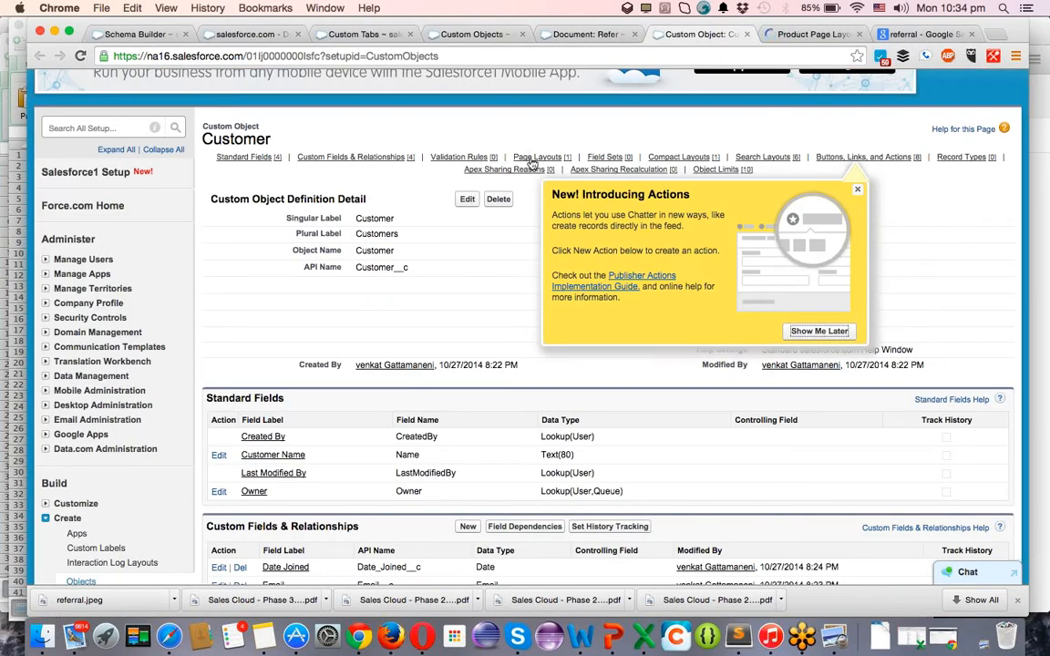
mouse_move(497, 173)
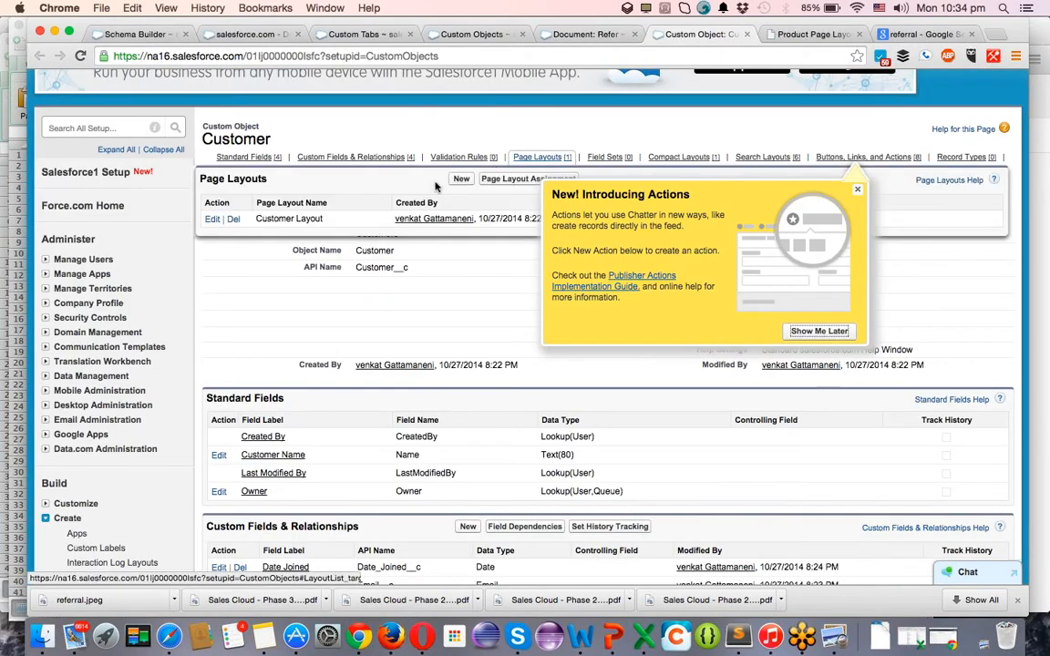
key("ctrl+Tab")
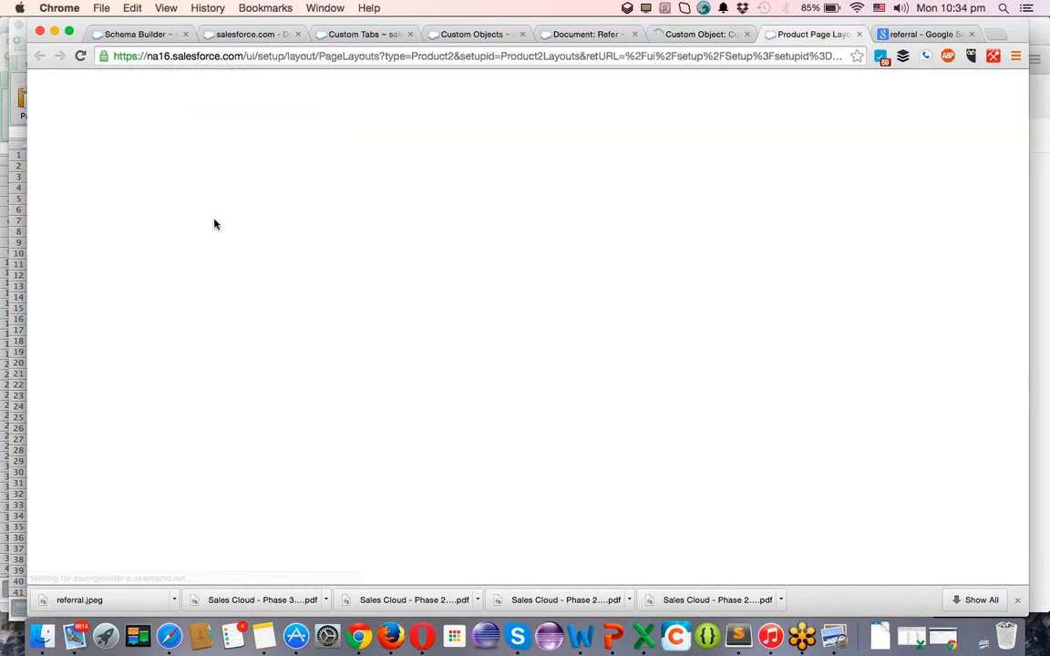
left_click(220, 369)
left_click(694, 35)
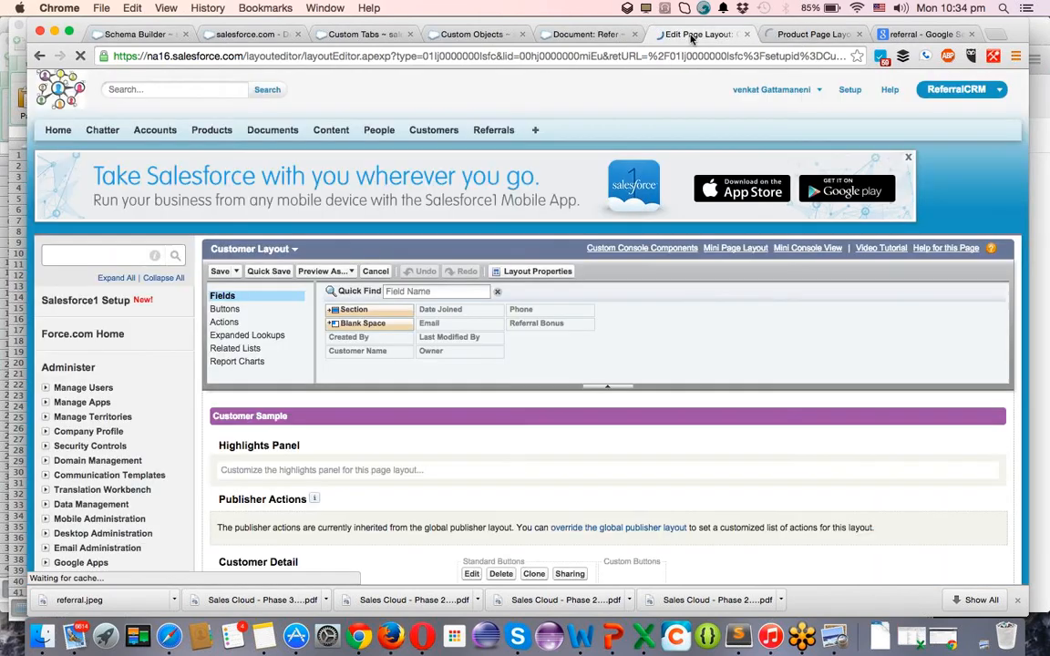
Browse the Customer layout's related lists, searching for 'ref', then move to the Product Layout editor.
left_click(241, 349)
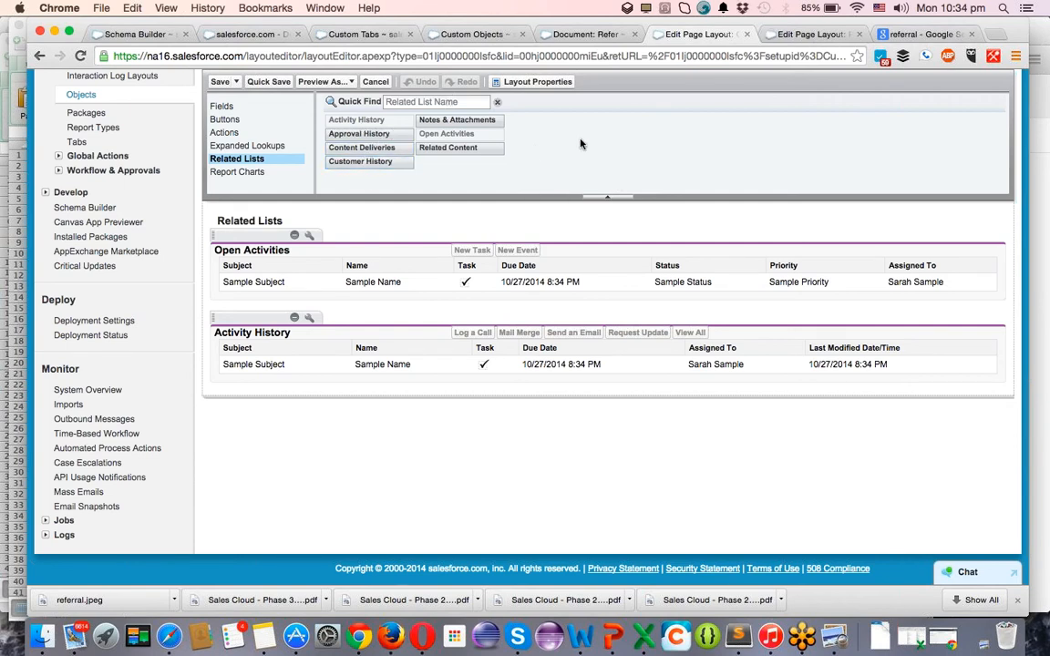
left_click(434, 103)
type("r")
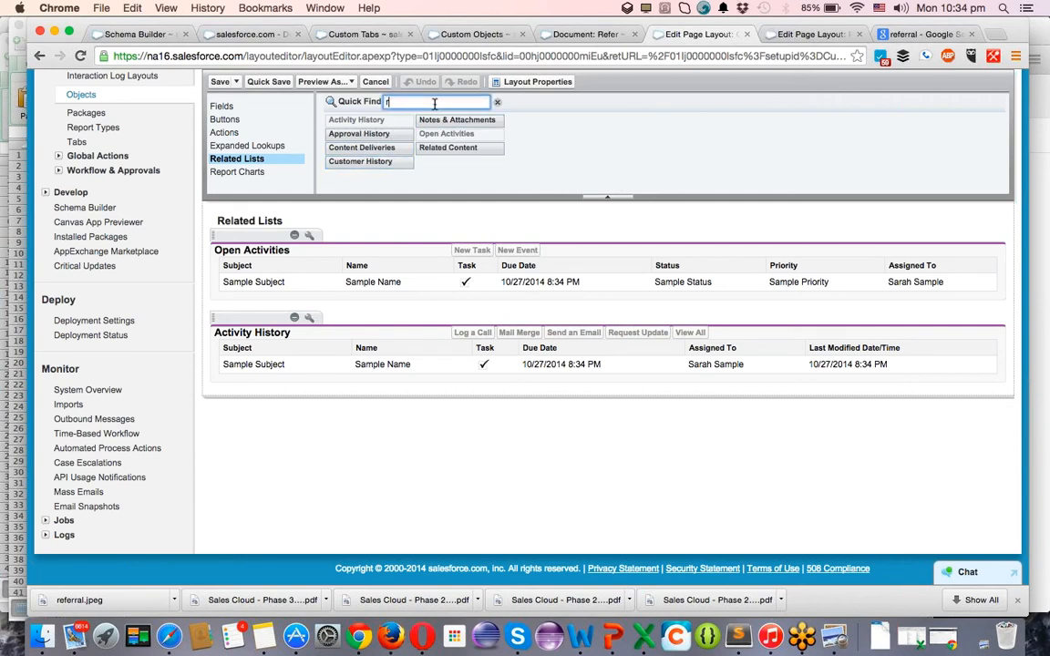
type("ef")
key("BackSpace")
key("BackSpace")
key("BackSpace")
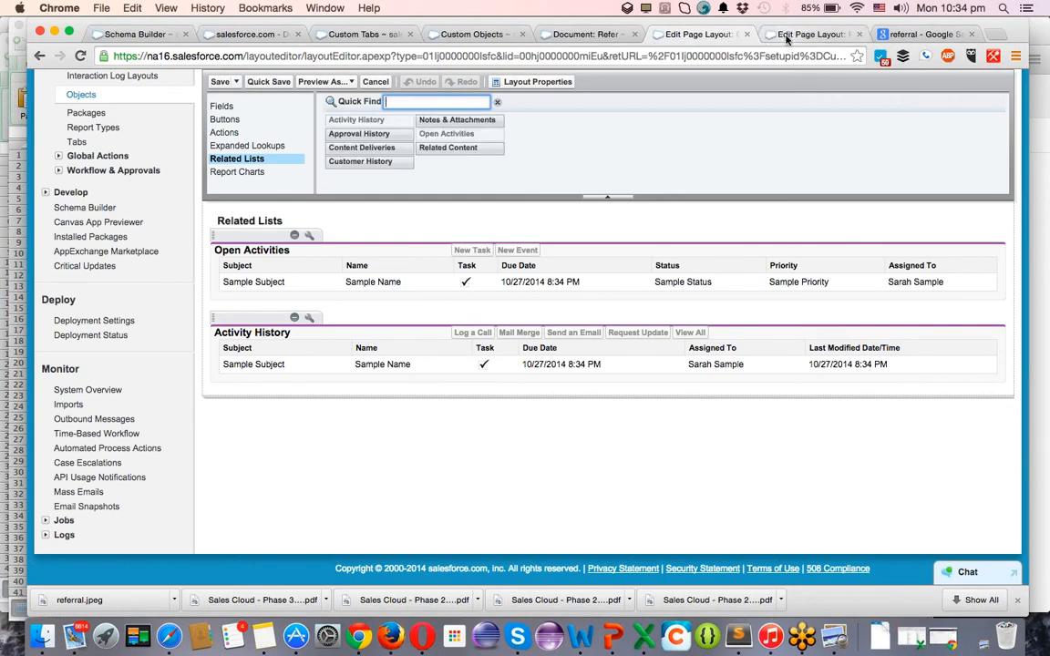
scroll(625, 225, "up", 10)
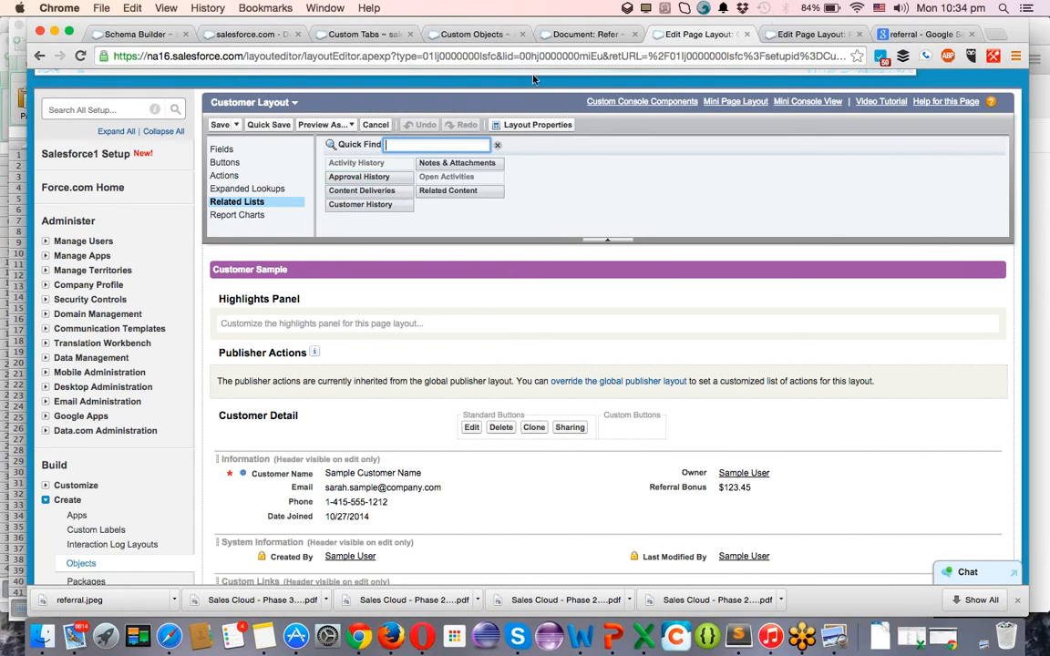
key("super+r")
left_click(782, 35)
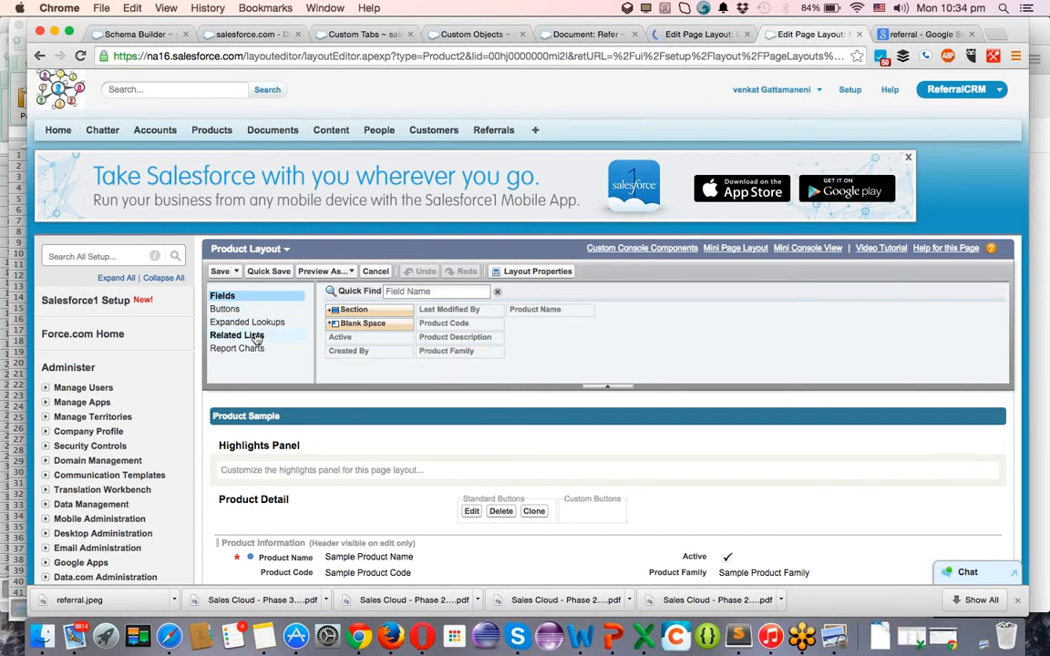
Place the Referrals related list on the Product layout and open its column settings.
left_click(238, 335)
left_click_drag(473, 159, 410, 293)
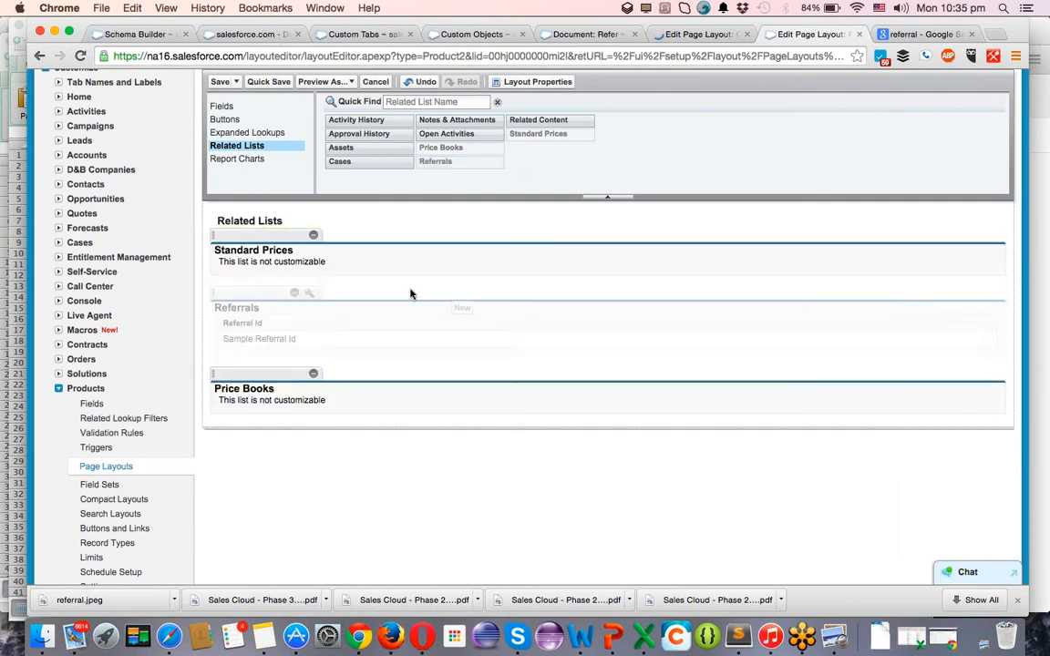
left_click(310, 295)
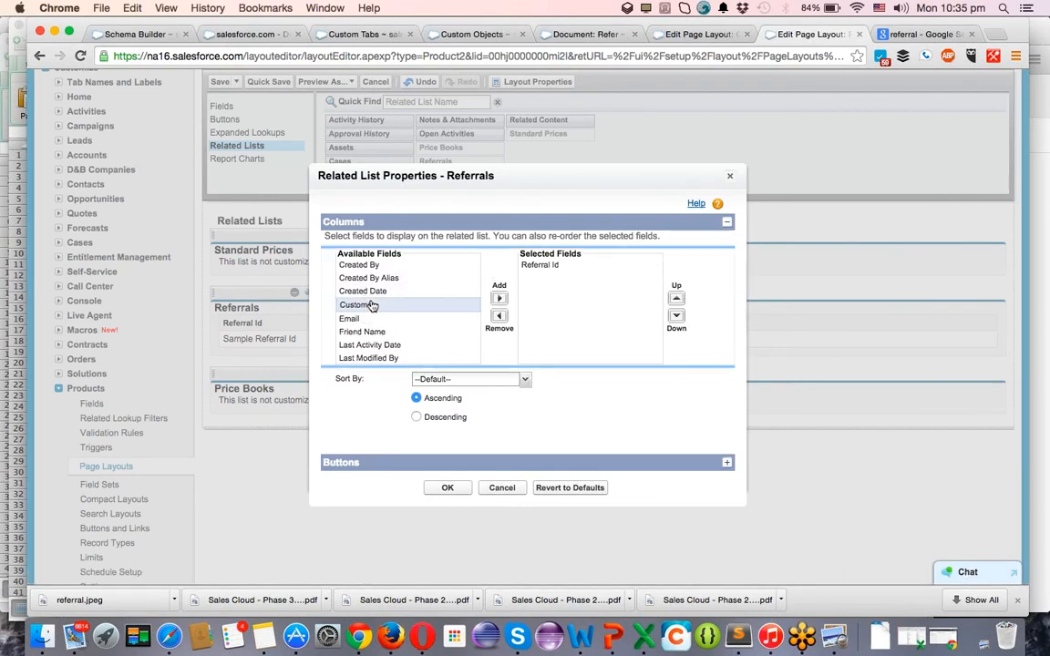
Add Customer, Email, Friend Name, Last Activity Date, Created Date, Record ID, Referral Code and Referral Status columns.
left_click(499, 300)
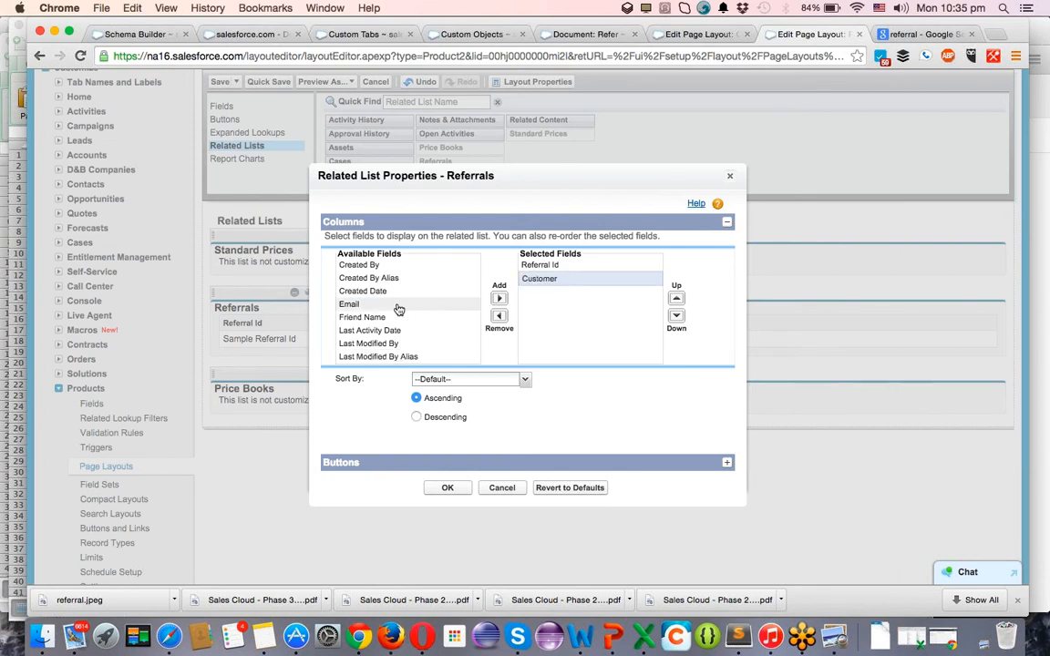
left_click(499, 299)
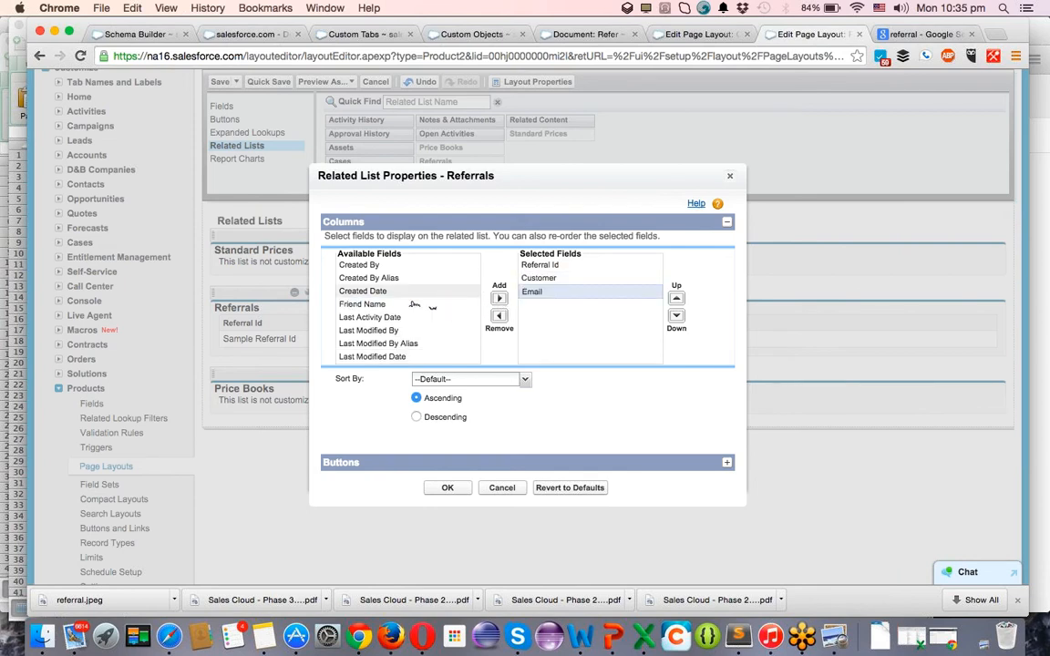
left_click(500, 299)
left_click(499, 300)
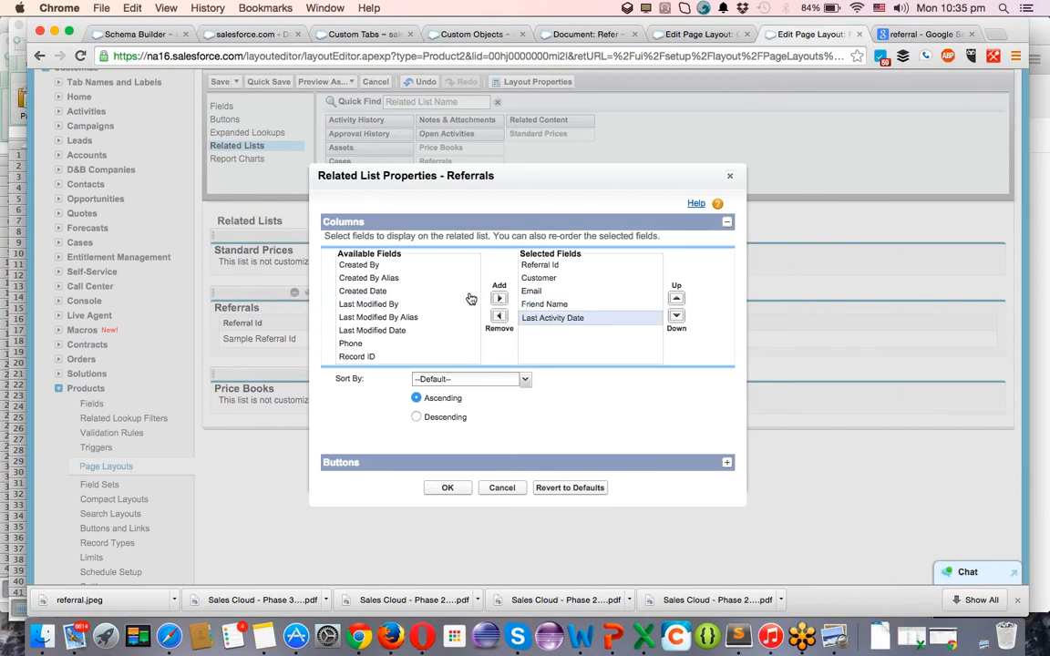
left_click(402, 291)
left_click(499, 300)
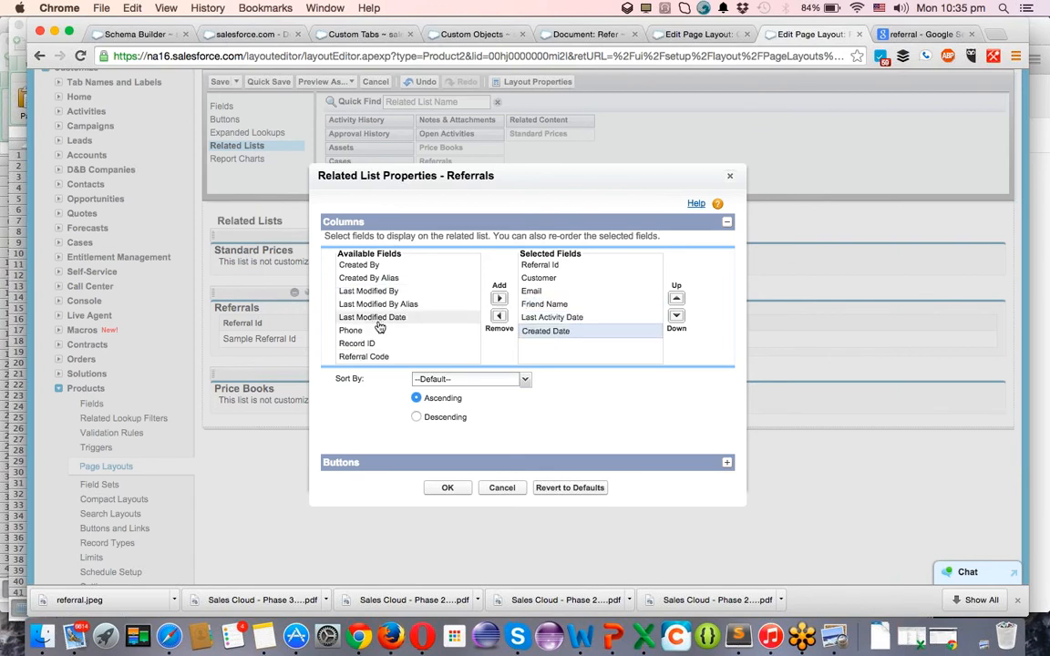
scroll(405, 328, "down", 1)
left_click(399, 325)
left_click(500, 300)
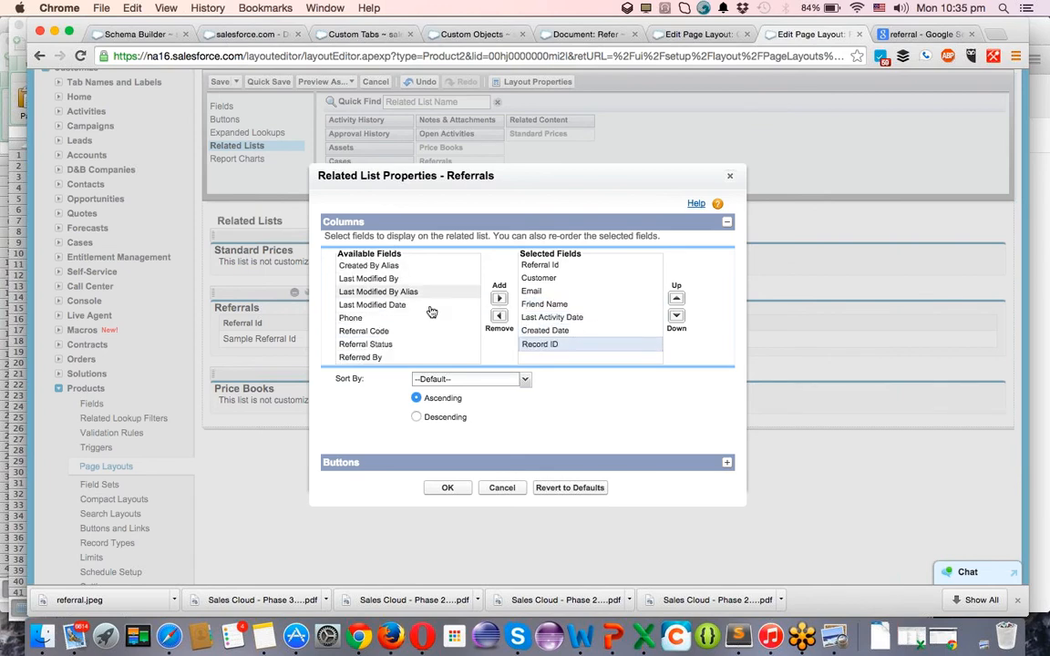
left_click(500, 299)
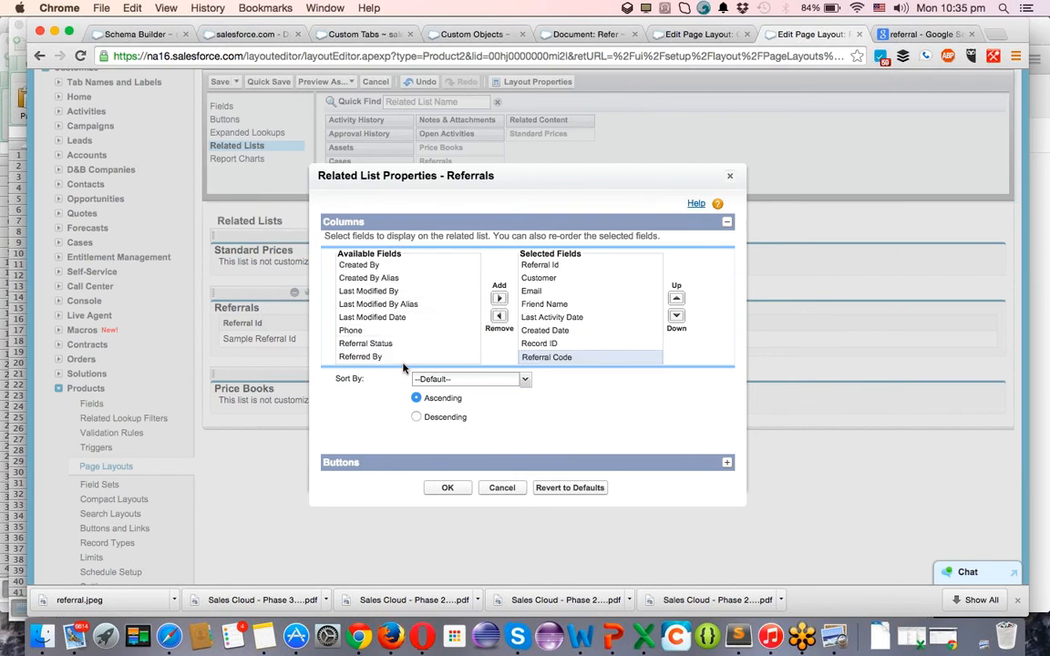
left_click(424, 344)
left_click(499, 300)
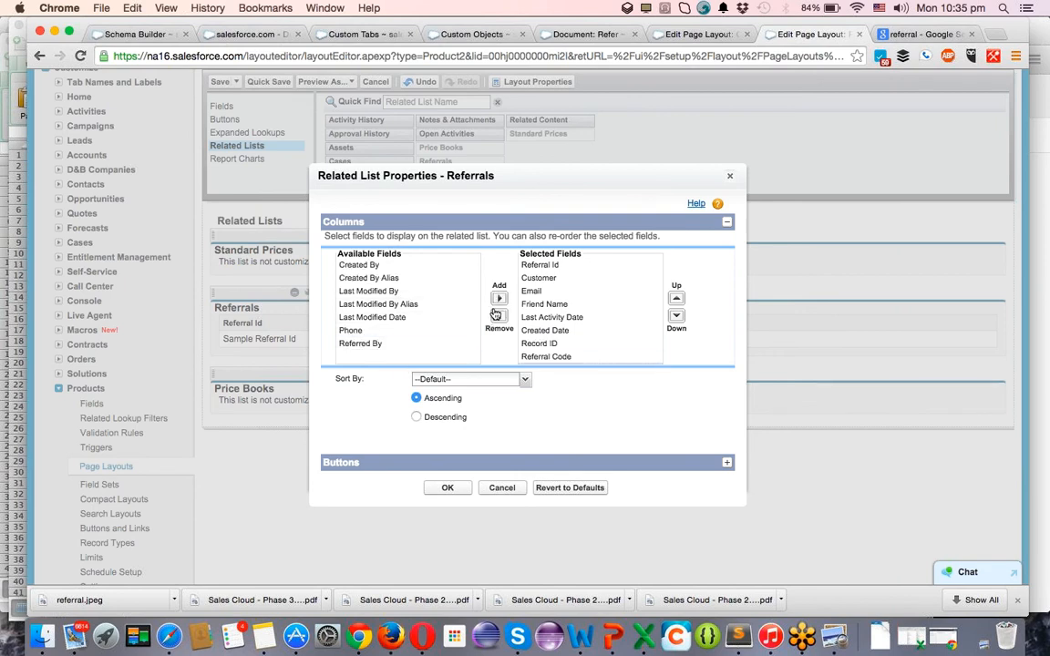
Keep the default sort order and confirm the Referrals list settings.
left_click(469, 379)
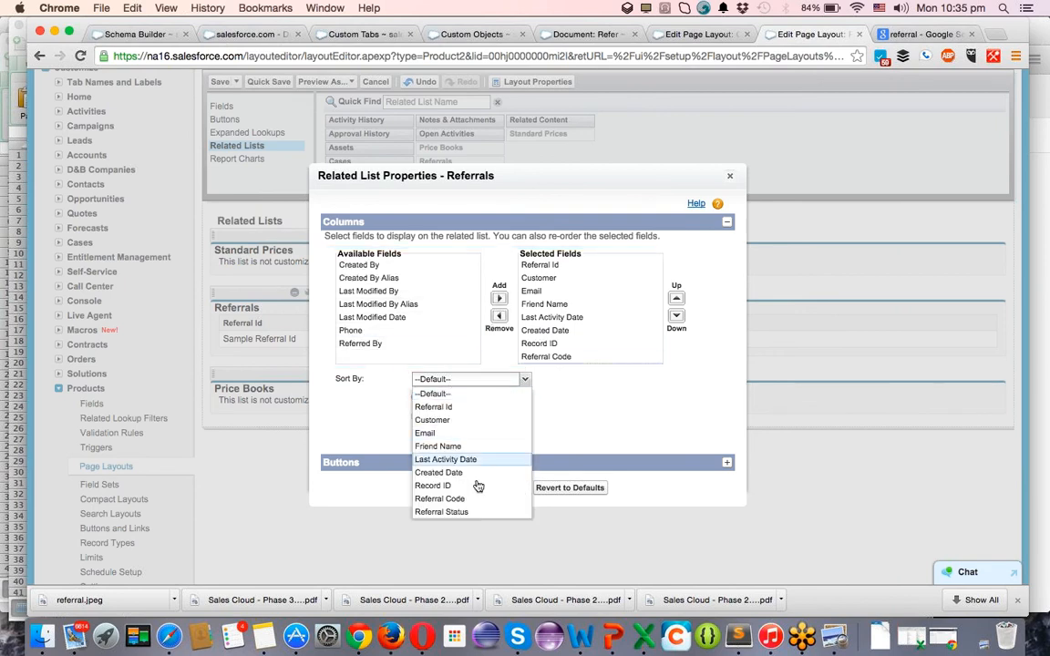
left_click(581, 415)
left_click(454, 491)
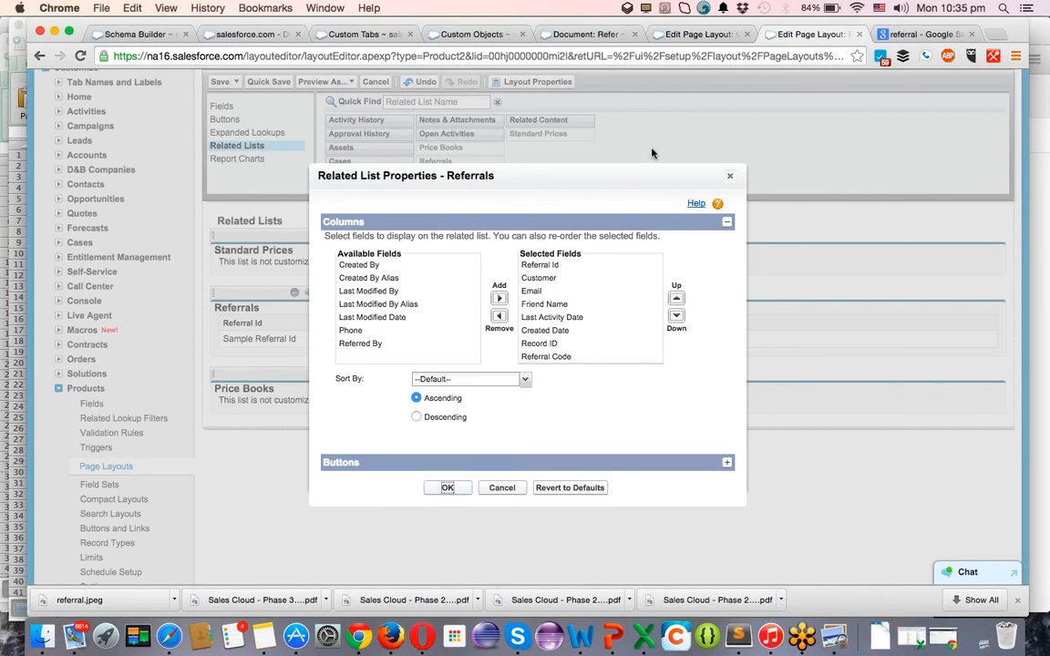
left_click(667, 35)
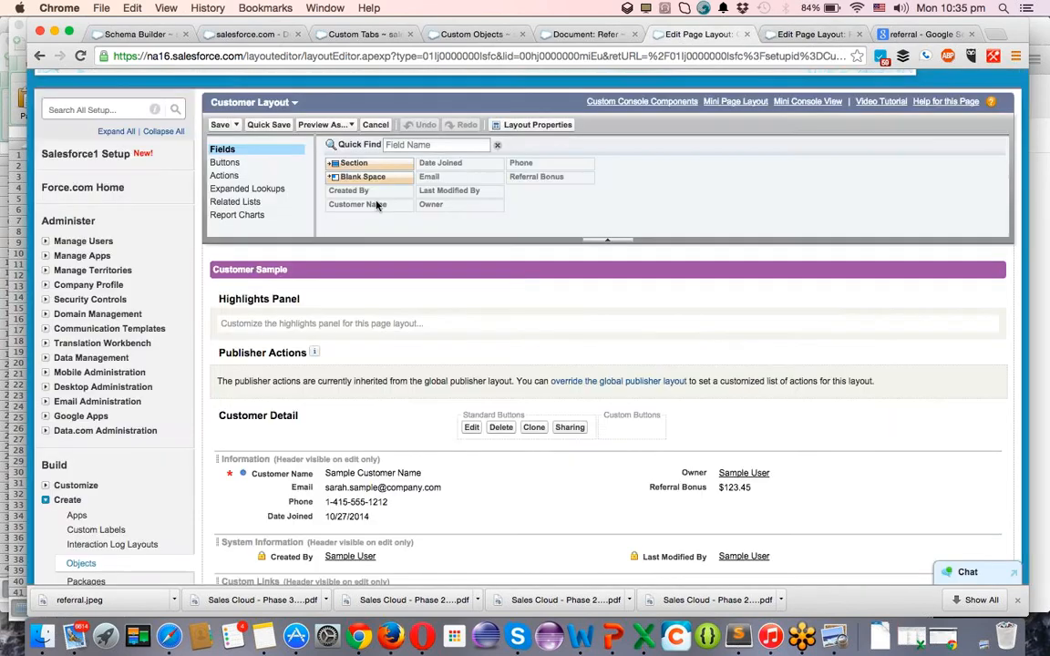
In Schema Builder, delete Referral's Customer master-detail field and dismiss the data-not-available error.
left_click(259, 203)
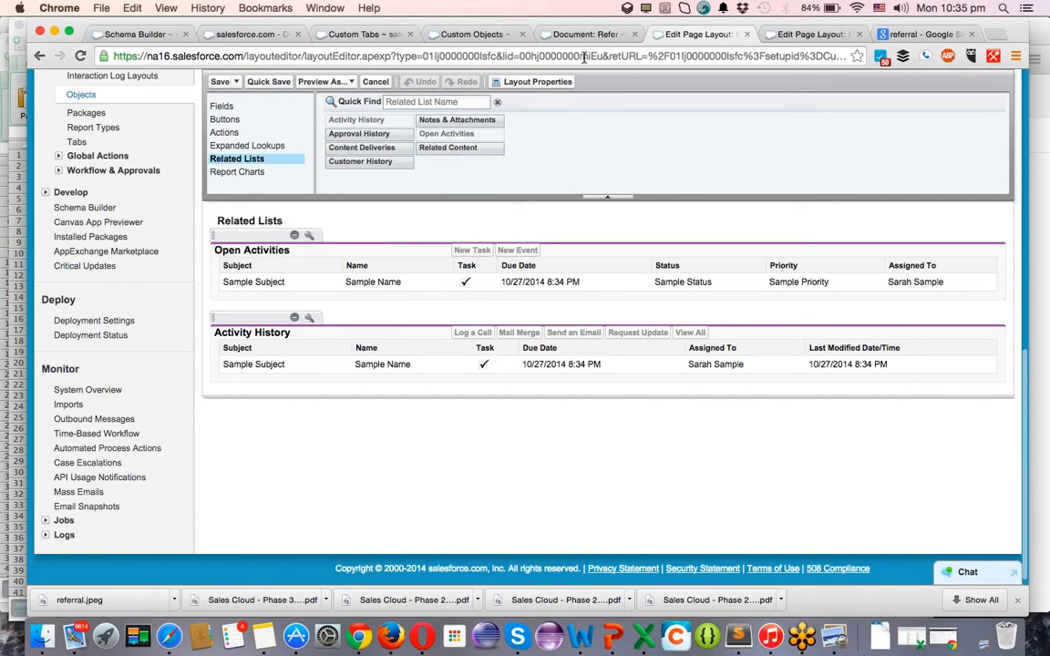
left_click(145, 34)
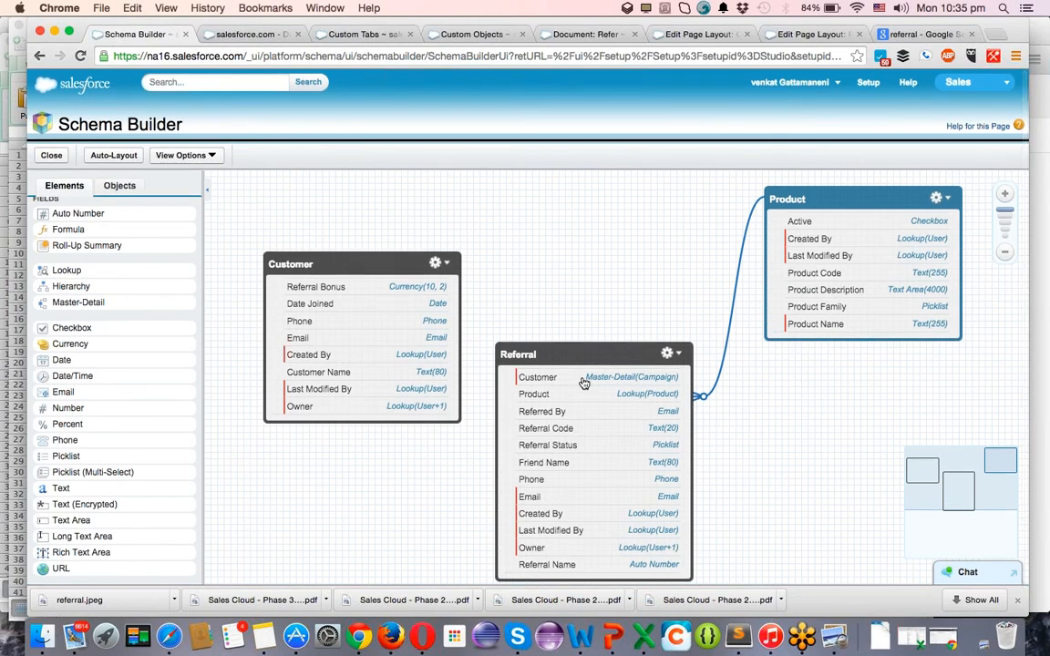
right_click(583, 383)
left_click(629, 452)
right_click(613, 383)
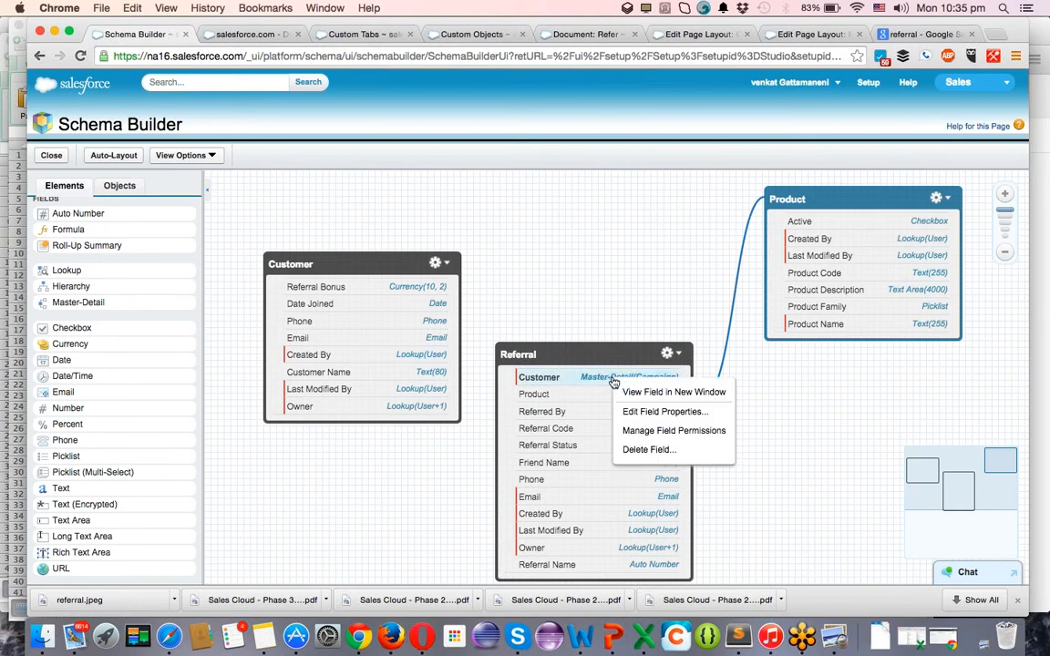
left_click(638, 450)
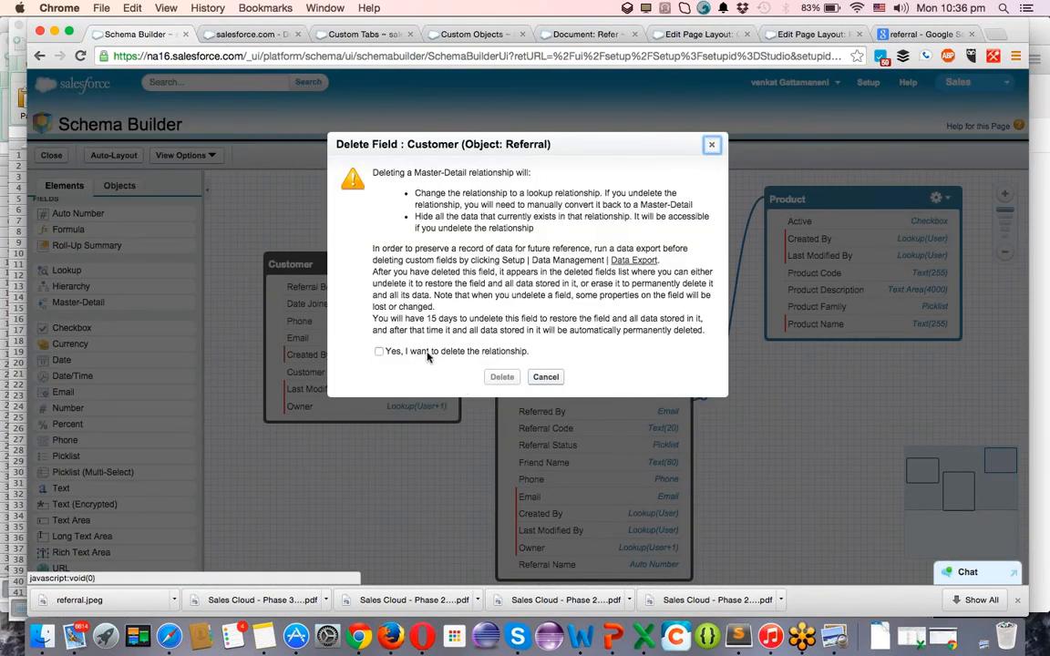
left_click(427, 353)
left_click(502, 376)
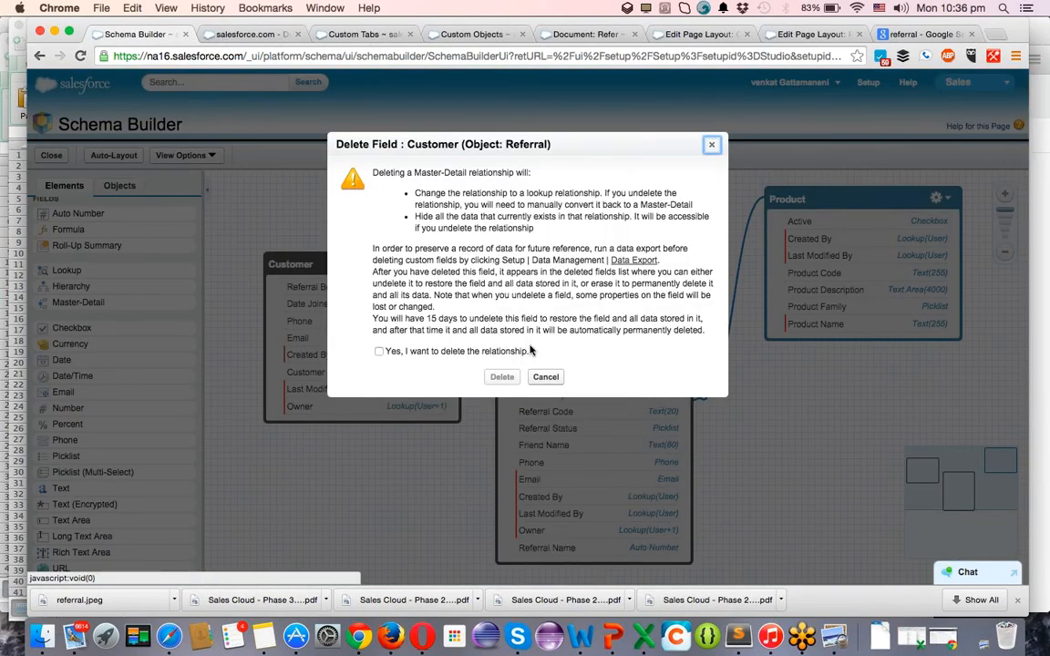
left_click(378, 351)
left_click(502, 376)
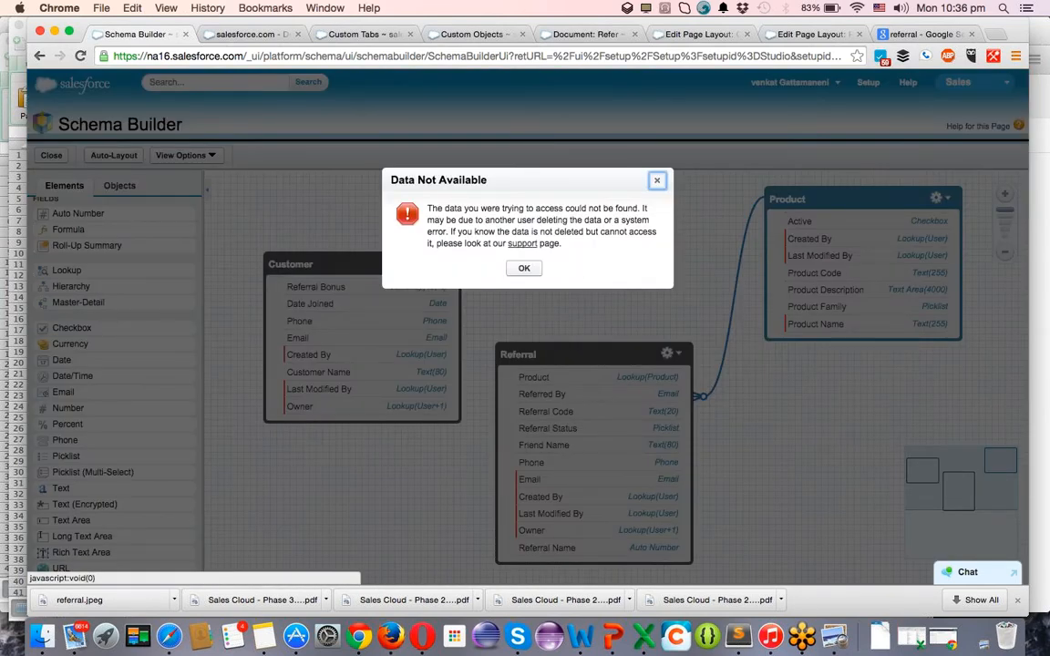
left_click(524, 268)
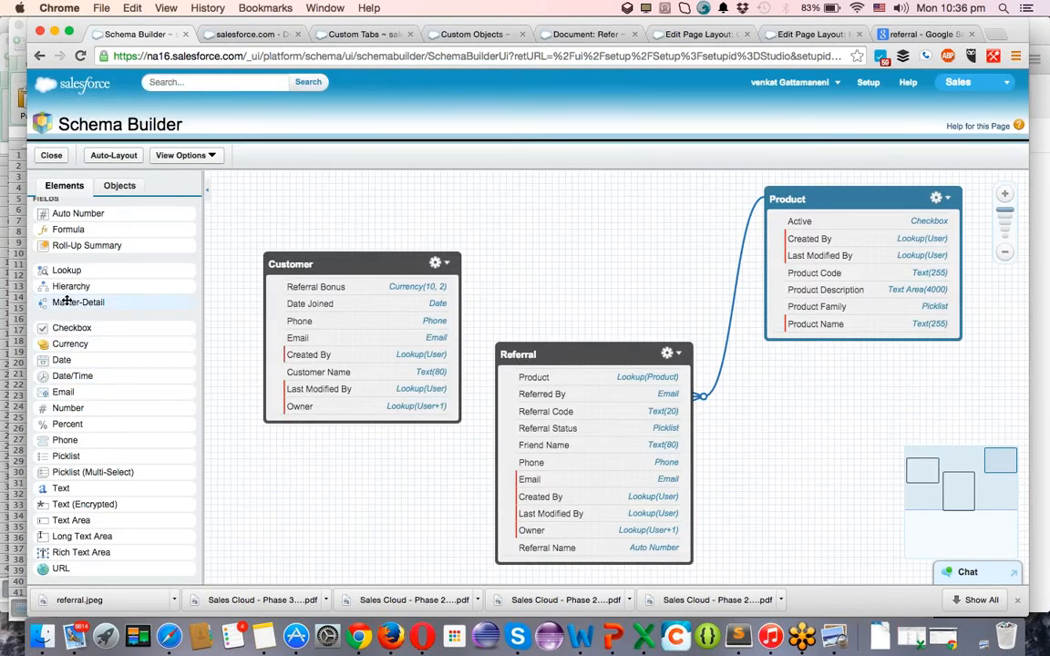
Add a new master-detail field on Referral related to the Customer object and save it.
left_click_drag(79, 301, 546, 392)
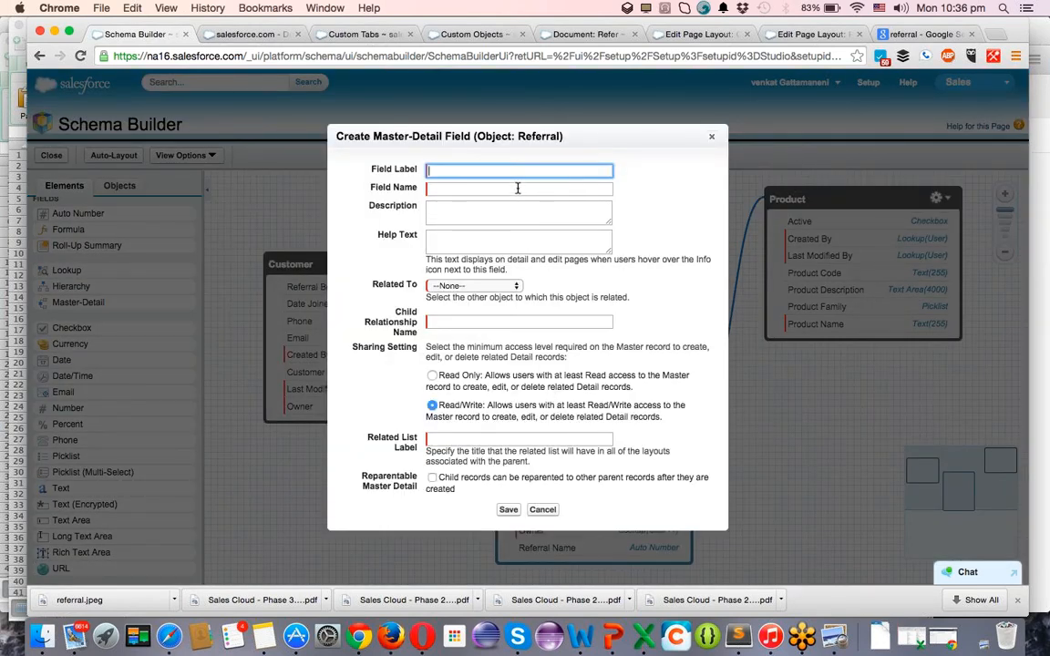
key("Tab")
key("Tab")
key("Tab")
key("Tab")
key("space")
key("Down")
key("Down")
key("Down")
key("Down")
key("Down")
key("Down")
key("Down")
key("Down")
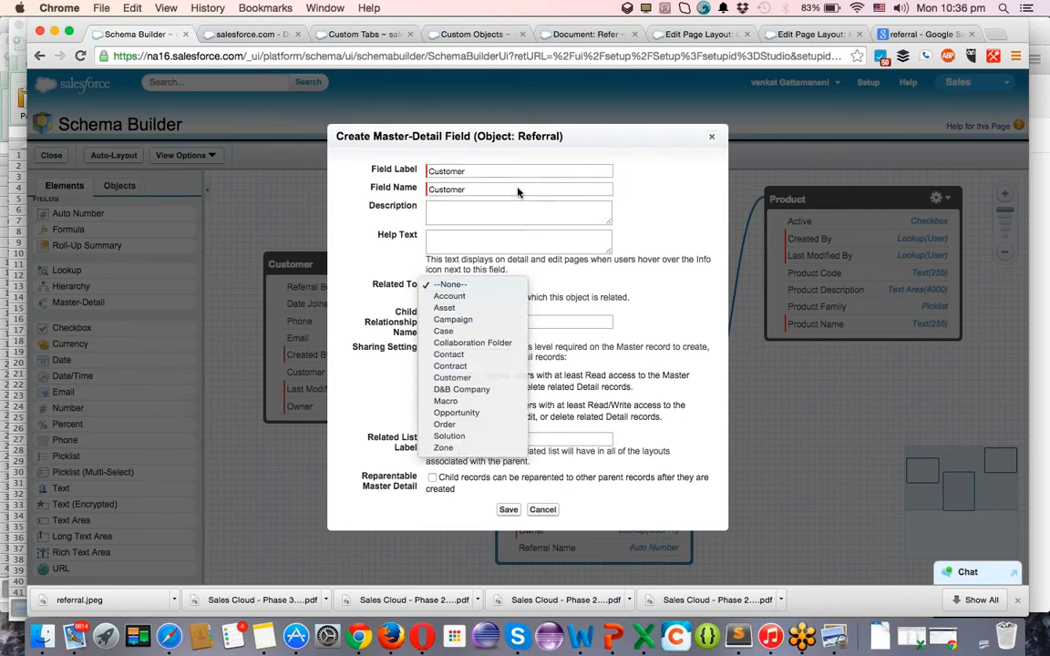
key("Return")
left_click(508, 510)
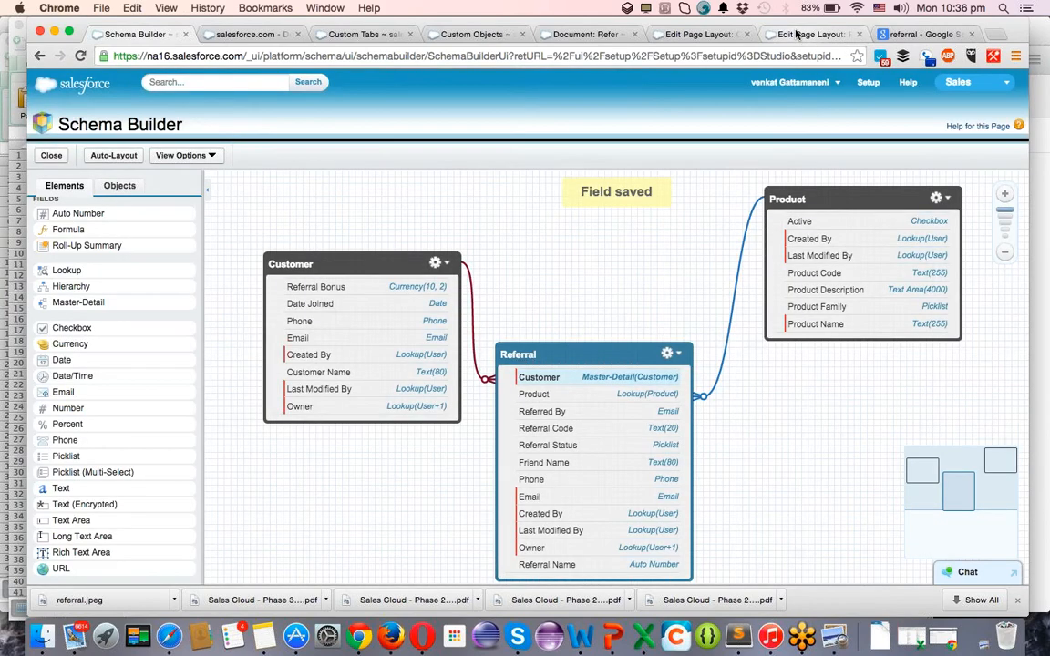
Place the Referrals related list in the Customer layout's Related Lists section and open its properties.
key("ctrl+Tab")
key("ctrl+Tab")
key("ctrl+Tab")
key("ctrl+Tab")
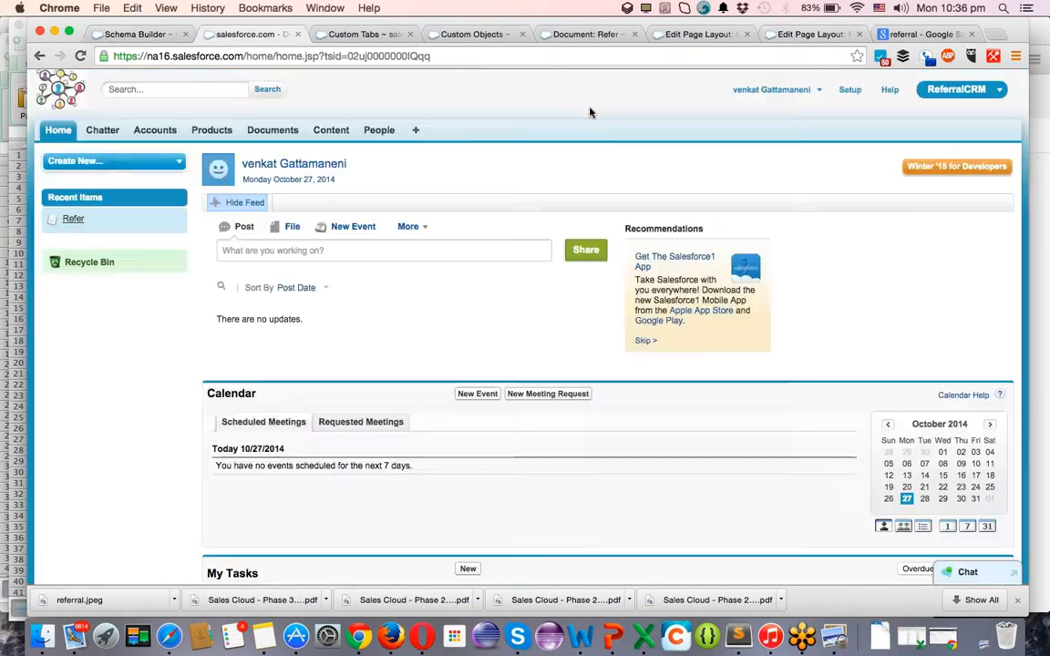
key("ctrl+Tab")
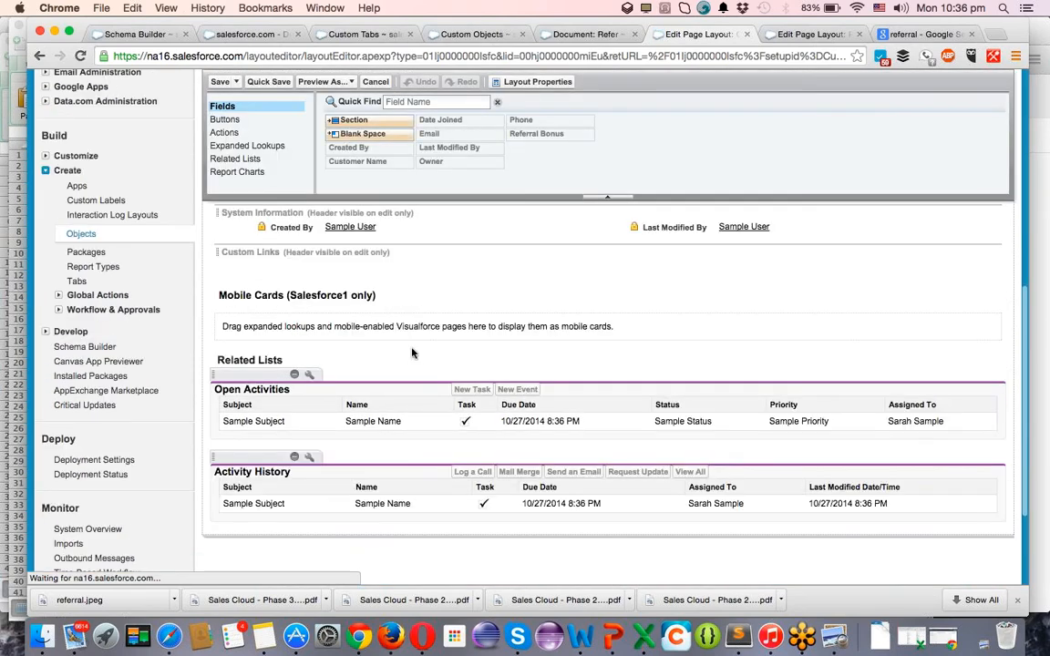
left_click(244, 159)
scroll(470, 248, "down", 3)
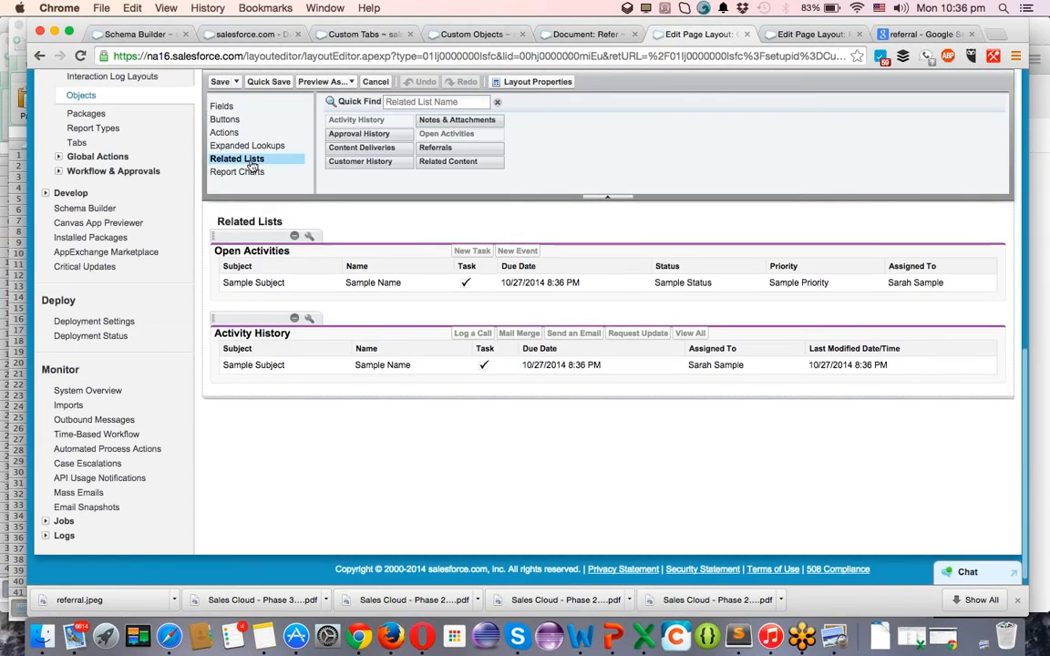
left_click_drag(432, 168, 412, 346)
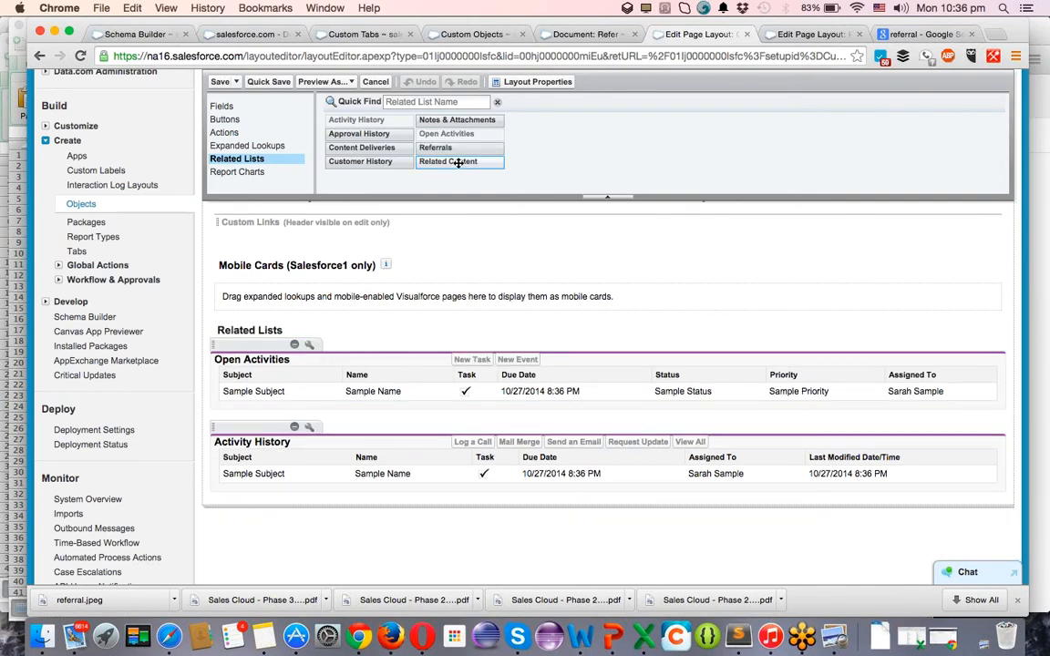
left_click_drag(453, 148, 413, 360)
left_click(310, 345)
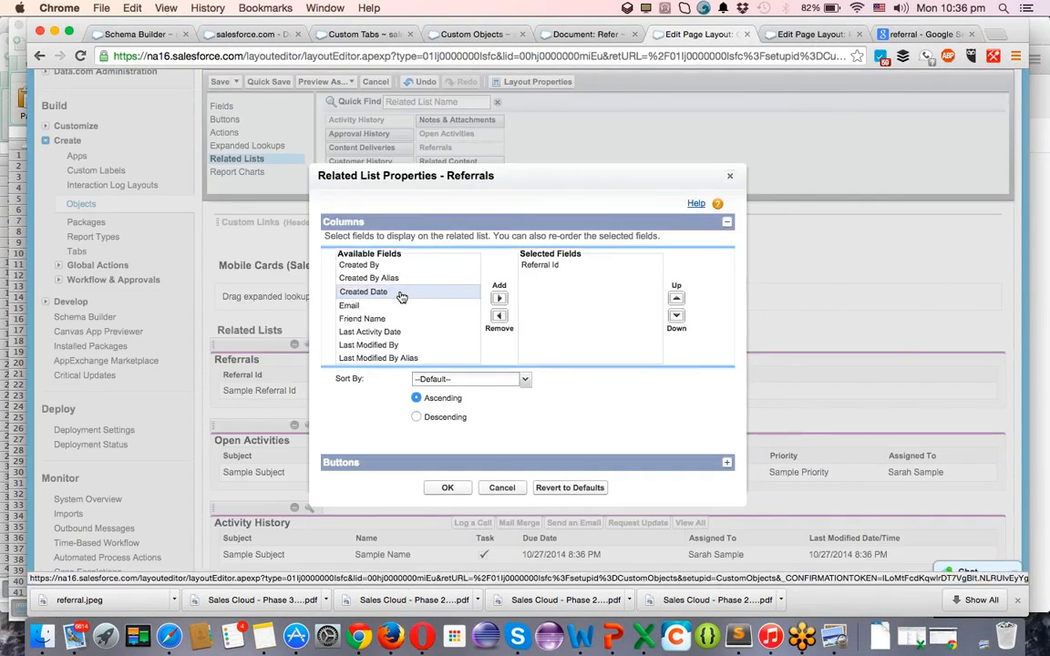
Add Created Date, Email, Friend Name and Last Modified By as Referrals columns.
left_click(401, 294)
left_click(498, 298)
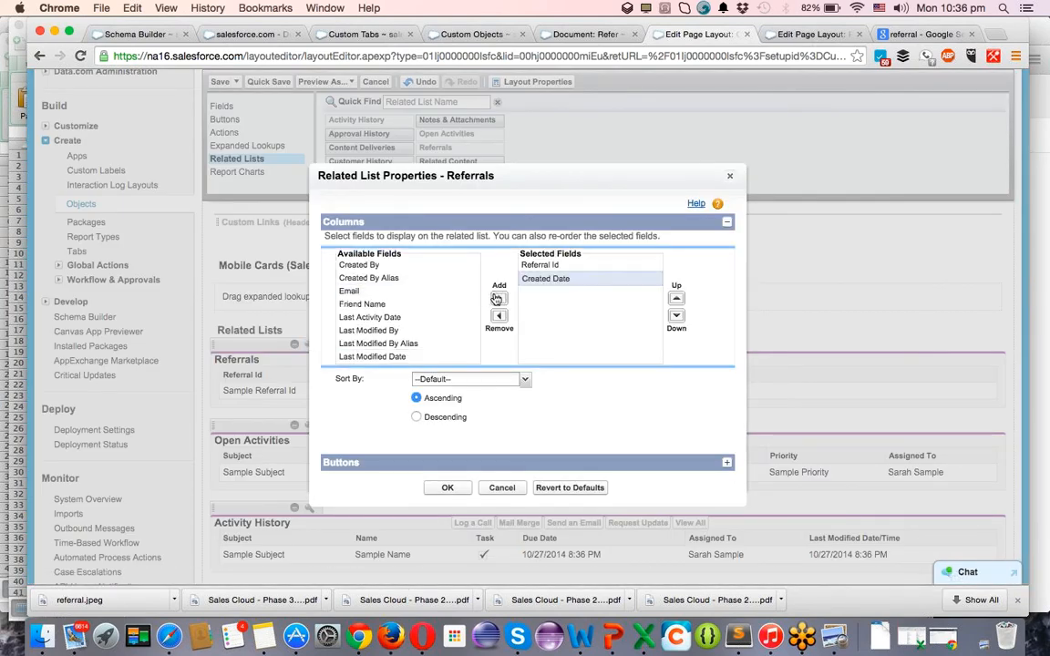
left_click(425, 293)
left_click(499, 298)
left_click(460, 291)
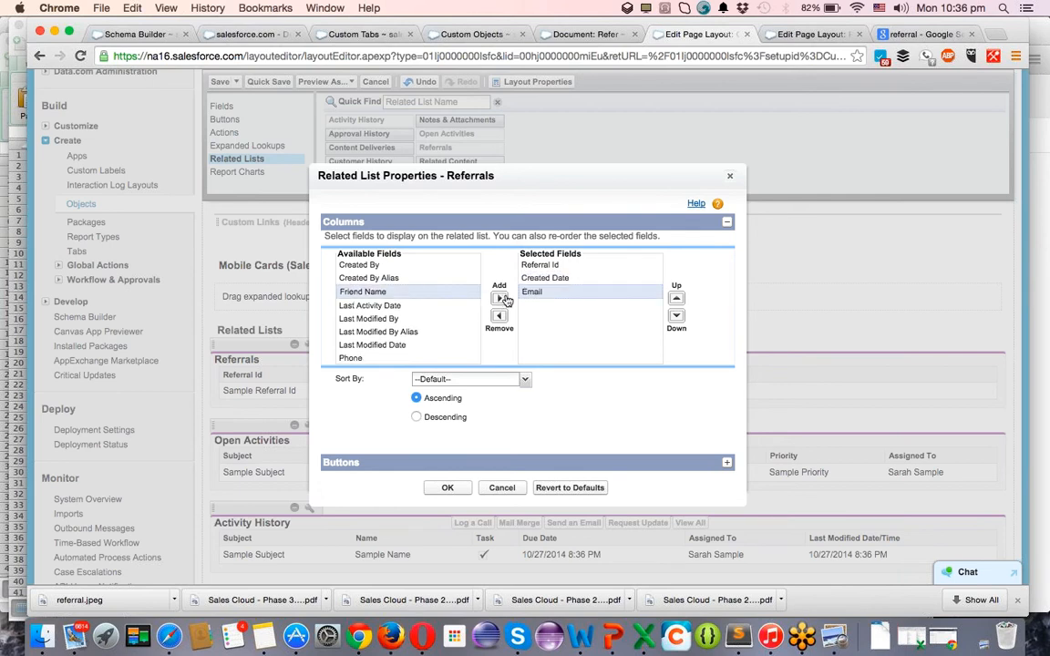
left_click(498, 298)
left_click(398, 305)
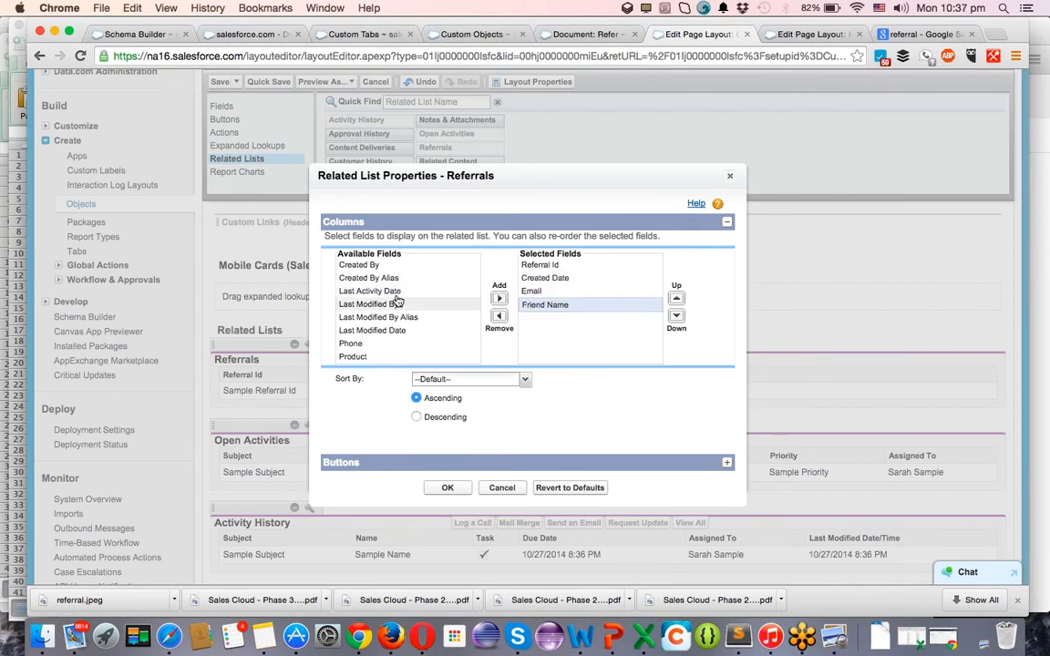
left_click(413, 294)
left_click(438, 306)
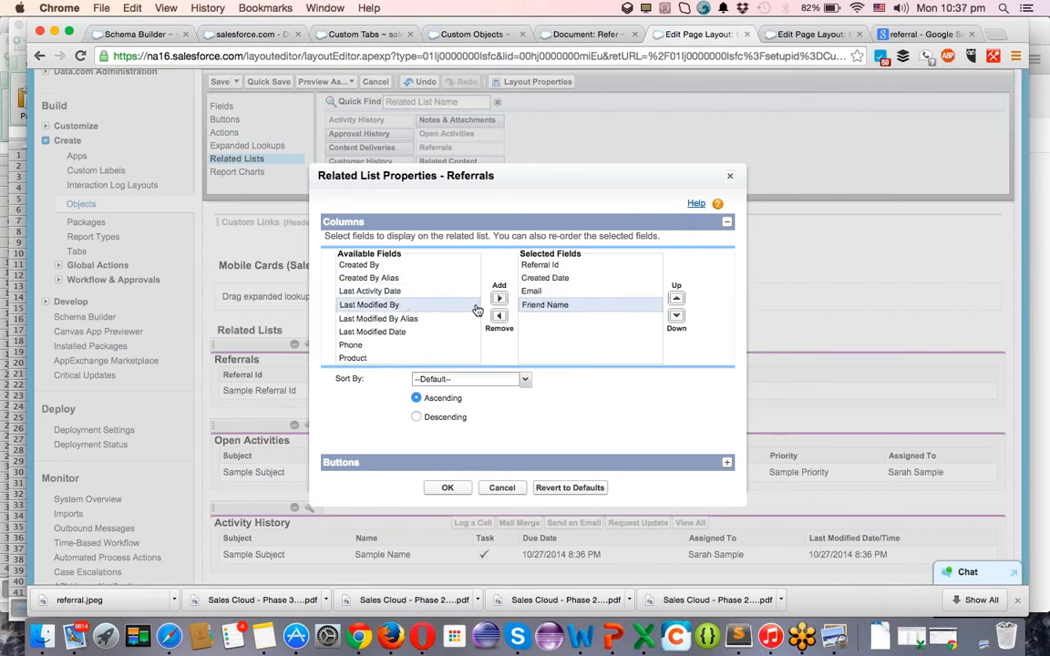
left_click(499, 299)
Add Phone, Product, Referral Code, Referral Status and Referred By as Referrals columns.
left_click(387, 330)
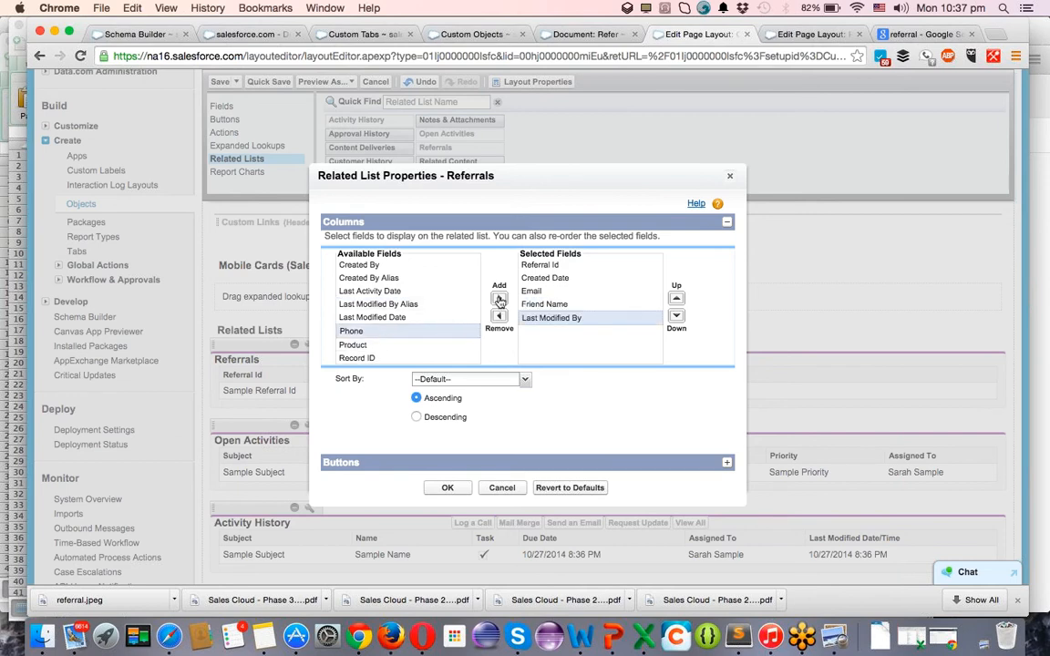
left_click(498, 298)
left_click(410, 333)
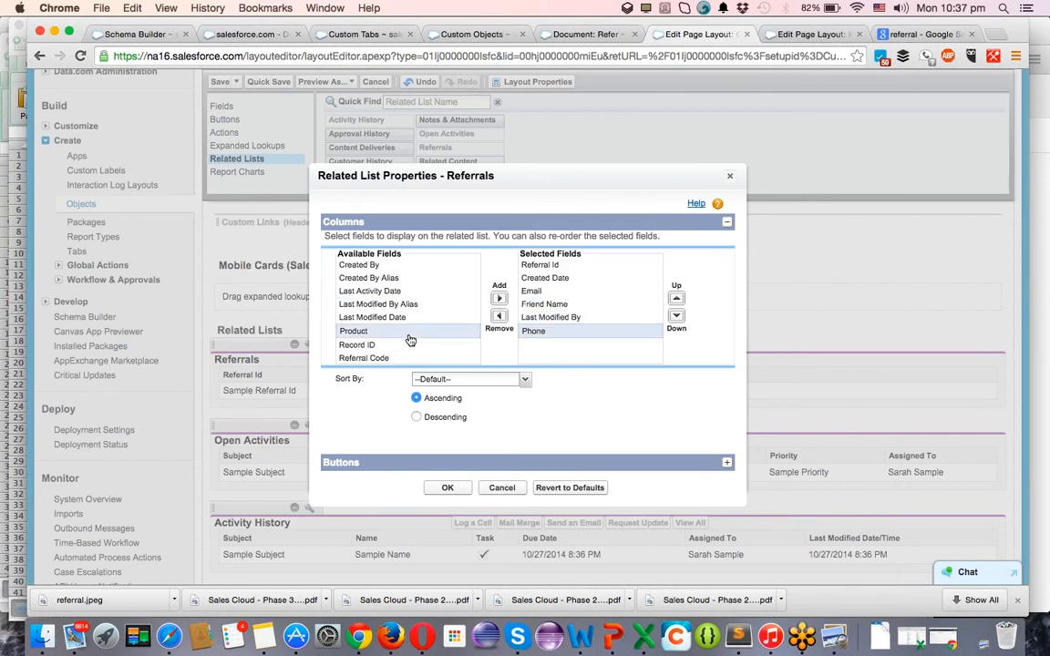
left_click(498, 301)
left_click(383, 343)
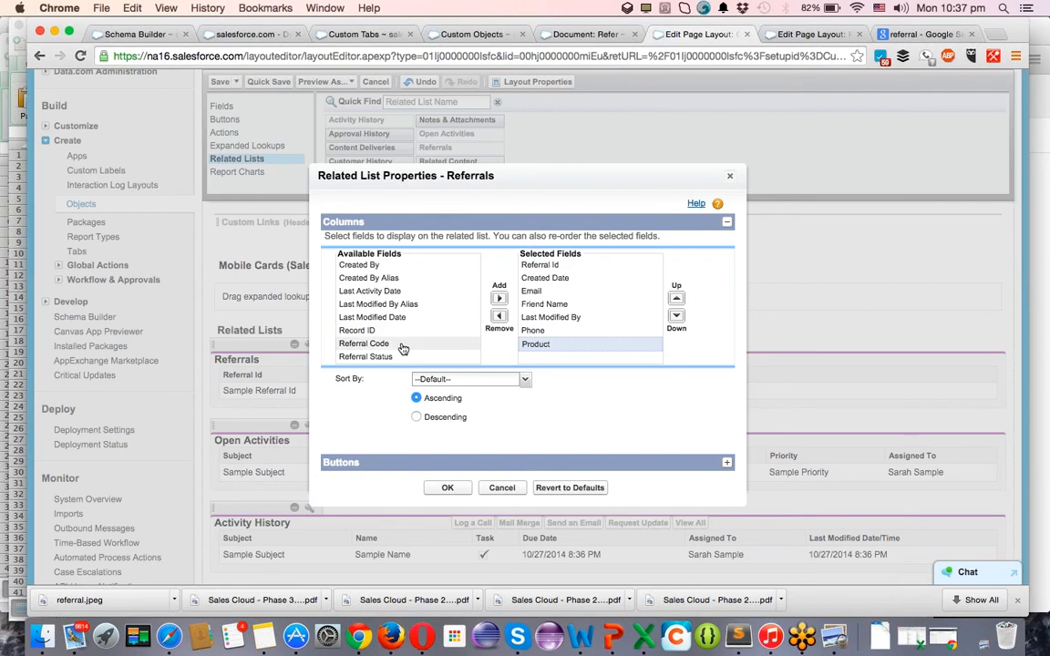
left_click(498, 299)
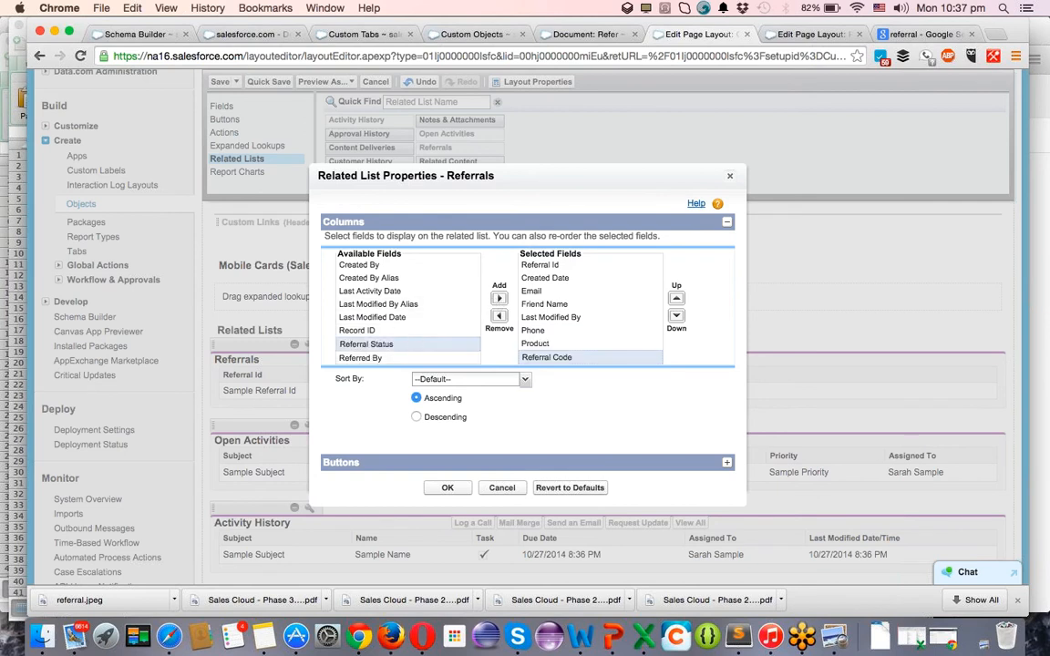
left_click(498, 299)
left_click(368, 345)
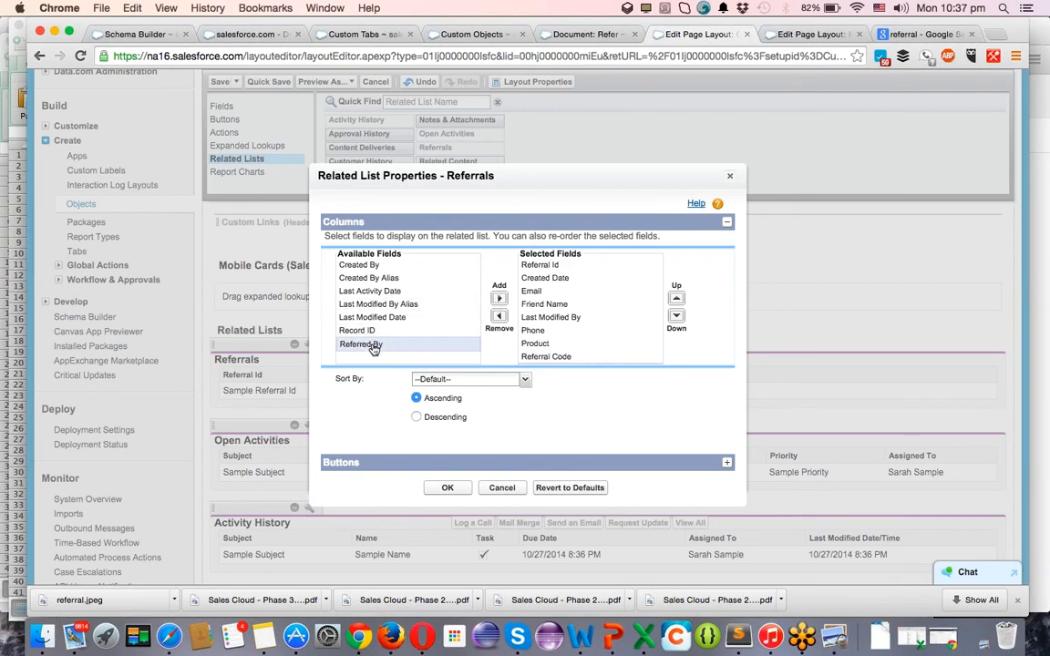
left_click(498, 298)
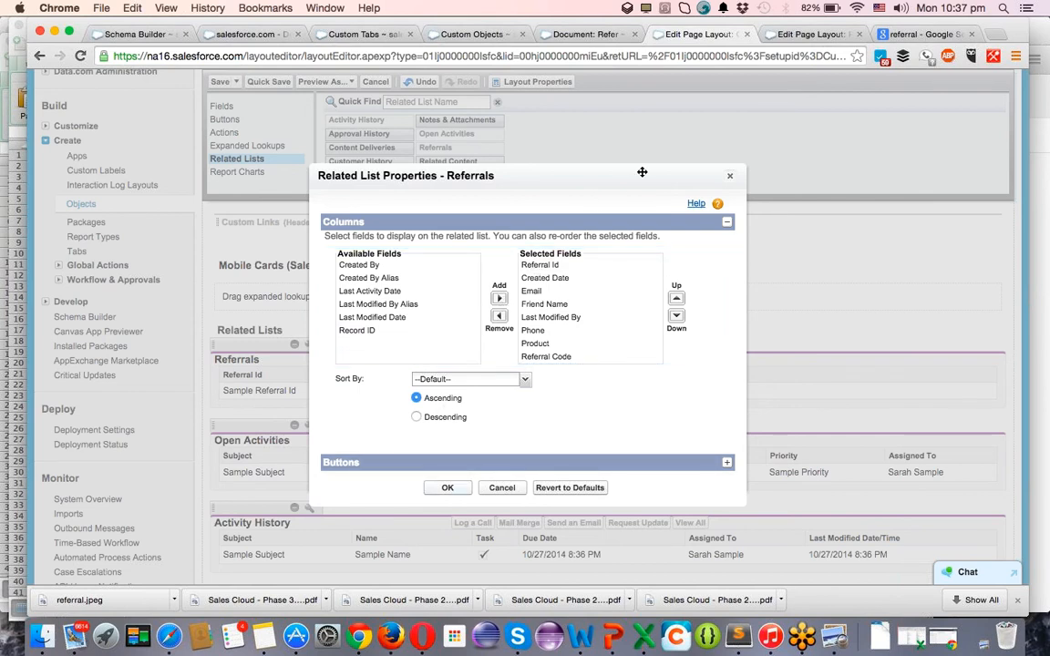
Clear the Product tab's server error, then sort the Customer Referrals list by Created Date.
left_click(448, 487)
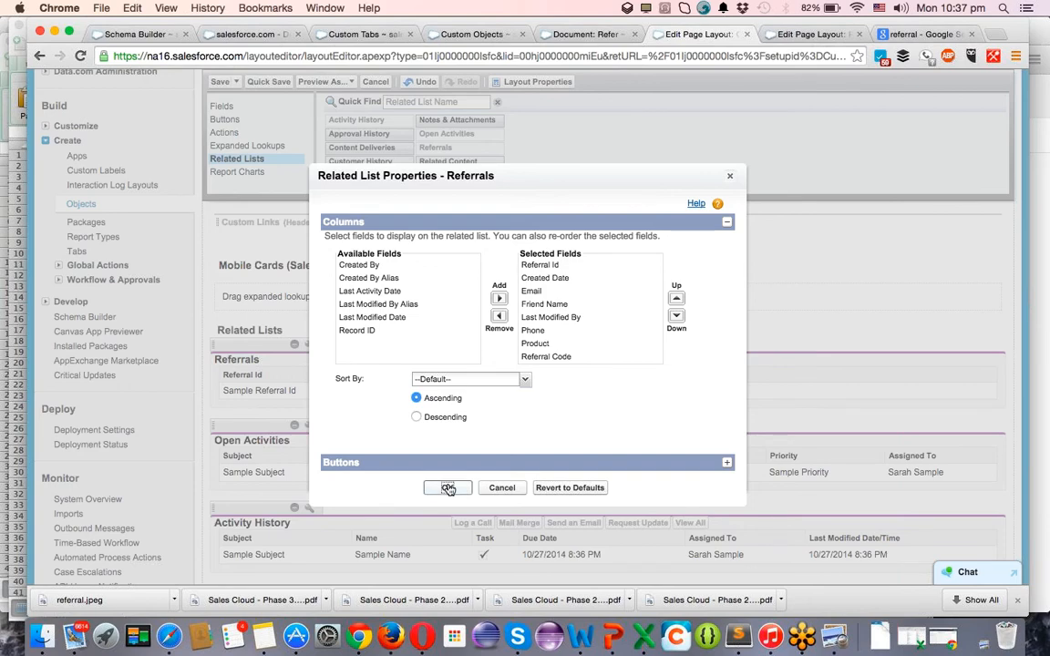
left_click(817, 41)
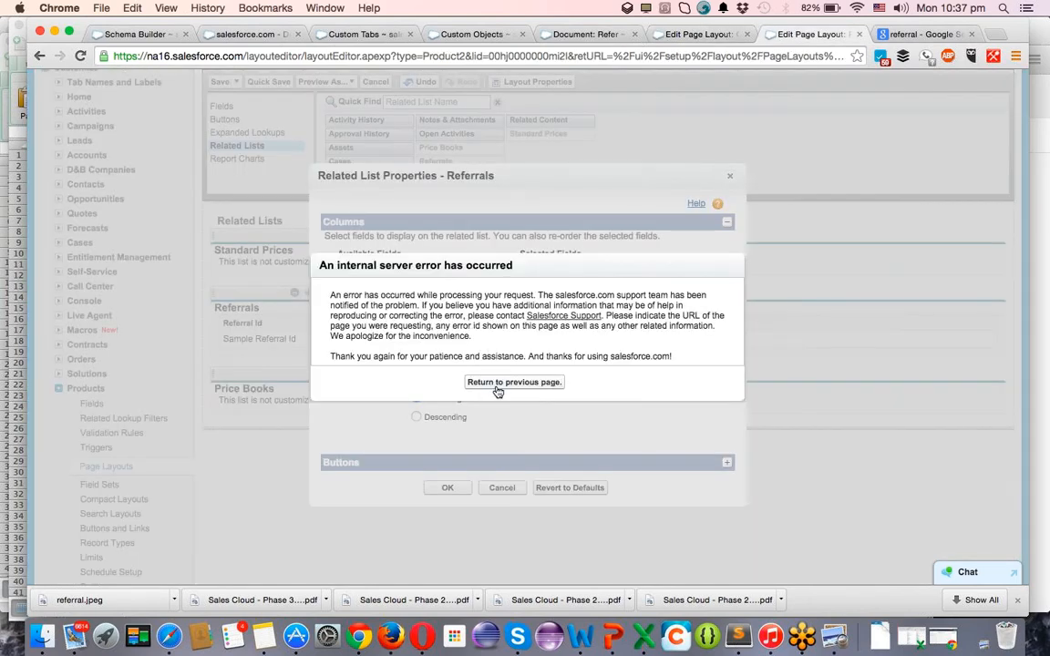
left_click(498, 383)
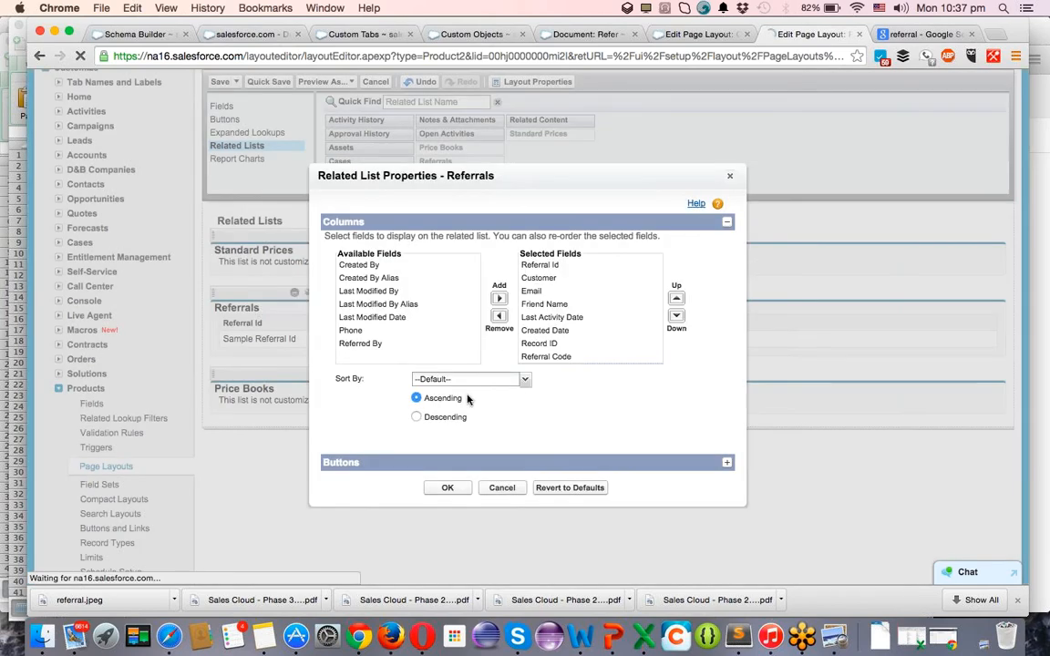
left_click(448, 490)
left_click(704, 37)
left_click(445, 490)
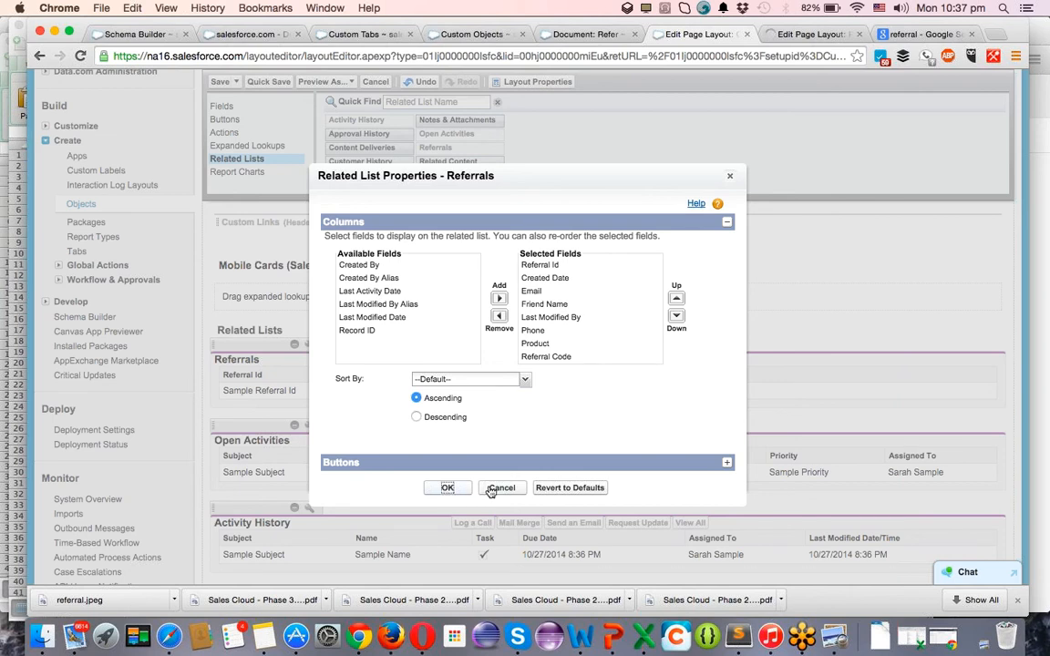
left_click(446, 379)
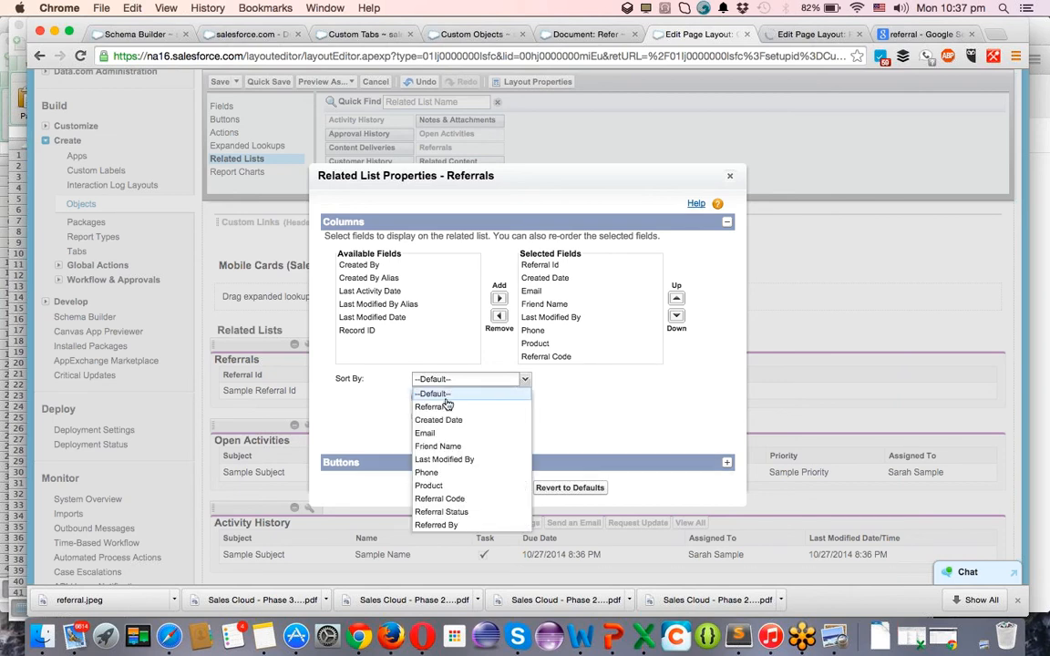
left_click(446, 421)
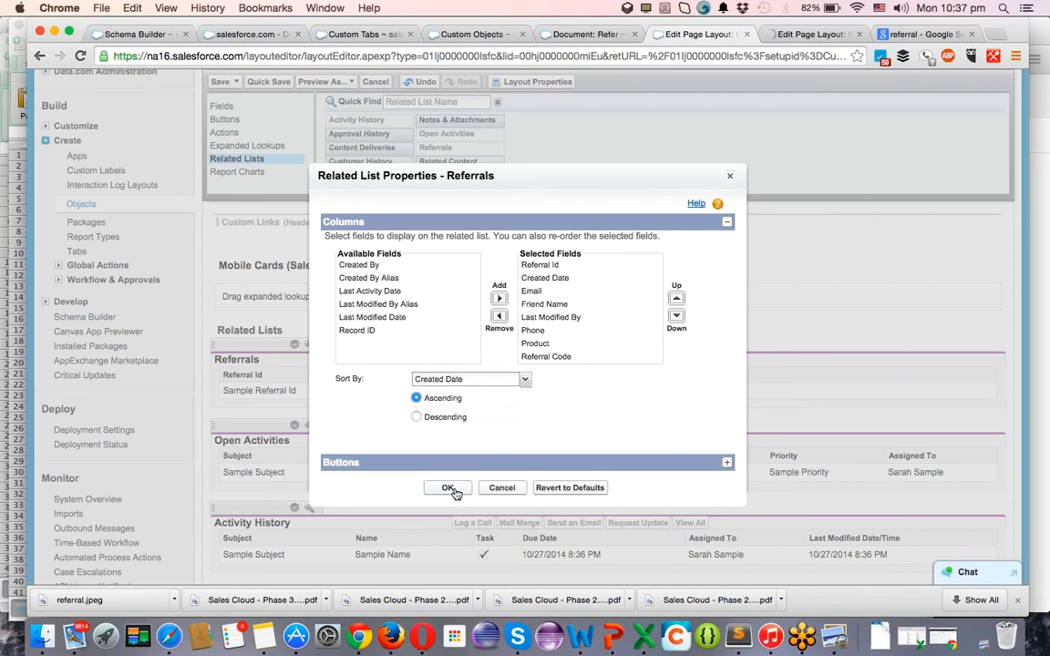
Confirm the Product layout's Referrals settings and leave the internal server error page.
left_click(815, 41)
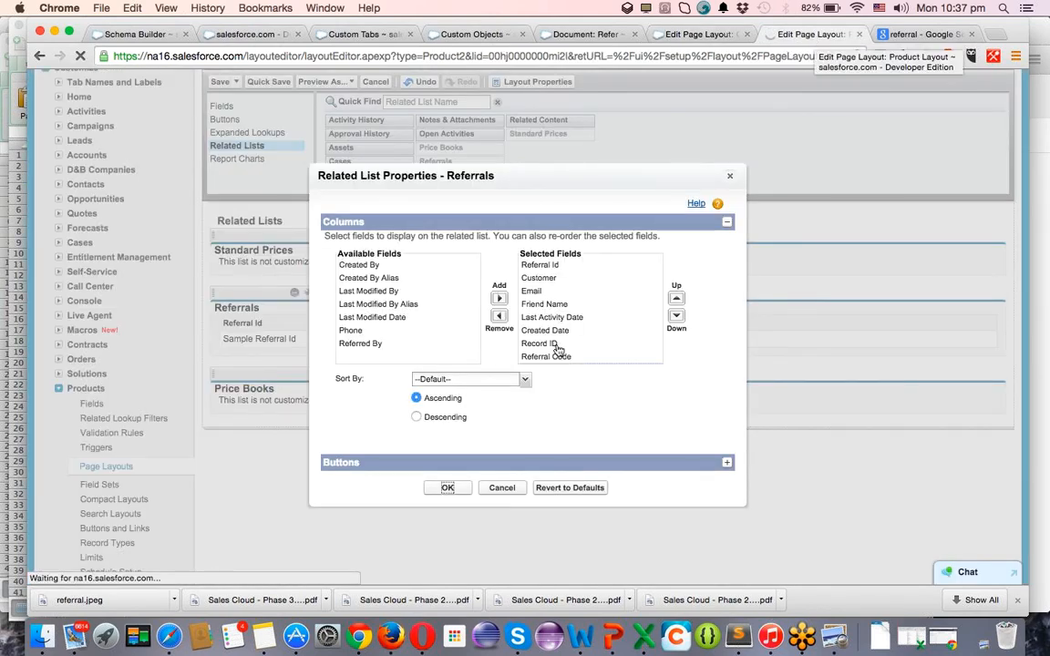
left_click(447, 489)
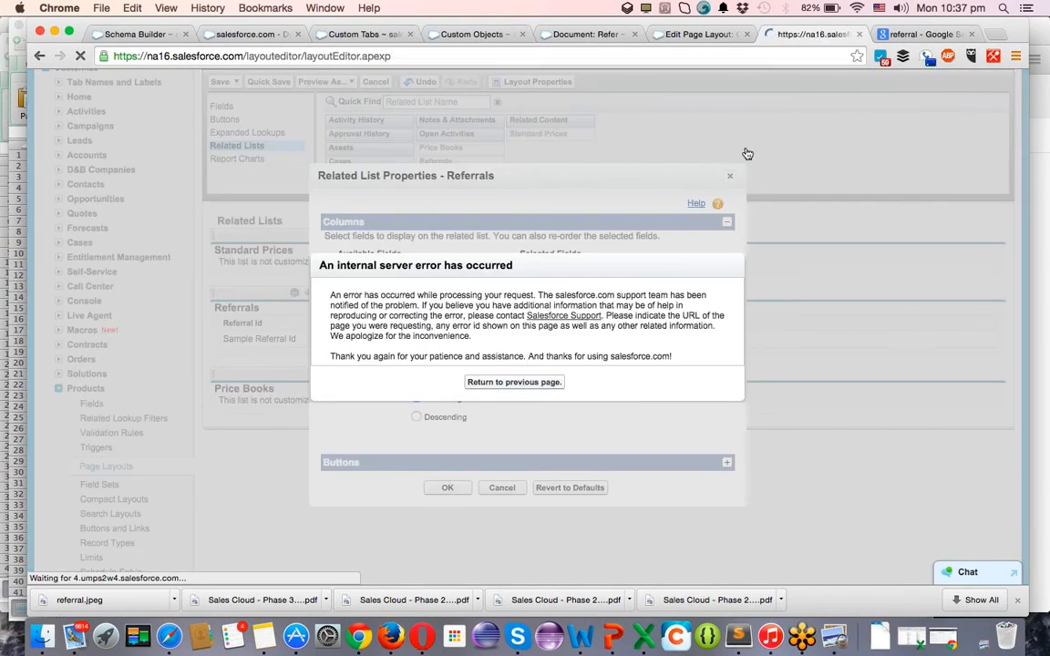
left_click(727, 178)
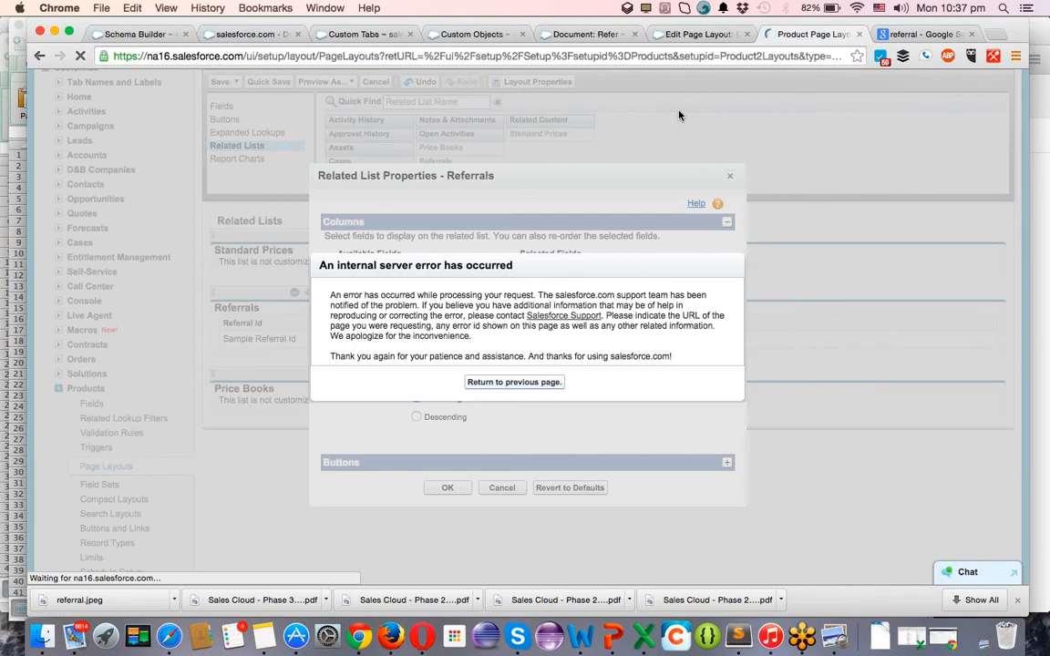
Save the Customer page layout, answering the overwrite customizations prompt.
left_click(689, 36)
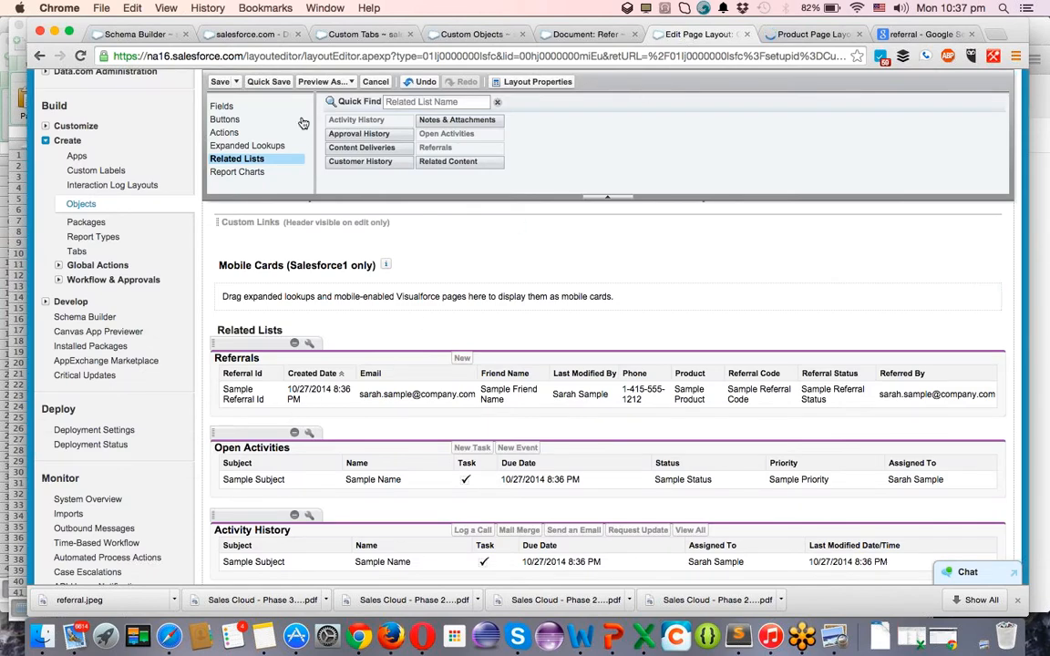
left_click(219, 81)
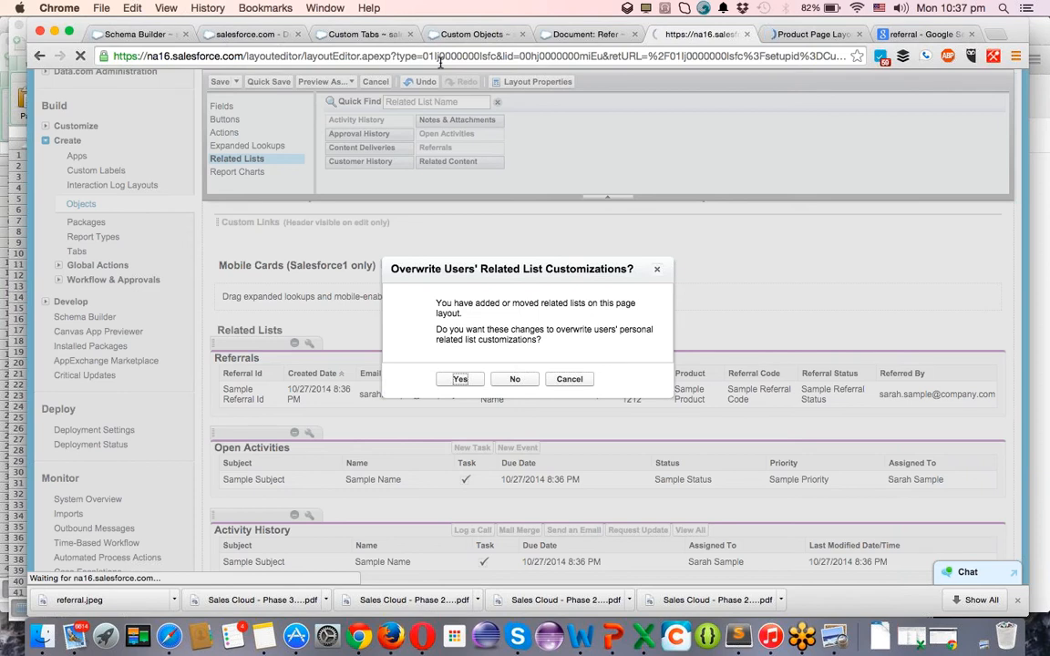
left_click(658, 272)
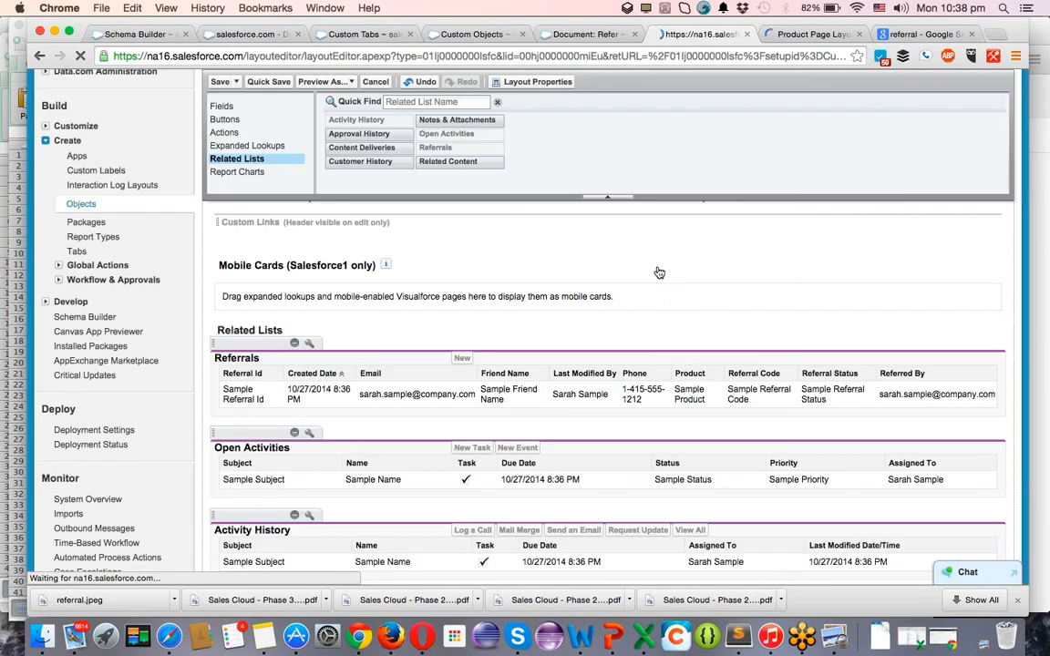
left_click(220, 81)
Overwrite users' related list customizations, then open the Product Layout's related lists palette.
left_click(455, 379)
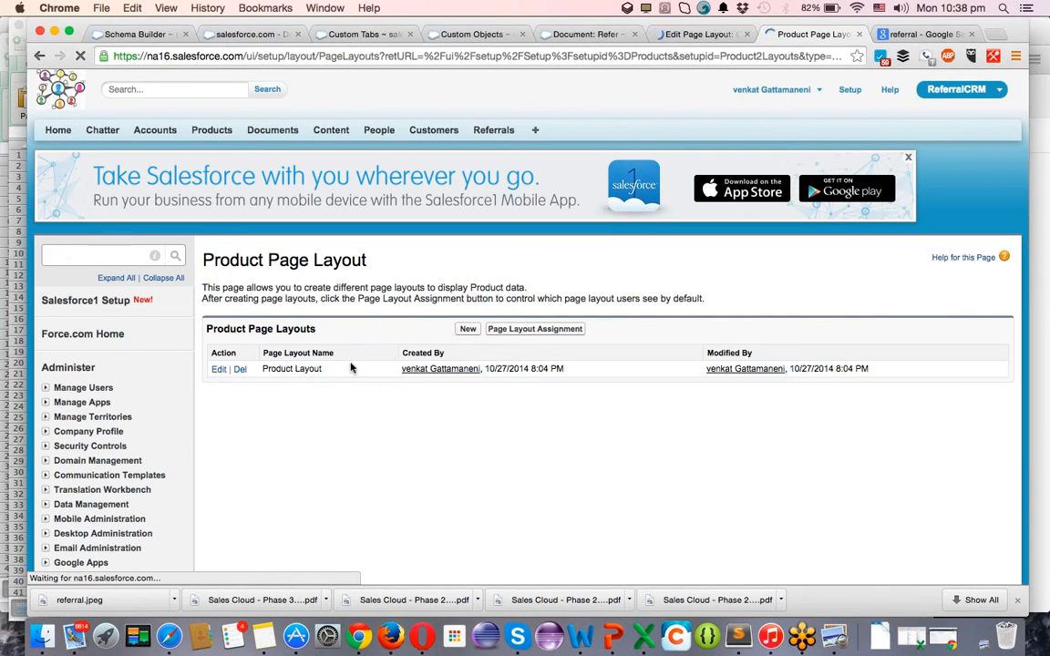
left_click(689, 36)
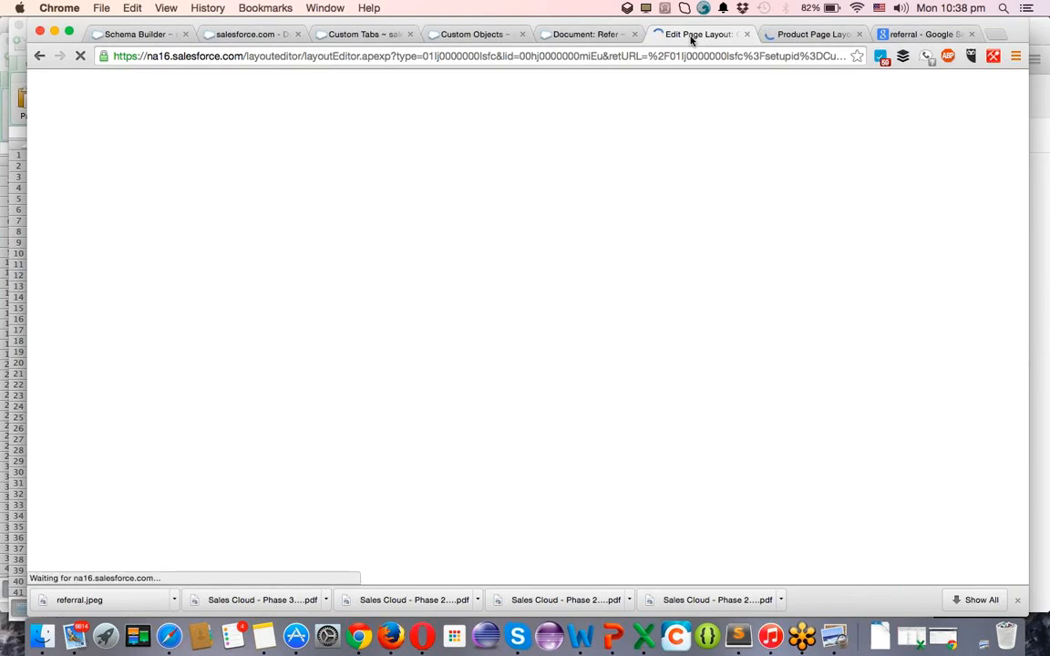
left_click(811, 36)
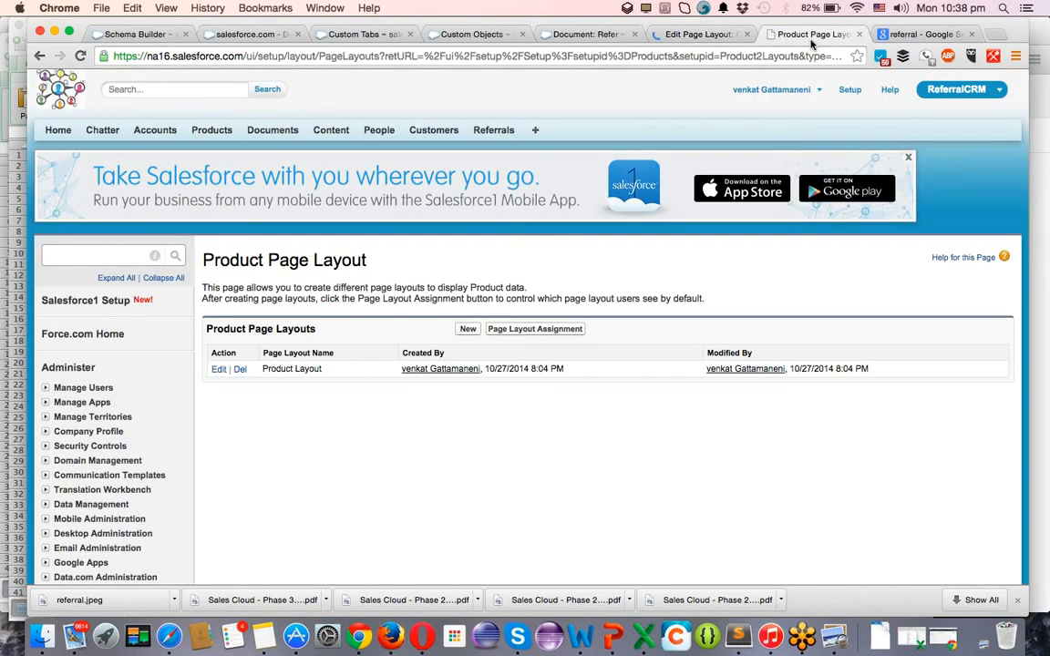
left_click(219, 370)
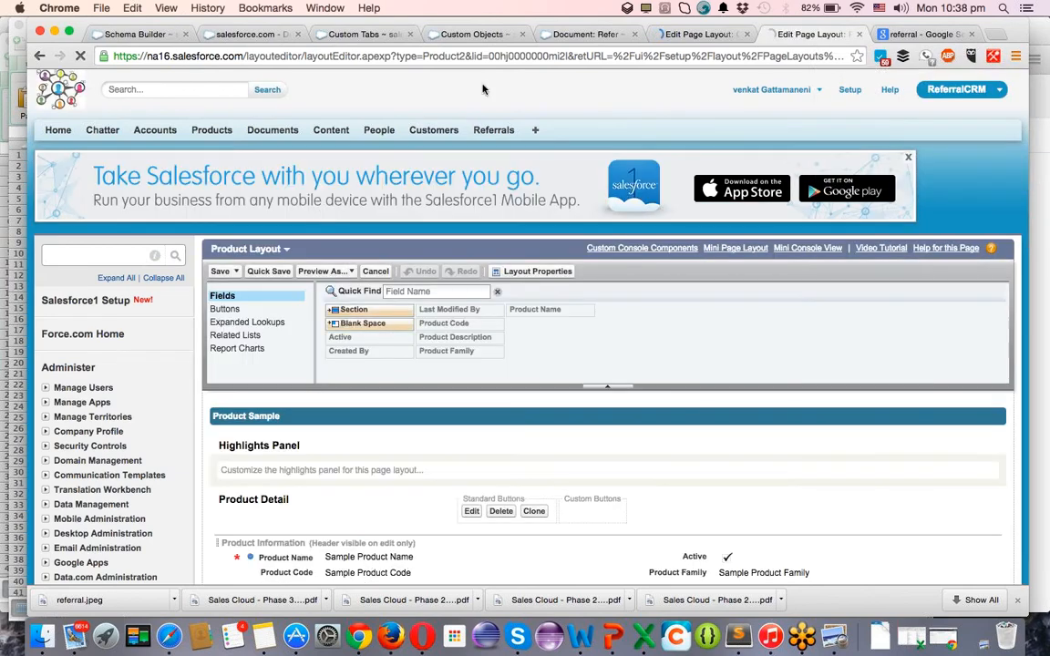
left_click(246, 334)
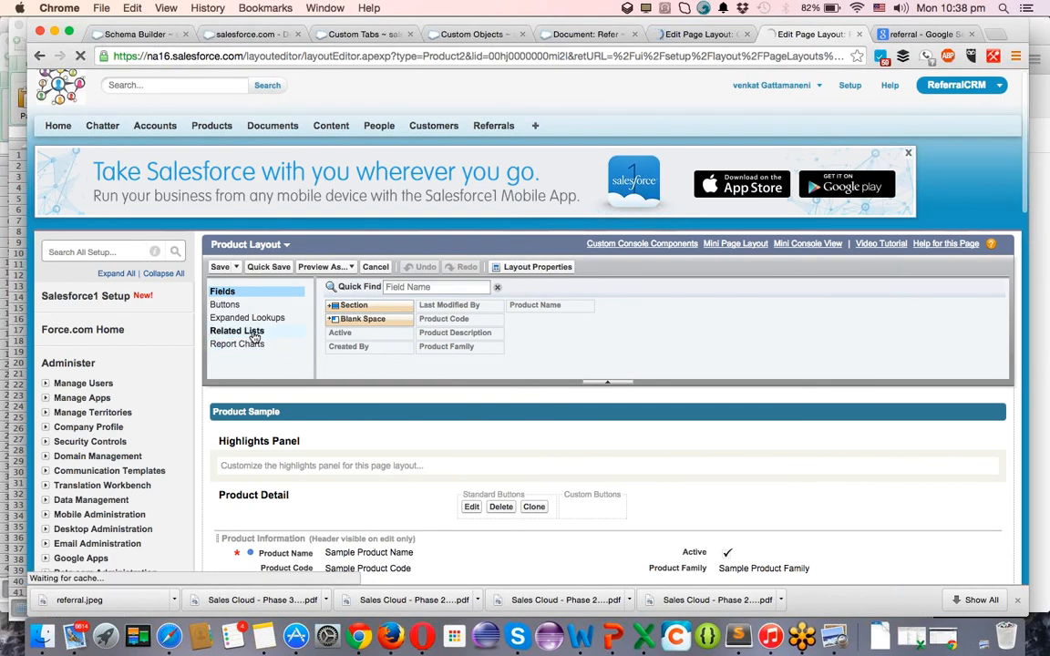
scroll(502, 366, "down", 10)
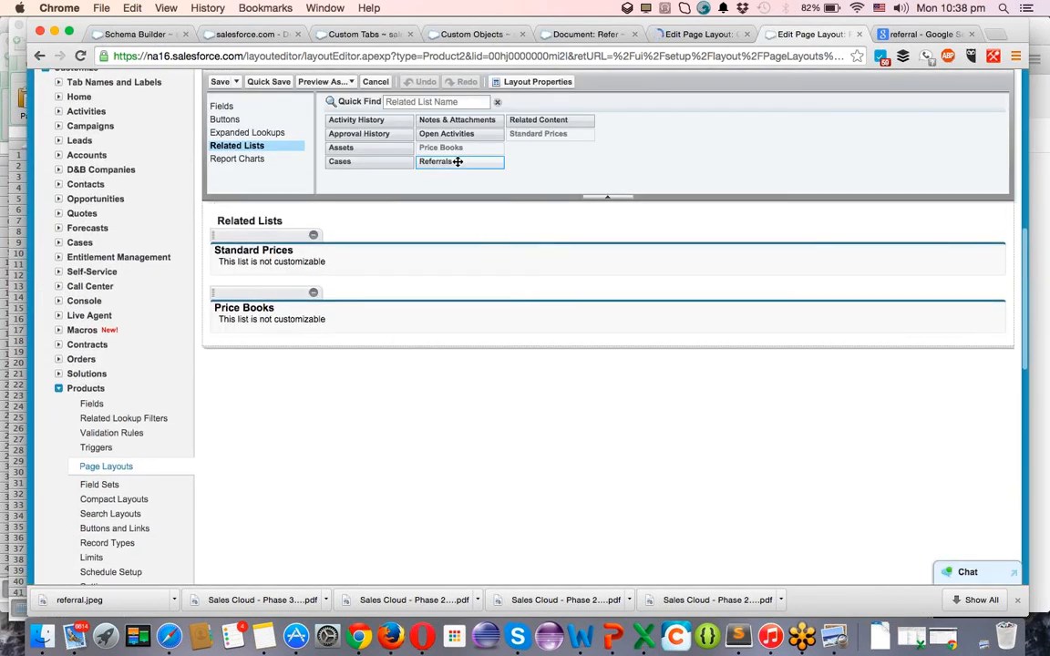
Place Referrals on the Product layout with Created Date, Customer, Email, Friend Name and Last Activity Date columns.
left_click_drag(447, 189, 429, 248)
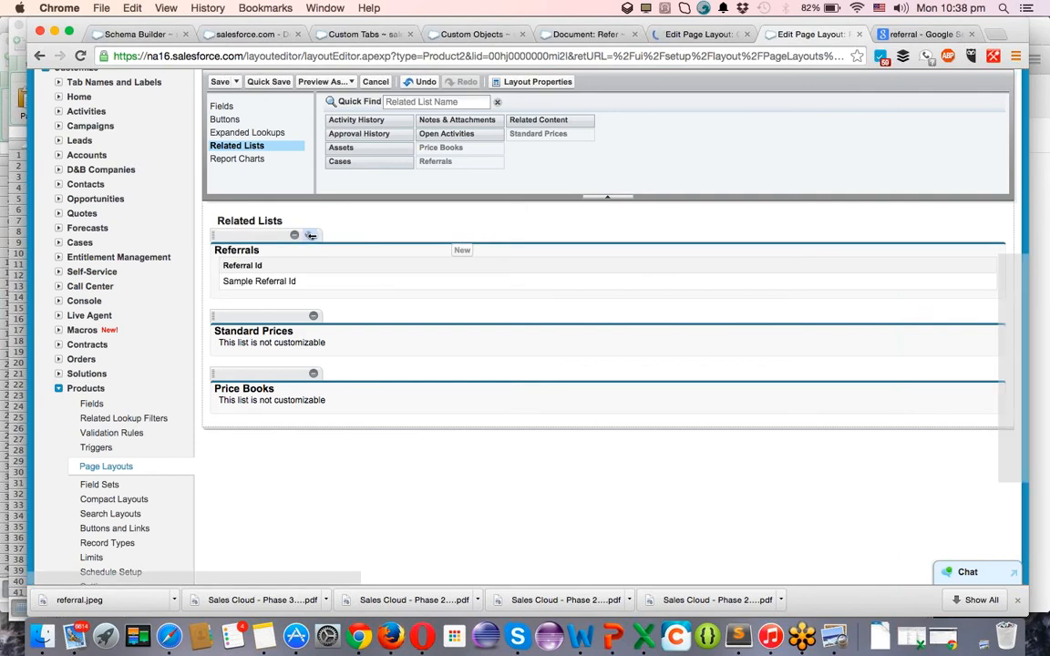
left_click(293, 235)
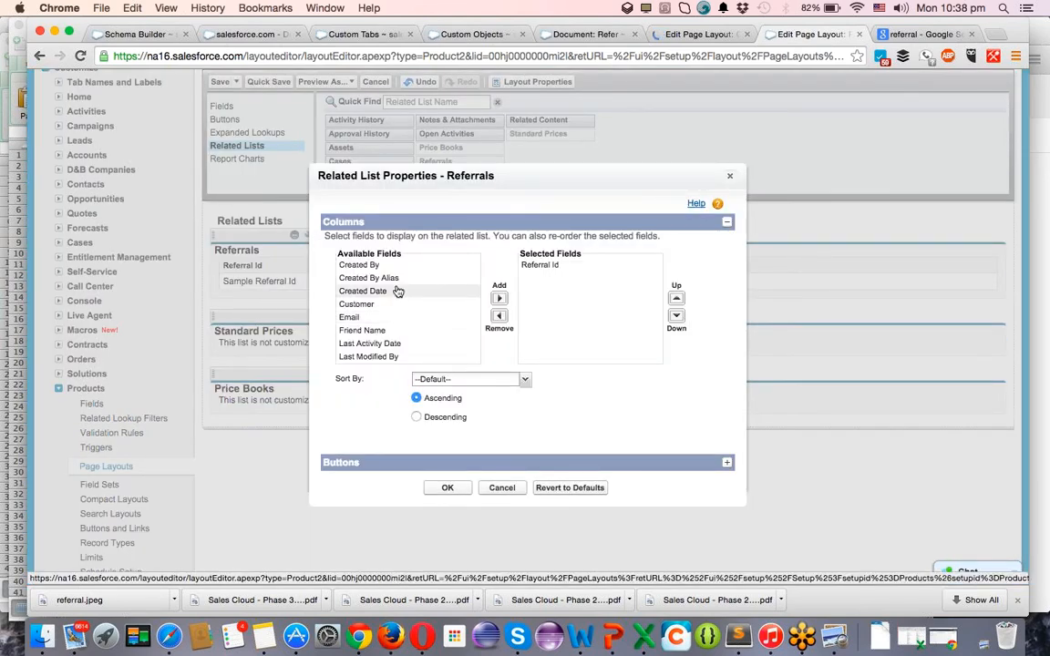
left_click(497, 299)
left_click(438, 292)
left_click(497, 299)
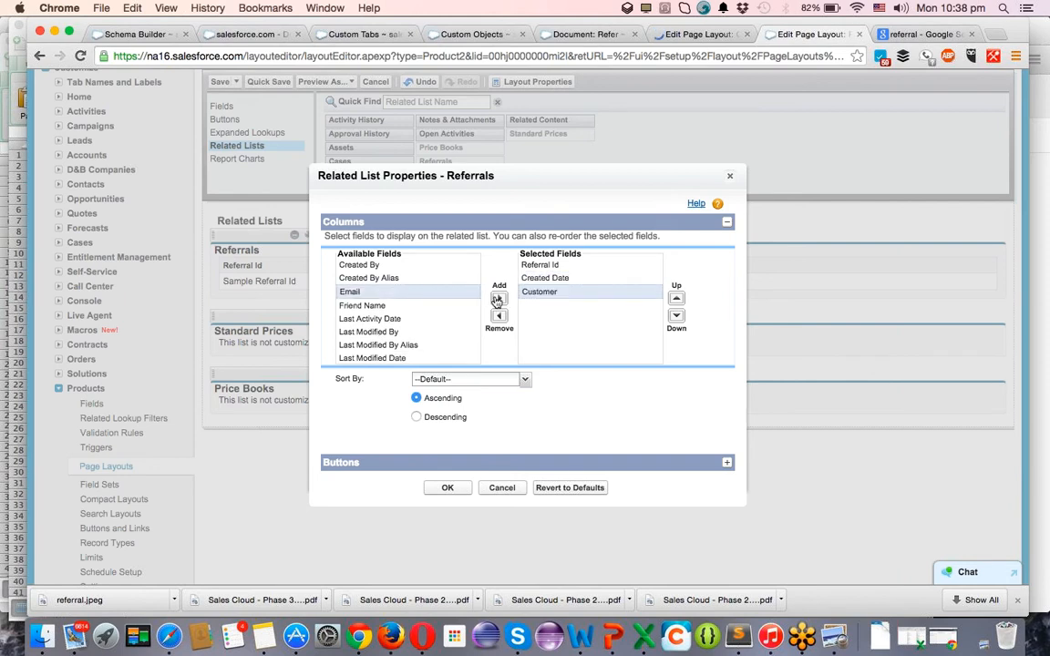
left_click(497, 299)
left_click(461, 292)
left_click(498, 299)
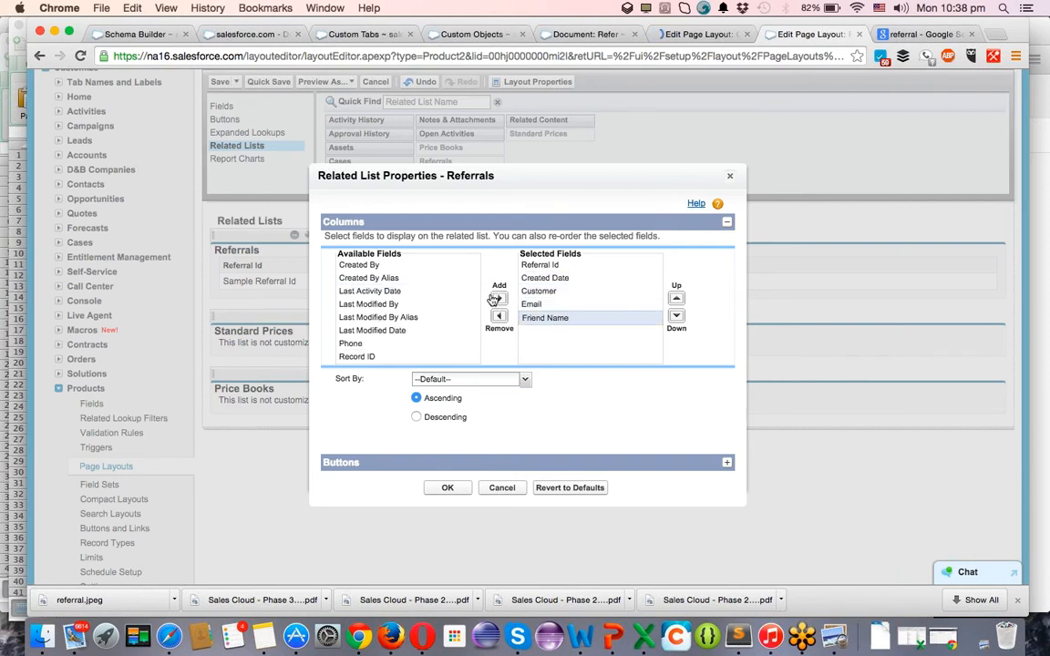
left_click(467, 292)
left_click(498, 299)
Add Phone, Record ID, Referral Code and Referral Status columns, and try adding Referred By.
left_click(468, 292)
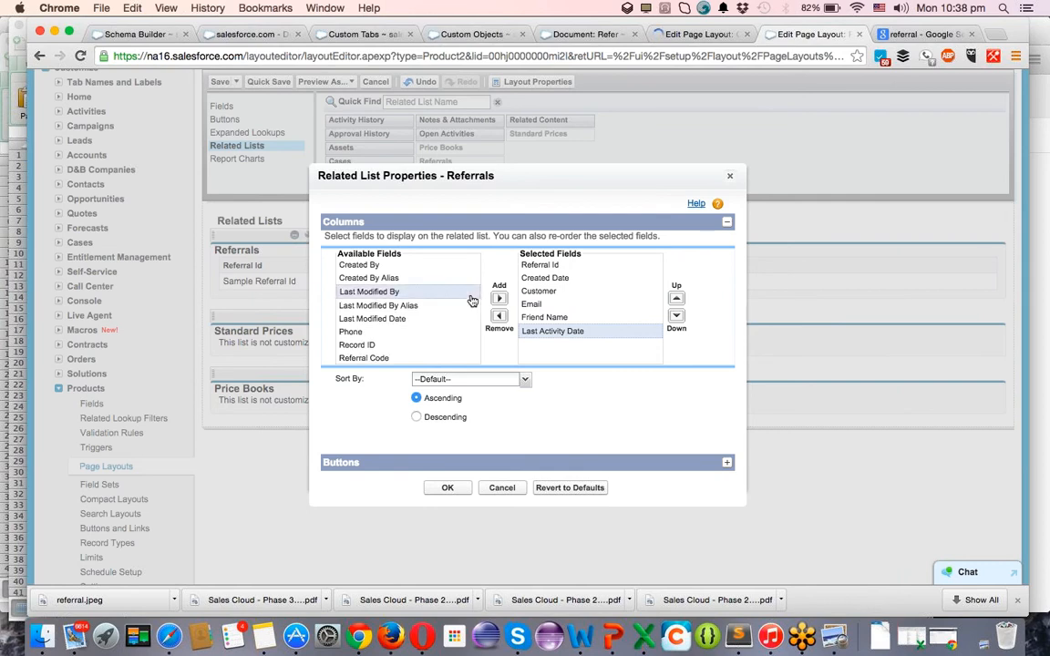
left_click(467, 328)
left_click(500, 299)
left_click(466, 329)
left_click(500, 299)
left_click(464, 330)
left_click(498, 299)
left_click(452, 331)
left_click(499, 299)
left_click(428, 331)
left_click(499, 305)
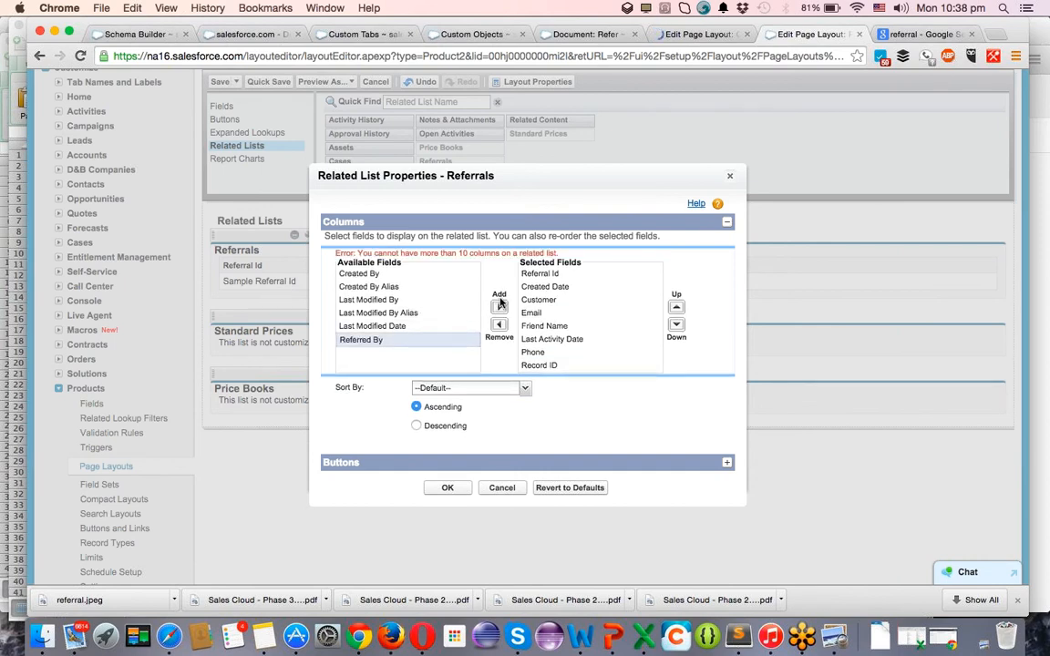
Replace Last Activity Date with Referred By, sort by Created Date and confirm.
left_click(544, 287)
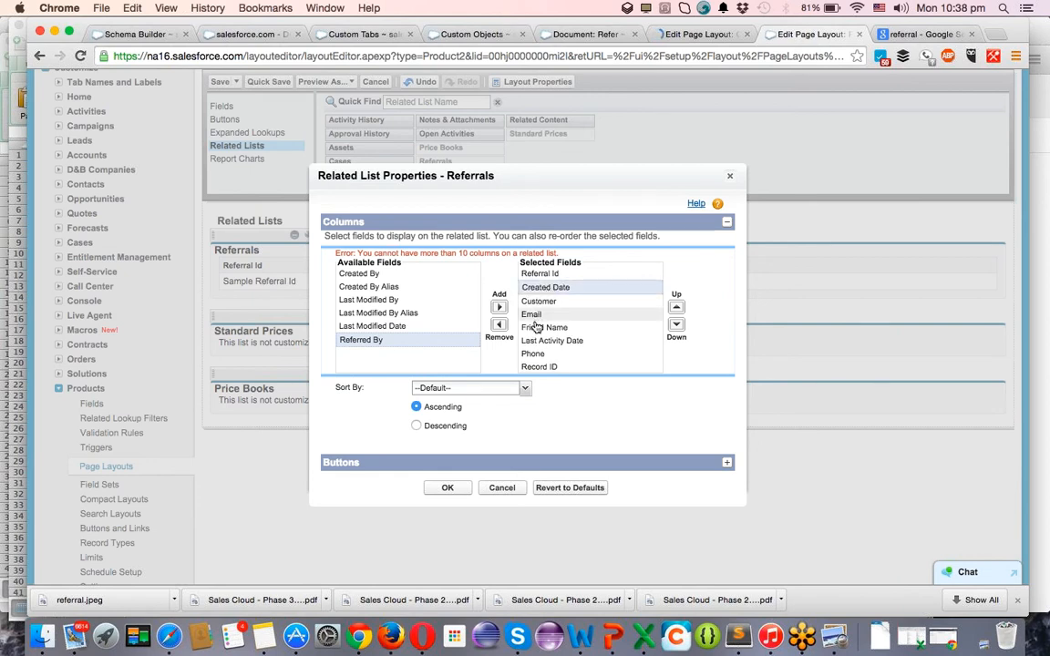
left_click(545, 339)
left_click(500, 329)
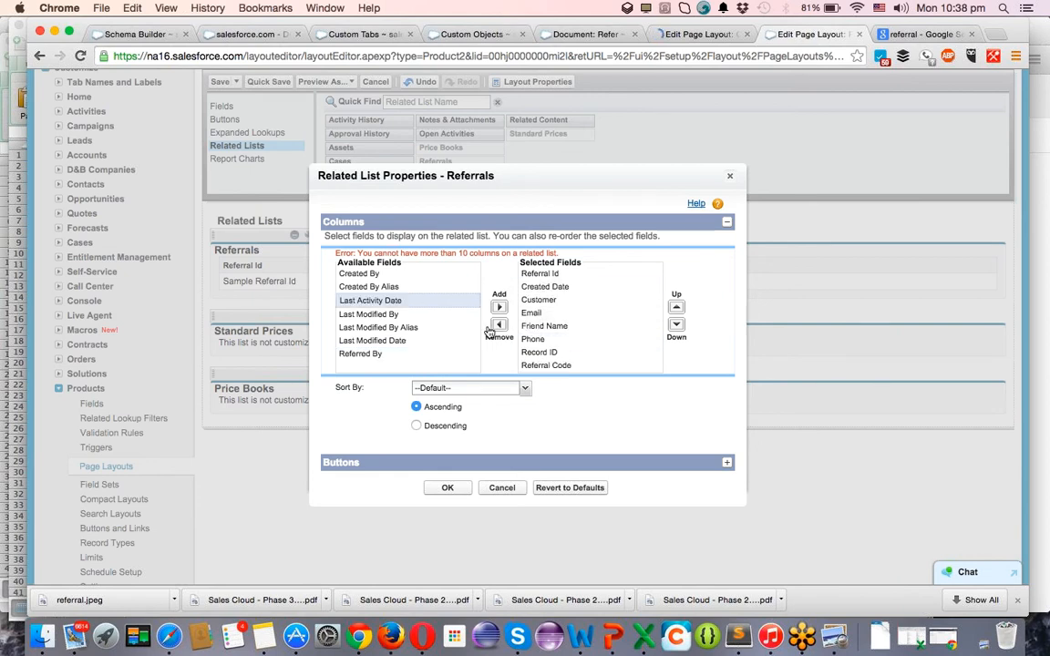
left_click(435, 352)
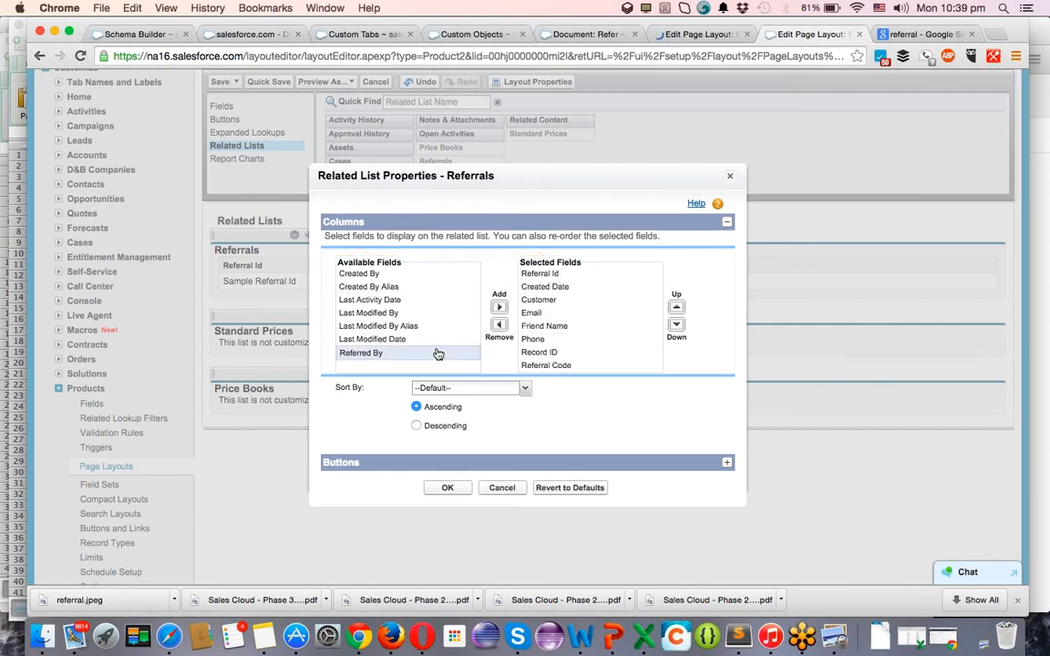
left_click(500, 300)
left_click(443, 383)
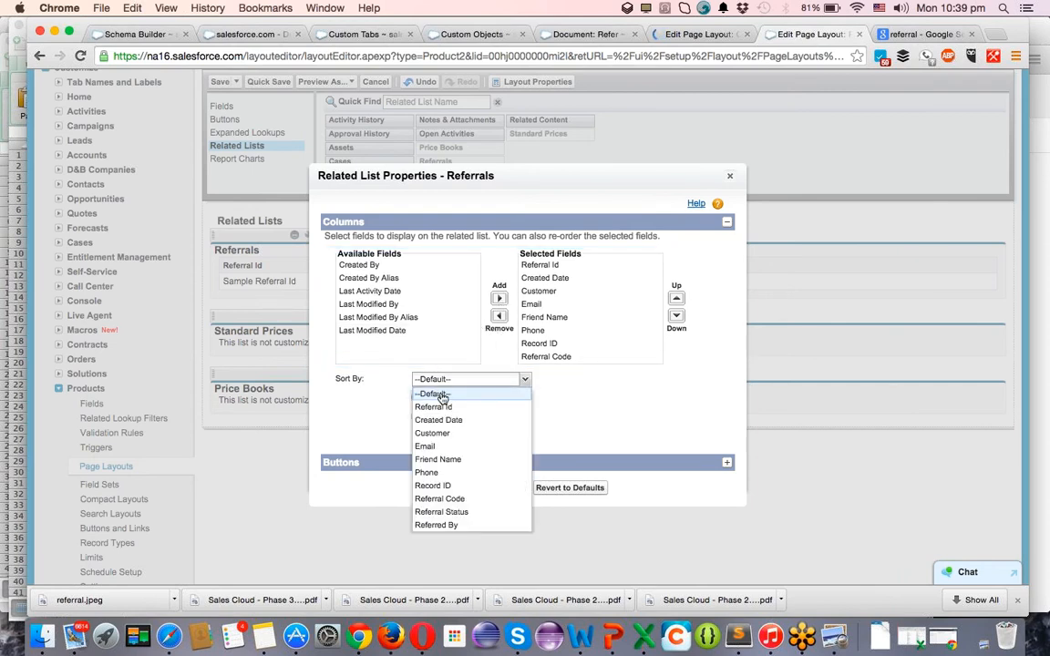
left_click(444, 422)
left_click(446, 490)
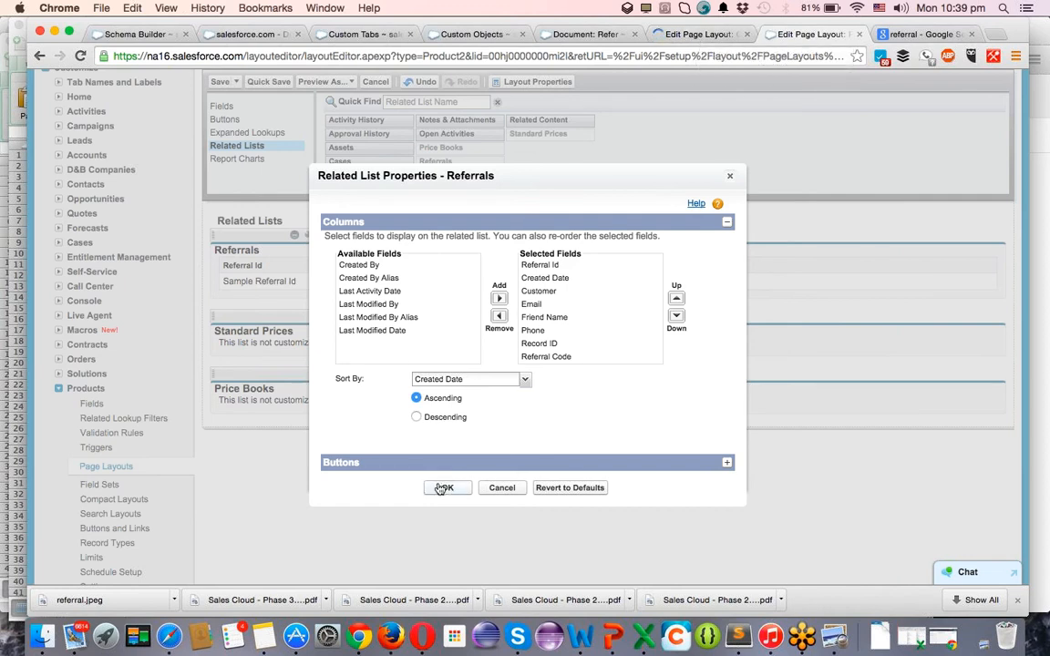
left_click(696, 34)
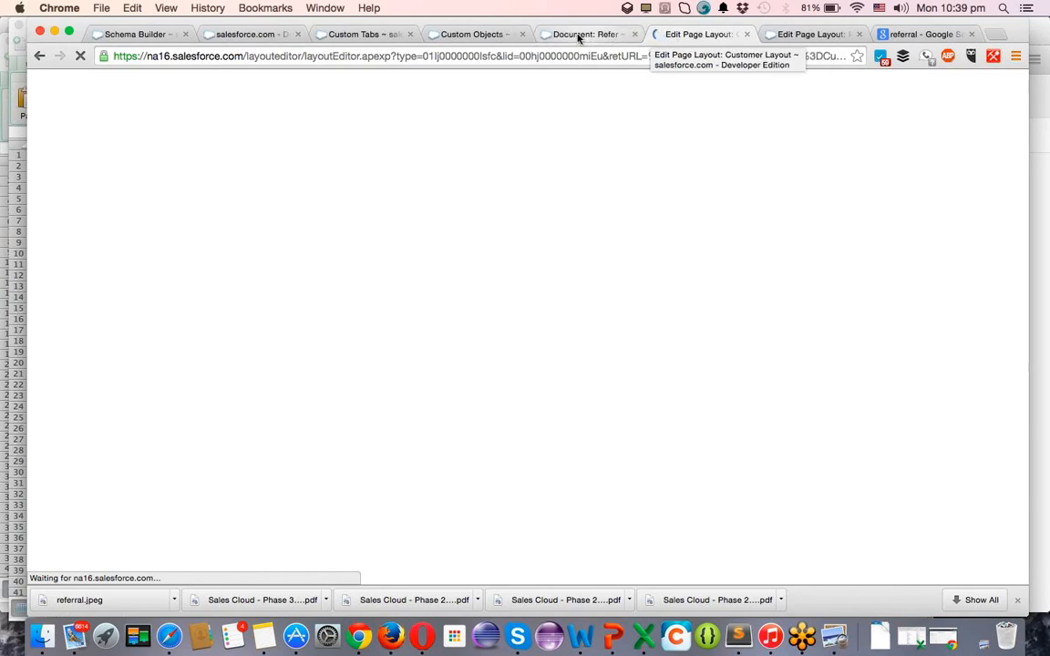
Look over the Refer document, schema diagram and Product layout's Referrals list, ending on the Customer layout editor.
left_click(581, 34)
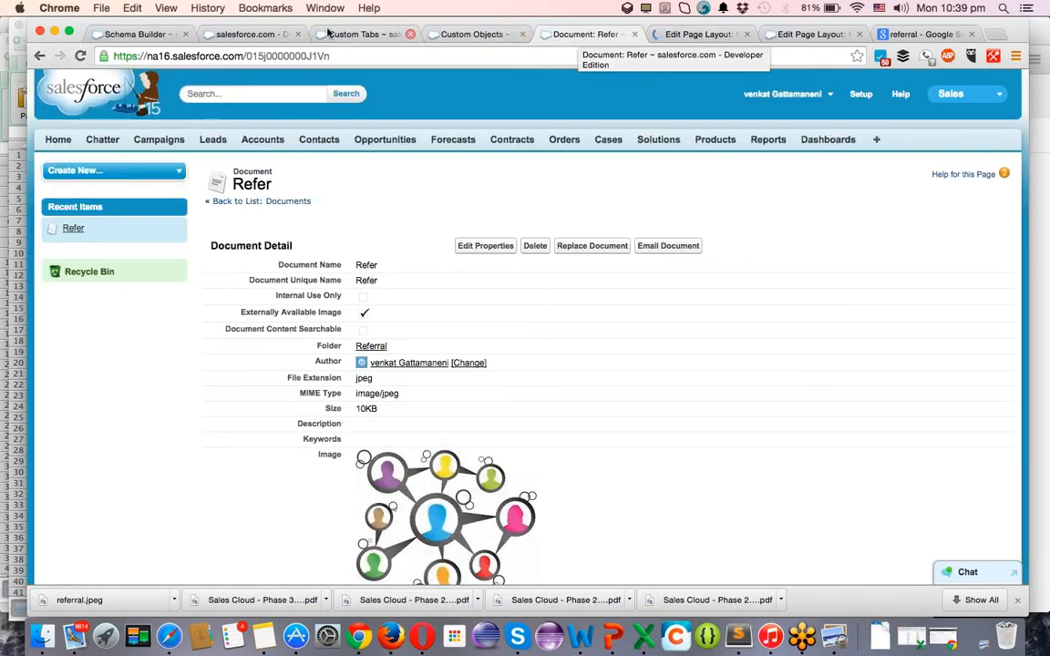
left_click(155, 34)
left_click(962, 82)
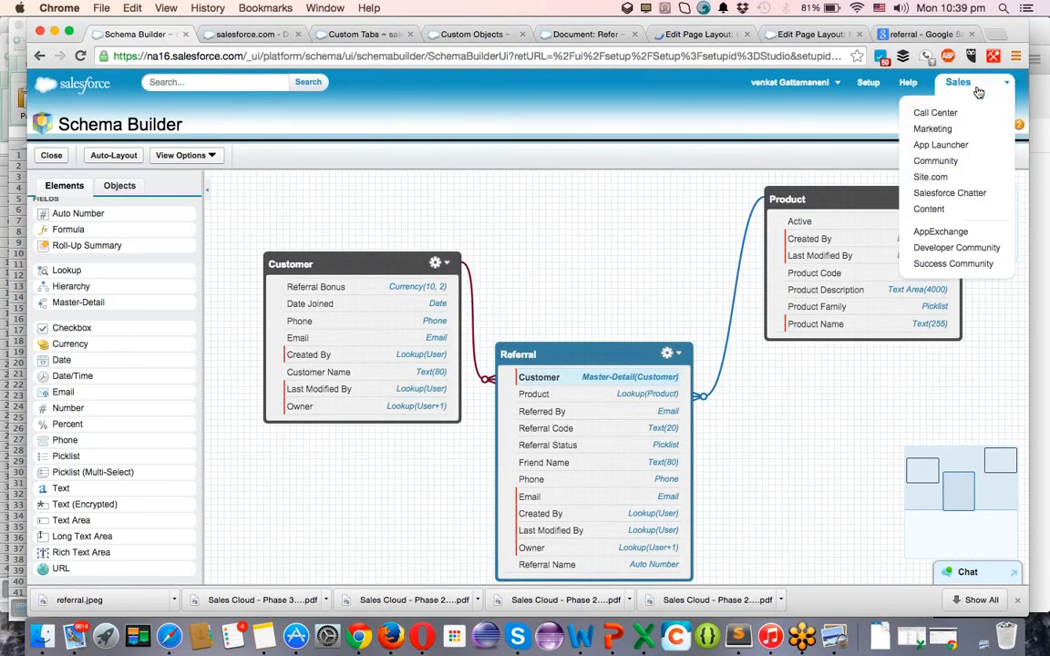
left_click(952, 215)
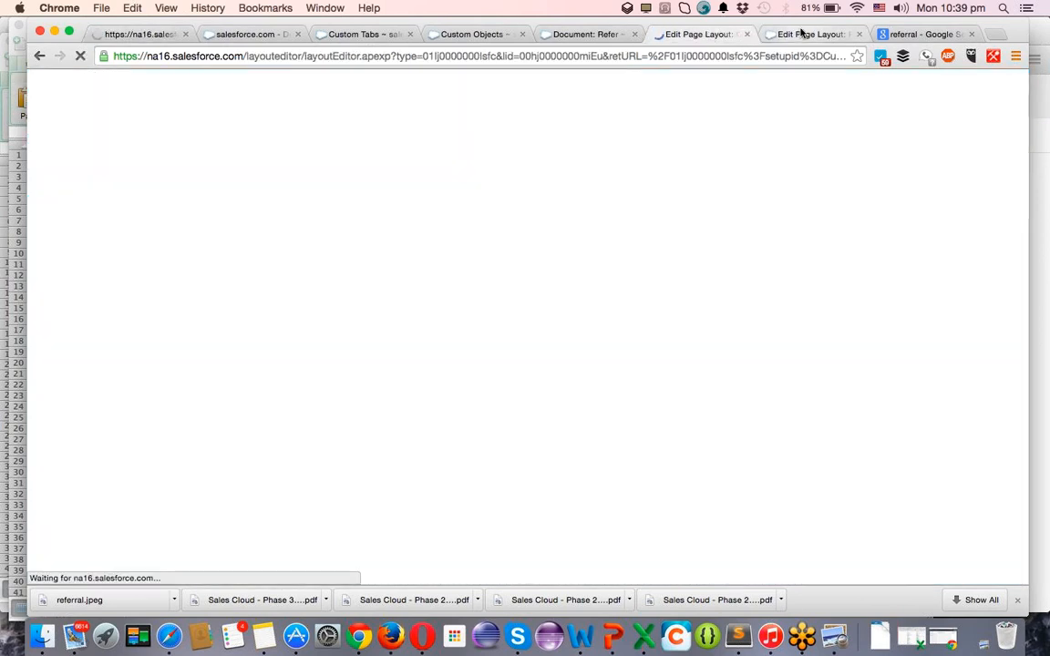
left_click(802, 34)
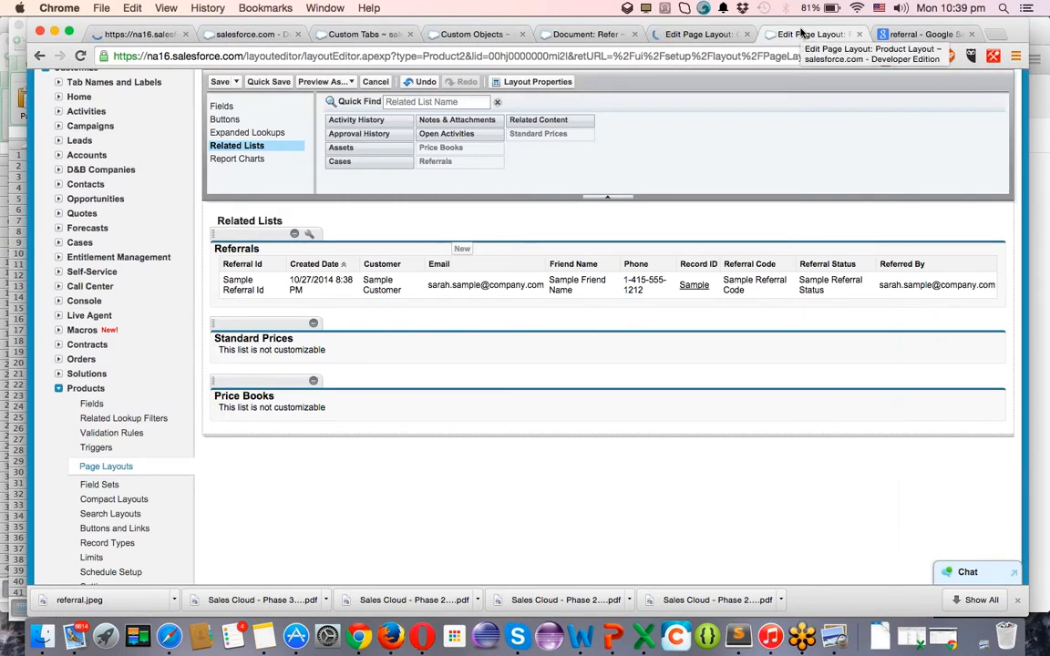
left_click(736, 34)
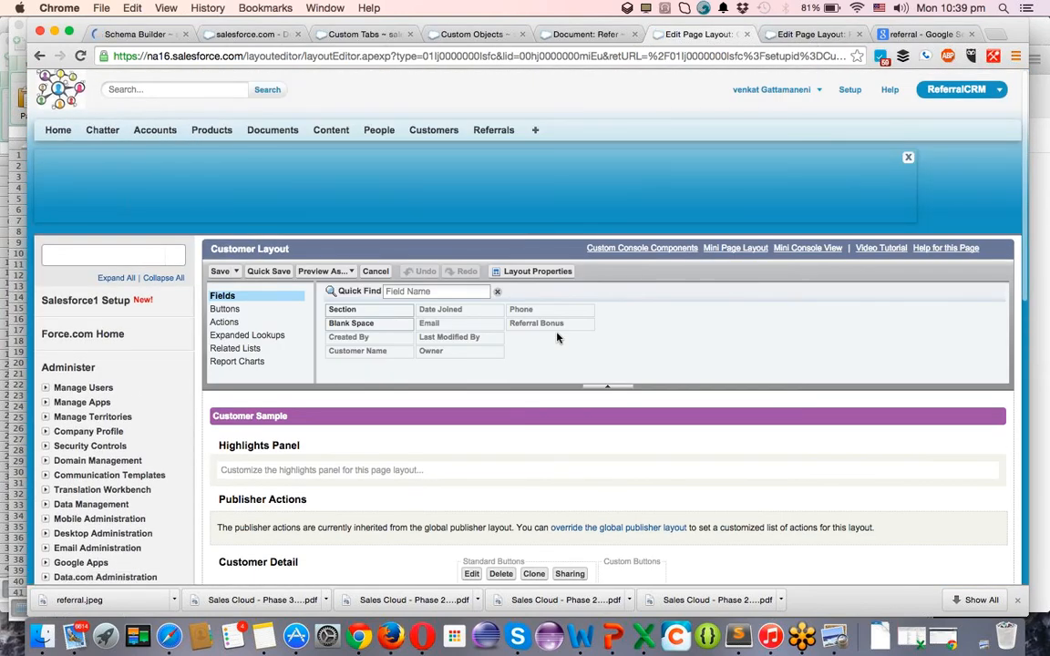
Move the Referrals related list above Open Activities on the Customer layout.
scroll(558, 338, "down", 8)
scroll(557, 338, "down", 4)
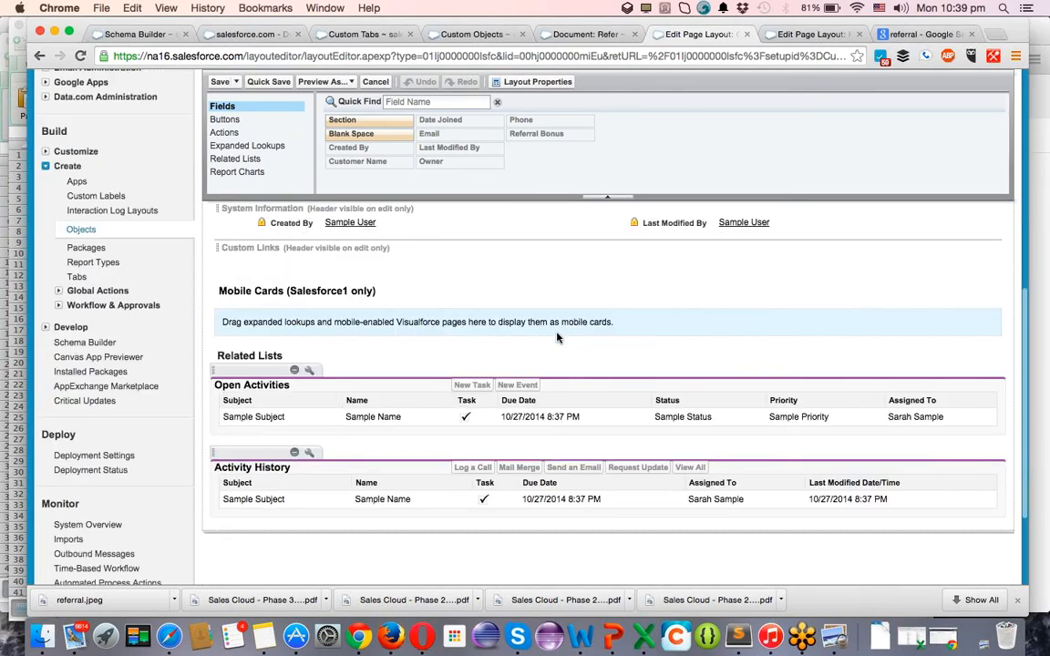
left_click(235, 158)
scroll(364, 150, "down", 3)
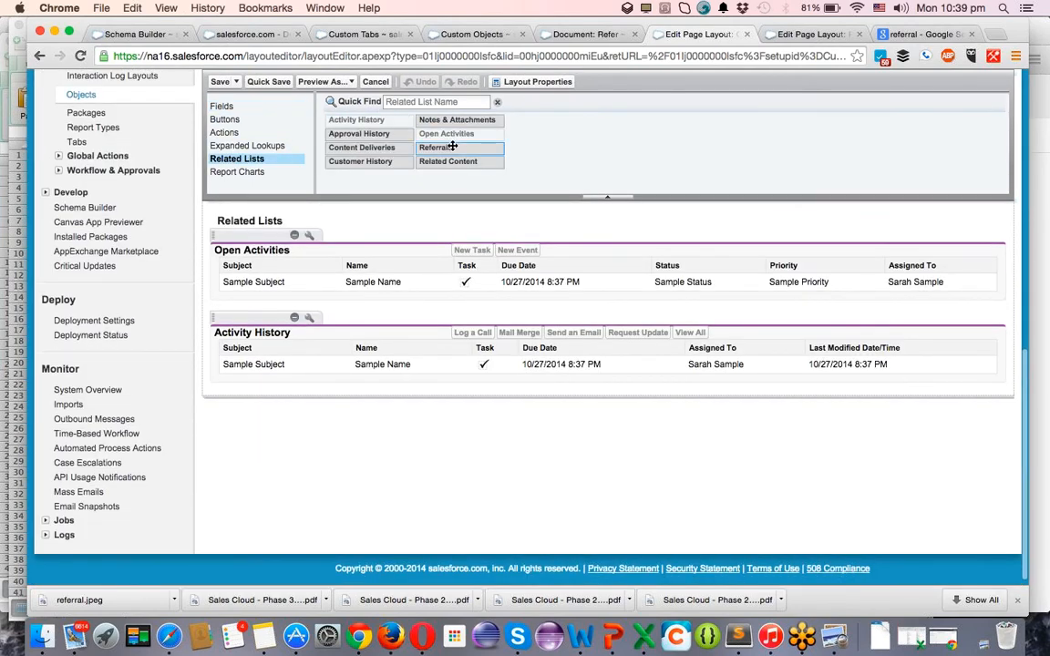
left_click_drag(452, 146, 452, 246)
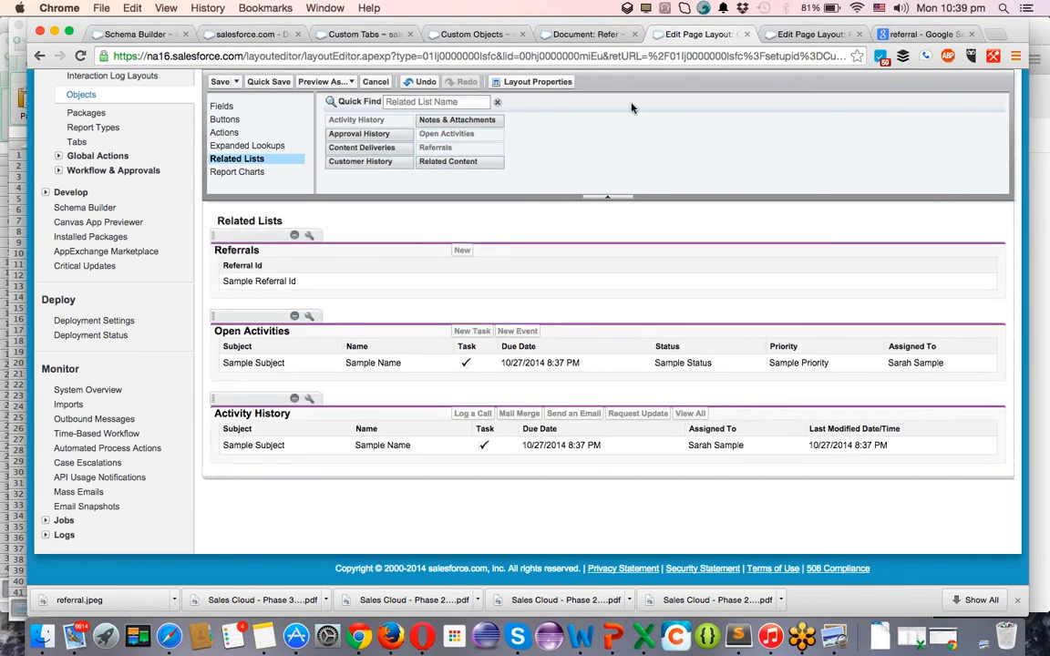
Add Created Date, Email, Friend Name and Phone columns to the Referrals related list.
left_click(309, 235)
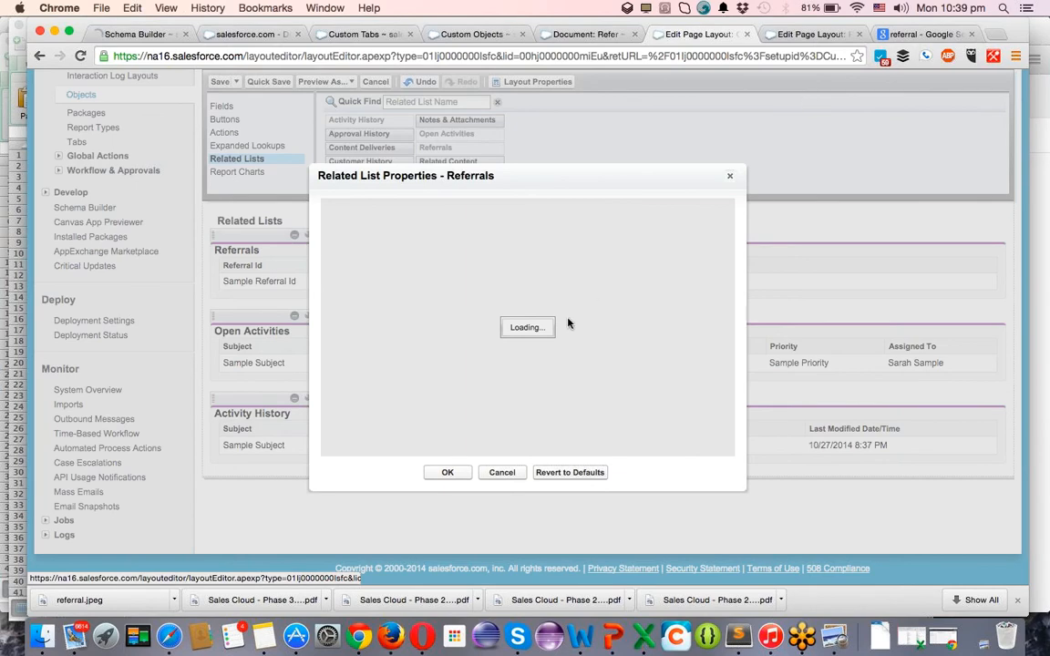
left_click(398, 292)
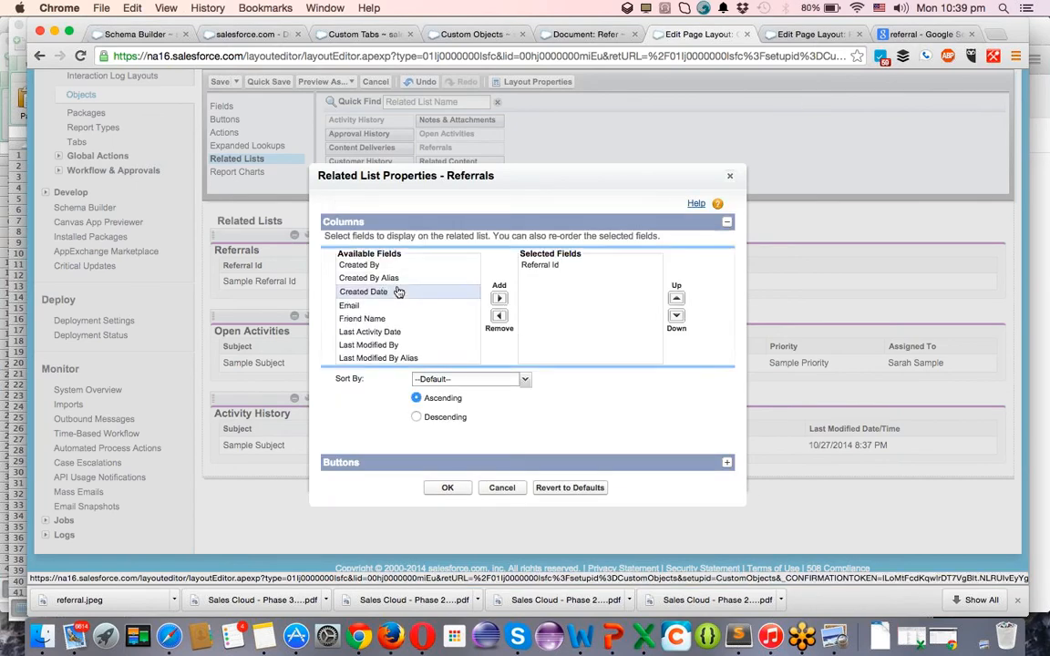
left_click(500, 298)
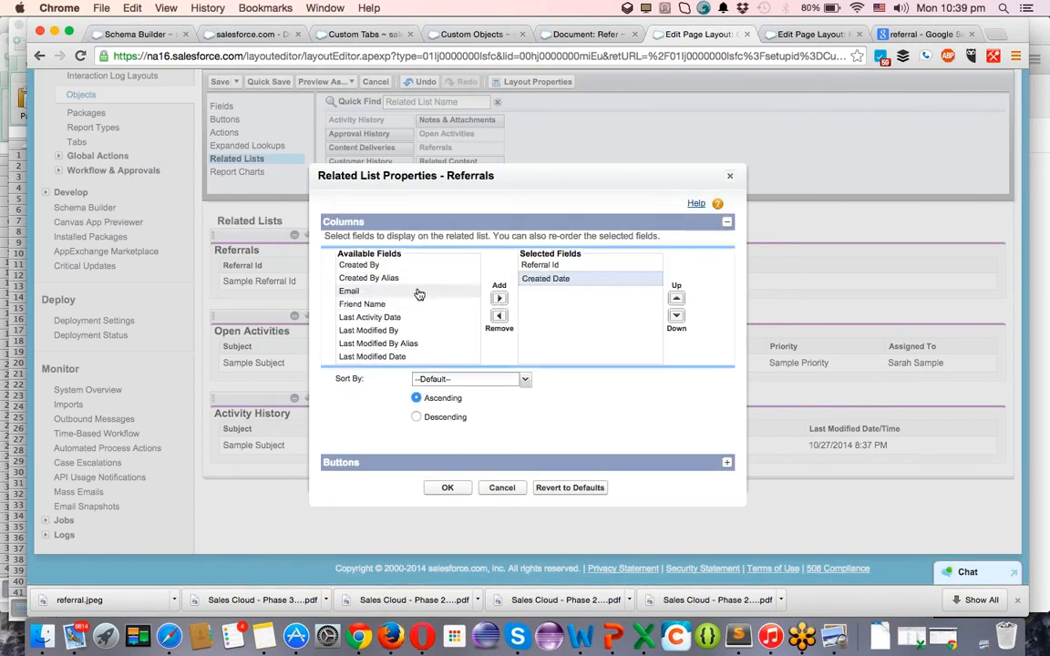
left_click(418, 292)
left_click(499, 298)
left_click(436, 293)
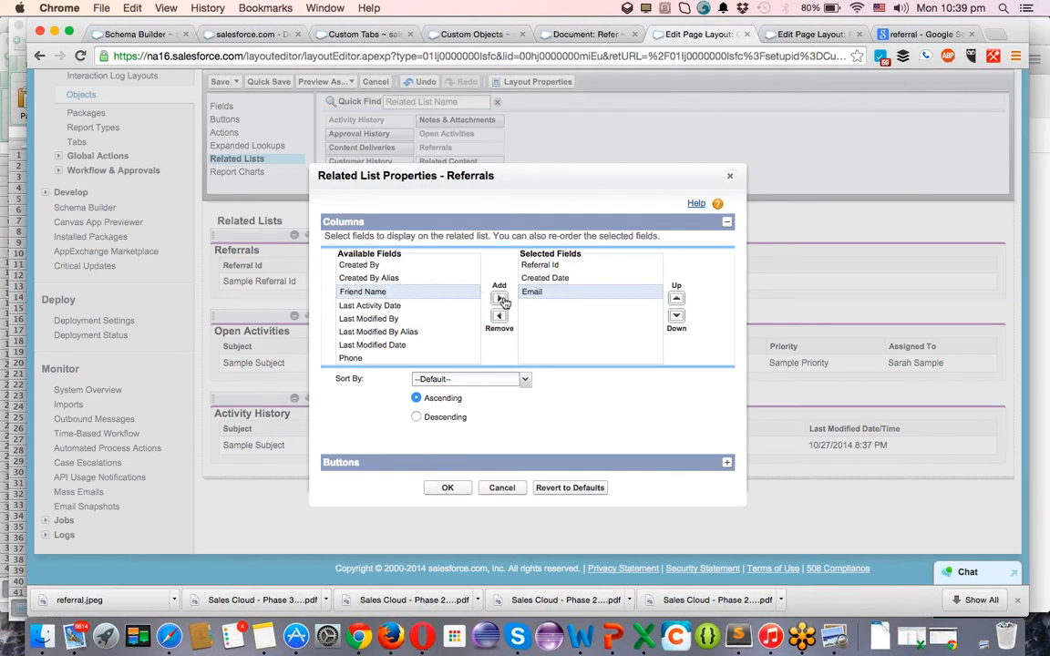
left_click(499, 298)
left_click(425, 293)
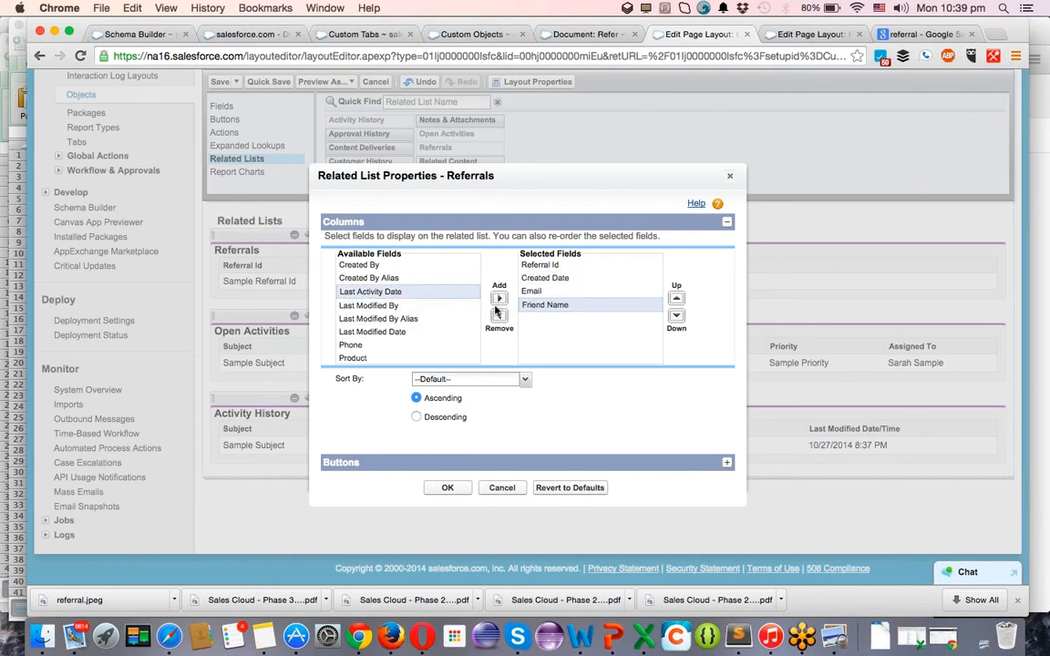
left_click(415, 345)
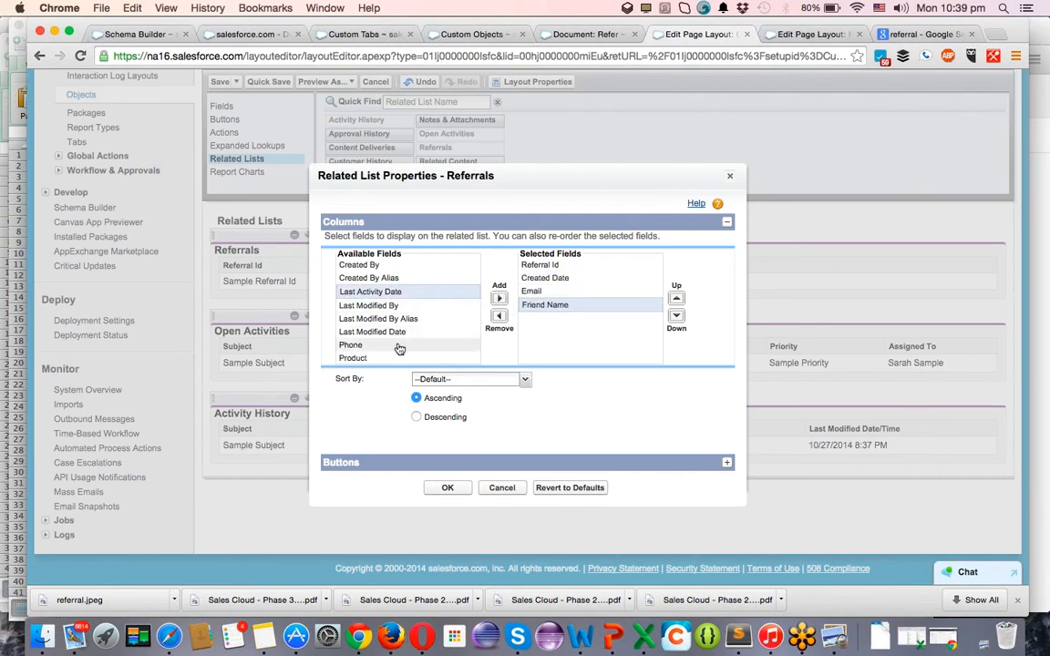
left_click(496, 299)
Add Product, Referral Code, Referral Status and Referred By columns, sorted by Created Date.
scroll(340, 274, "down", 3)
left_click(422, 302)
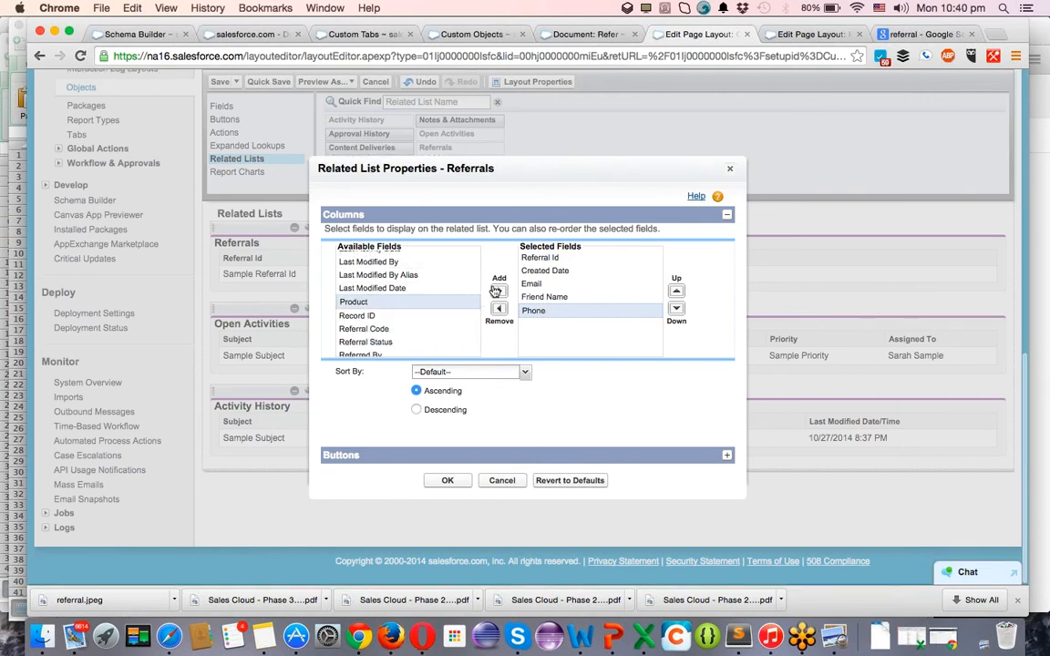
left_click(496, 290)
left_click(430, 311)
left_click(453, 326)
left_click(500, 292)
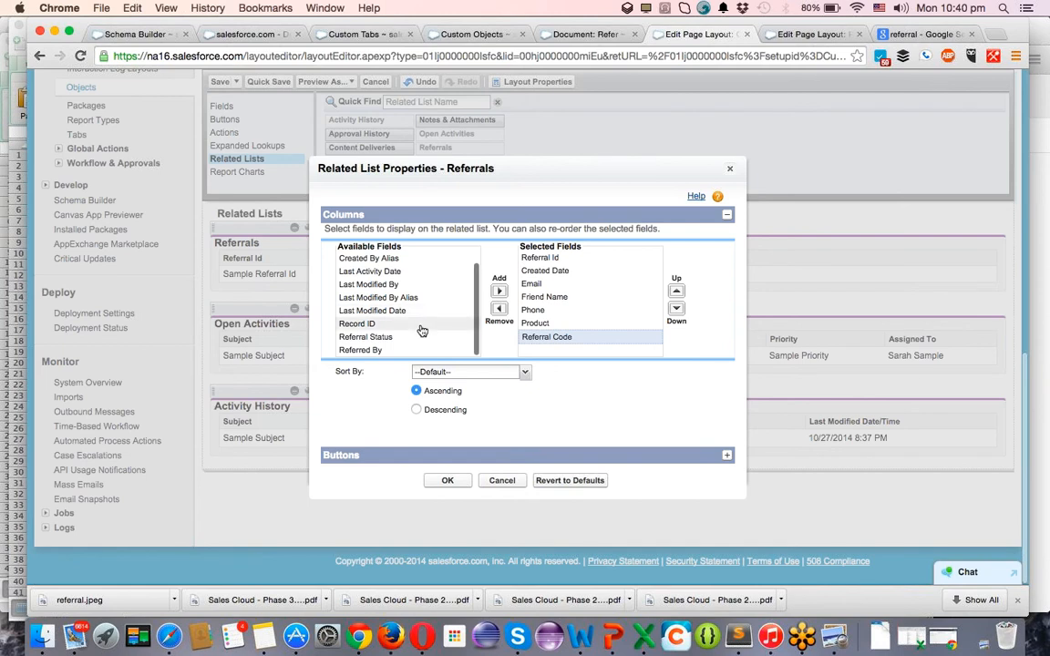
left_click(414, 337)
left_click(498, 291)
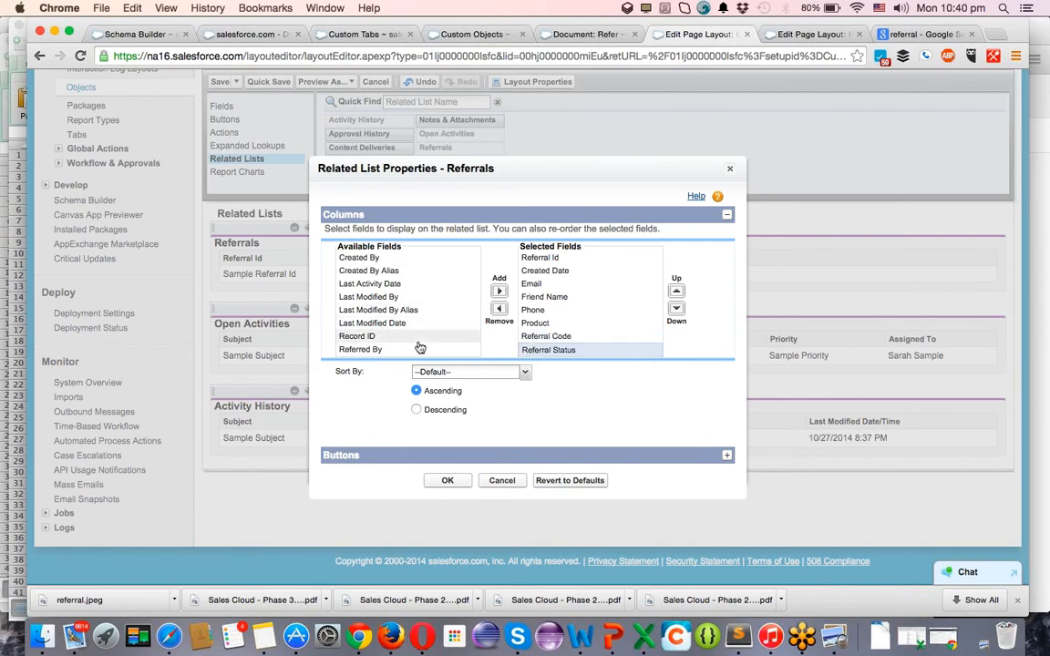
left_click(414, 349)
left_click(499, 291)
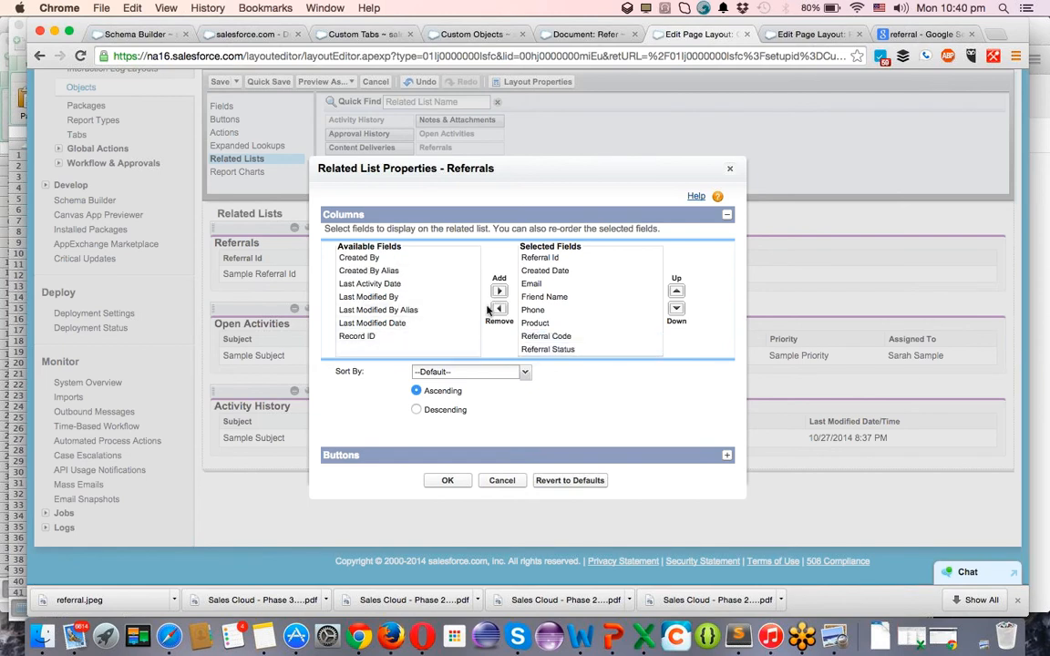
left_click(446, 369)
left_click(437, 414)
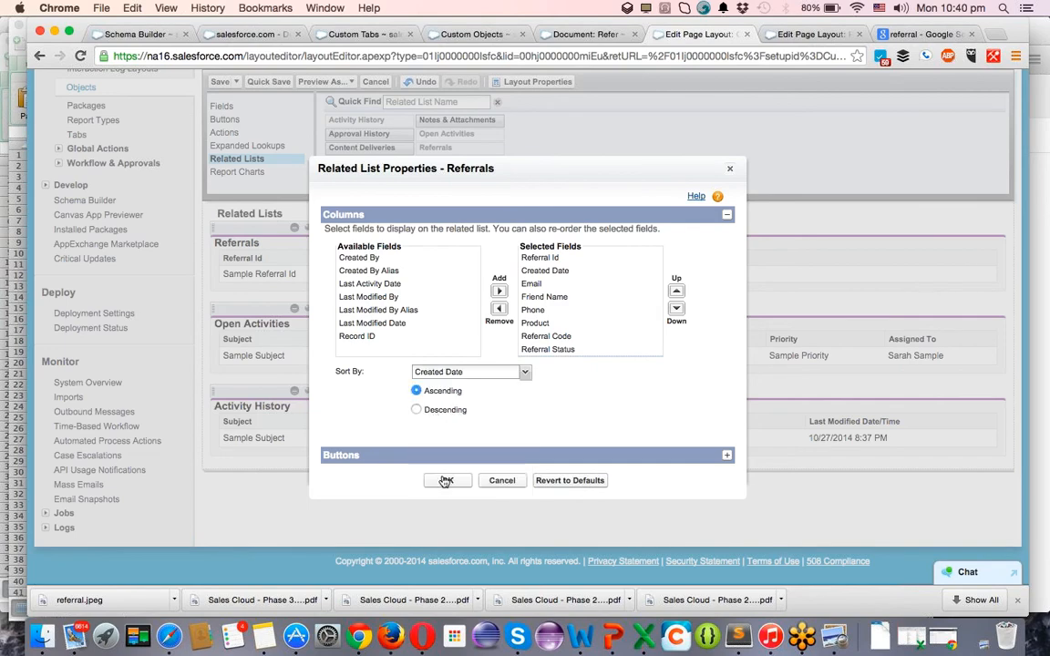
left_click(446, 482)
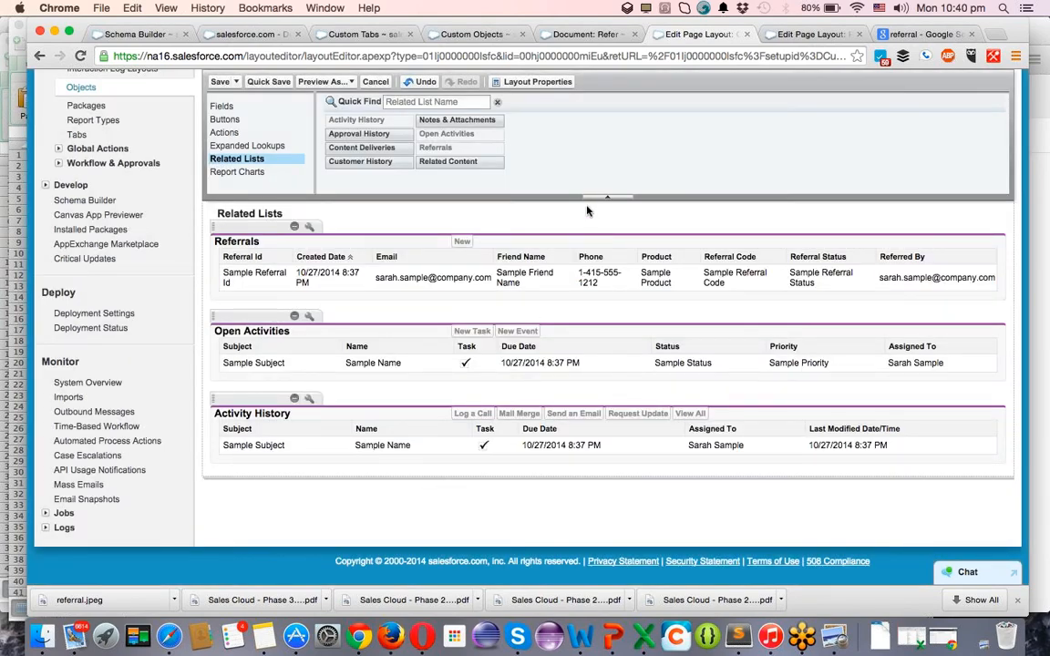
Save the Customer layout, then the Product layout, answering Yes to overwrite each time, and return to Schema Builder.
left_click(219, 81)
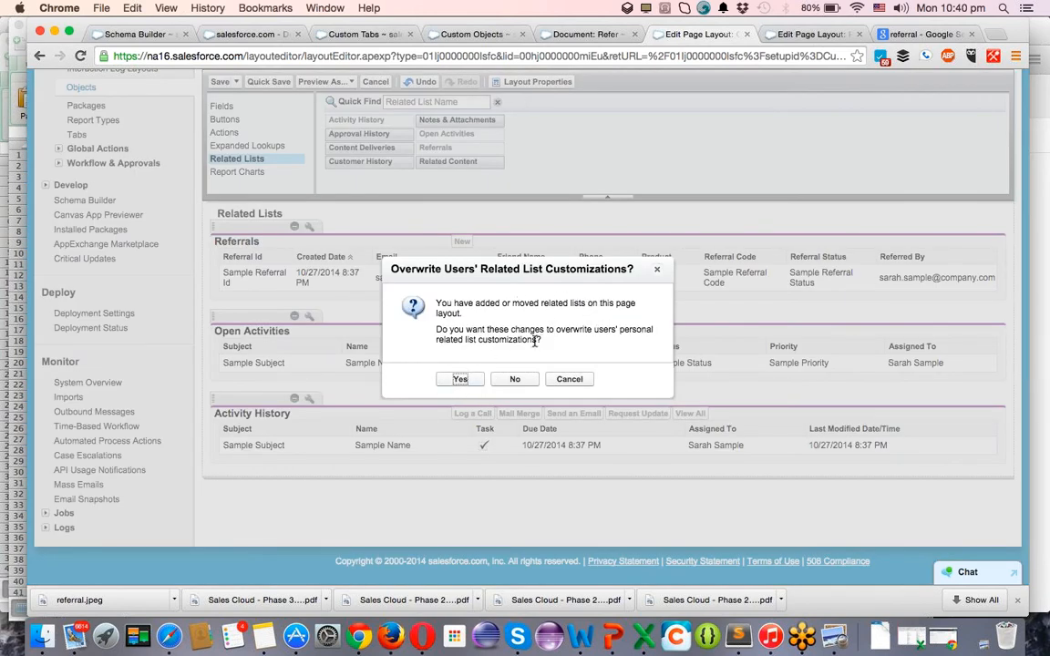
left_click(463, 379)
left_click(805, 34)
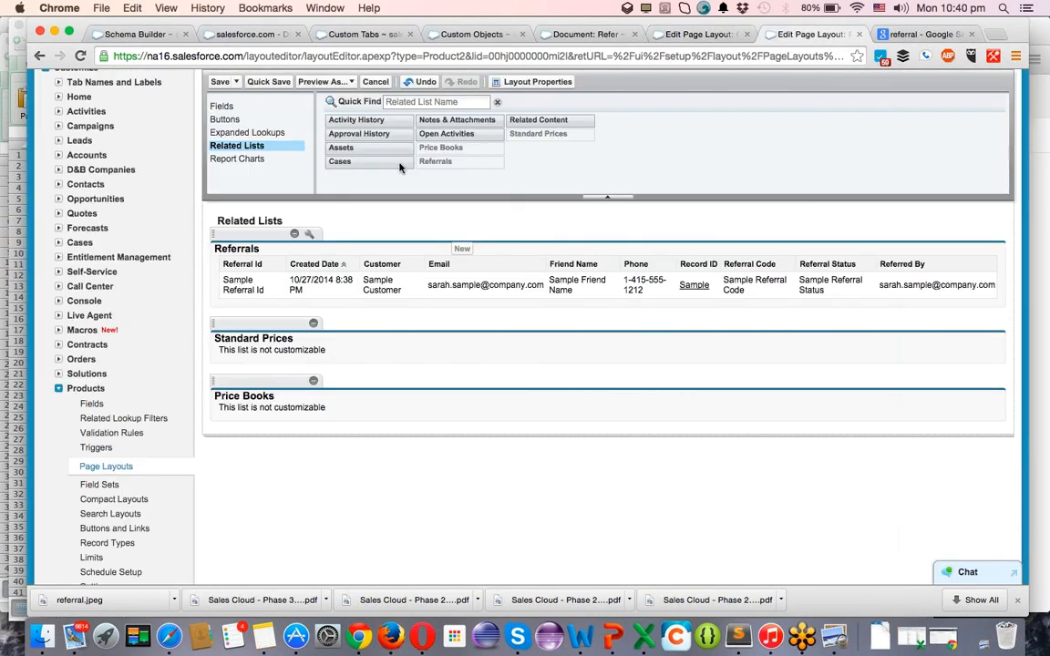
left_click(220, 82)
left_click(460, 379)
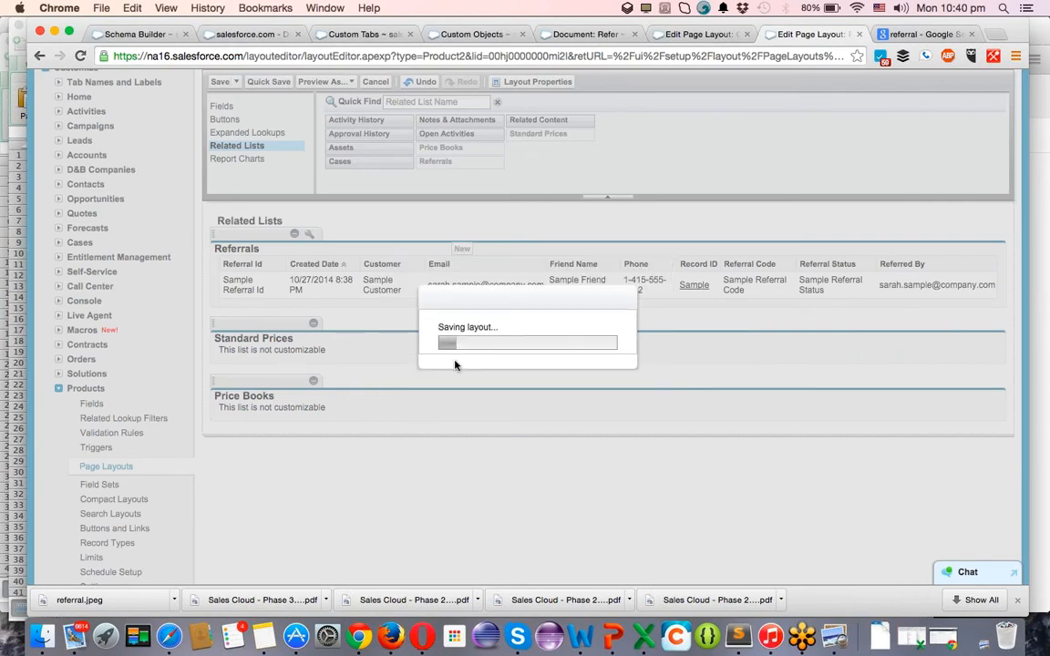
left_click(141, 35)
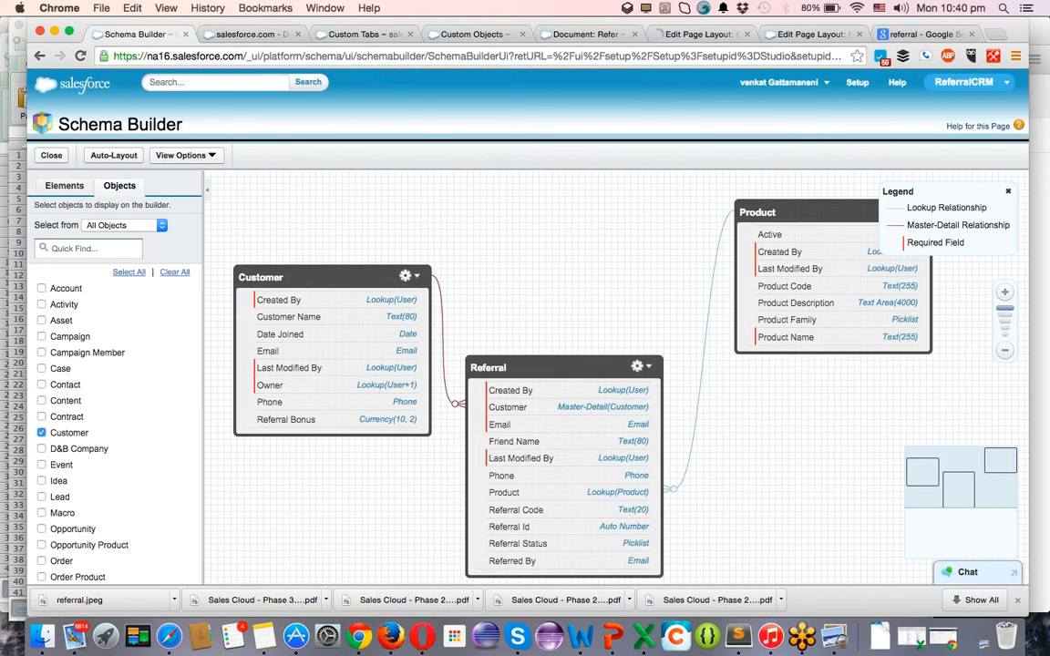
Reload the ReferralCRM home page so the new Customers and Referrals tabs appear.
left_click(962, 83)
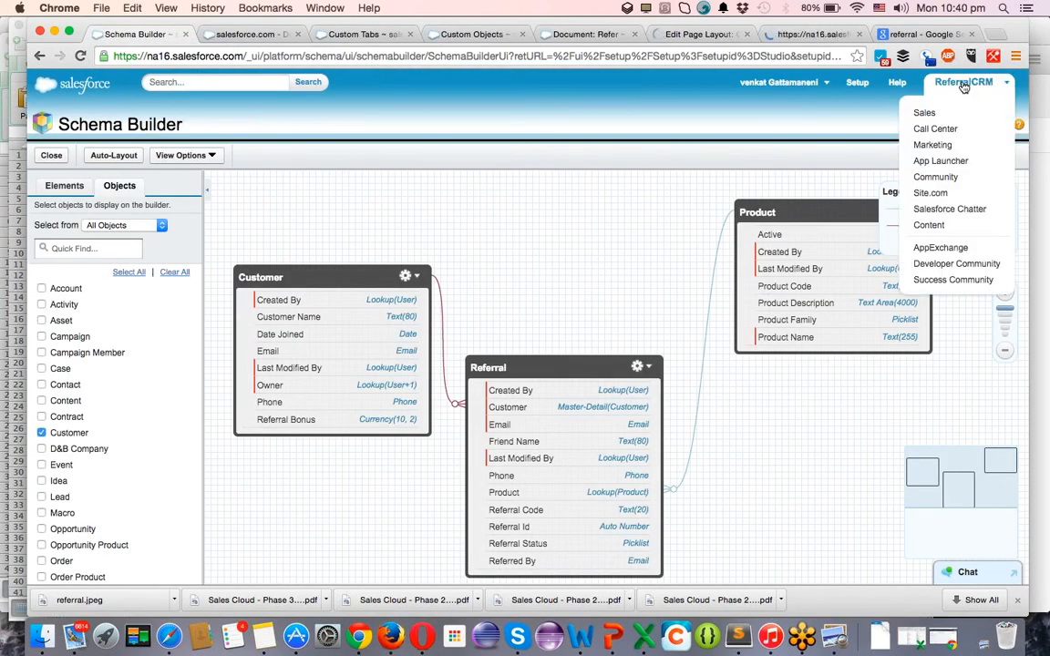
left_click(244, 34)
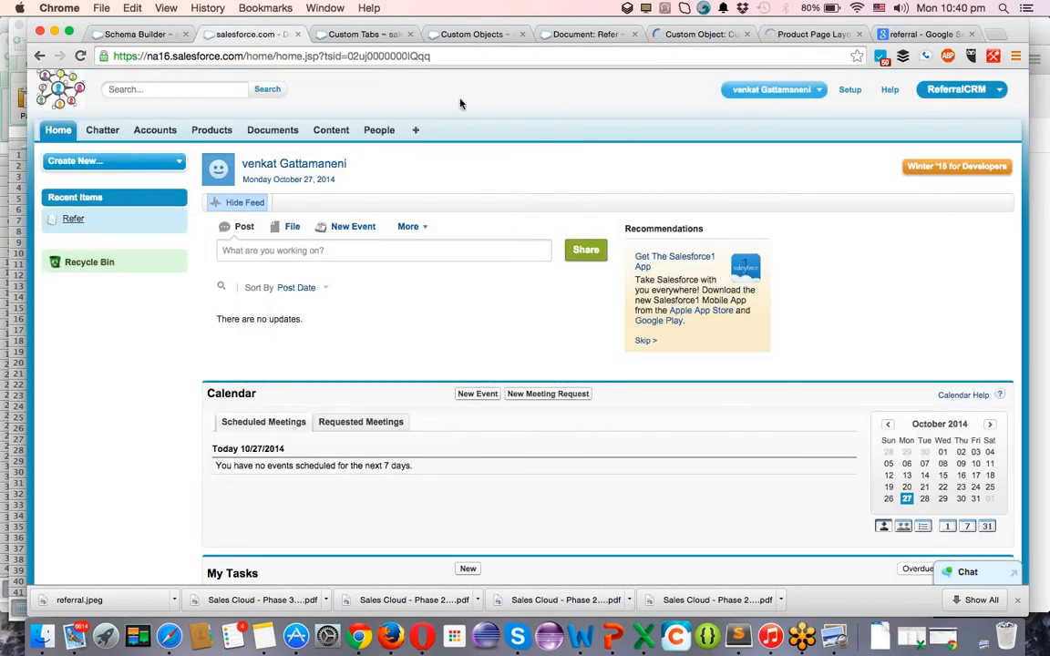
key("super+r")
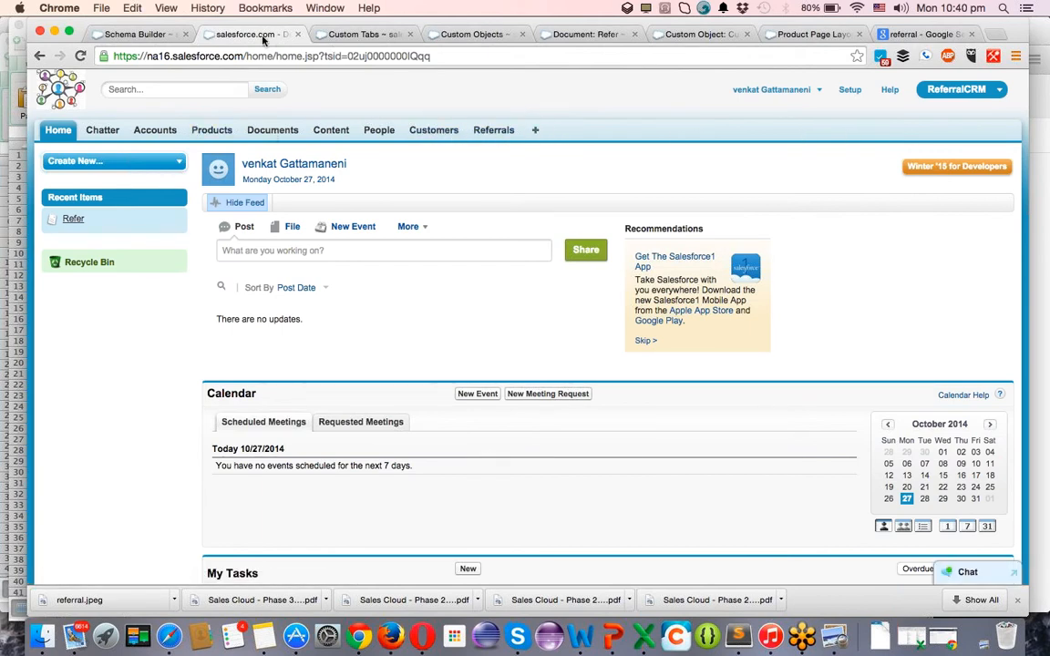
Go to the Apps setup page and open the ReferralCRM app for editing.
left_click(342, 41)
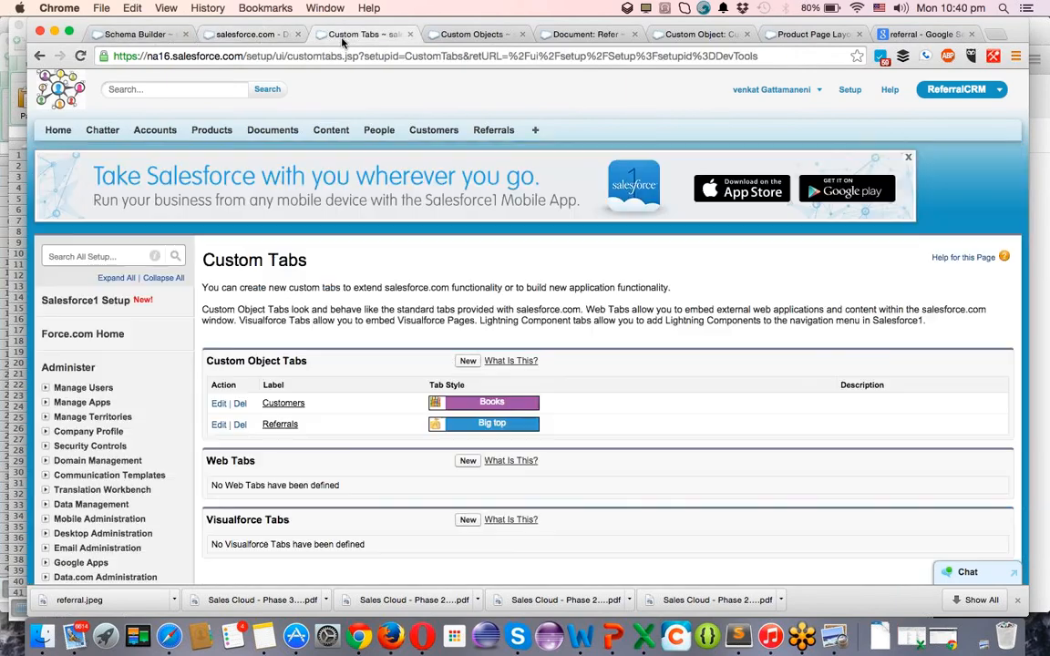
scroll(182, 392, "down", 5)
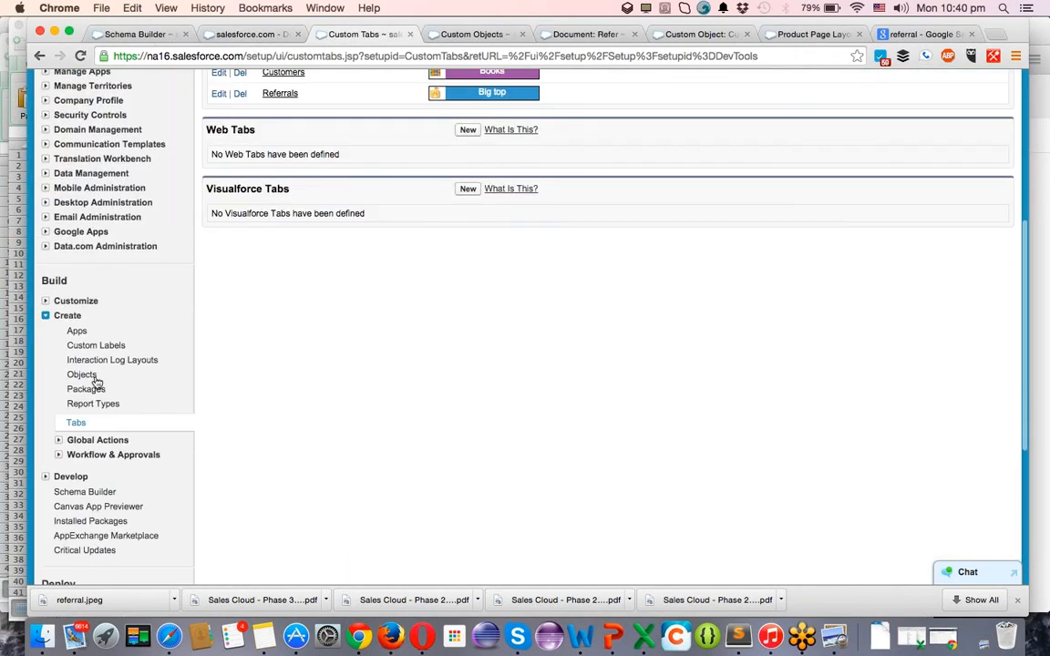
left_click(77, 332)
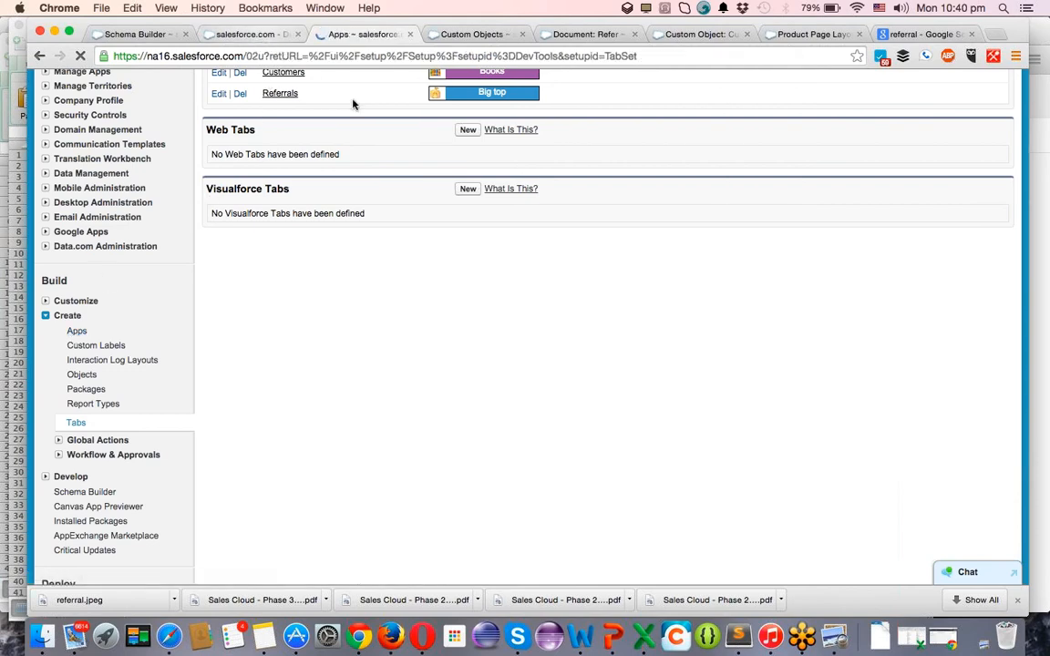
scroll(279, 483, "down", 3)
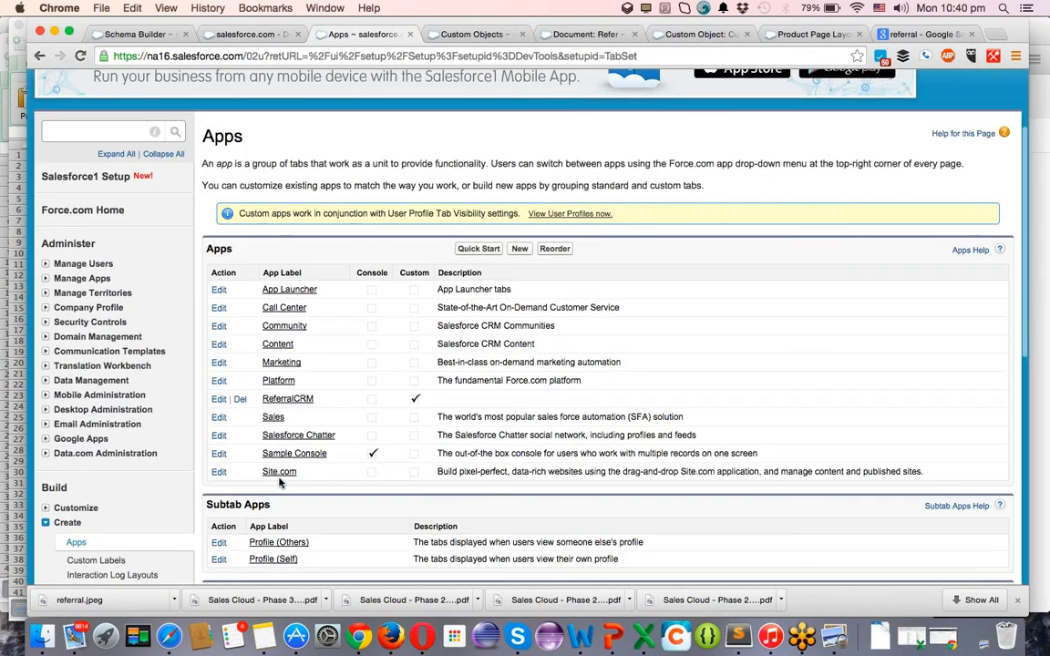
left_click(219, 399)
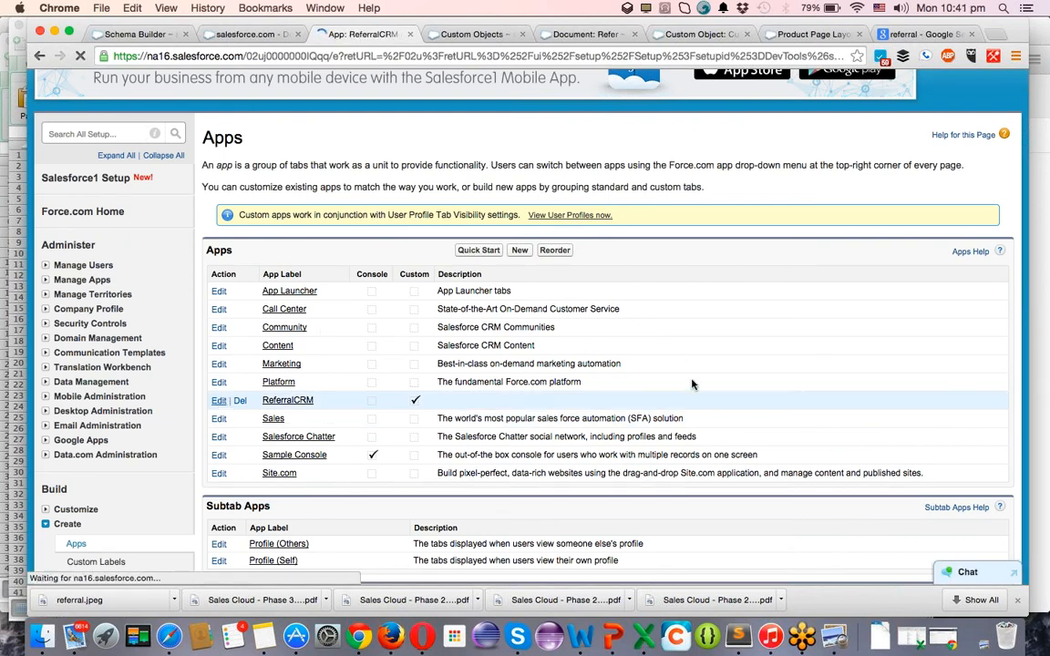
Move Customers and Referrals up four places to sit right after Home, and save.
scroll(674, 383, "down", 5)
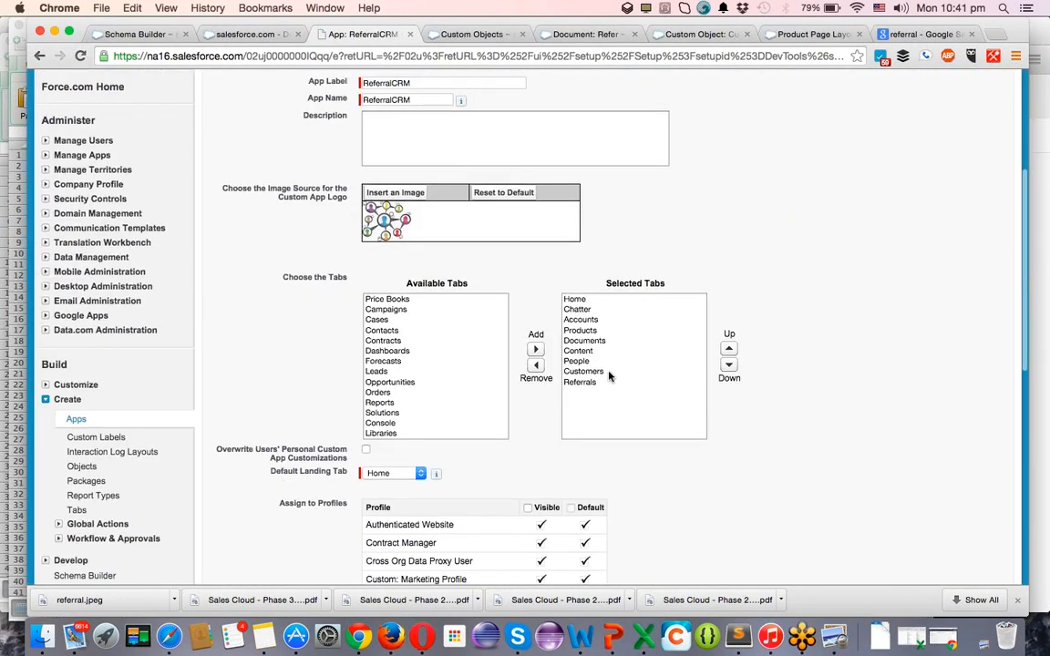
left_click(604, 371)
key("shift+Down")
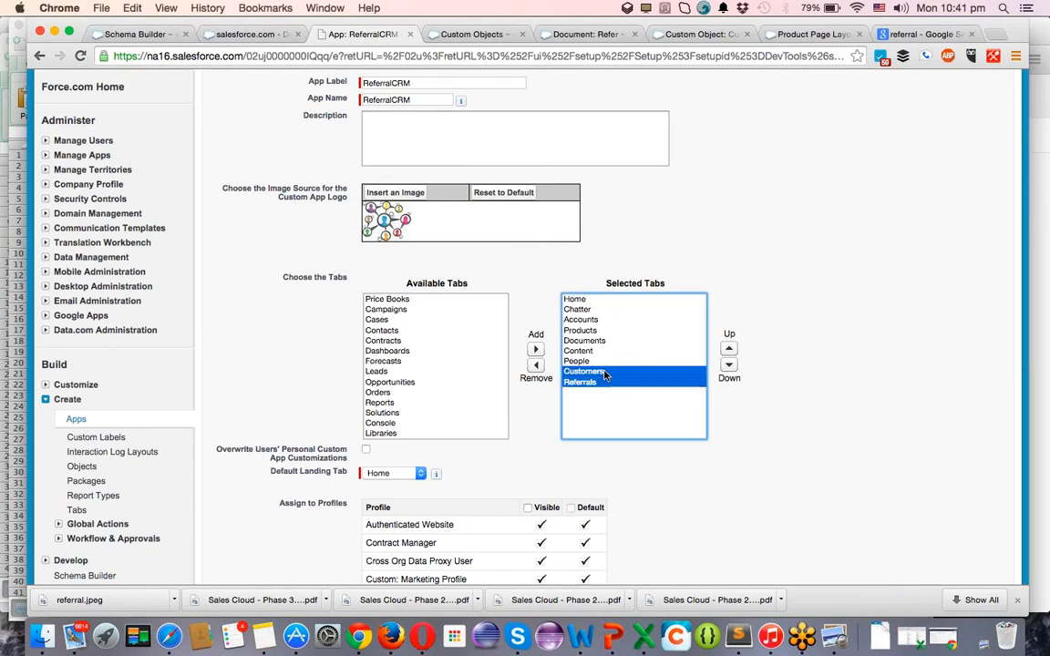
left_click(728, 349)
left_click(728, 349)
left_click(728, 349)
left_click(728, 349)
left_click(728, 349)
left_click(728, 349)
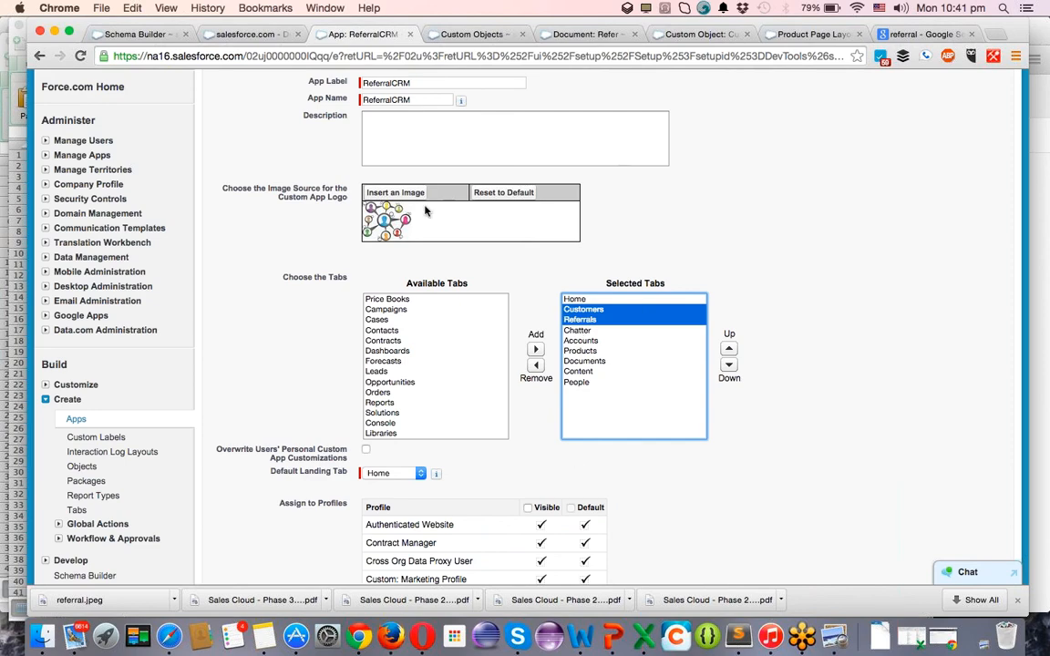
scroll(424, 212, "up", 5)
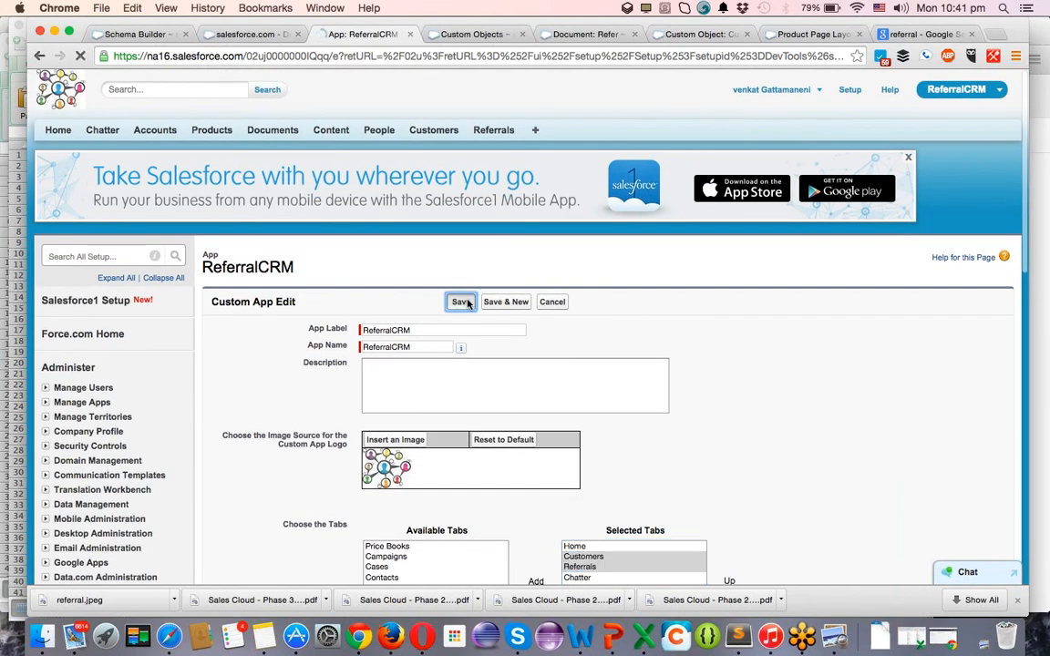
left_click(464, 301)
left_click(257, 35)
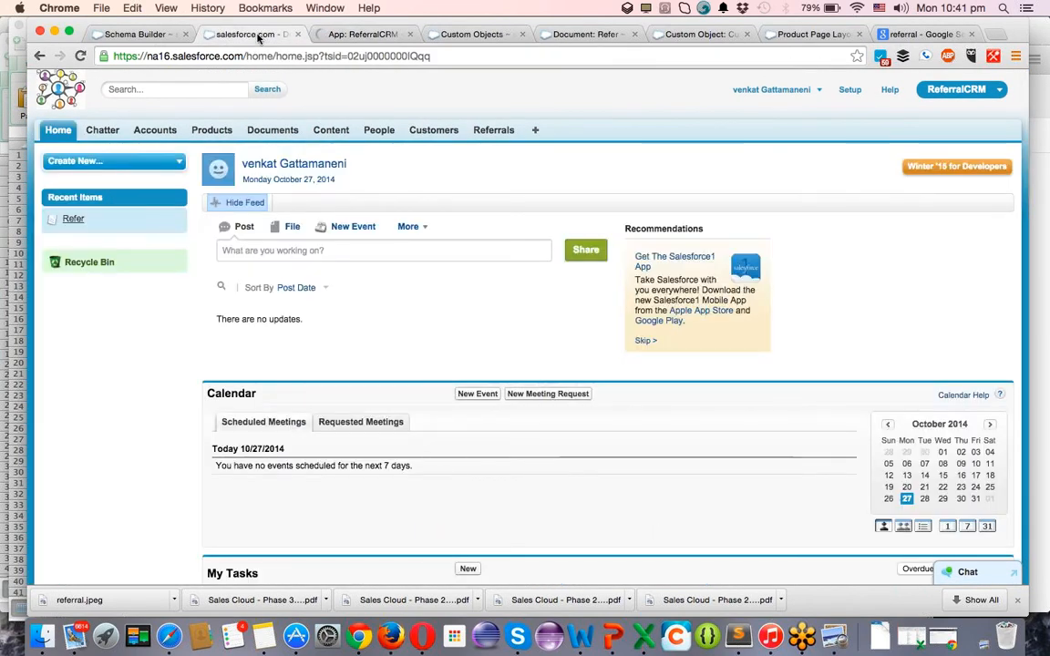
Reload the home page to confirm Customers and Referrals now follow Home.
key("super+r")
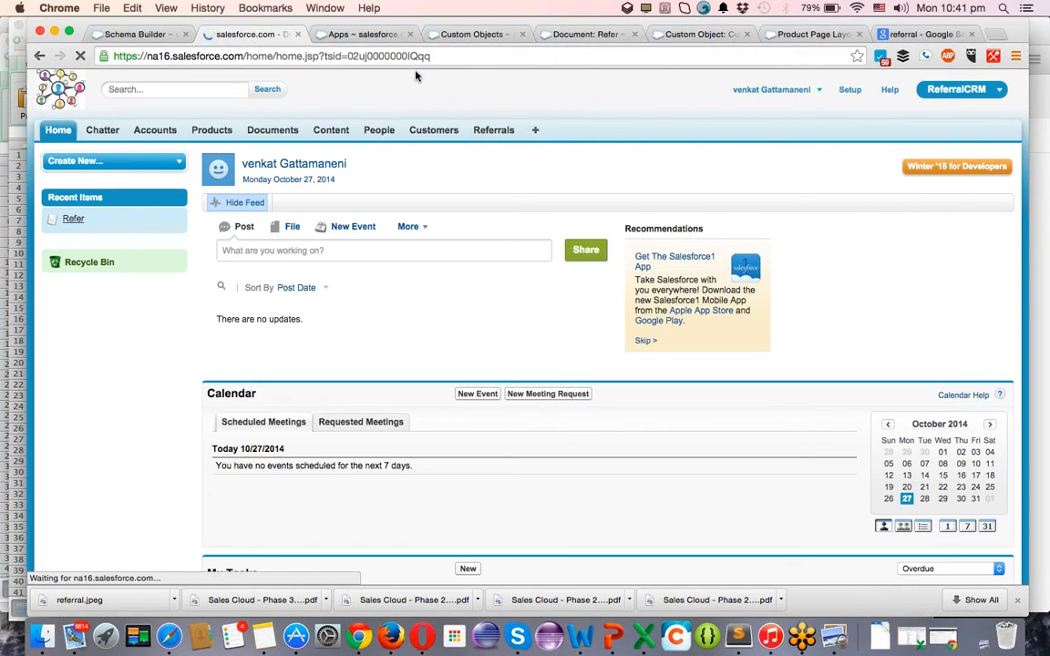
left_click(354, 37)
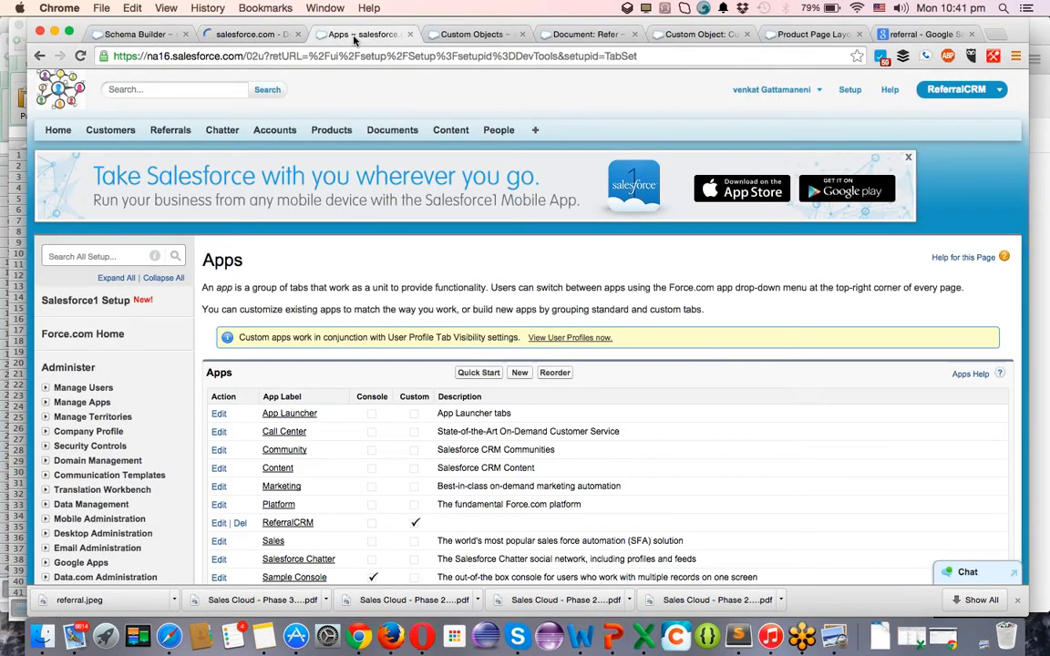
left_click(256, 37)
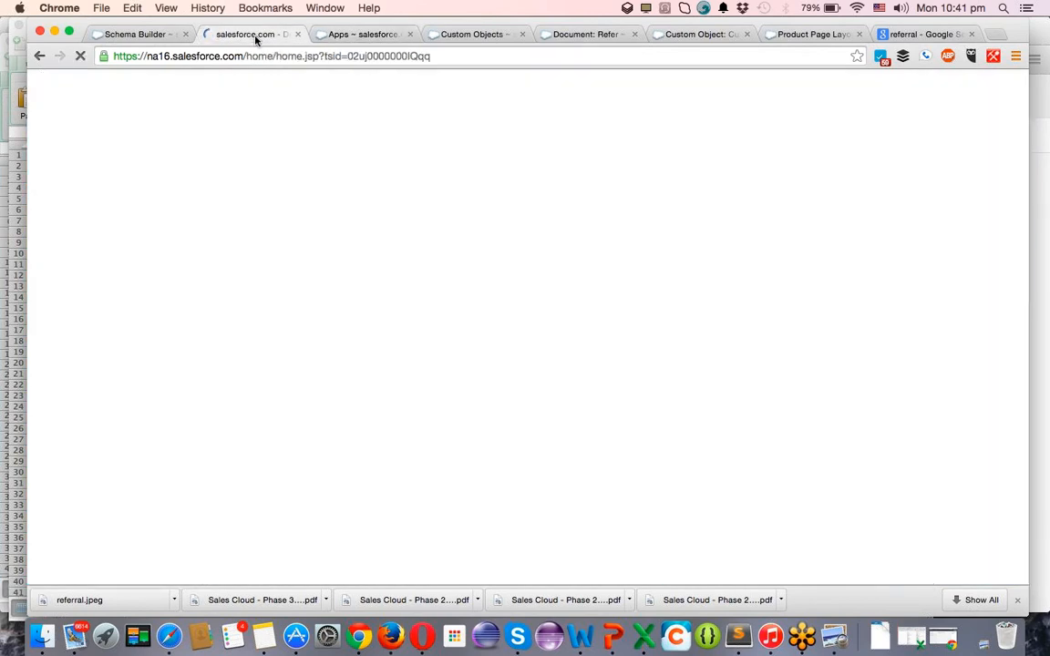
left_click(396, 36)
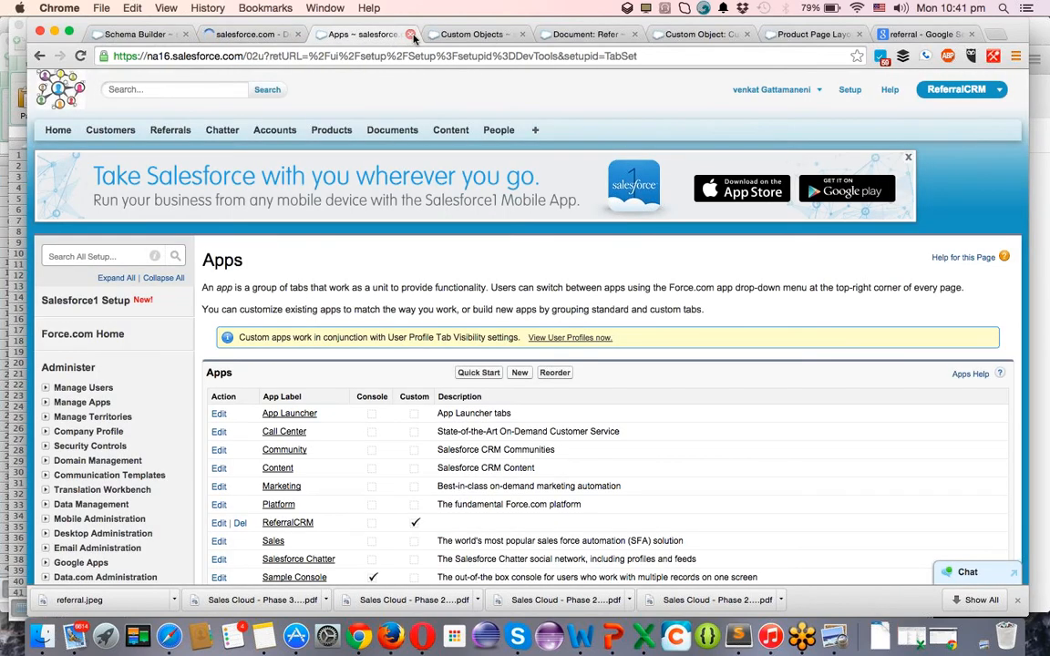
Close the Apps, Custom Objects, document, Customer object, Product layout and Google browser tabs.
left_click(410, 35)
left_click(410, 35)
left_click(410, 34)
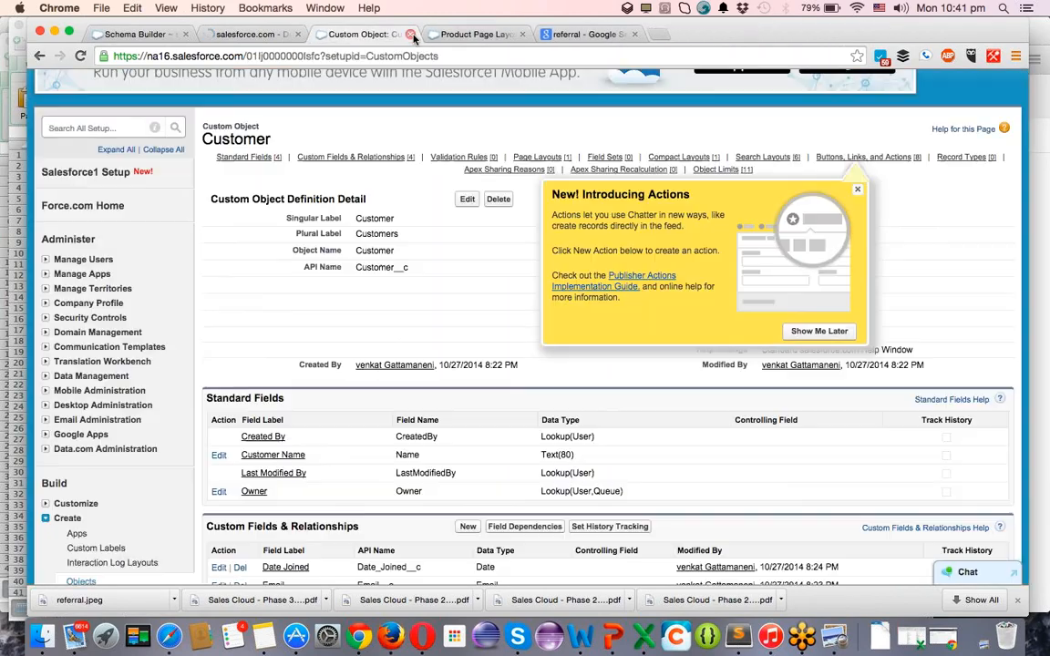
left_click(410, 34)
left_click(410, 34)
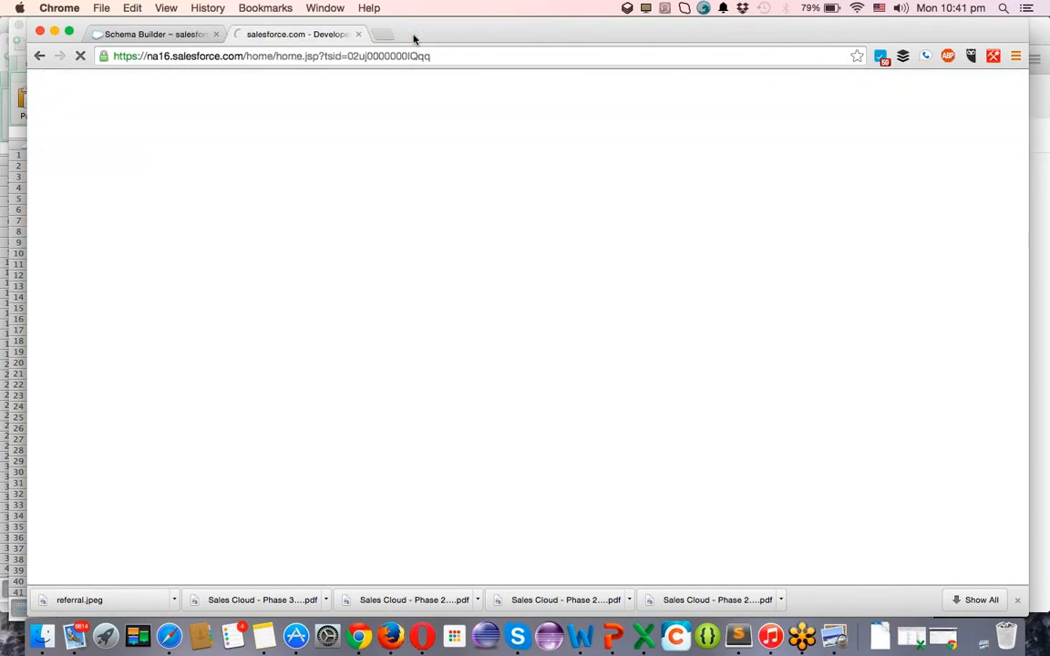
left_click(411, 34)
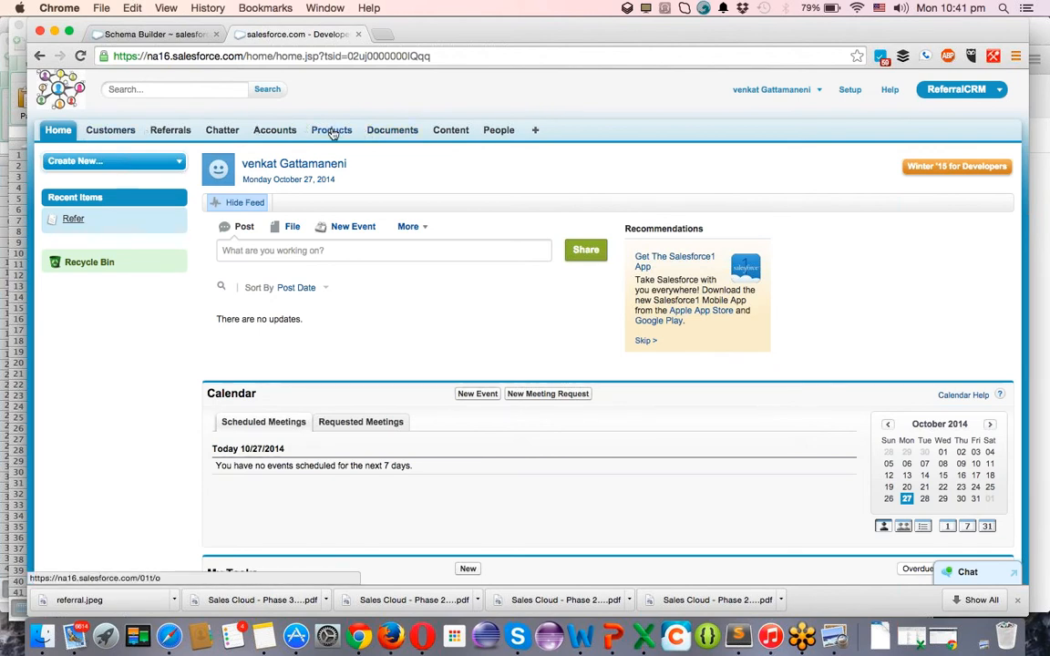
Start a new Customer record and enter the customer's name and e-mail address.
left_click(129, 133)
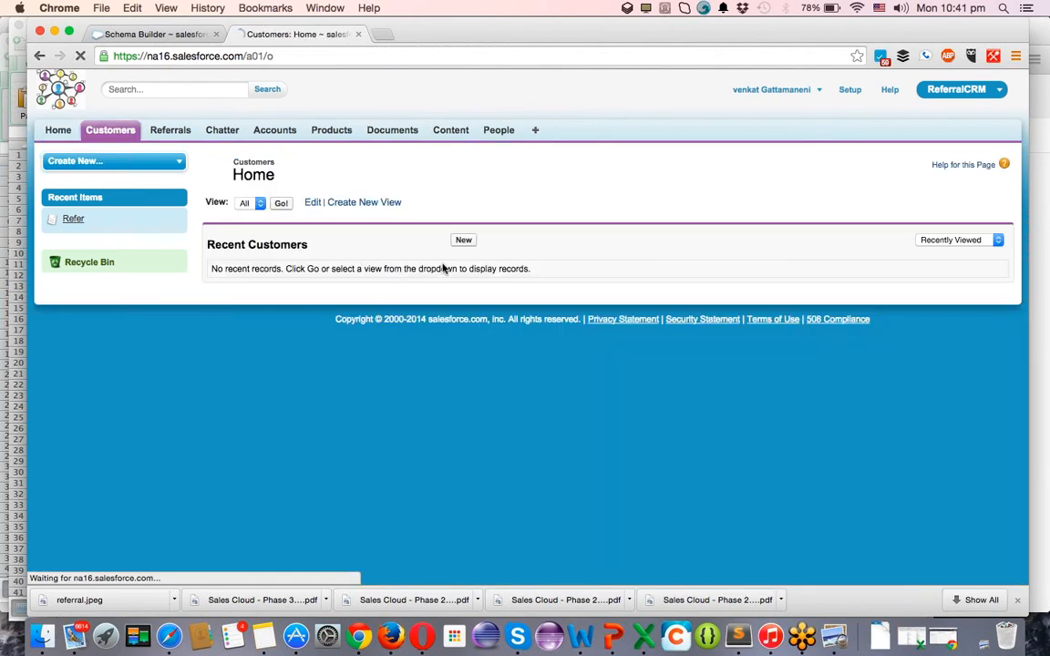
left_click(464, 241)
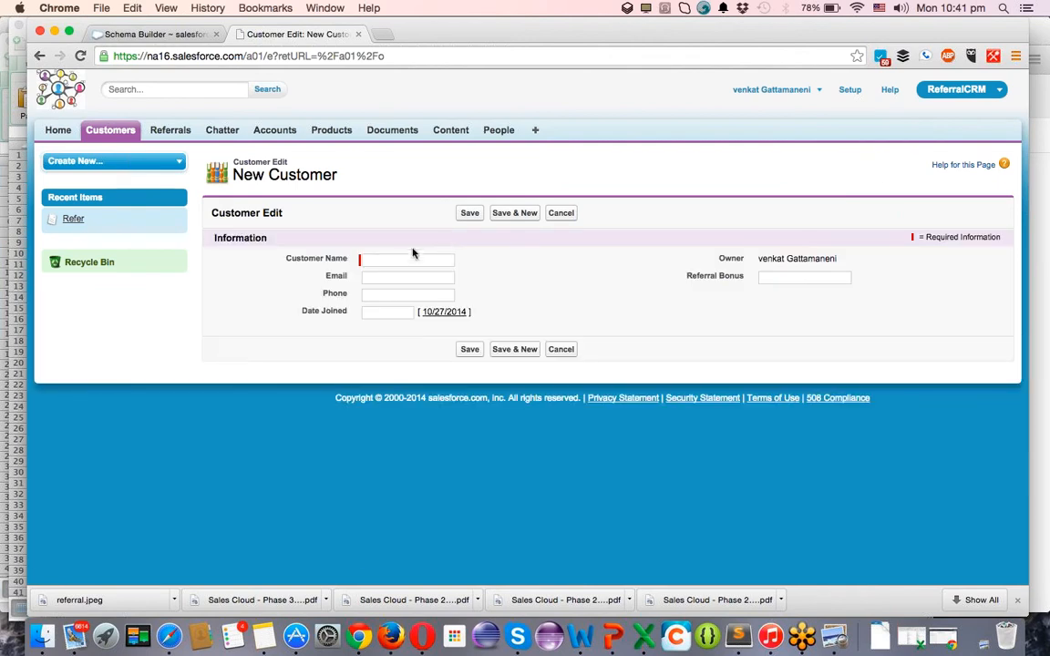
left_click(397, 261)
type("venka")
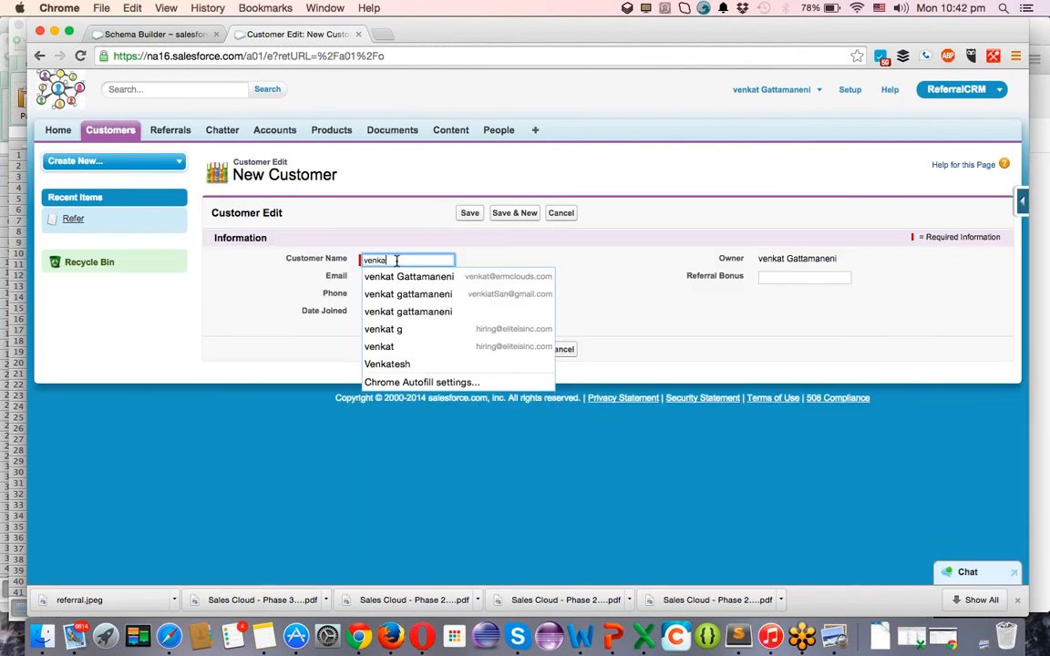
type("t")
key("Tab")
type("venk")
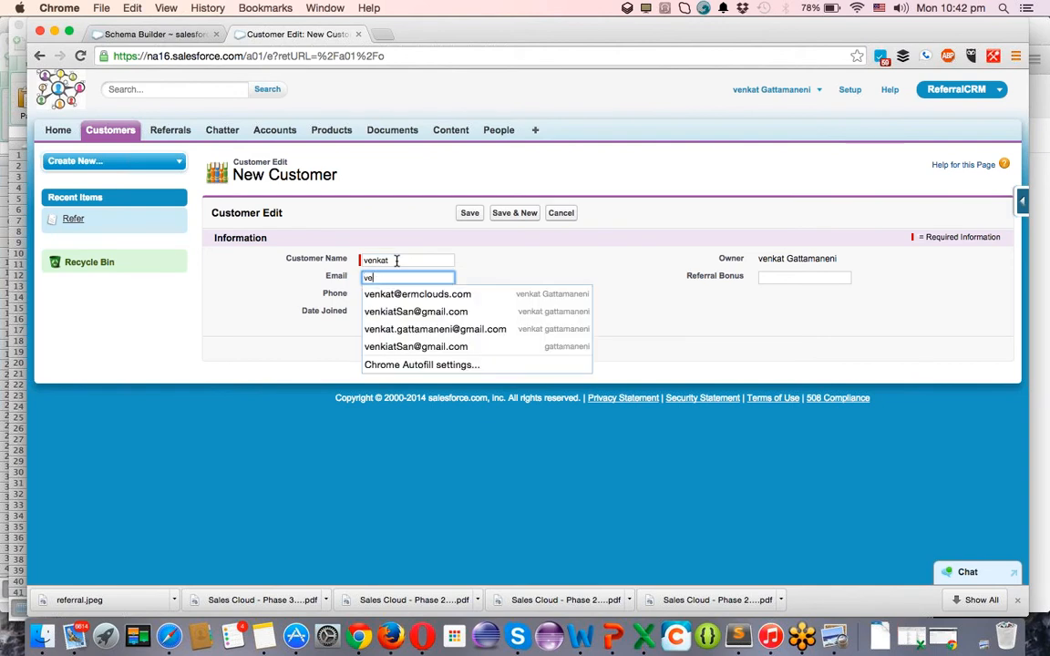
key("Down")
key("Tab")
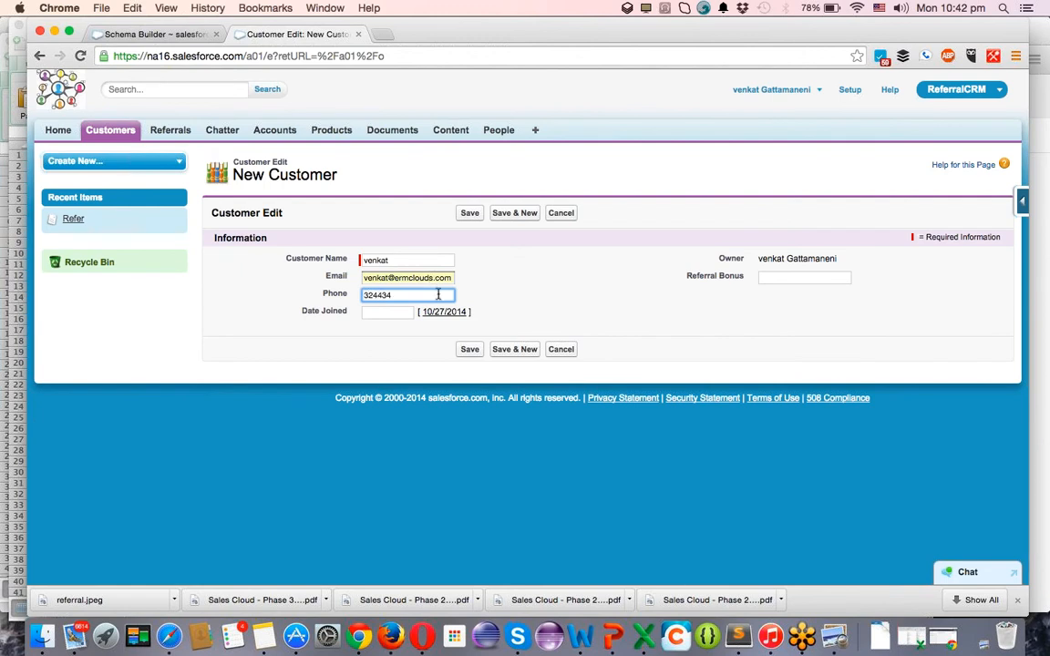
Set Date Joined to 10/6/2014 and save the customer record.
key("Tab")
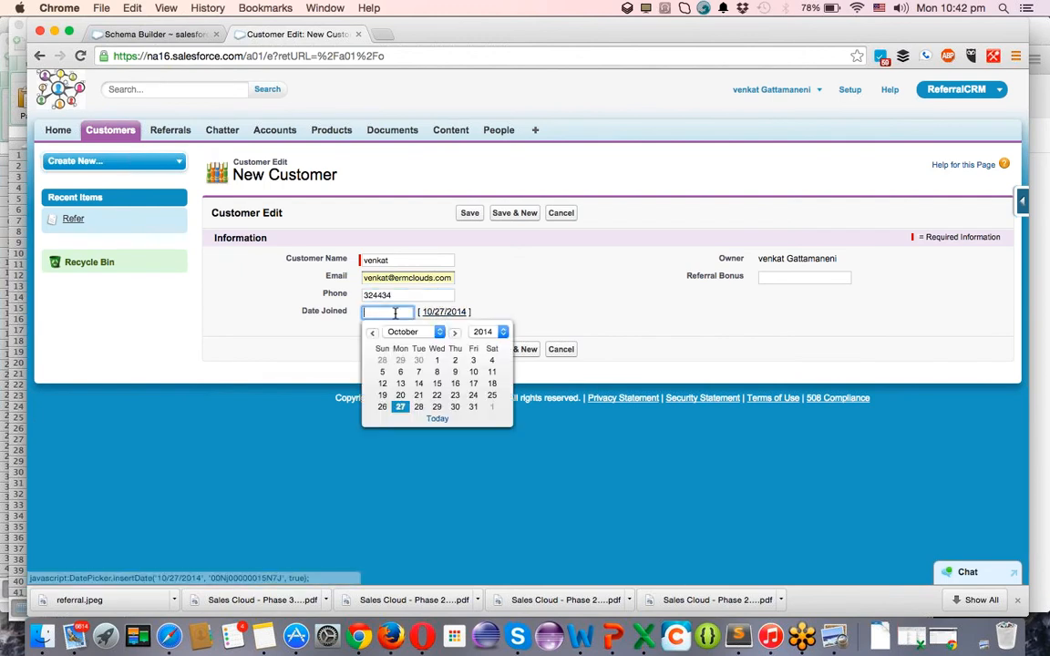
left_click(401, 373)
left_click(779, 278)
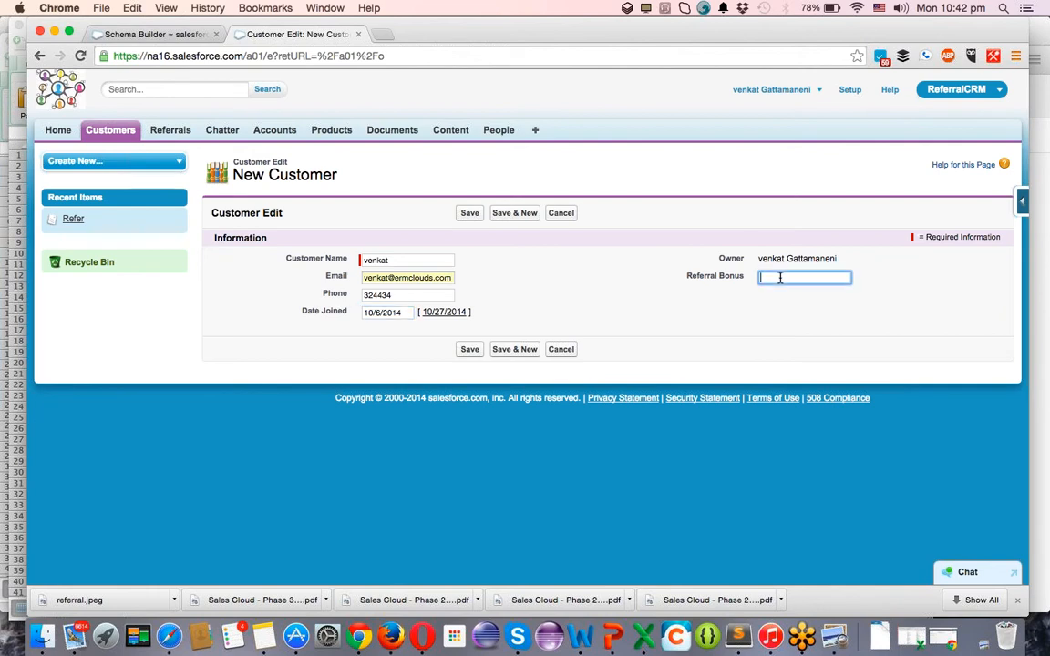
left_click(470, 350)
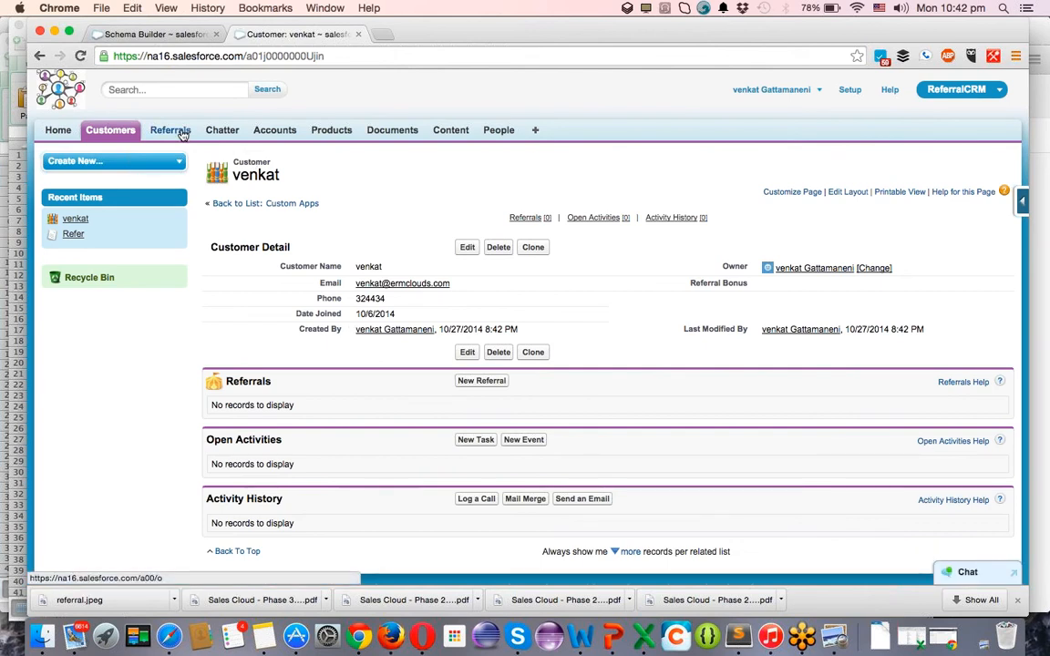
Start a new Referral and fill in the friend's e-mail and phone number.
left_click(182, 133)
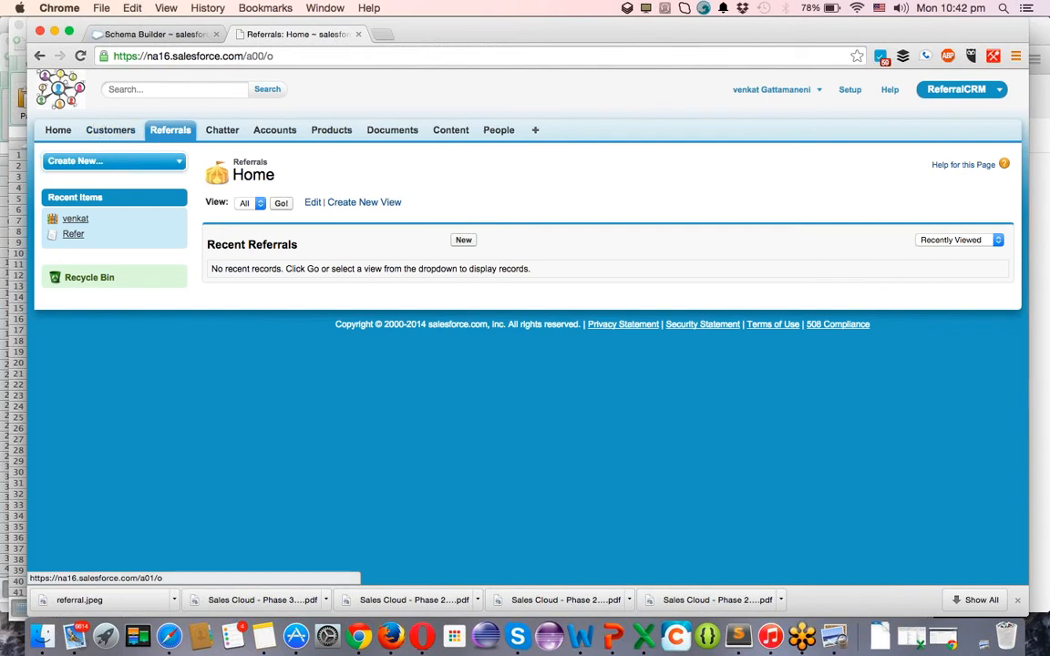
left_click(463, 241)
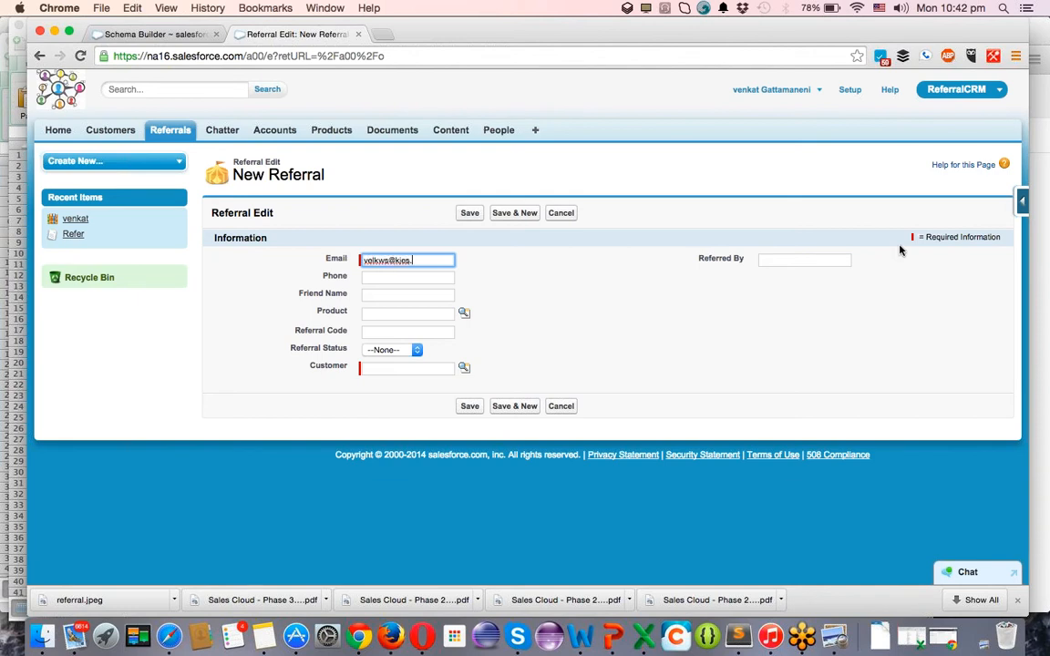
type("m")
key("Tab")
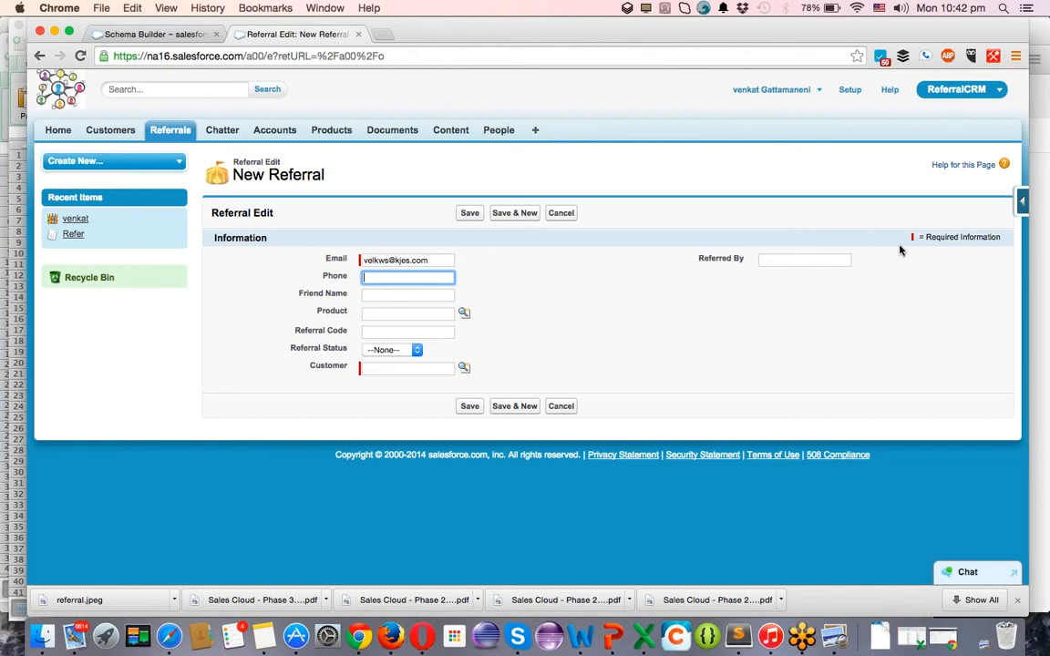
key("Tab")
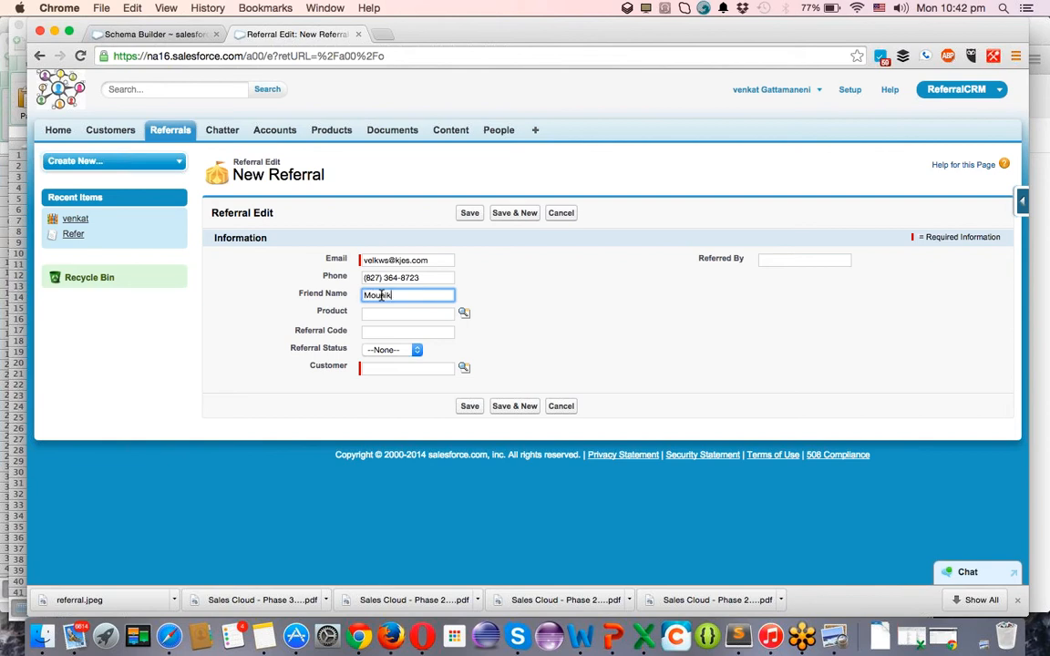
Choose GenWatt Diesel 1000kW as the product and enter the referral code.
key("Tab")
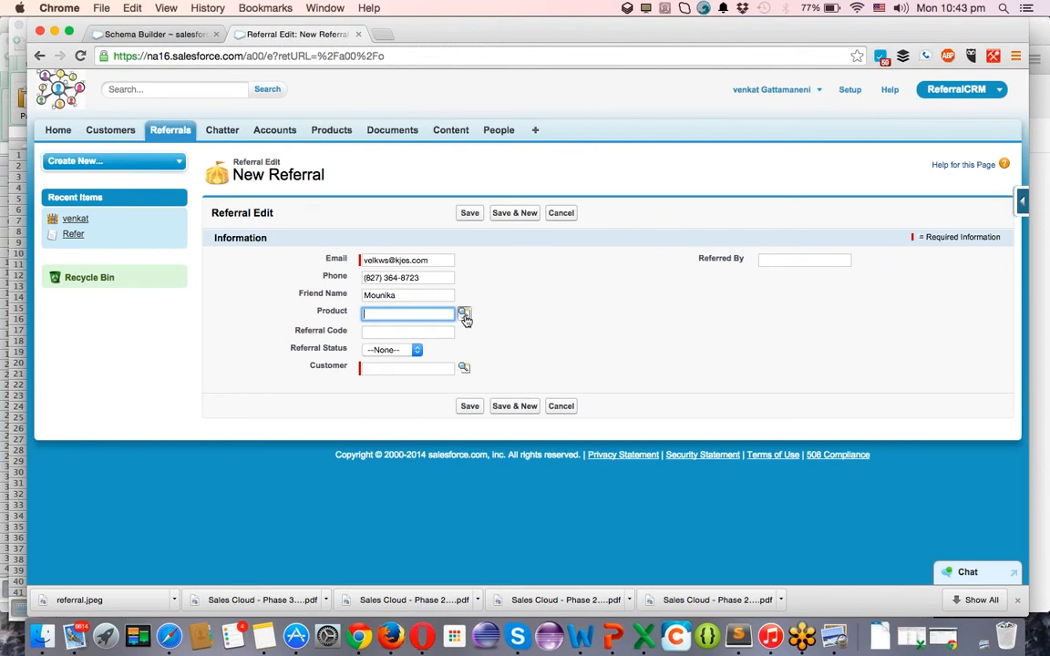
left_click(464, 315)
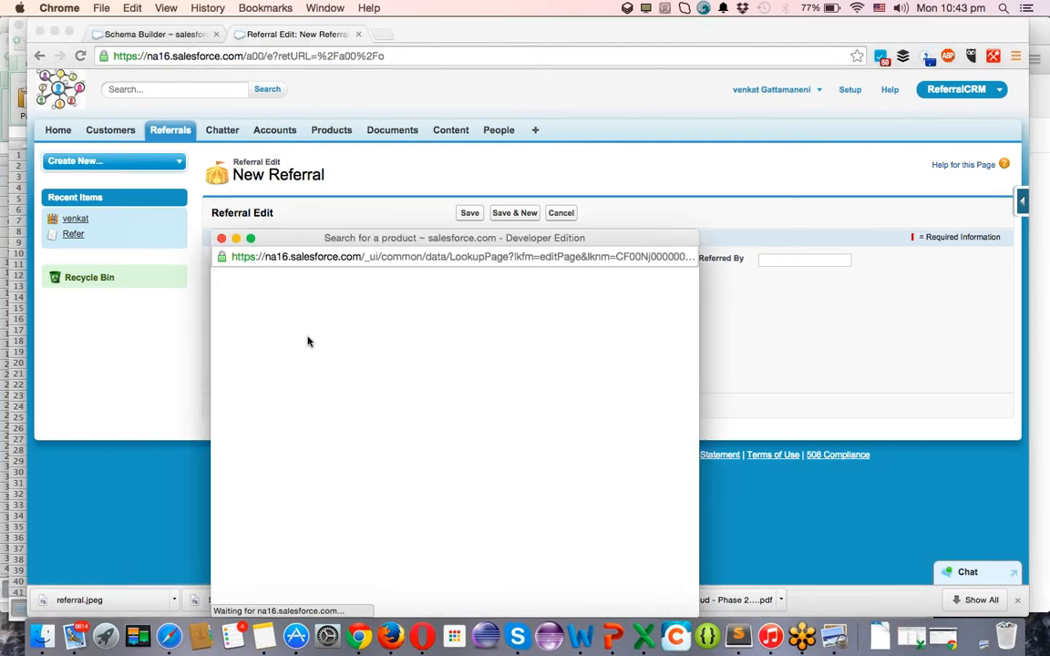
left_click(274, 444)
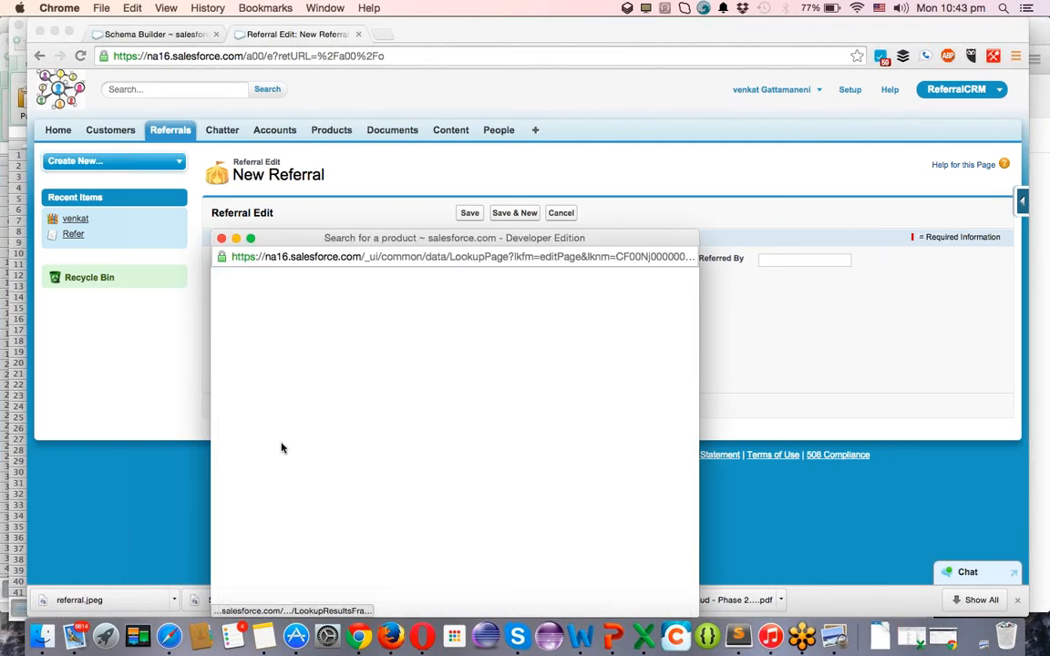
left_click(376, 332)
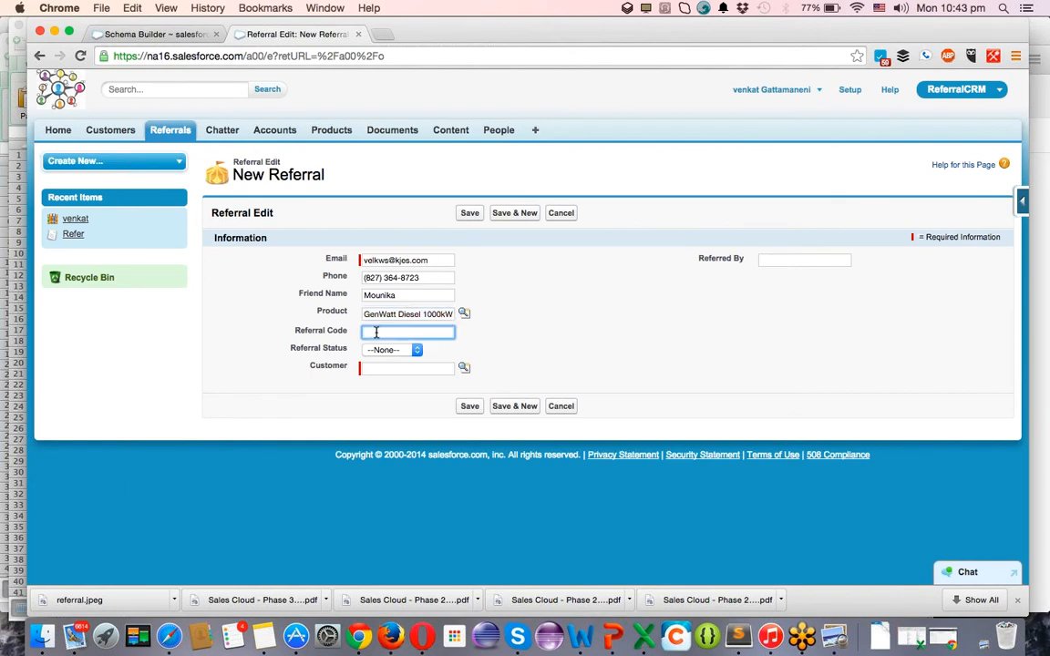
type("venkat")
Set Referral Status to Referred, link the new customer, and save the referral.
left_click(407, 351)
left_click(396, 360)
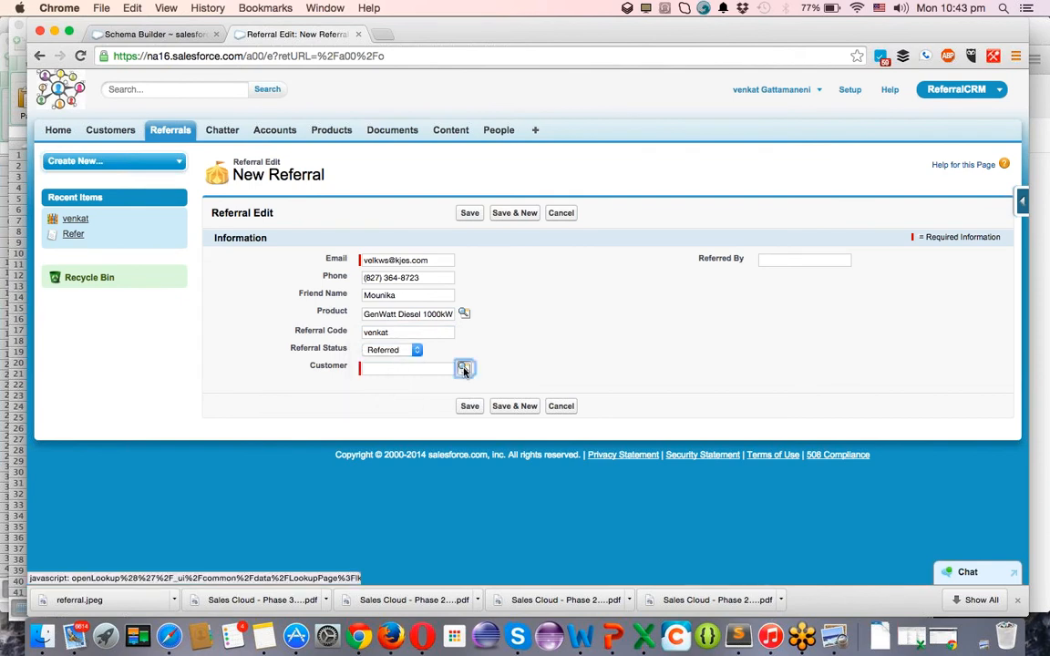
left_click(463, 369)
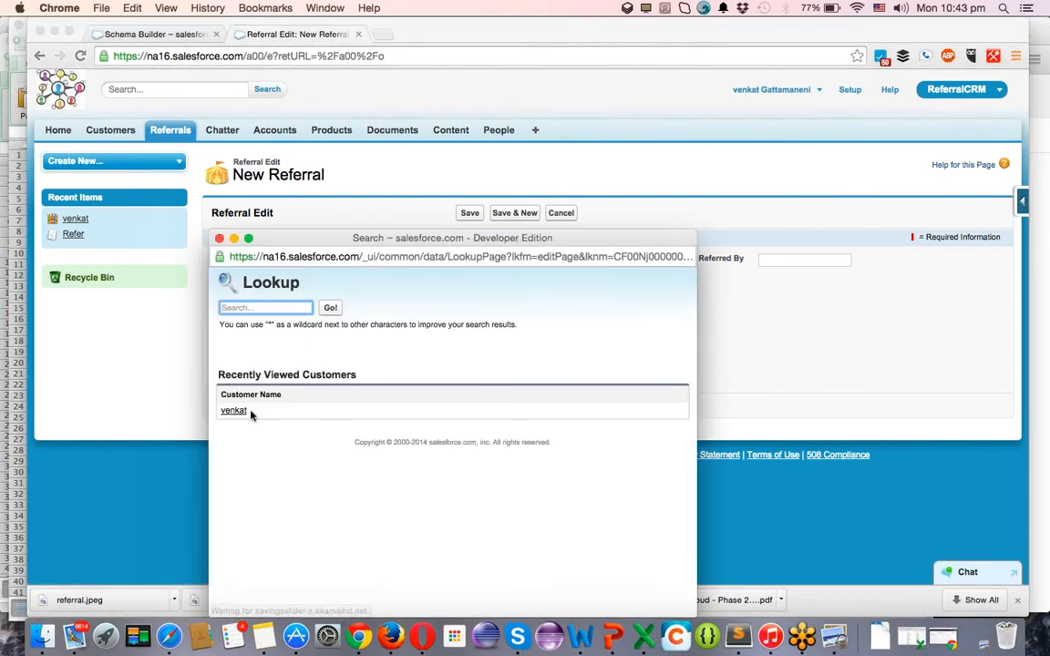
left_click(240, 416)
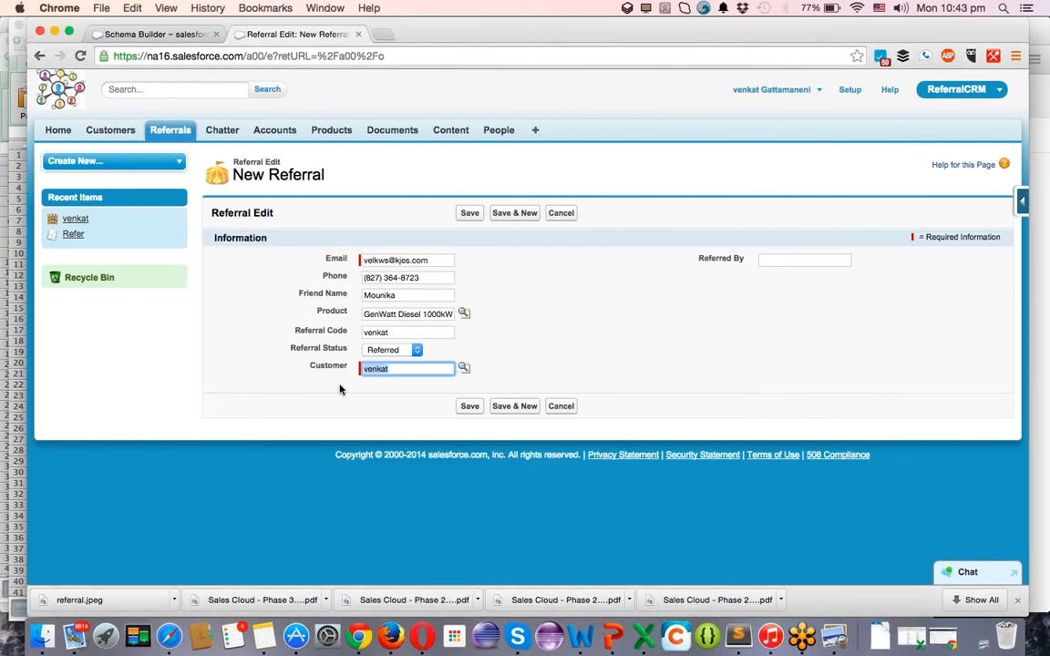
left_click(470, 407)
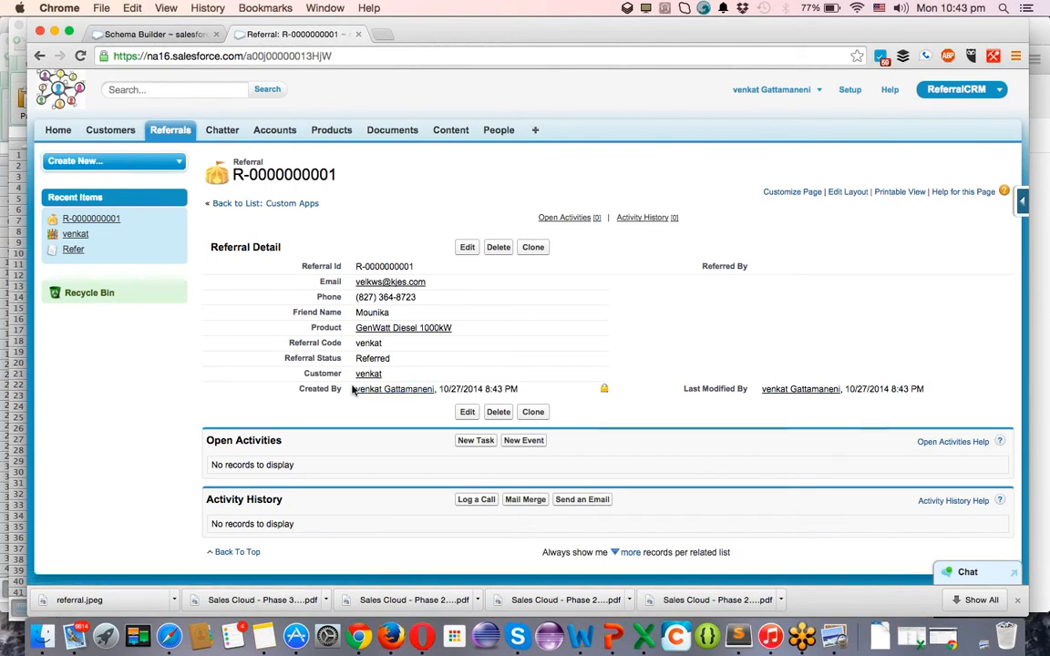
Clone the first referral, replace the friend's name, and save the copy.
left_click(531, 248)
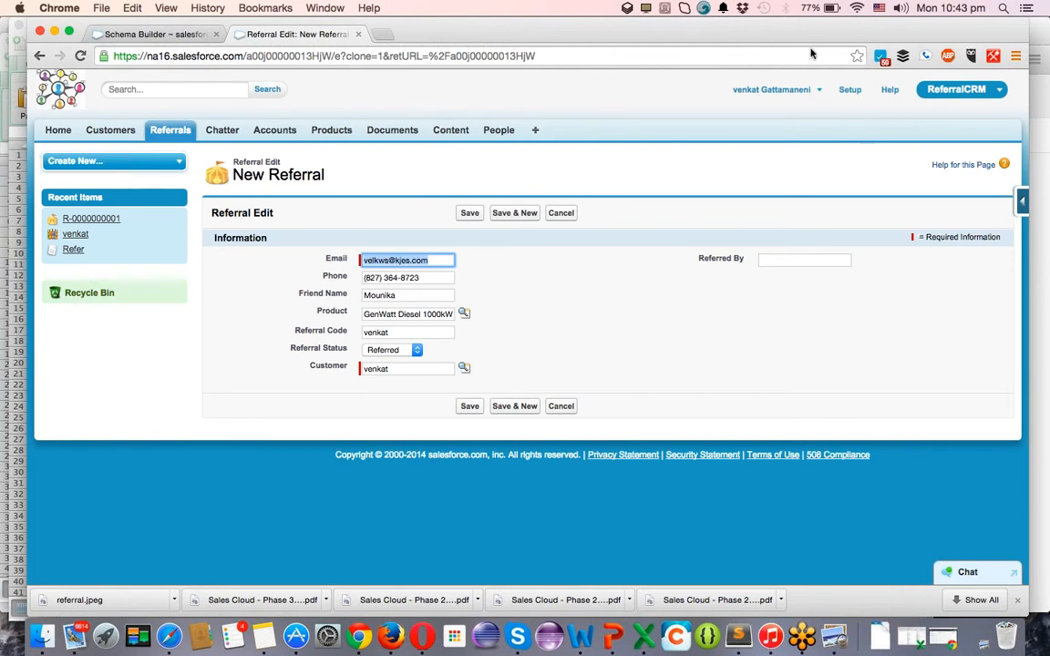
left_click(410, 295)
double_click(409, 294)
type("raghu")
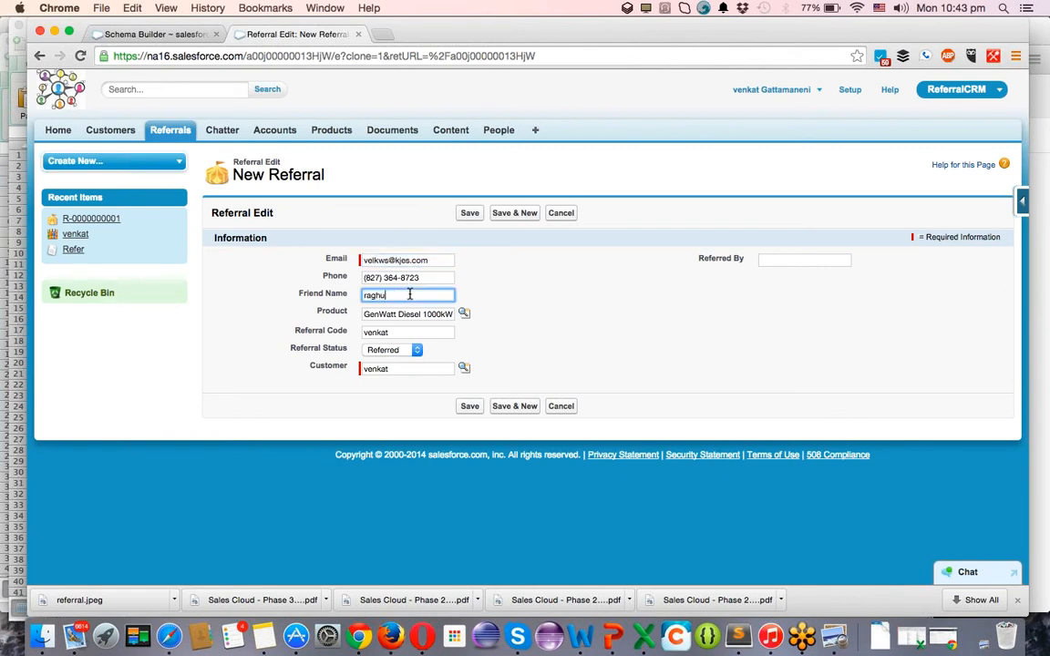
left_click(469, 213)
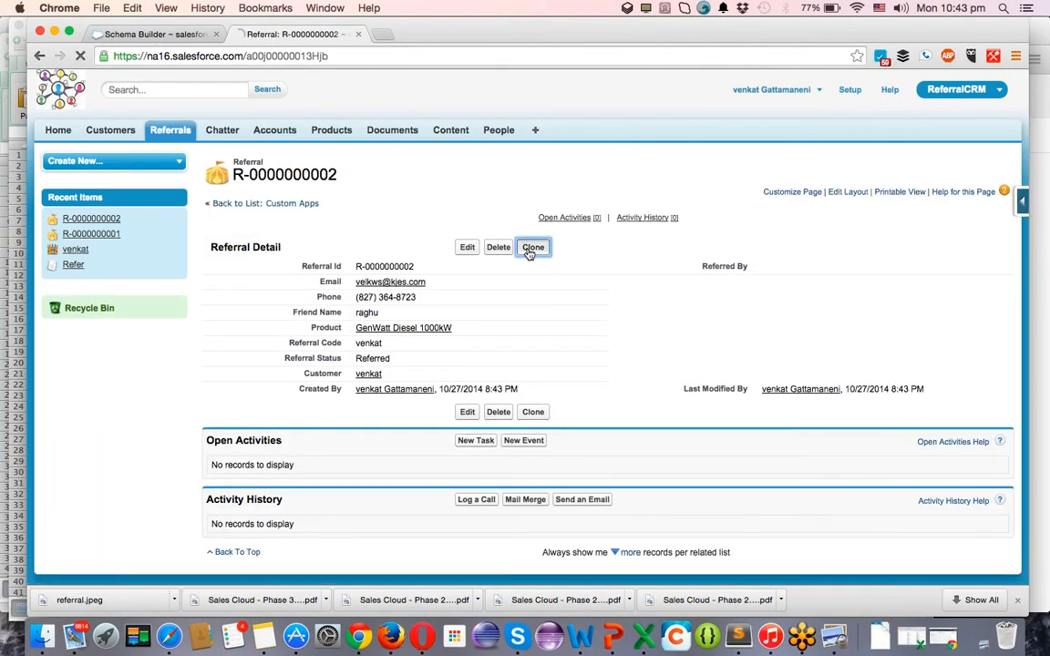
Clone it again with another friend's name and save the third referral.
left_click(529, 249)
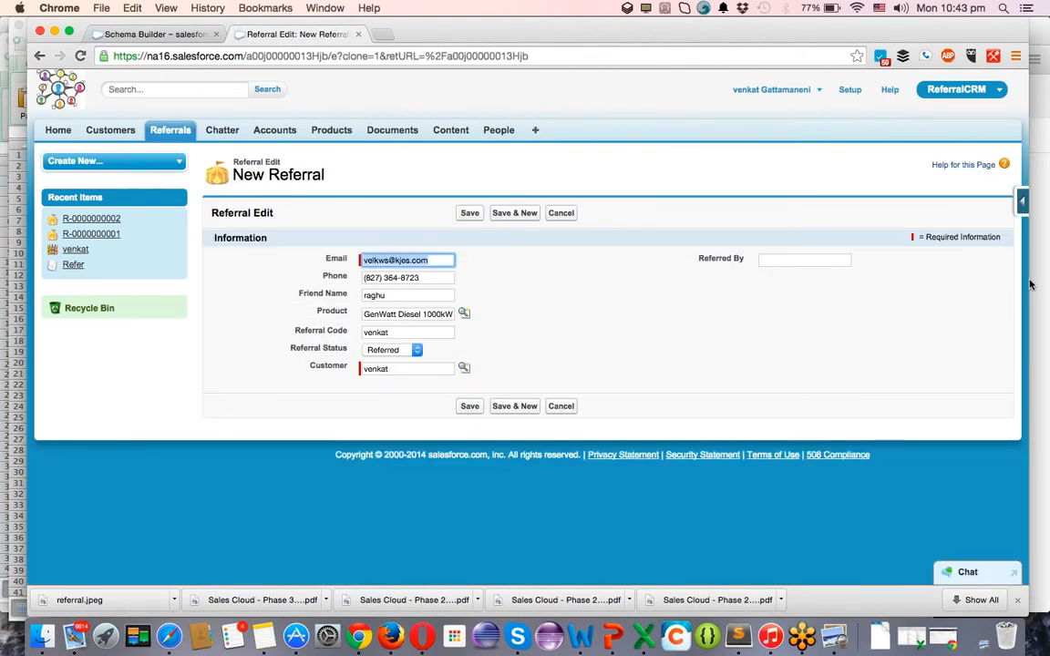
key("Tab")
key("Tab")
type("Lakuma")
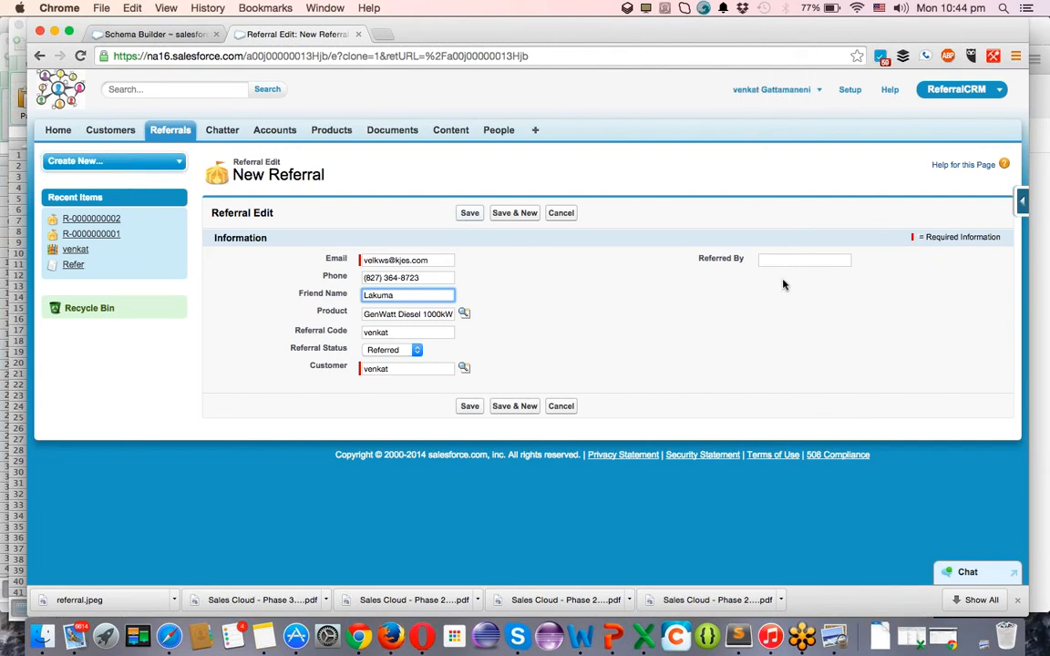
left_click(469, 213)
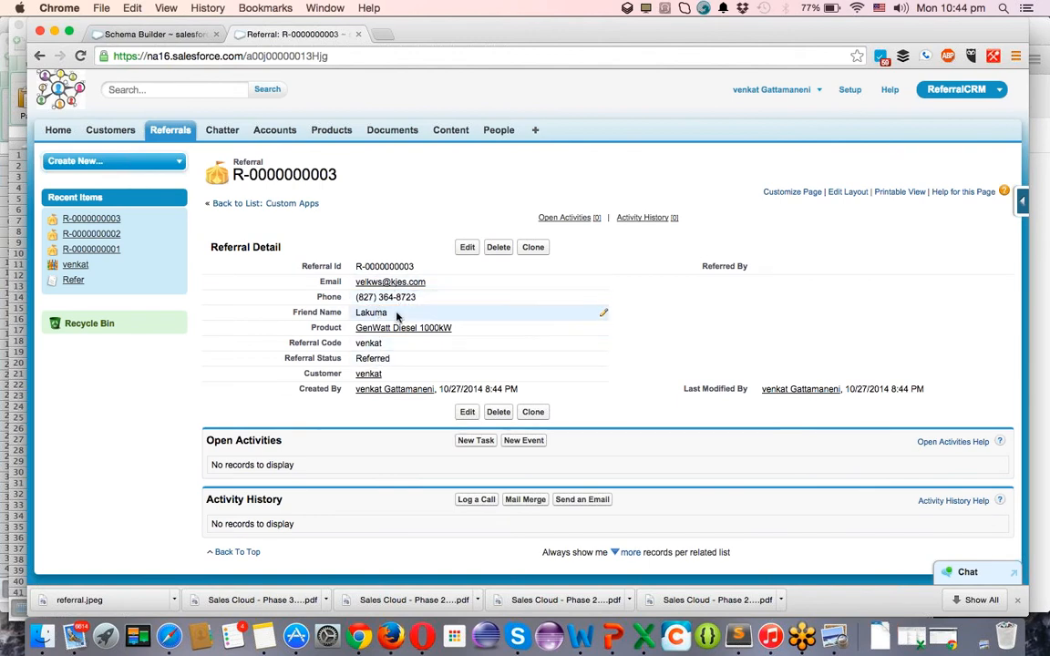
left_click(467, 248)
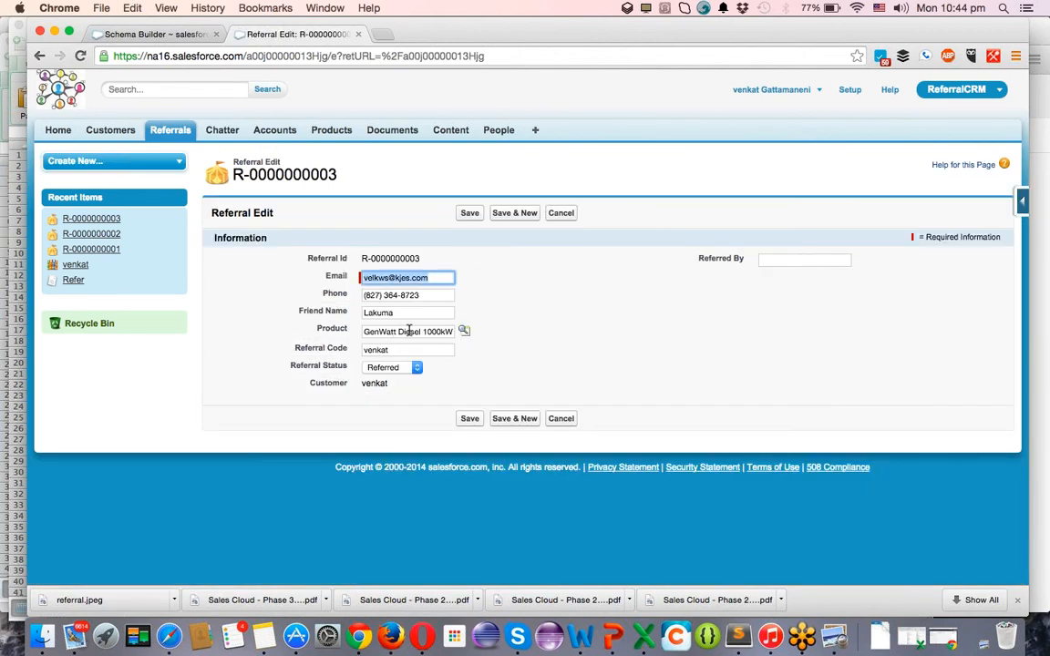
left_click(397, 367)
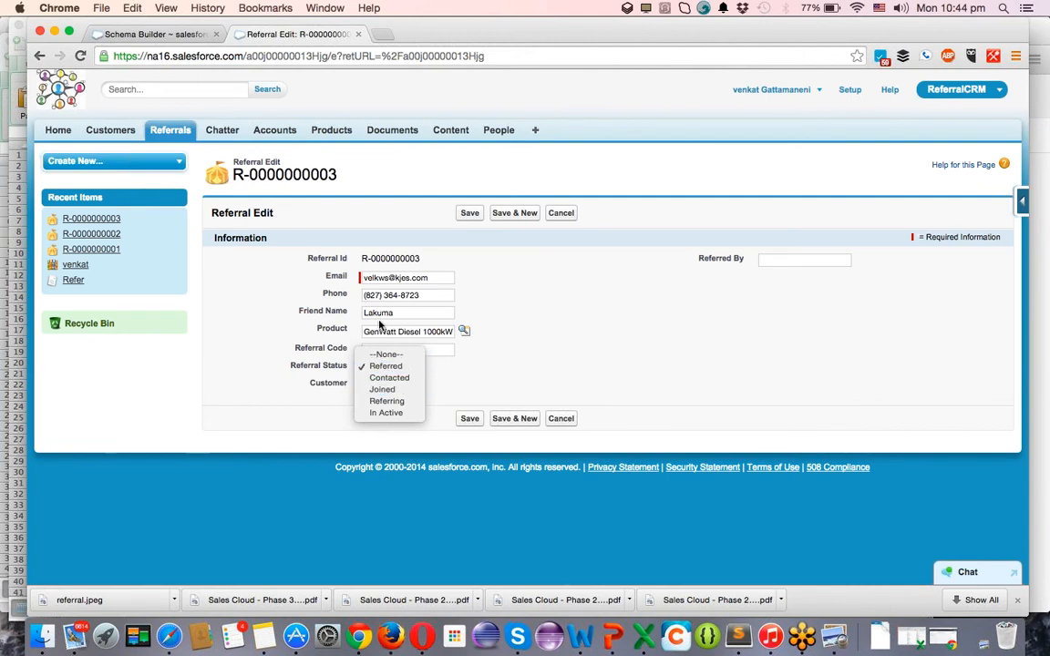
left_click(399, 389)
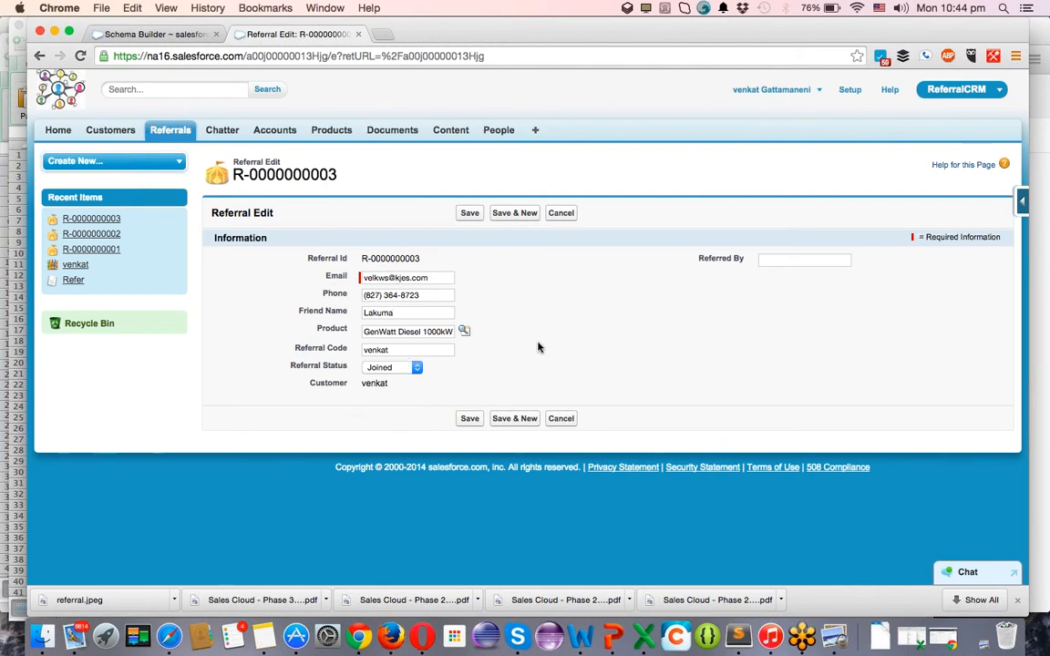
left_click(469, 418)
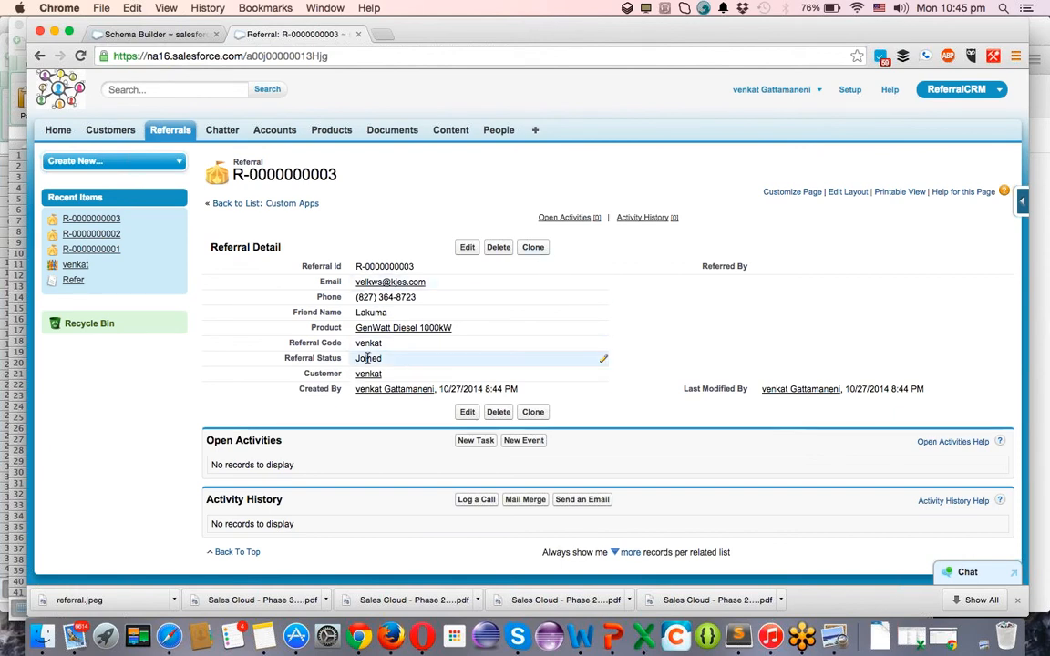
Open GenWatt Diesel 1000kW from the referral in a new tab to view its three referrals.
left_click(339, 133)
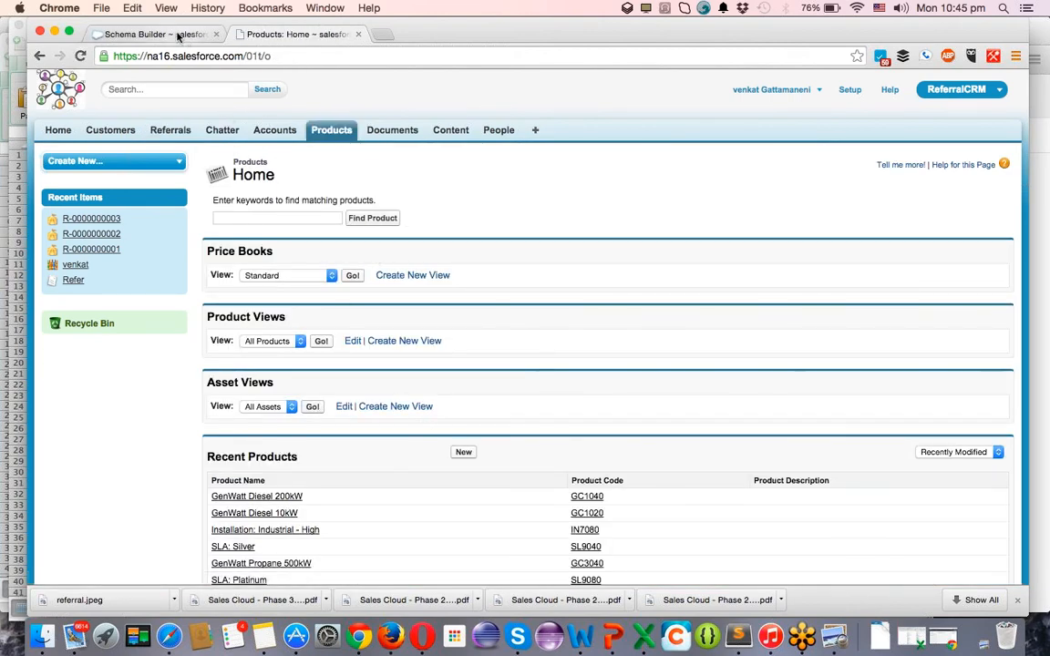
scroll(331, 208, "left", 5)
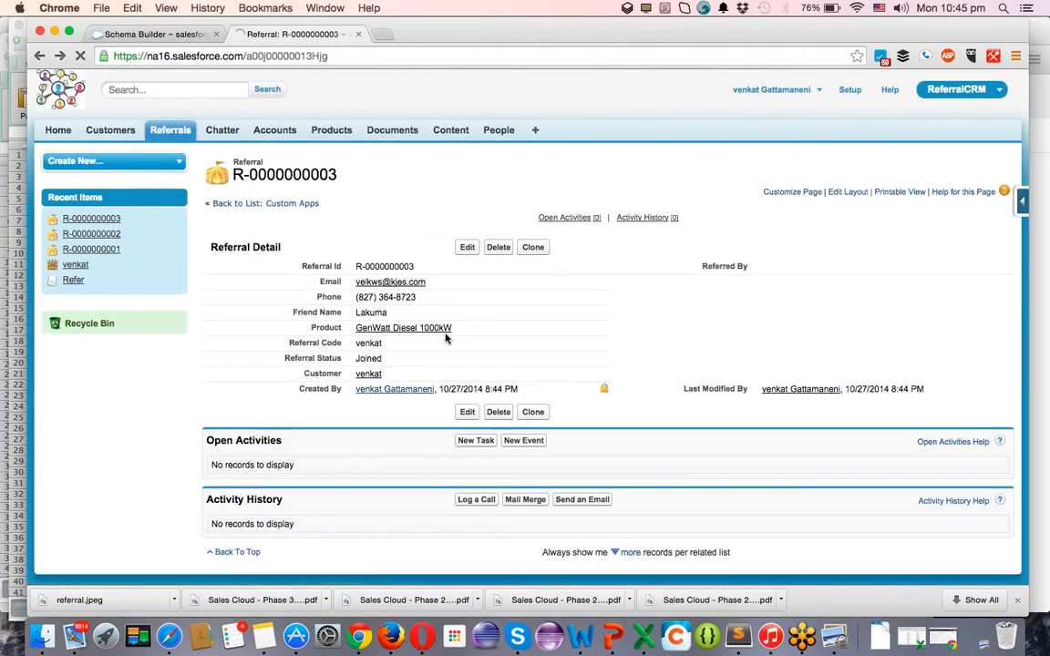
left_click(406, 334, "super")
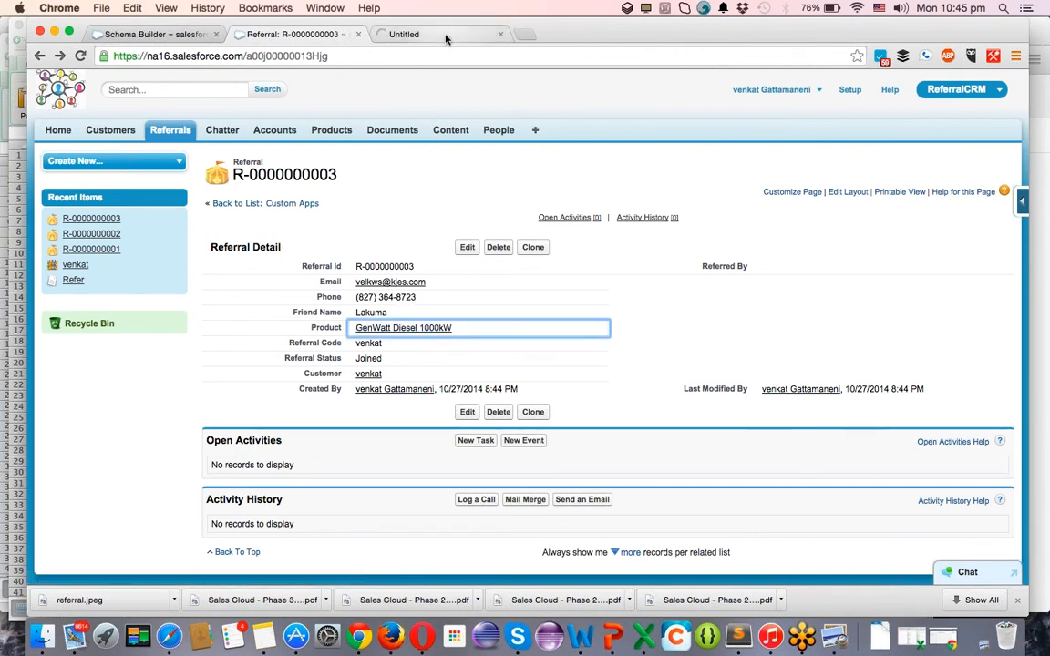
left_click(443, 37)
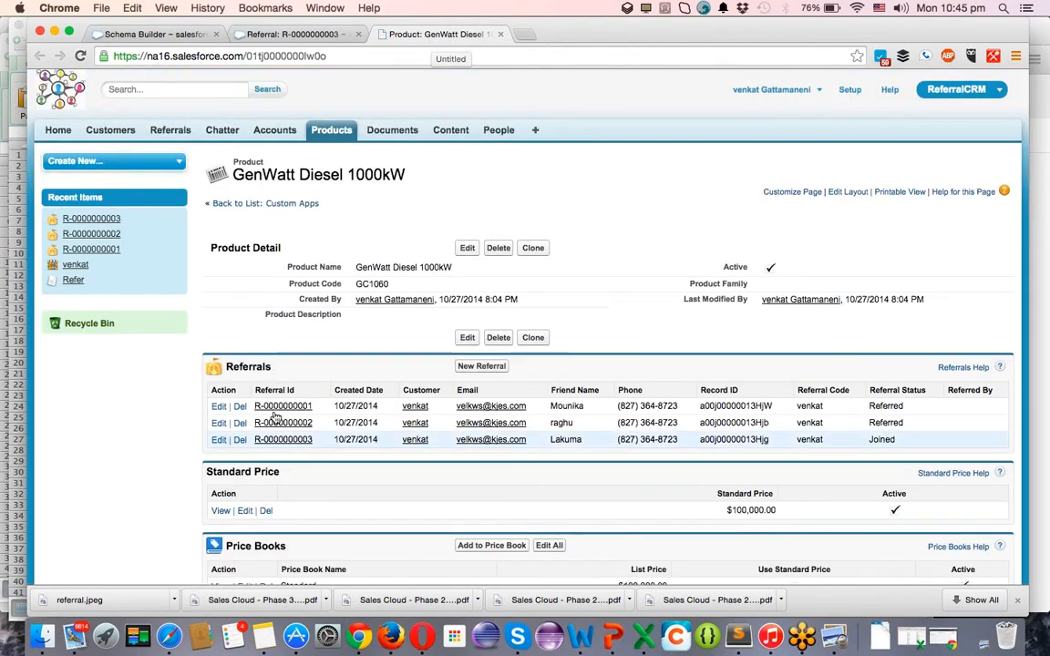
left_click(282, 439)
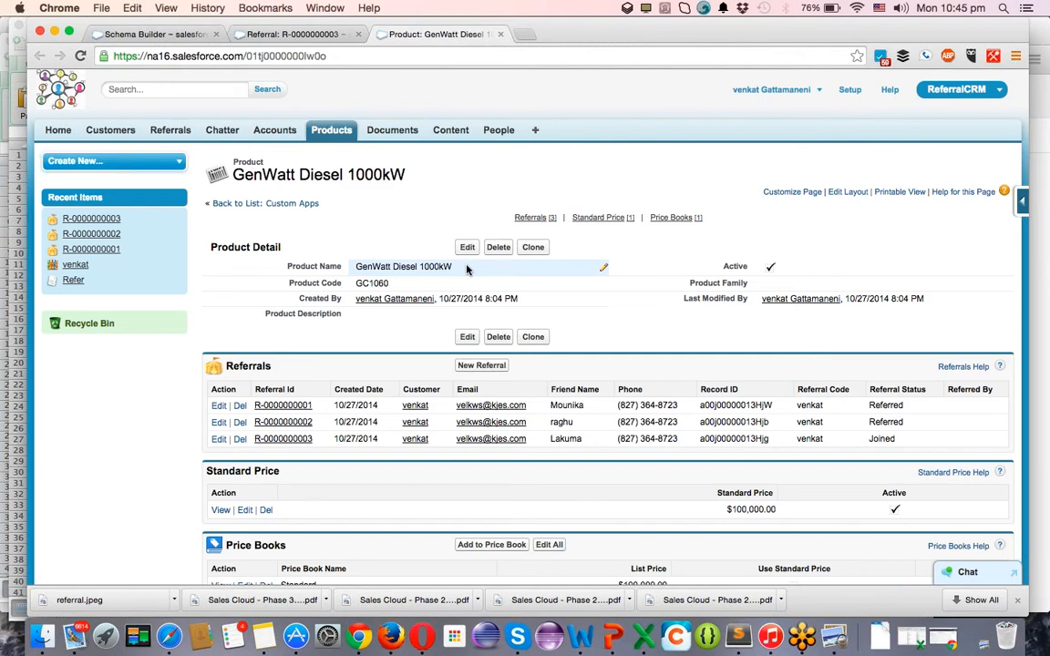
Clone the existing customer record, entering a new customer name and e-mail address, and save it.
left_click(108, 131)
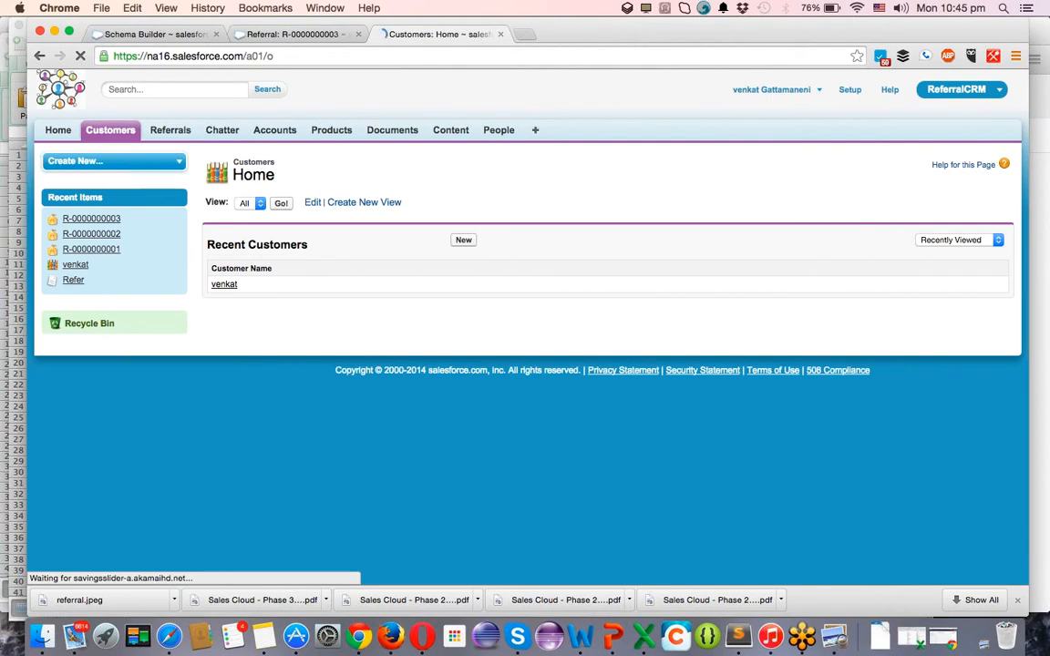
left_click(227, 286)
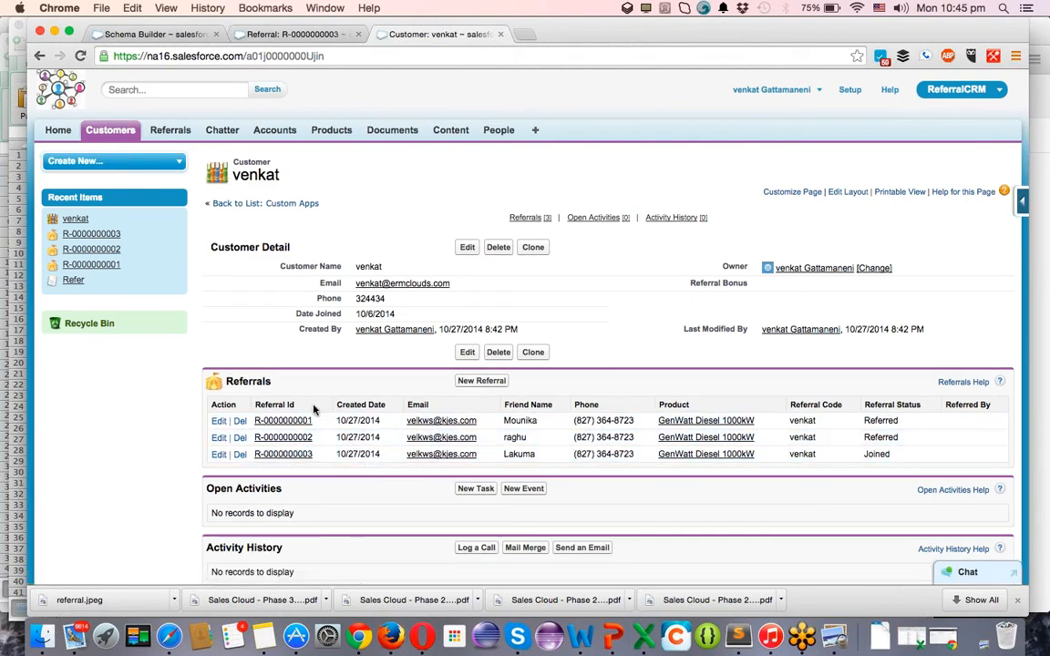
left_click(534, 255)
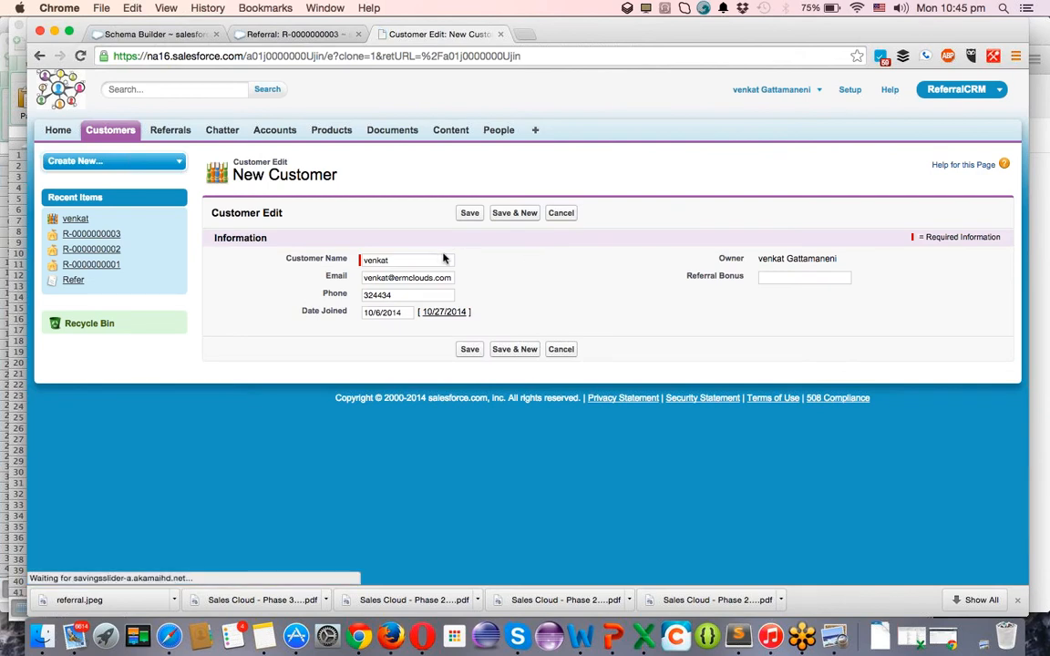
left_click(388, 262)
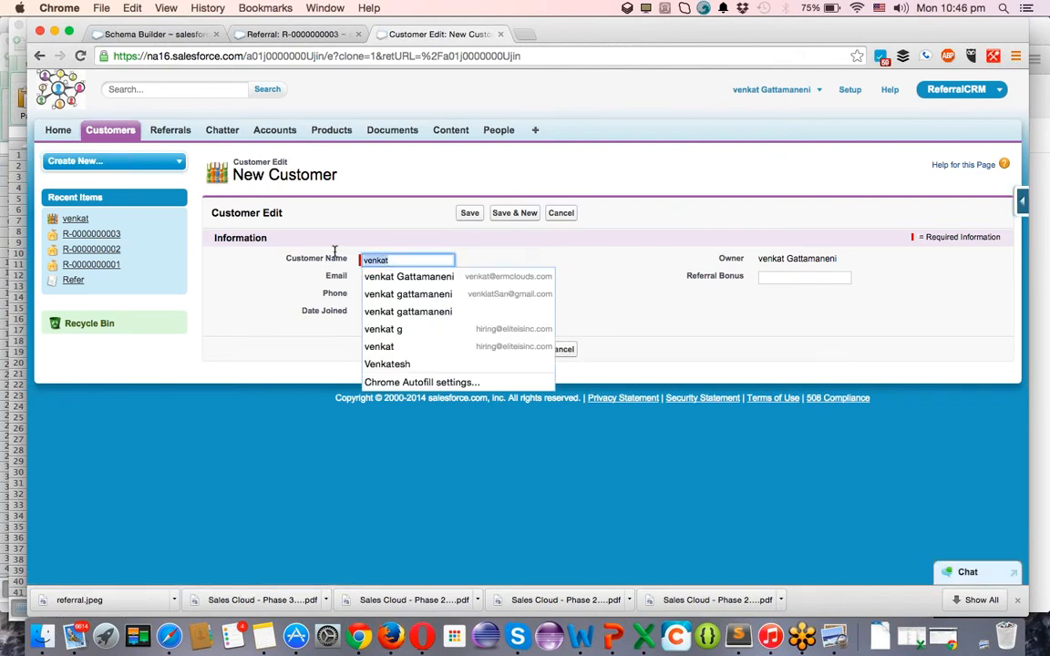
type("Lakuma")
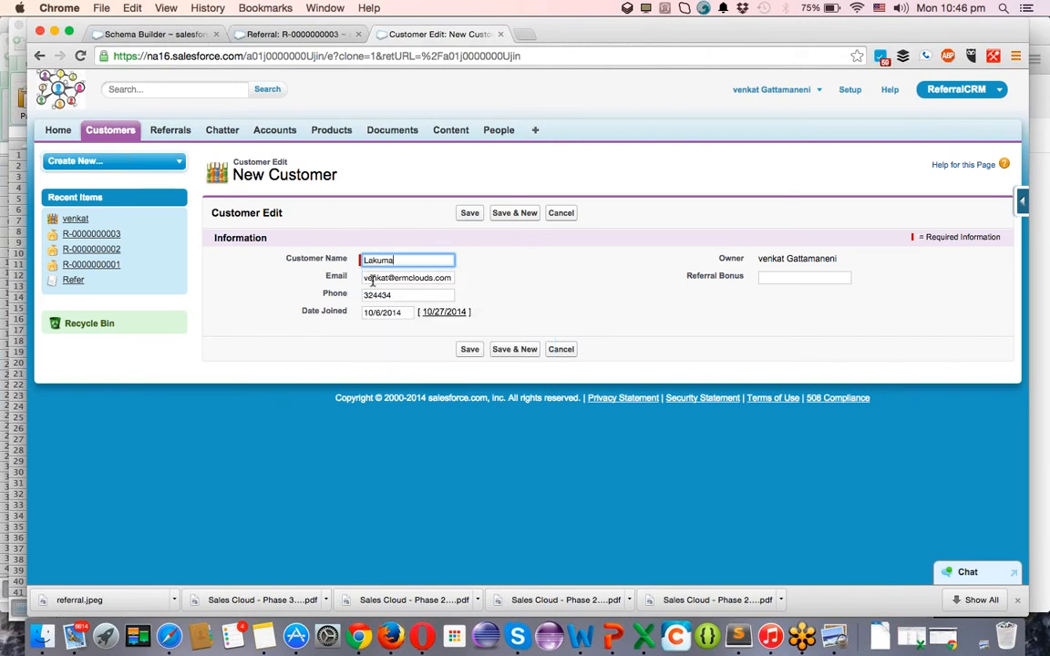
key("Tab")
type("jksdhbf")
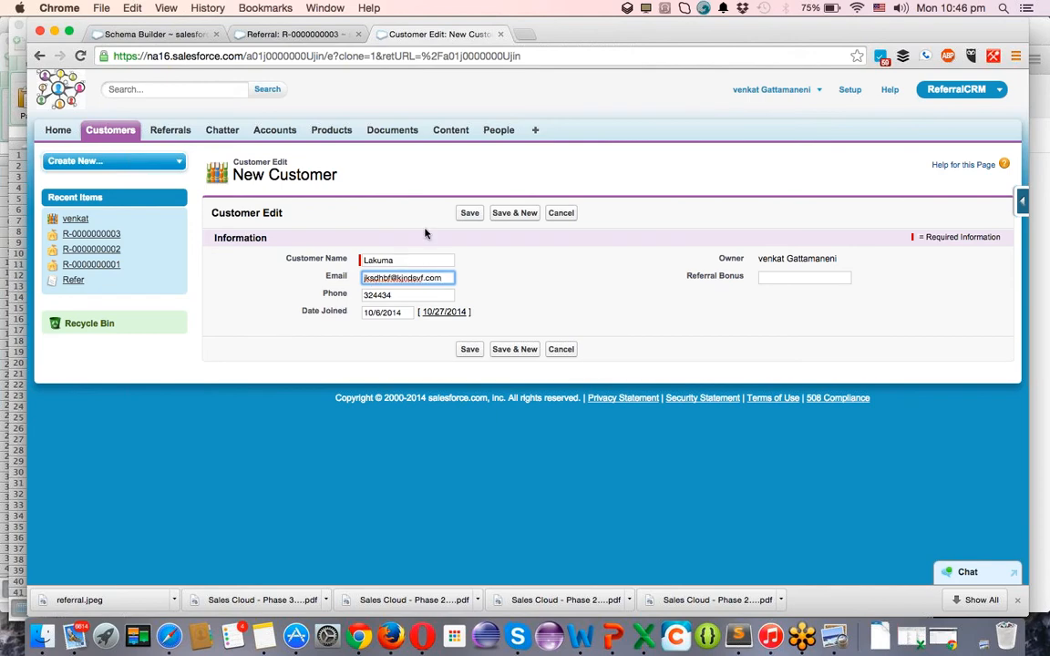
left_click(469, 212)
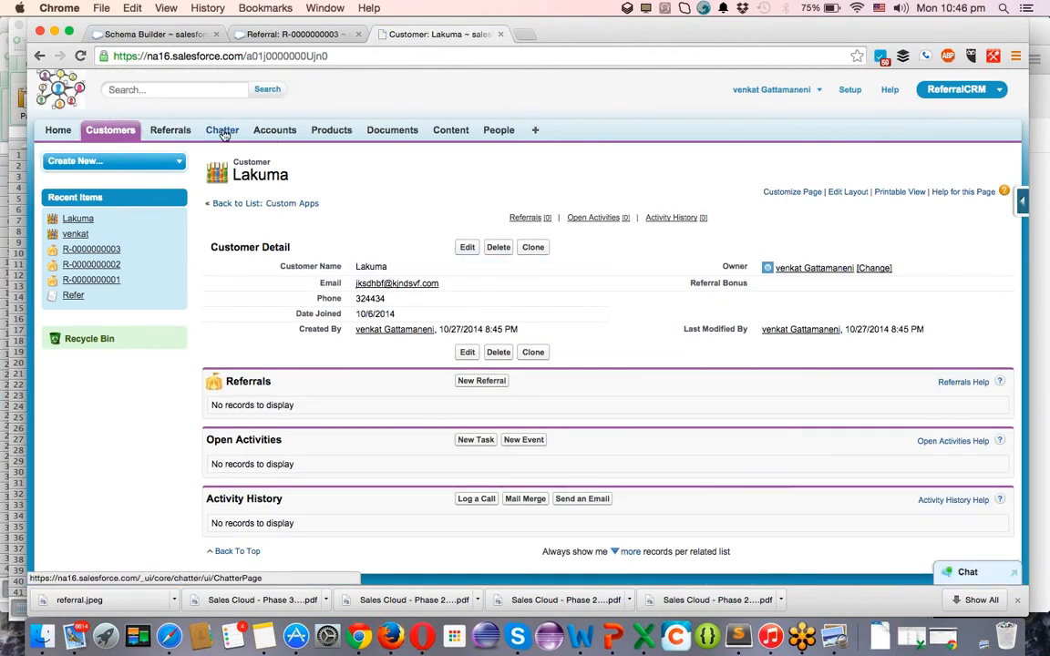
left_click(174, 132)
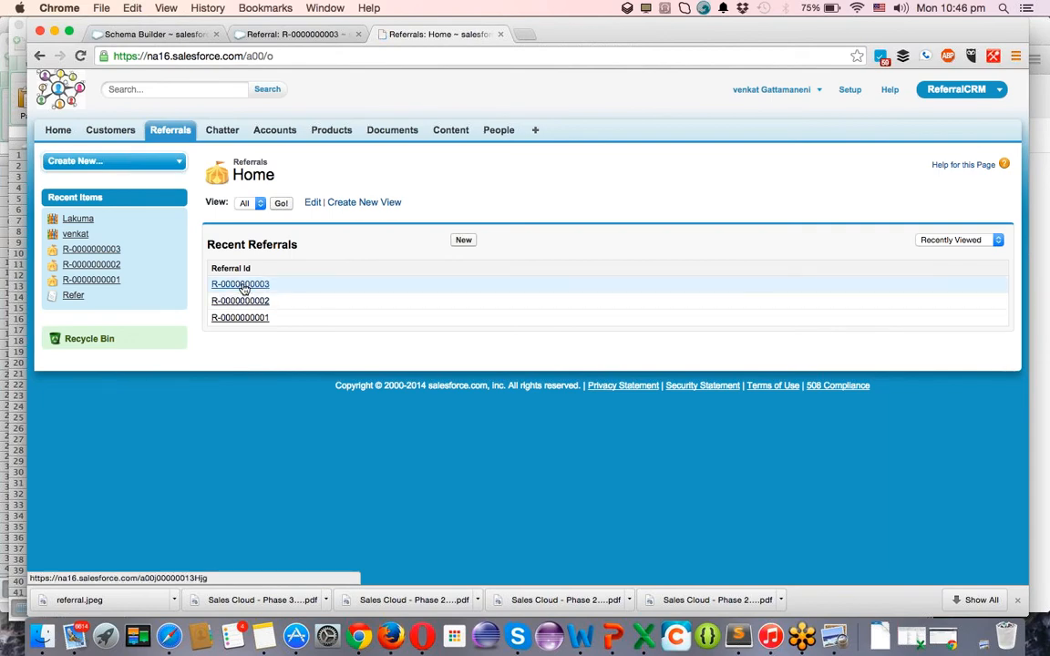
left_click(243, 285)
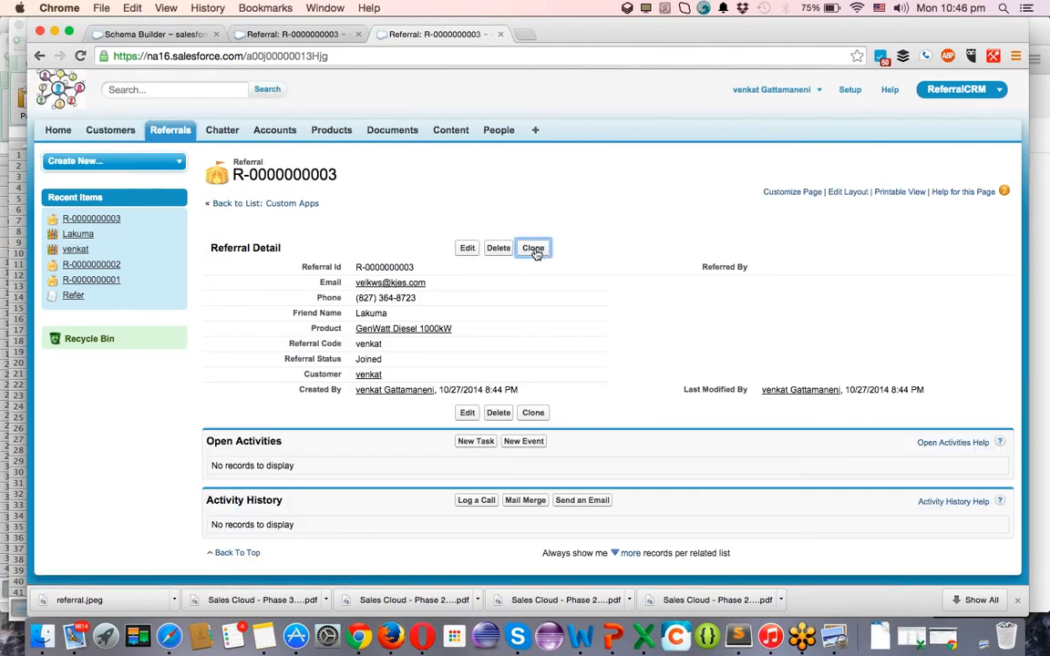
left_click(534, 254)
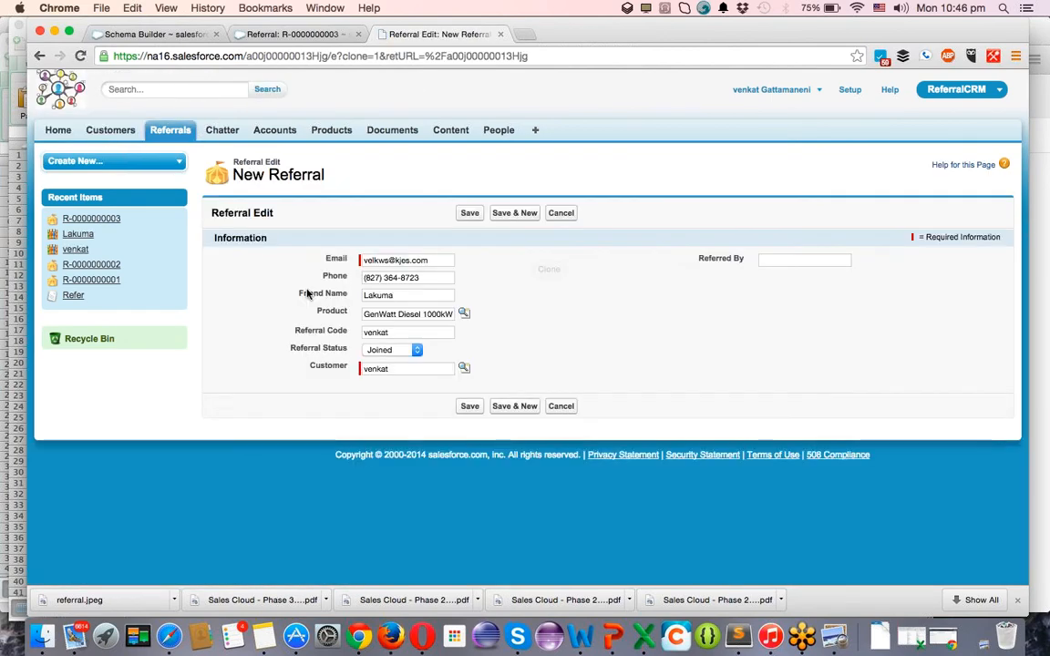
left_click(396, 369)
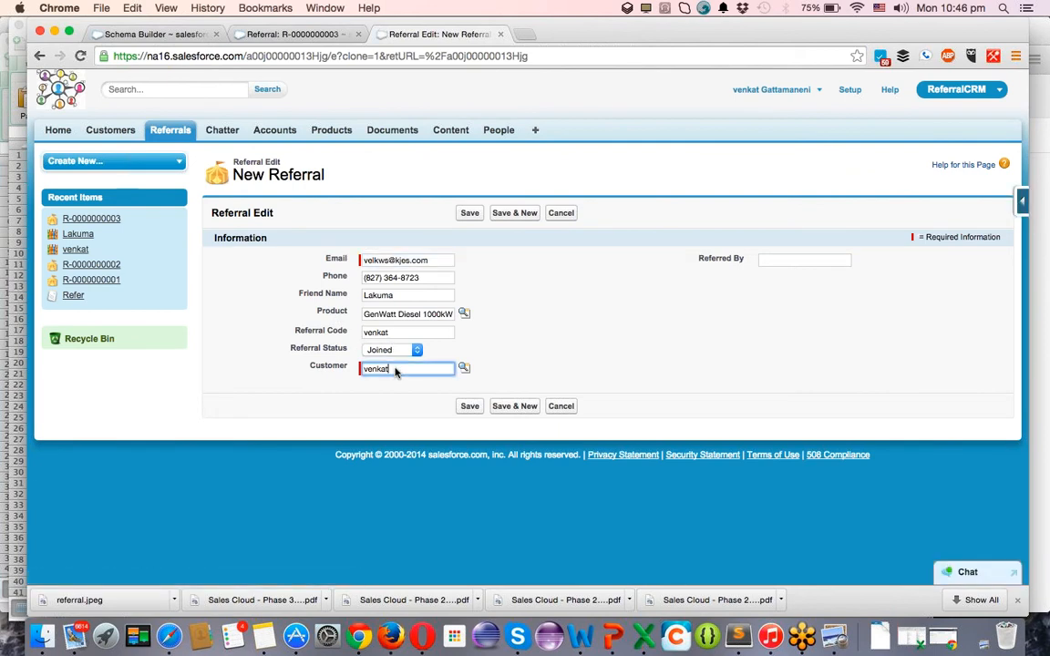
double_click(395, 369)
key("BackSpace")
left_click(465, 368)
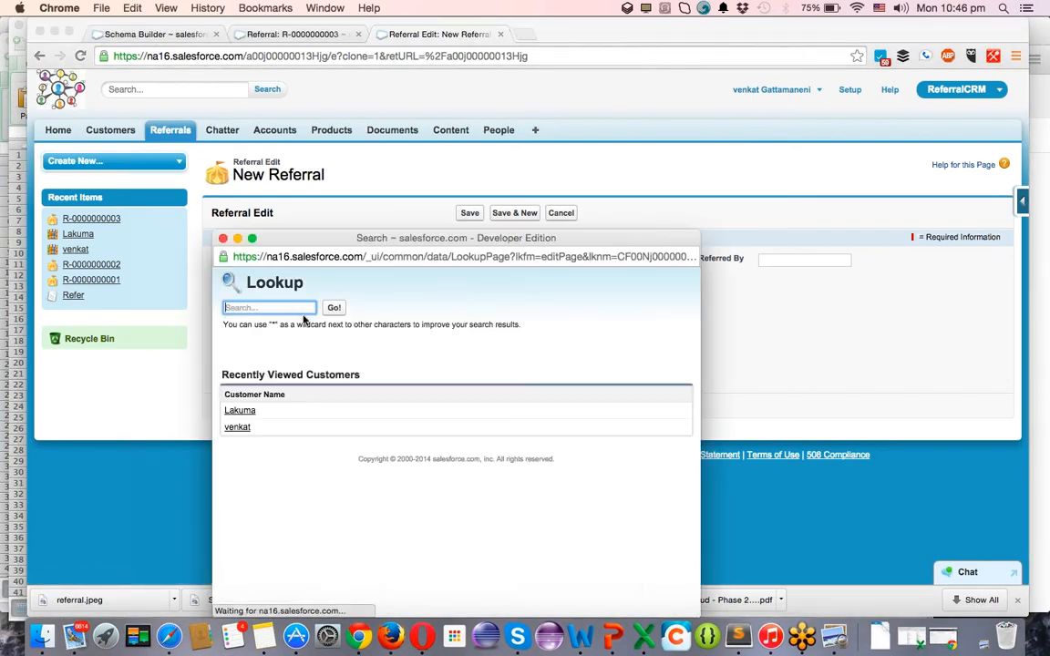
left_click(241, 411)
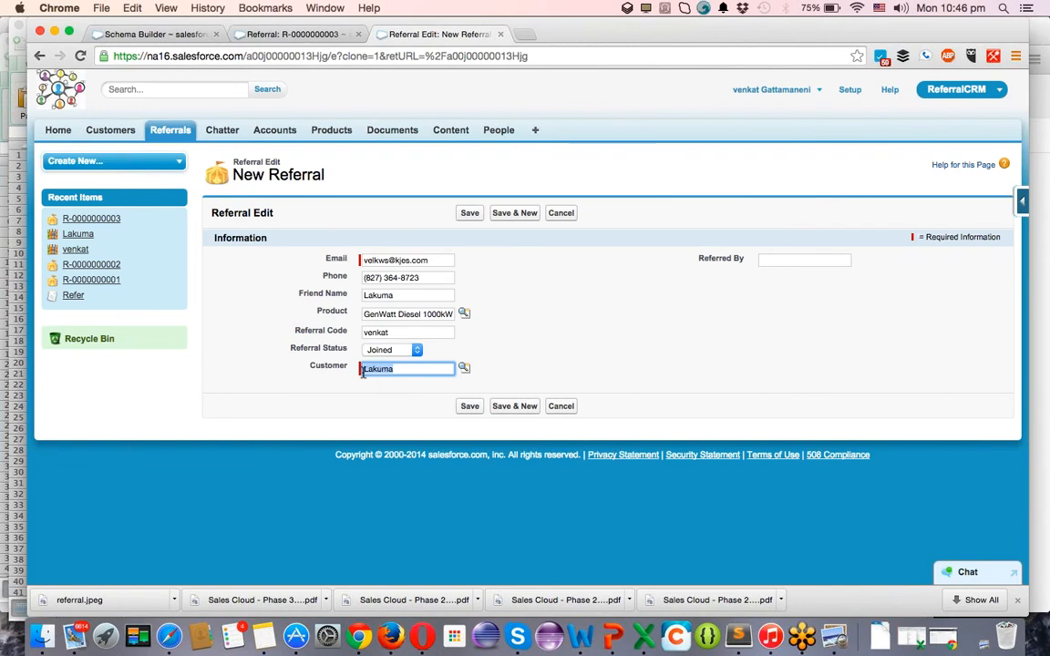
double_click(412, 294)
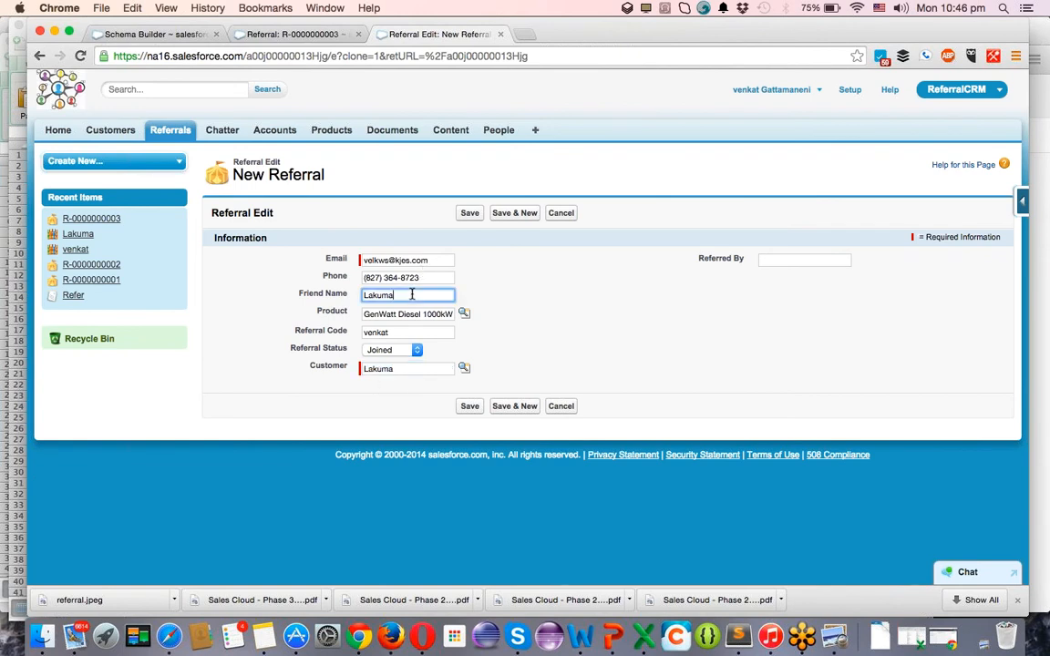
type("Srikanth")
left_click(469, 214)
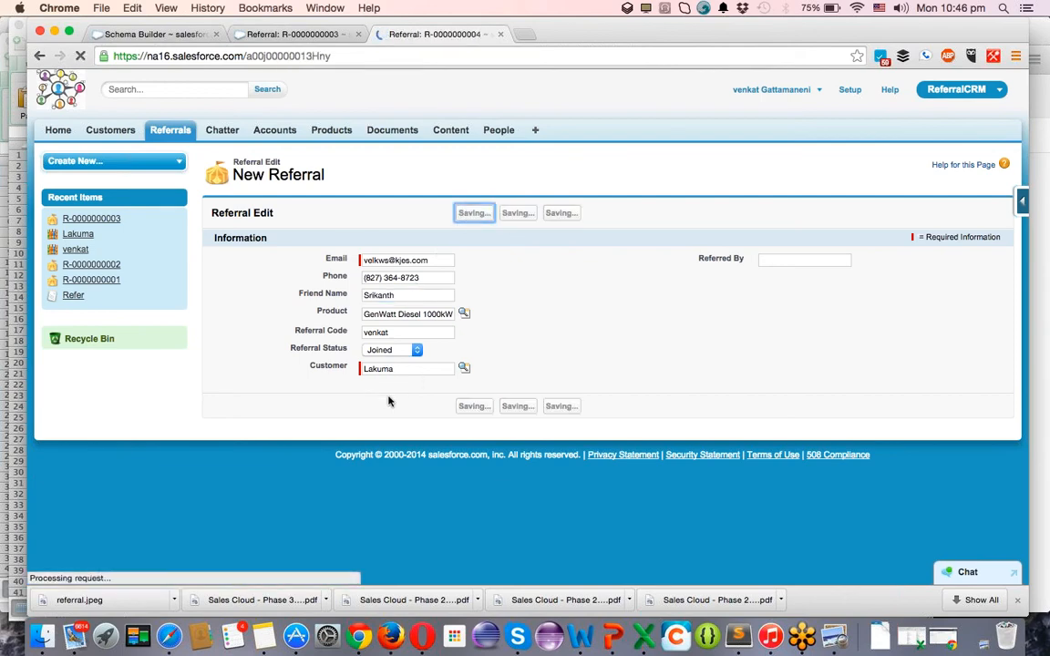
left_click(534, 247)
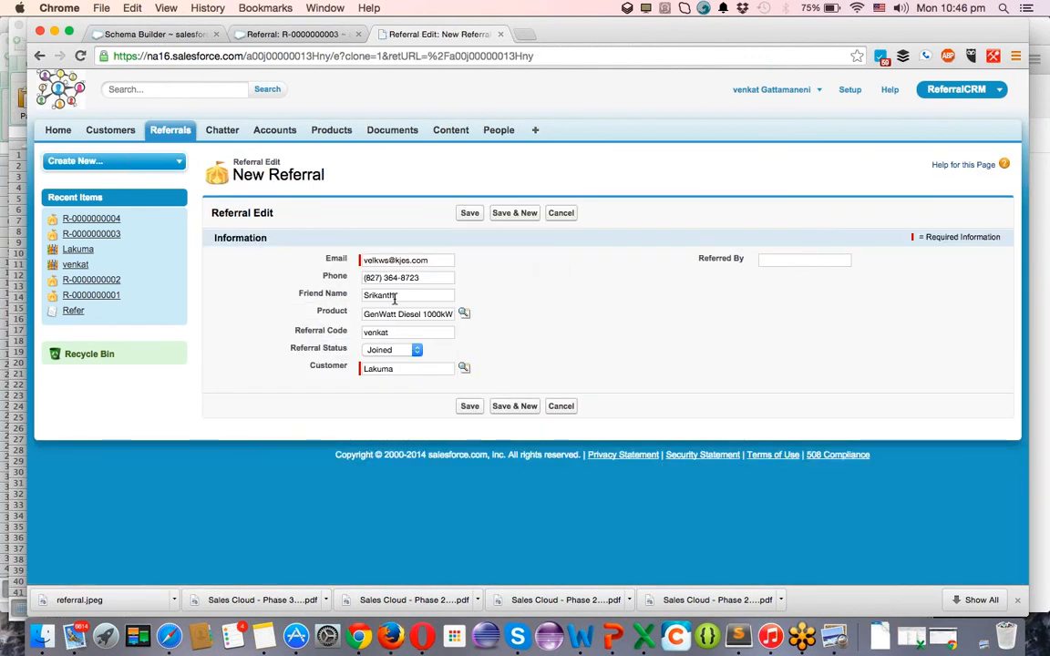
double_click(395, 296)
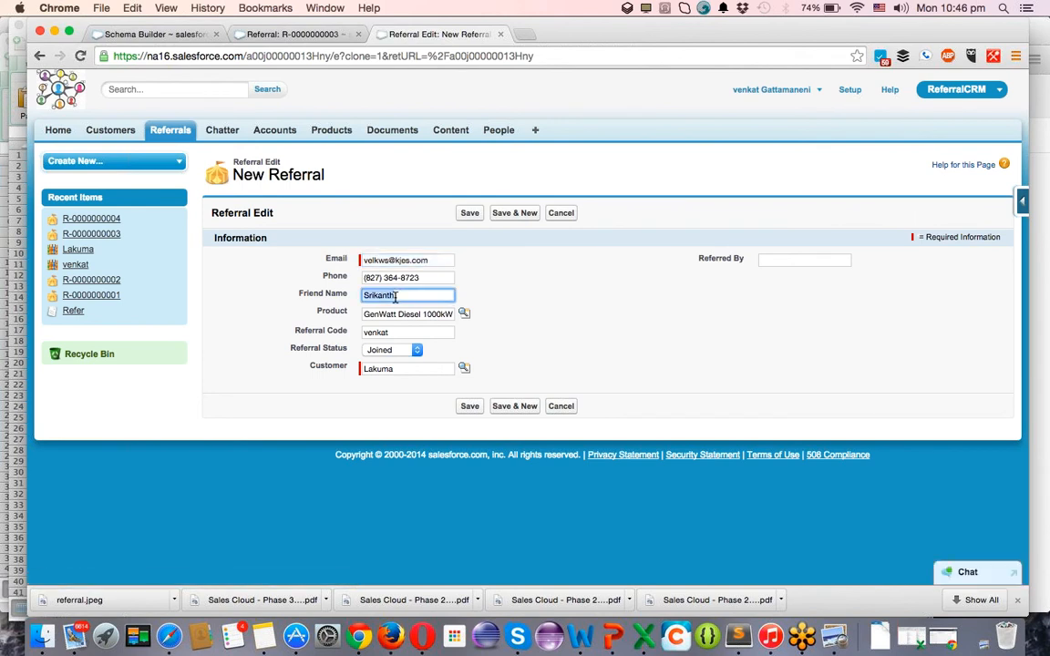
type("ravi")
left_click(469, 214)
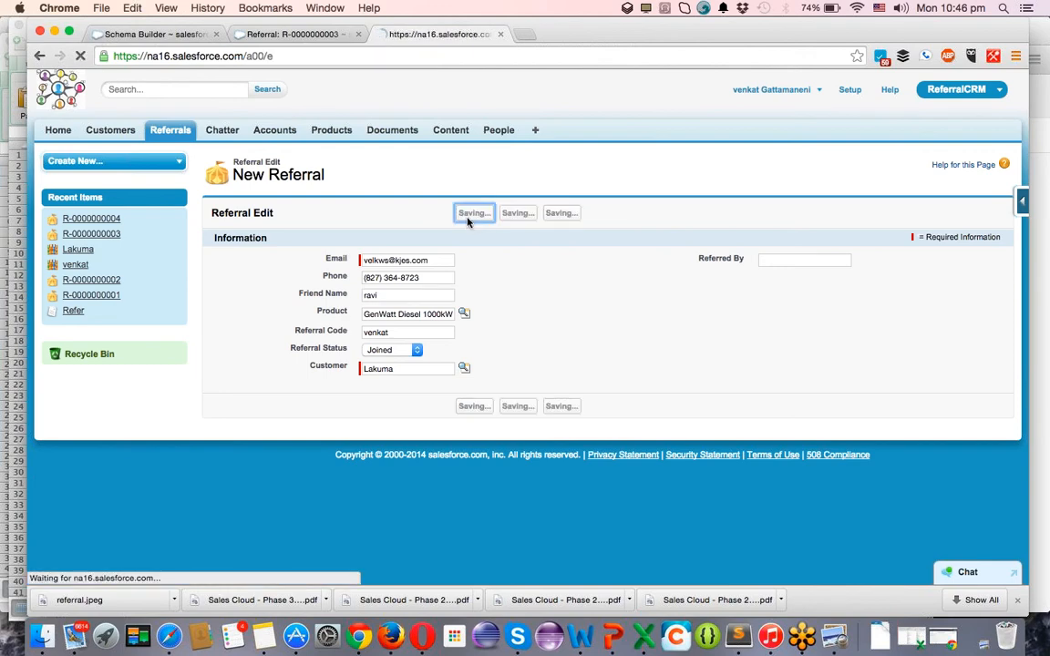
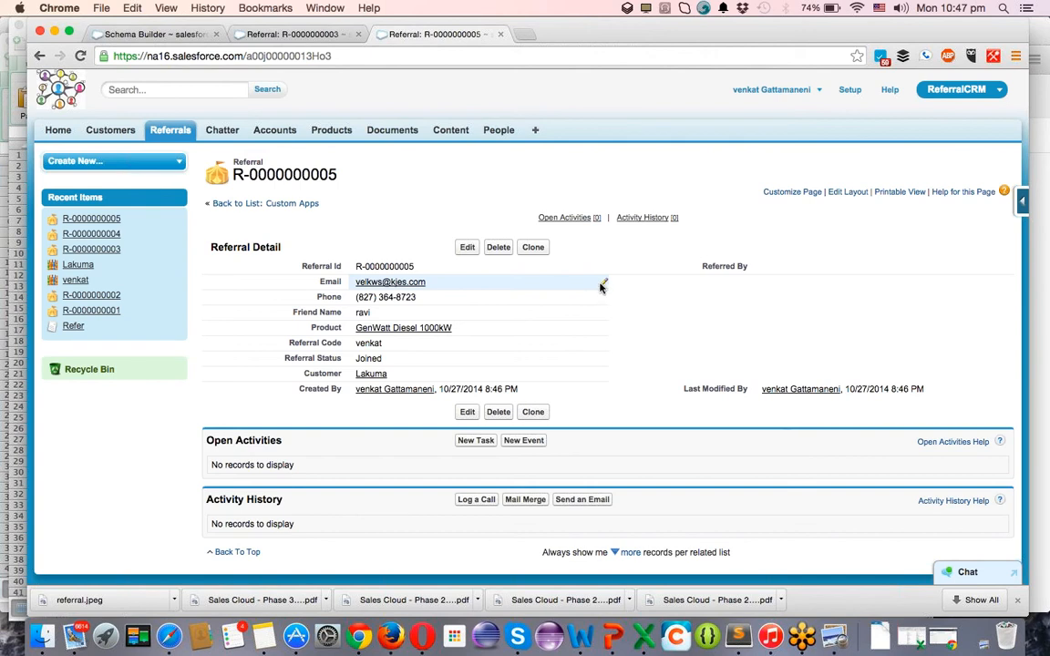
Go to the Referrals home and open the Referral object's definition page.
left_click(173, 132)
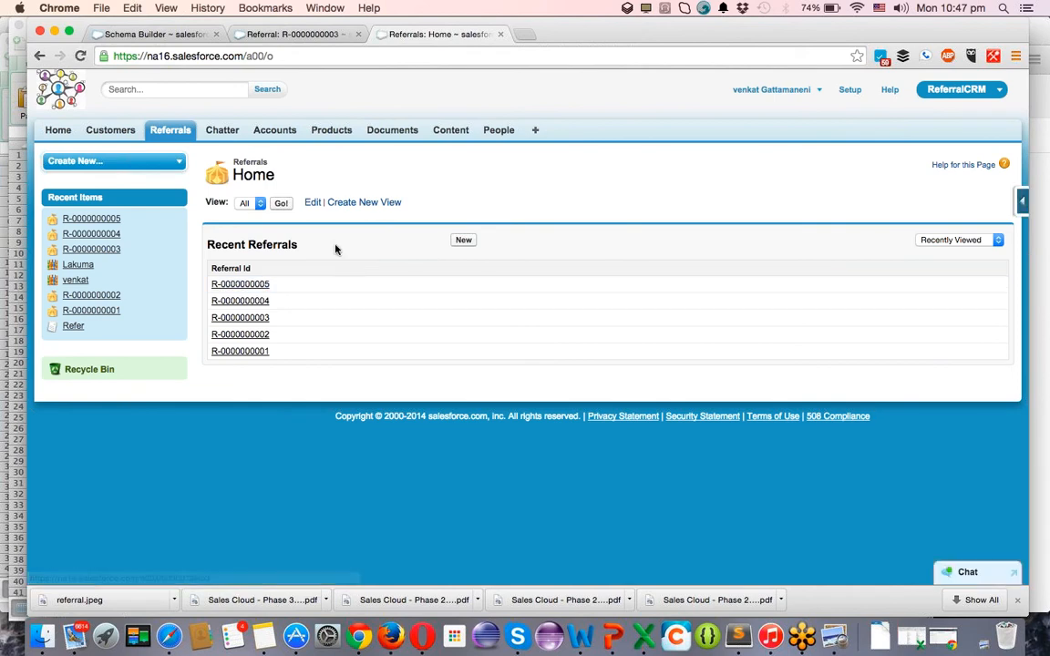
left_click(312, 203)
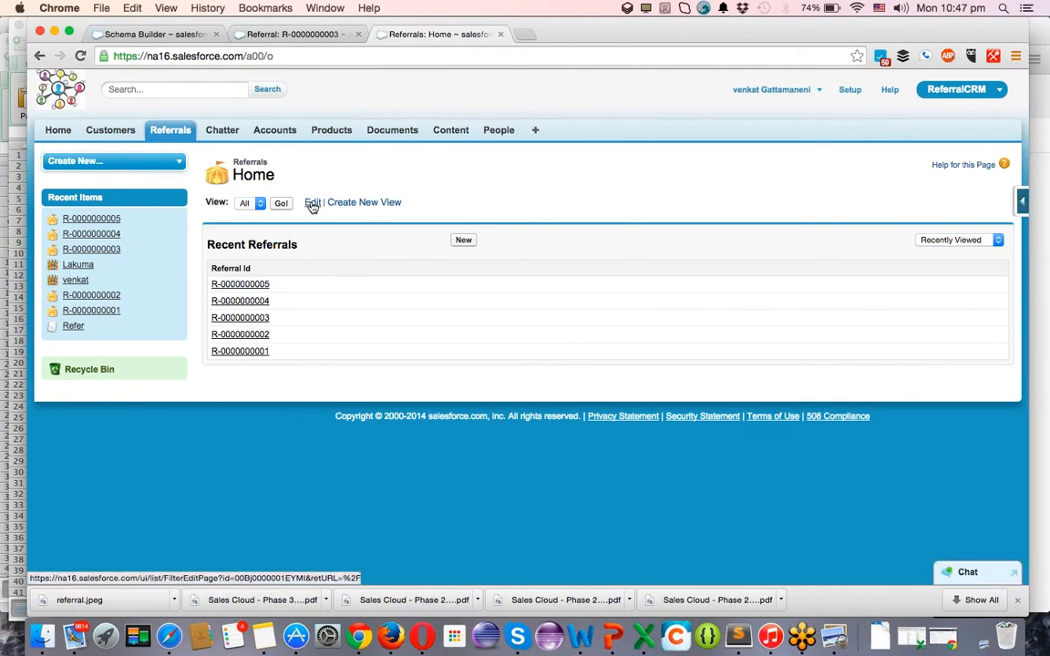
left_click(1021, 204)
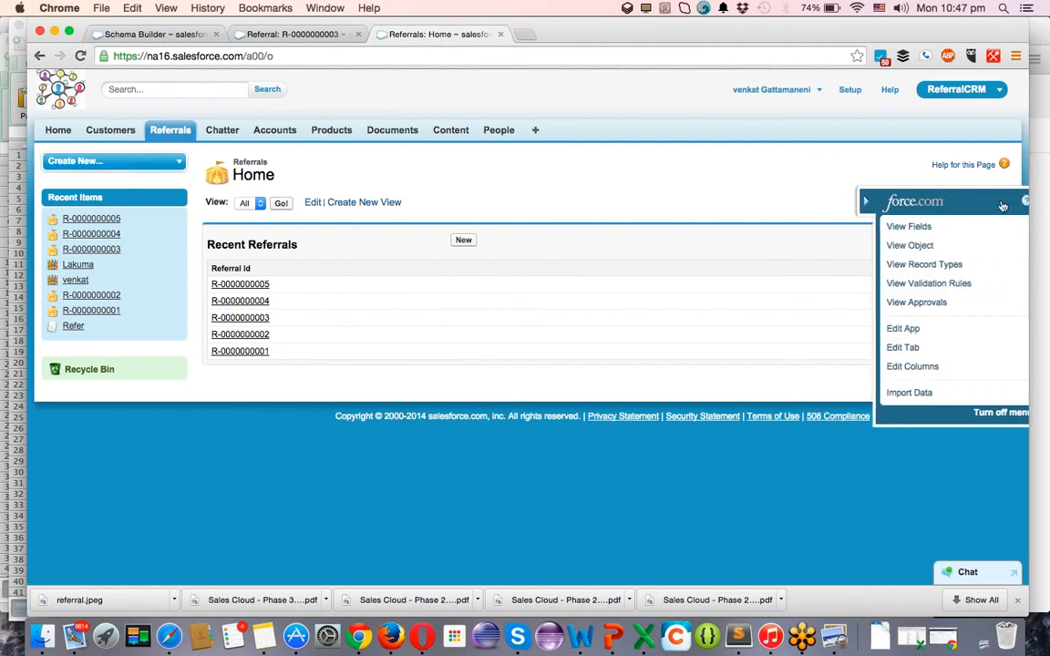
left_click(900, 246, "super")
left_click(576, 33)
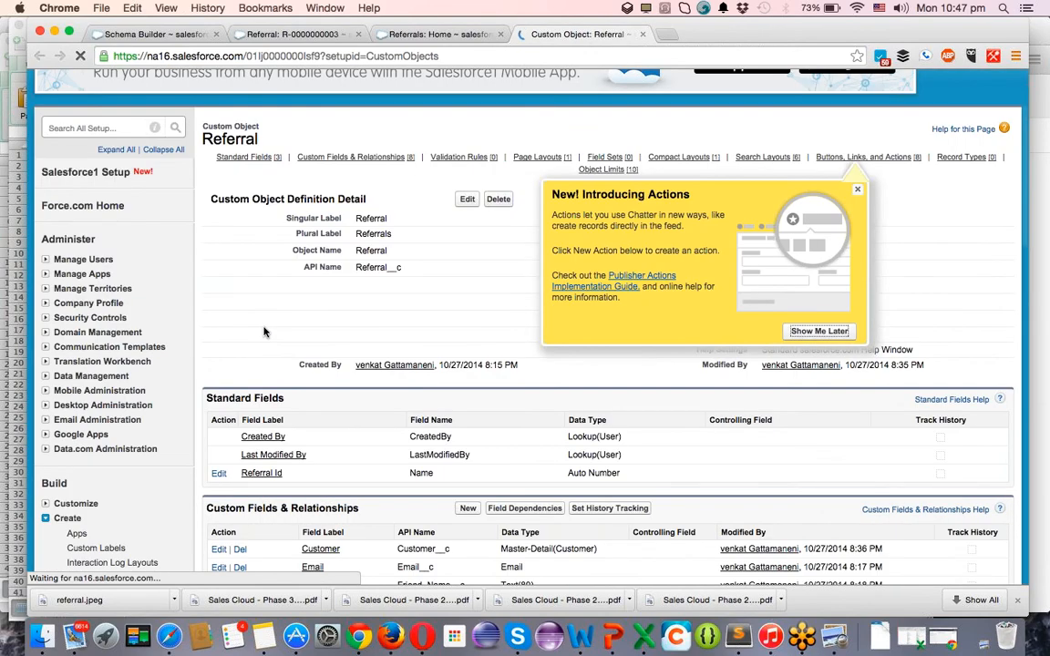
Scroll to Search Layouts and edit the Referrals Tab search layout.
scroll(265, 333, "down", 15)
scroll(260, 332, "down", 1)
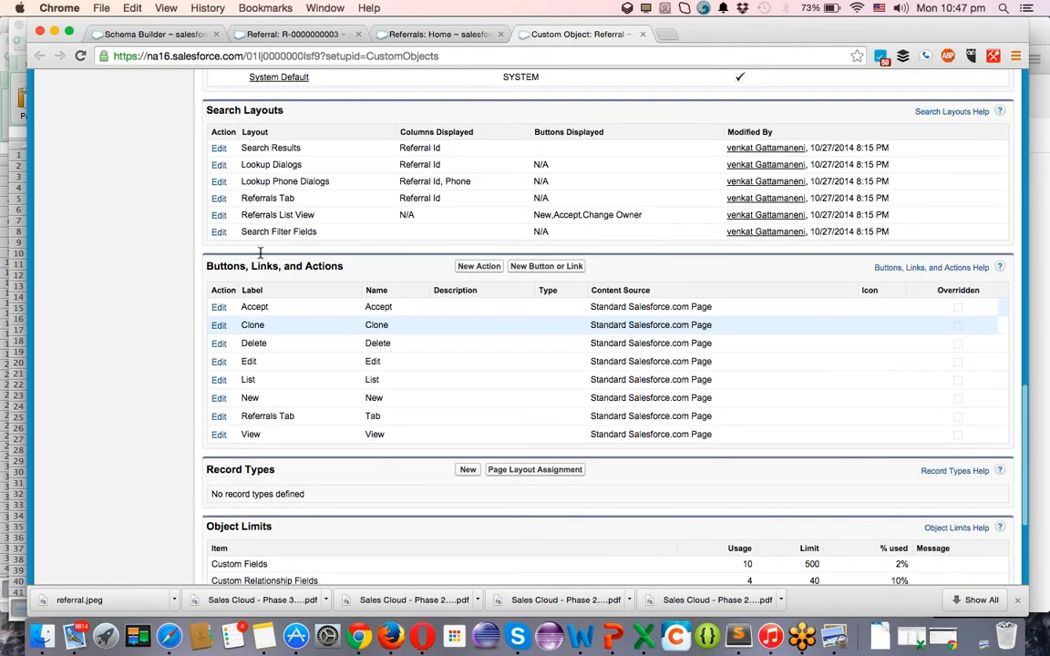
left_click(218, 216)
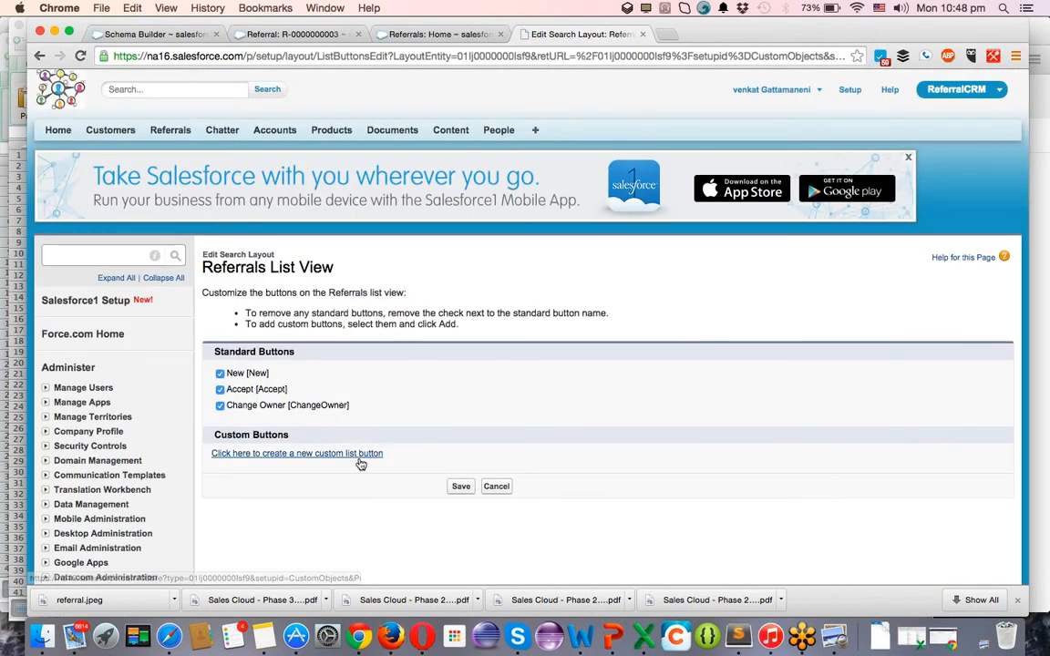
scroll(473, 348, "left", 5)
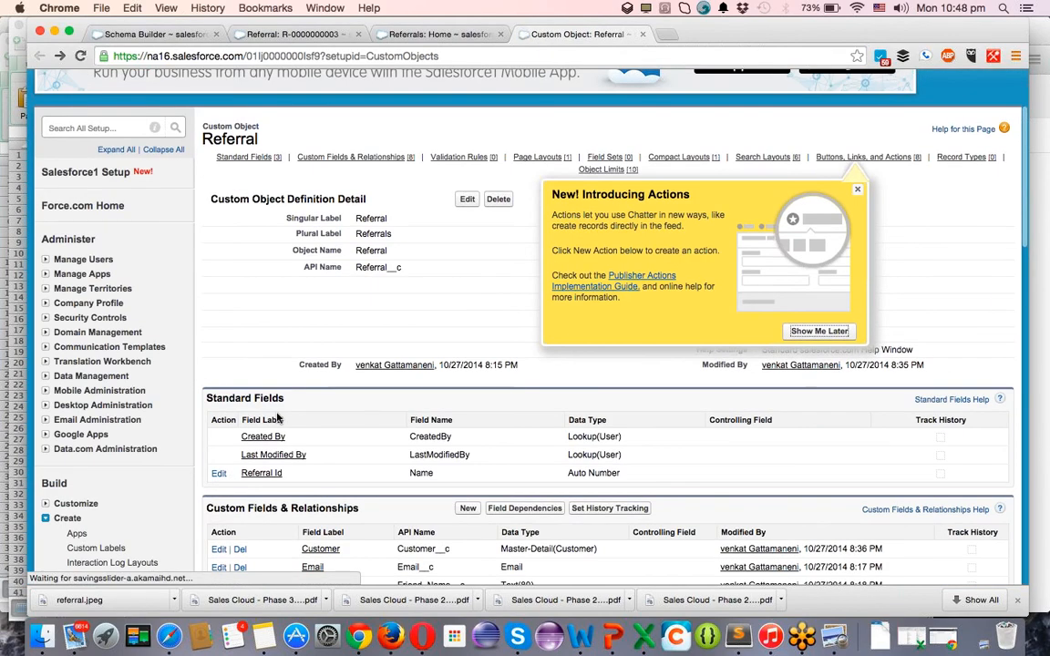
scroll(278, 417, "down", 15)
scroll(276, 414, "up", 2)
left_click(218, 219)
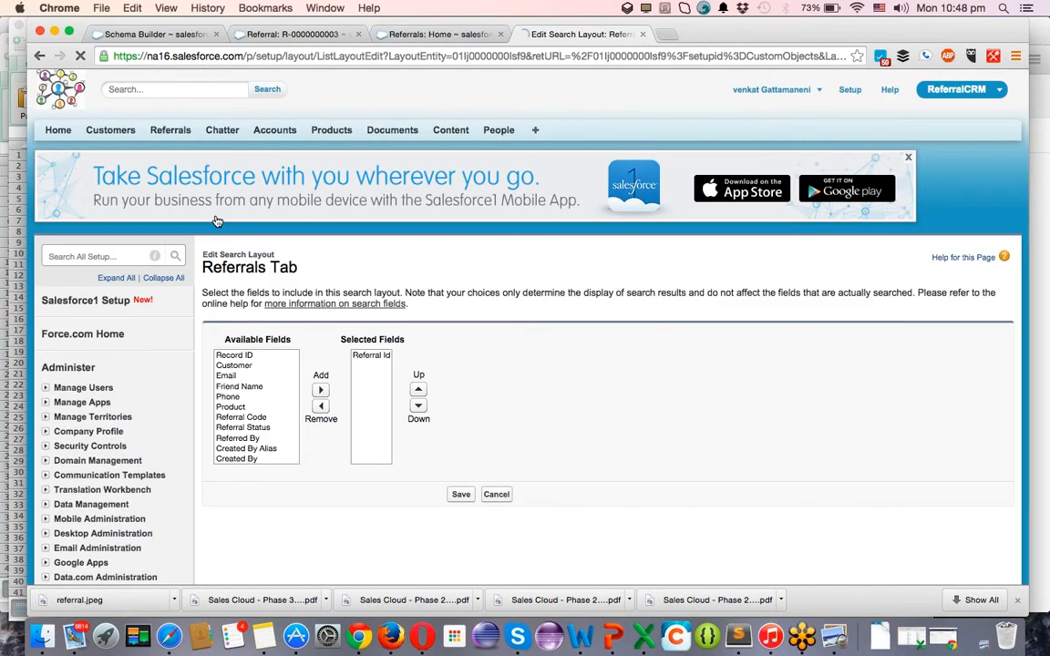
Add the seven fields Customer through Referral Status to the Referrals Tab layout and save.
left_click(248, 366)
key("shift+Down")
key("shift+Down")
key("shift+Down")
key("shift+Down")
key("shift+Down")
key("shift+Down")
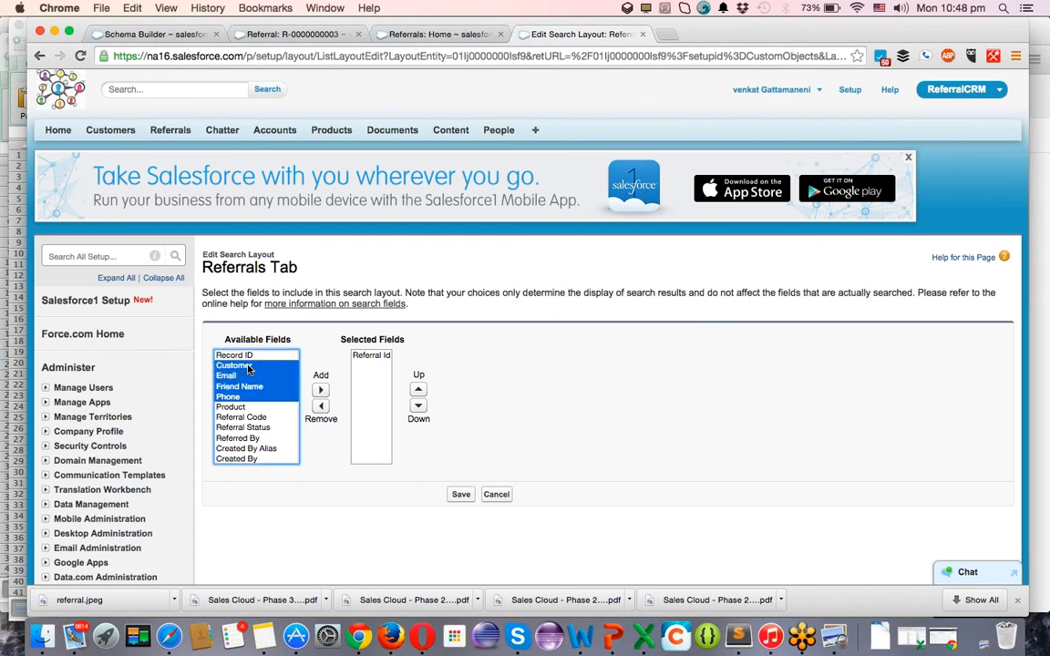
left_click(320, 390)
left_click(464, 493)
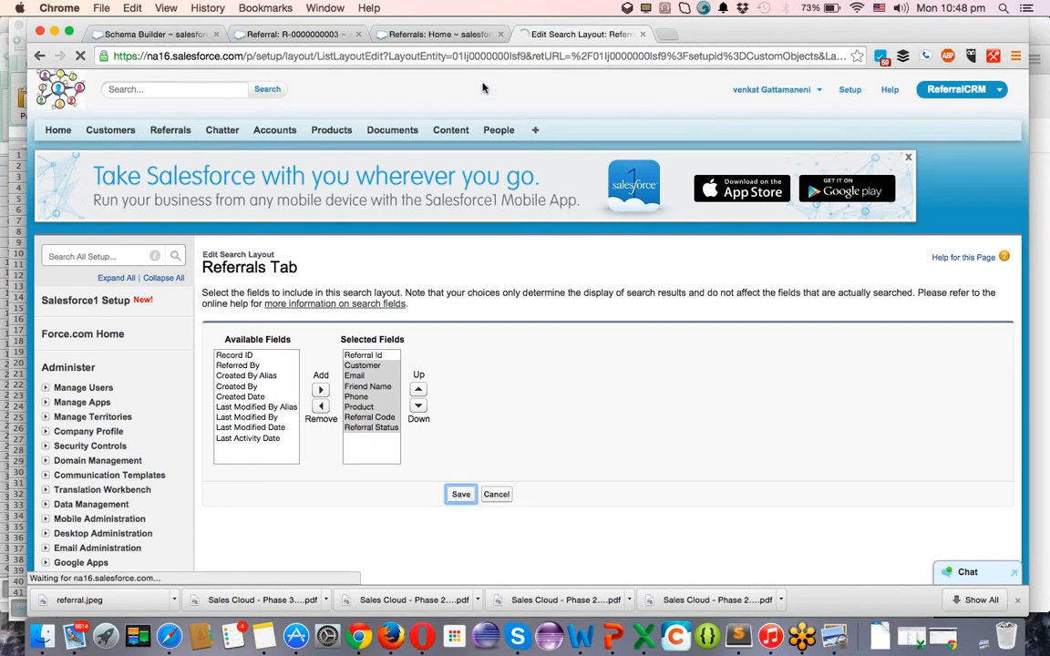
Return to the Referrals home and reload it to show the new columns.
left_click(419, 35)
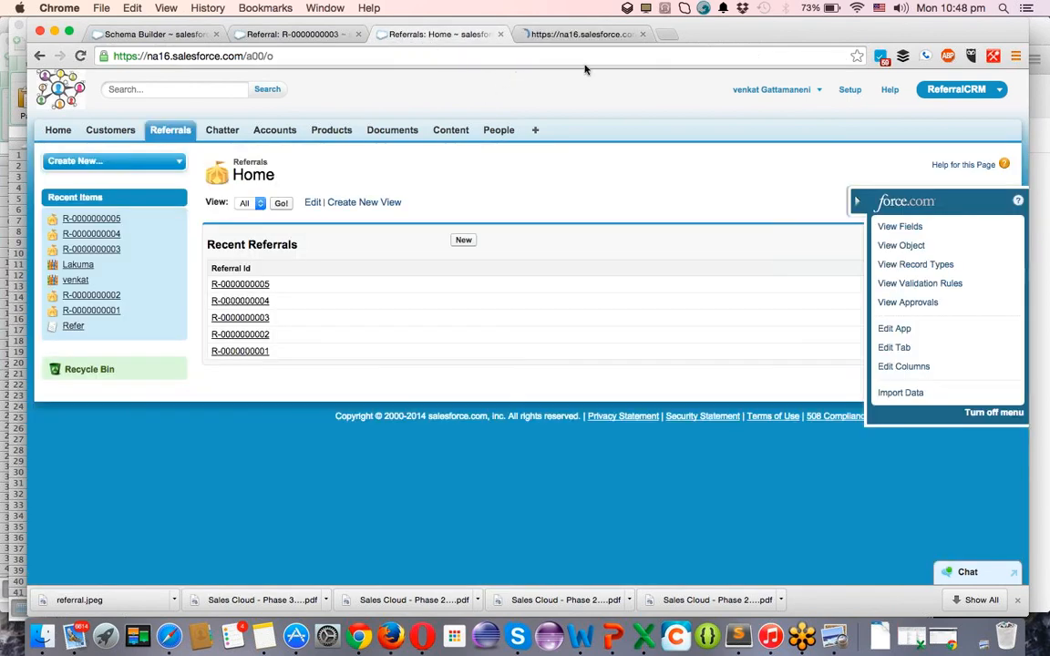
left_click(597, 34)
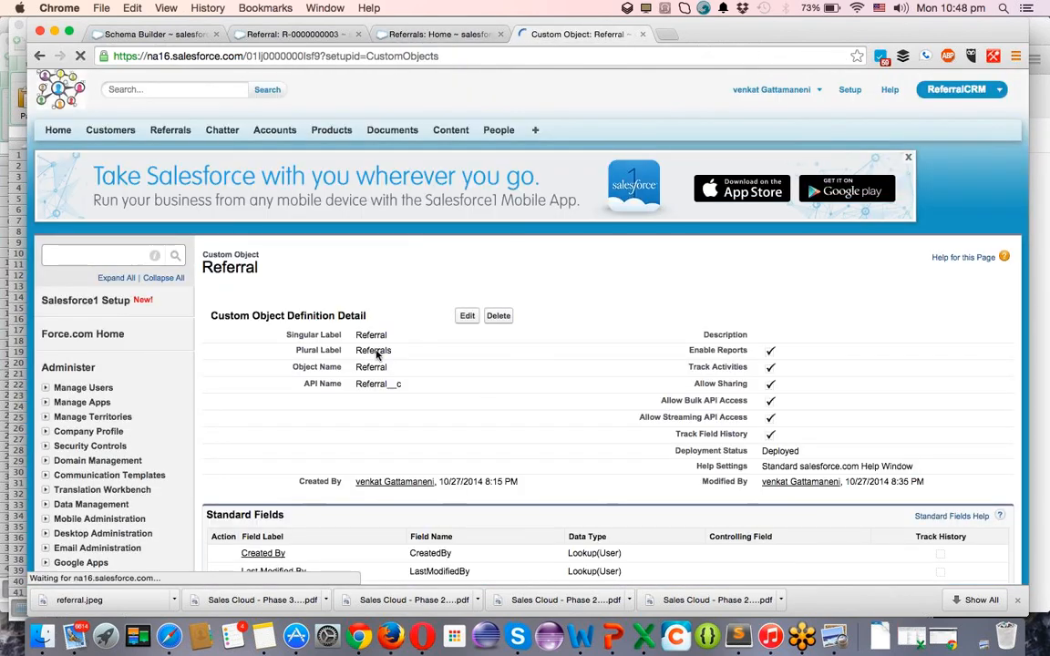
left_click(413, 32)
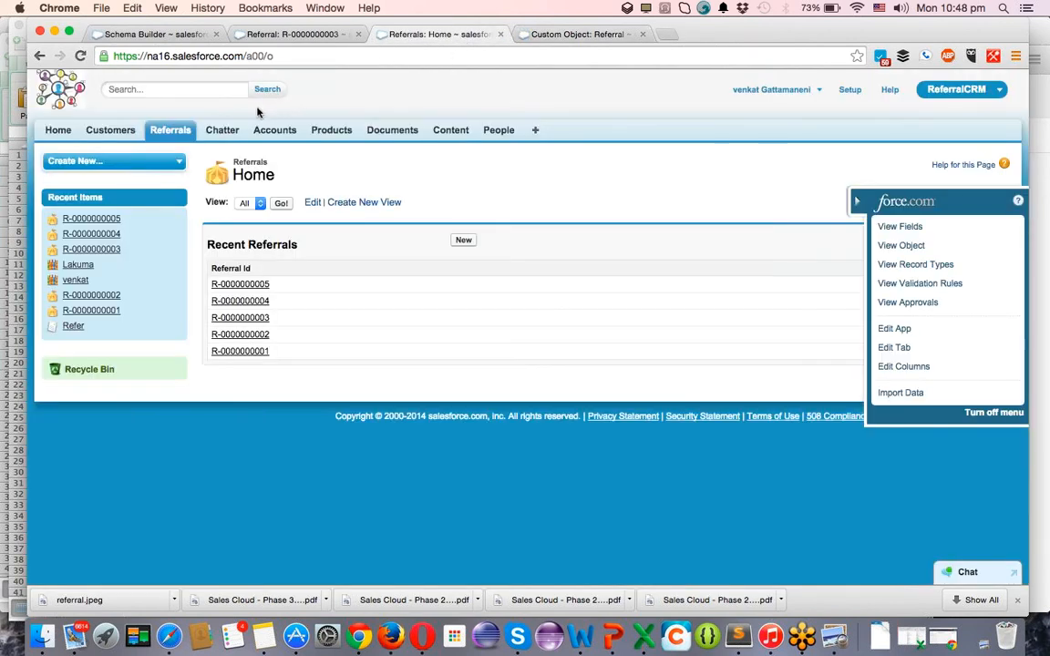
left_click(855, 203)
key("super+r")
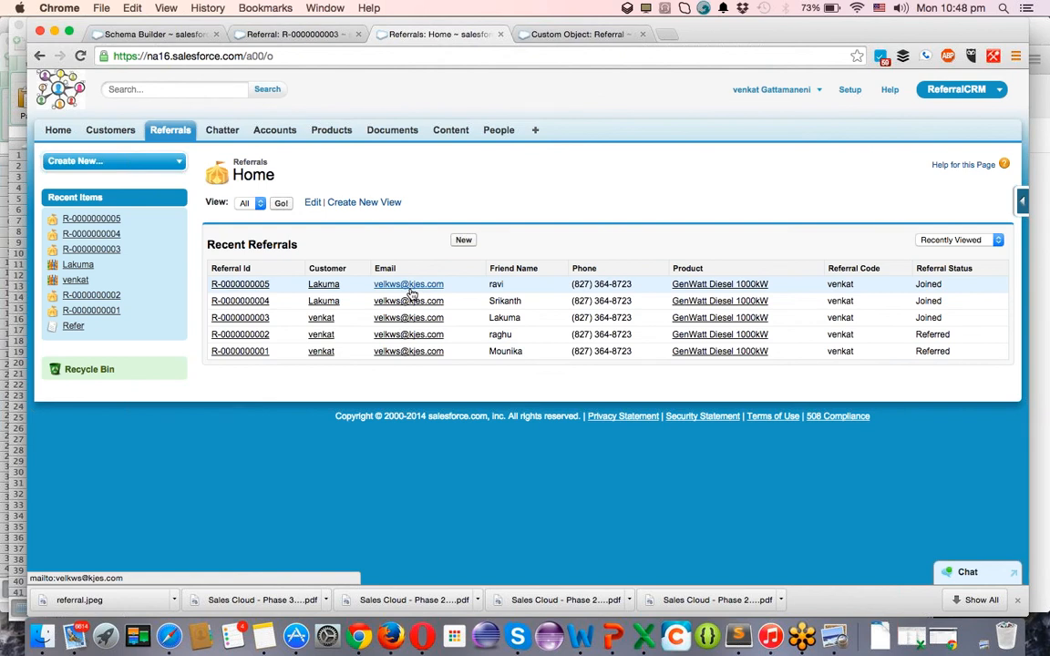
left_click(259, 303, "super")
left_click(258, 305, "super")
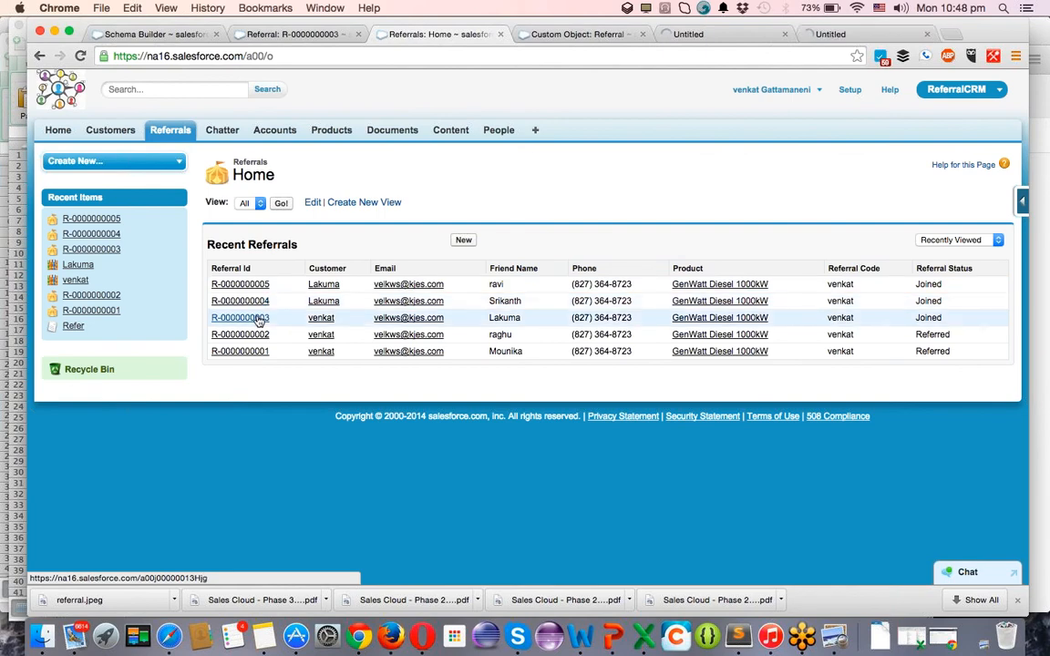
left_click(258, 320, "super")
left_click(261, 336, "super")
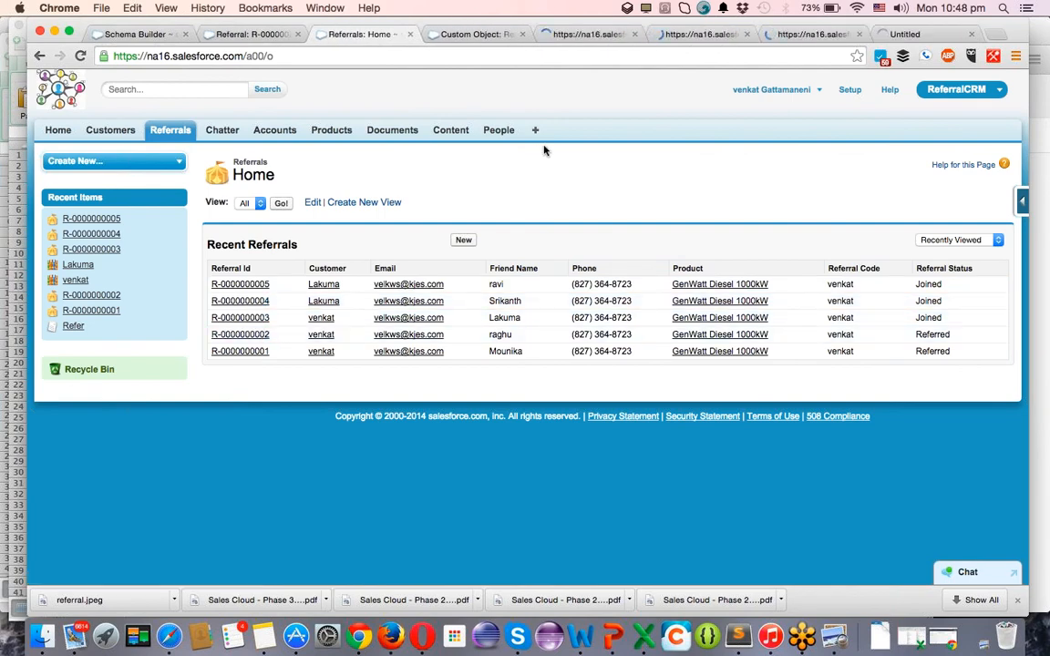
key("super+5")
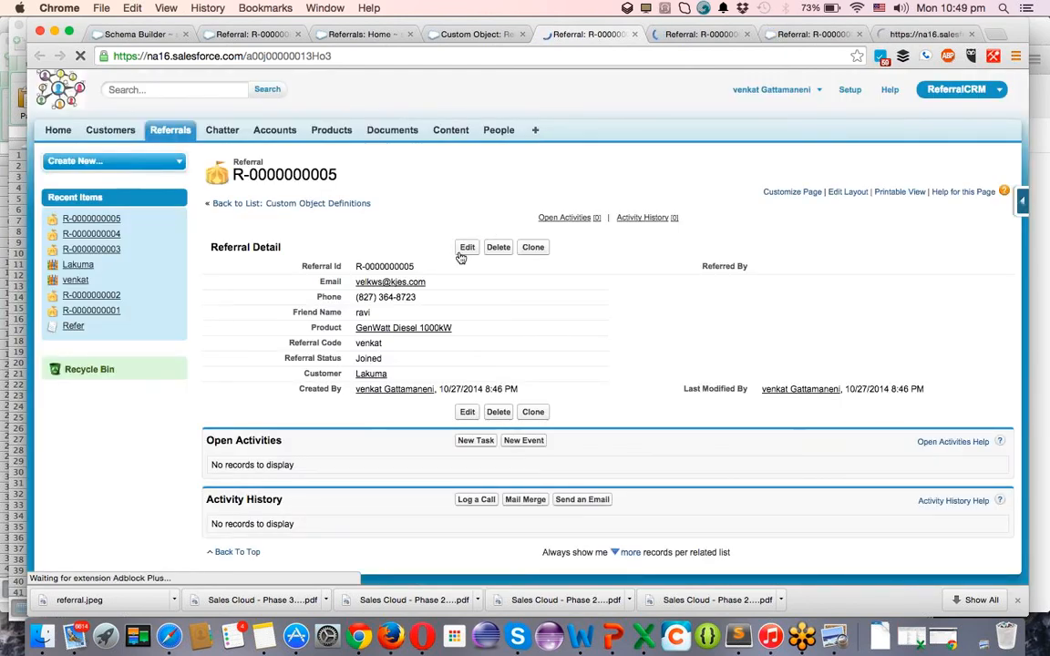
left_click(461, 256)
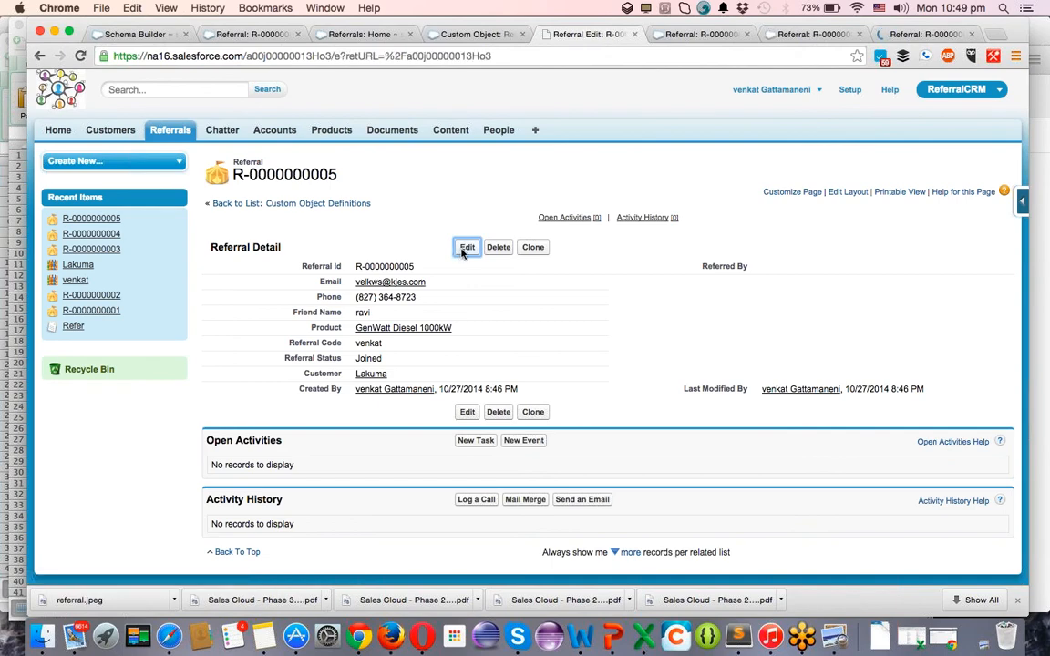
key("ctrl+Tab")
key("ctrl+Tab")
left_click(467, 253)
key("ctrl+Tab")
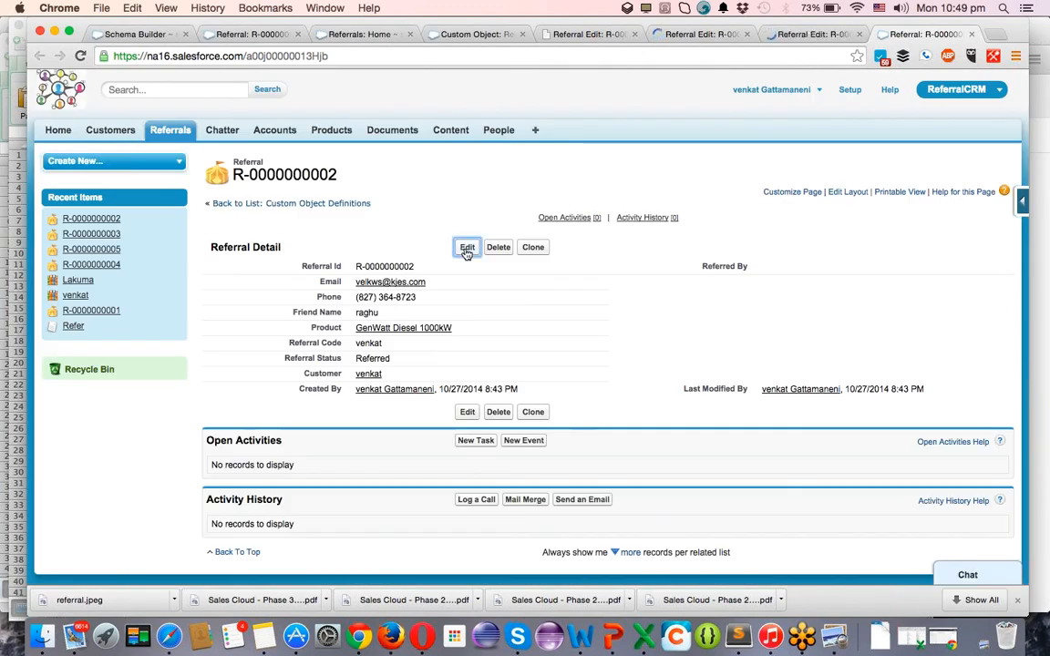
left_click(466, 251)
left_click(583, 35)
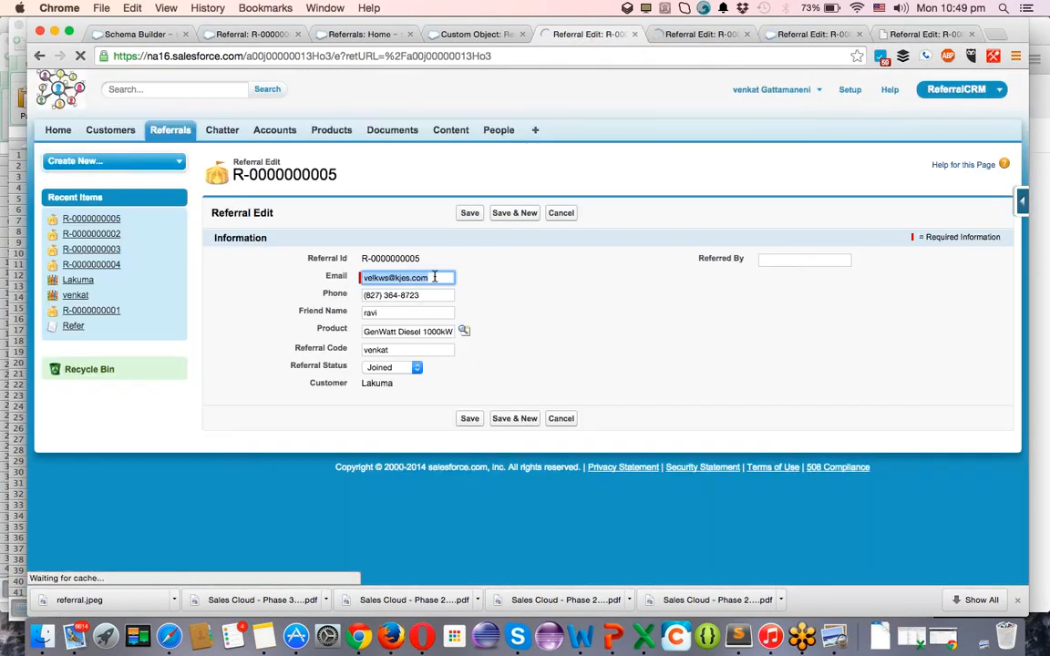
left_click(434, 277)
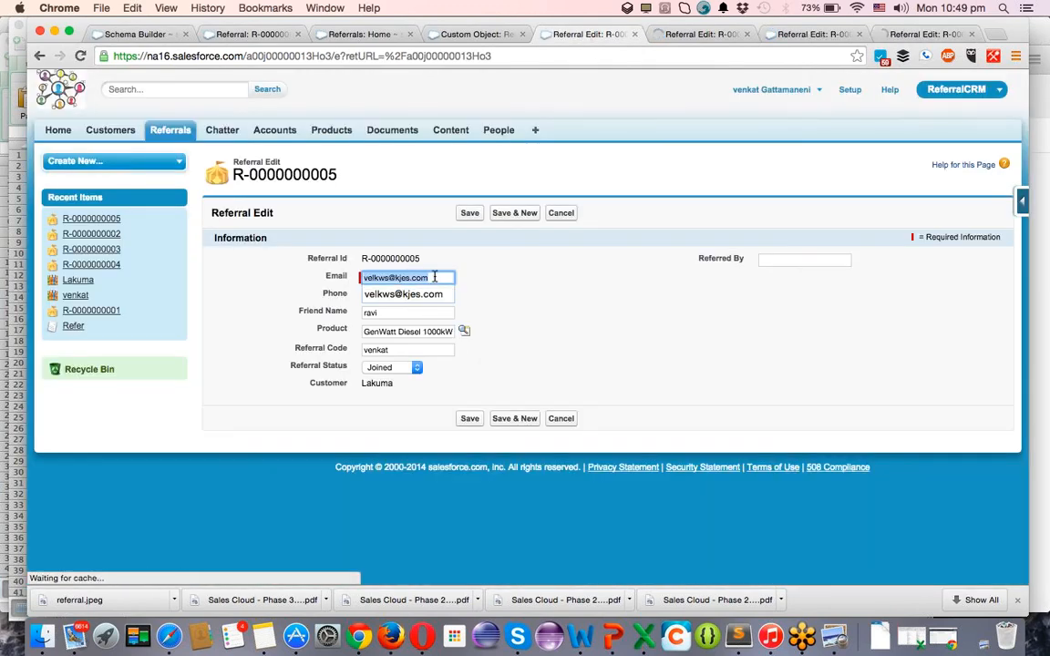
type("1")
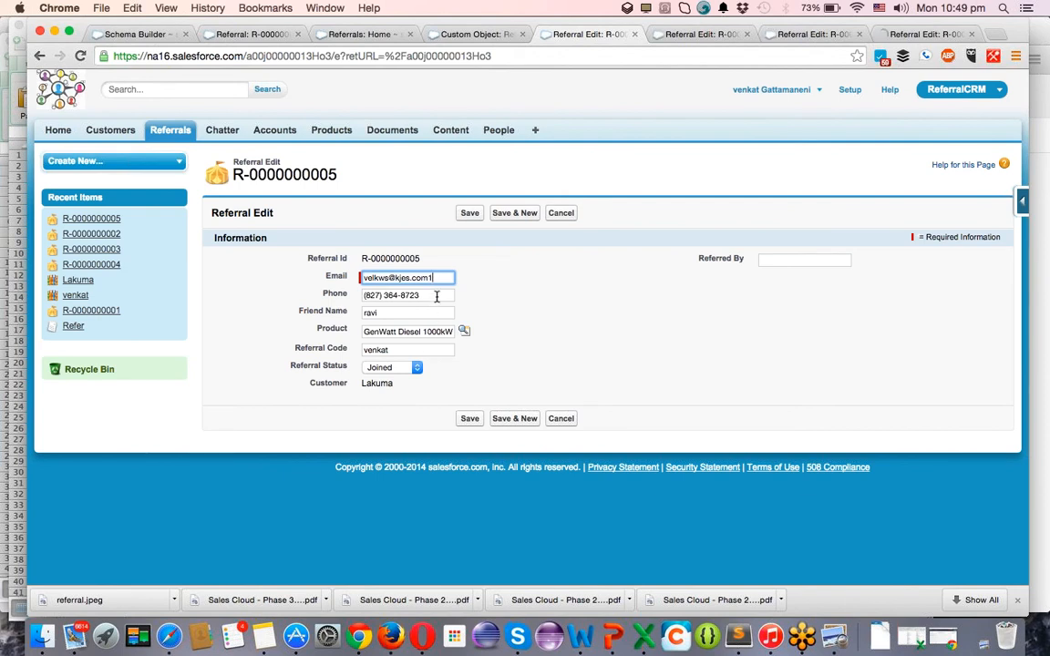
left_click(436, 296)
type("1")
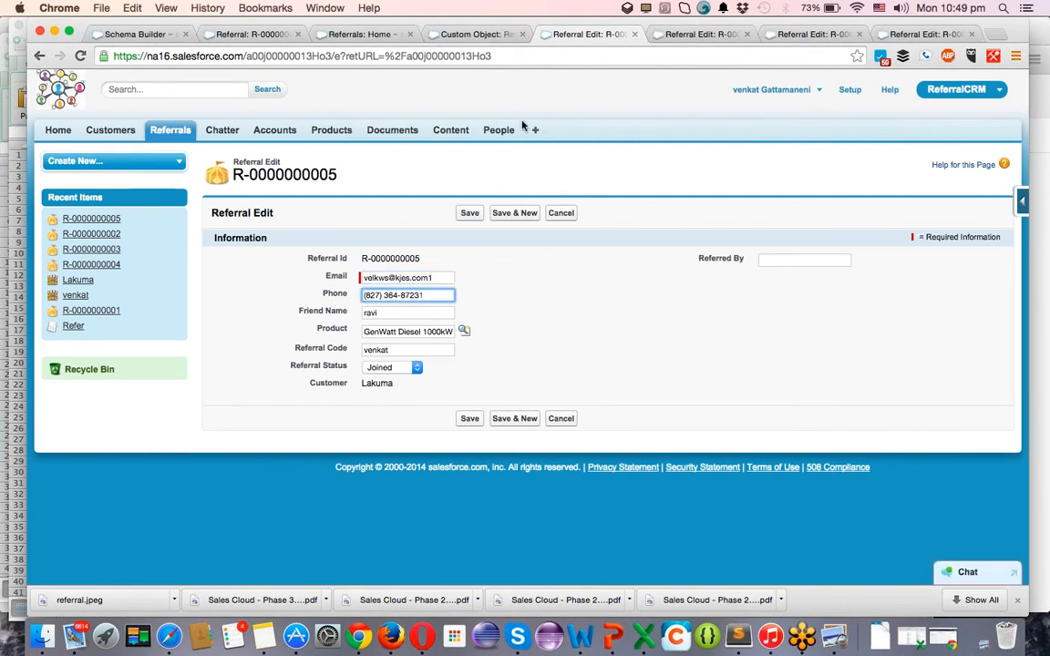
left_click(469, 212)
key("ctrl+Tab")
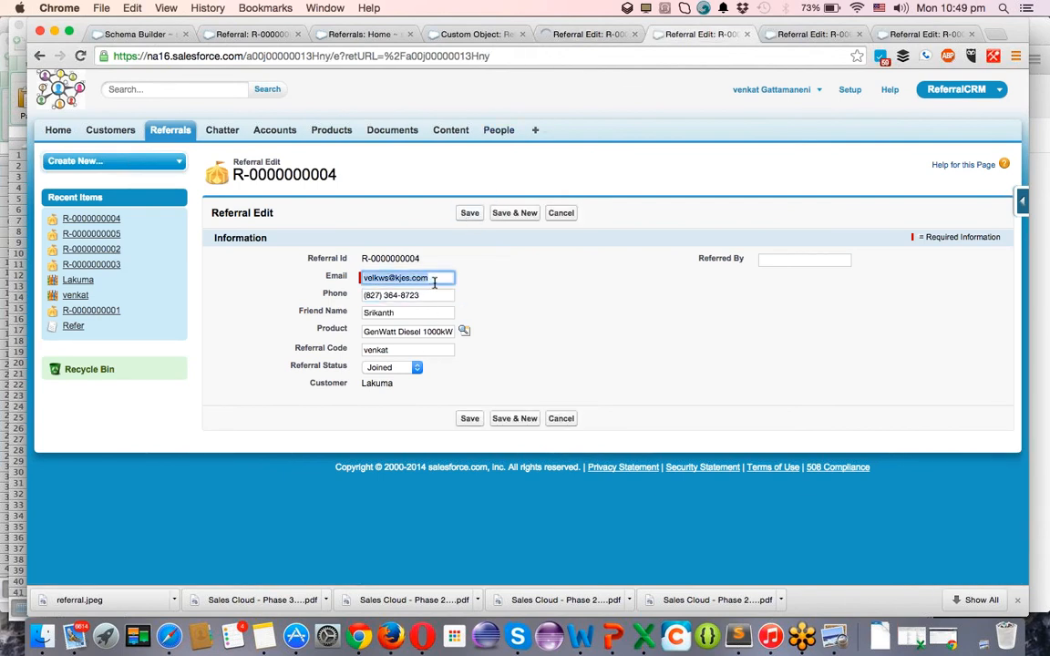
left_click(431, 279)
type("2")
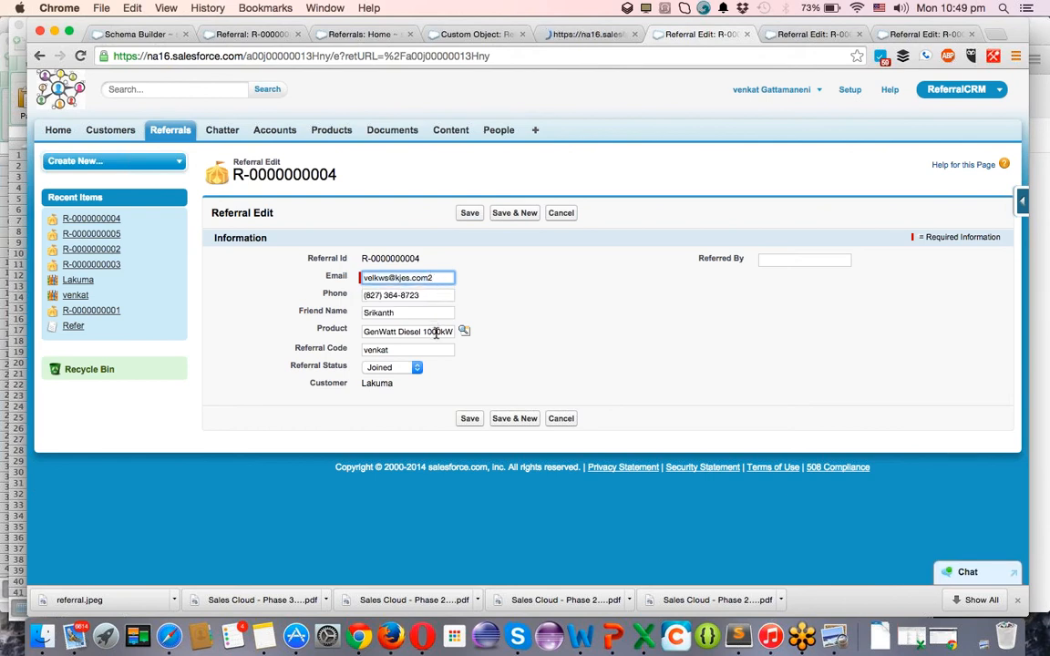
left_click(424, 296)
type("2")
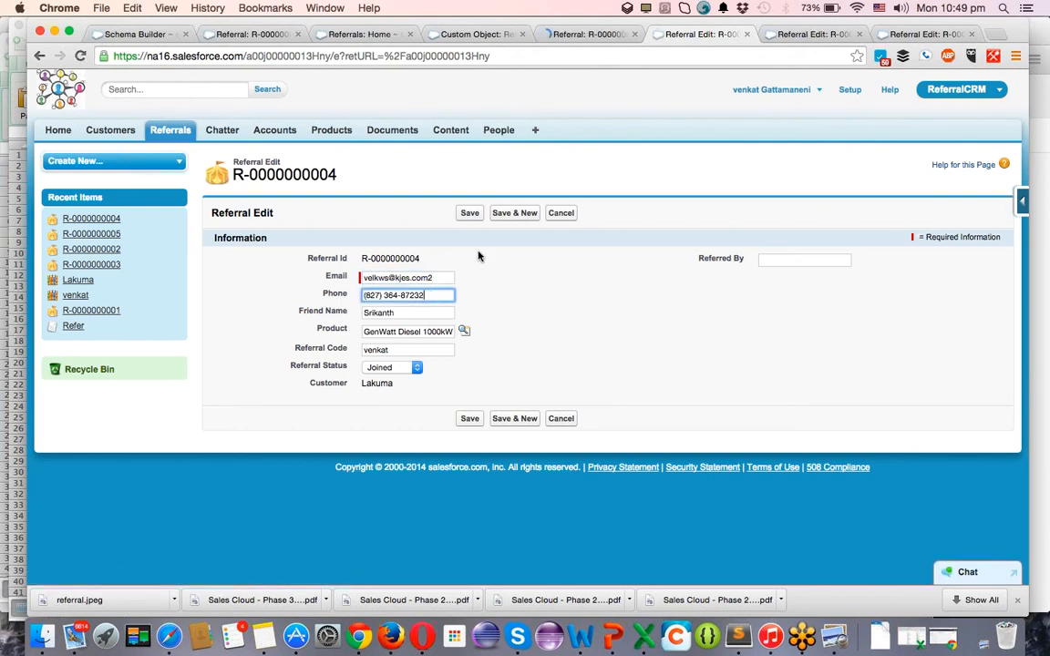
left_click(471, 215)
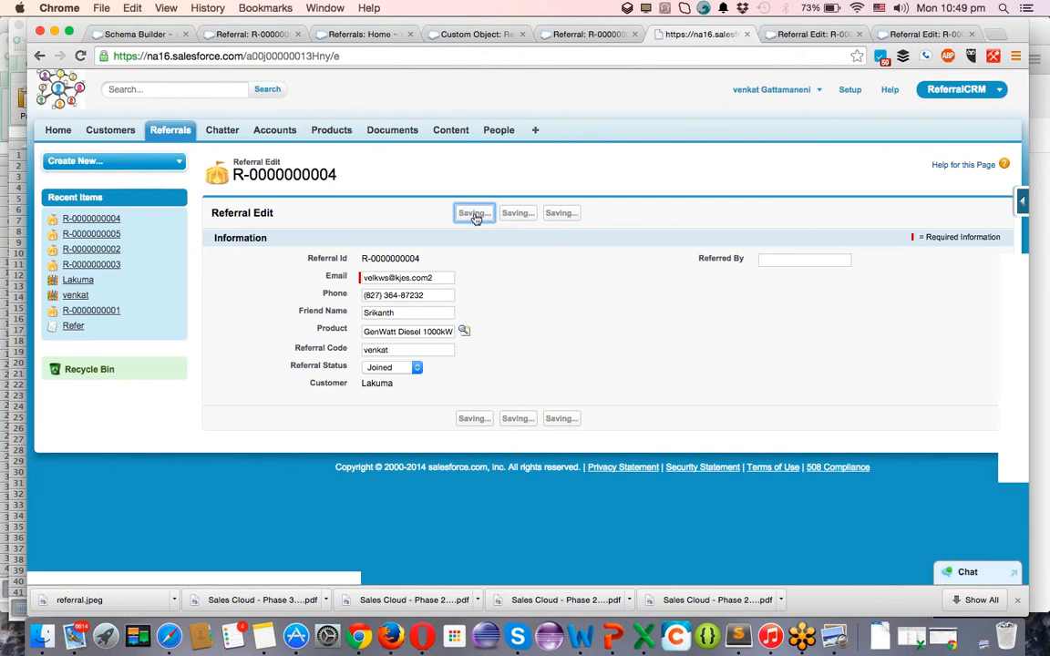
key("ctrl+Tab")
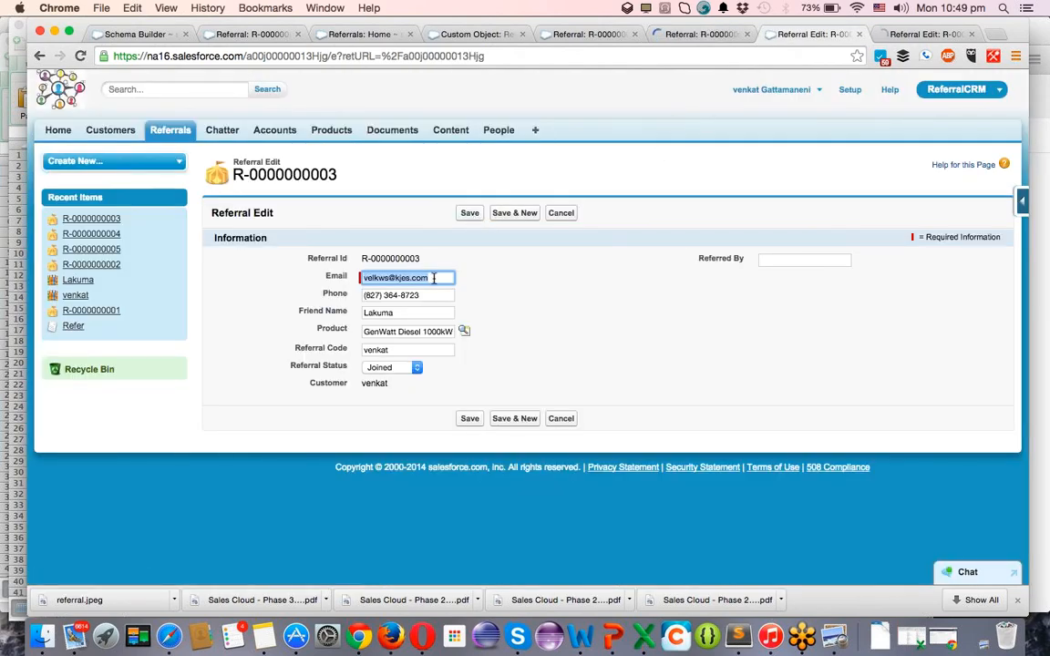
left_click(434, 278)
type("3")
left_click(432, 295)
type("3")
left_click(470, 418)
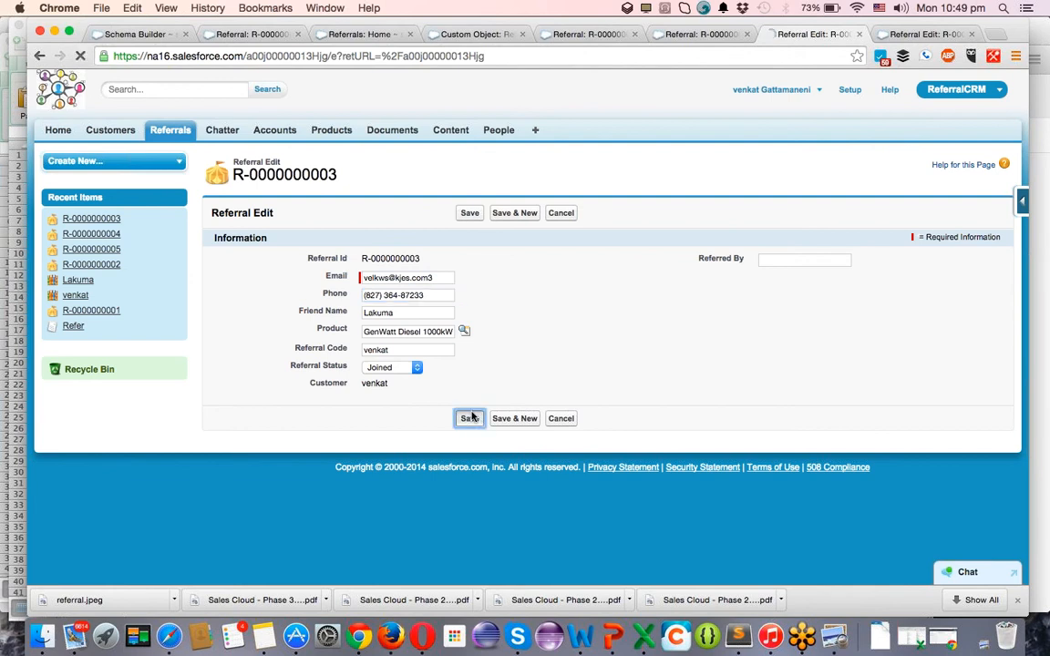
key("ctrl+Tab")
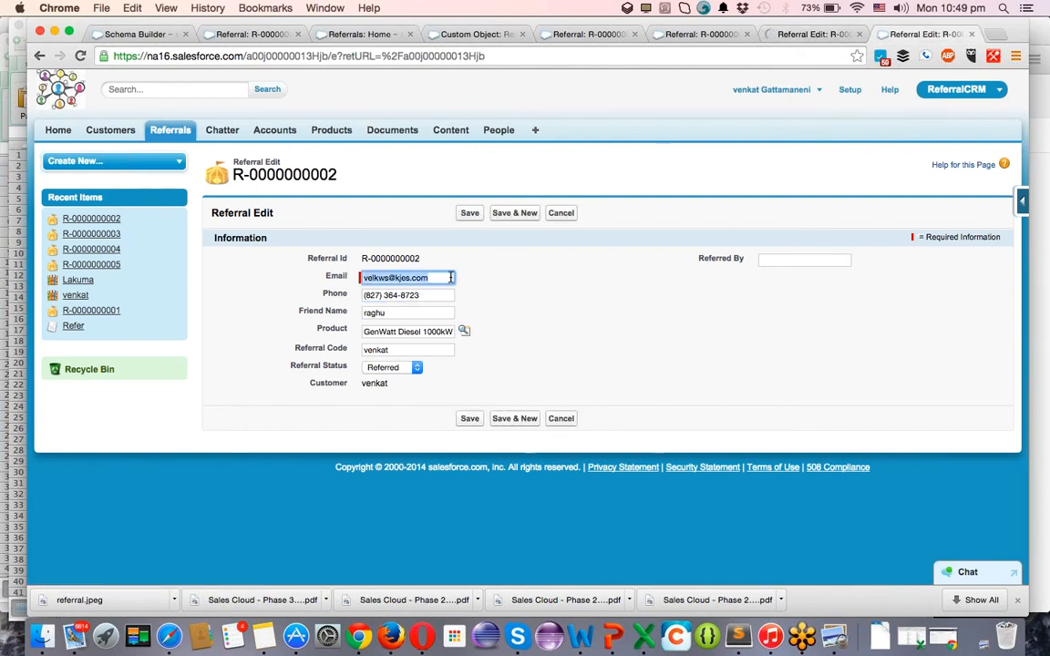
left_click(443, 278)
type("4")
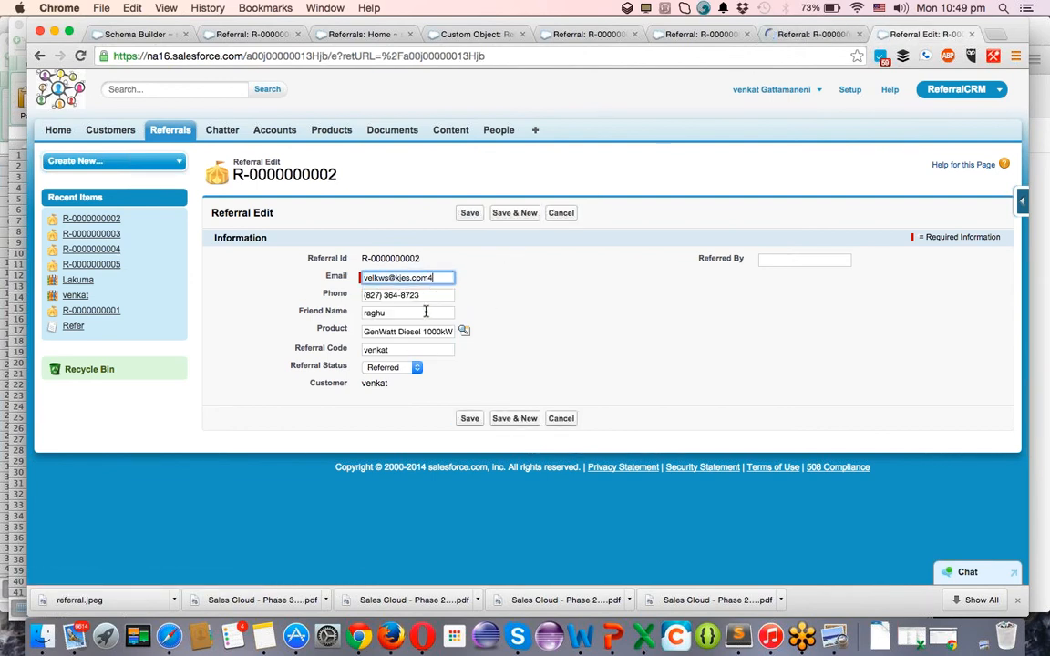
left_click(429, 297)
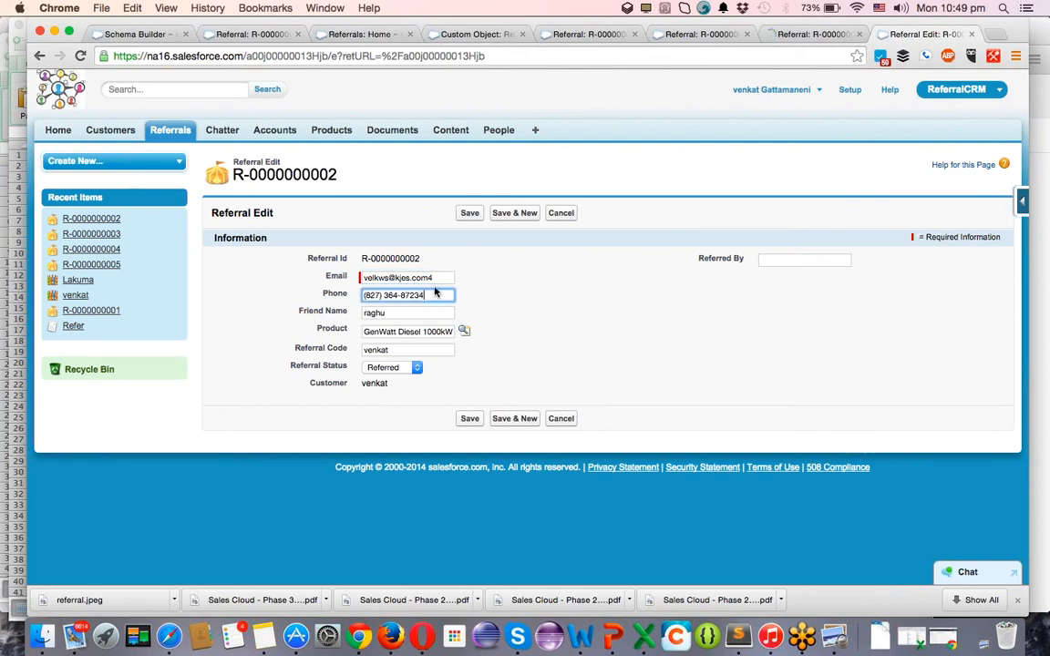
left_click(468, 214)
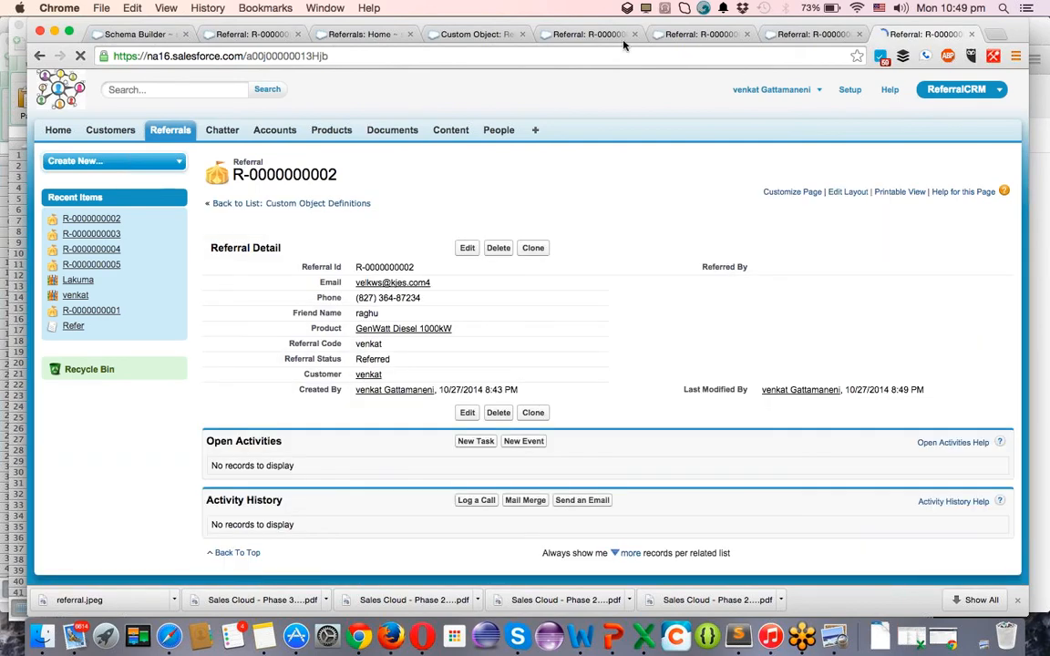
left_click(590, 33)
left_click(697, 33)
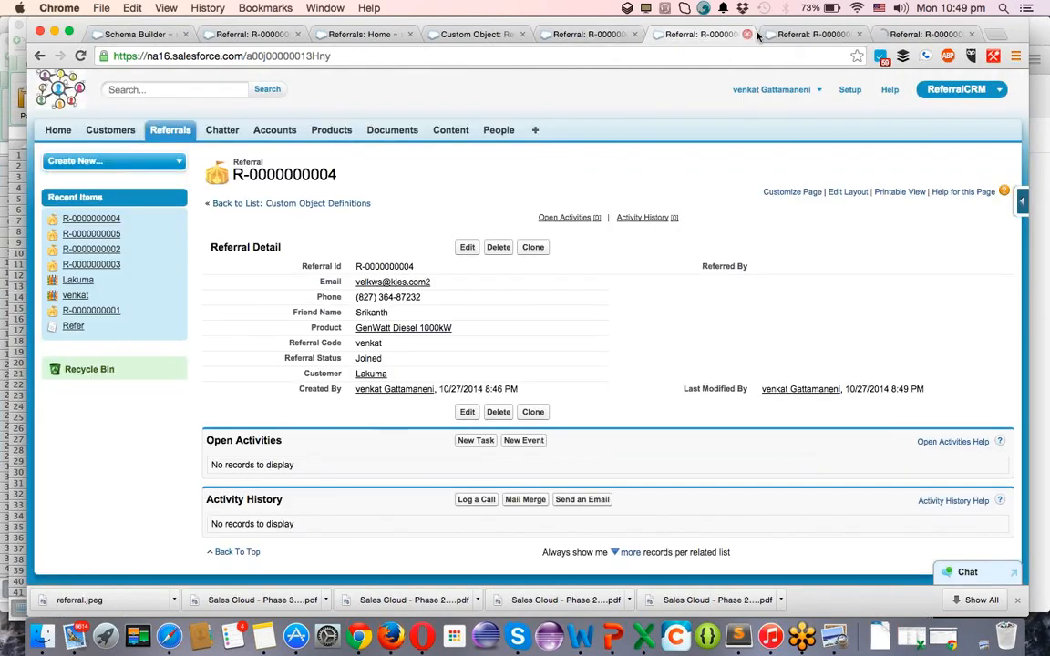
left_click(814, 33)
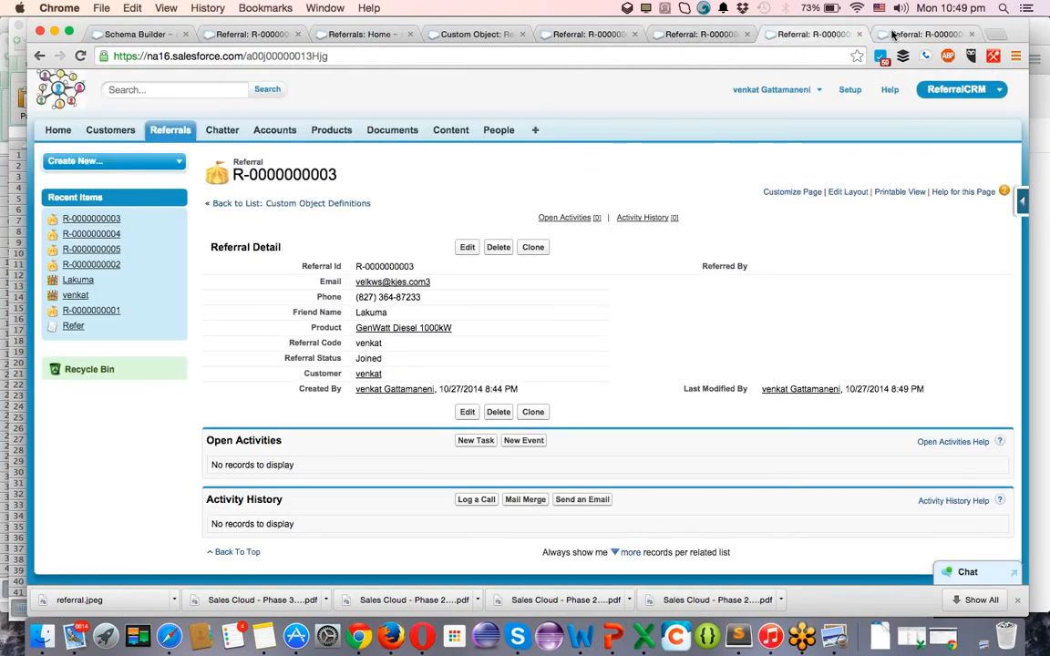
In Schema Builder, mark Referral's Email field as Unique and save.
left_click(922, 33)
left_click(137, 33)
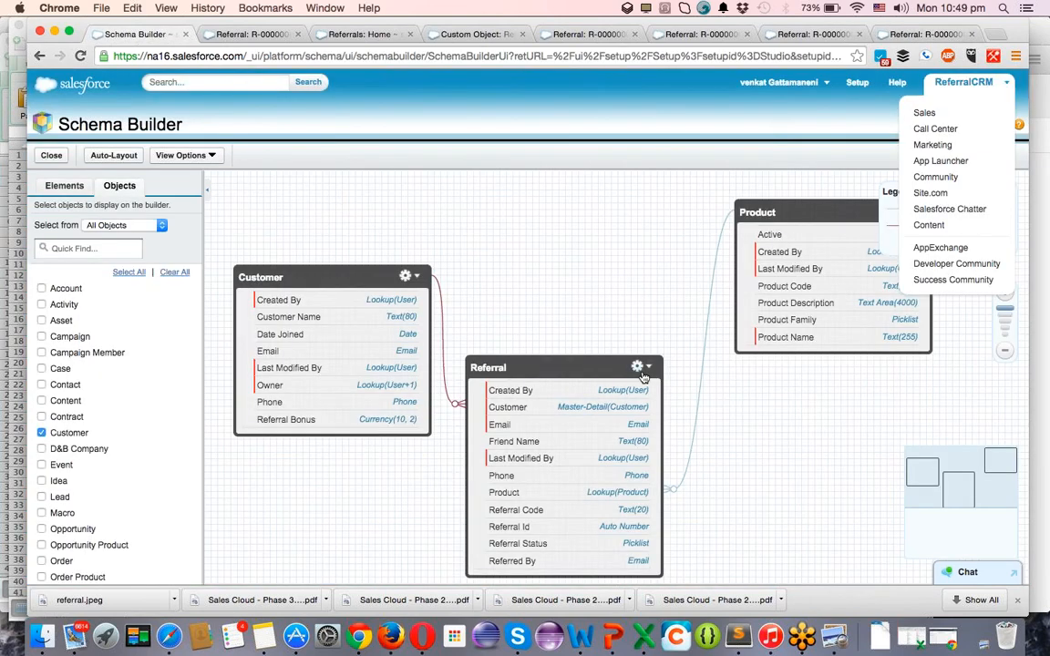
left_click(650, 368)
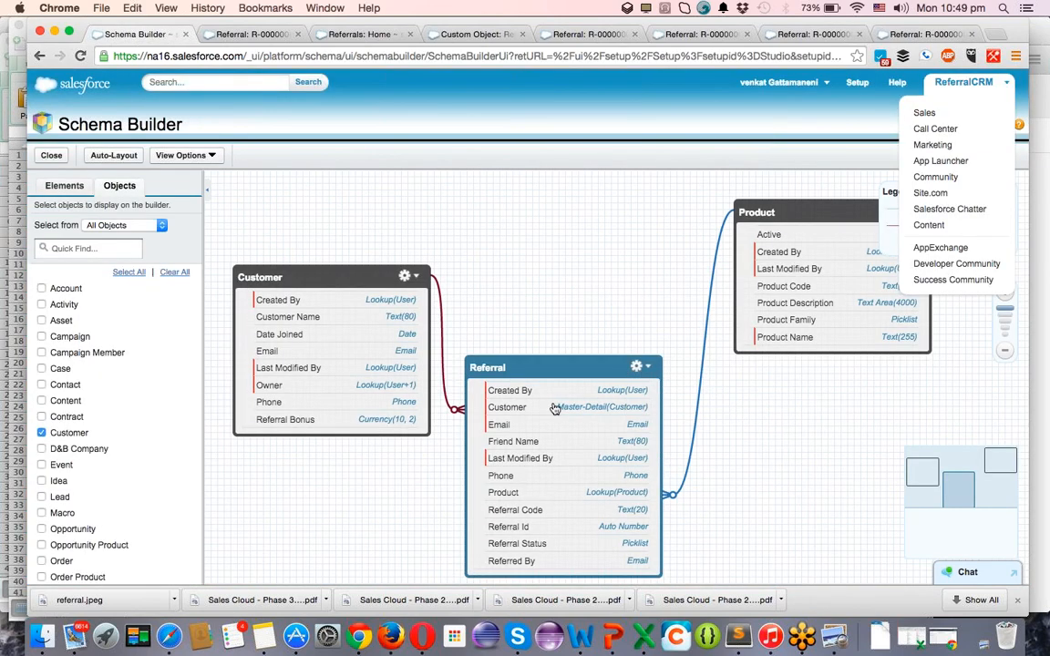
left_click(526, 426)
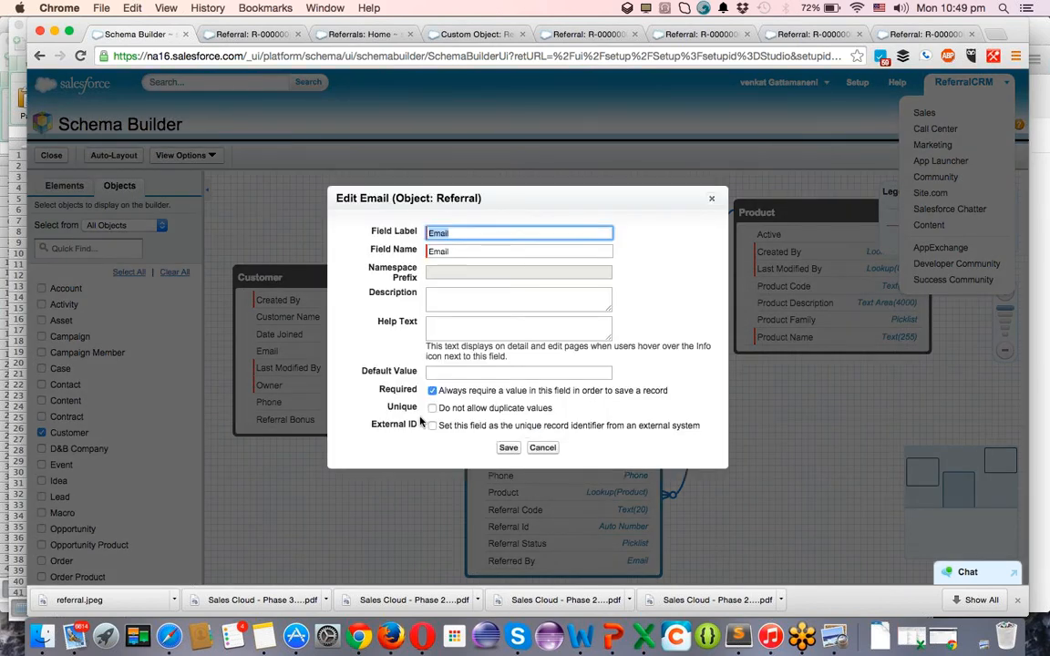
left_click(433, 409)
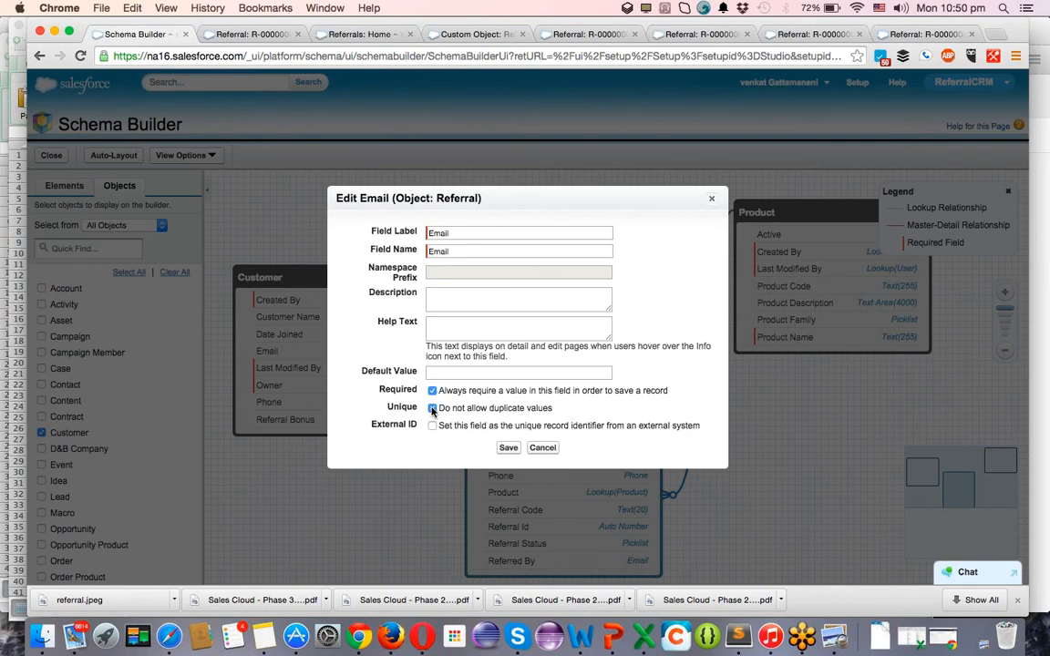
left_click(509, 448)
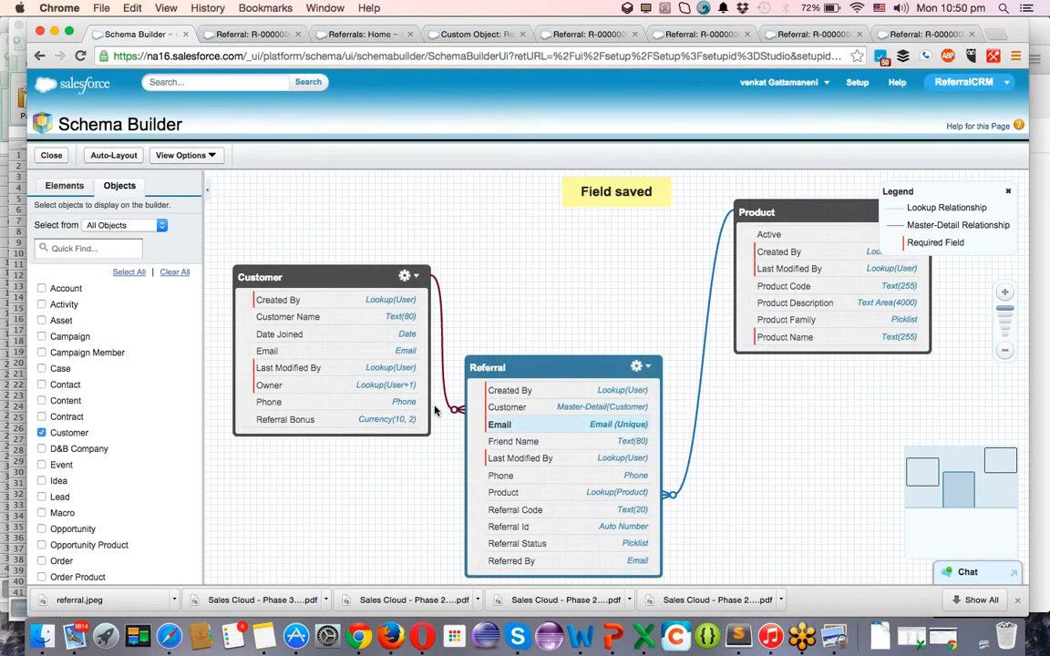
Make Referral's Phone field Required and save it.
double_click(524, 477)
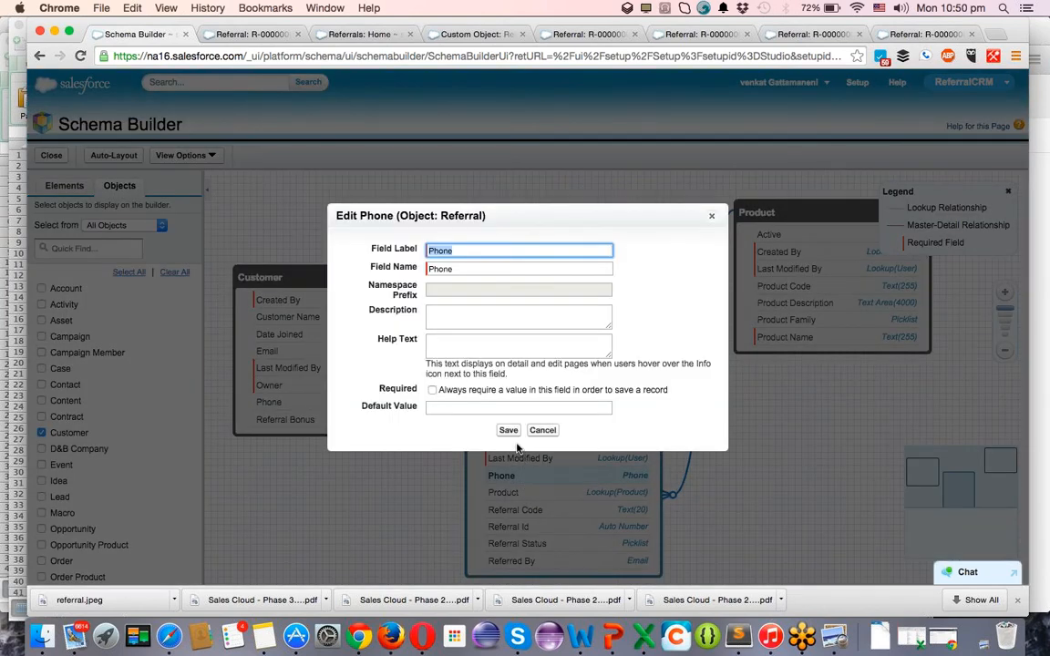
left_click(432, 390)
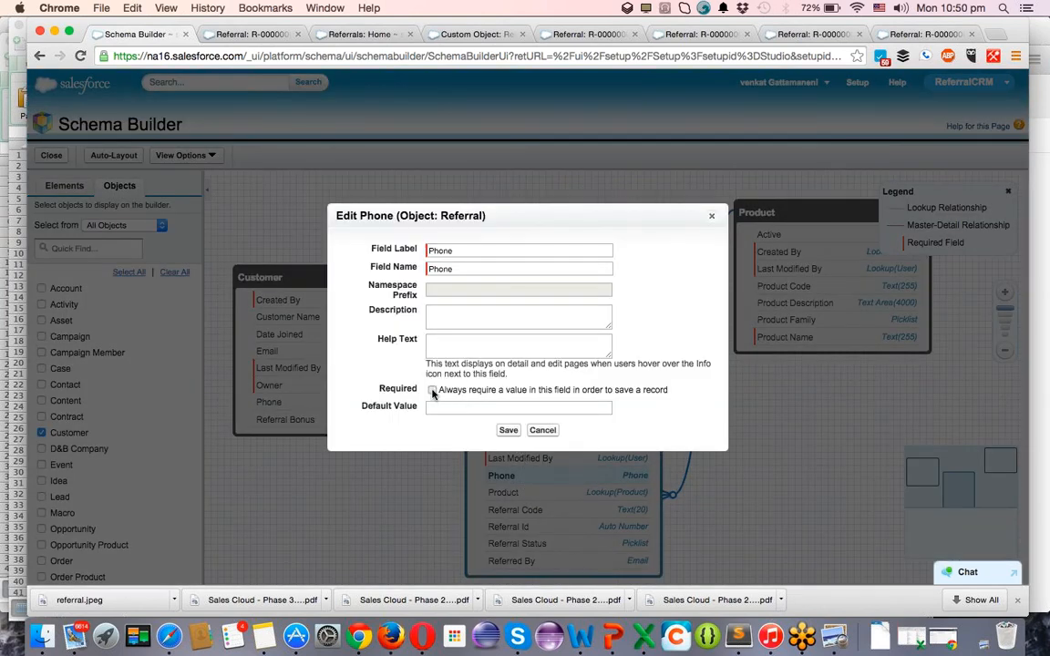
left_click(507, 430)
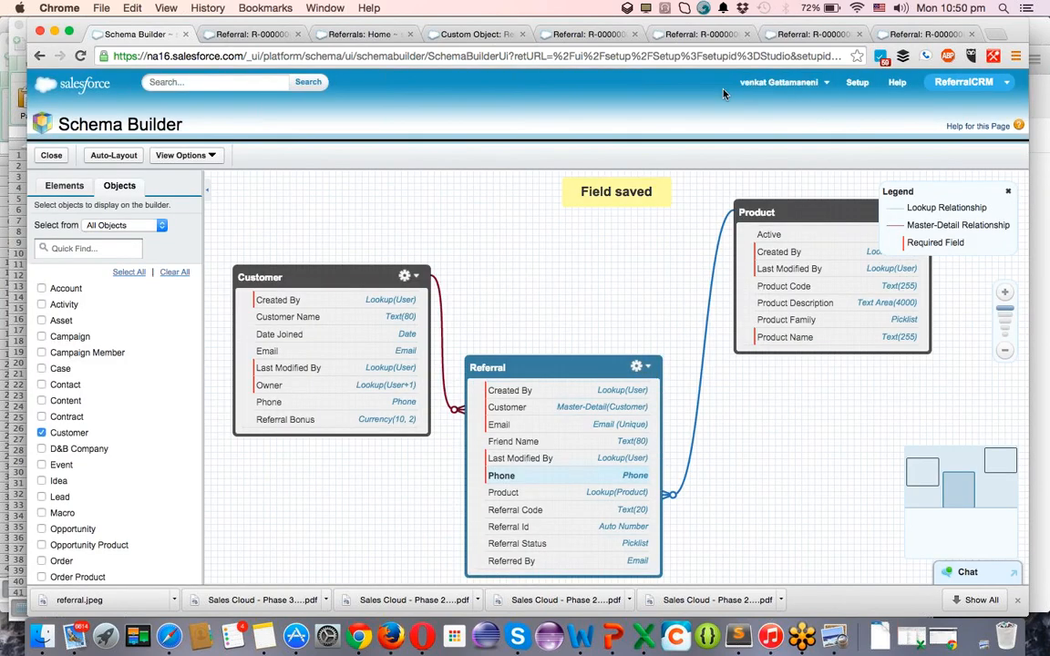
left_click(651, 34)
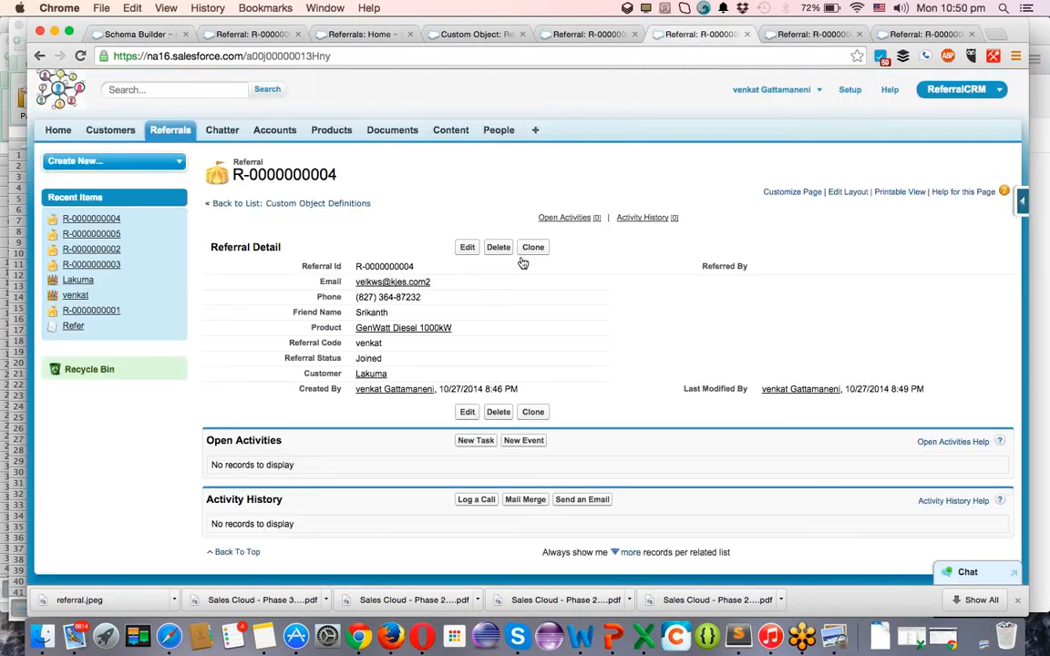
left_click(536, 248)
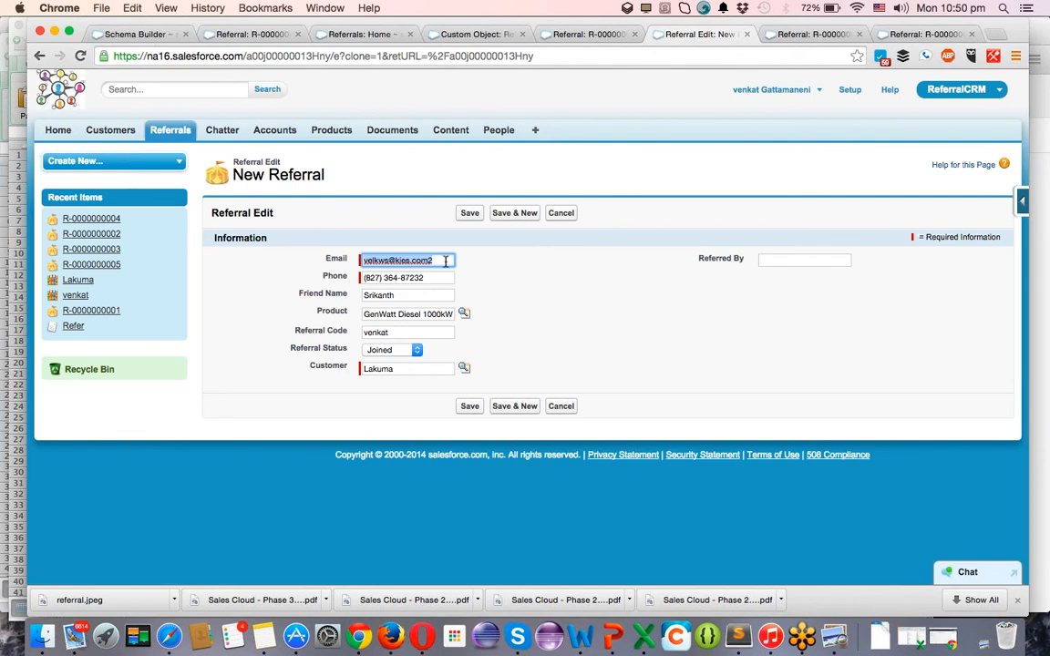
left_click(401, 260)
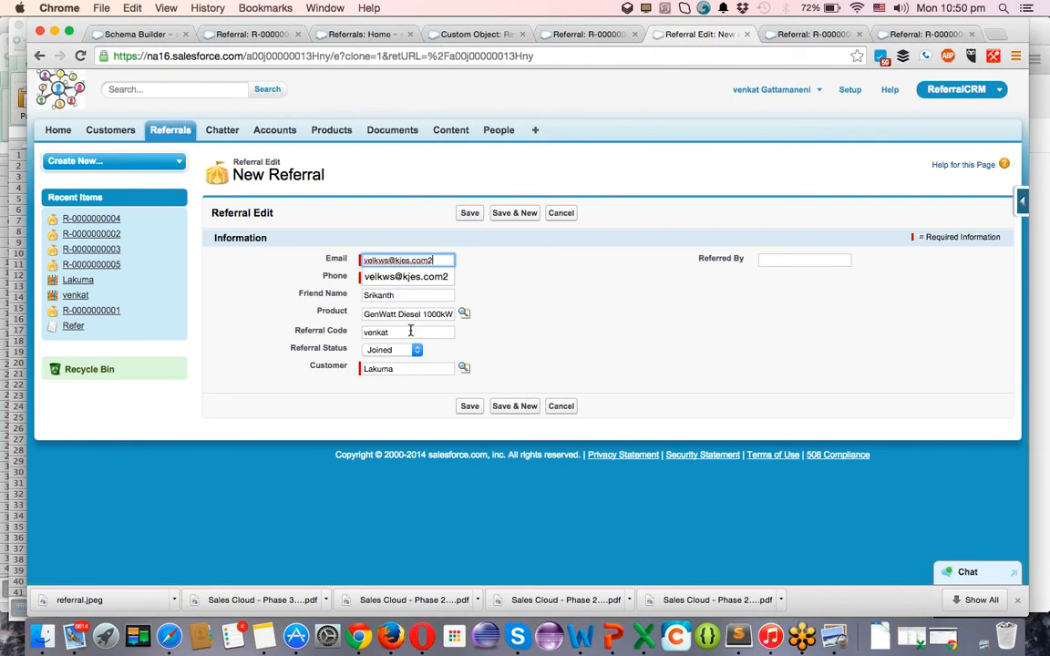
left_click(398, 369)
double_click(398, 369)
type("venkat")
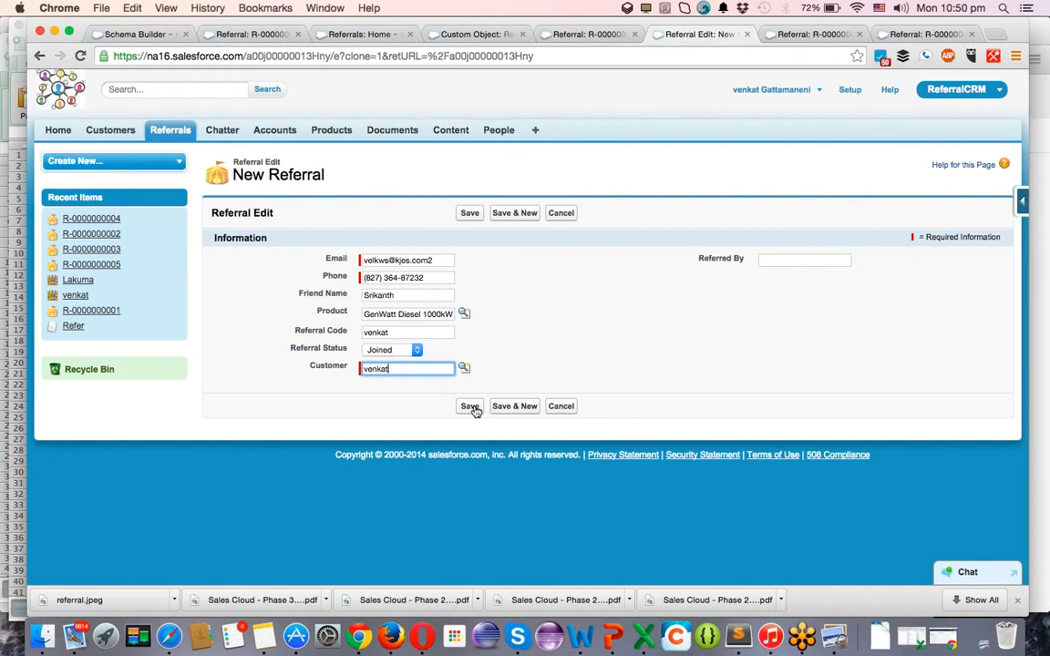
left_click(471, 408)
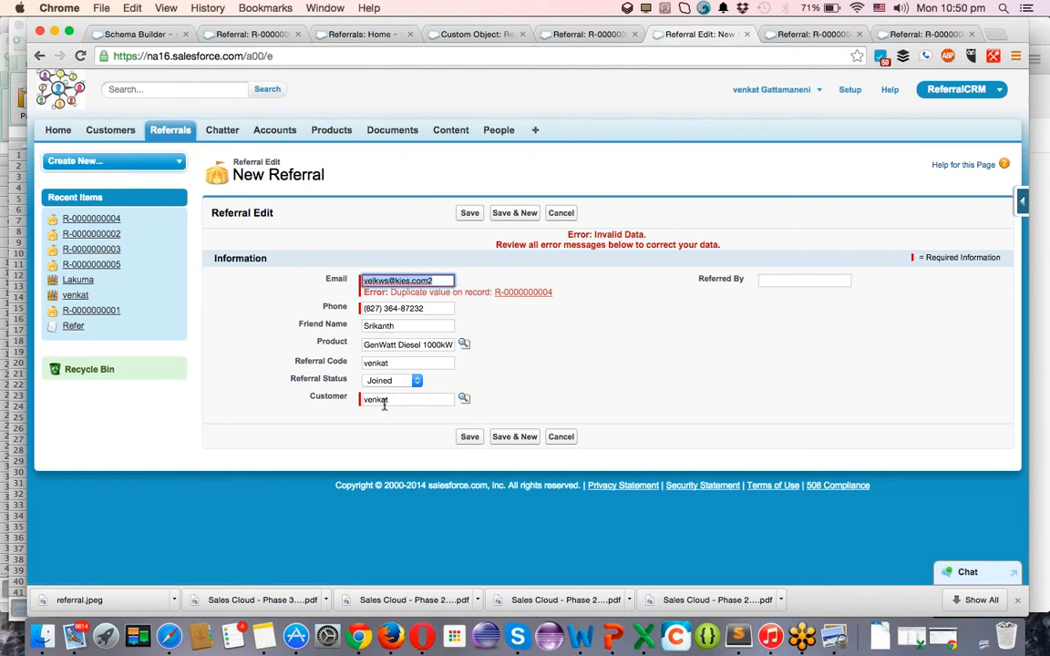
Check the record holding that email, then end the clone's email with '90' and save.
left_click(527, 295)
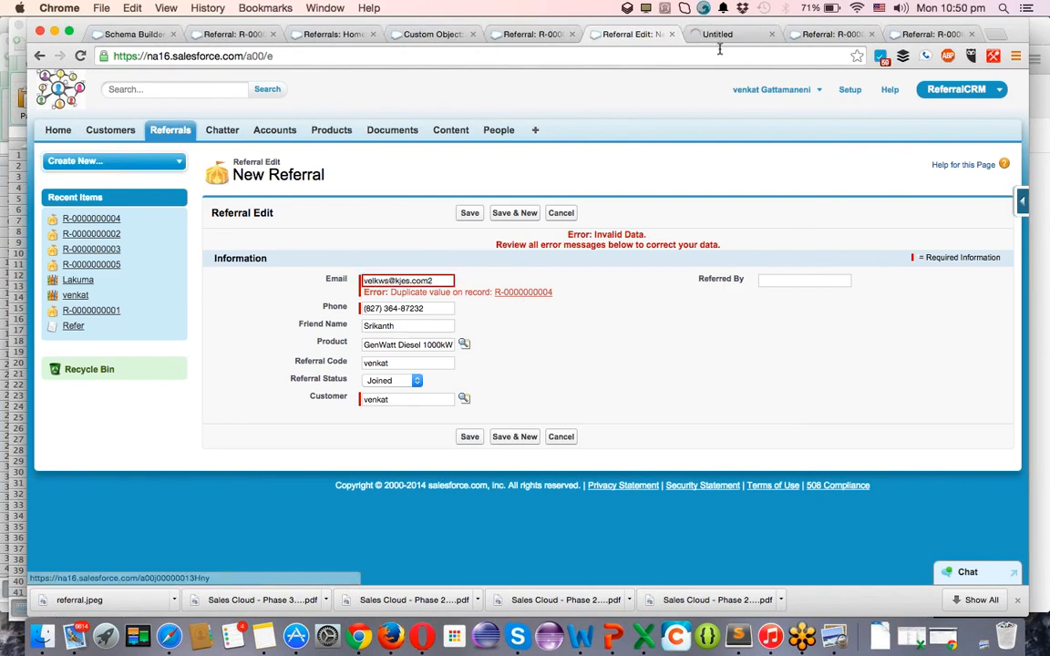
left_click(729, 35)
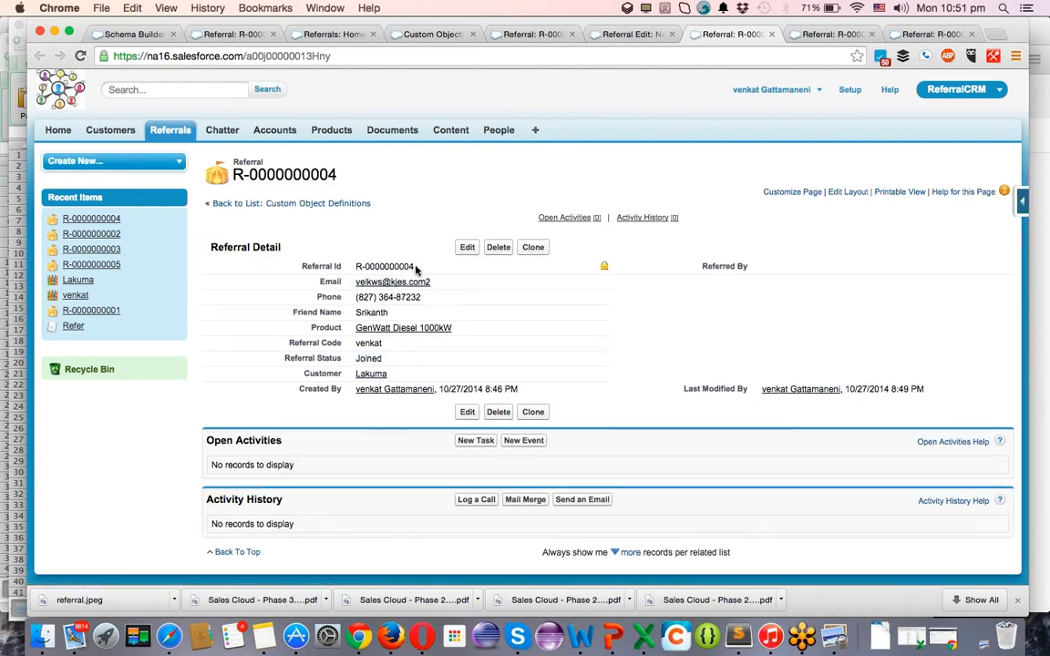
left_click(651, 36)
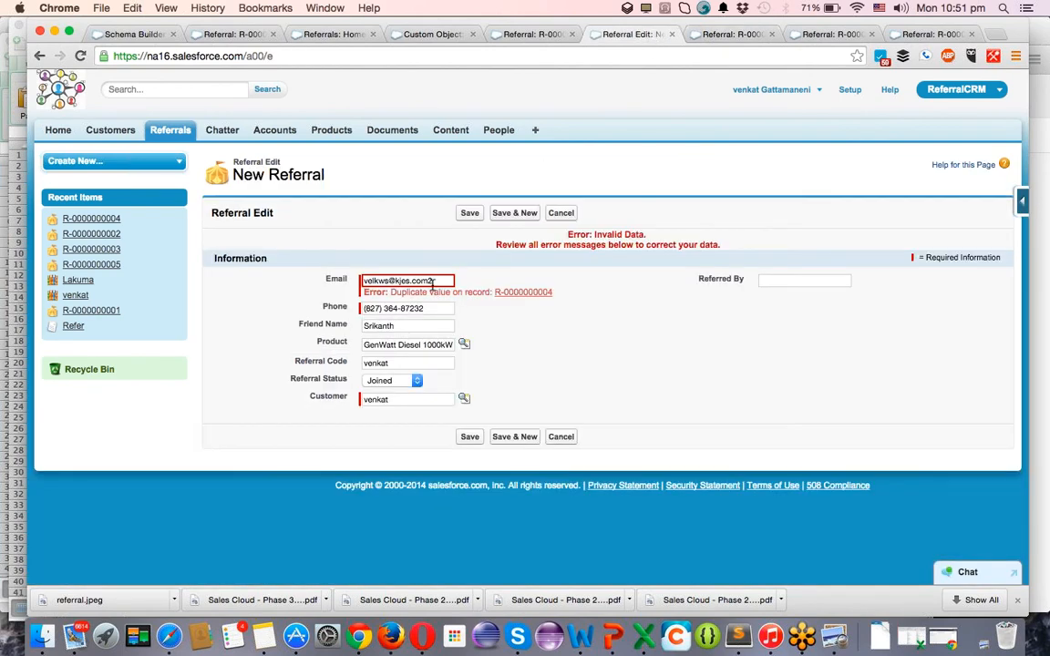
left_click(435, 282)
key("BackSpace")
type("90")
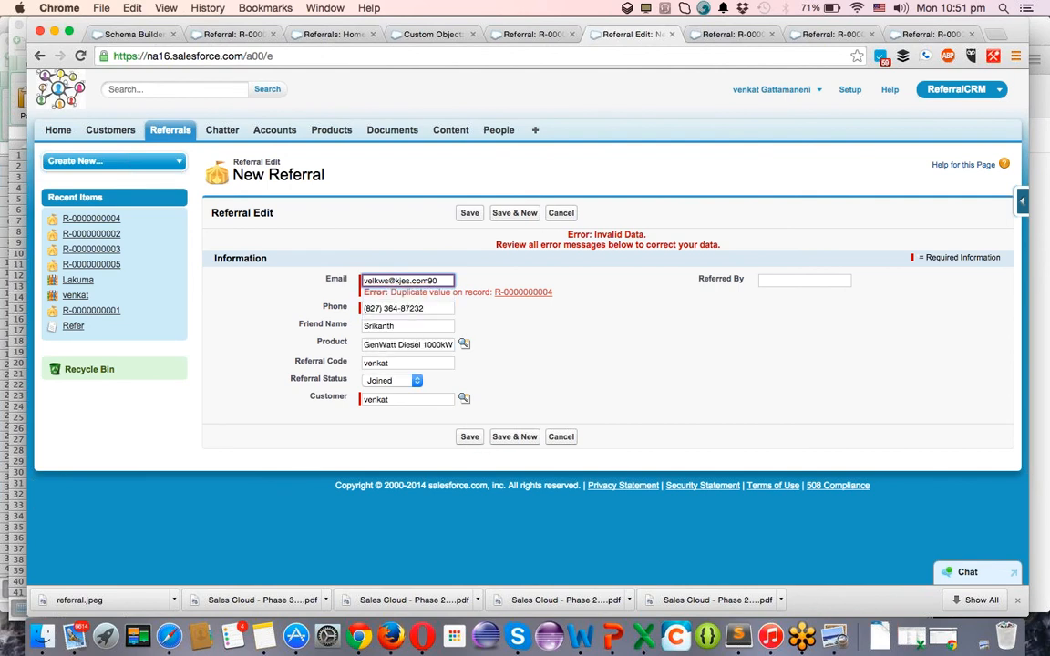
left_click(469, 438)
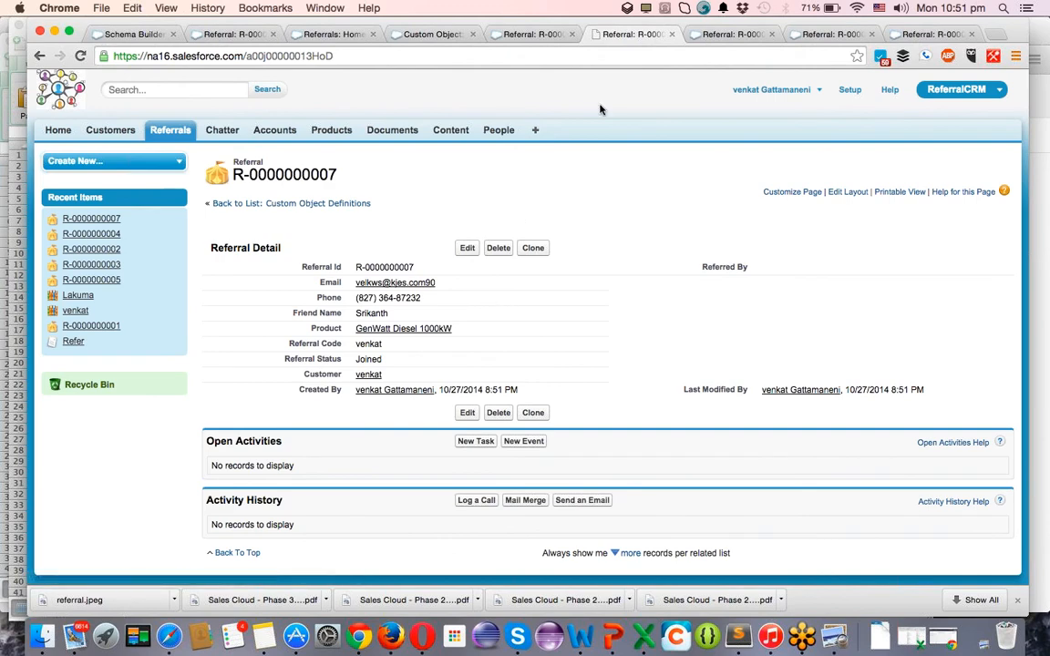
In Schema Builder, untick Required on Referral's Phone field and save.
left_click(533, 34)
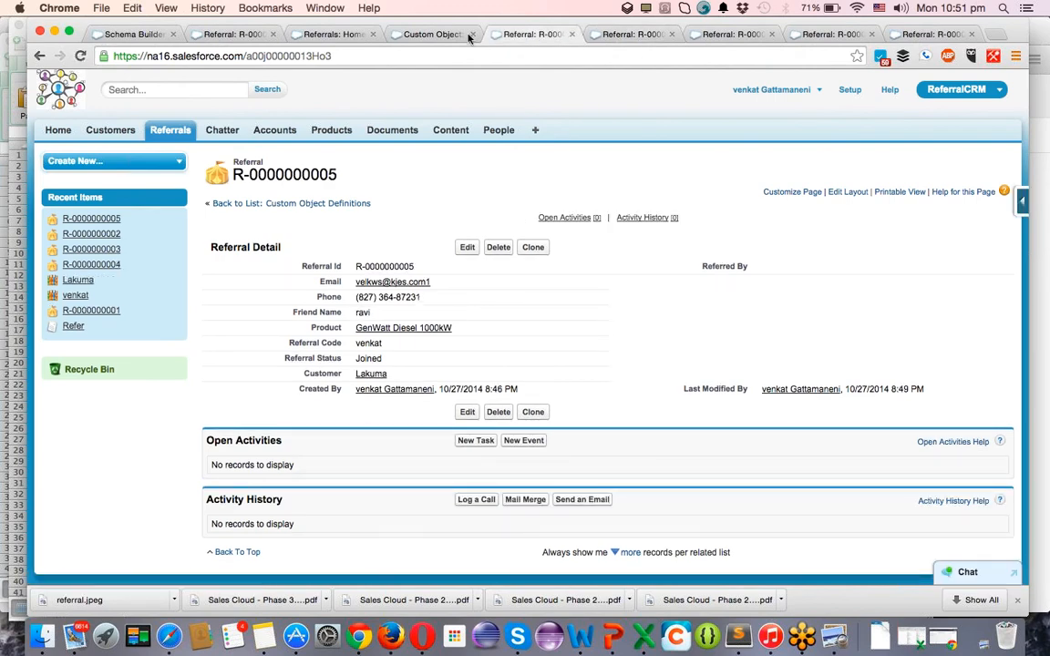
left_click(132, 34)
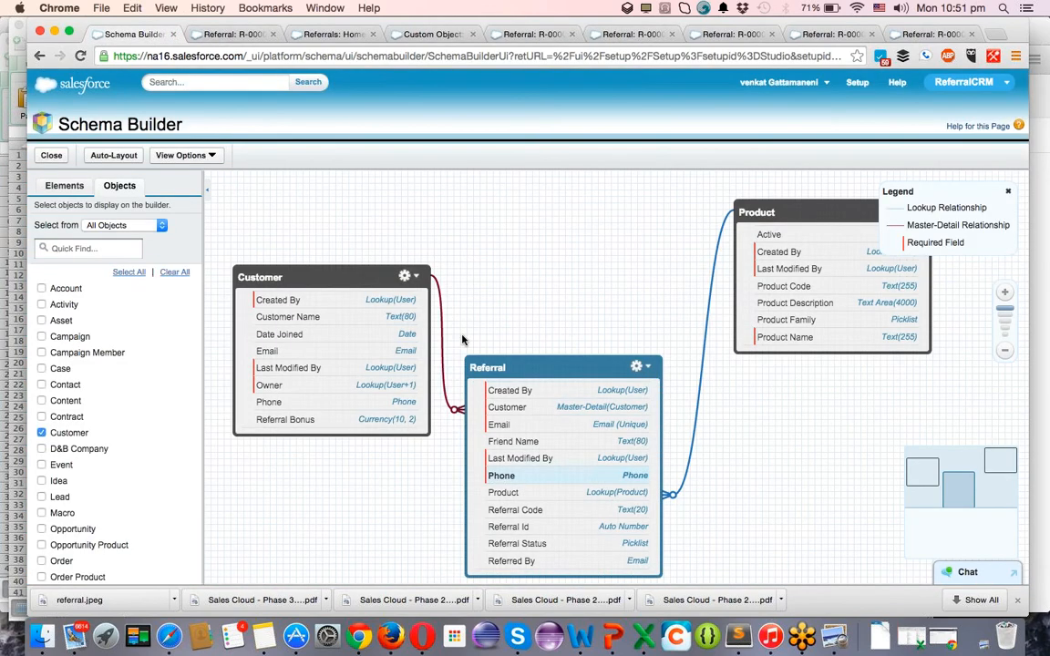
left_click(542, 477)
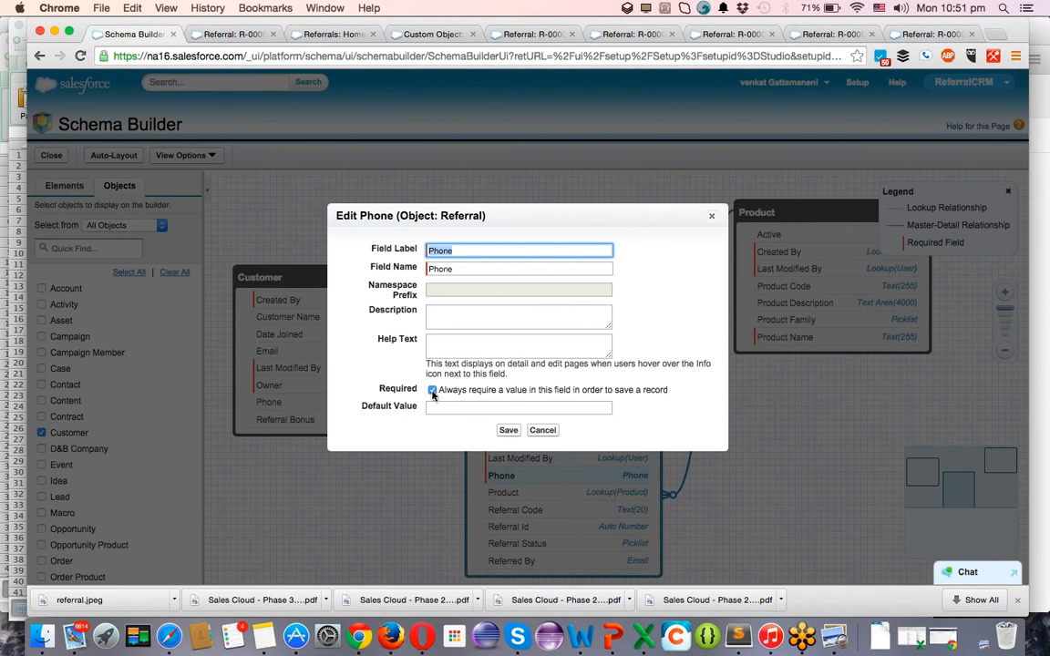
left_click(432, 391)
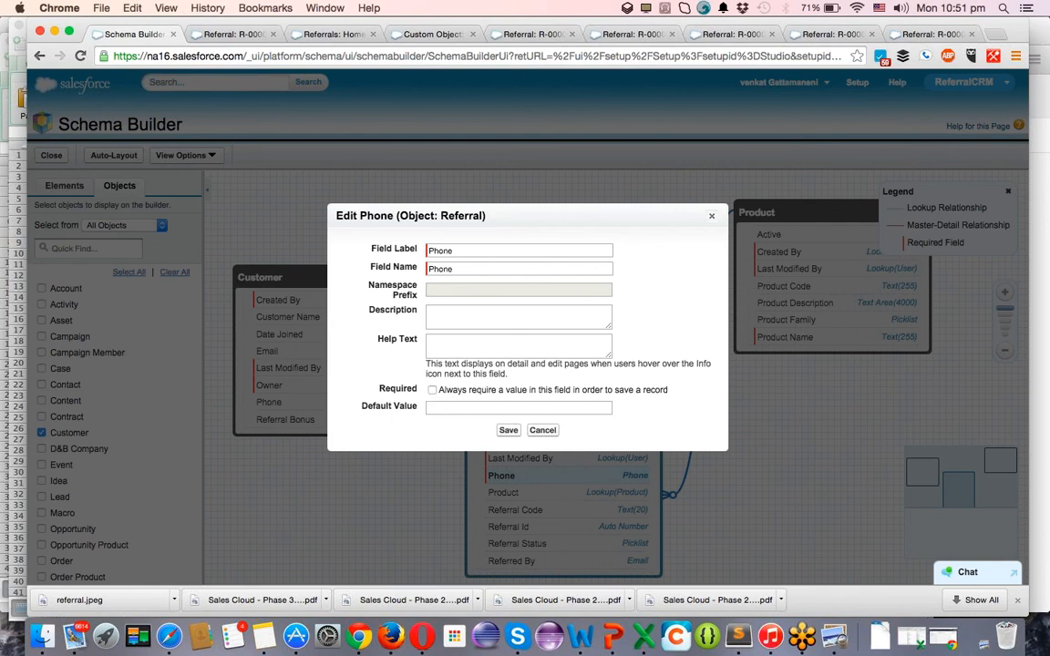
left_click(508, 430)
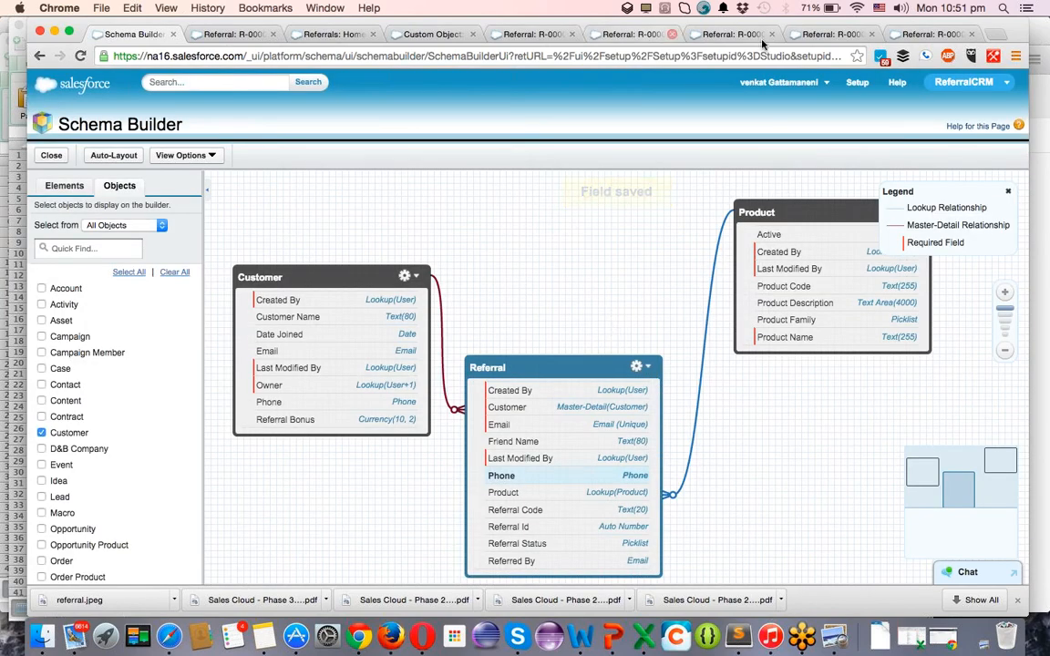
left_click(945, 35)
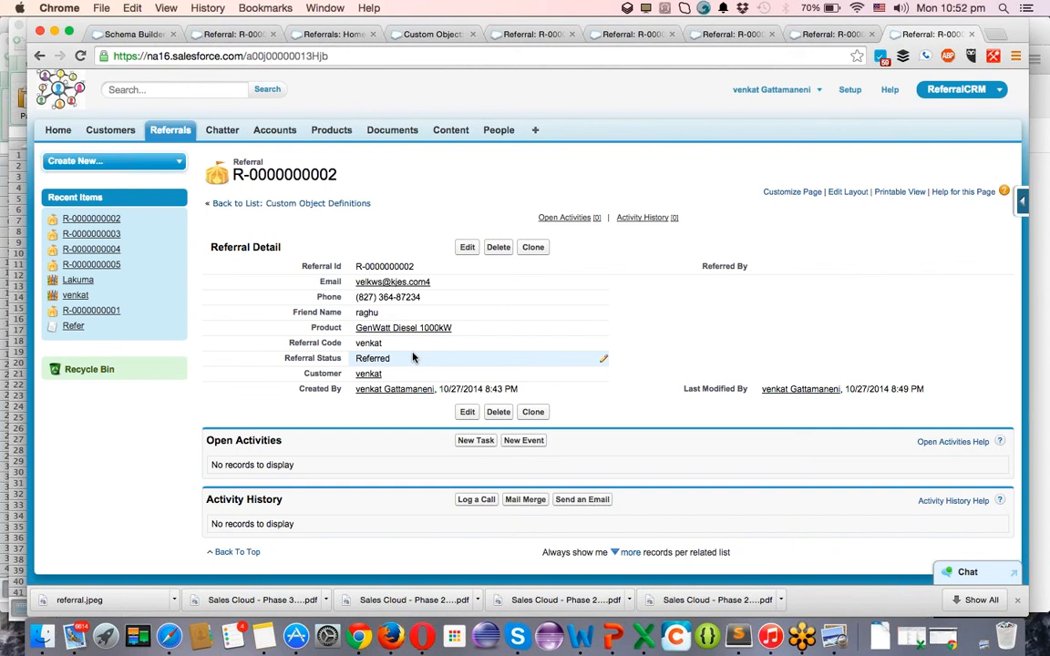
Open a blank new tab and close every leftover Referral R-000… record tab.
left_click(977, 89)
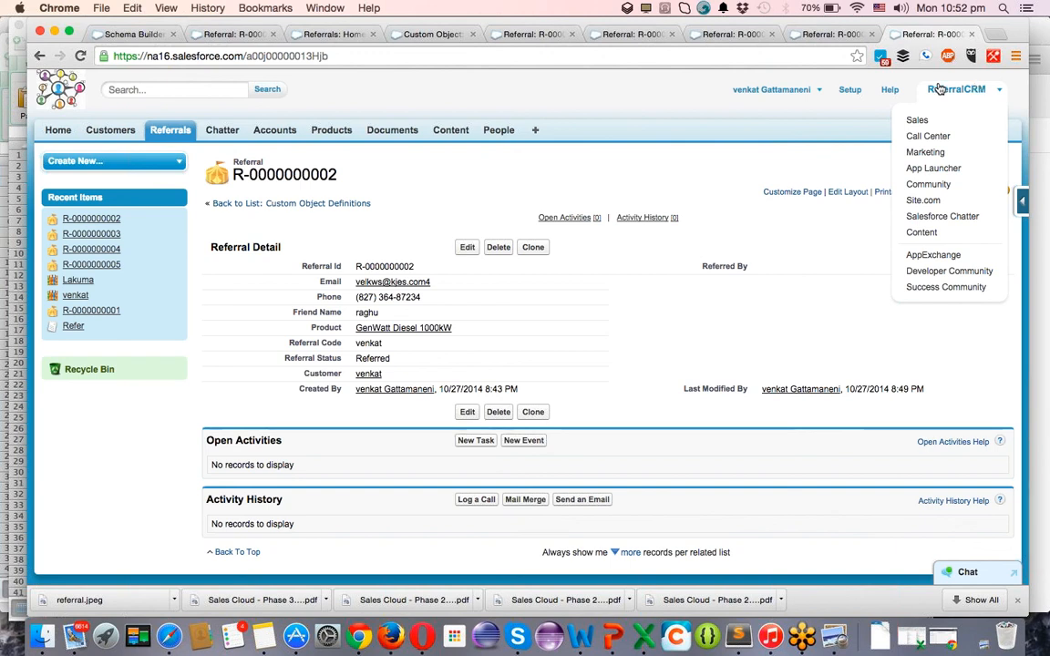
left_click(1000, 36)
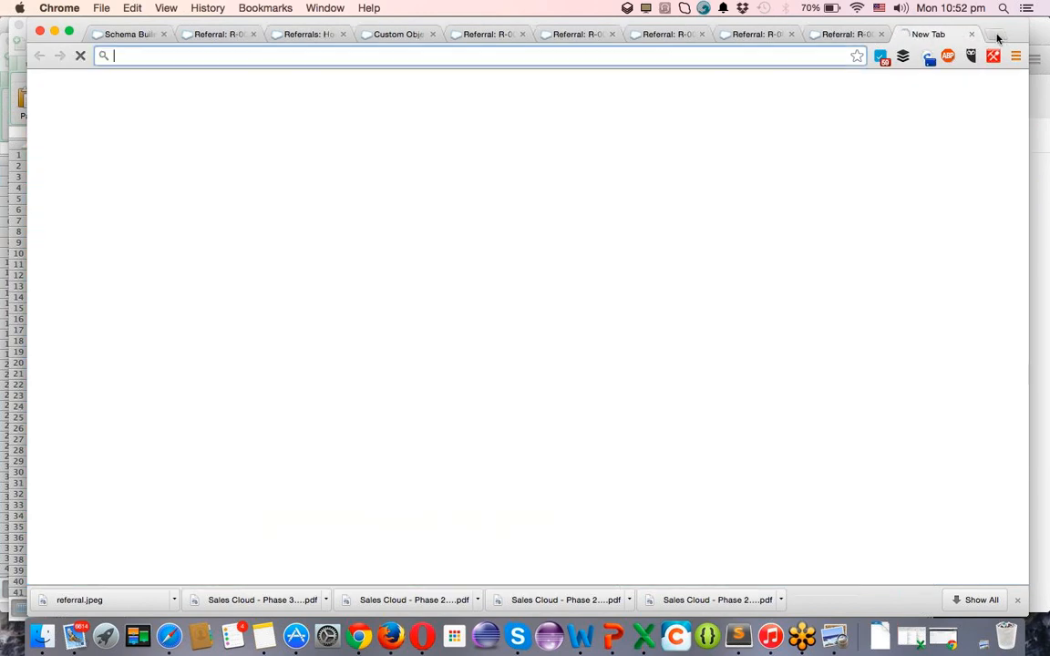
left_click(196, 34)
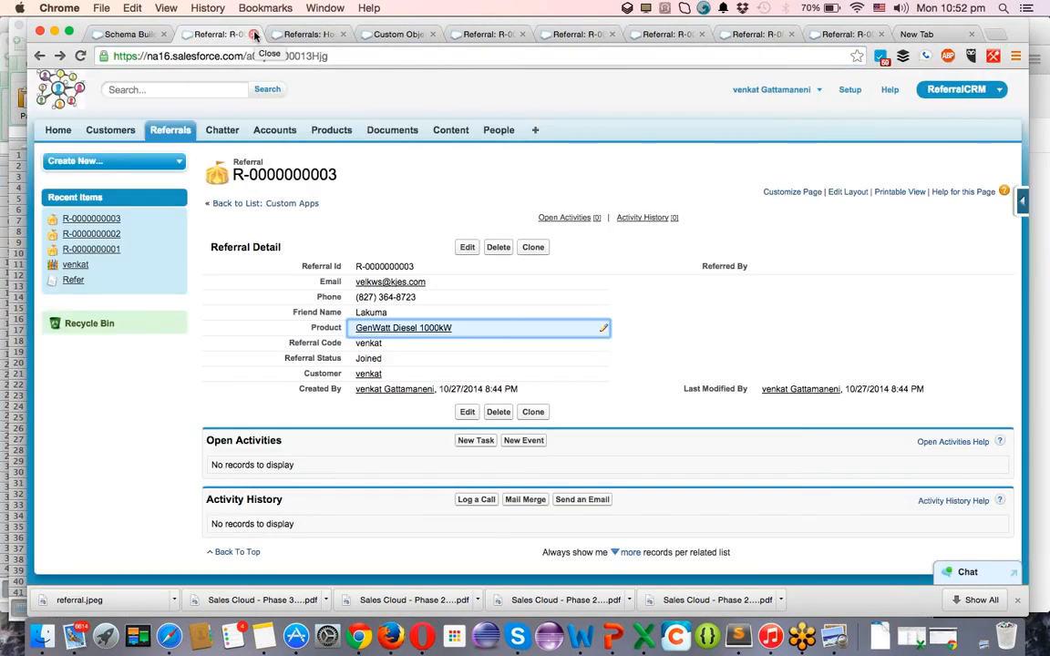
left_click(255, 34)
left_click(255, 35)
left_click(254, 35)
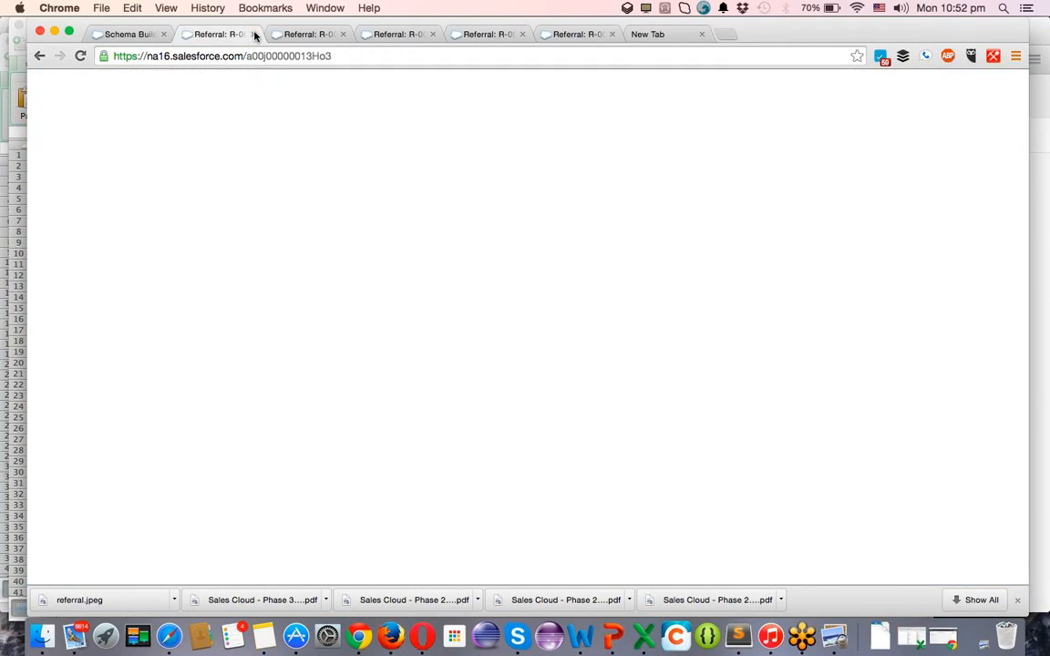
left_click(254, 34)
left_click(254, 35)
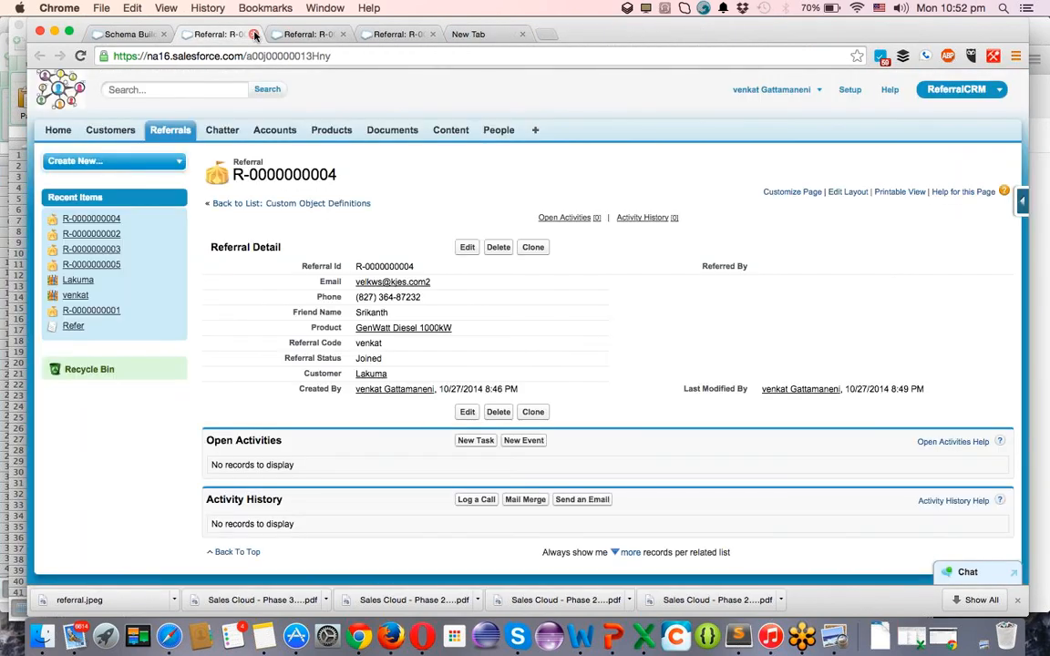
left_click(254, 35)
left_click(254, 34)
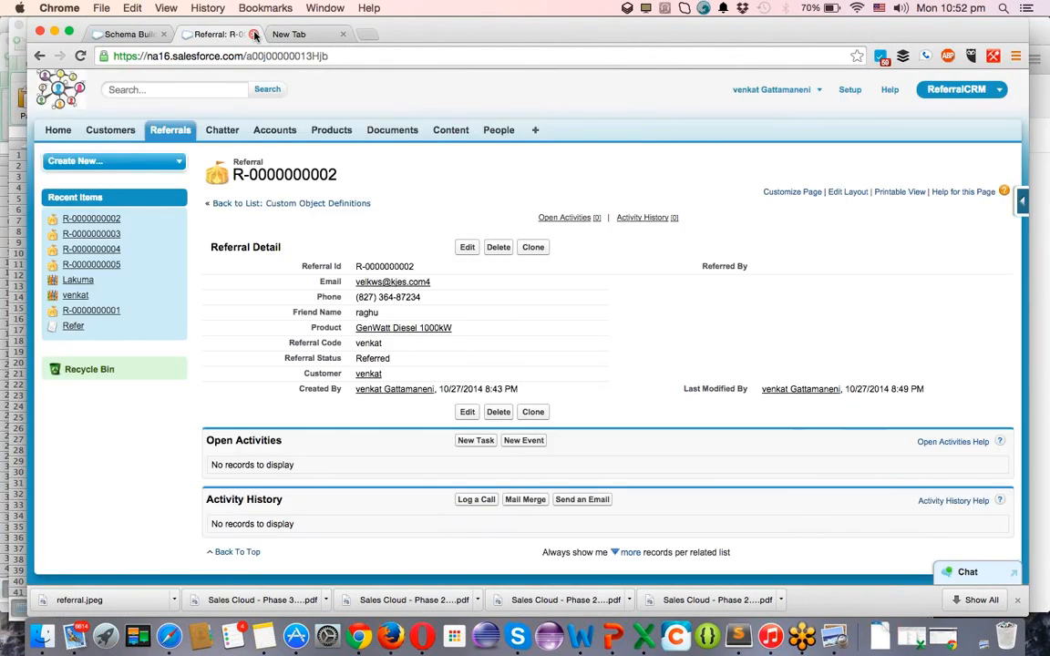
left_click(254, 35)
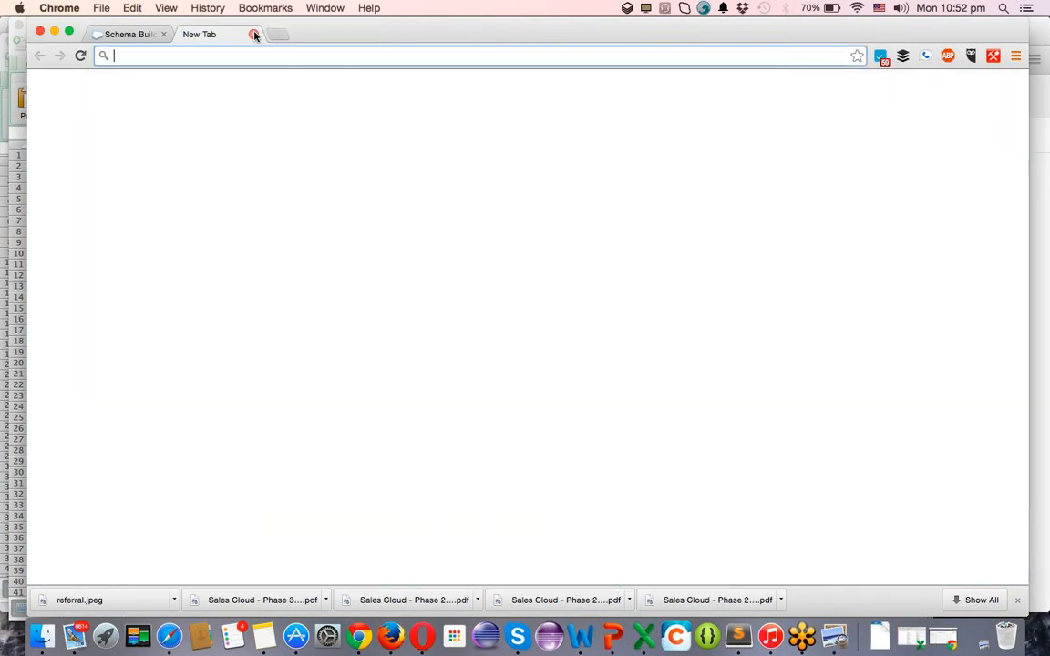
left_click(133, 35)
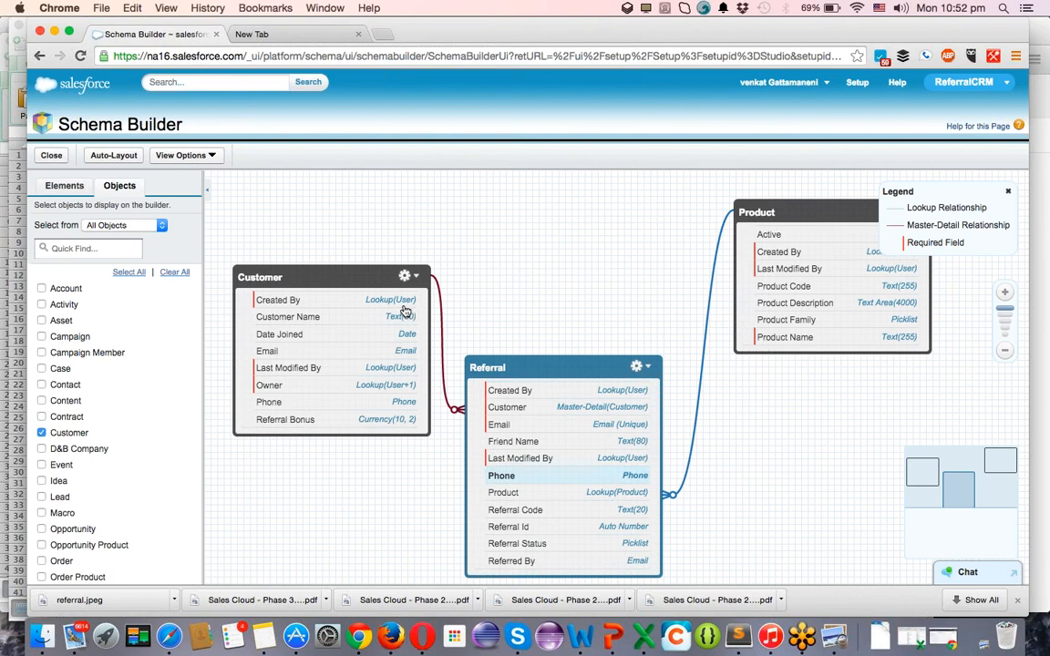
Drag the Customer object up and right in the schema diagram, then go to the new tab.
left_click_drag(360, 276, 518, 131)
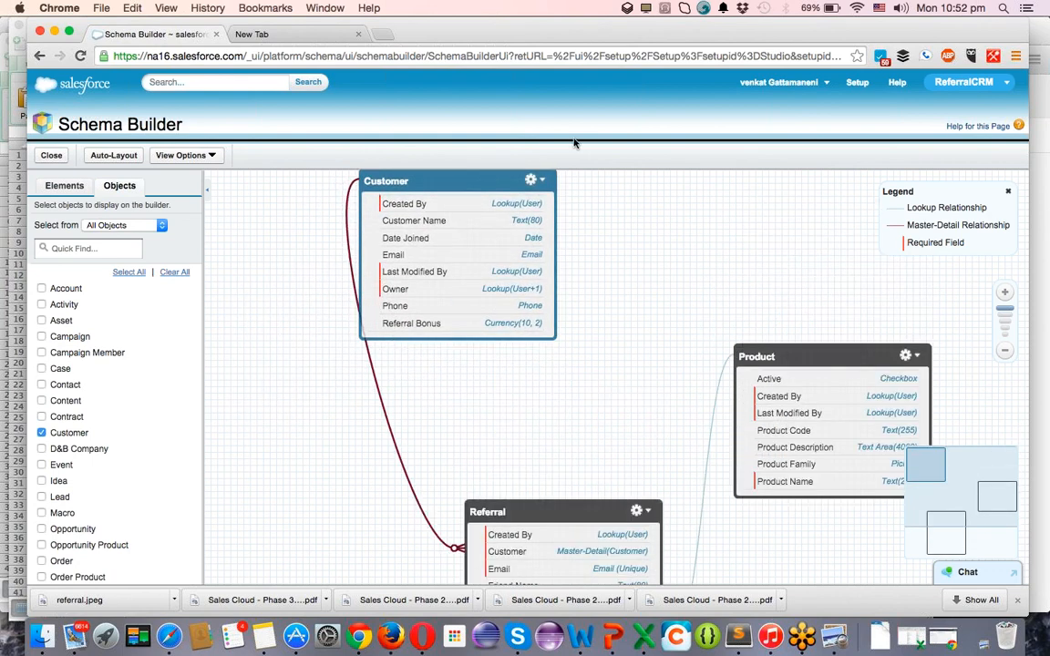
left_click(305, 32)
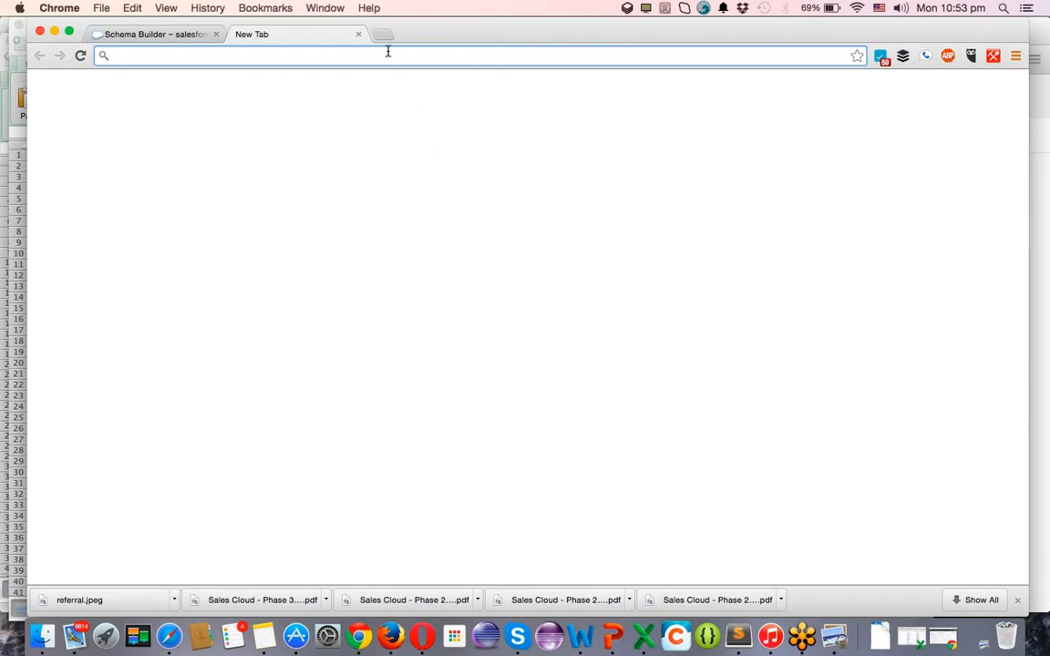
Load the Salesforce Training Prezi presentation from the 'pre' address suggestion.
type("pre")
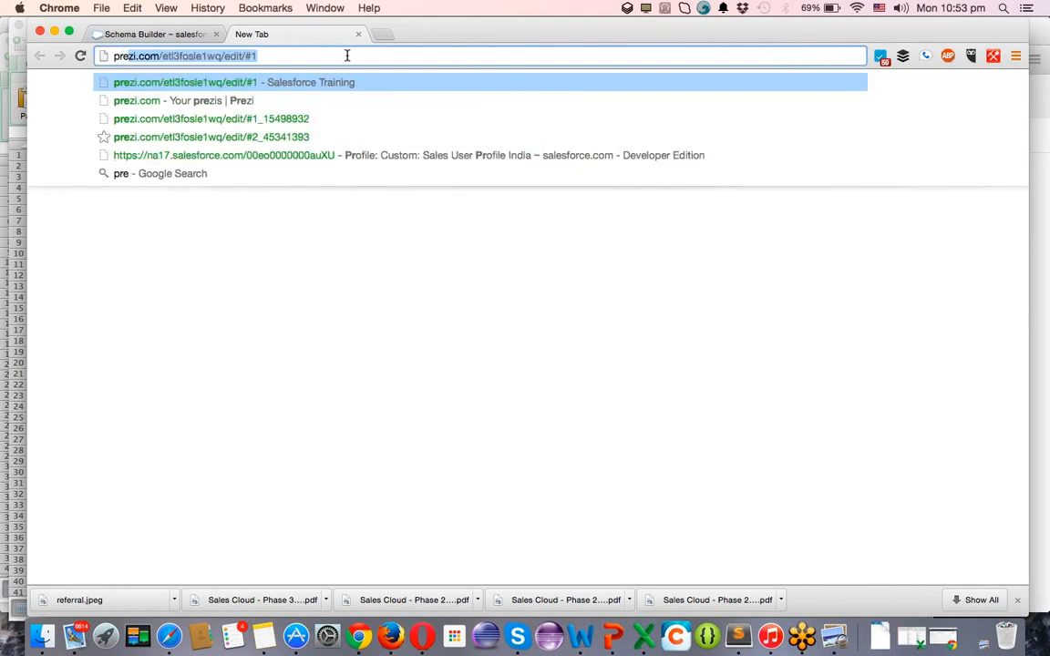
key("Return")
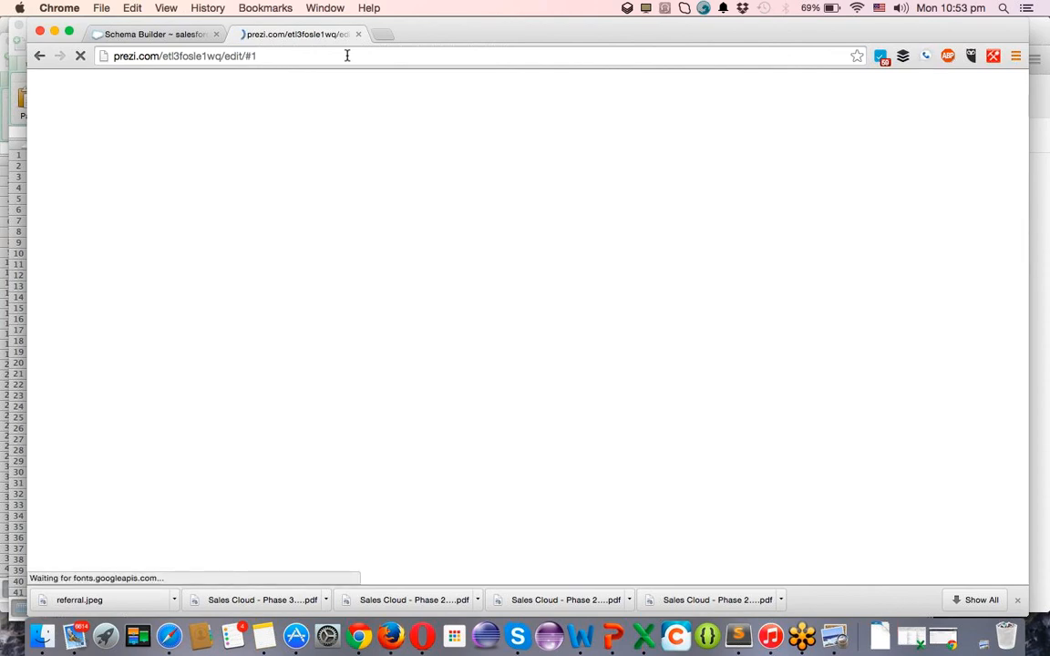
left_click(394, 55)
key("Return")
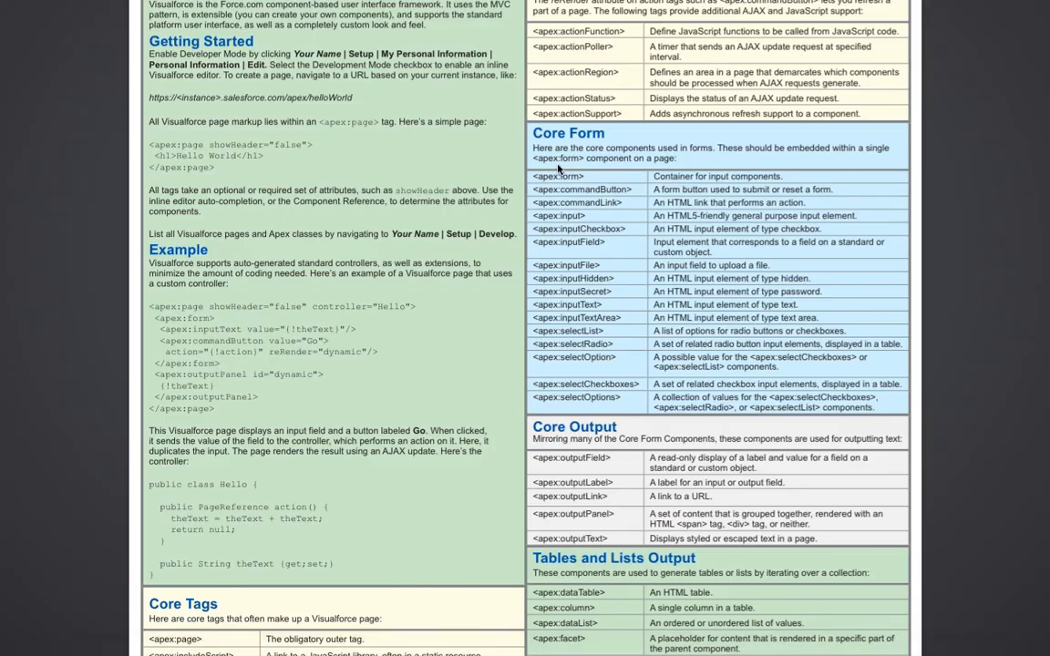
Scroll through both pages of the Visualforce Cheat Sheet.
scroll(457, 238, "down", 5)
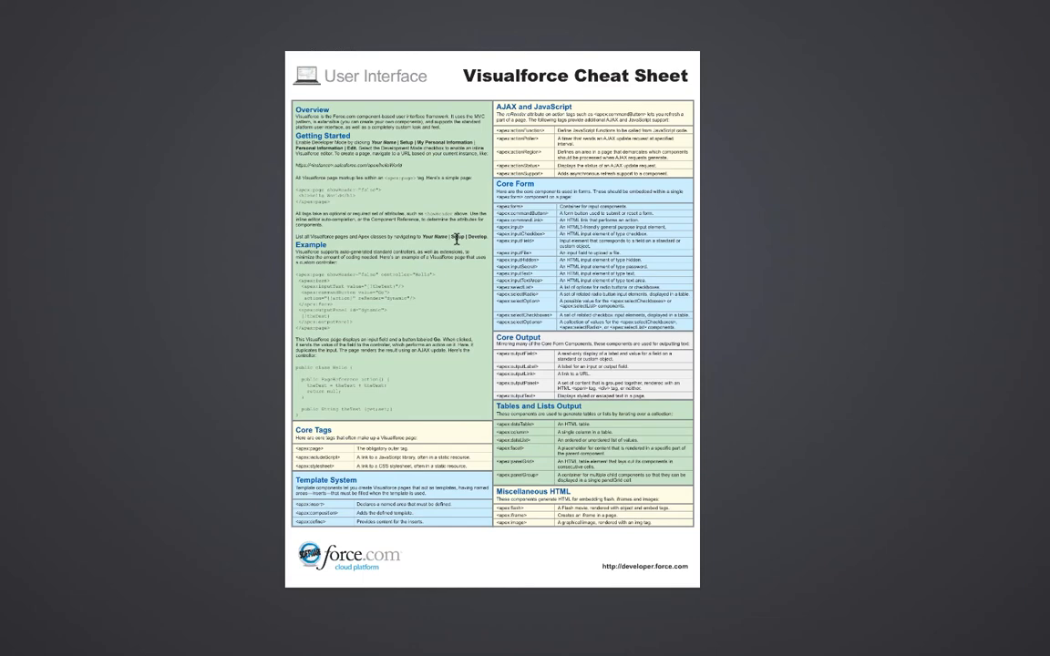
scroll(457, 239, "up", 1)
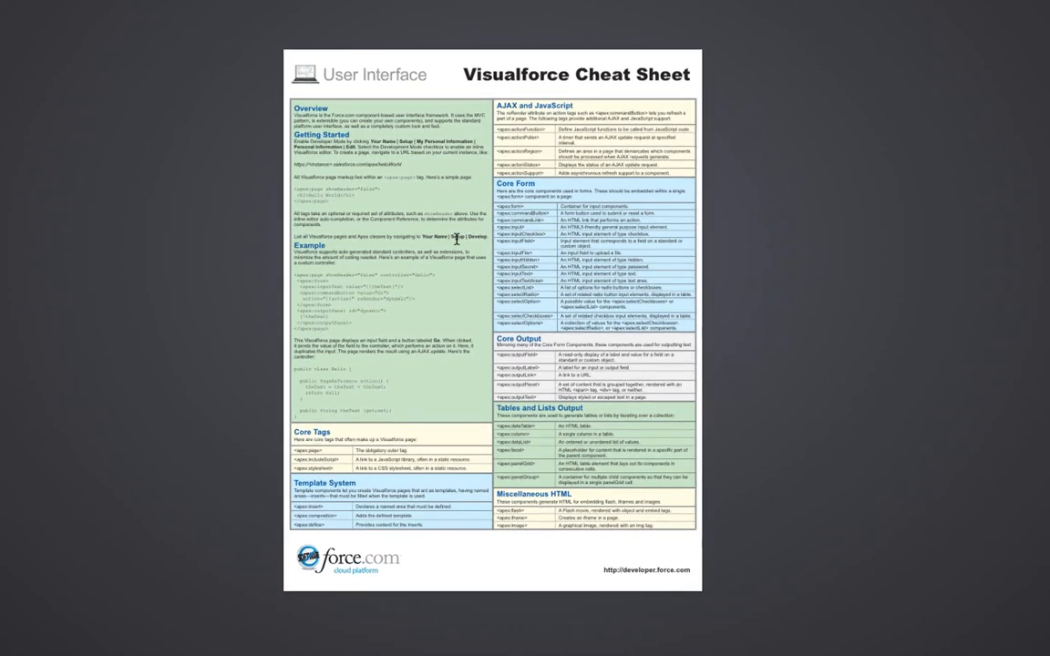
scroll(456, 239, "up", 2)
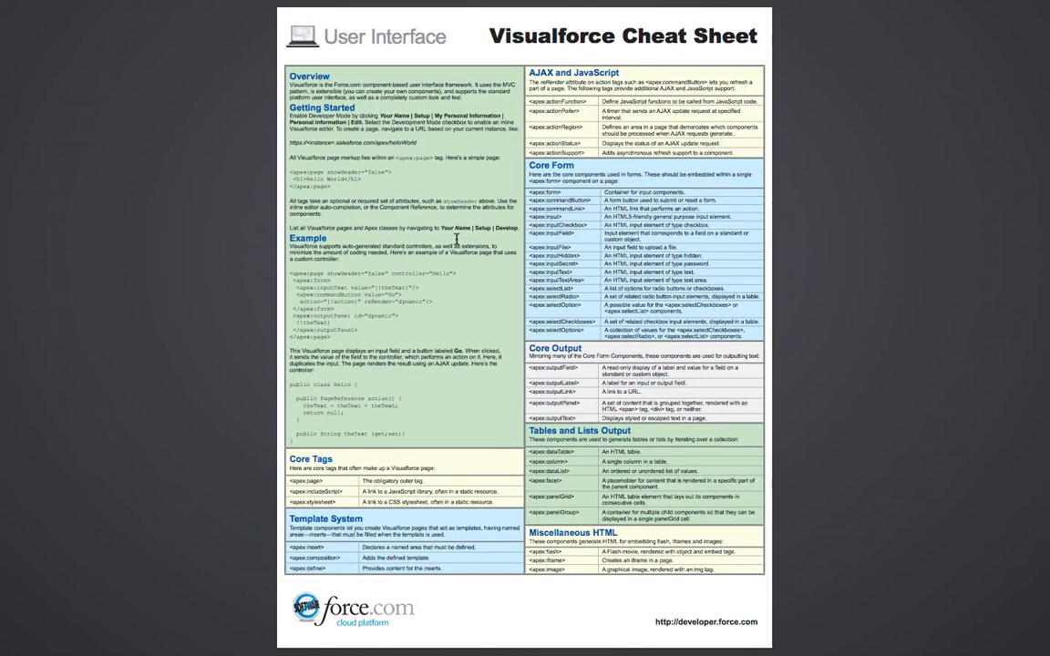
scroll(456, 239, "down", 10)
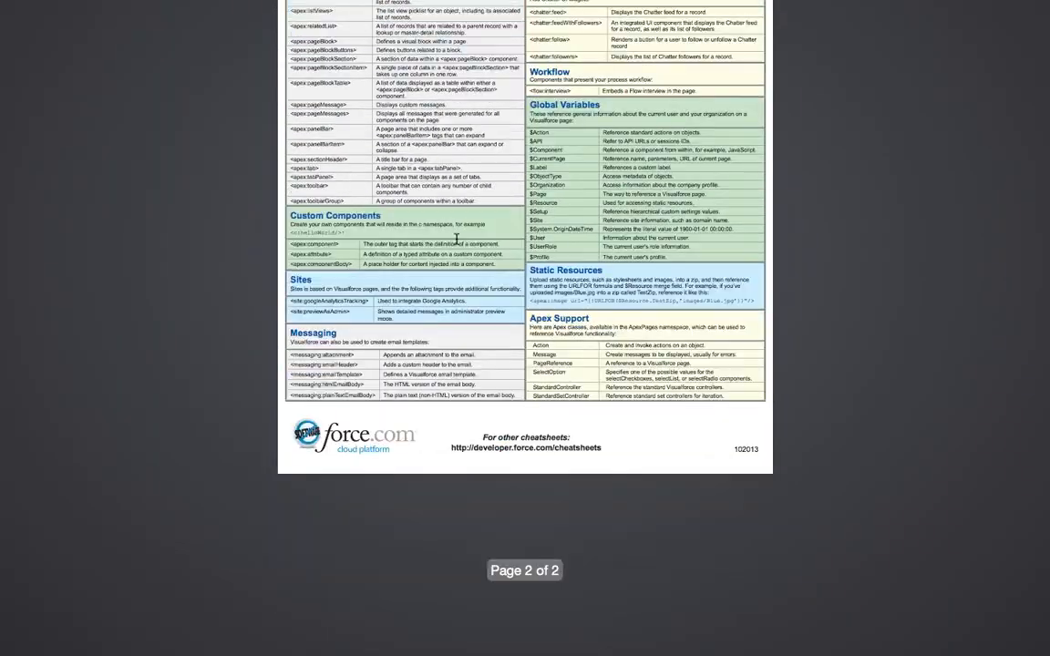
scroll(457, 239, "up", 10)
scroll(456, 239, "down", 5)
key("ctrl+Right")
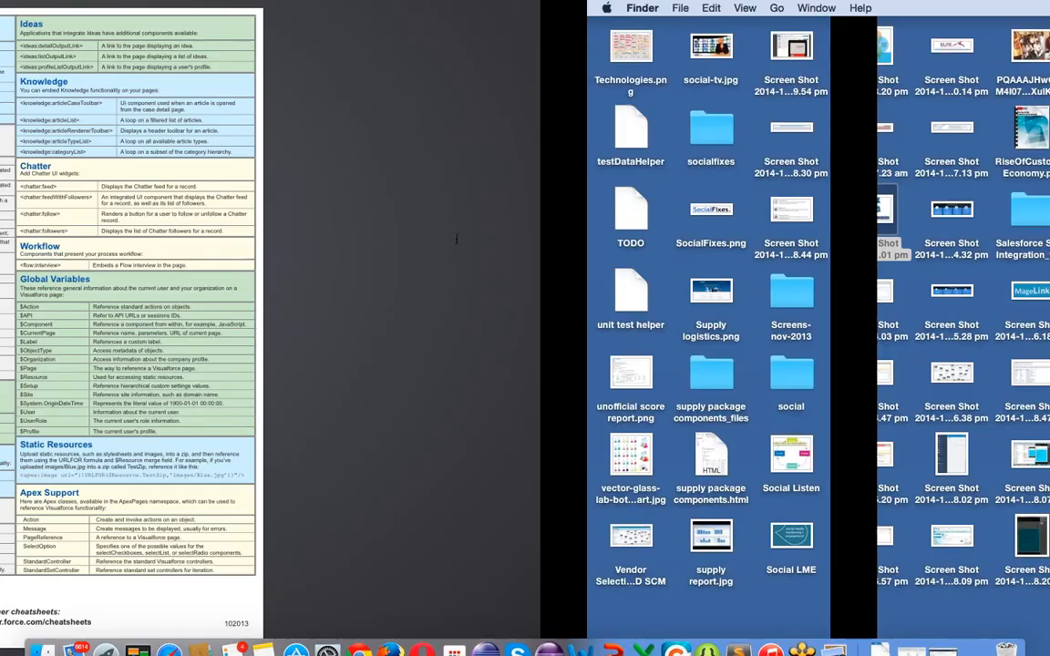
key("ctrl+Left")
key("ctrl+Left")
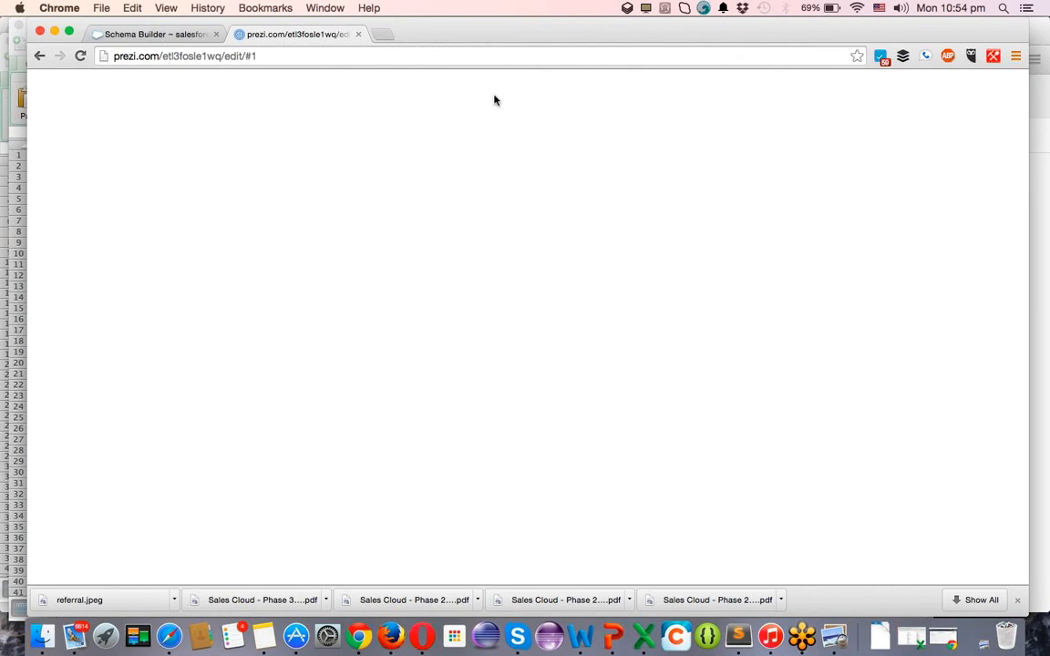
Open the Salesforce Developers site in a new tab.
left_click(382, 35)
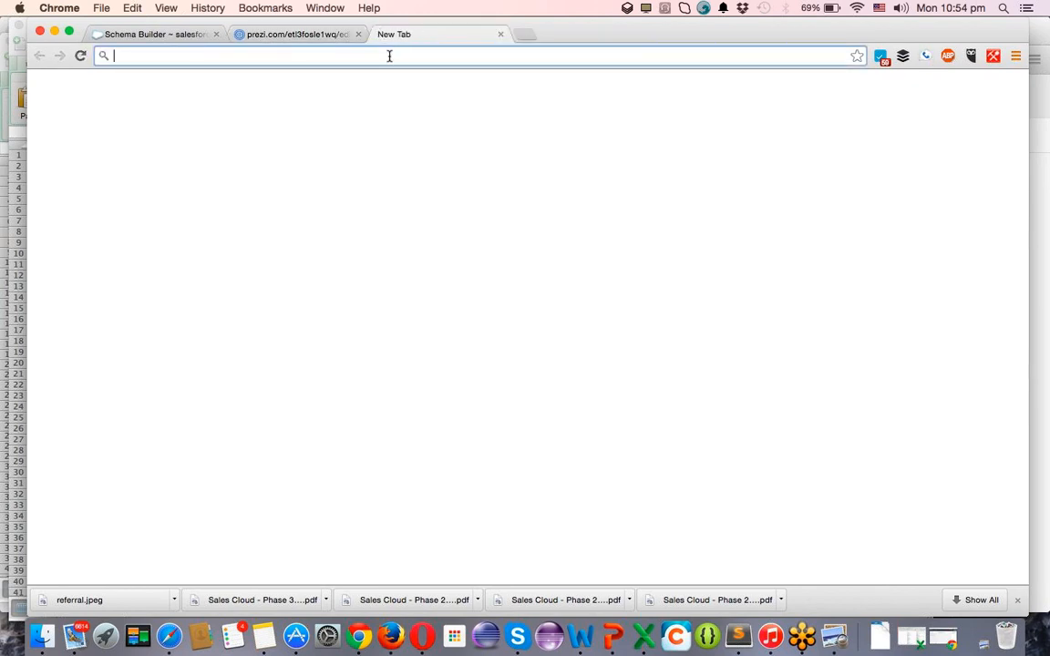
type("developer.force.com")
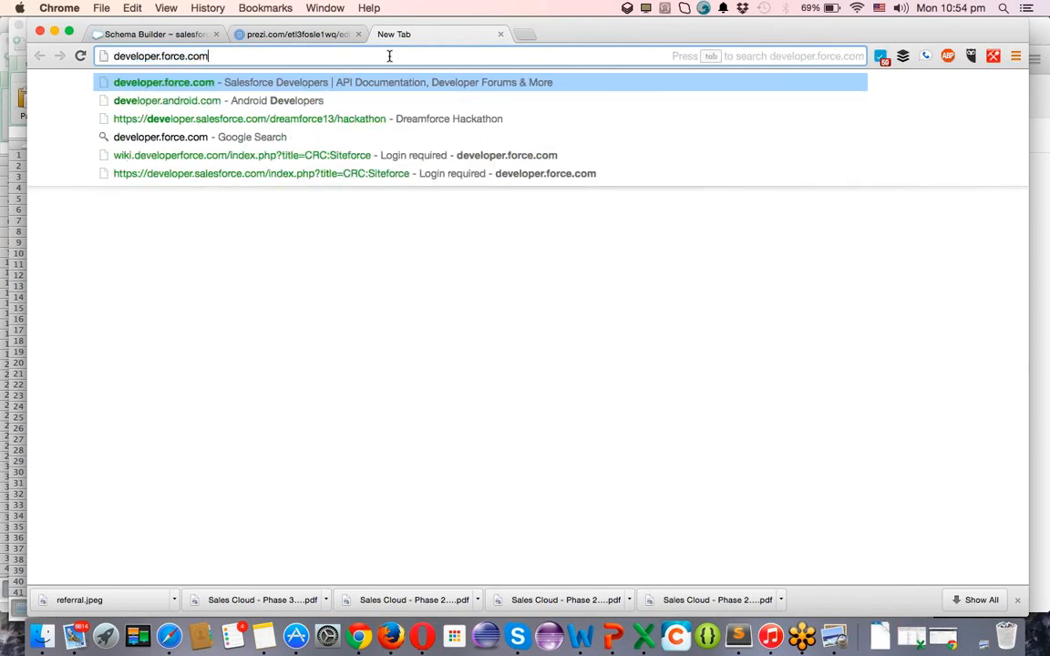
key("Return")
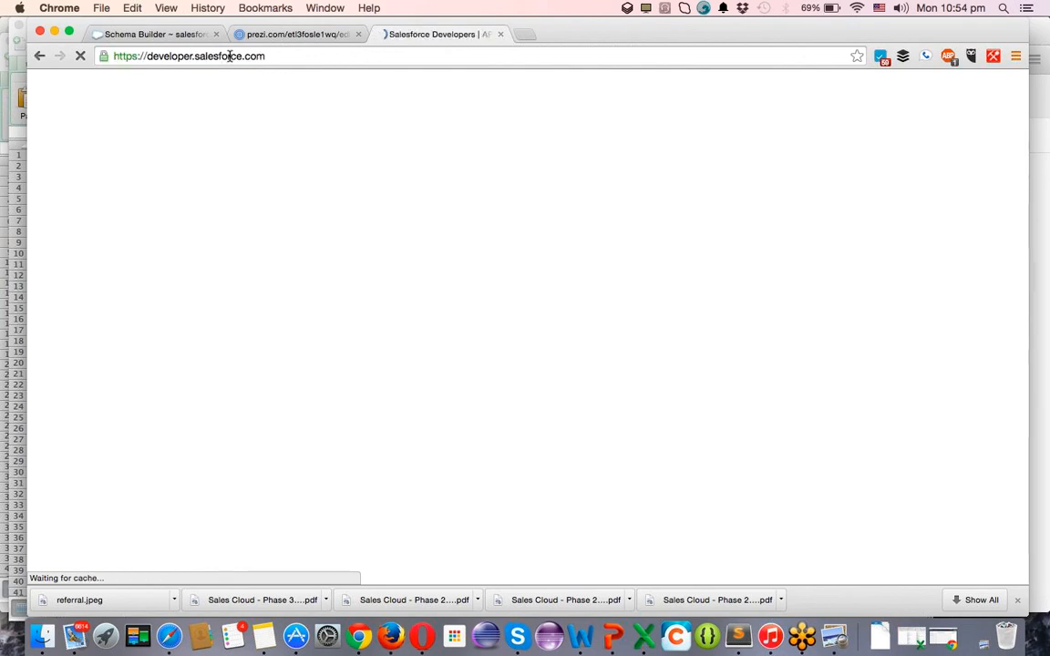
left_click(263, 56)
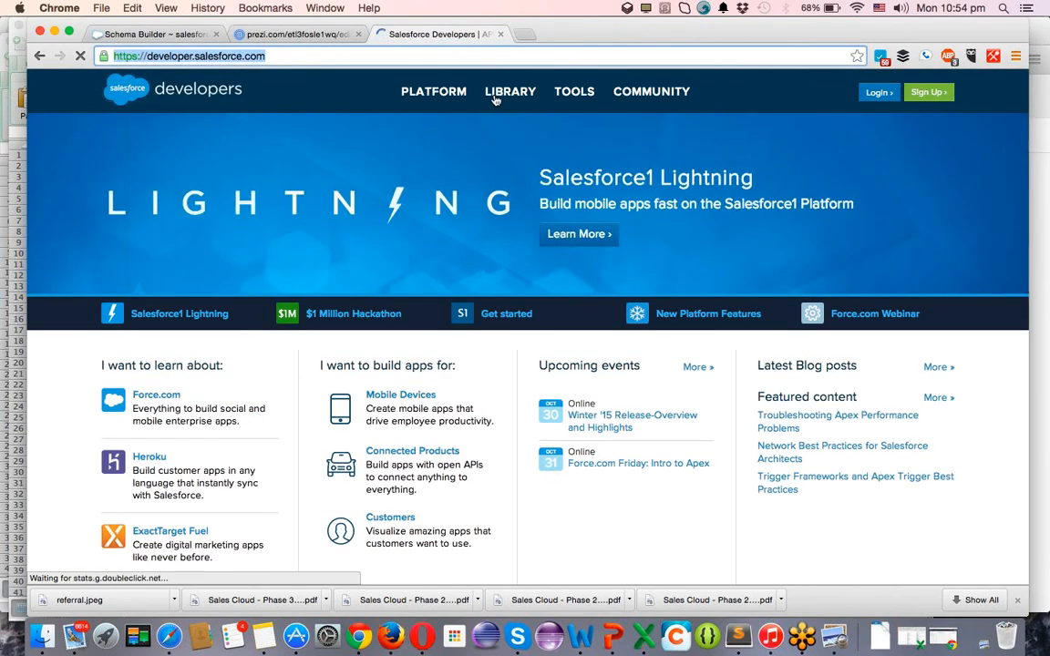
Open the LIBRARY Documentation list and select the SOAP API Developer's Guide.
mouse_move(478, 97)
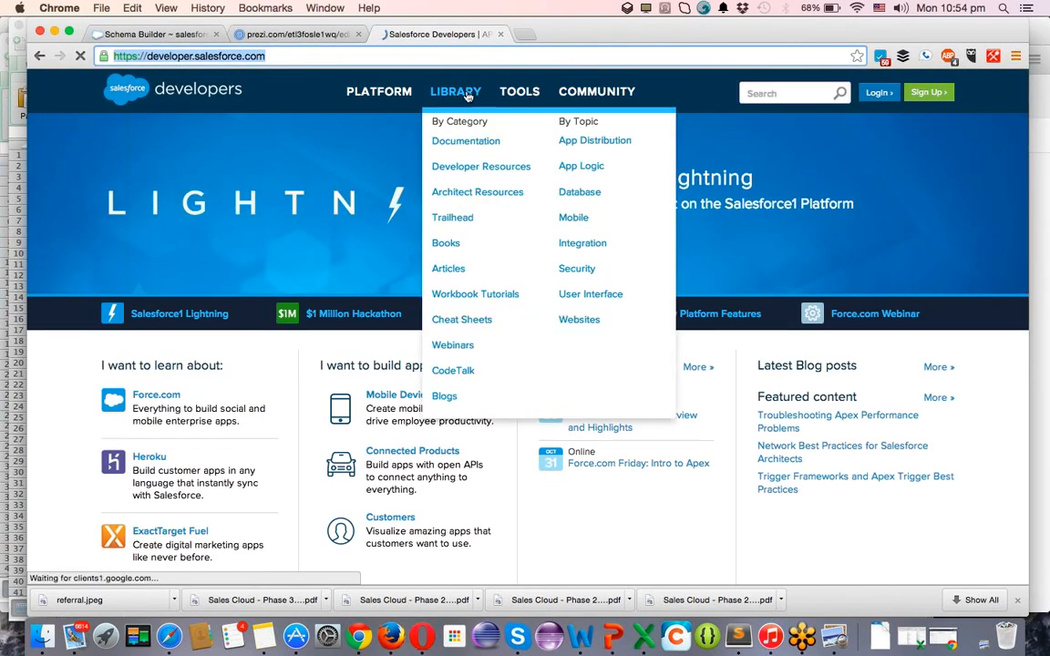
left_click(472, 144)
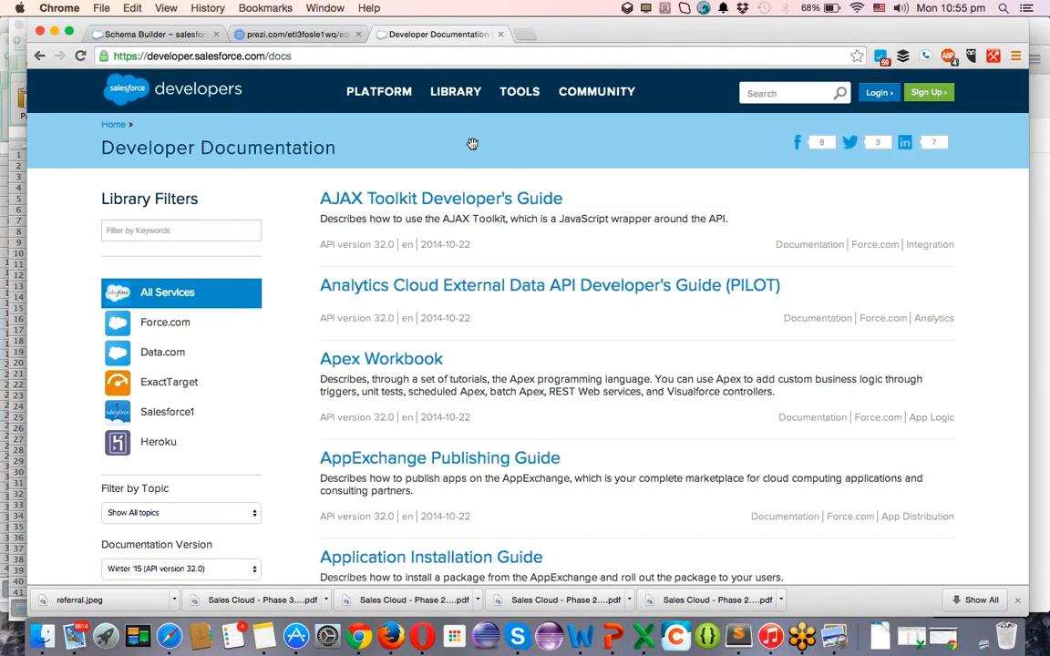
scroll(468, 334, "down", 5)
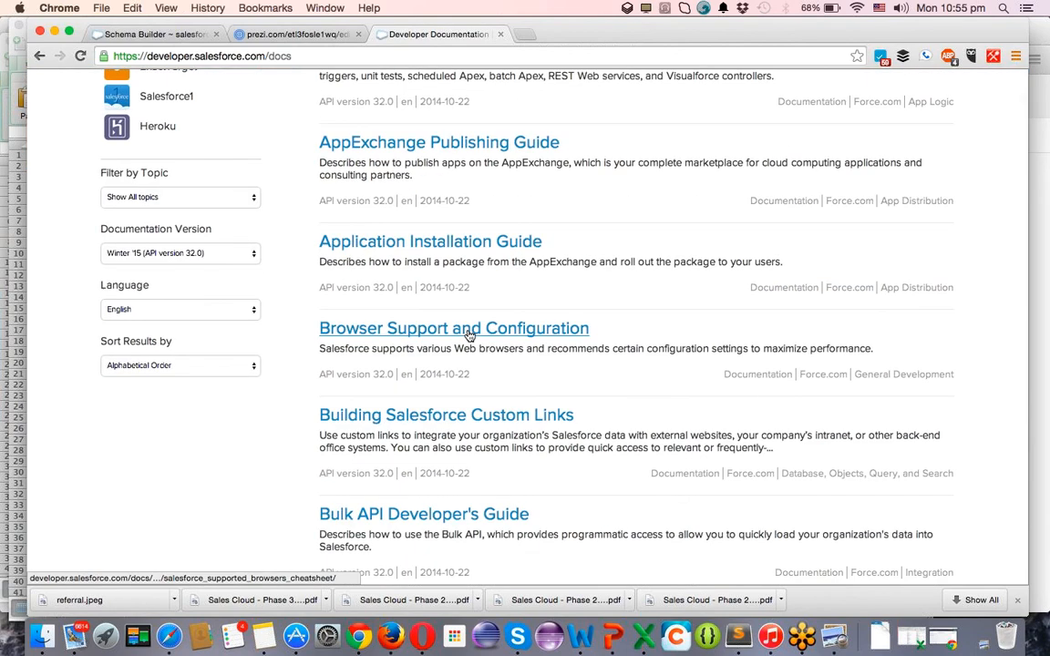
scroll(617, 197, "up", 2)
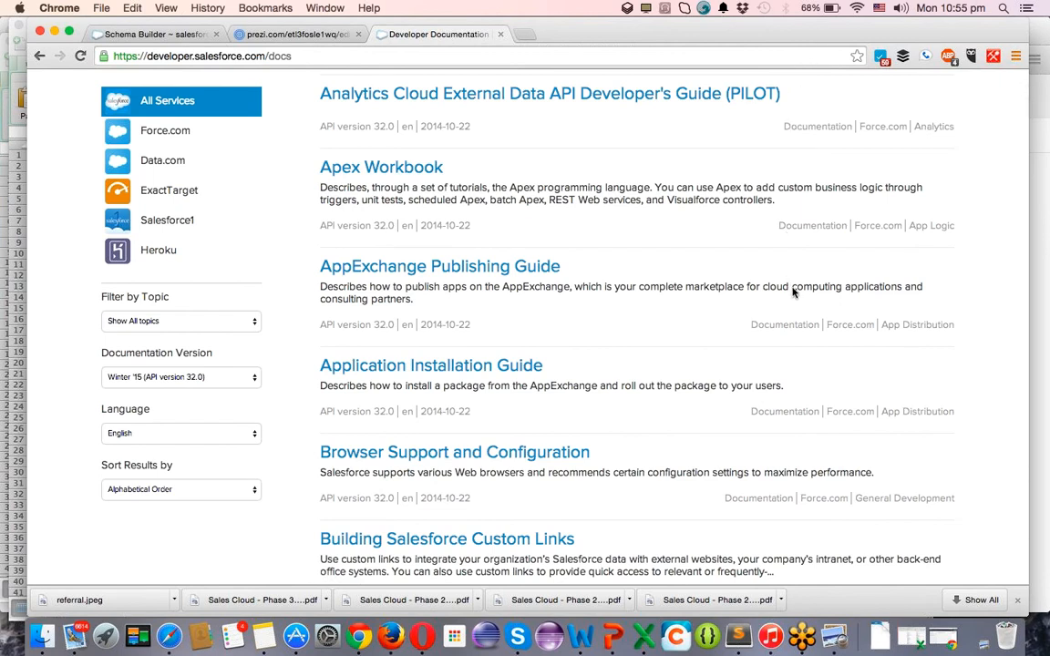
scroll(757, 264, "down", 20)
scroll(757, 264, "down", 20)
scroll(757, 264, "down", 1)
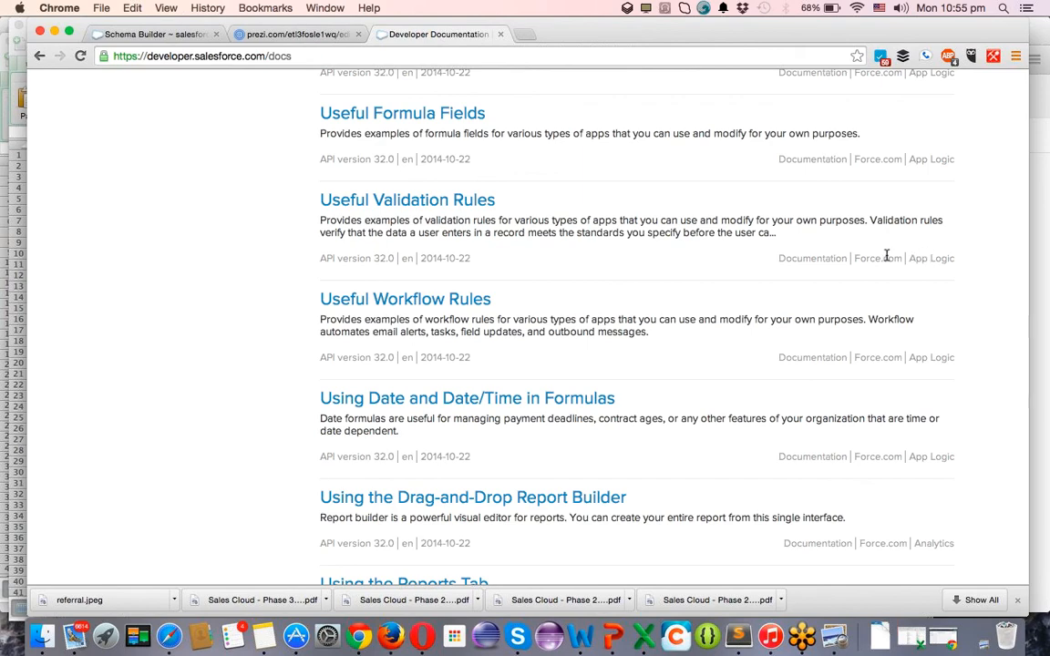
scroll(825, 255, "down", 2)
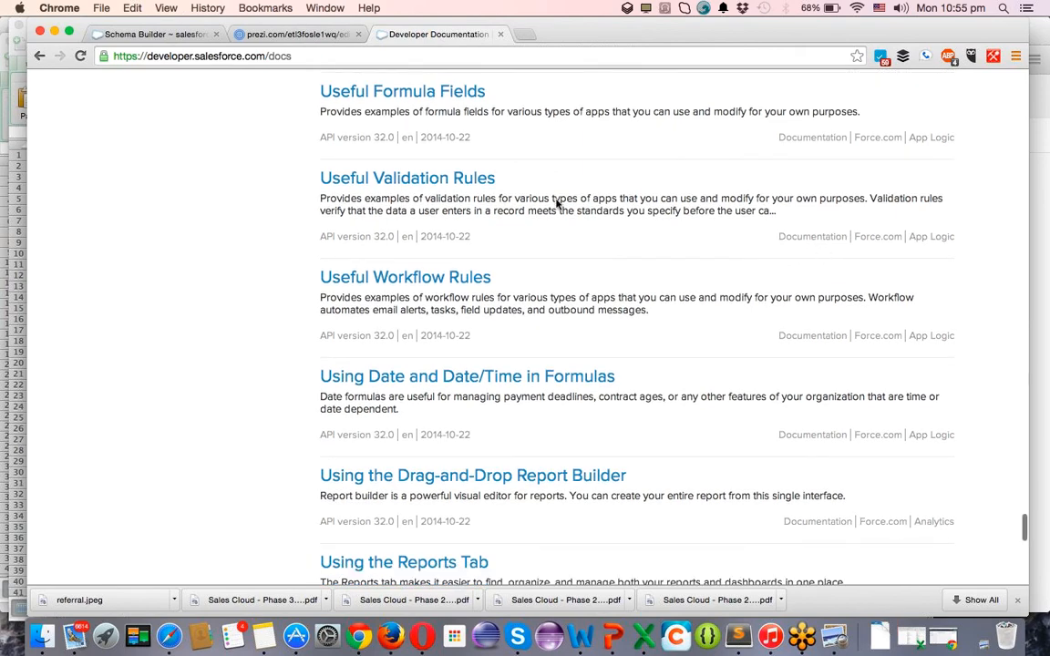
scroll(476, 183, "up", 10)
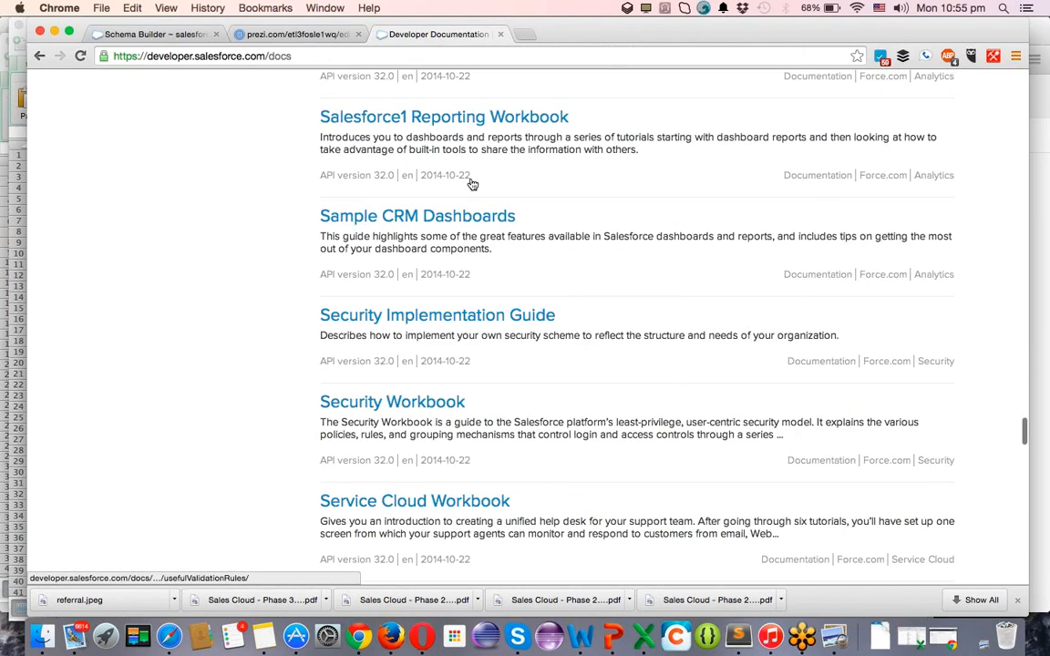
scroll(471, 182, "up", 5)
scroll(438, 164, "up", 1)
left_click(423, 159)
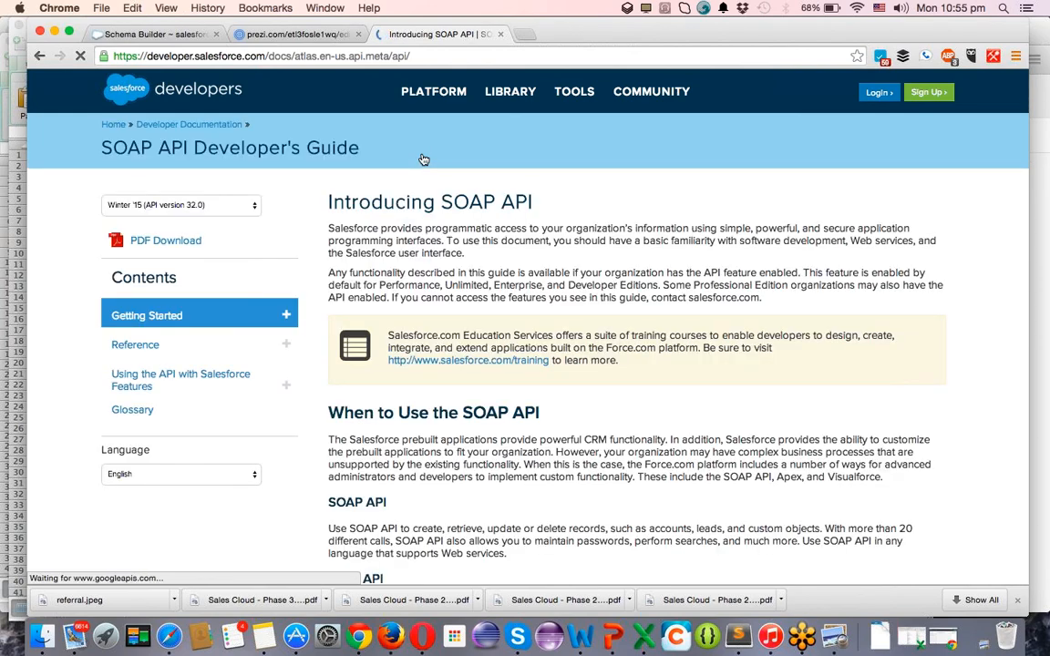
Read down the Introducing SOAP API page (Winter '15, API 32.0), then return to its top.
scroll(509, 314, "down", 10)
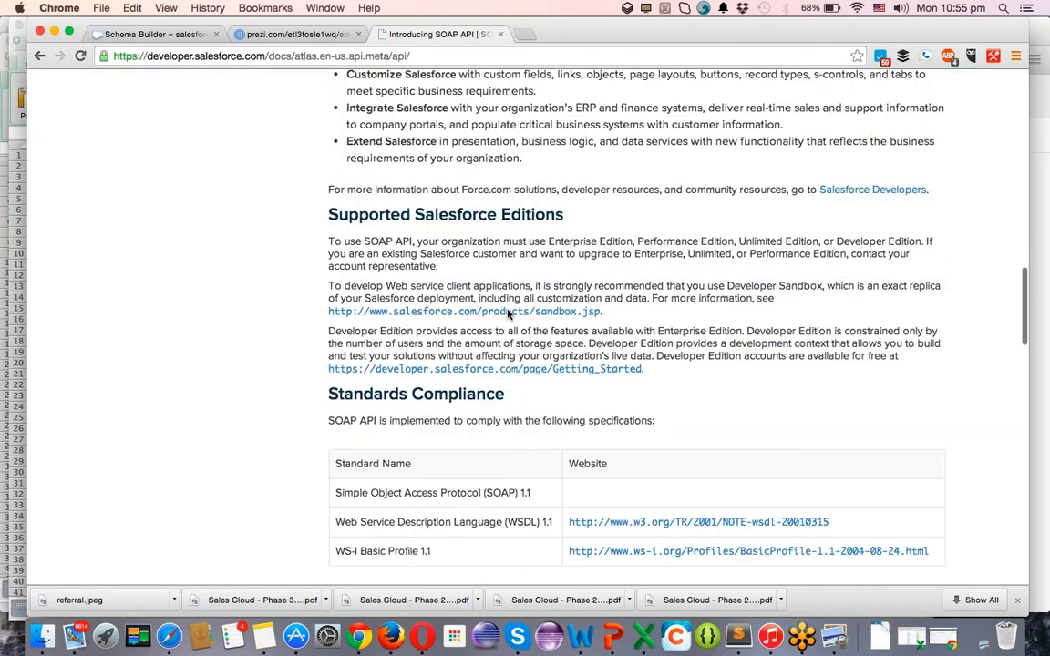
scroll(508, 313, "down", 3)
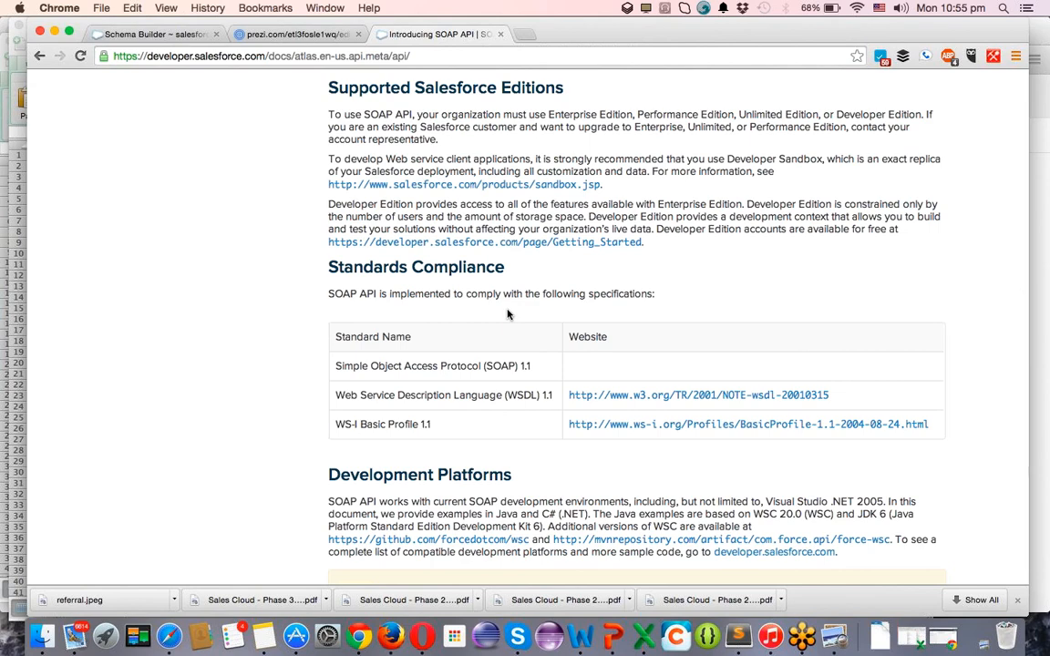
scroll(508, 314, "down", 20)
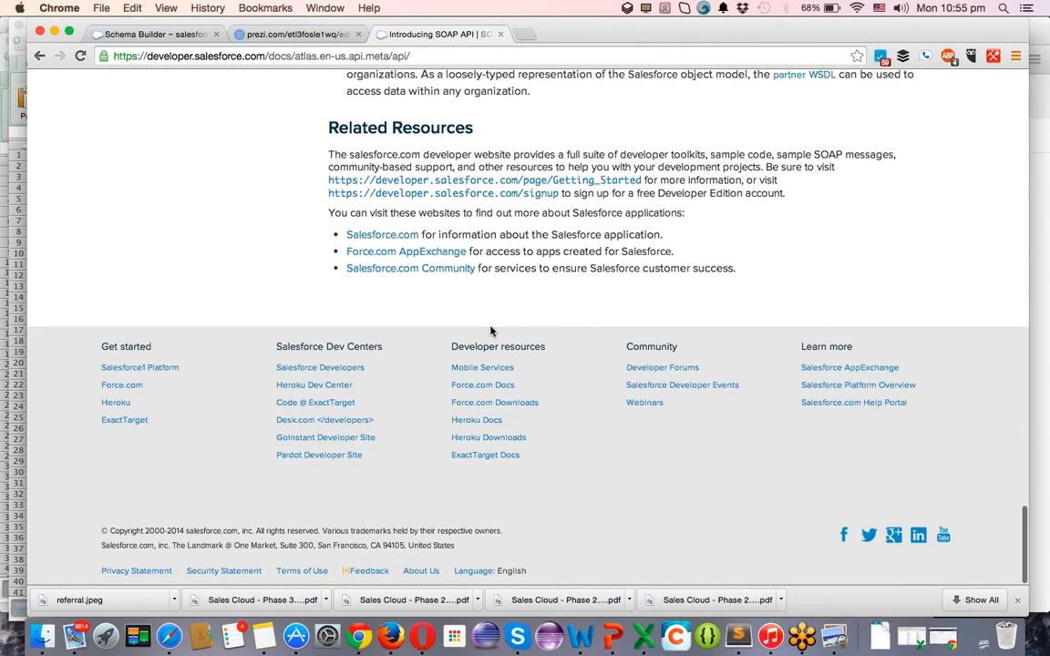
scroll(490, 331, "up", 3)
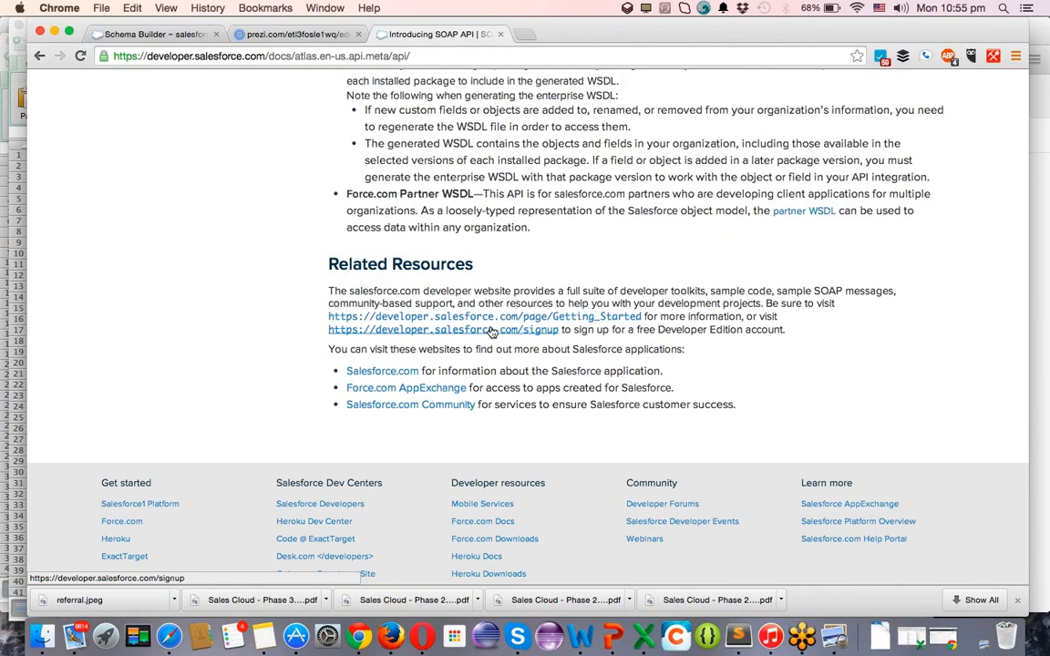
scroll(491, 332, "up", 15)
scroll(489, 328, "up", 15)
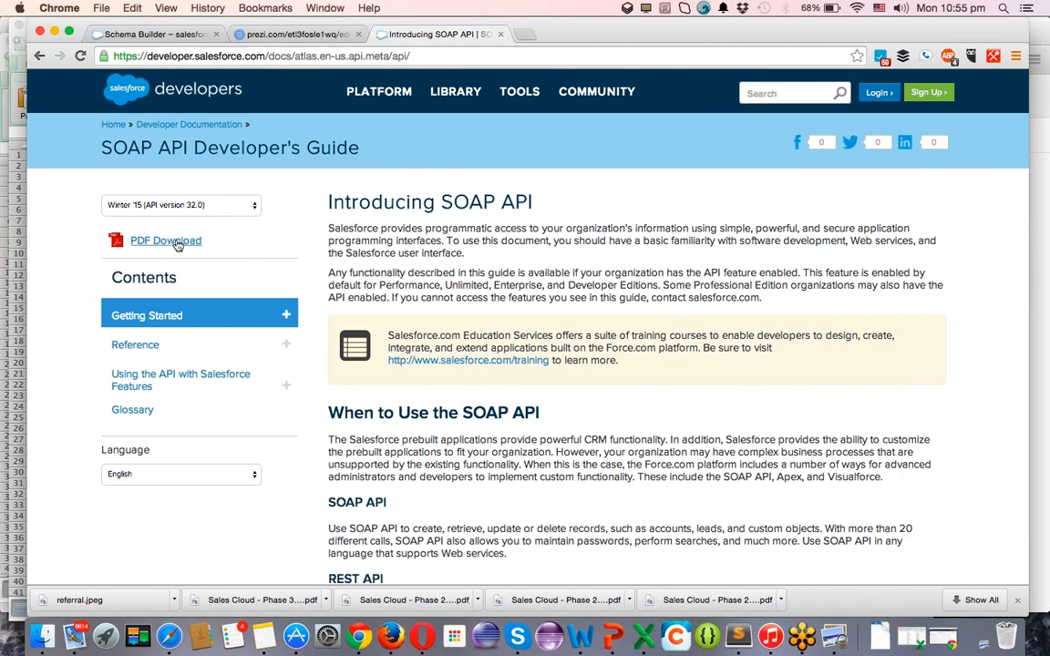
Open the guide as apex_api.pdf and browse its contents through the Chapter 1 Step 4 sample code.
left_click(173, 244)
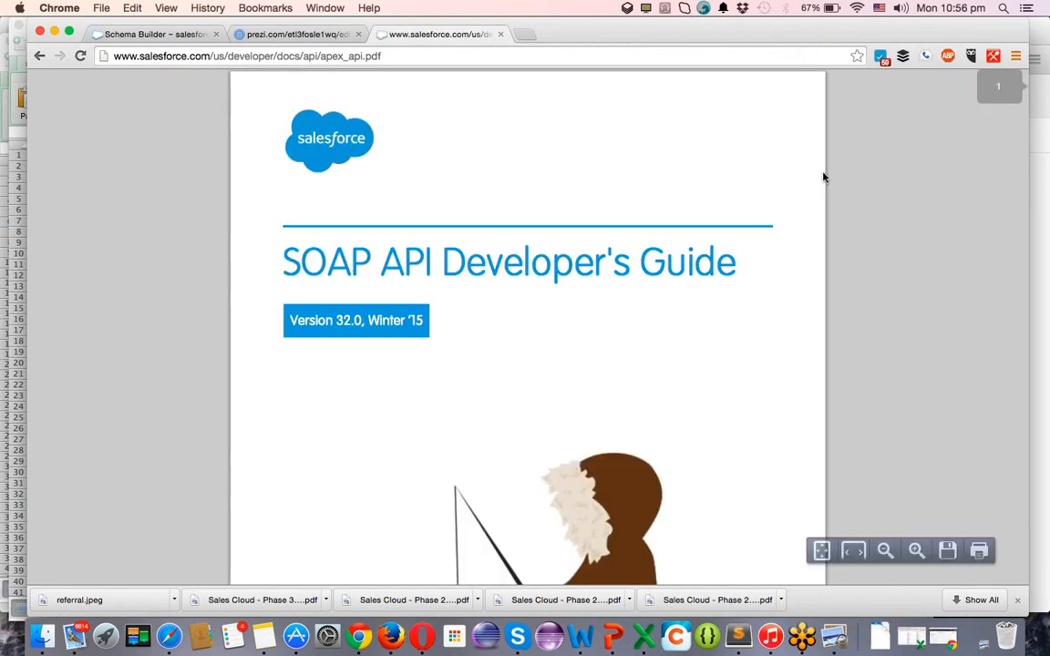
scroll(664, 244, "down", 20)
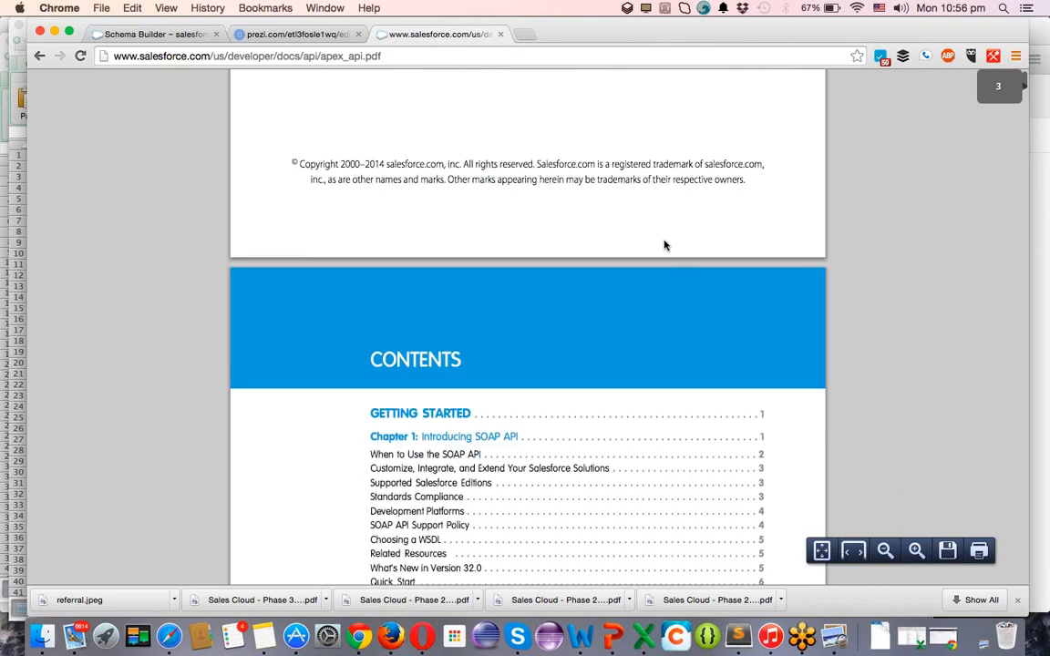
scroll(665, 244, "down", 20)
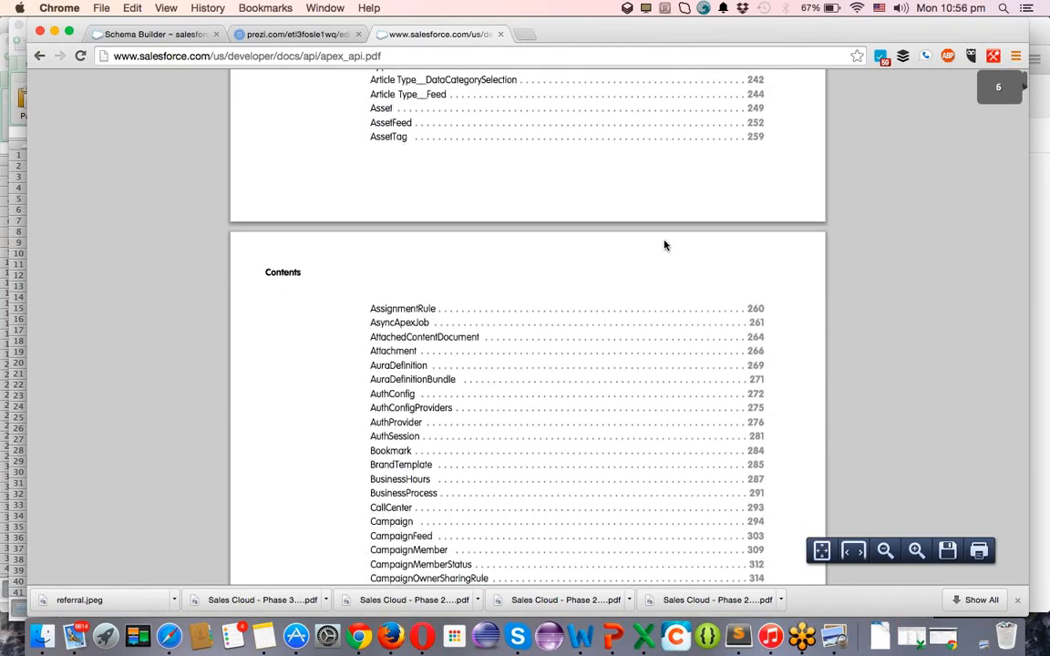
scroll(664, 244, "down", 20)
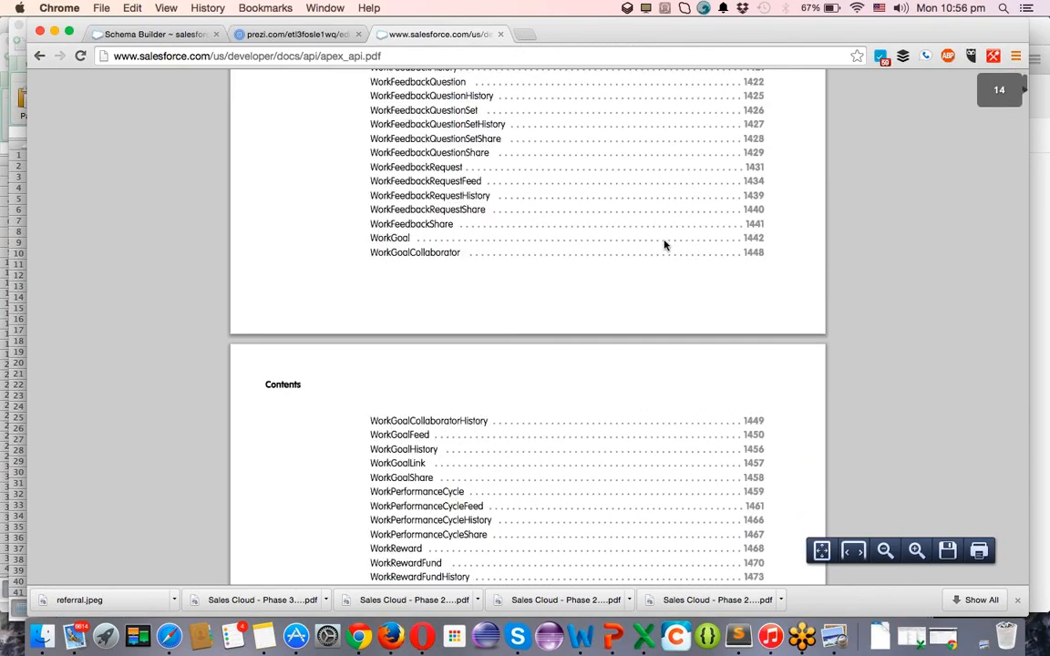
scroll(664, 244, "down", 20)
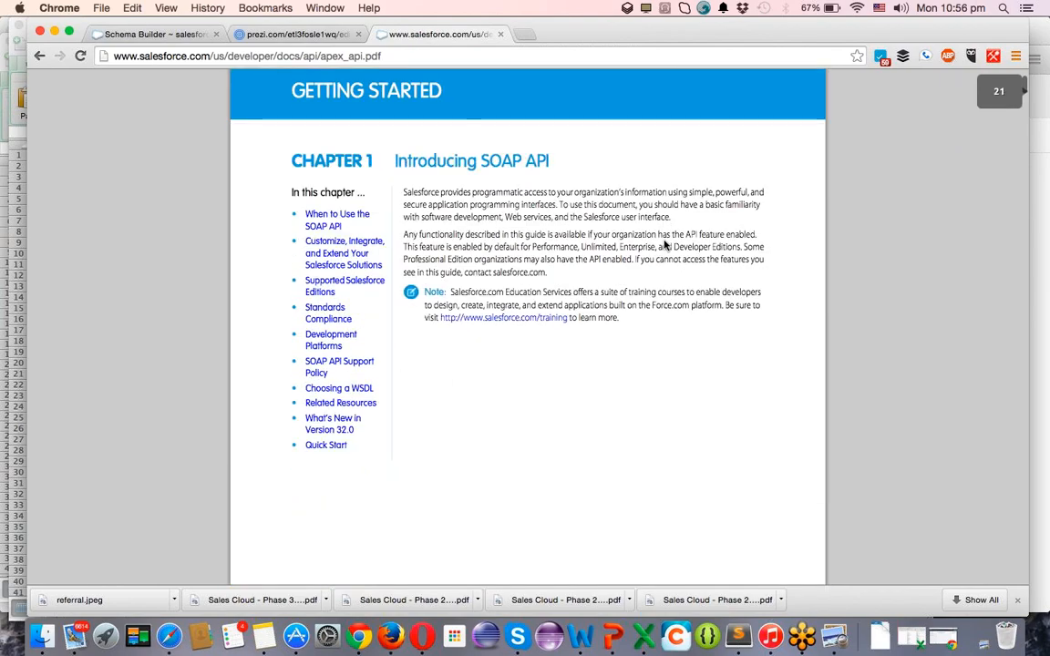
scroll(664, 244, "down", 20)
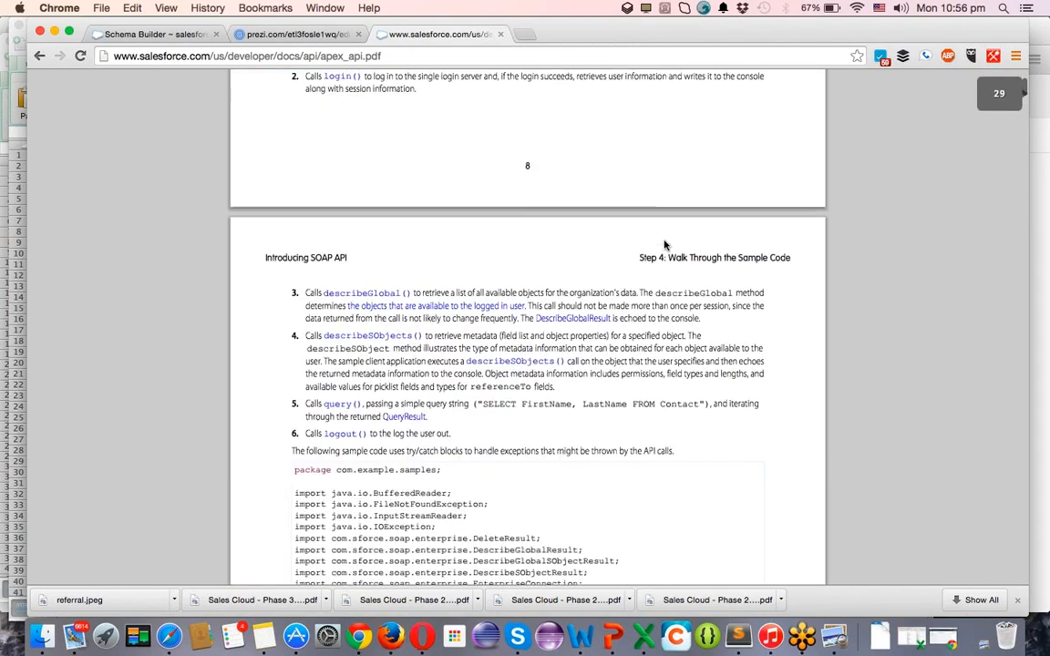
scroll(664, 244, "down", 12)
scroll(664, 244, "down", 14)
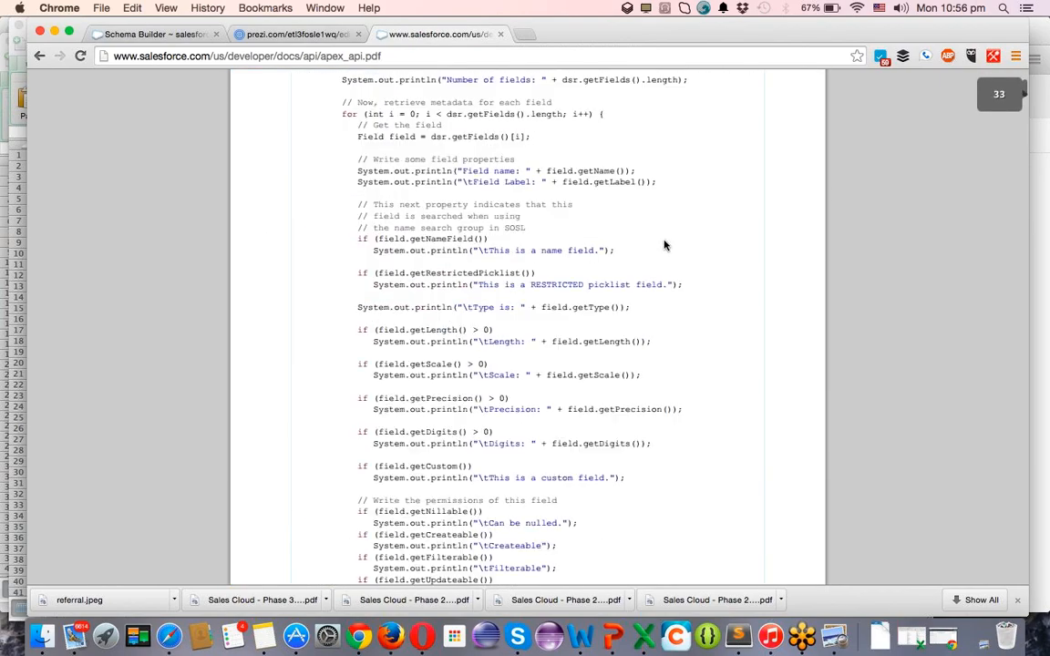
scroll(664, 244, "down", 20)
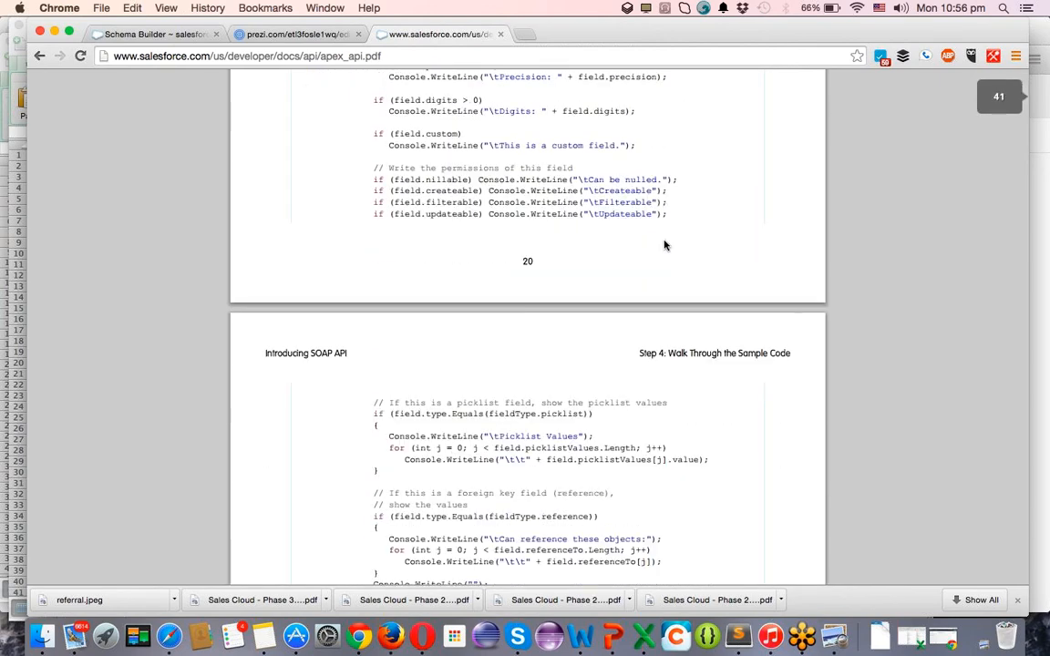
scroll(665, 244, "up", 5)
scroll(664, 242, "down", 20)
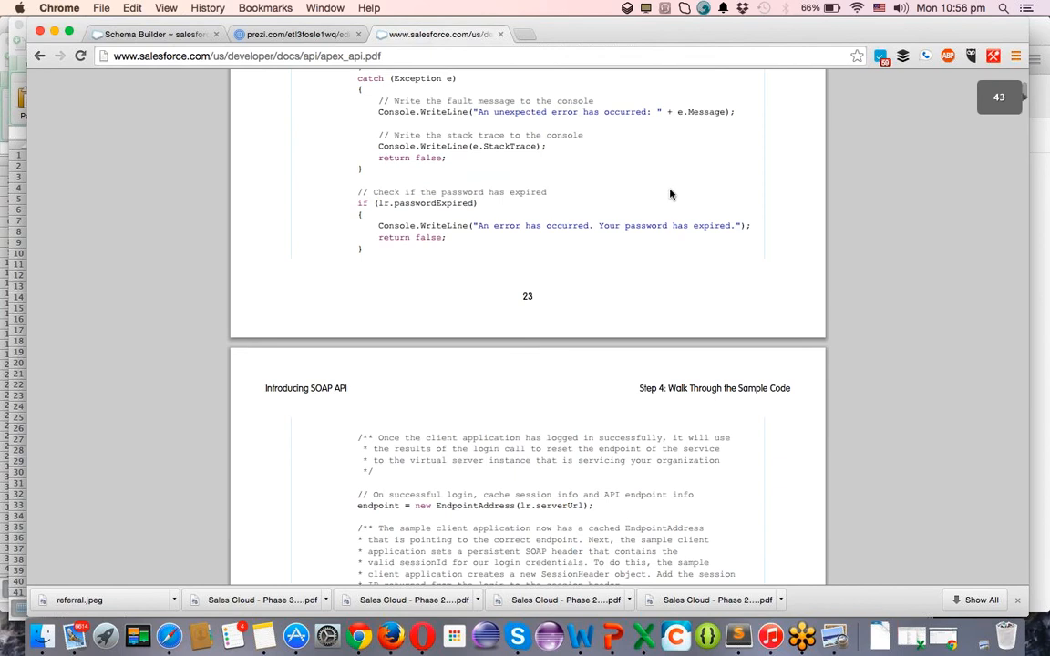